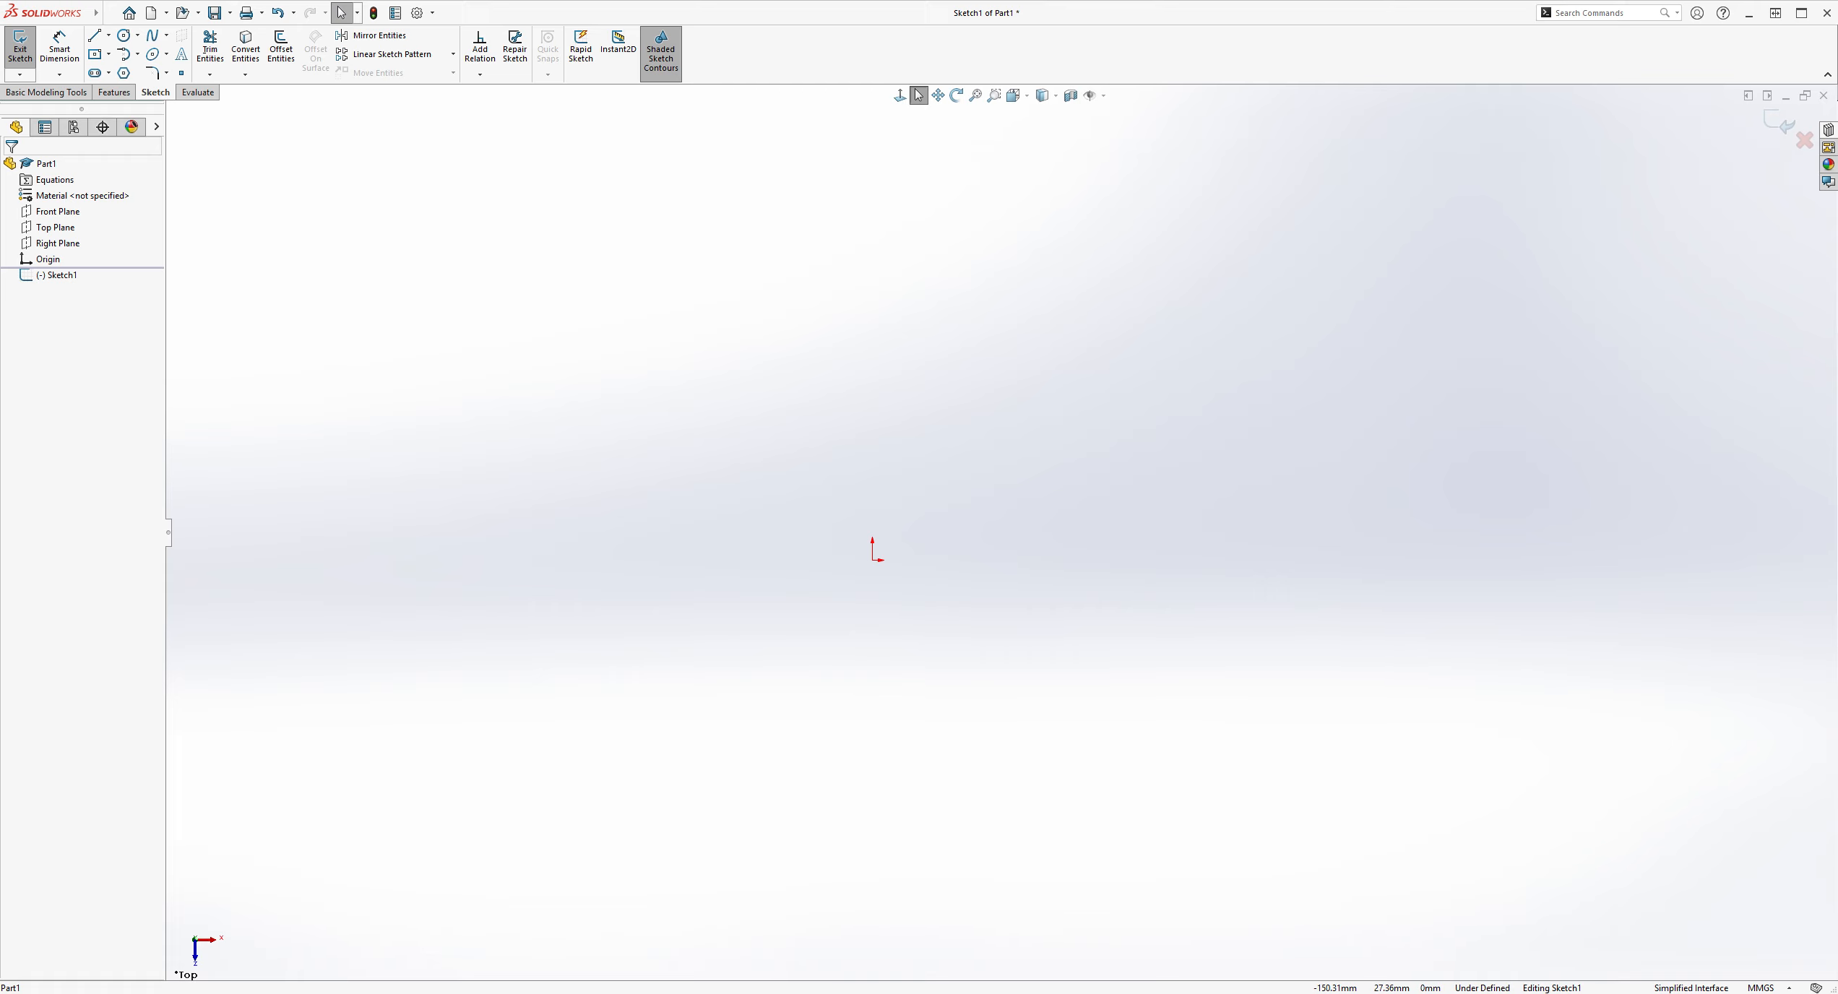
# Step: Sketch a vertical centerline passing through the origin, extending both above and below it
pyautogui.scroll(-1, 956, 600)
pyautogui.click(94, 35)
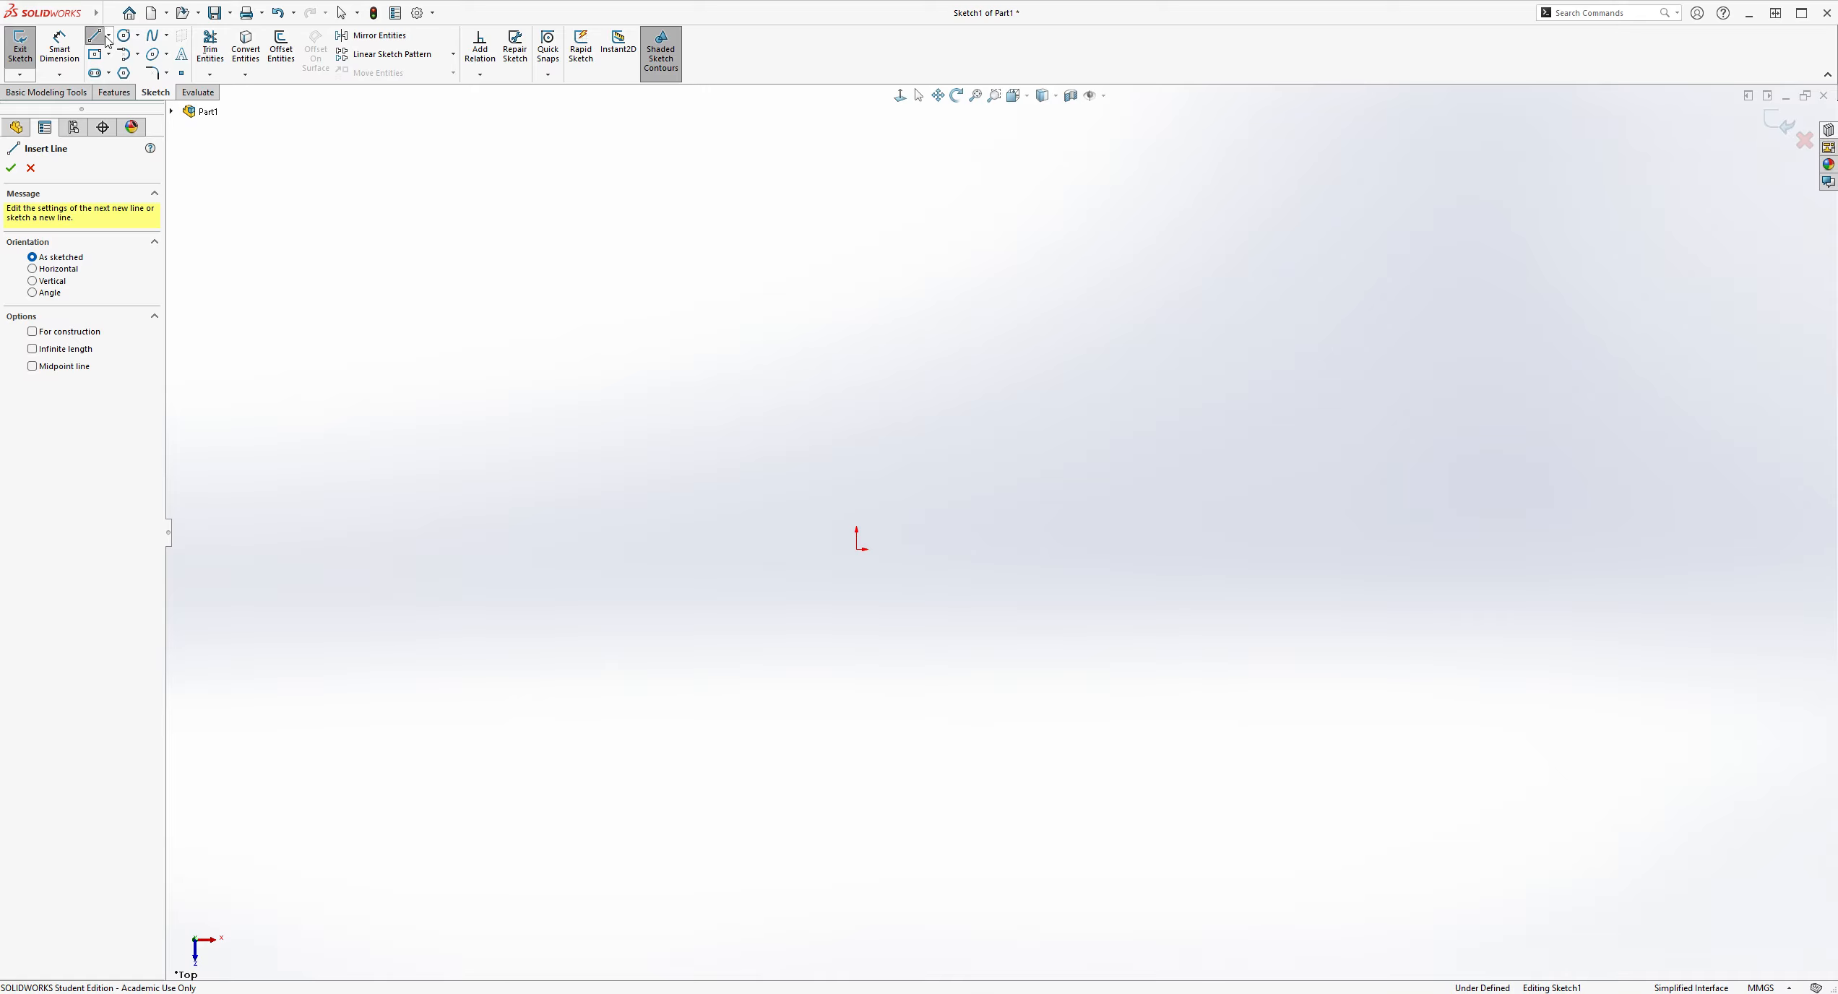
pyautogui.click(128, 75)
pyautogui.click(856, 538)
pyautogui.click(858, 305)
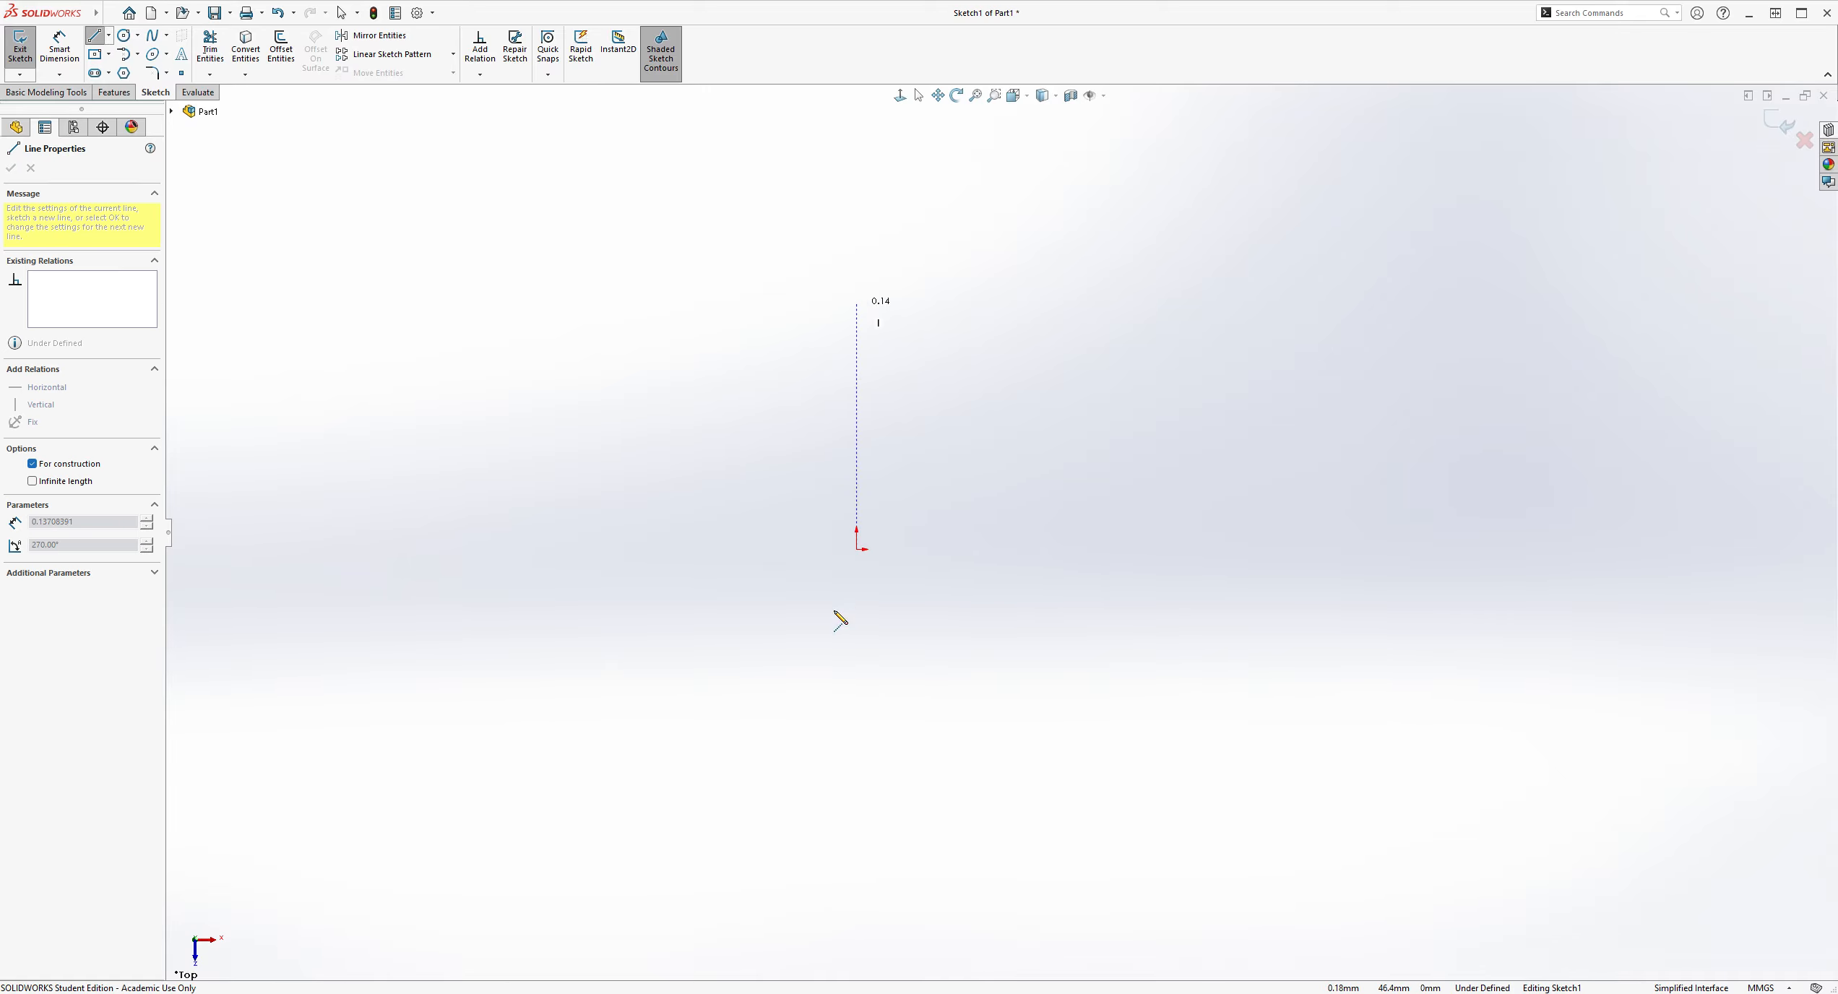
pyautogui.click(857, 876)
pyautogui.press('Escape')
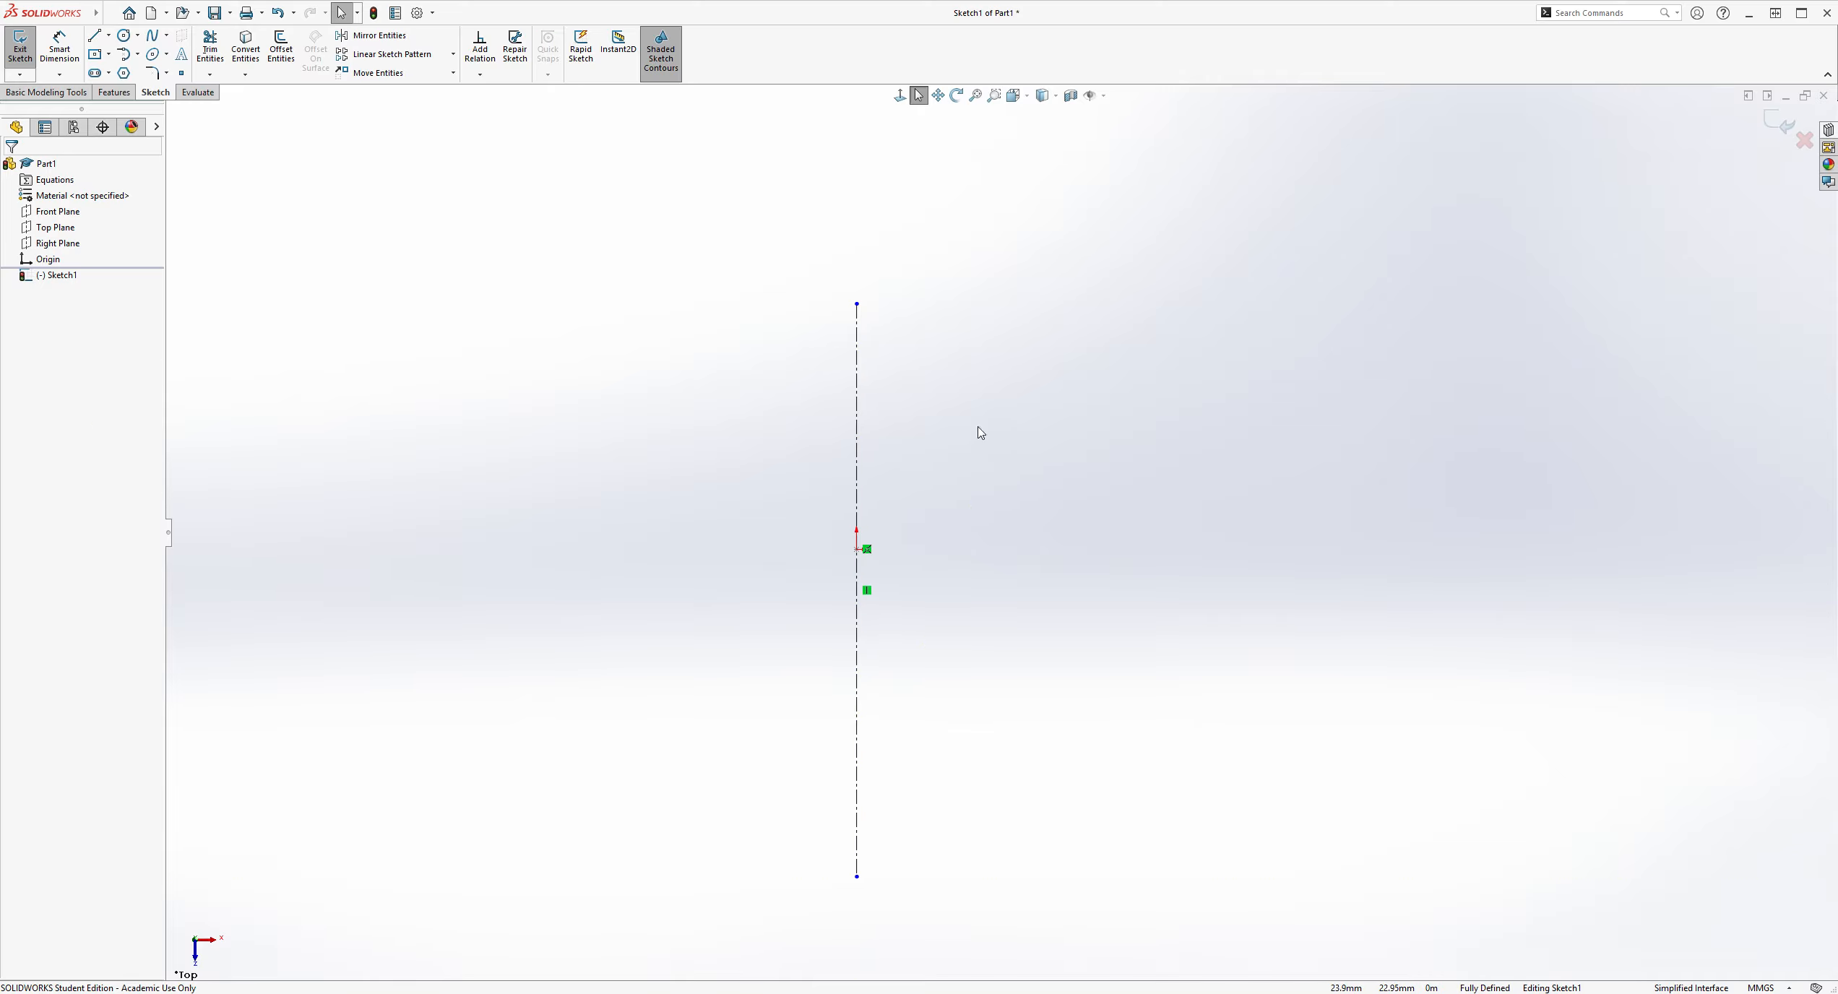
# Step: Sketch an open half-profile from the origin: horizontal line about 33 mm, outward slant about 42 mm, short vertical, and horizontal return about 60.5 mm to the centerline's axis
pyautogui.click(94, 34)
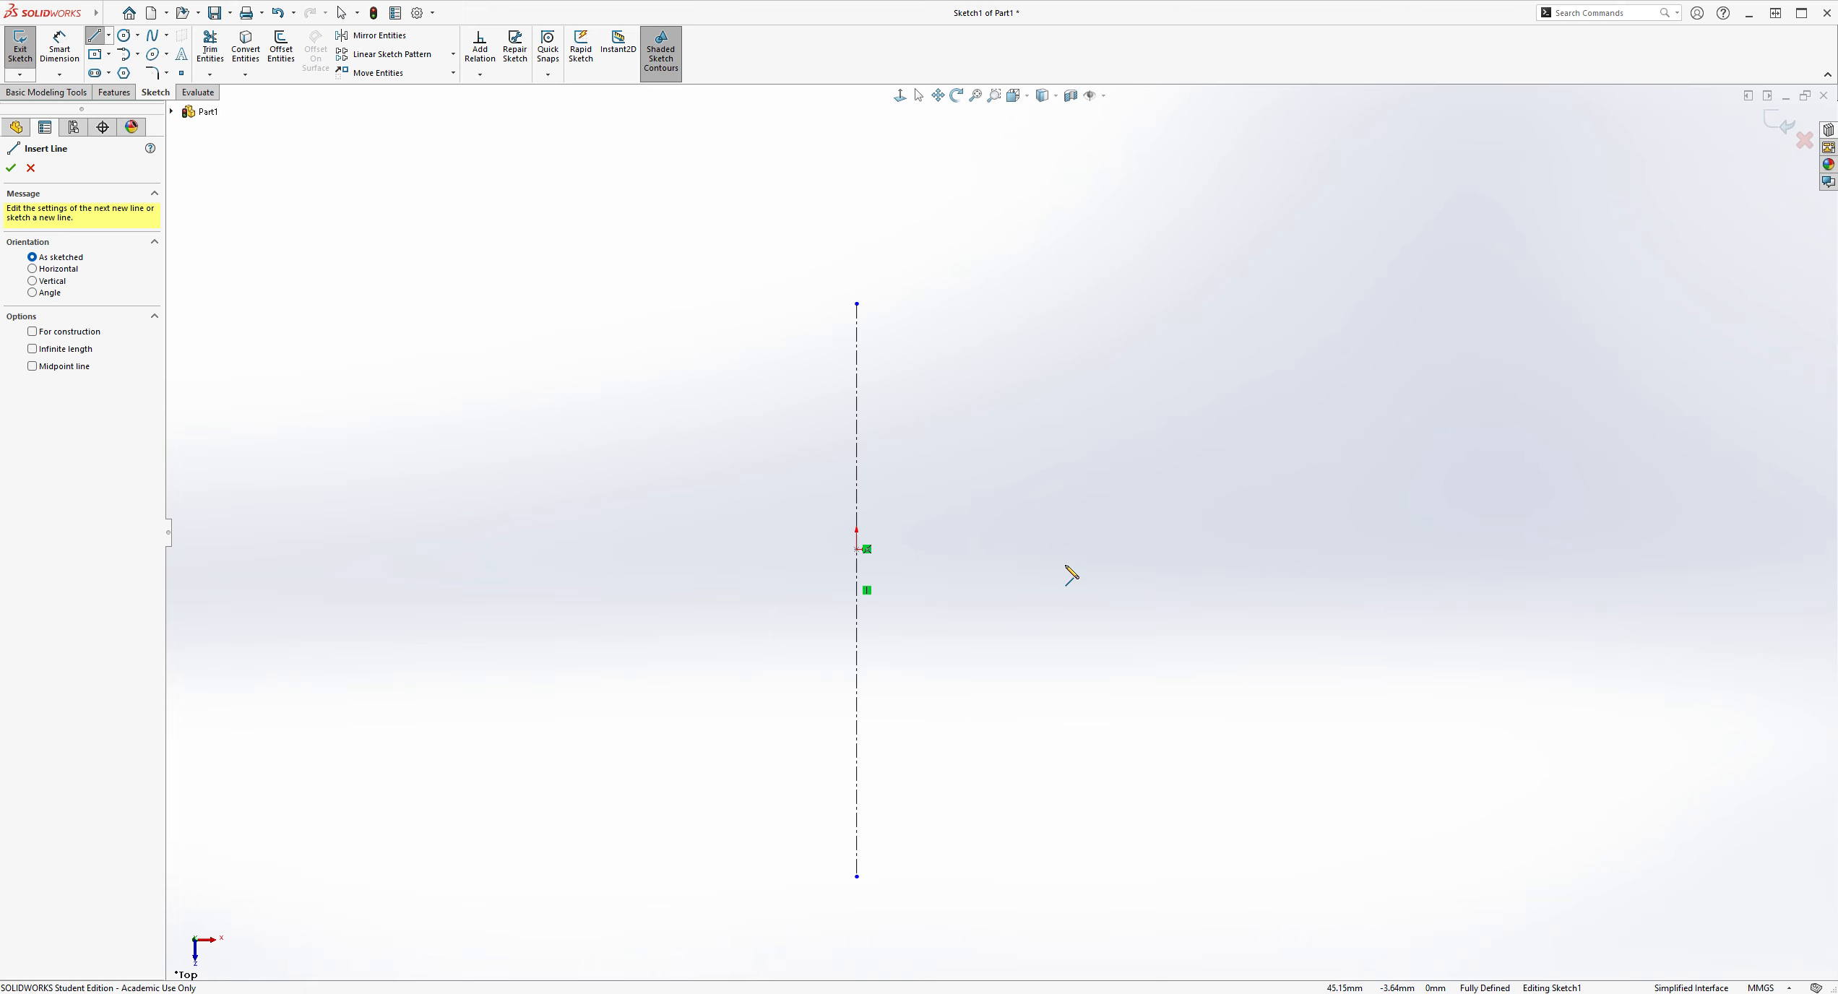
pyautogui.click(858, 549)
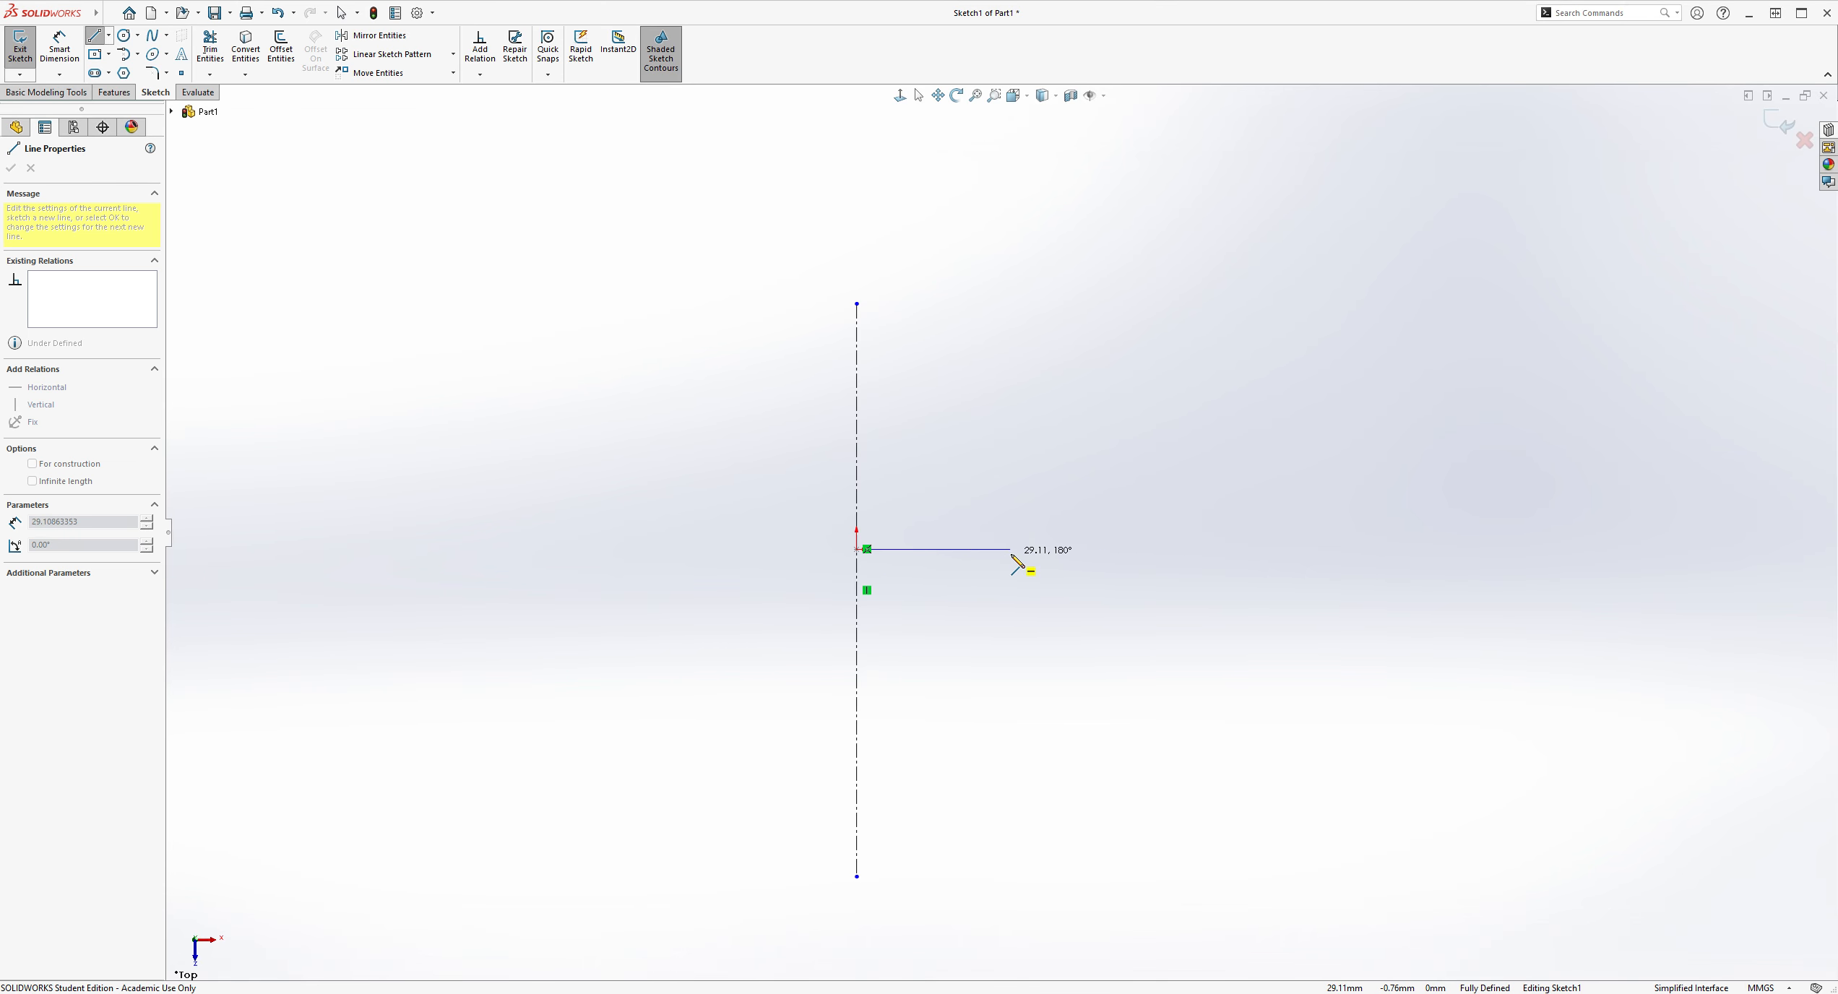
pyautogui.click(1030, 549)
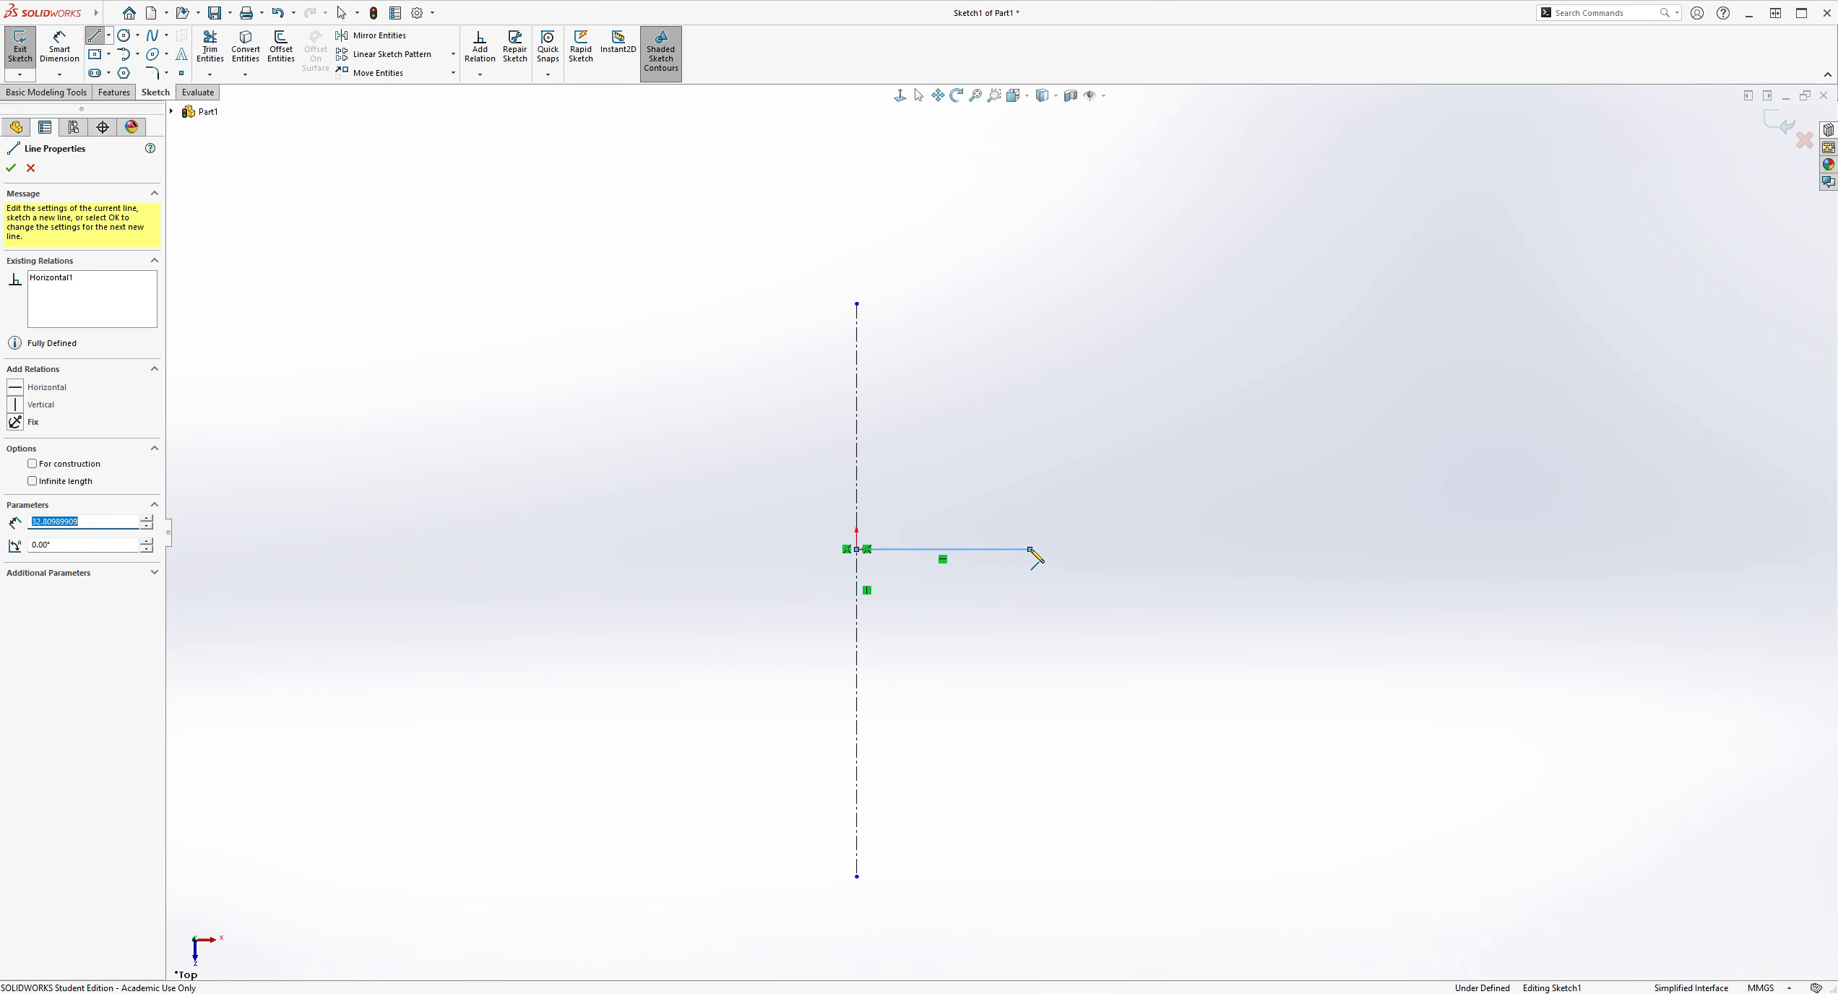
pyautogui.click(1176, 381)
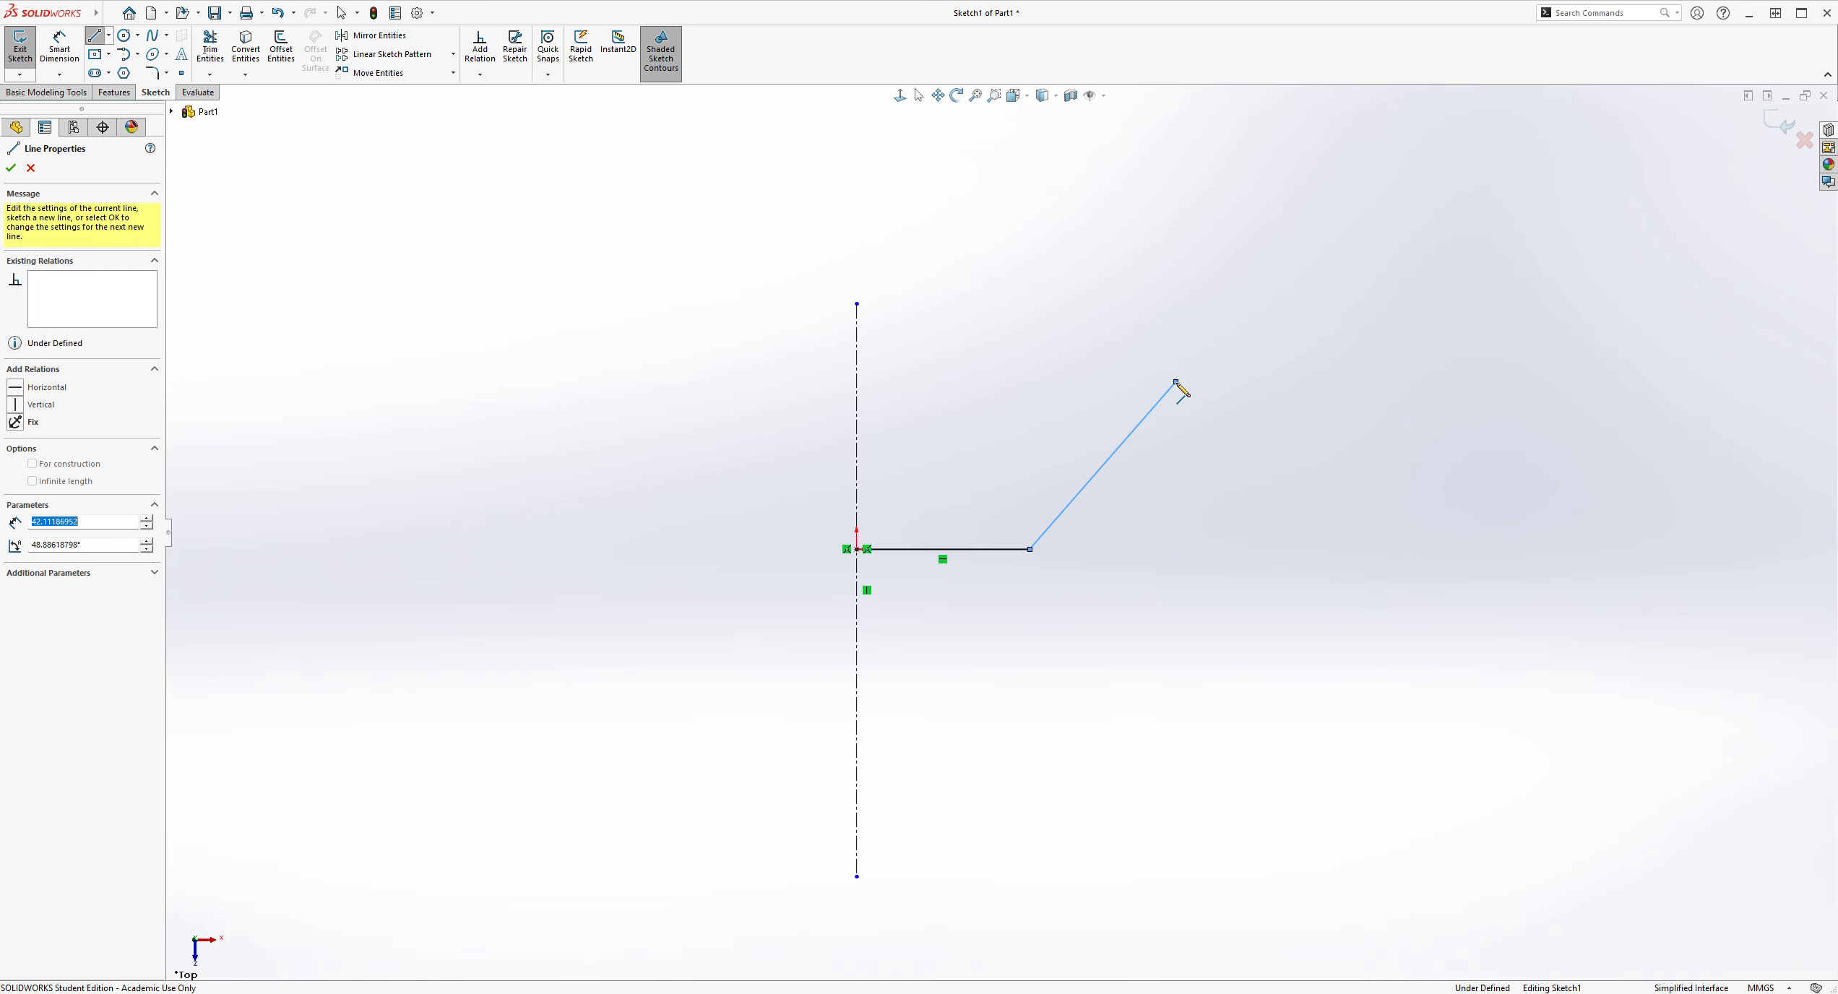
pyautogui.click(1175, 288)
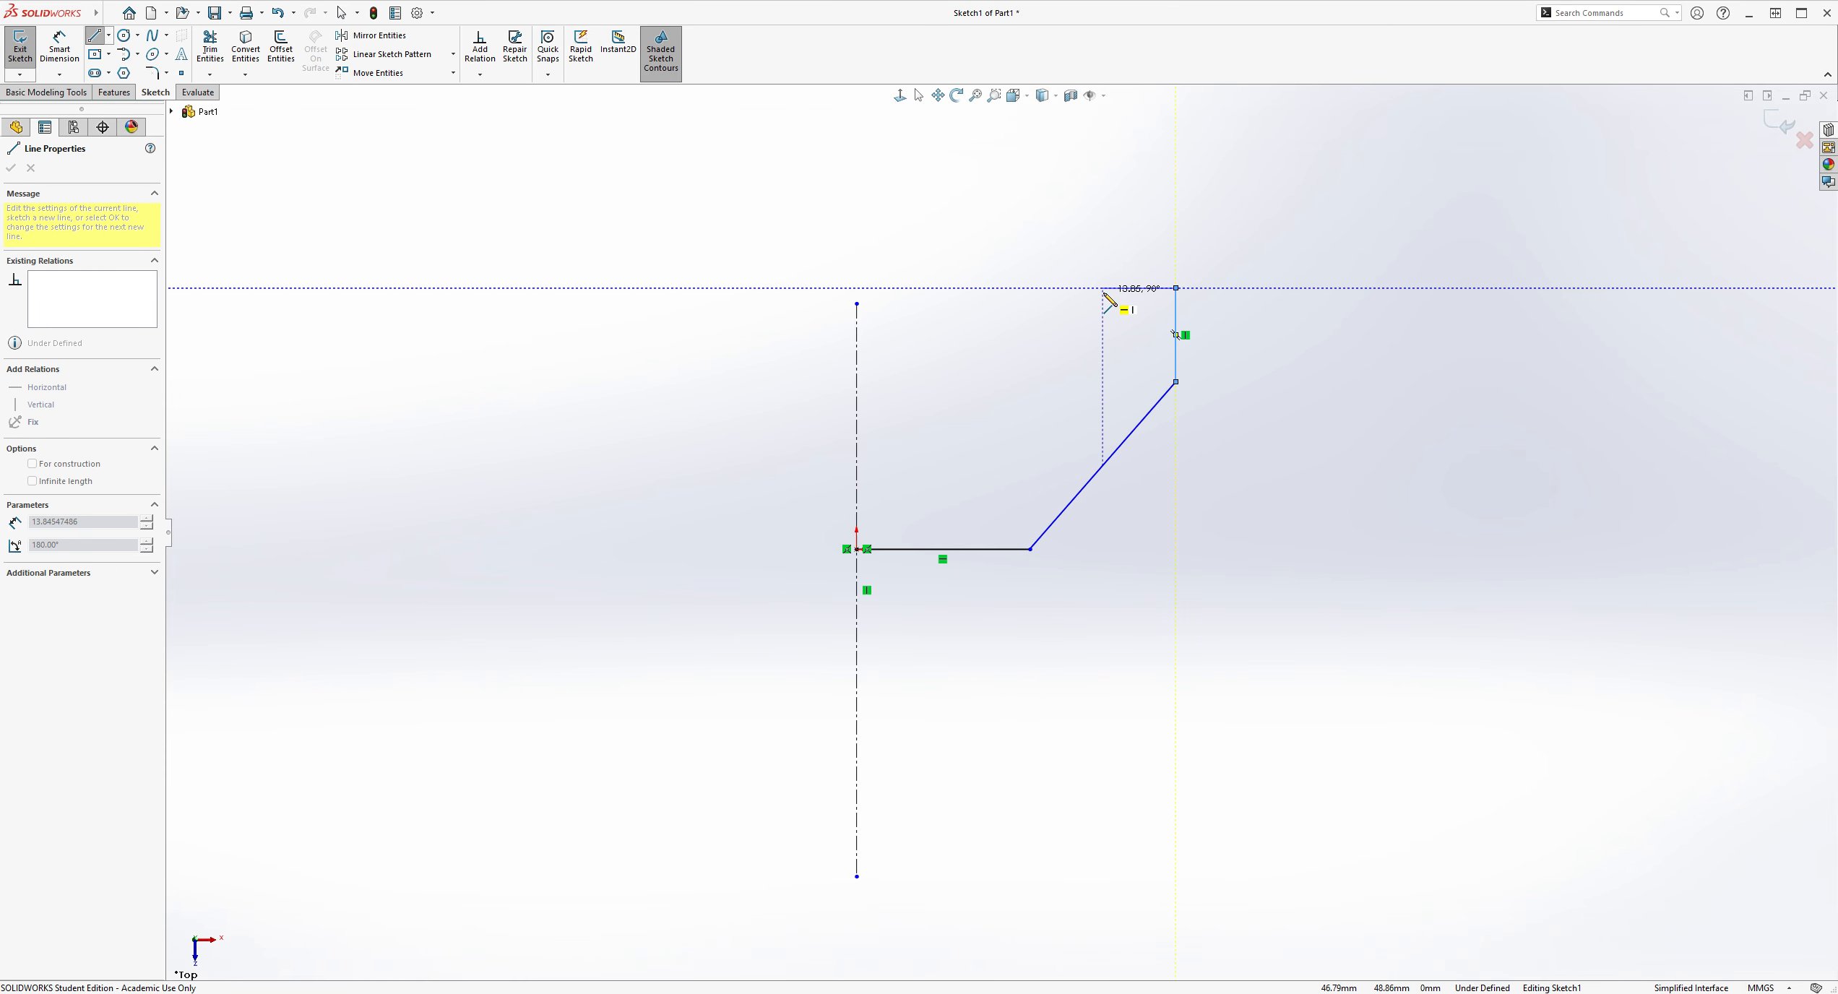
pyautogui.click(856, 288)
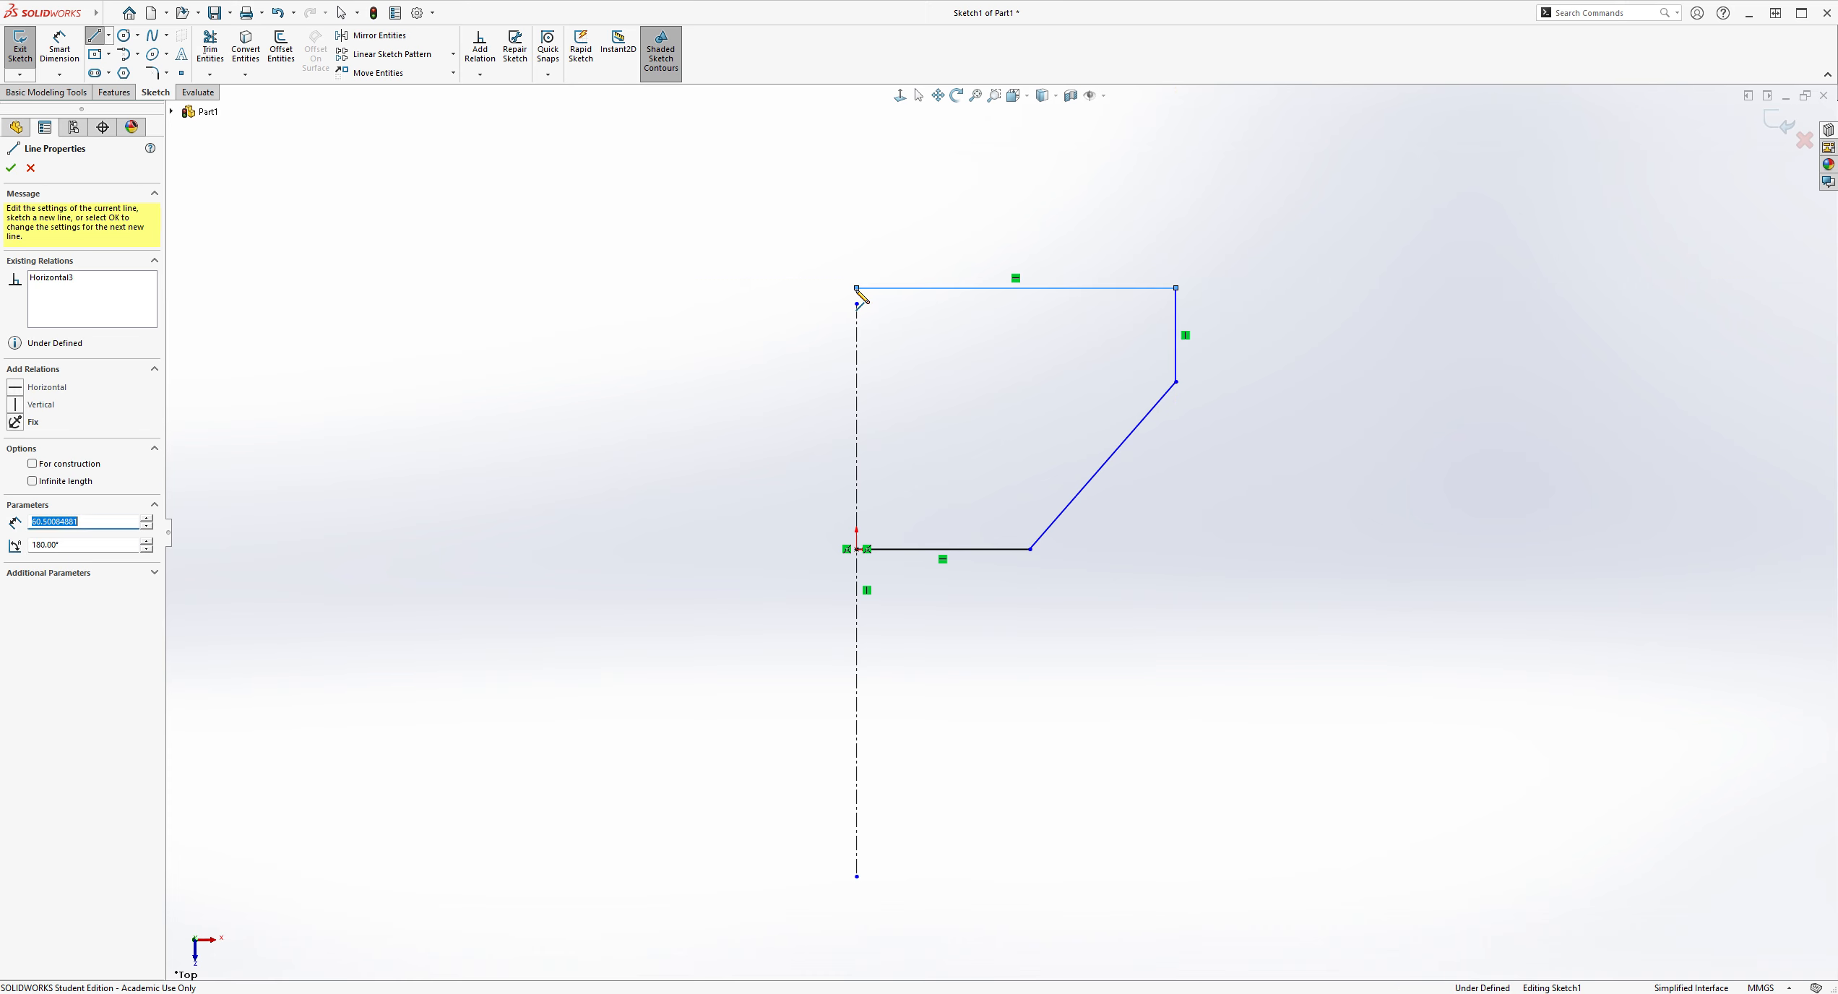
pyautogui.press('Escape')
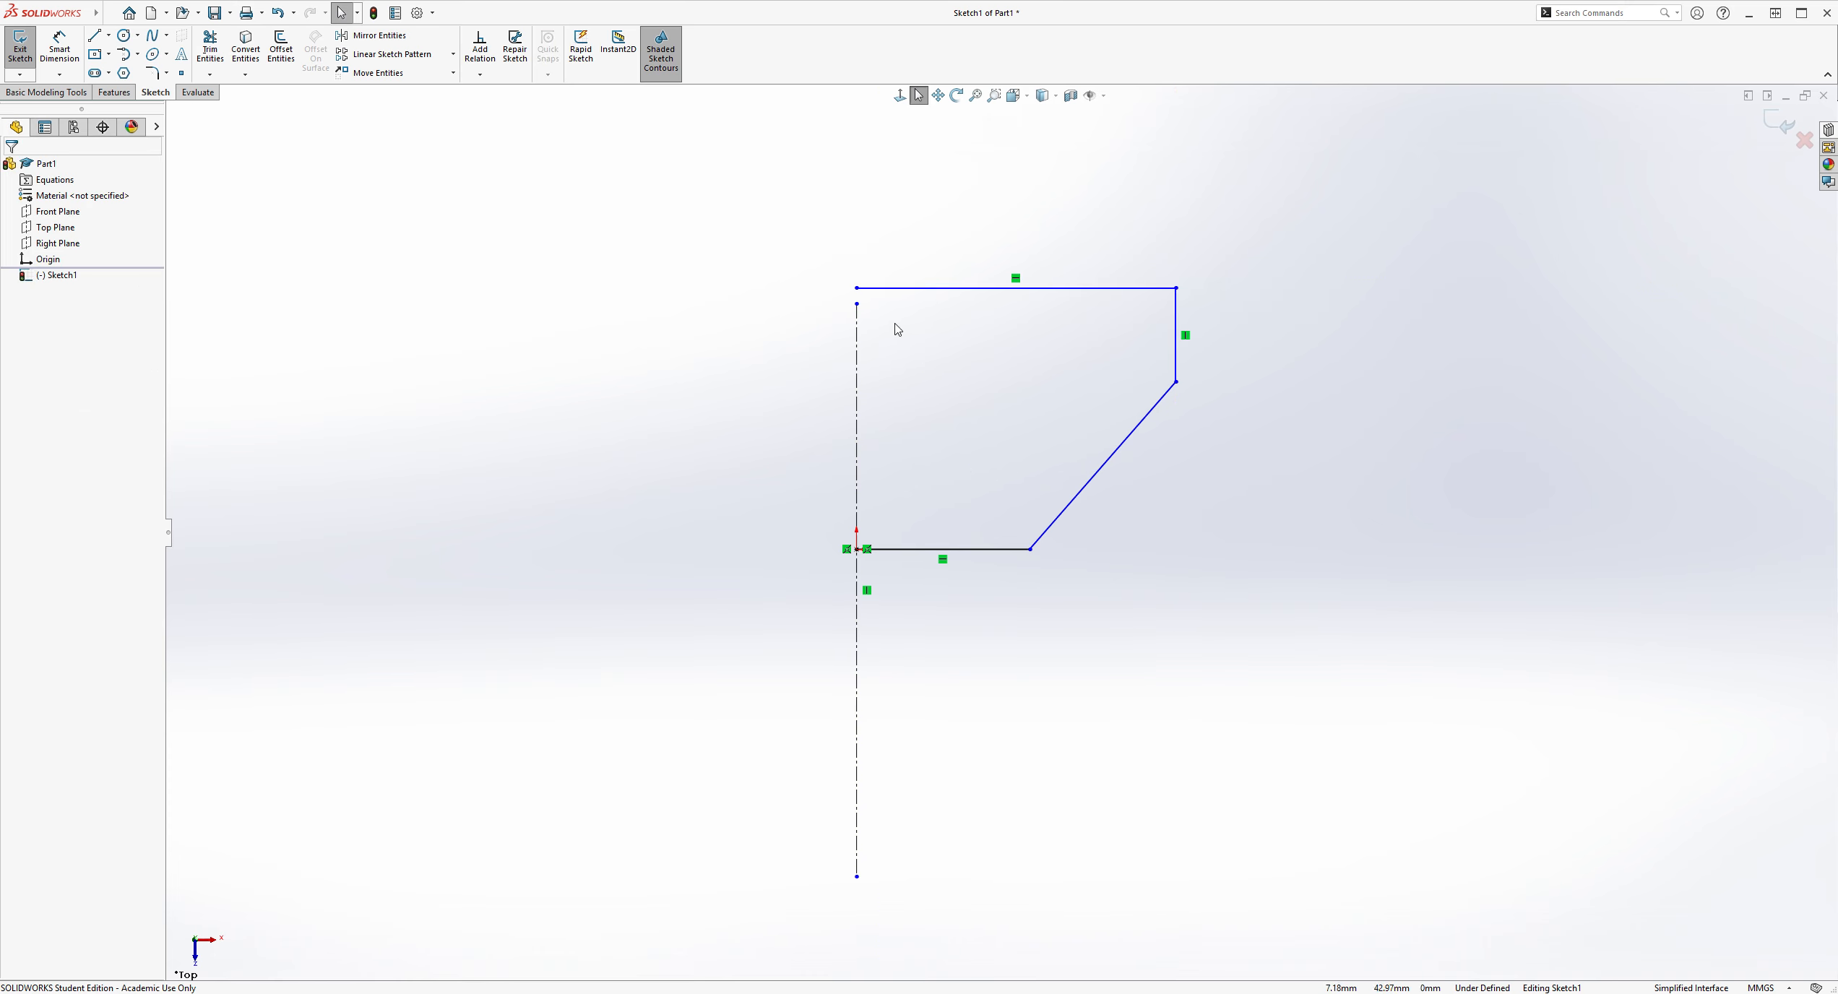
# Step: Add a vertical relation between the origin endpoint and the inner endpoint of the upper horizontal line
pyautogui.scroll(-1, 896, 329)
pyautogui.click(856, 608)
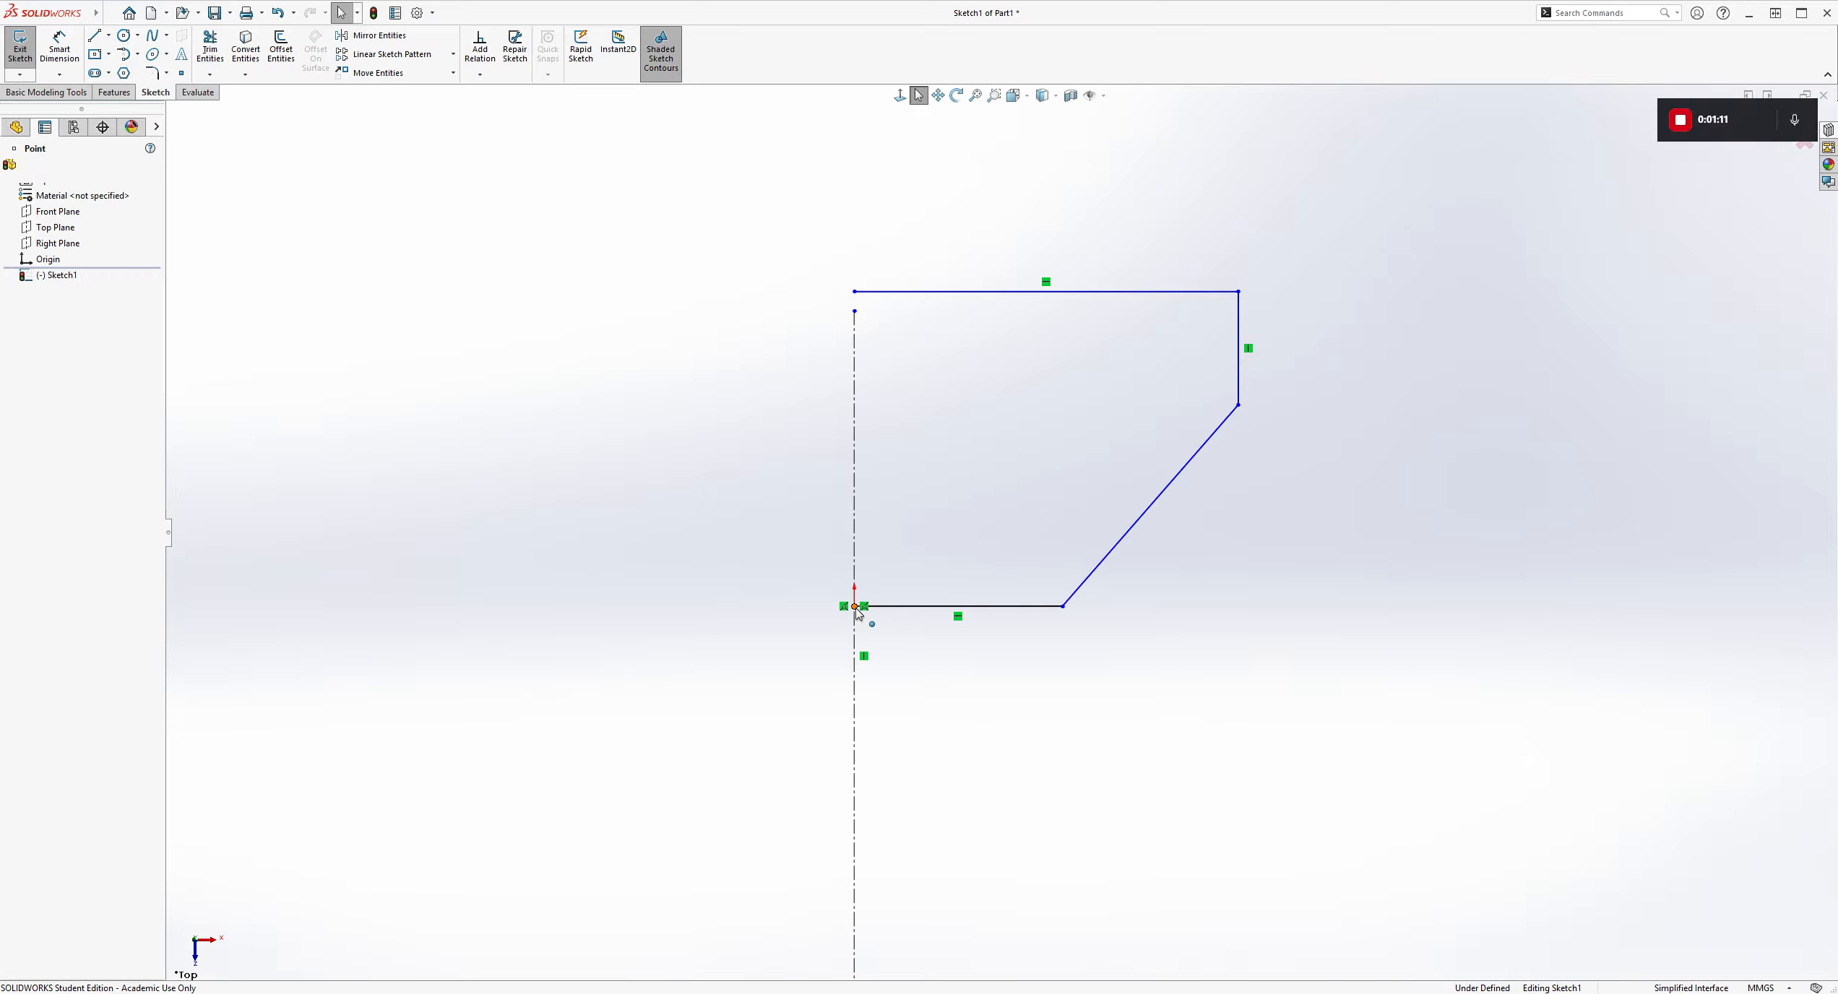
pyautogui.keyDown('ctrl'); pyautogui.click(855, 293); pyautogui.keyUp('ctrl')
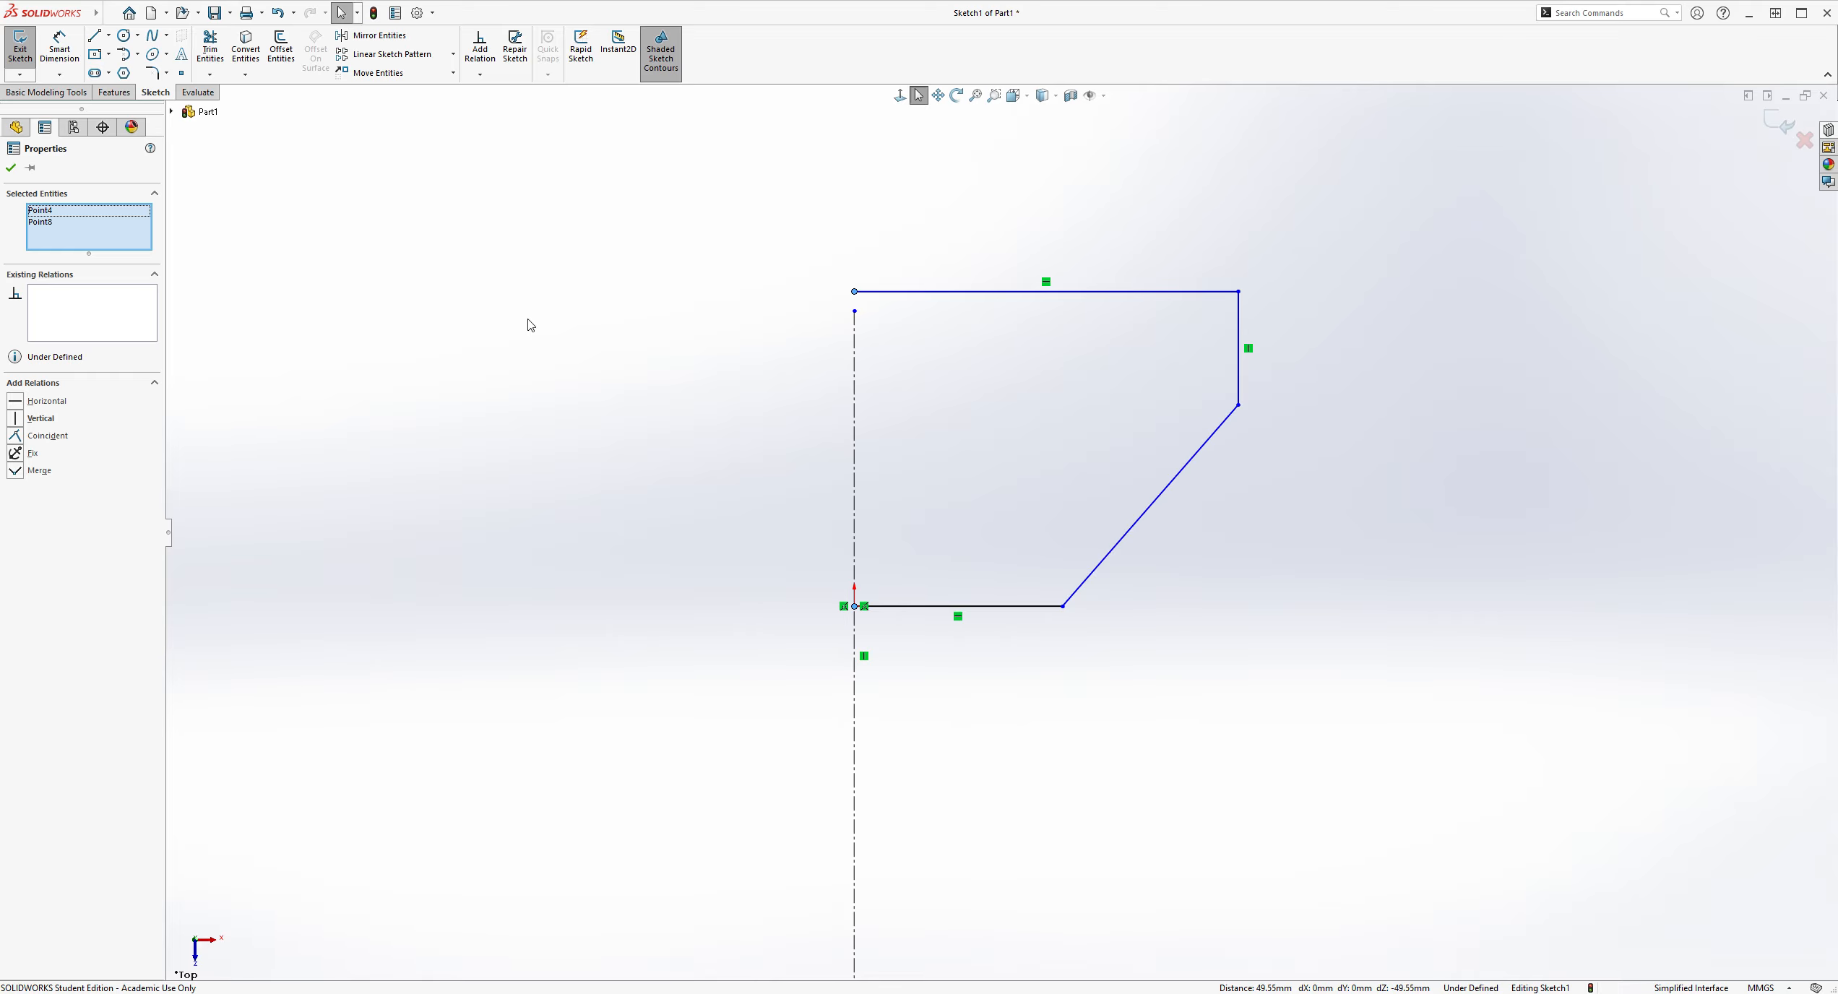
pyautogui.click(41, 419)
pyautogui.press('Escape')
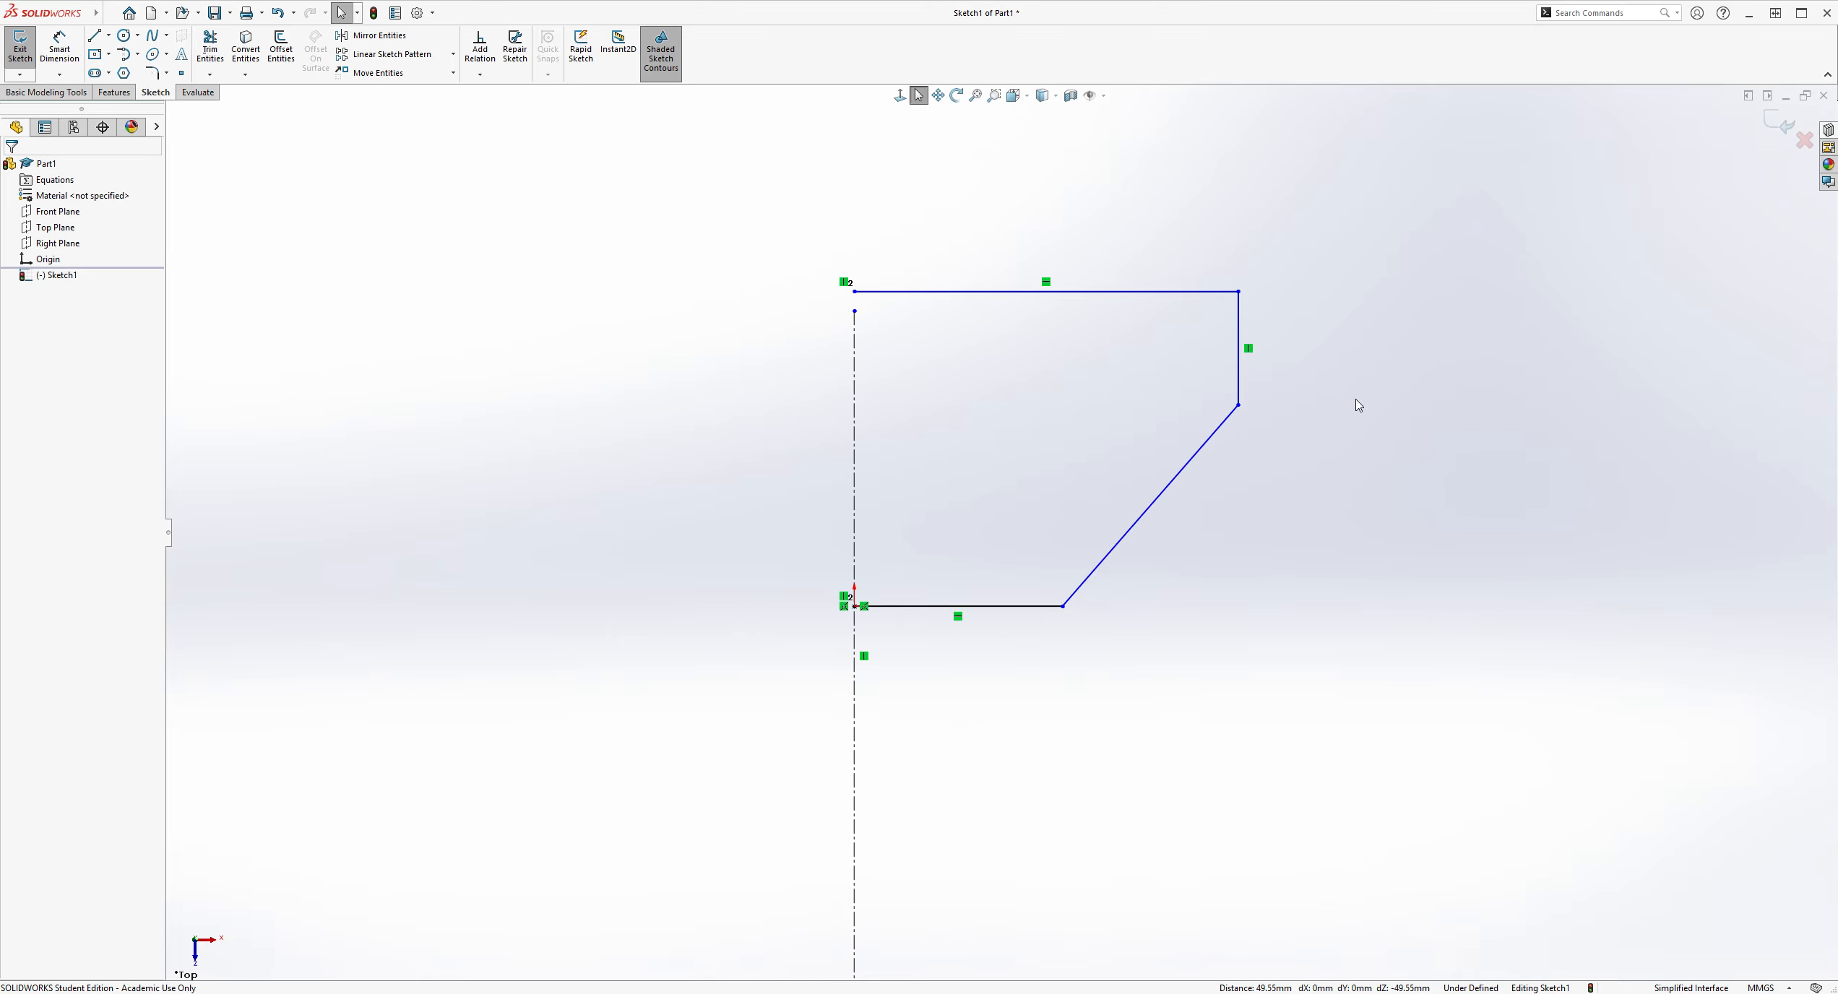
# Step: Mirror the four half-profile lines about the vertical centerline, keeping the originals, to close the symmetric profile
pyautogui.press('z')
pyautogui.click(58, 49)
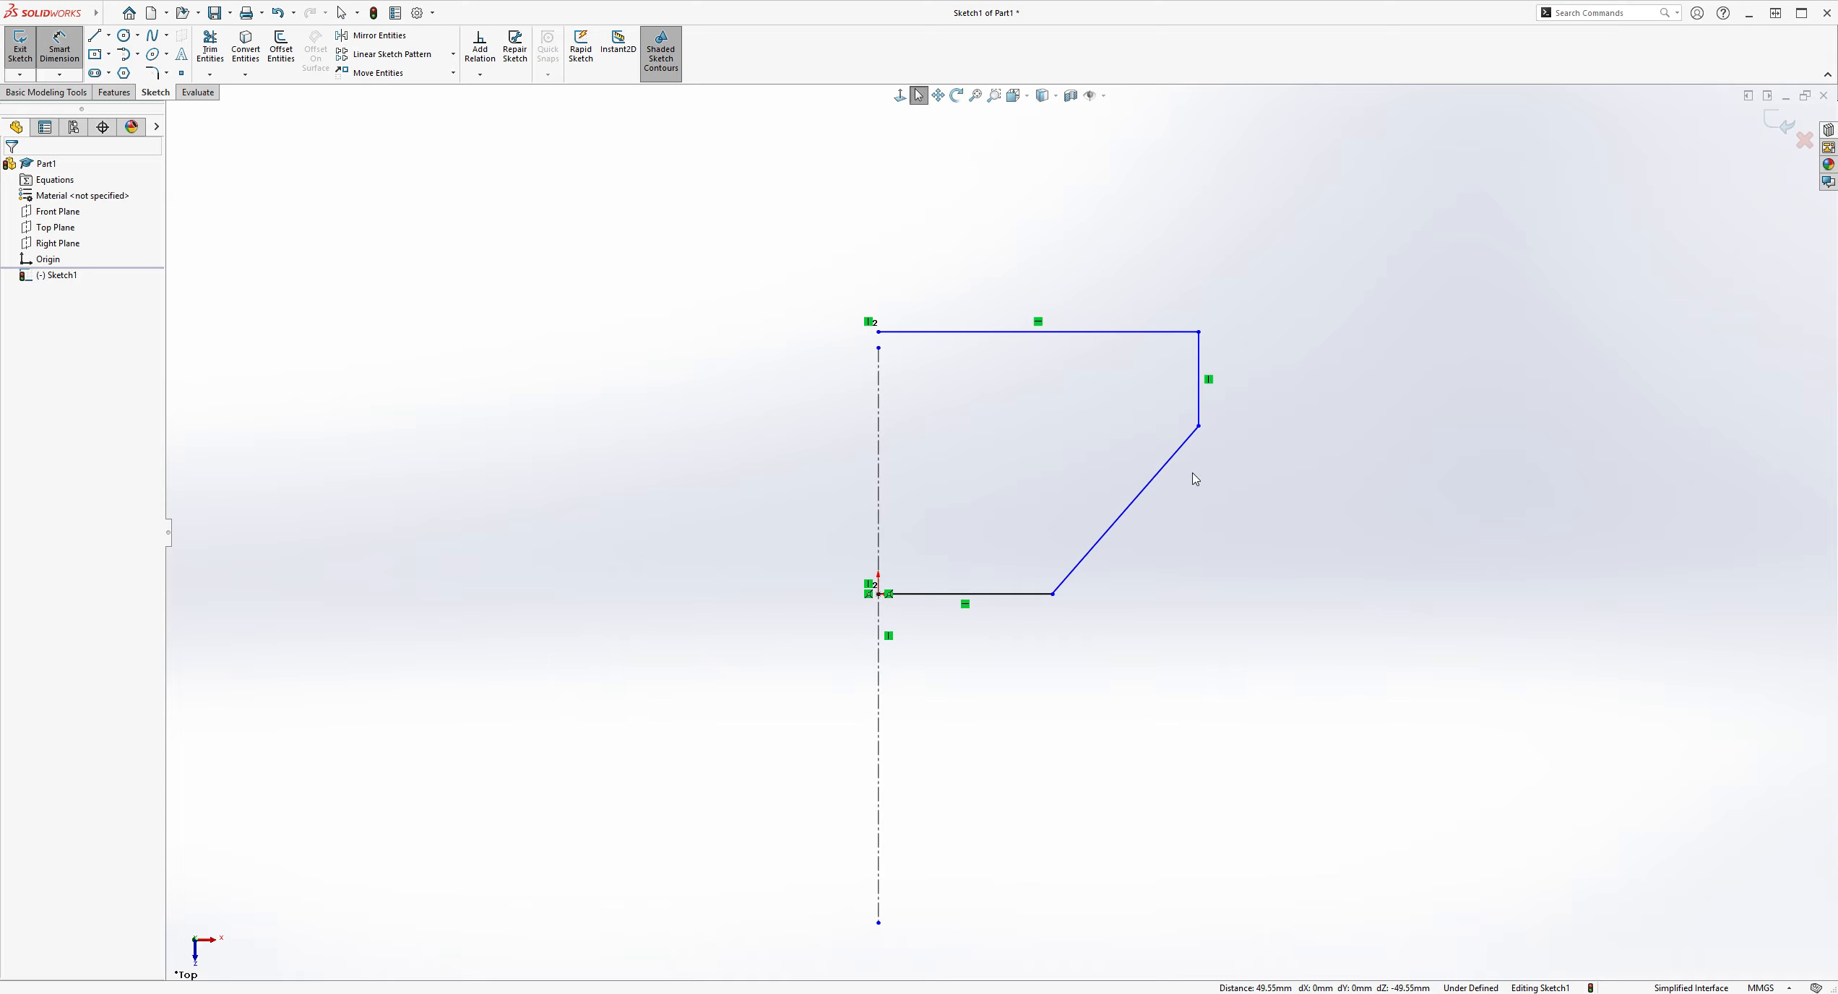
pyautogui.press('Escape')
pyautogui.click(371, 40)
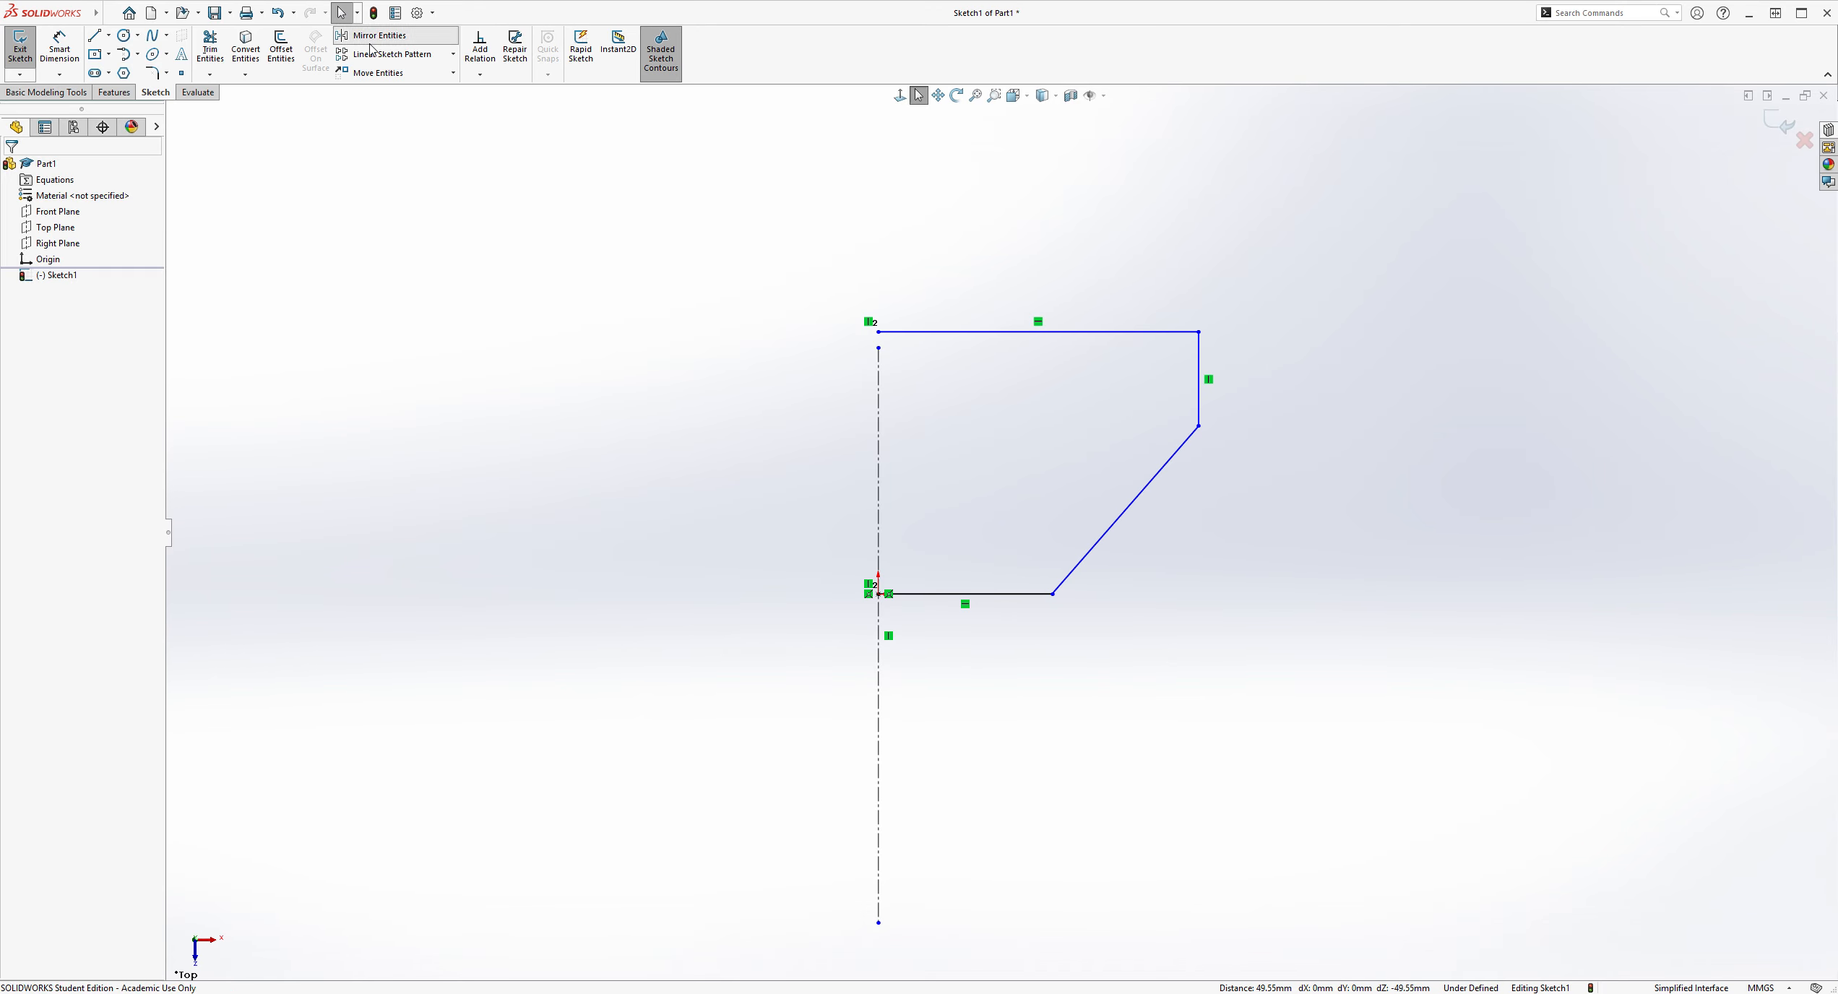
pyautogui.click(1123, 333)
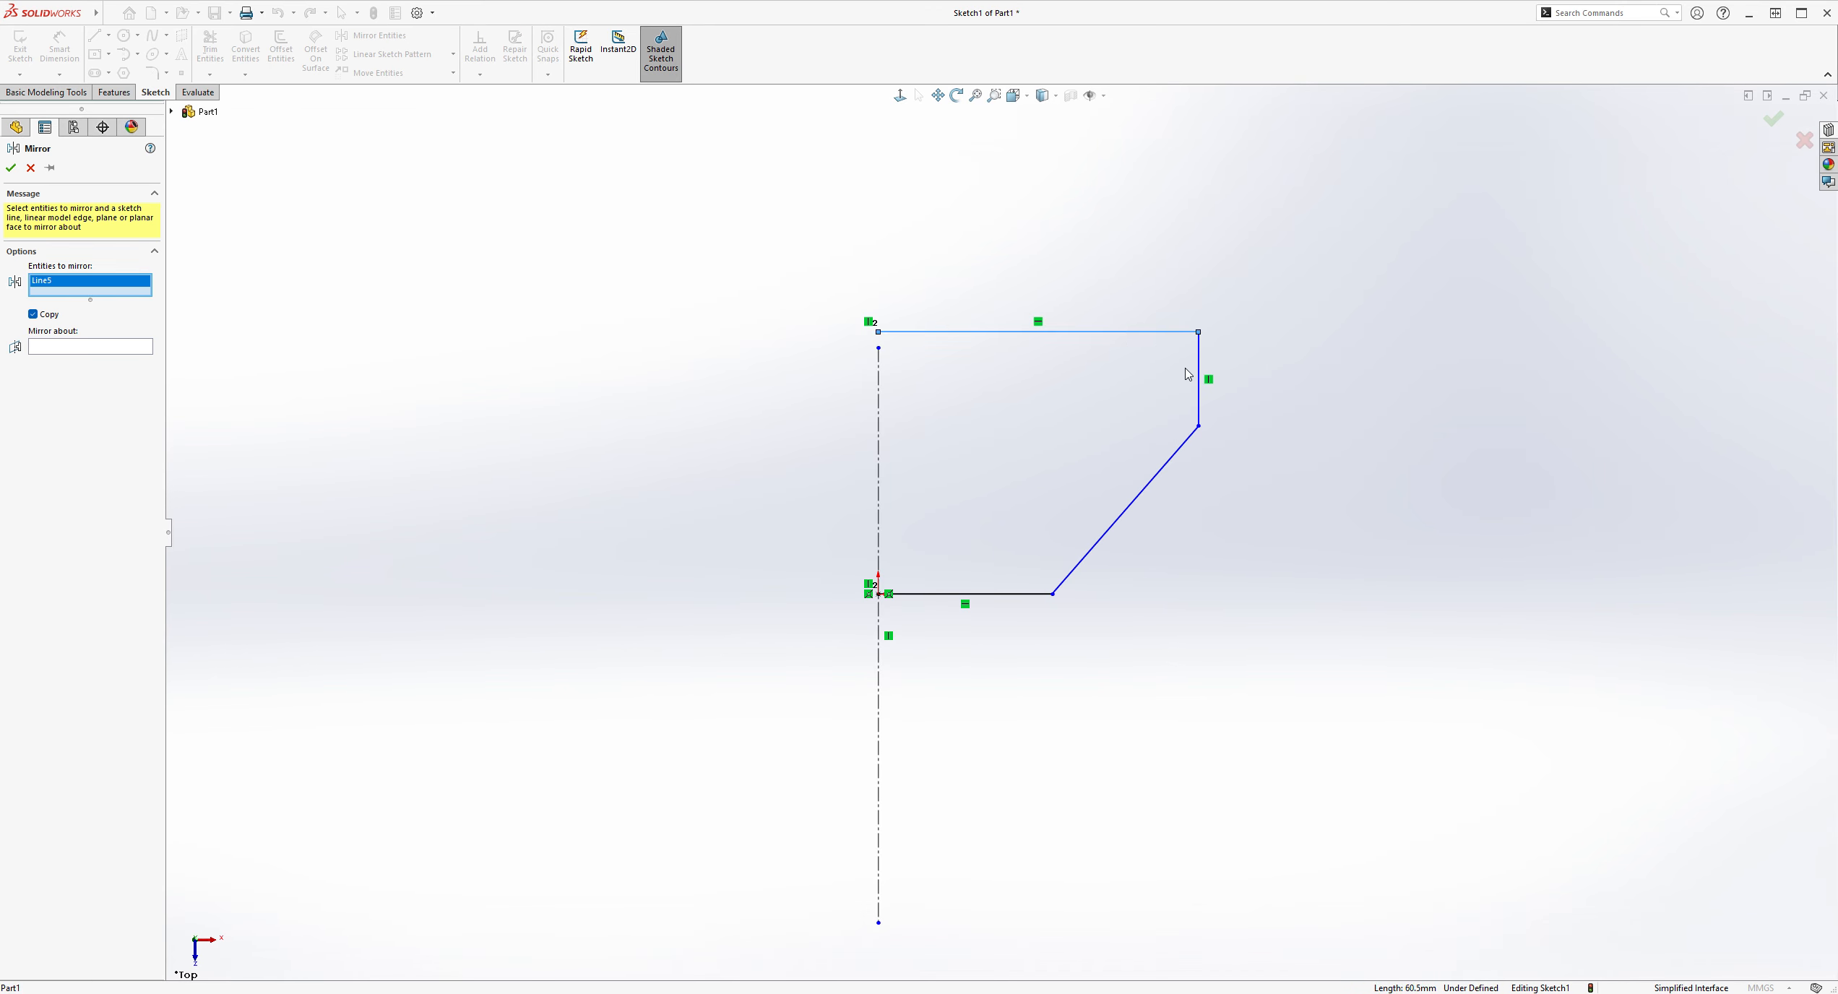
pyautogui.click(1197, 396)
pyautogui.click(1154, 477)
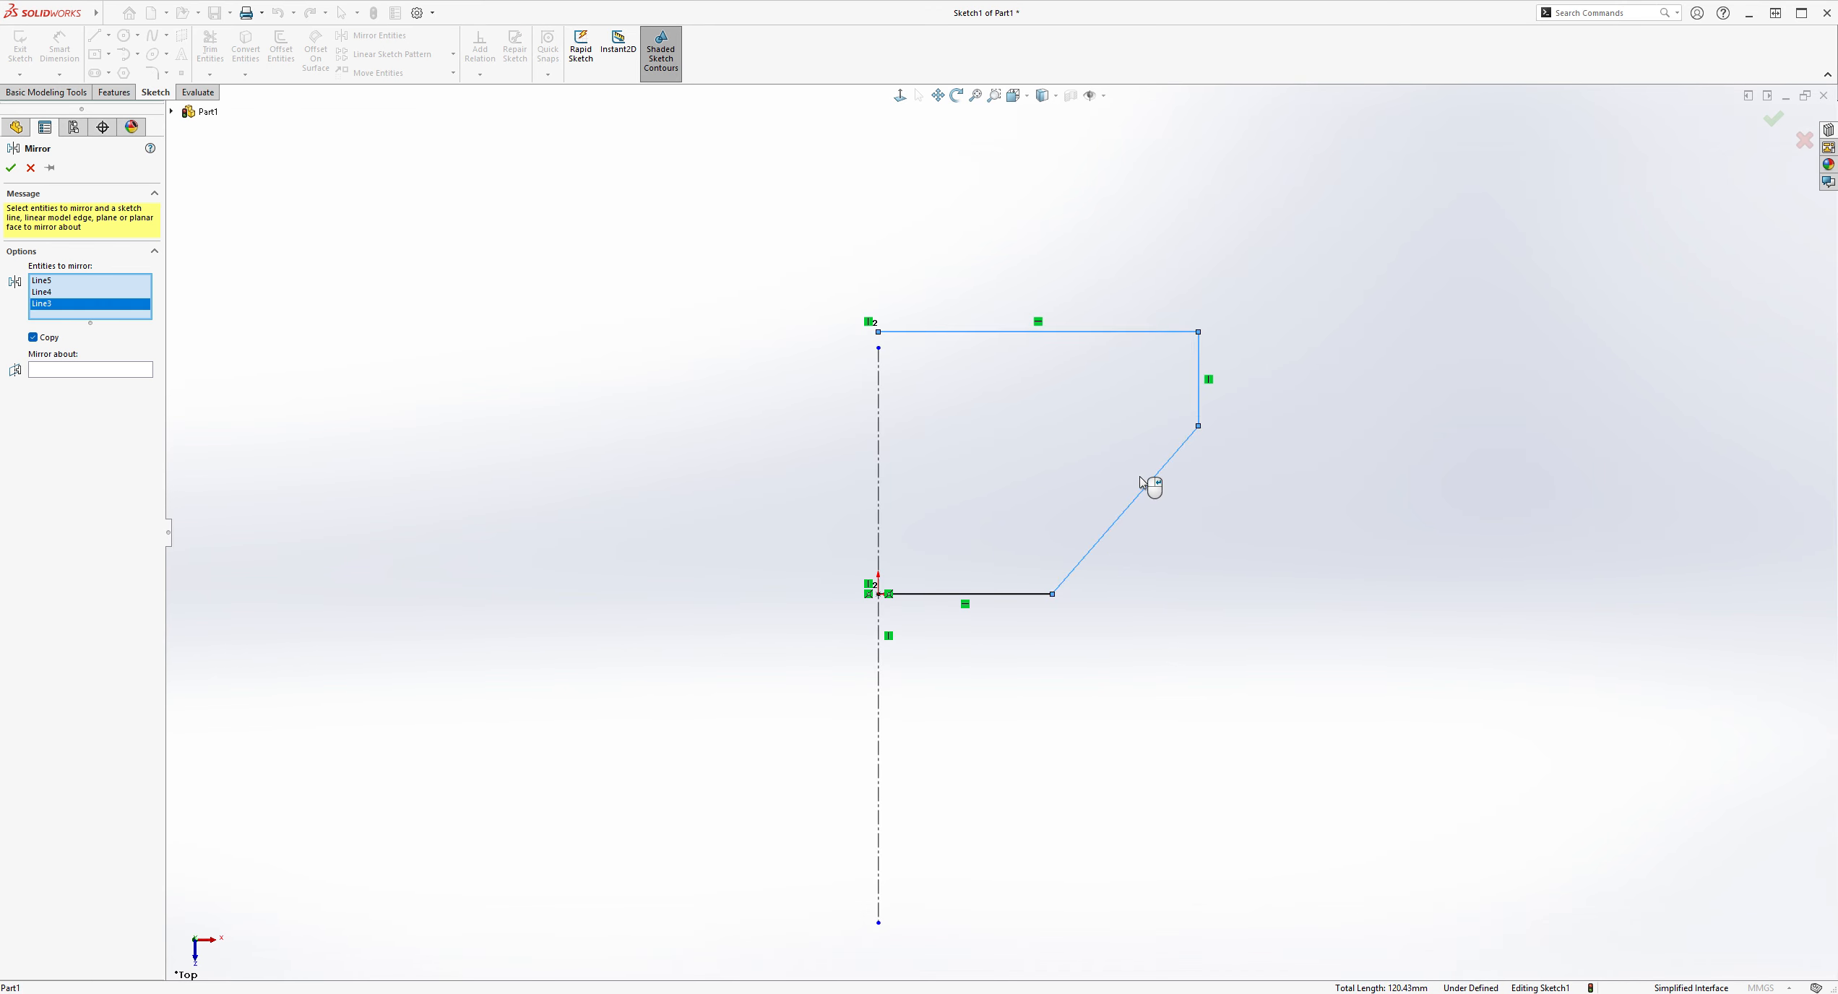
pyautogui.click(921, 594)
pyautogui.click(115, 383)
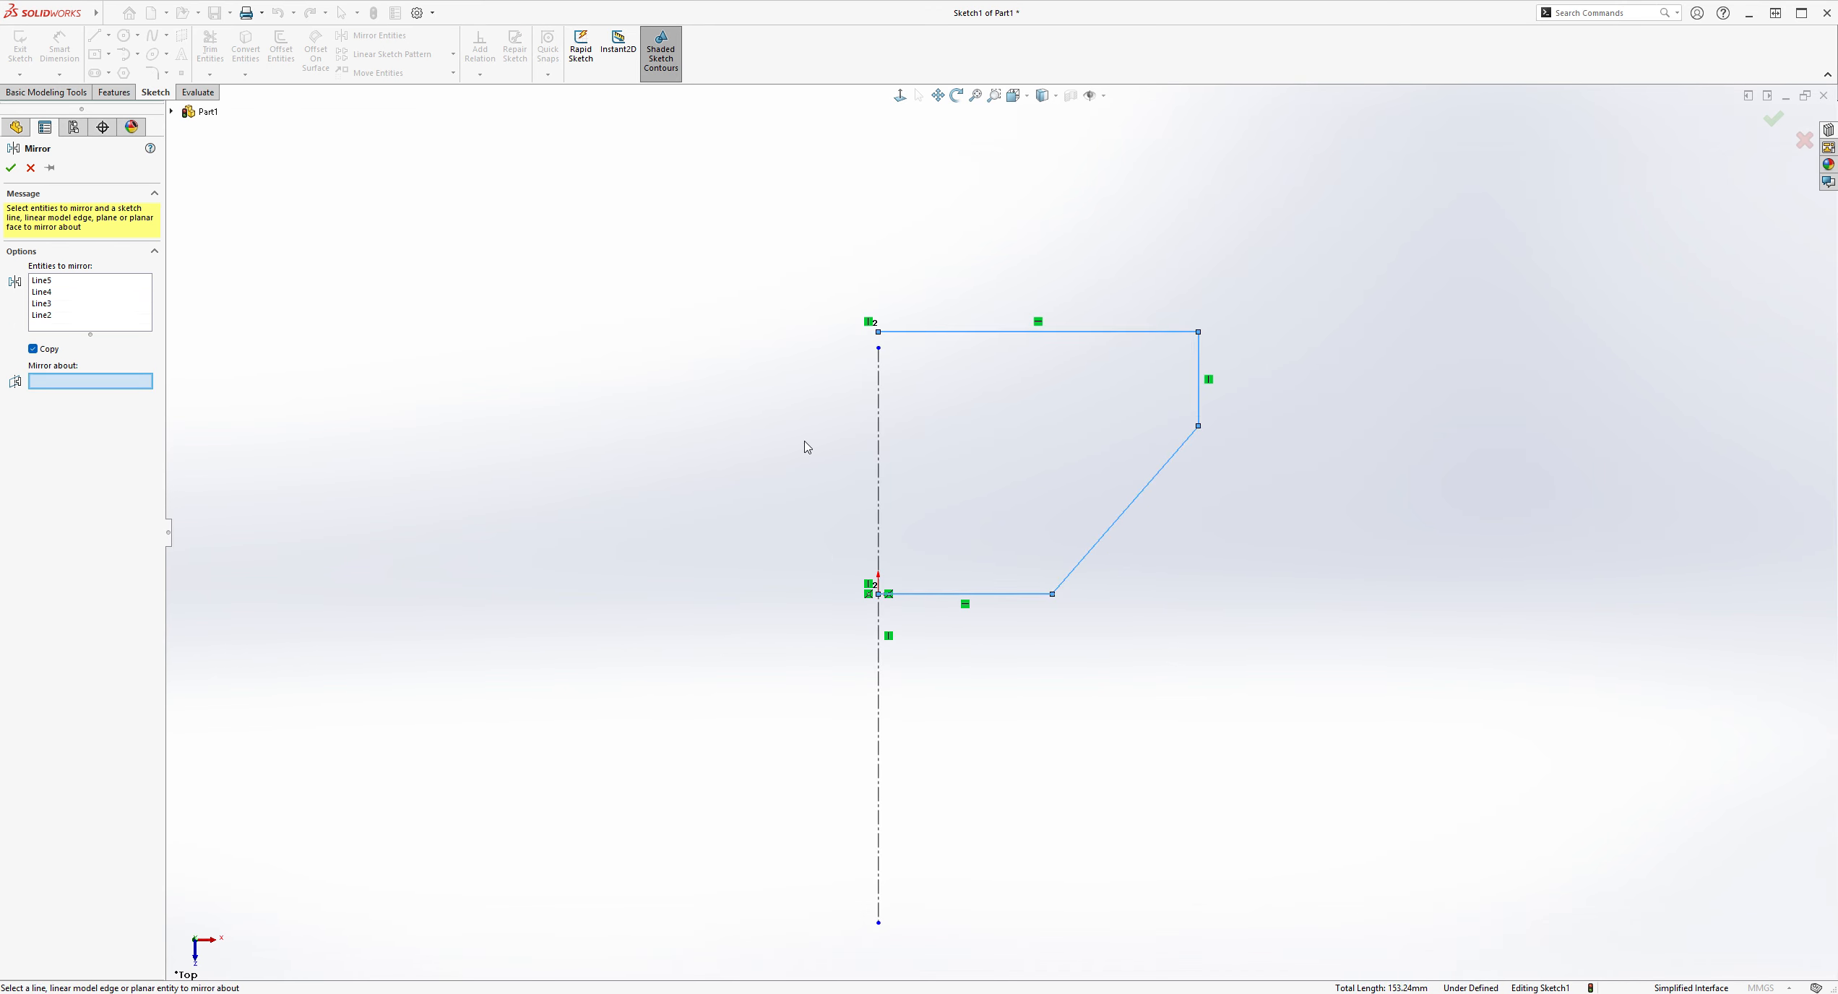
pyautogui.click(878, 446)
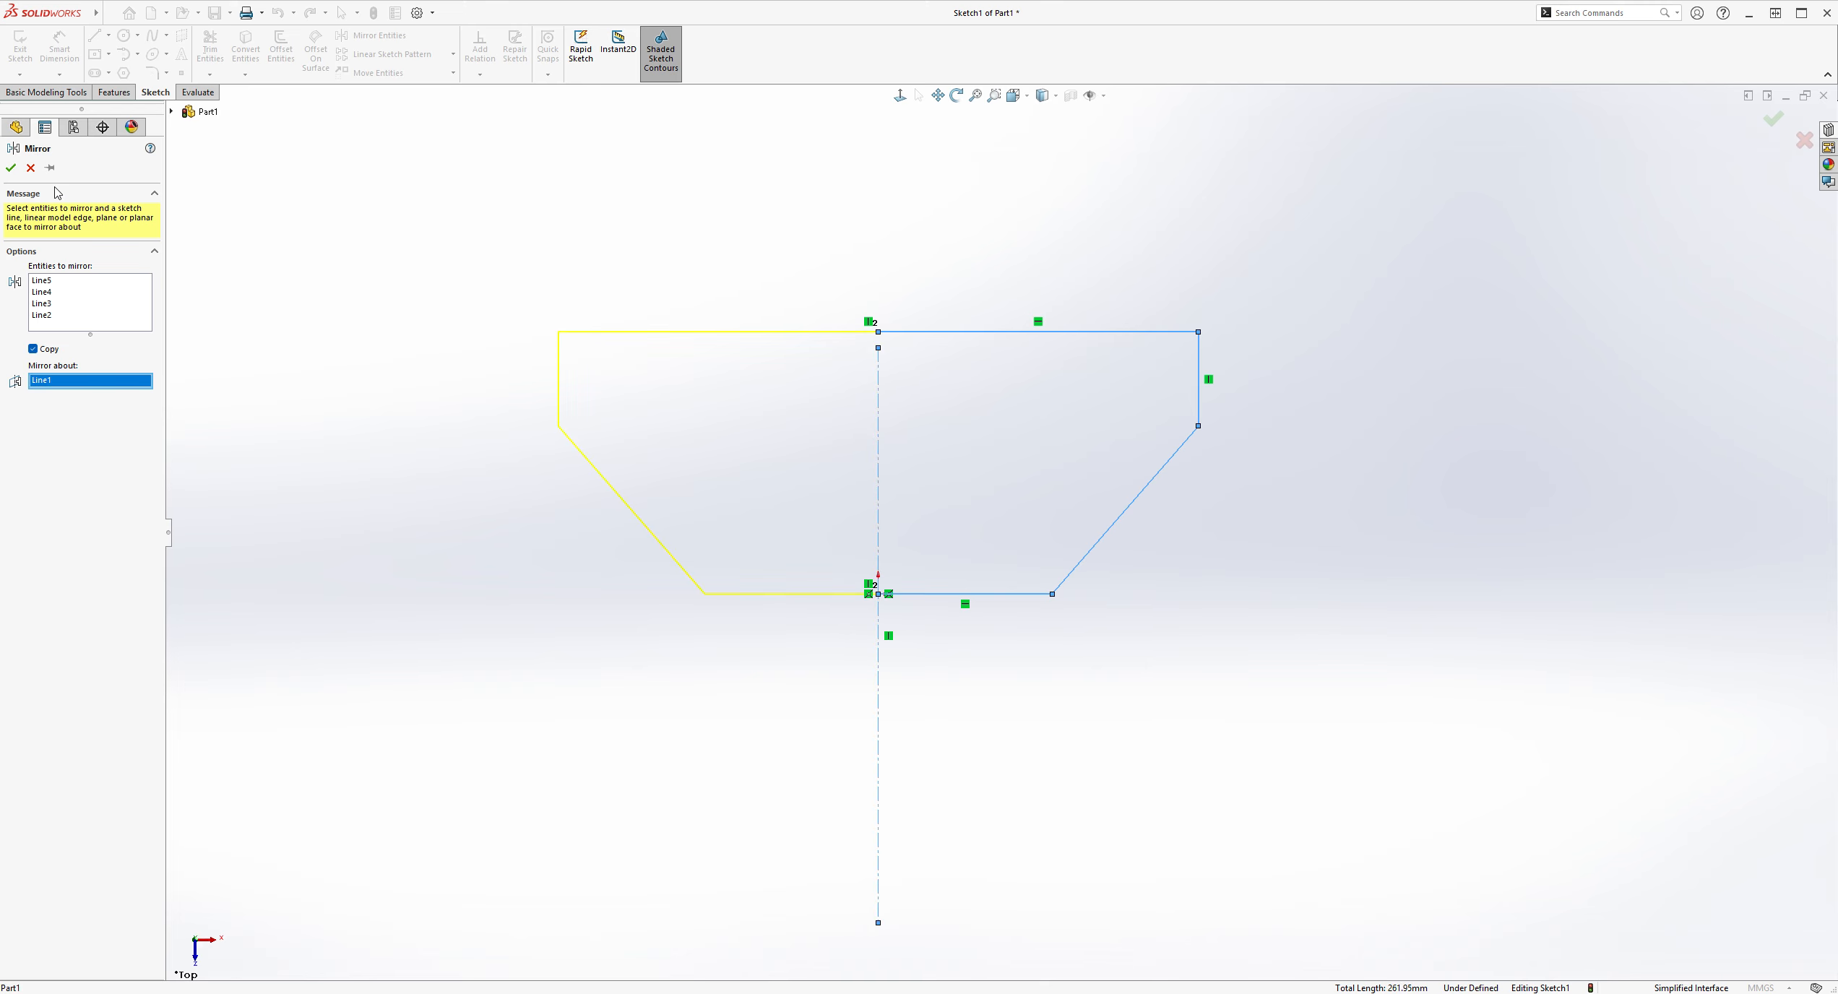
pyautogui.click(11, 167)
# Step: Dimension the profile's bottom edge and set its length to 70 mm
pyautogui.click(60, 51)
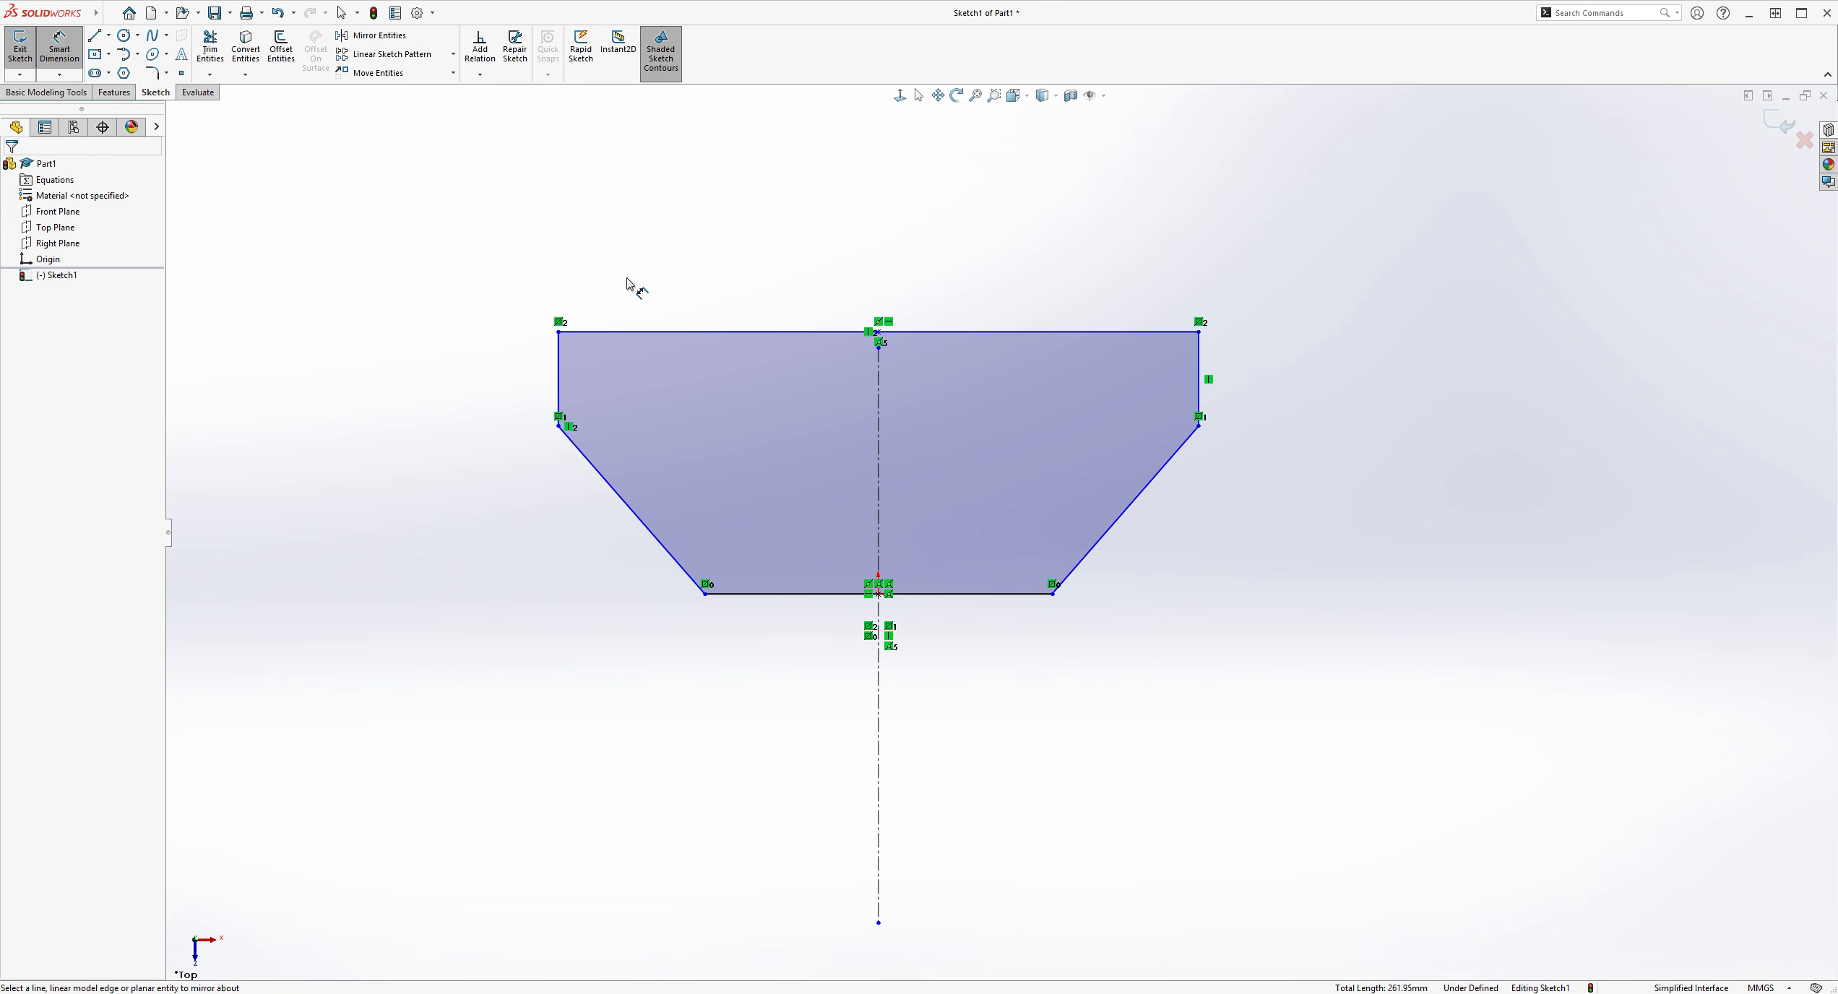
pyautogui.click(974, 596)
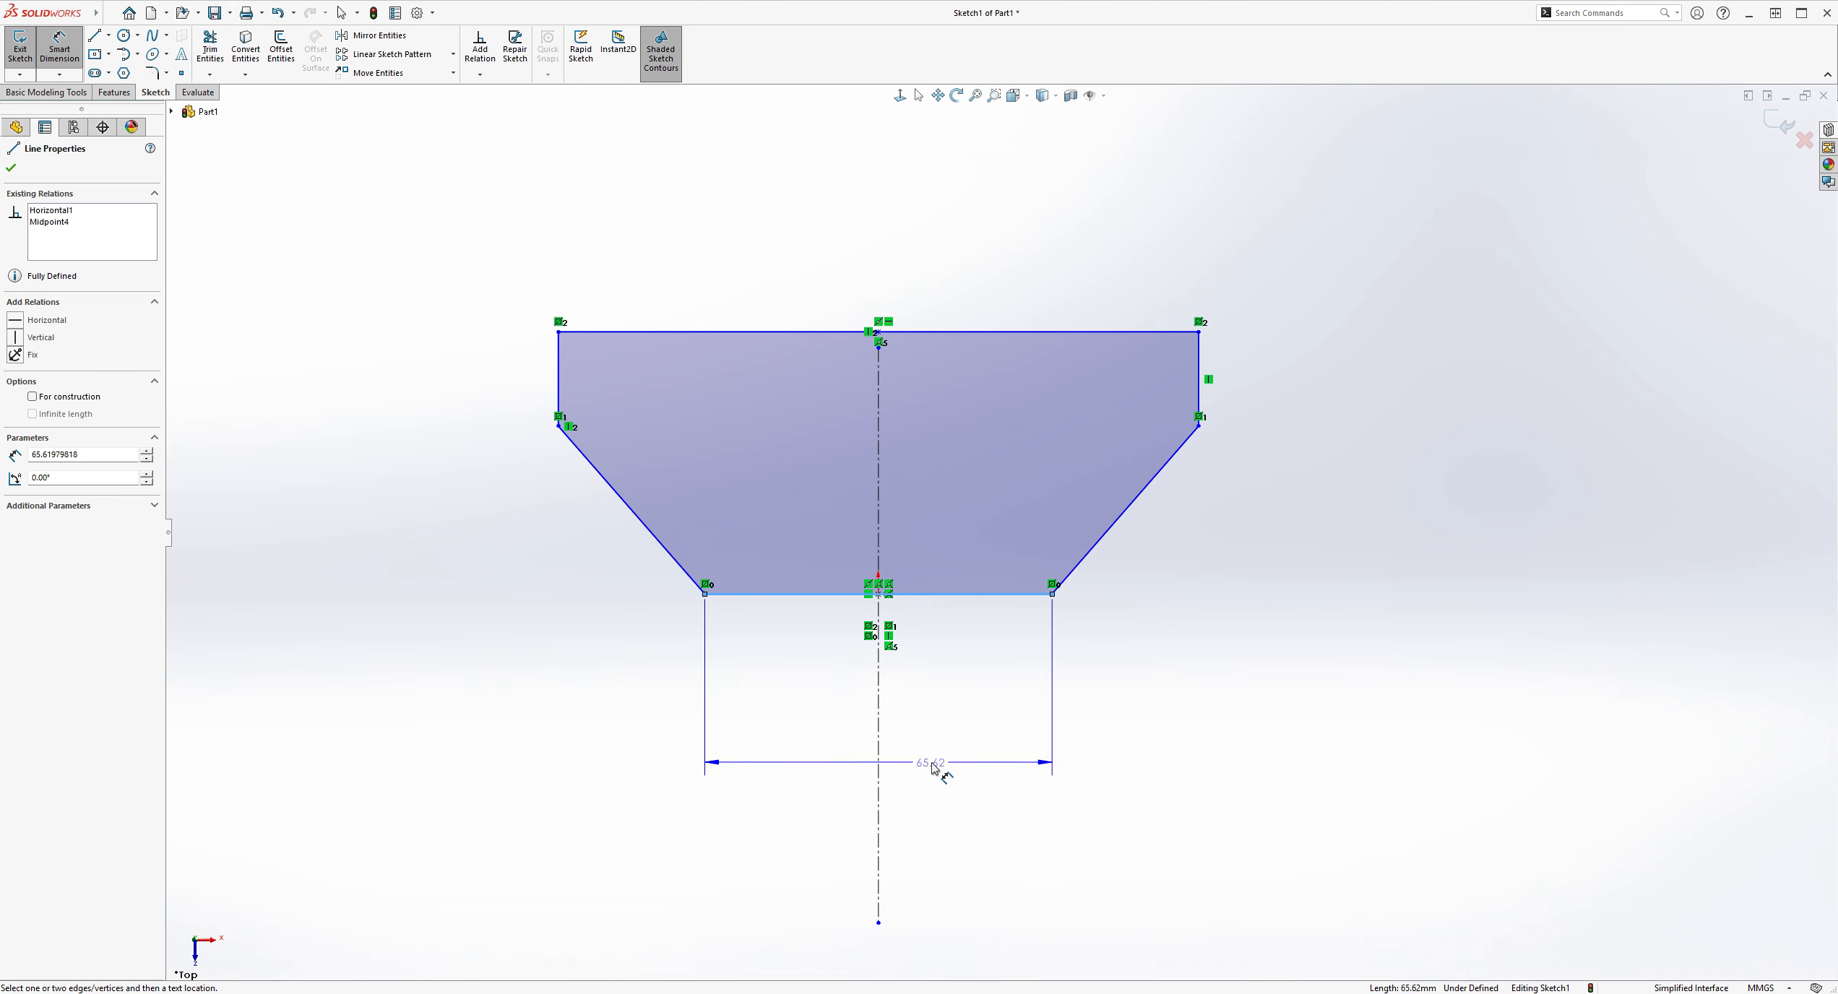
pyautogui.click(943, 768)
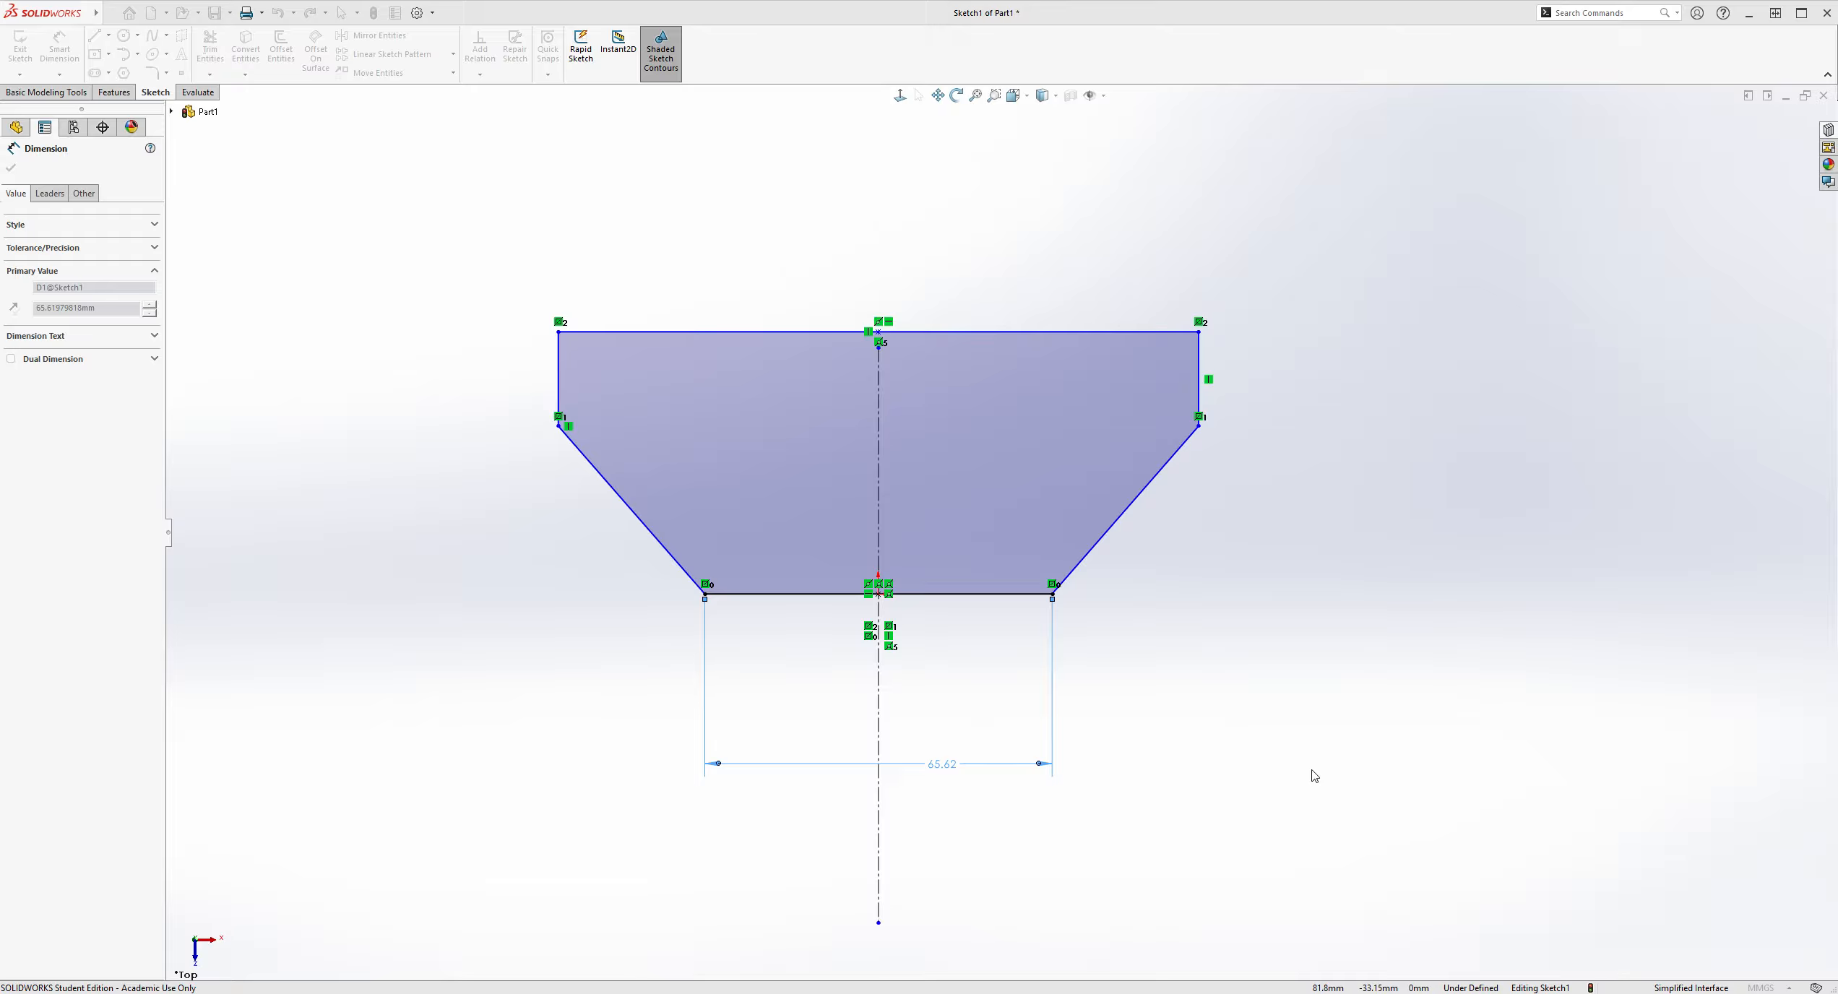
pyautogui.write('70')
pyautogui.press('Return')
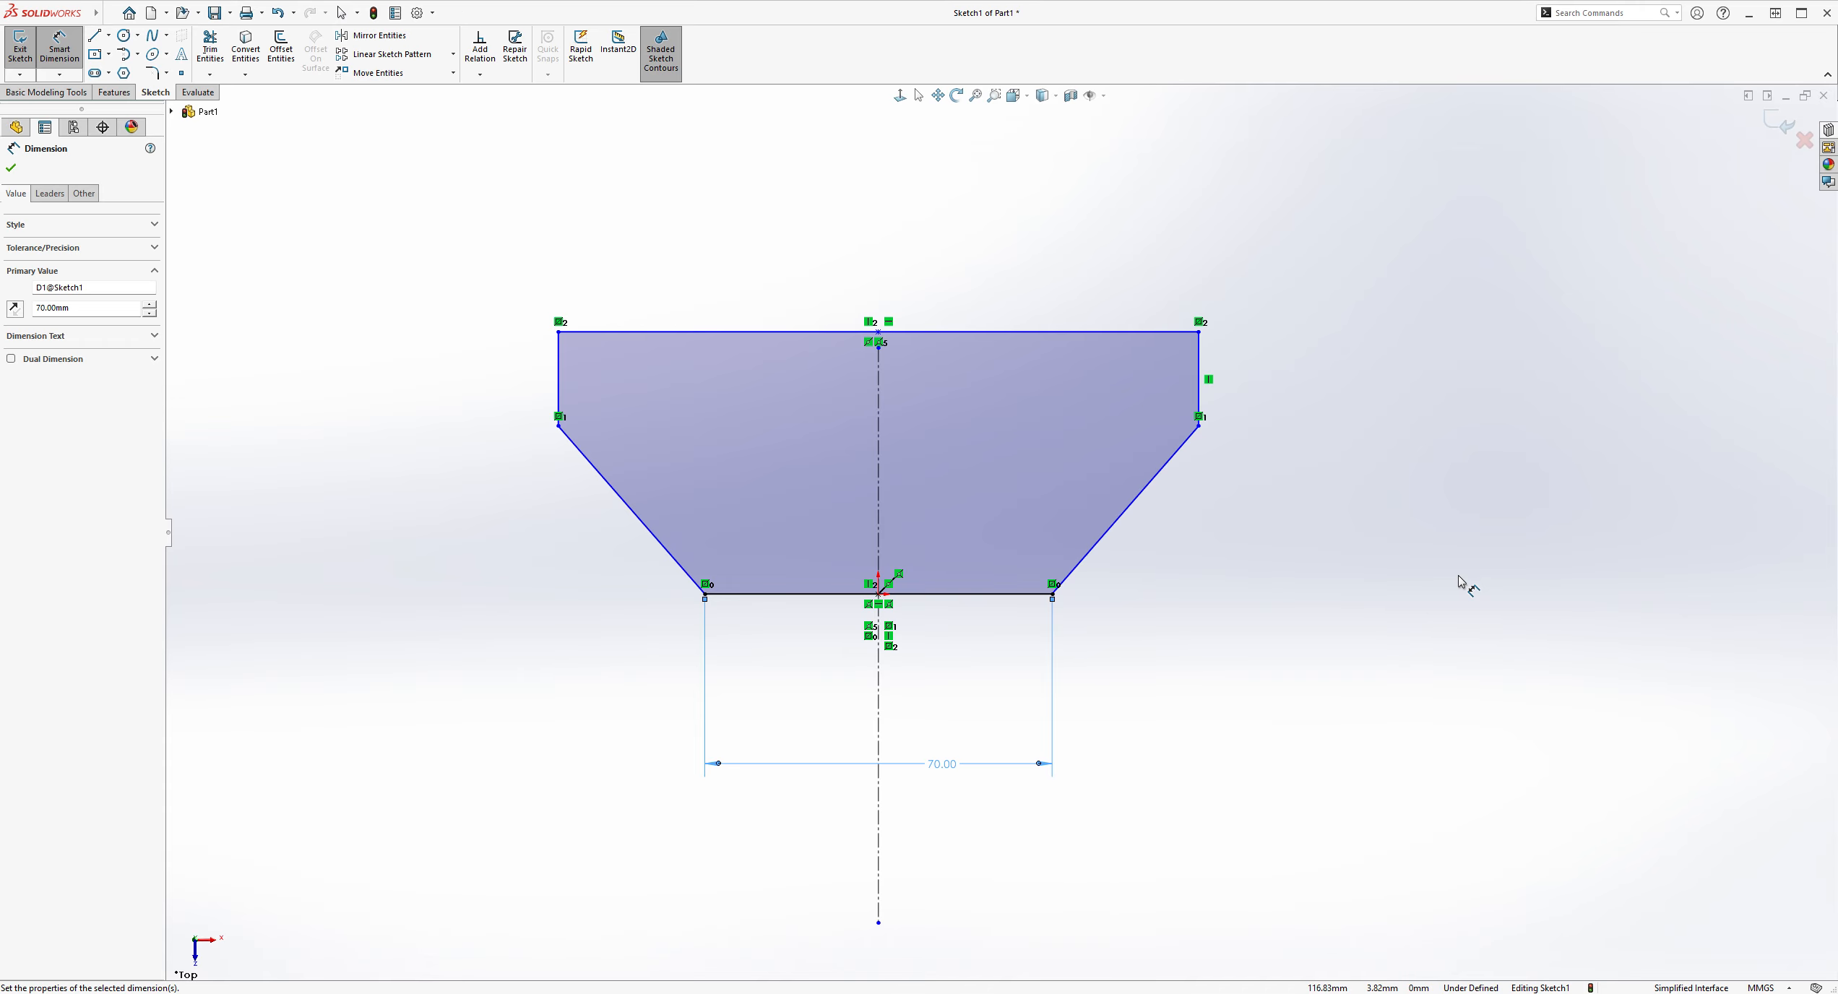
pyautogui.press('Escape')
# Step: Dimension the height from the top edge to the lower end of the right vertical side as 30 mm
pyautogui.click(74, 50)
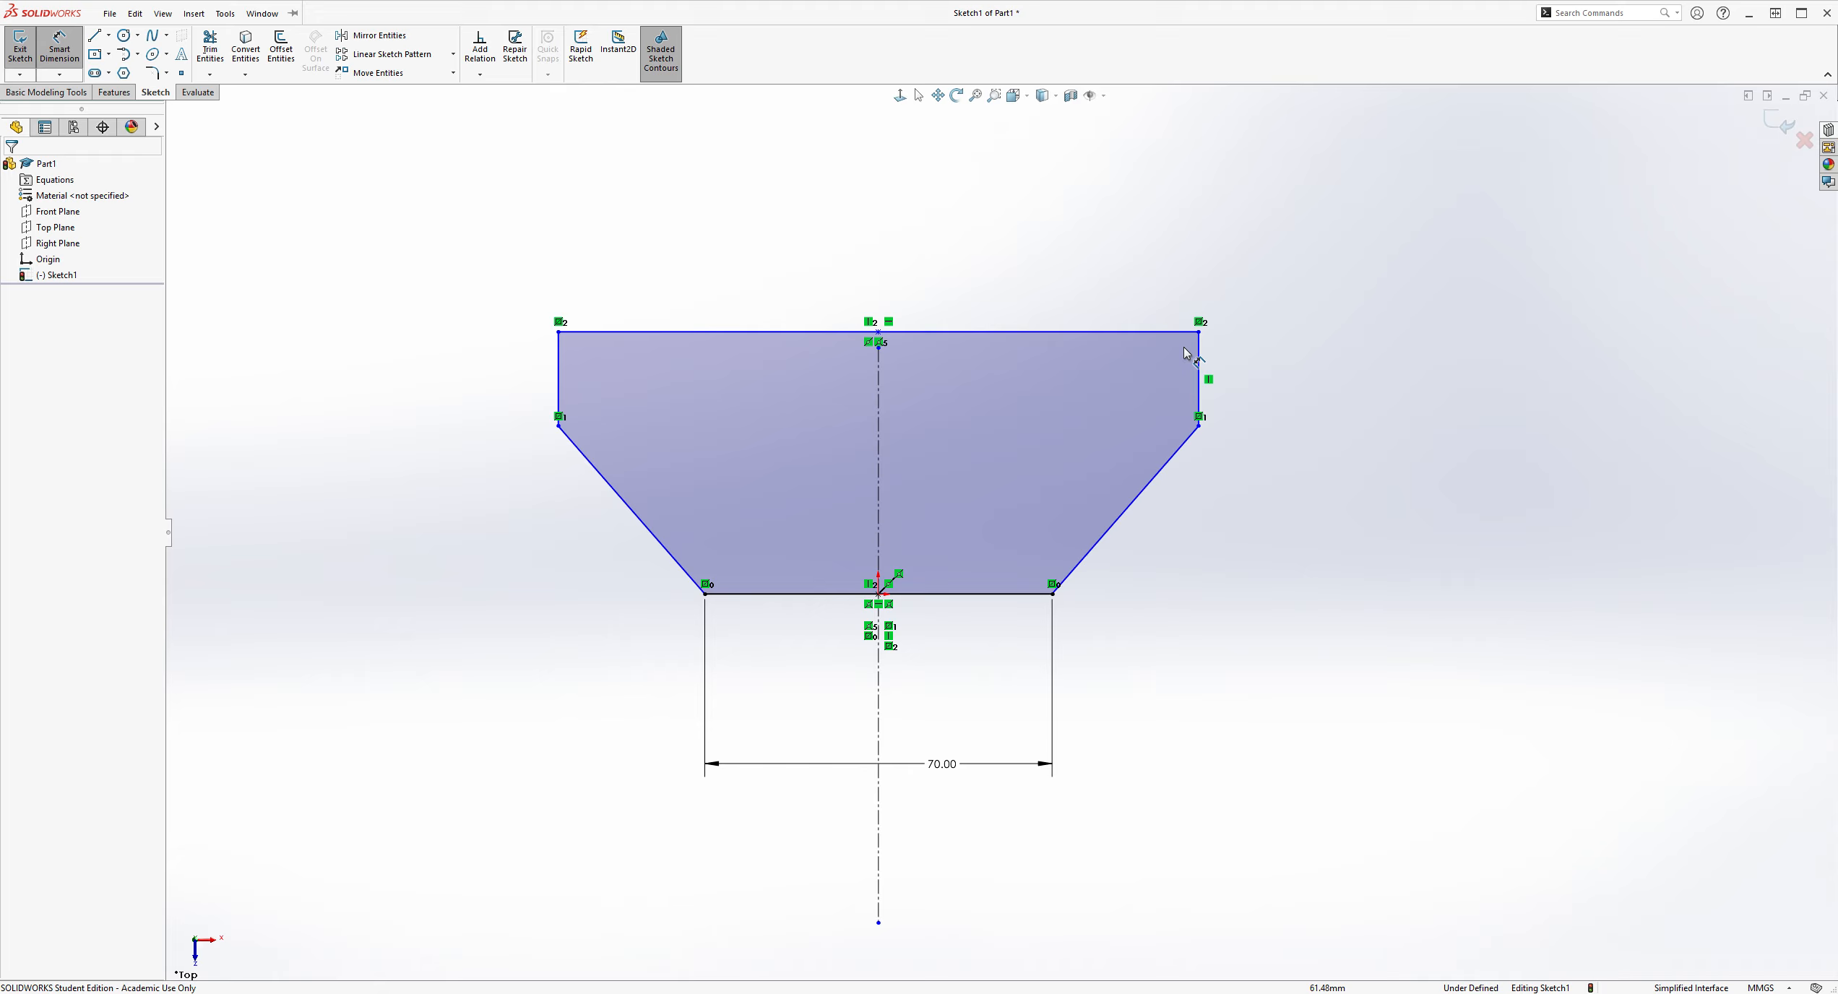
pyautogui.click(1163, 333)
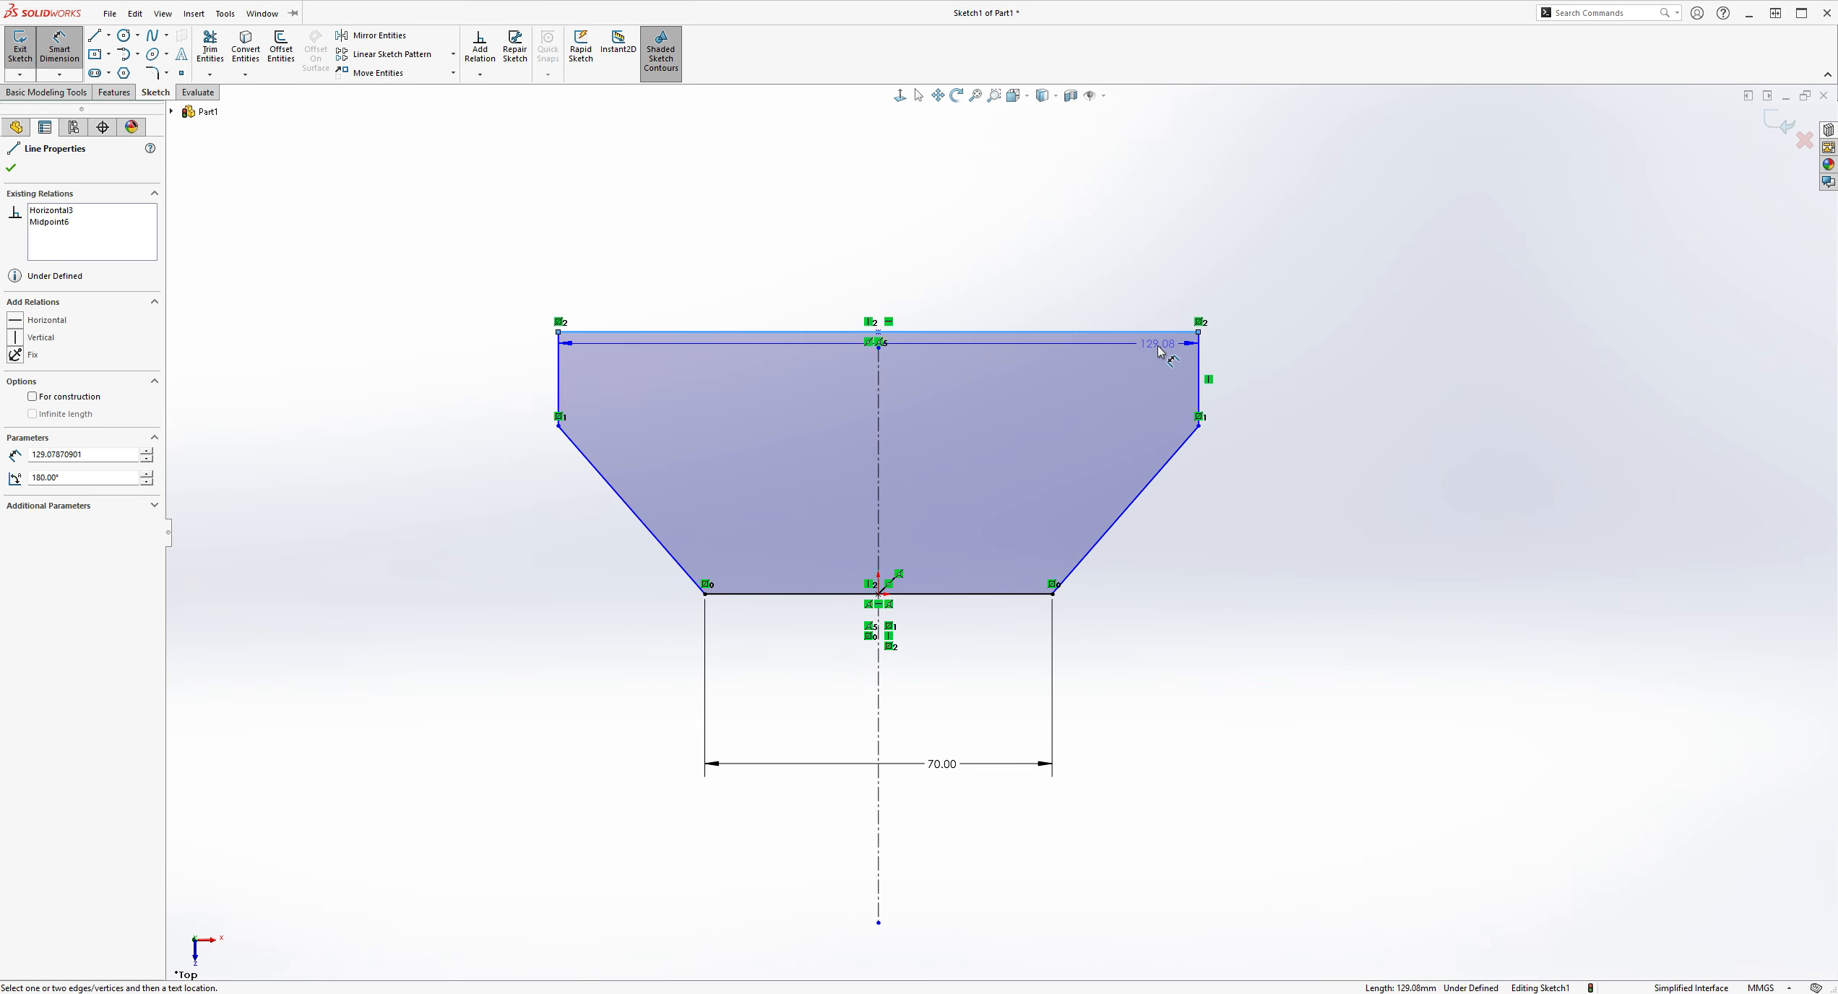
pyautogui.click(1198, 426)
pyautogui.click(1367, 388)
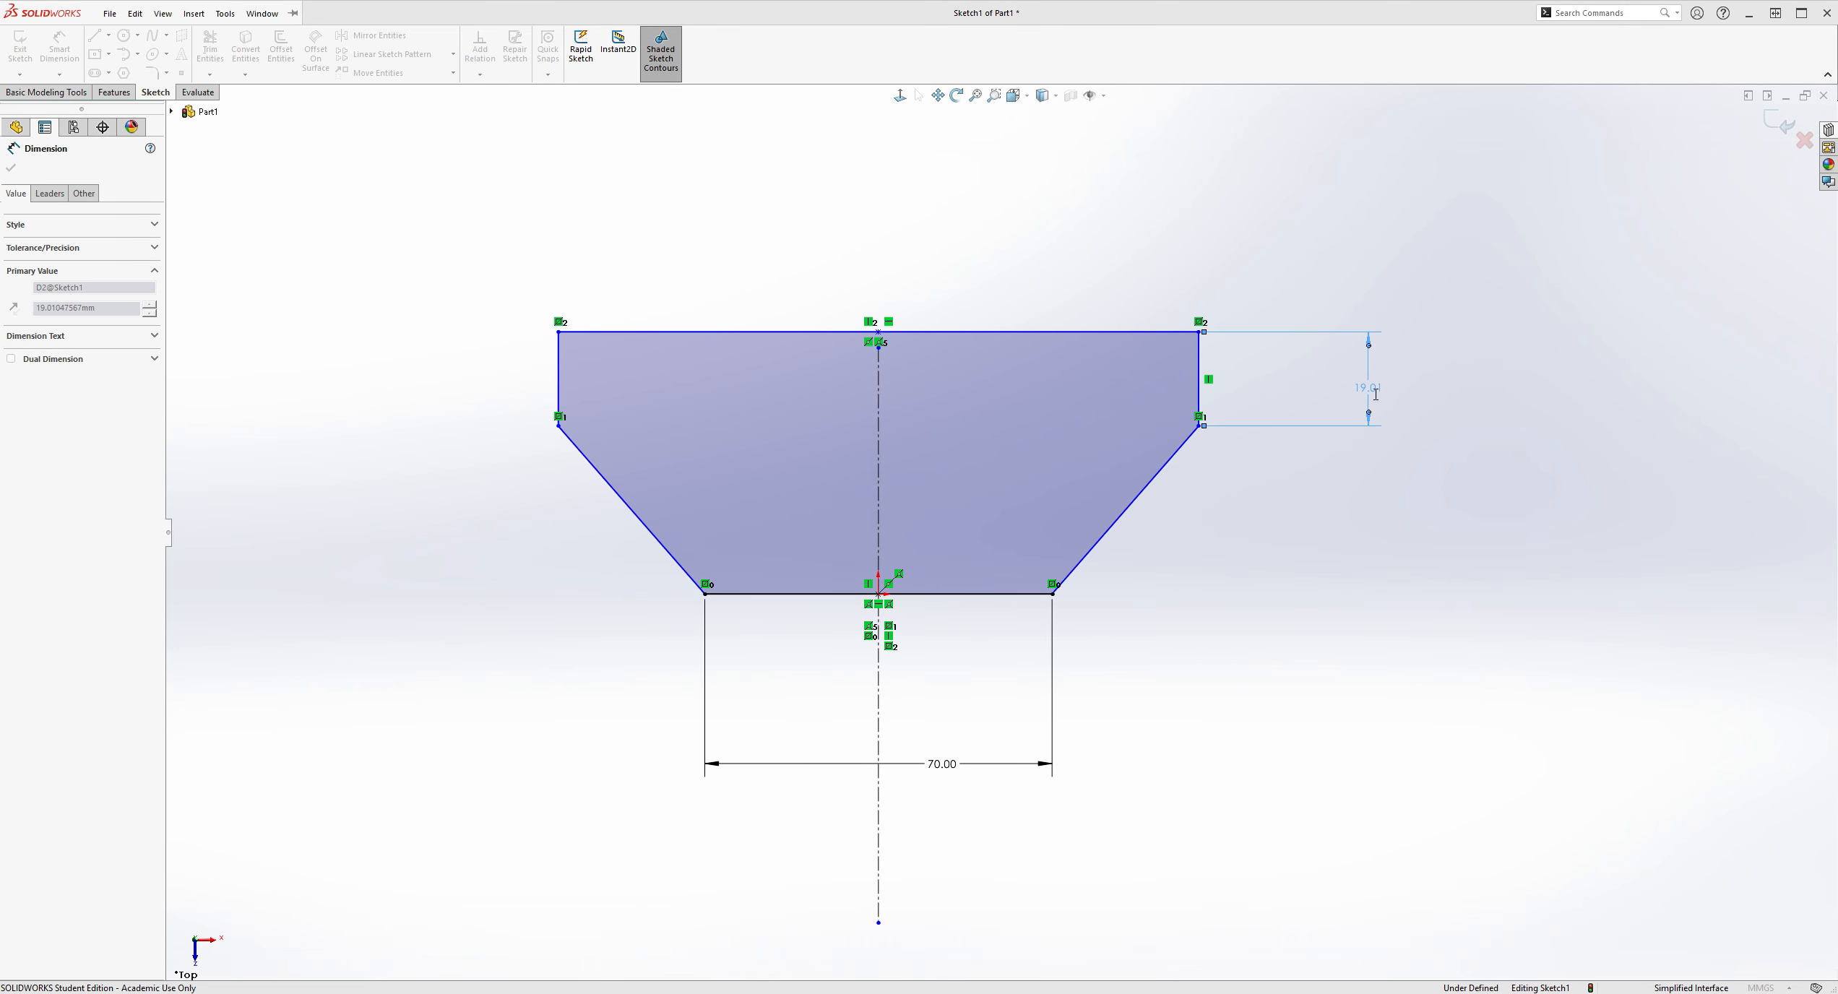
pyautogui.write('30')
pyautogui.press('Return')
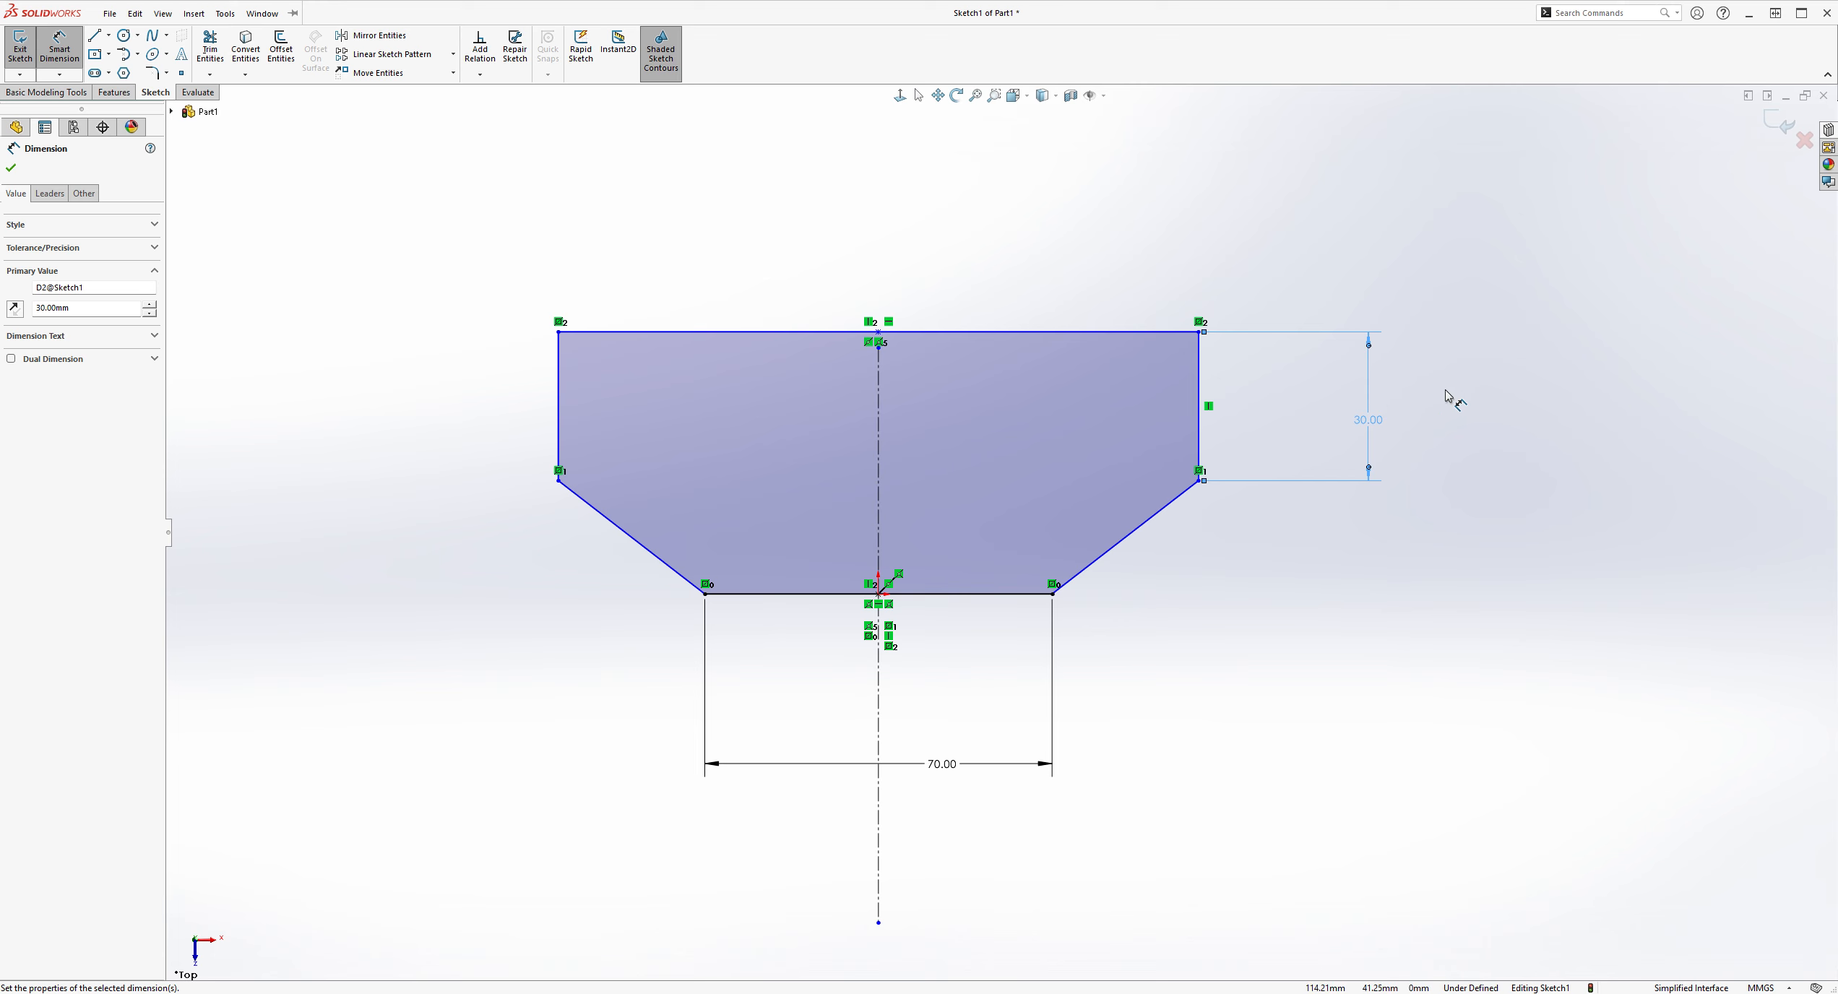
pyautogui.press('Escape')
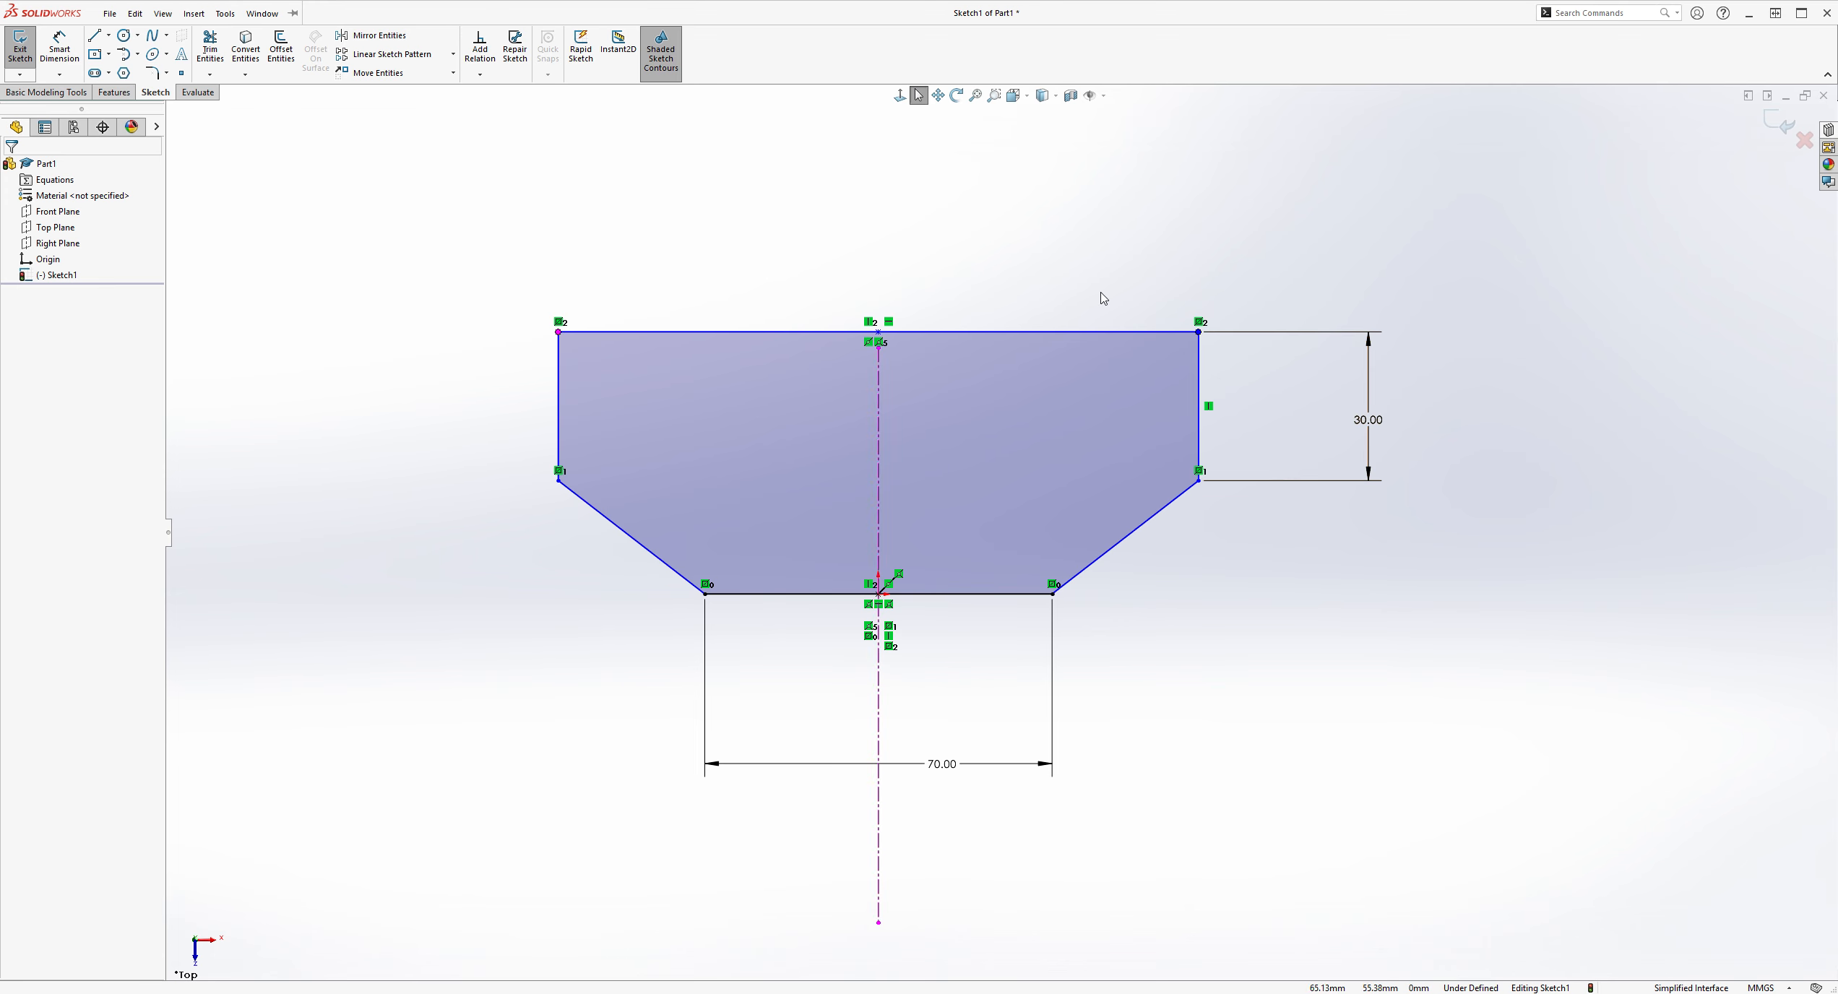
# Step: Dimension the overall width between the two vertical sides as 135 mm
pyautogui.click(58, 51)
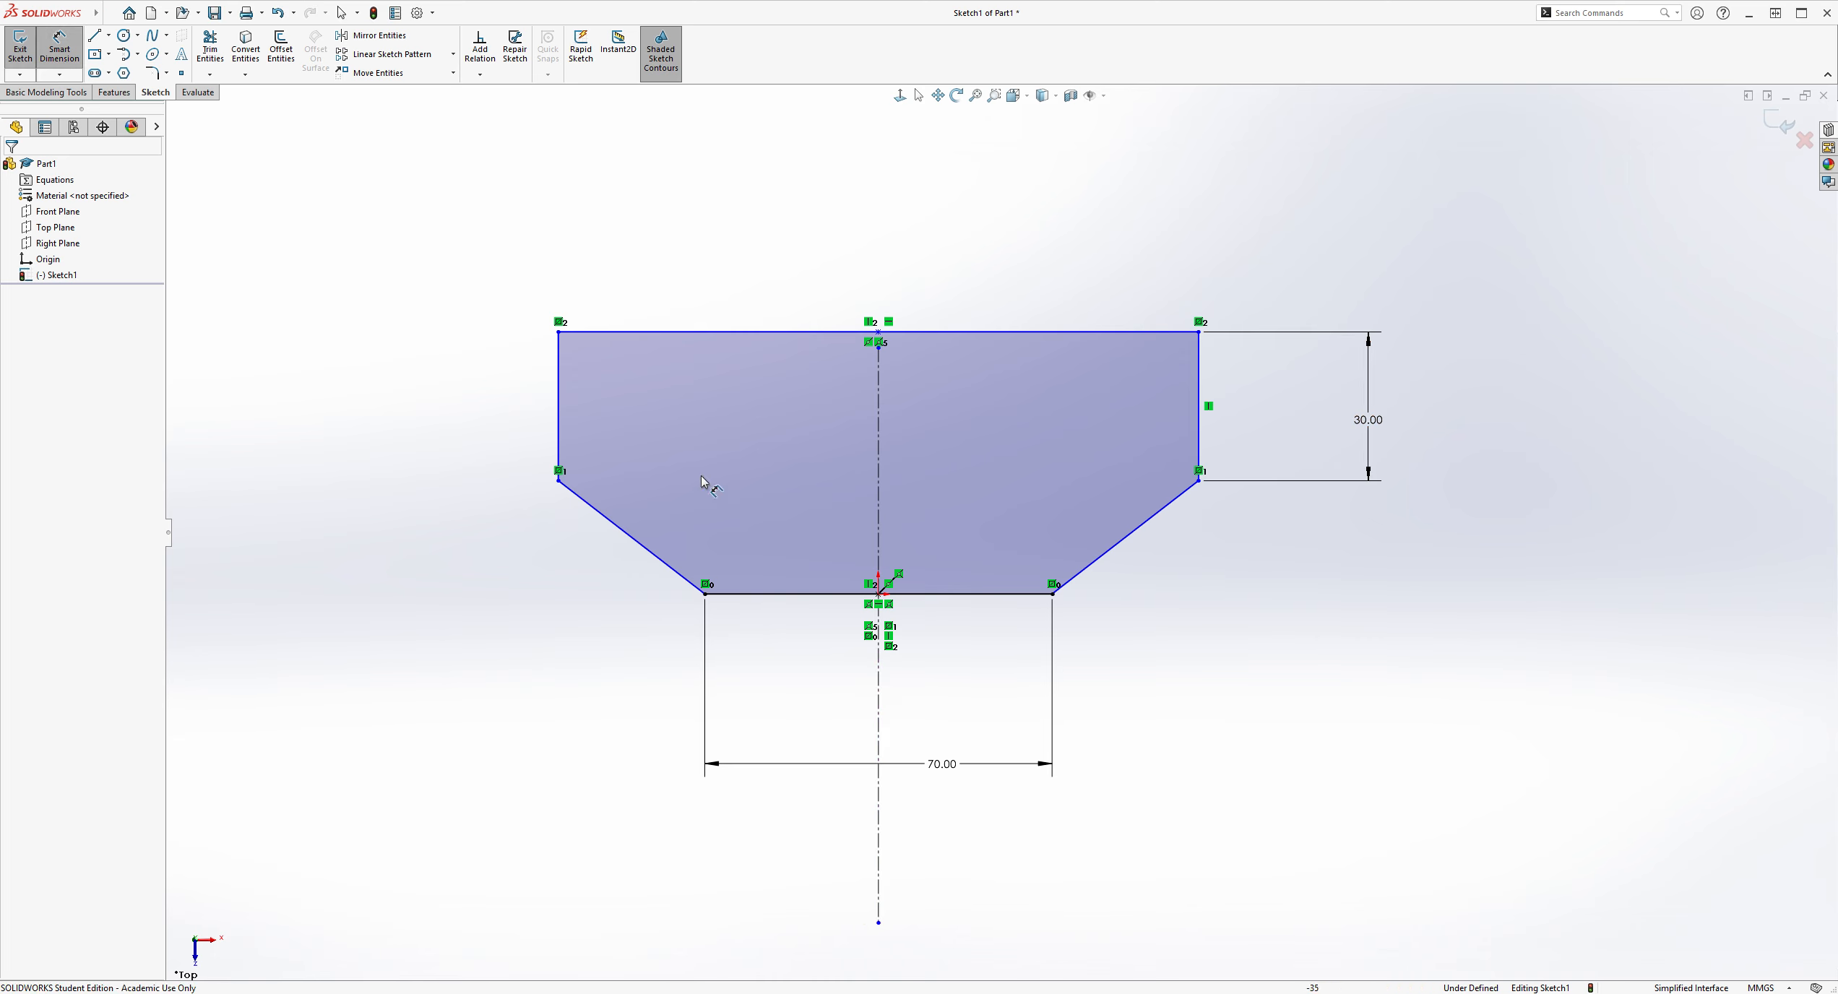
pyautogui.click(558, 441)
pyautogui.click(1198, 410)
pyautogui.click(858, 838)
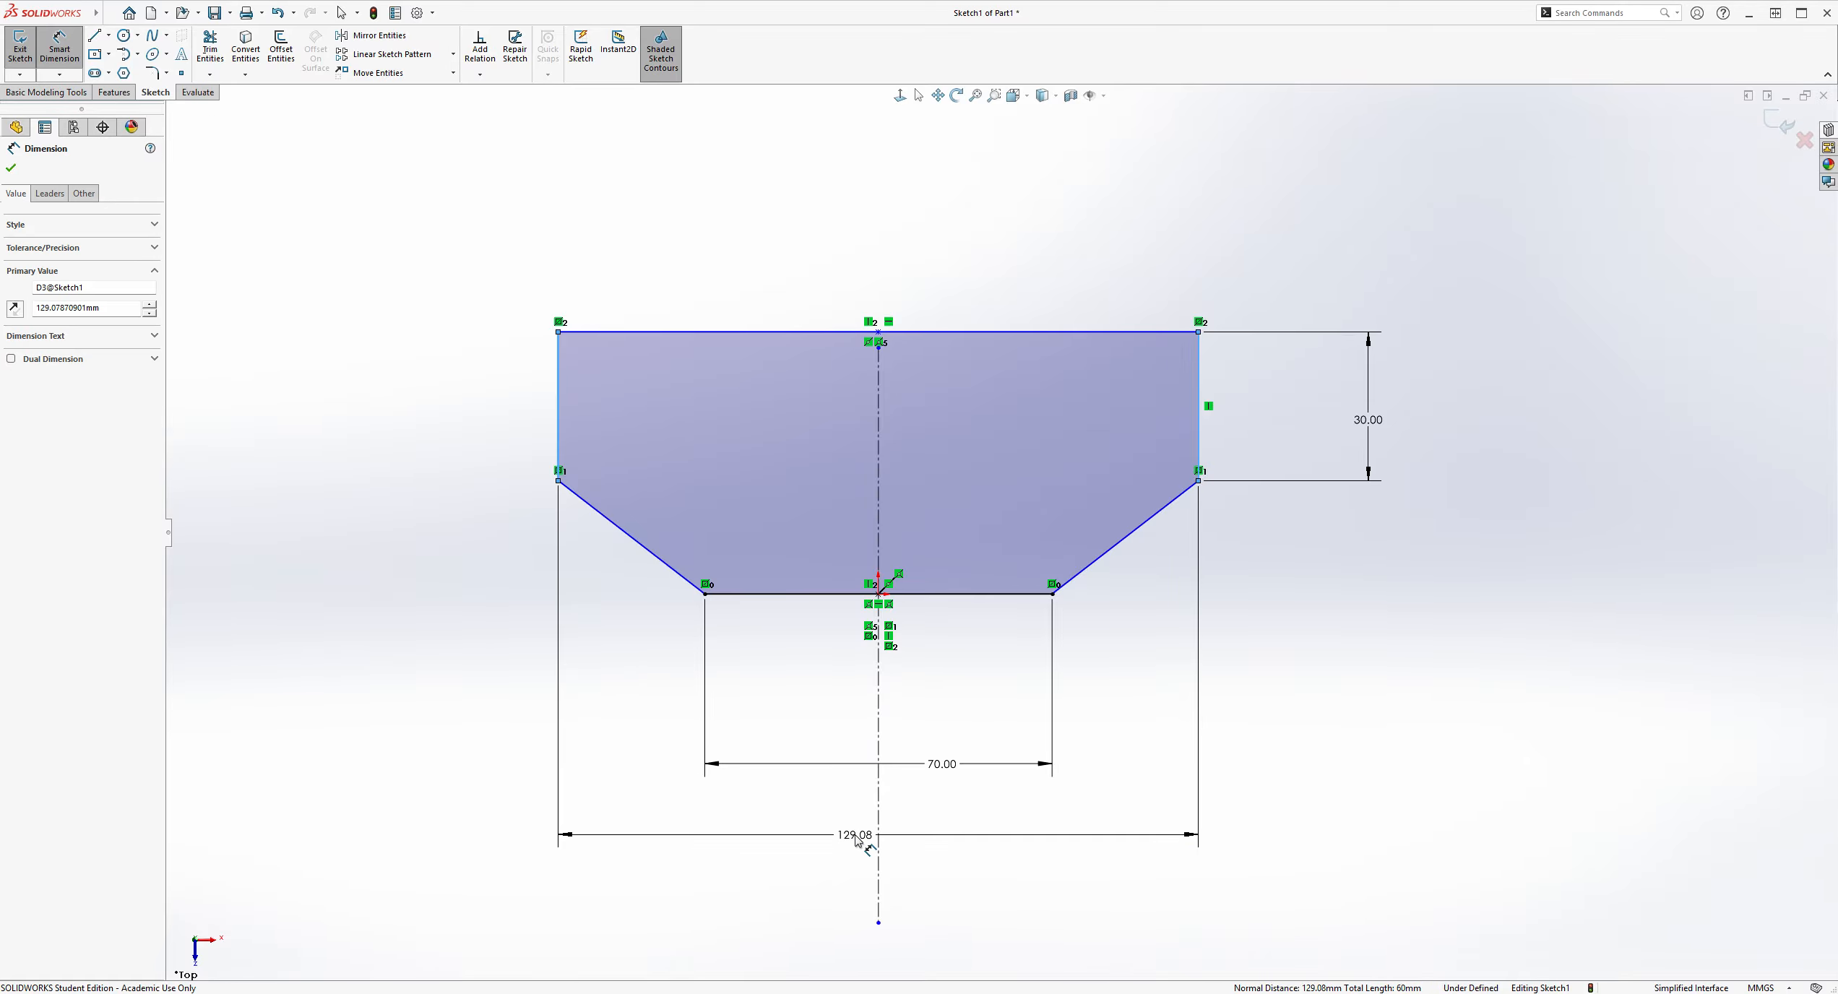
pyautogui.write('135')
pyautogui.press('Return')
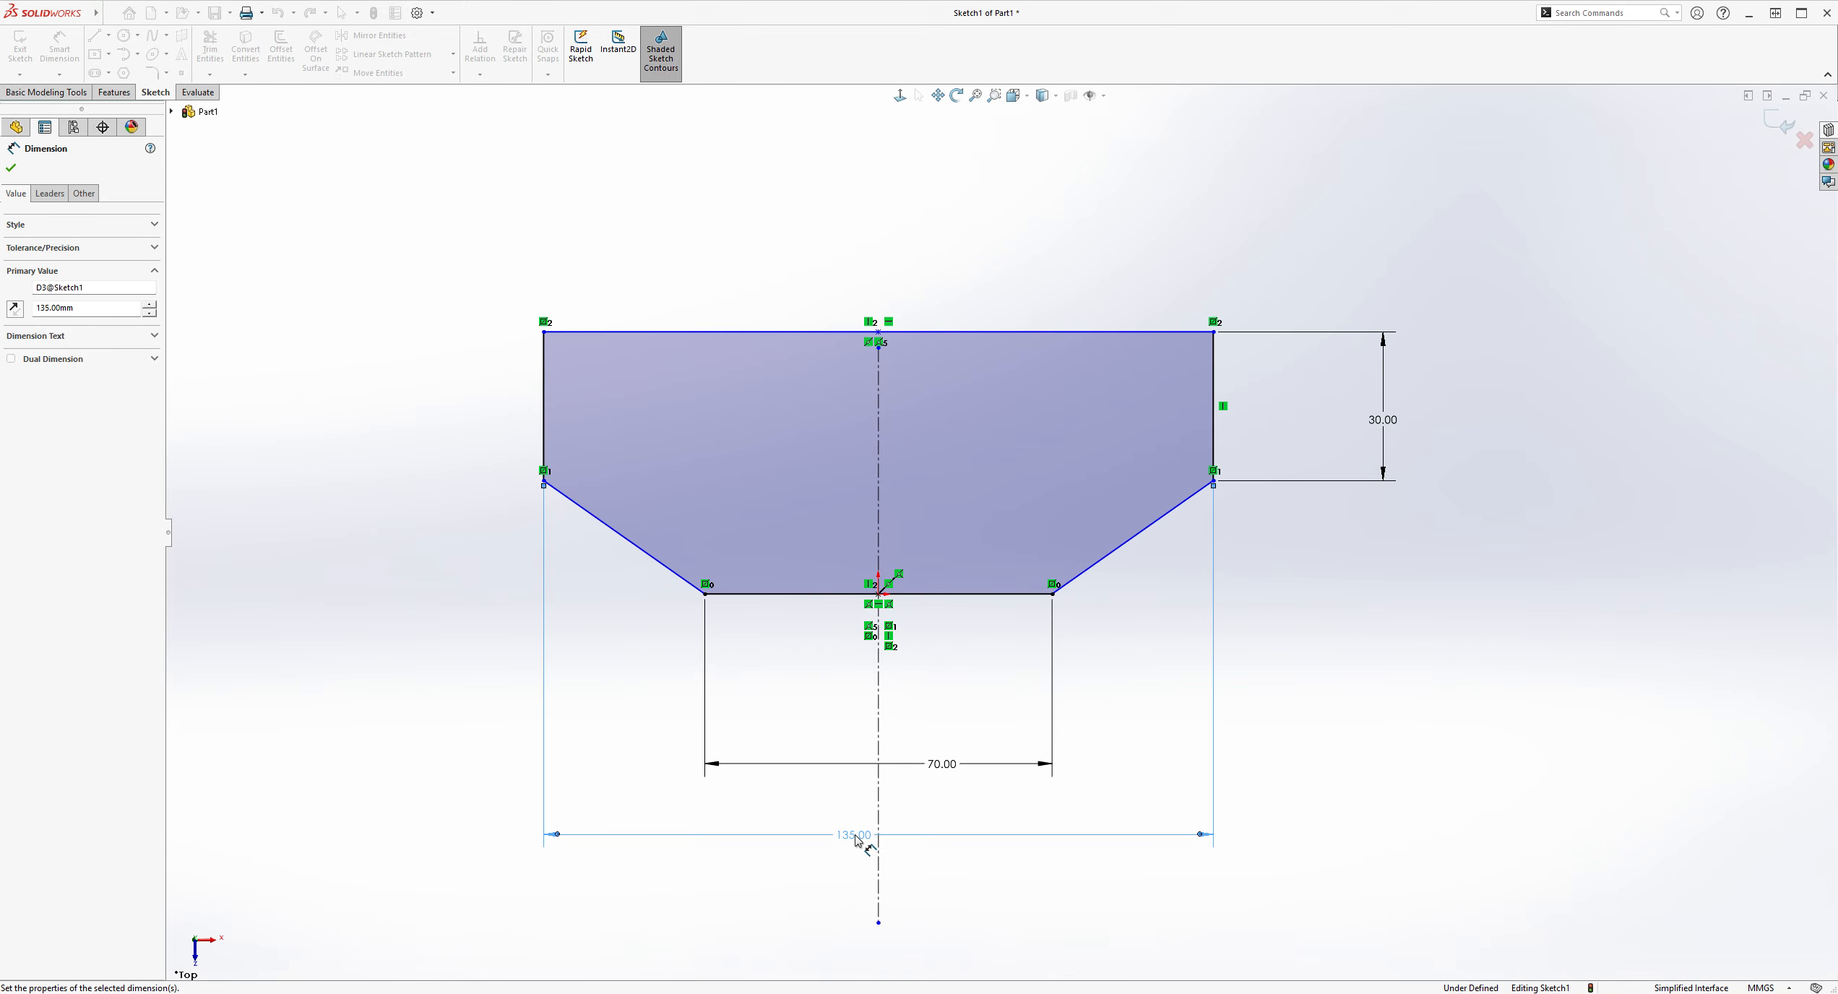
pyautogui.press('Escape')
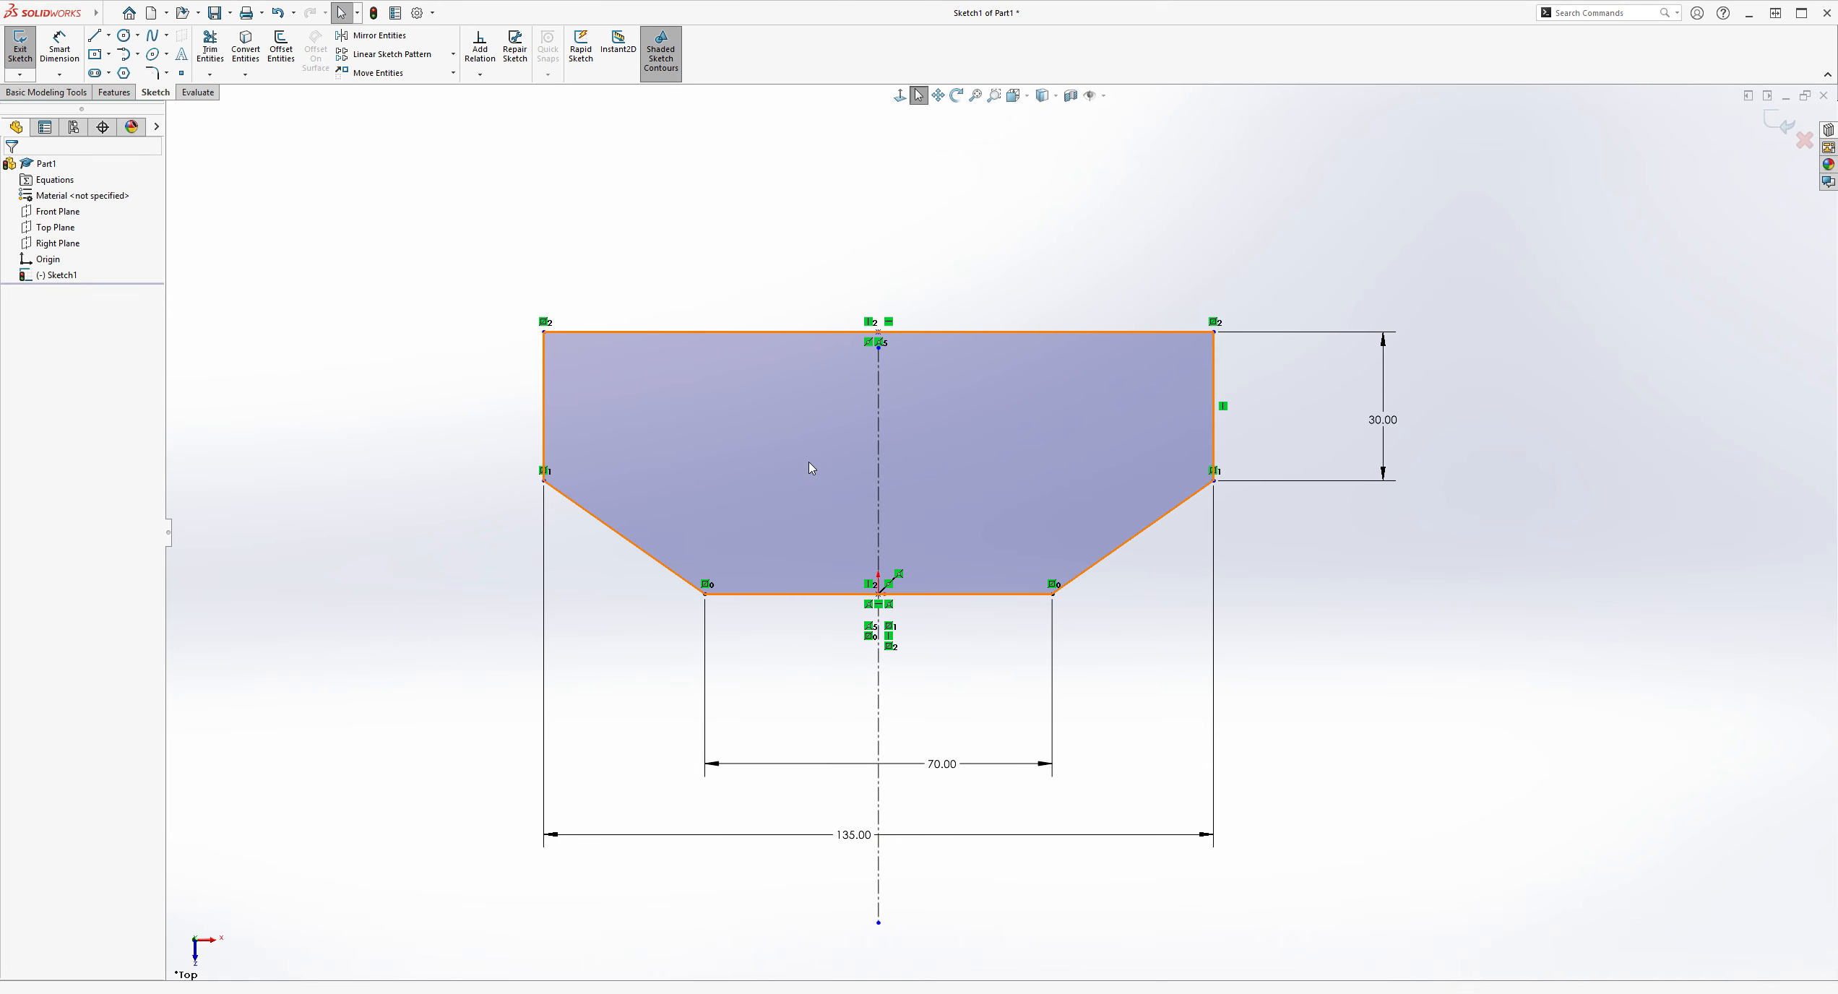
# Step: Dimension the overall height between the bottom and top edges as 52 mm
pyautogui.click(39, 53)
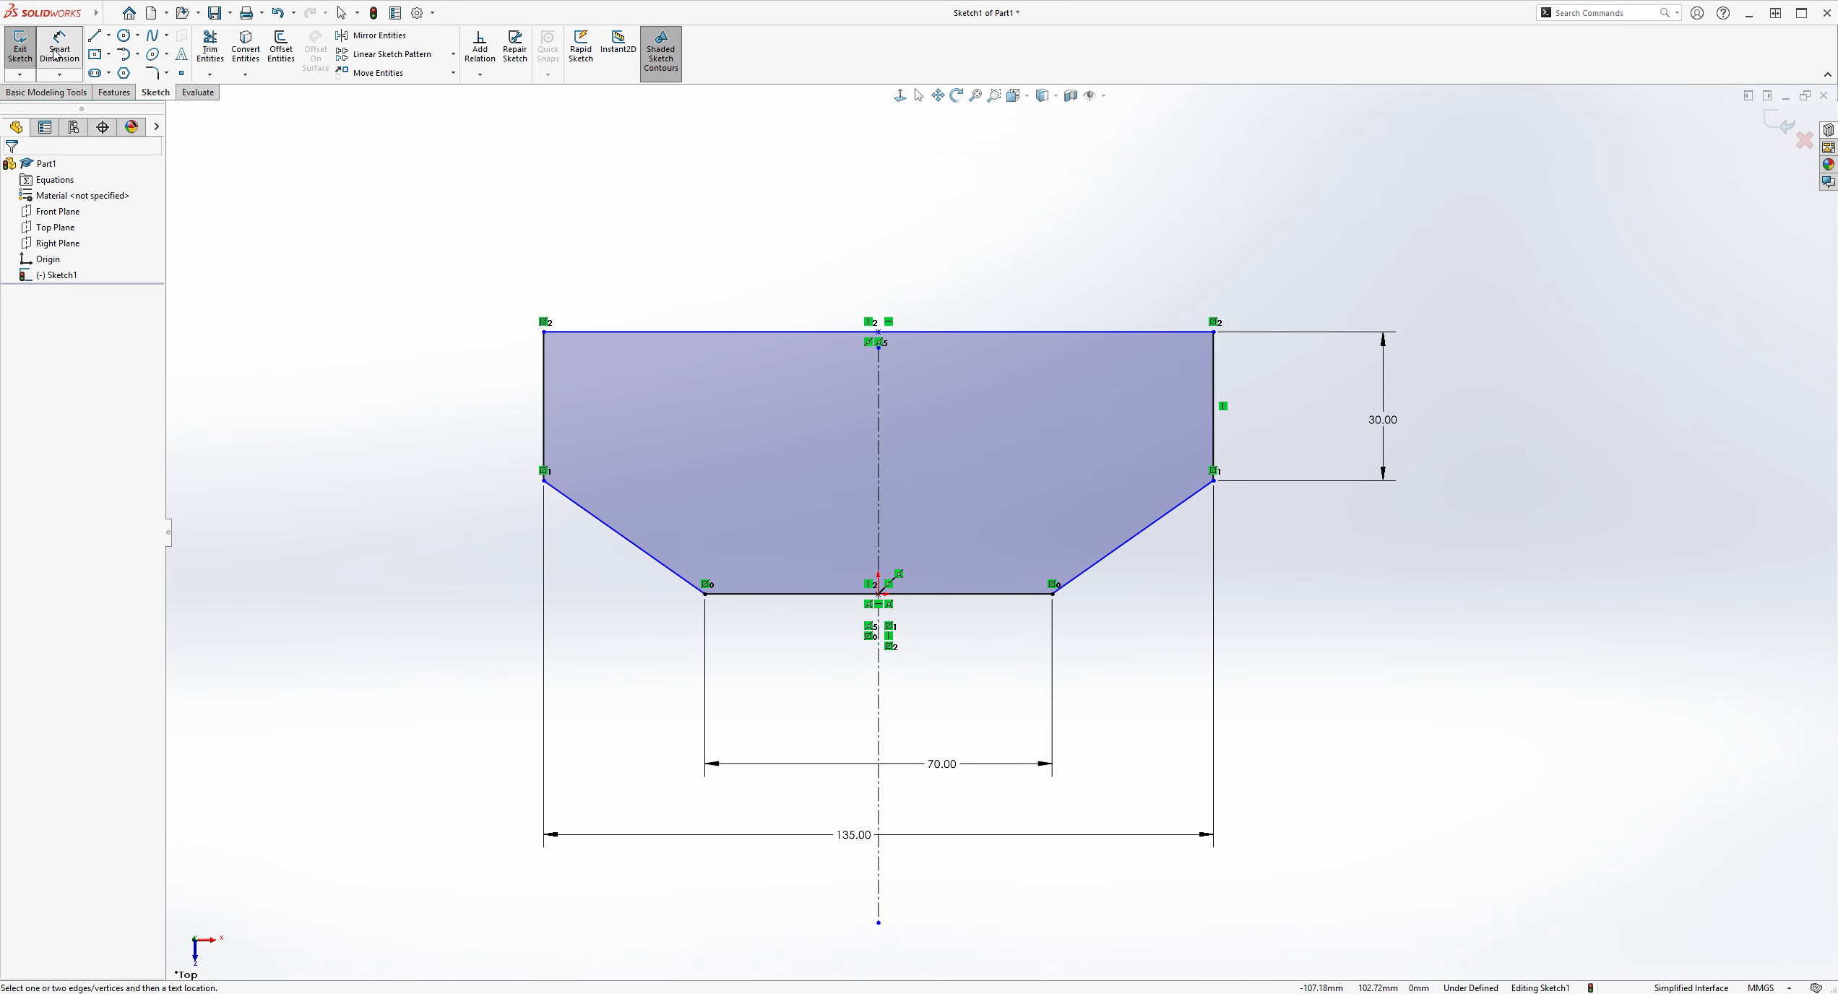
pyautogui.click(1004, 594)
pyautogui.click(1058, 332)
pyautogui.click(1550, 463)
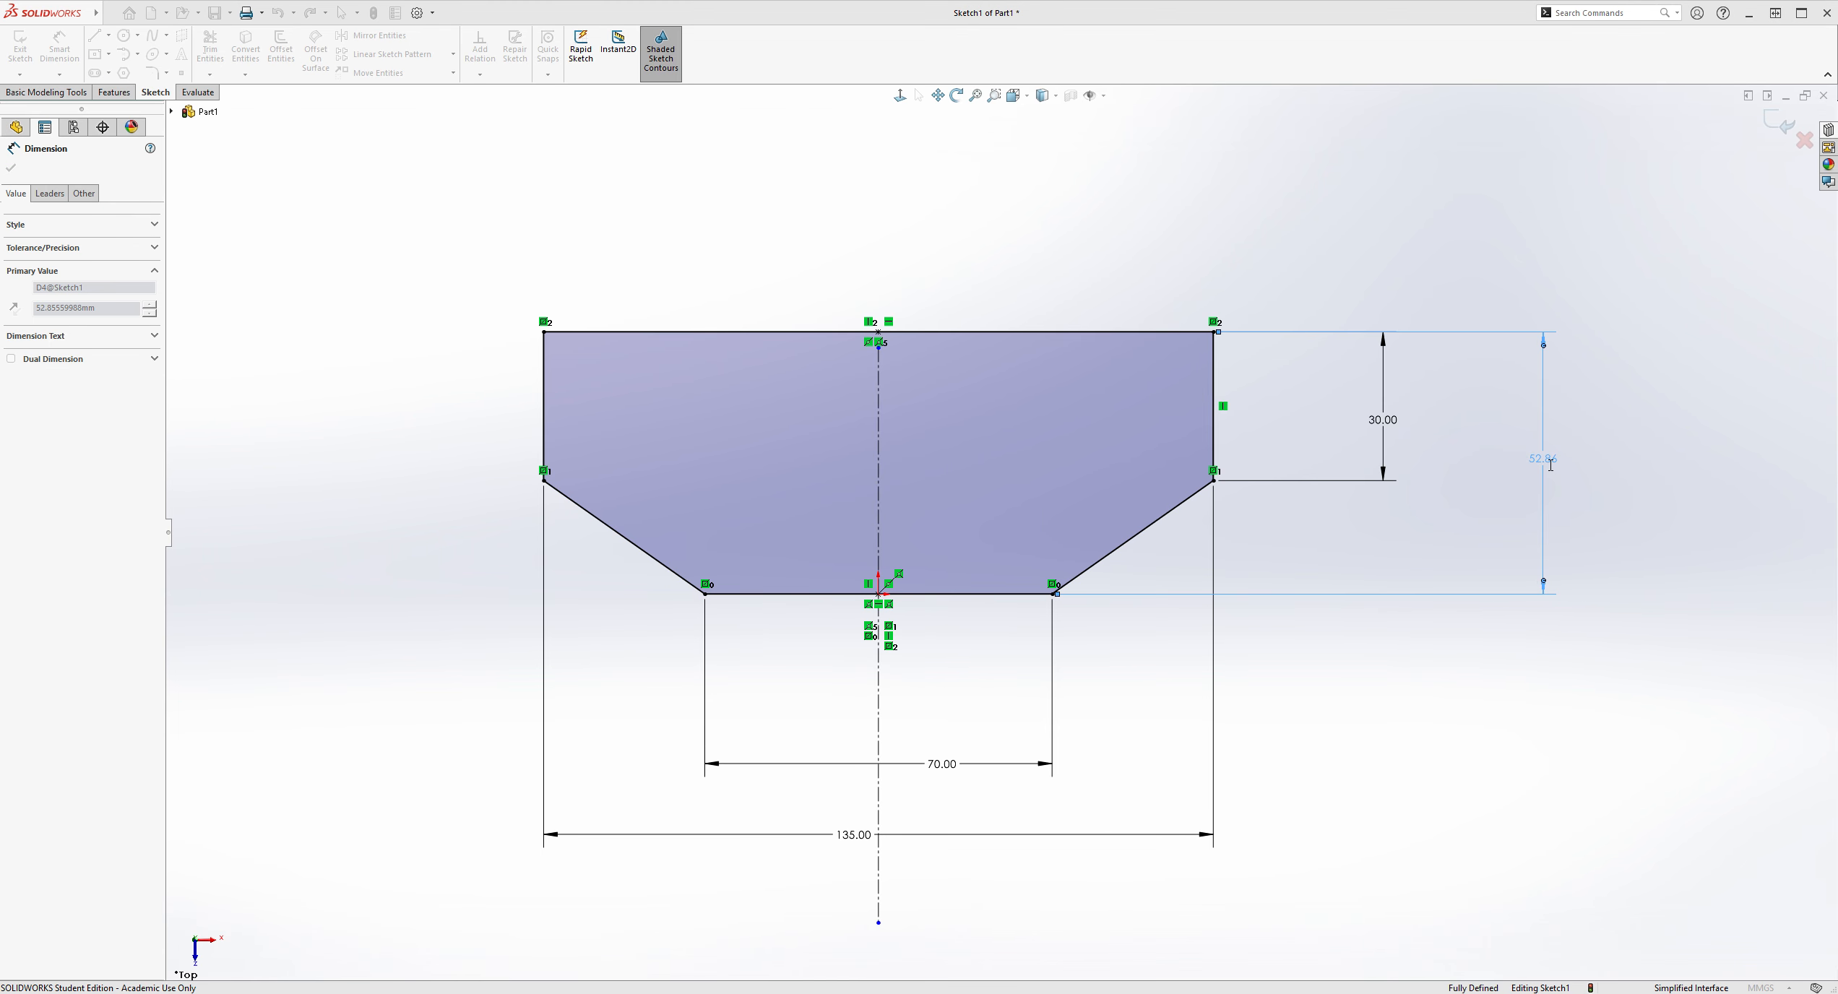
pyautogui.write('52')
pyautogui.press('Return')
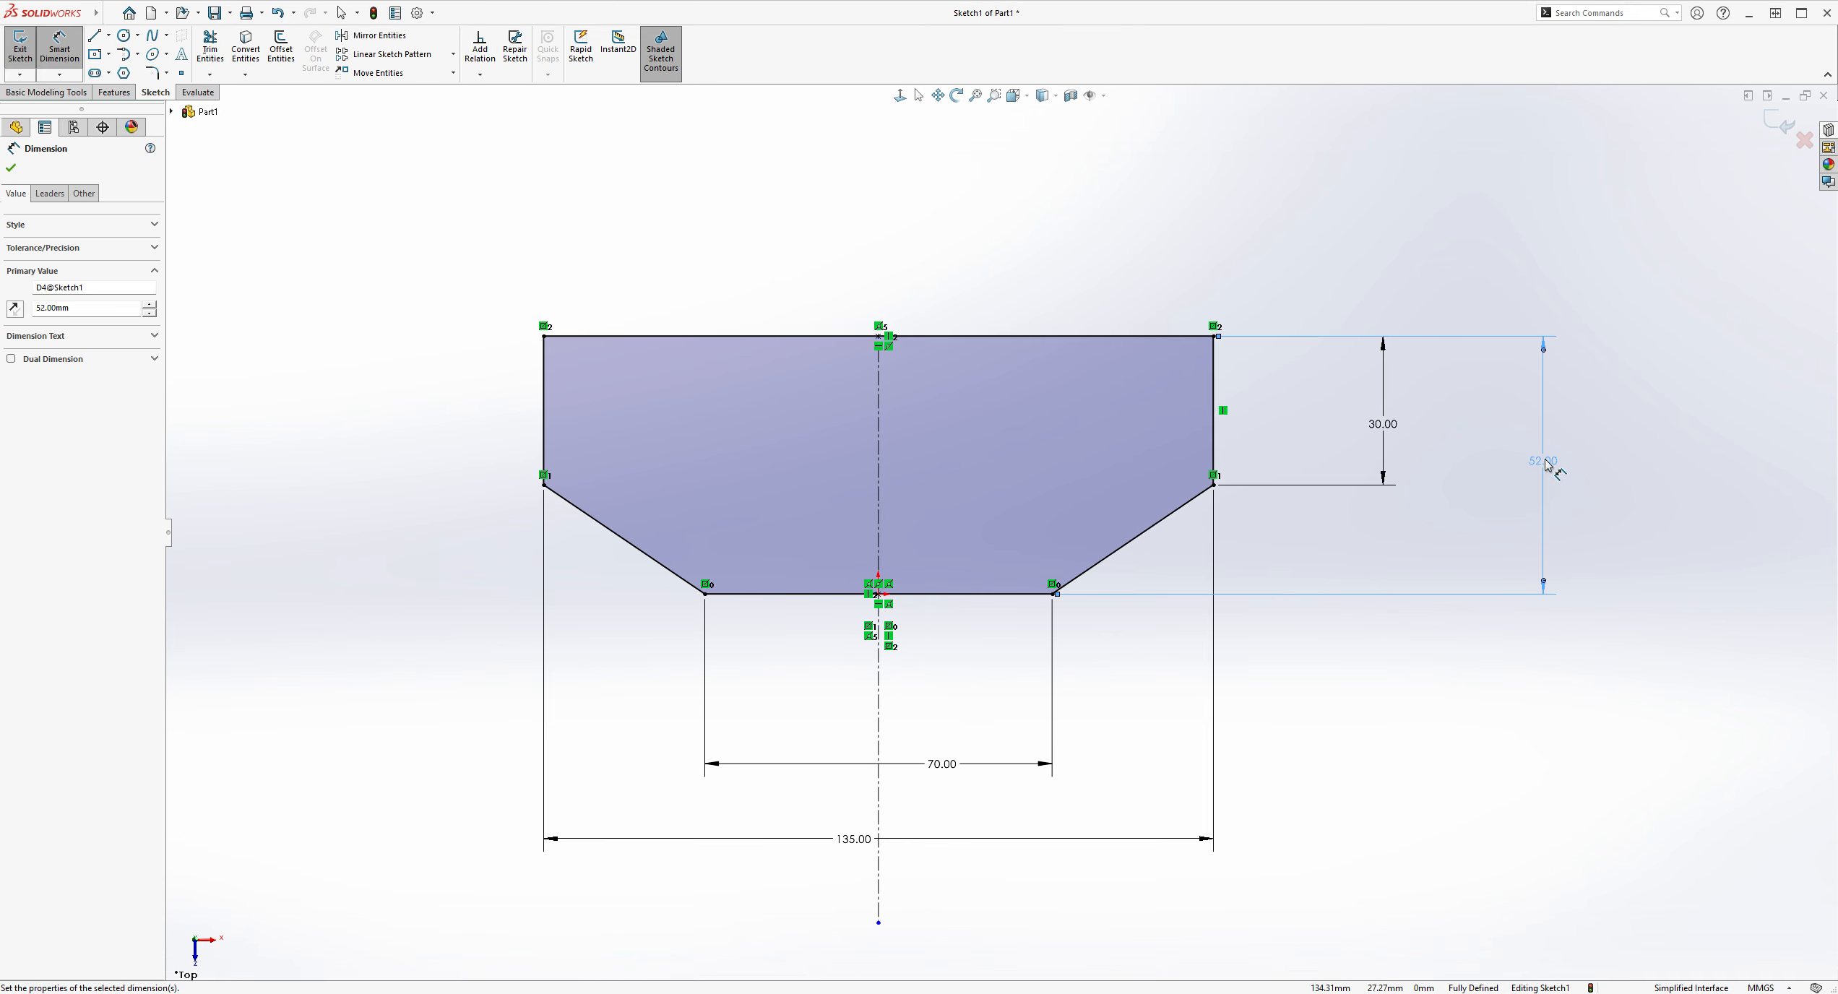
# Step: Draw a circle about 12.6 mm in diameter inside the upper right half of the six-sided profile
pyautogui.press('Escape')
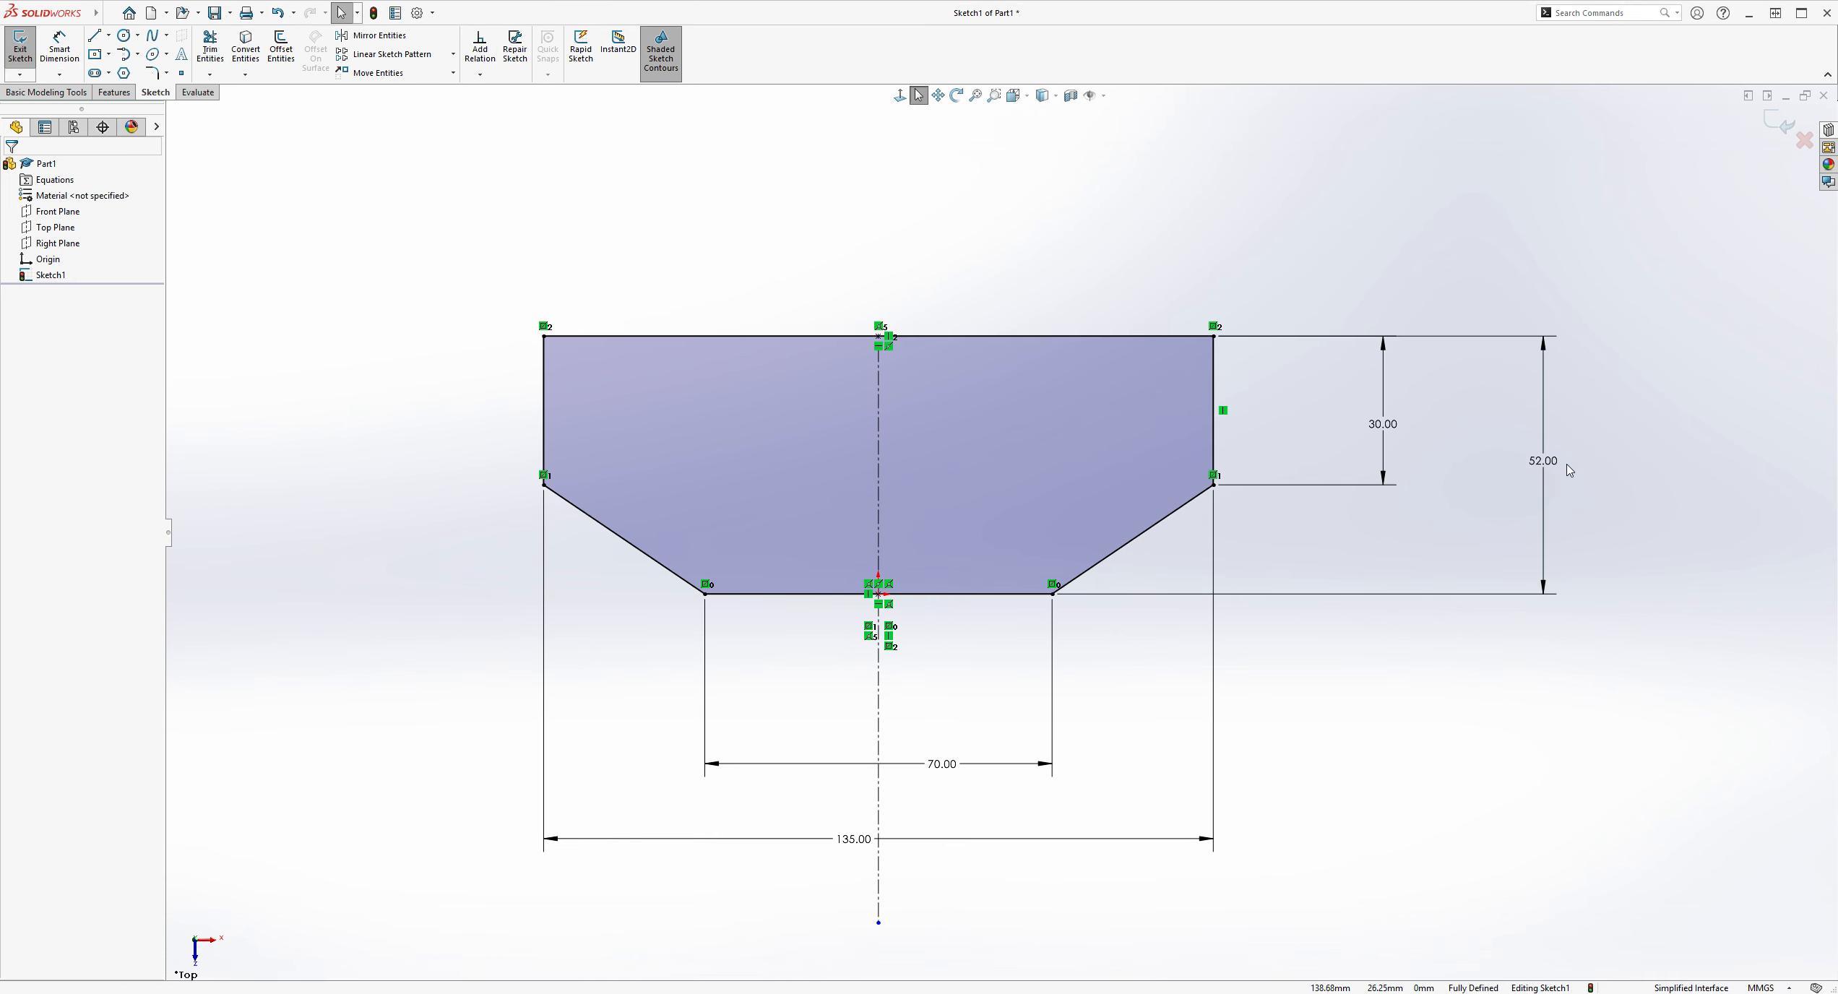
pyautogui.click(124, 35)
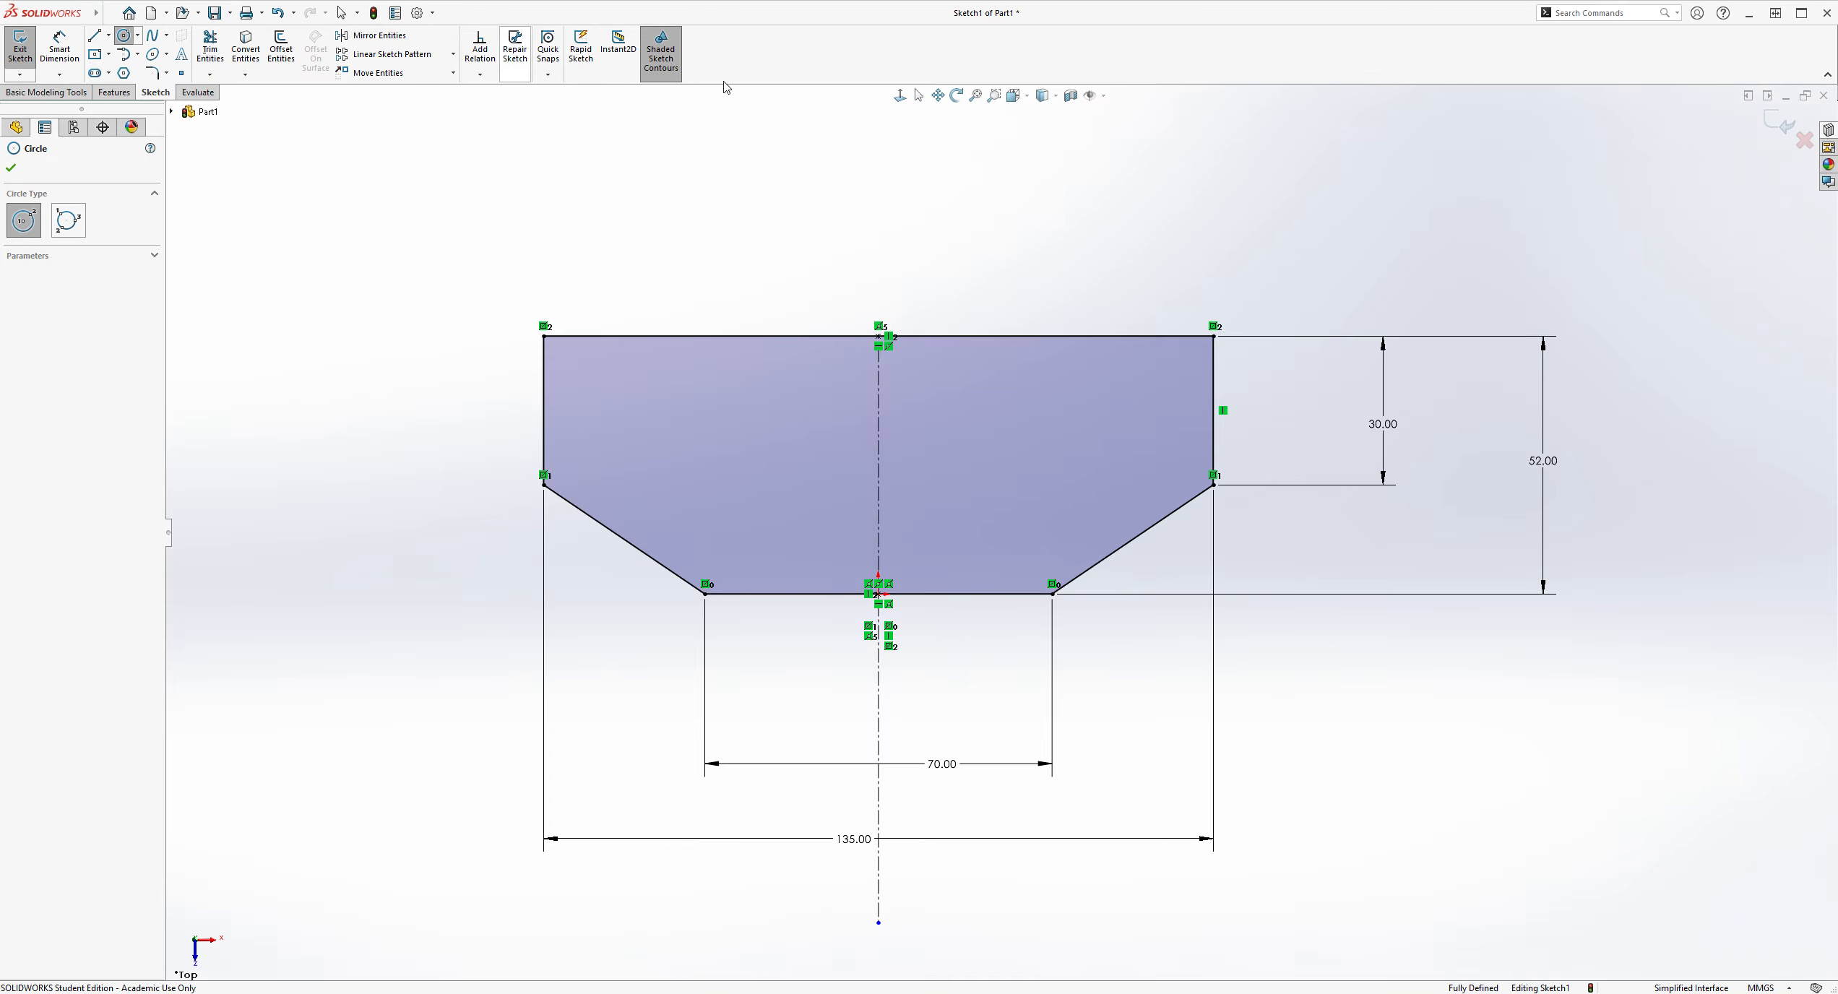
pyautogui.click(1089, 414)
pyautogui.click(1119, 425)
pyautogui.press('Escape')
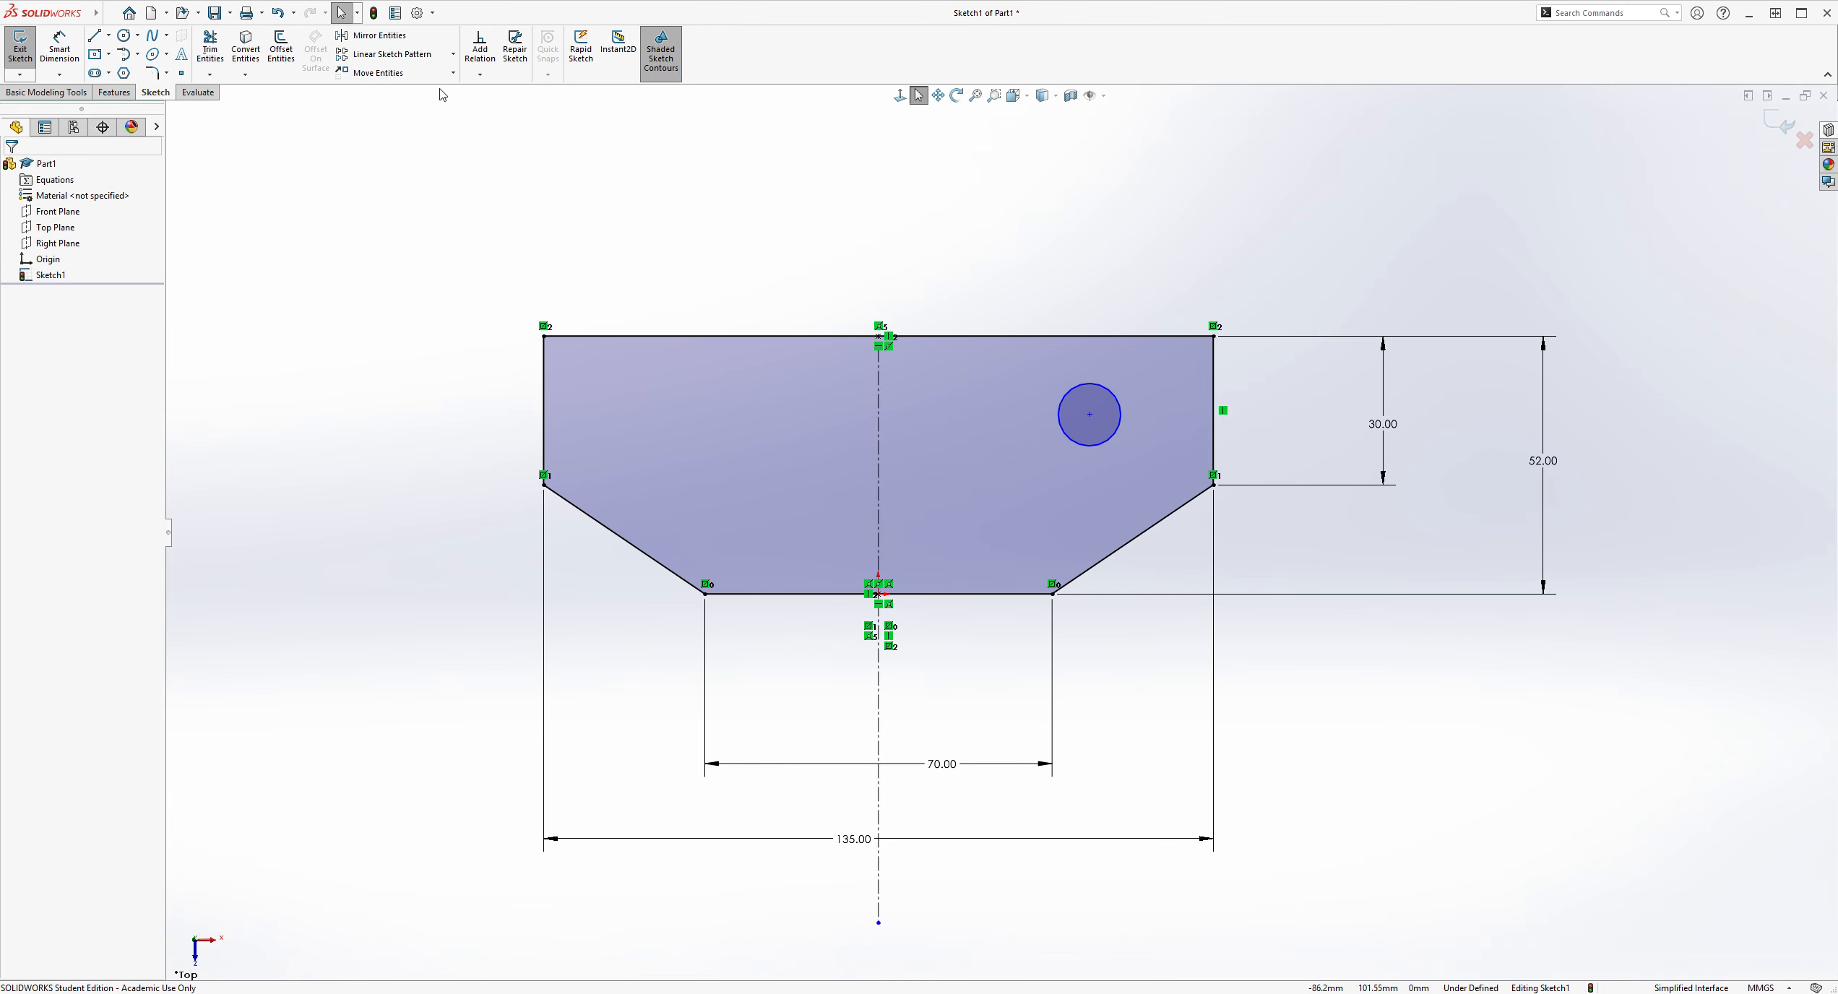
# Step: Mirror the circle about the vertical centerline
pyautogui.click(377, 35)
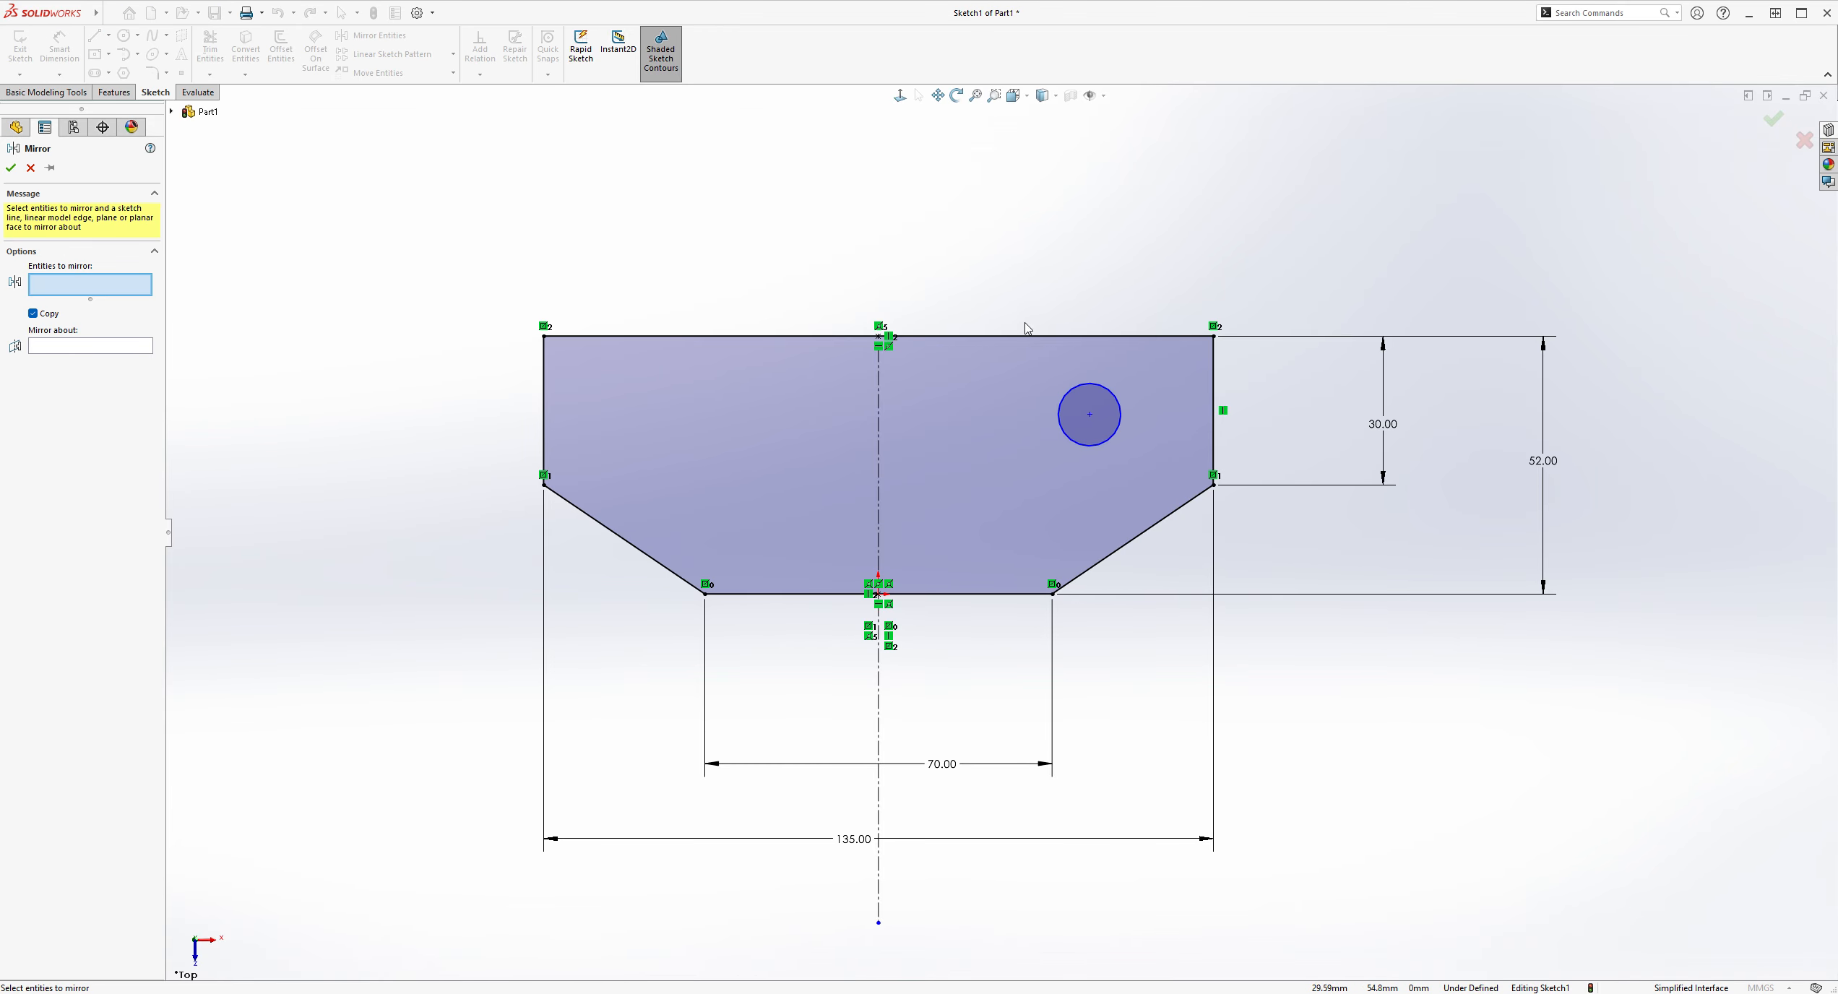
pyautogui.click(1085, 390)
pyautogui.click(111, 350)
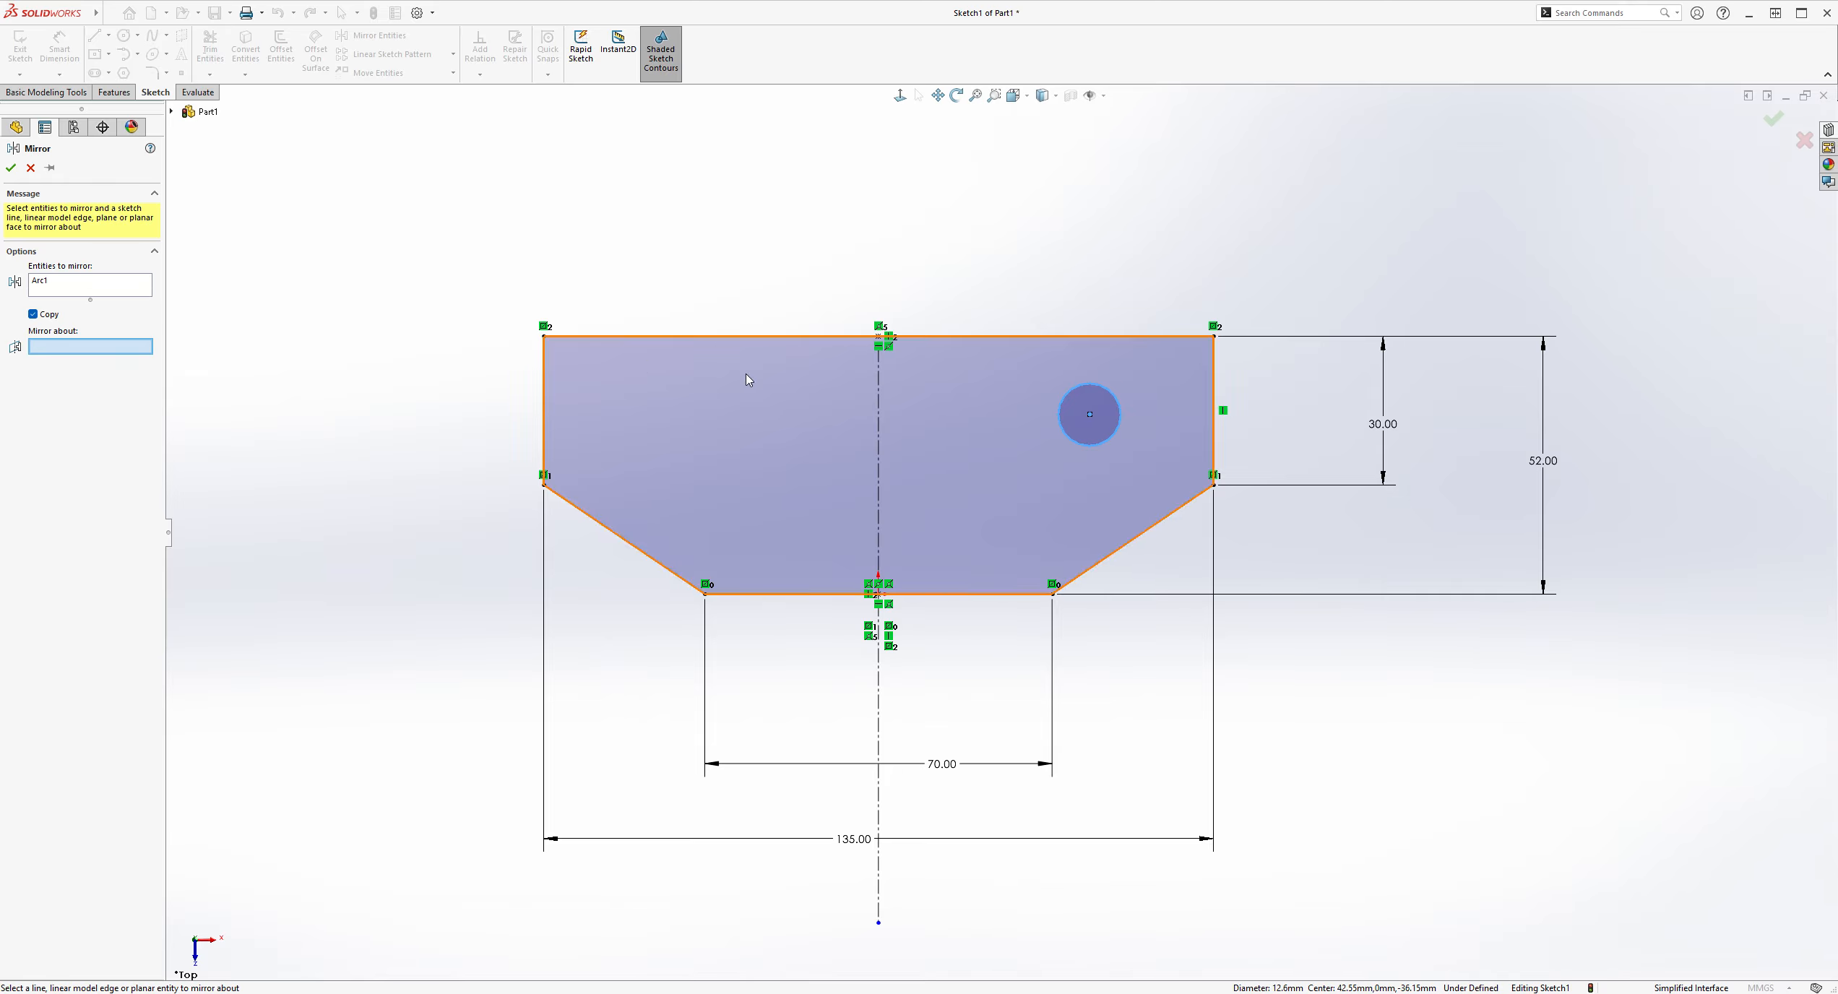
pyautogui.click(879, 391)
pyautogui.click(11, 168)
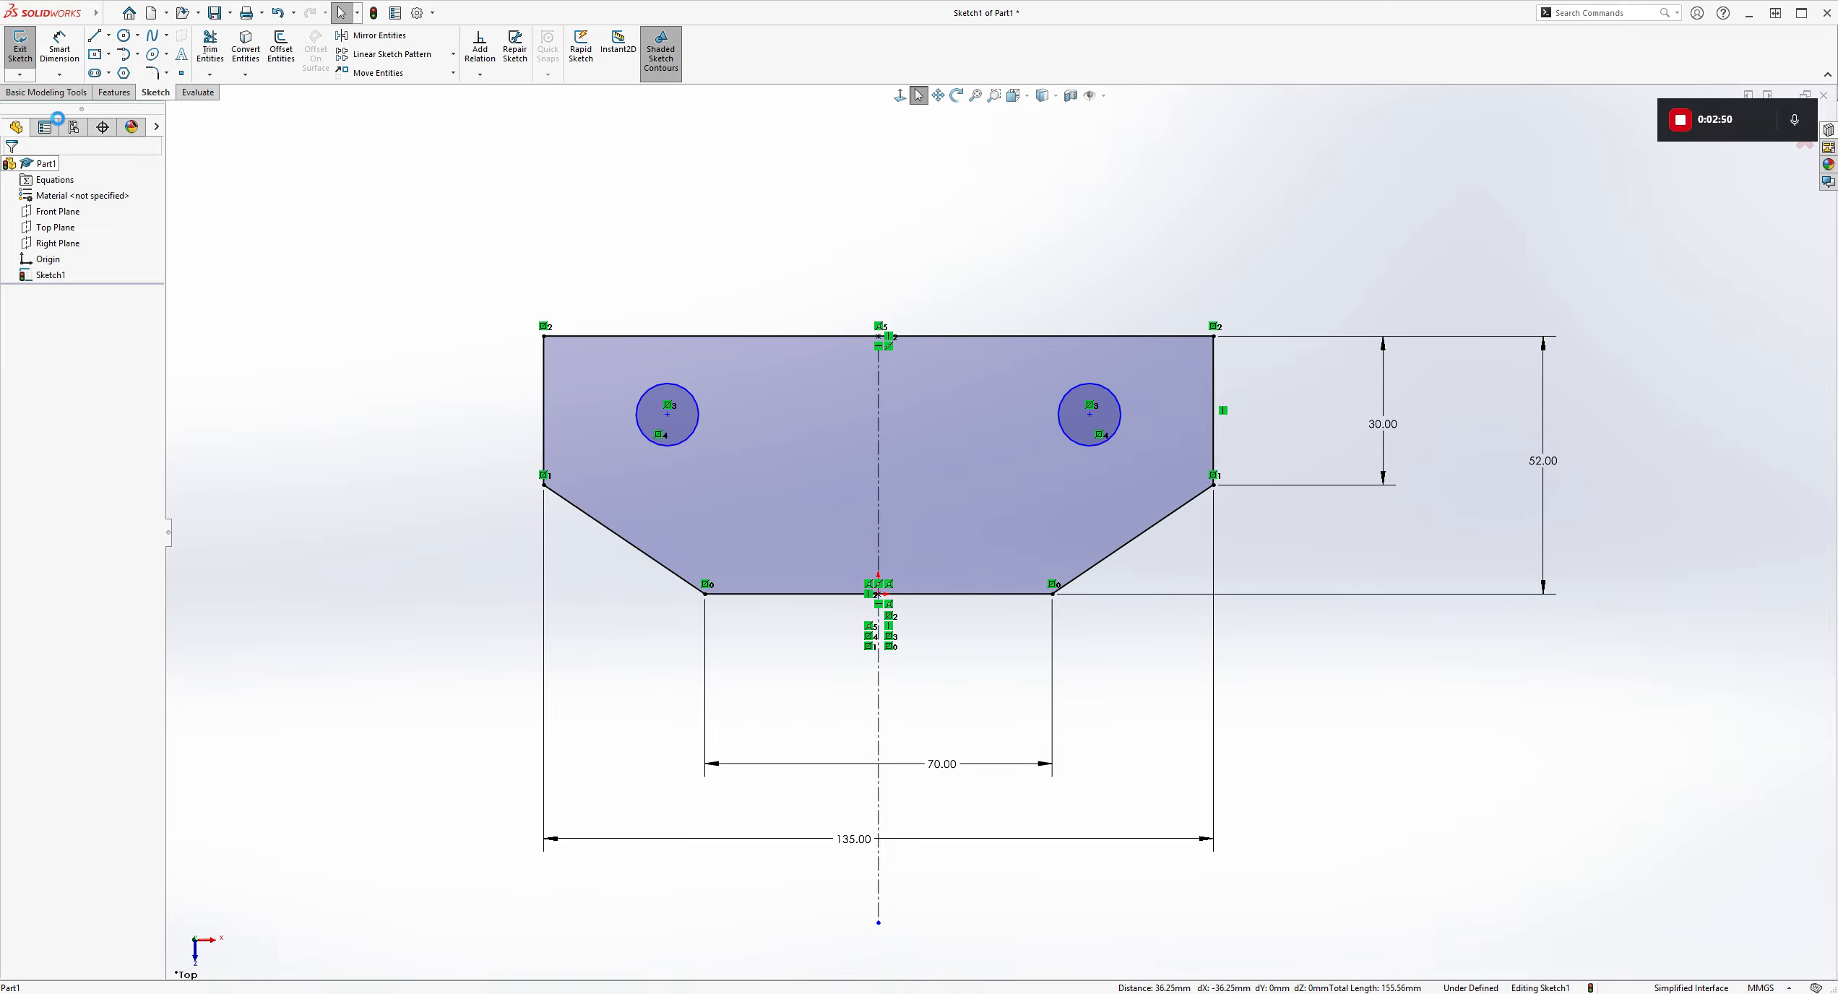
# Step: Dimension the right circle's diameter as 8 mm
pyautogui.click(1064, 396)
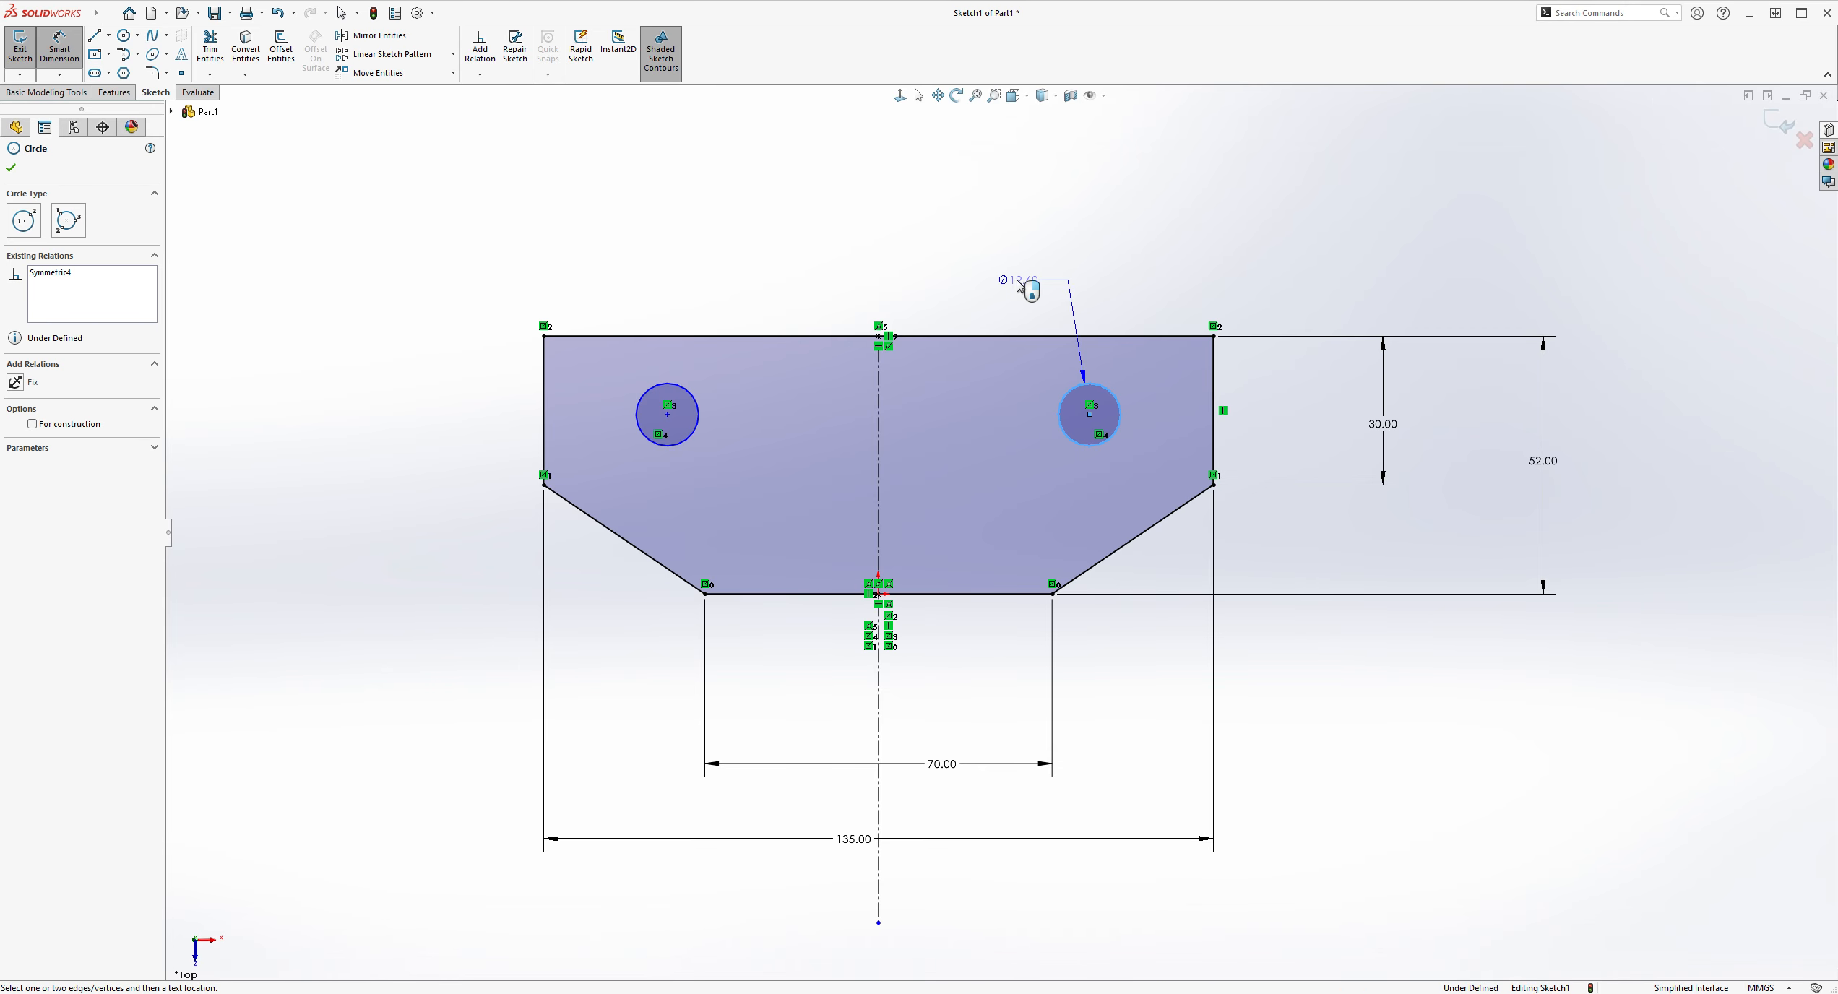
pyautogui.click(999, 289)
pyautogui.write('8')
pyautogui.press('Return')
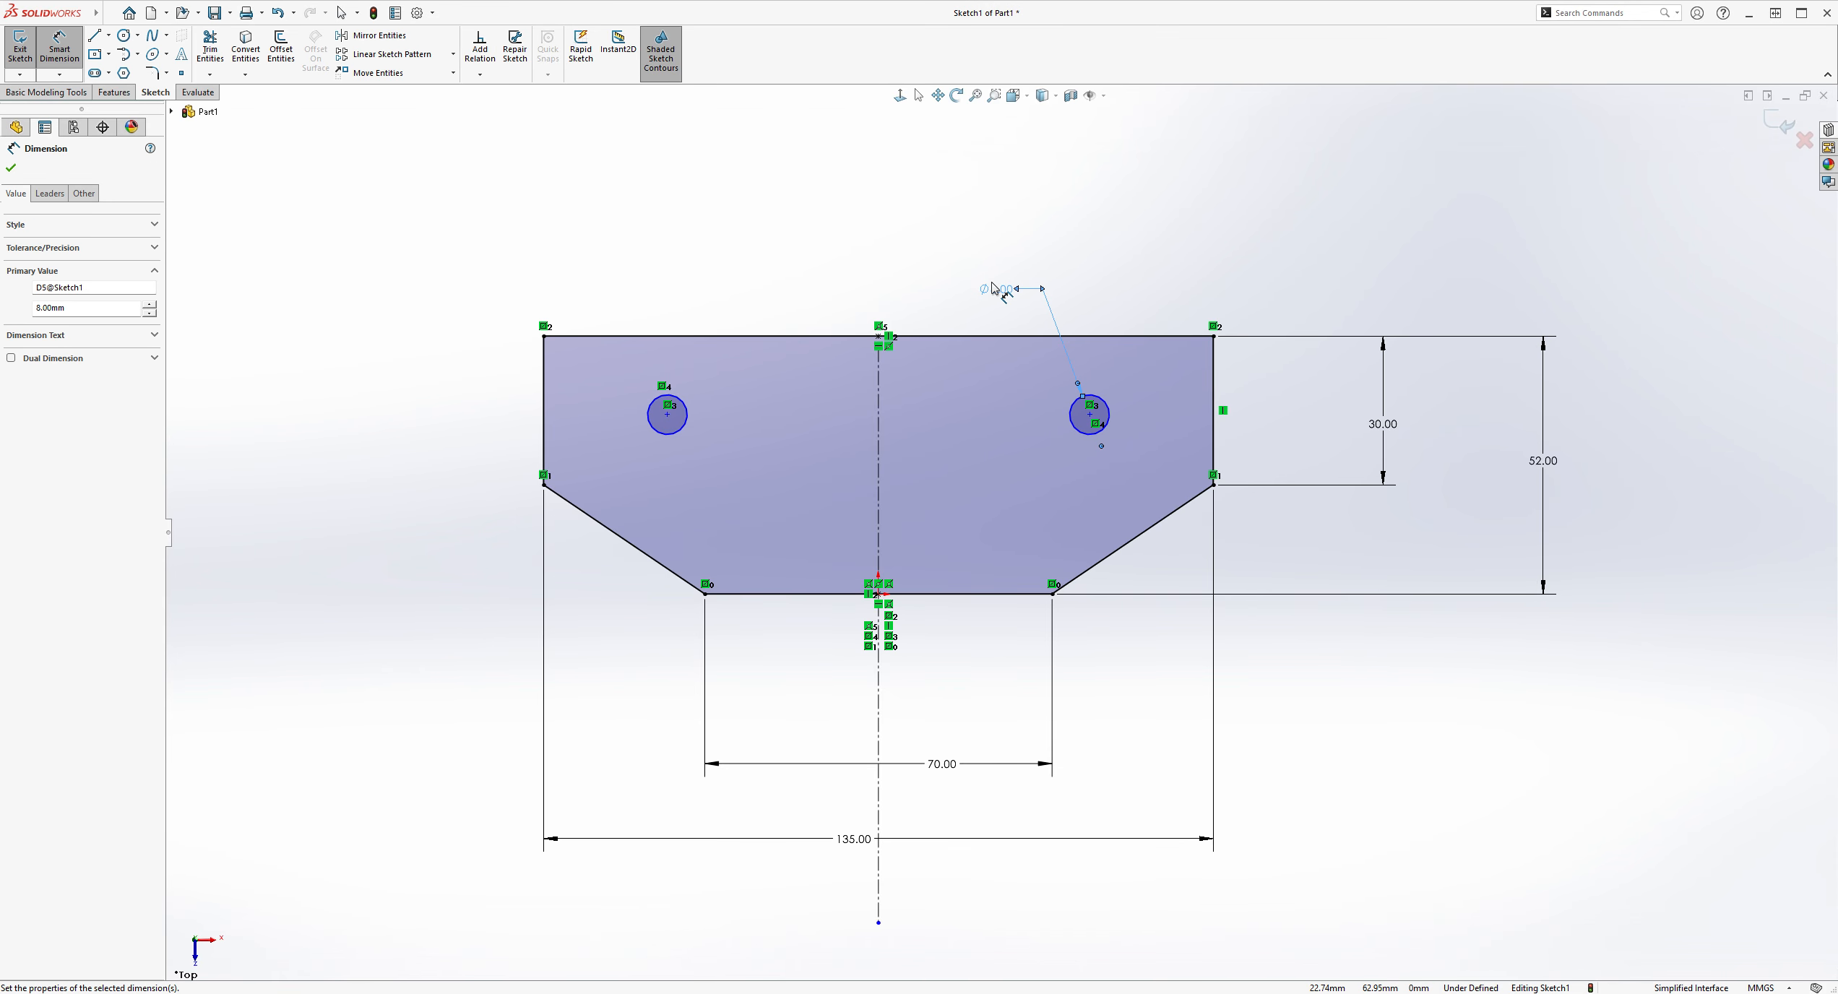
pyautogui.press('Escape')
# Step: Dimension the vertical distance from the profile's top edge to the right circle's center as 25 mm
pyautogui.click(59, 49)
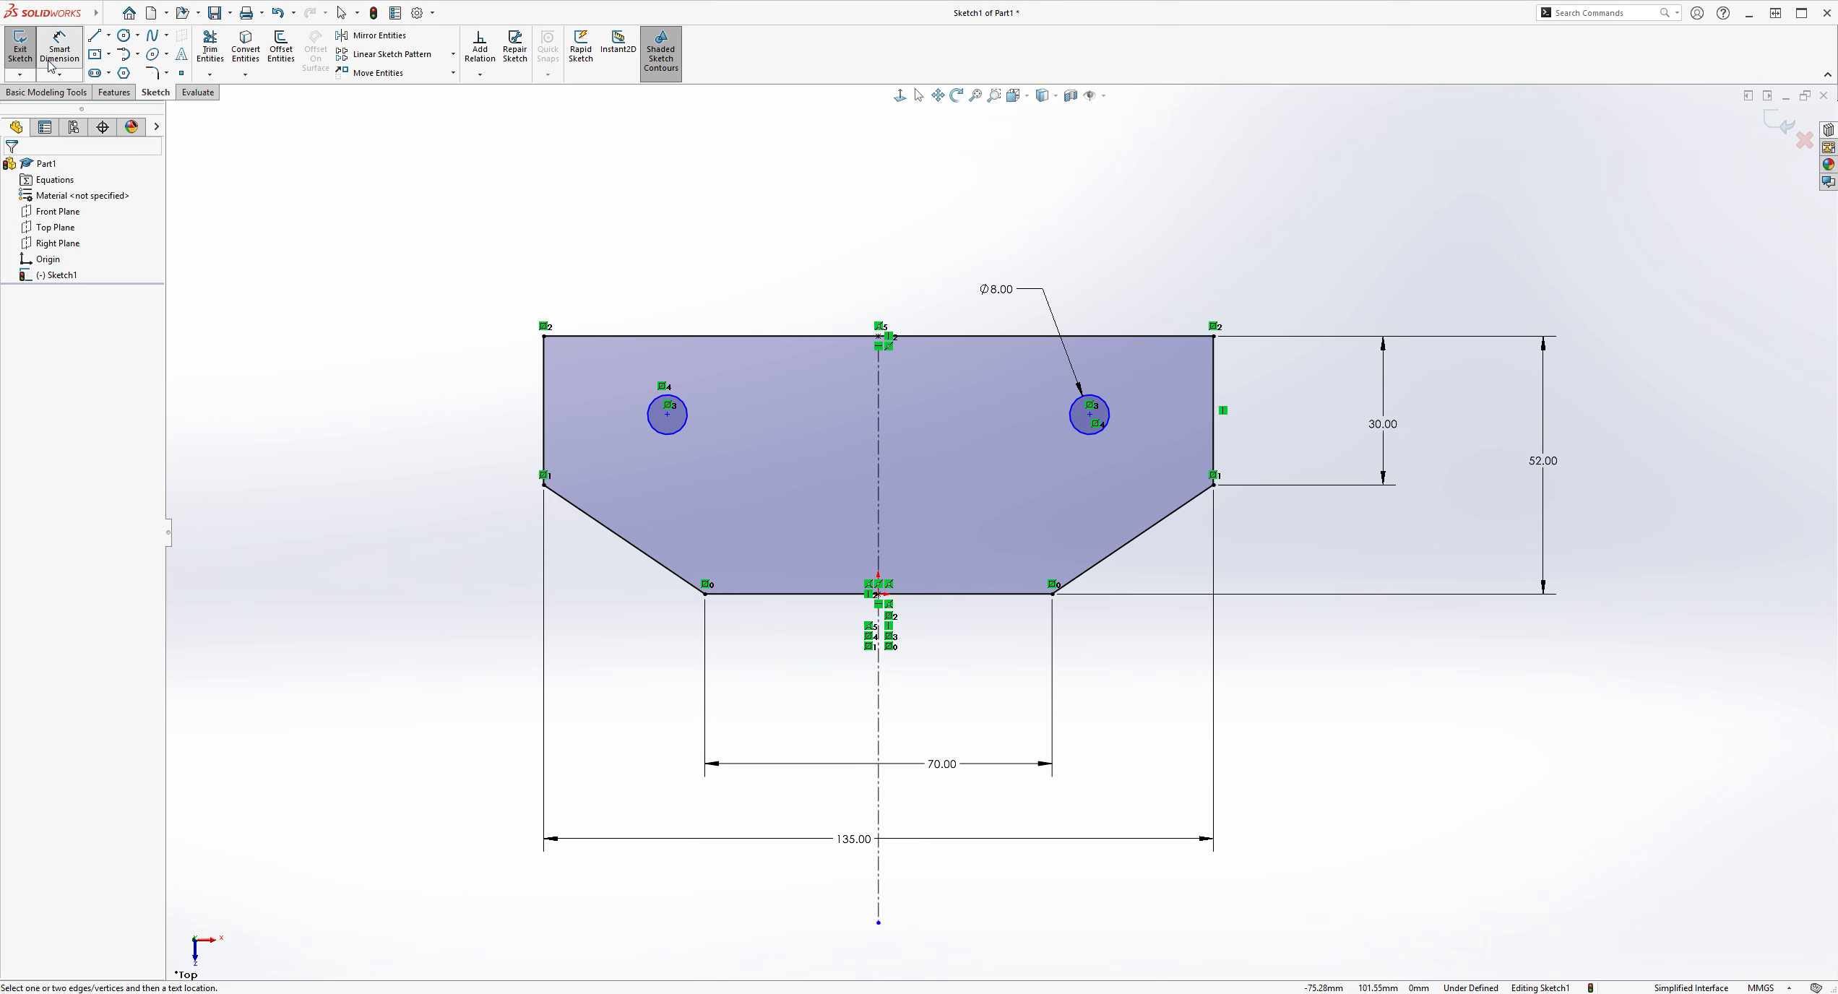
pyautogui.scroll(-4, 1564, 344)
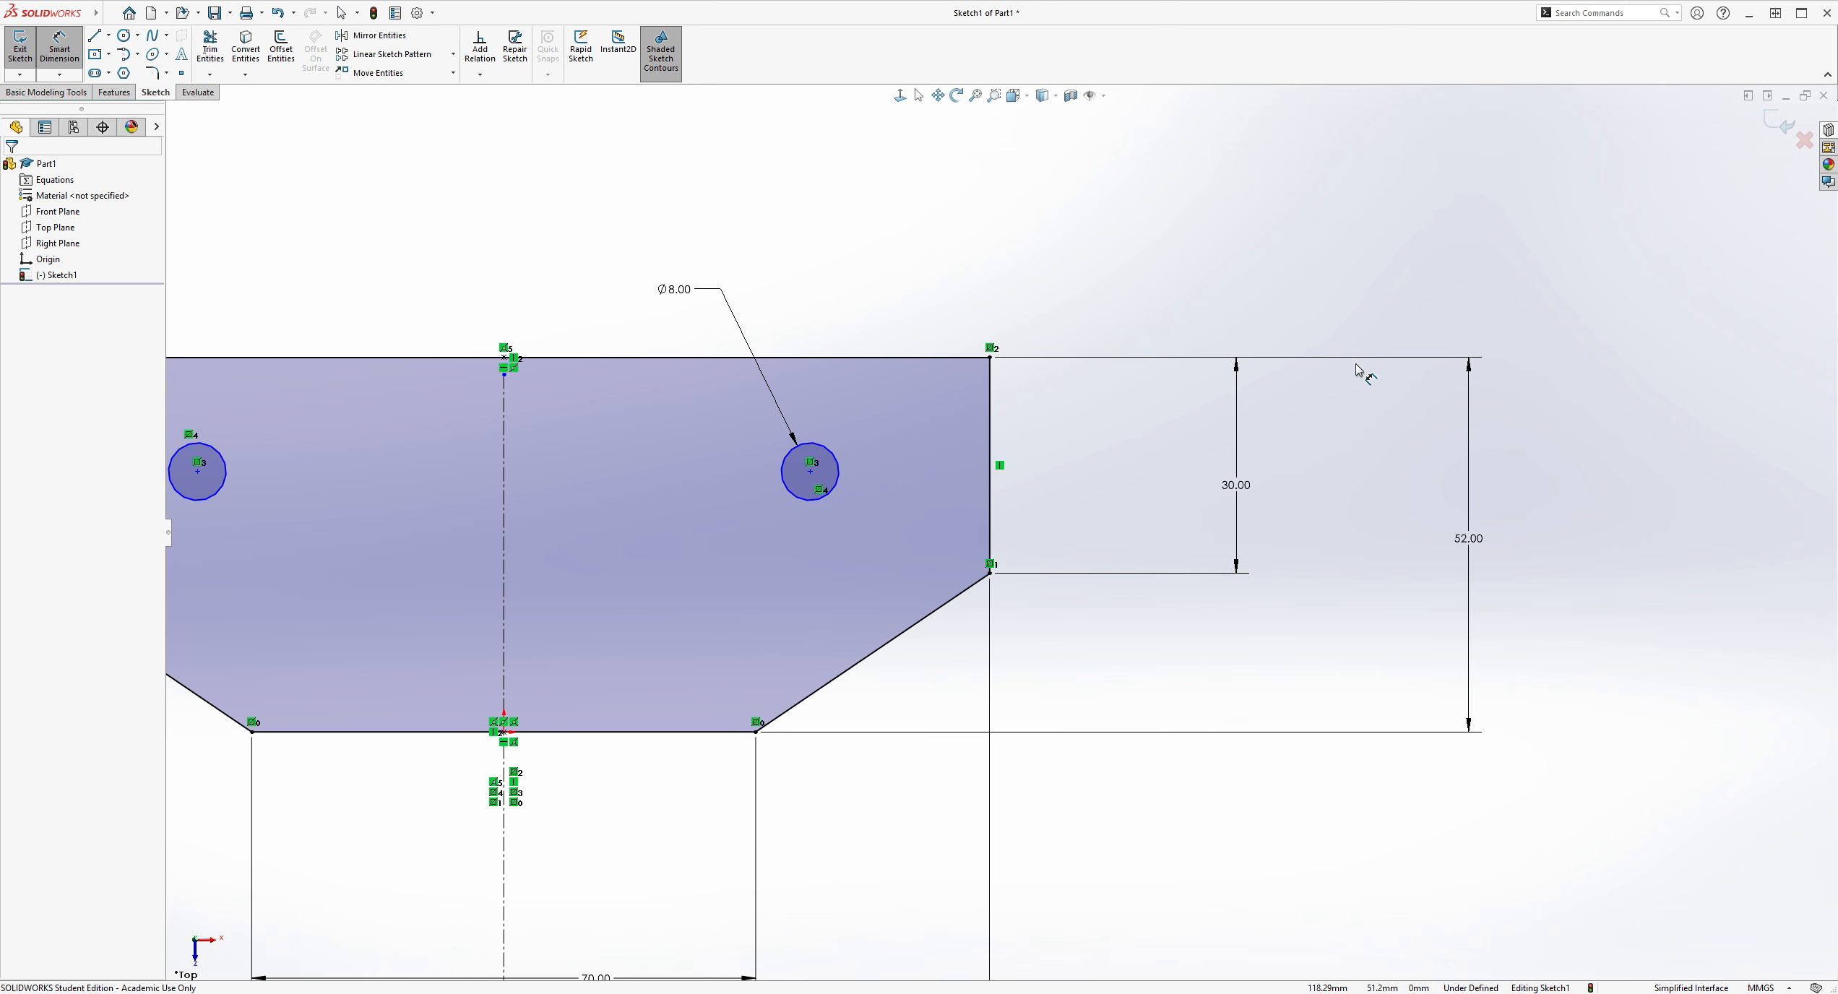
pyautogui.click(810, 471)
pyautogui.click(871, 357)
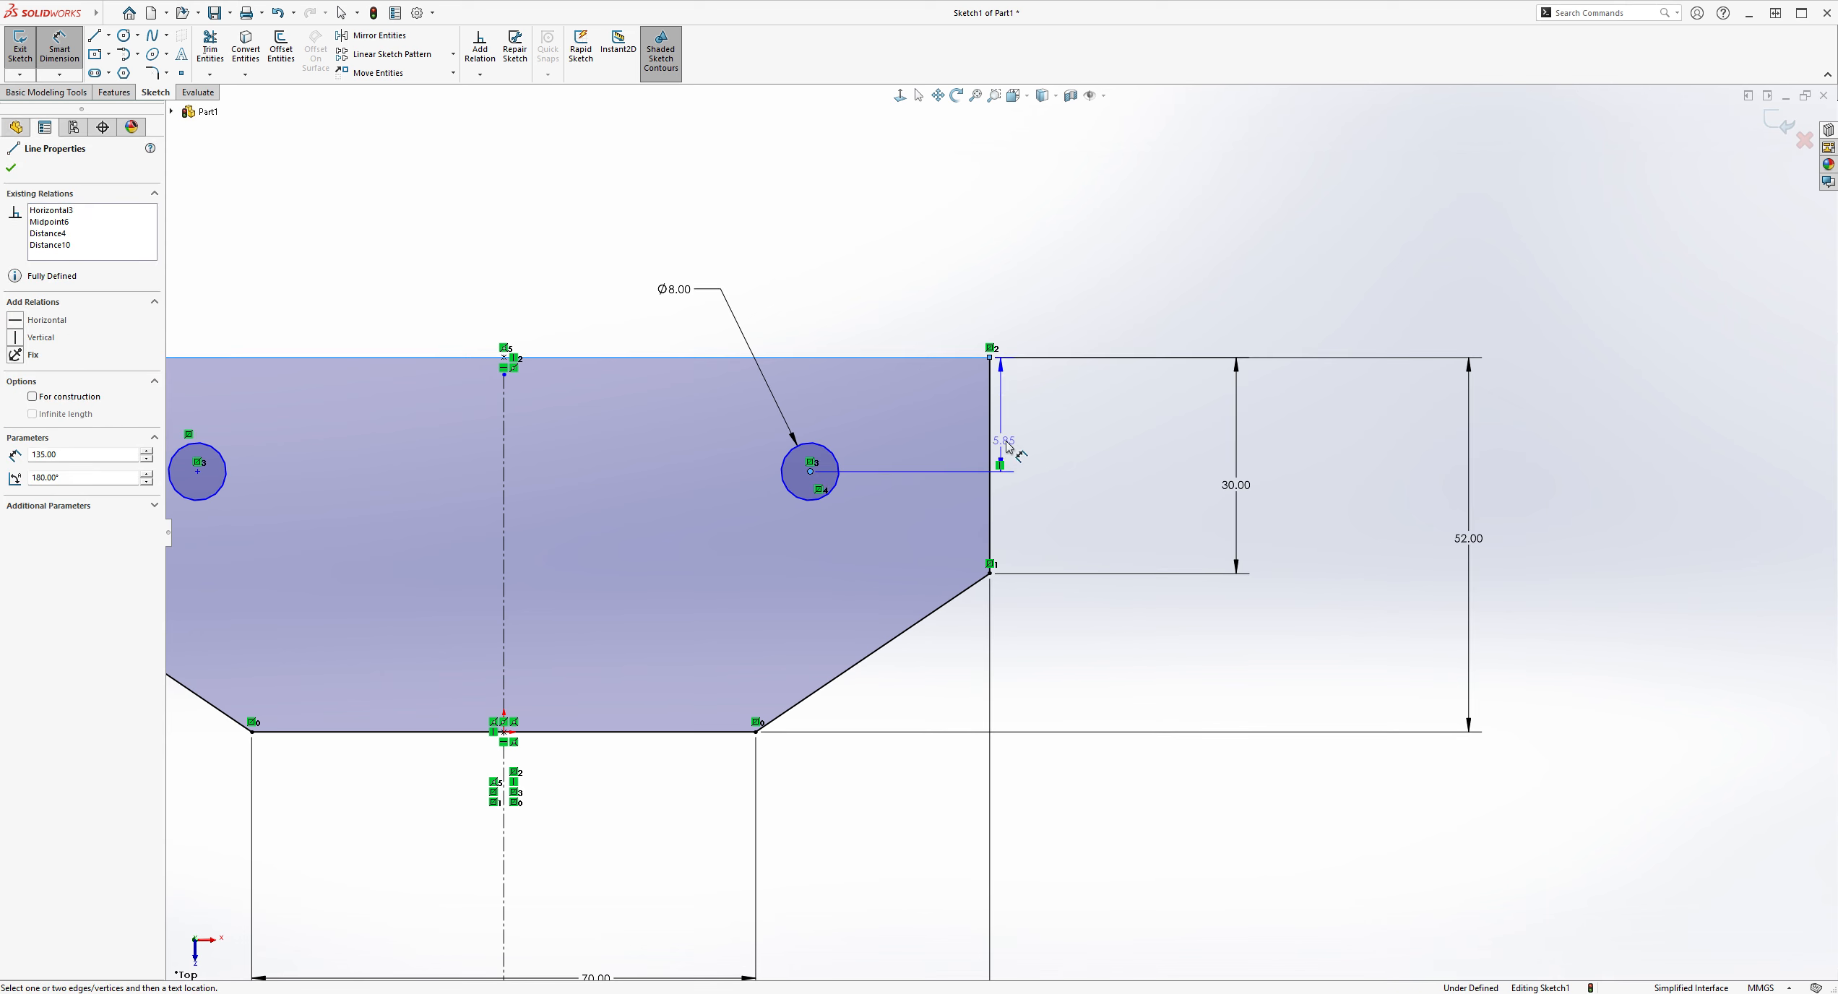
pyautogui.click(1124, 431)
pyautogui.write('25')
pyautogui.press('Return')
pyautogui.press('Escape')
pyautogui.press('Escape')
pyautogui.press('f')
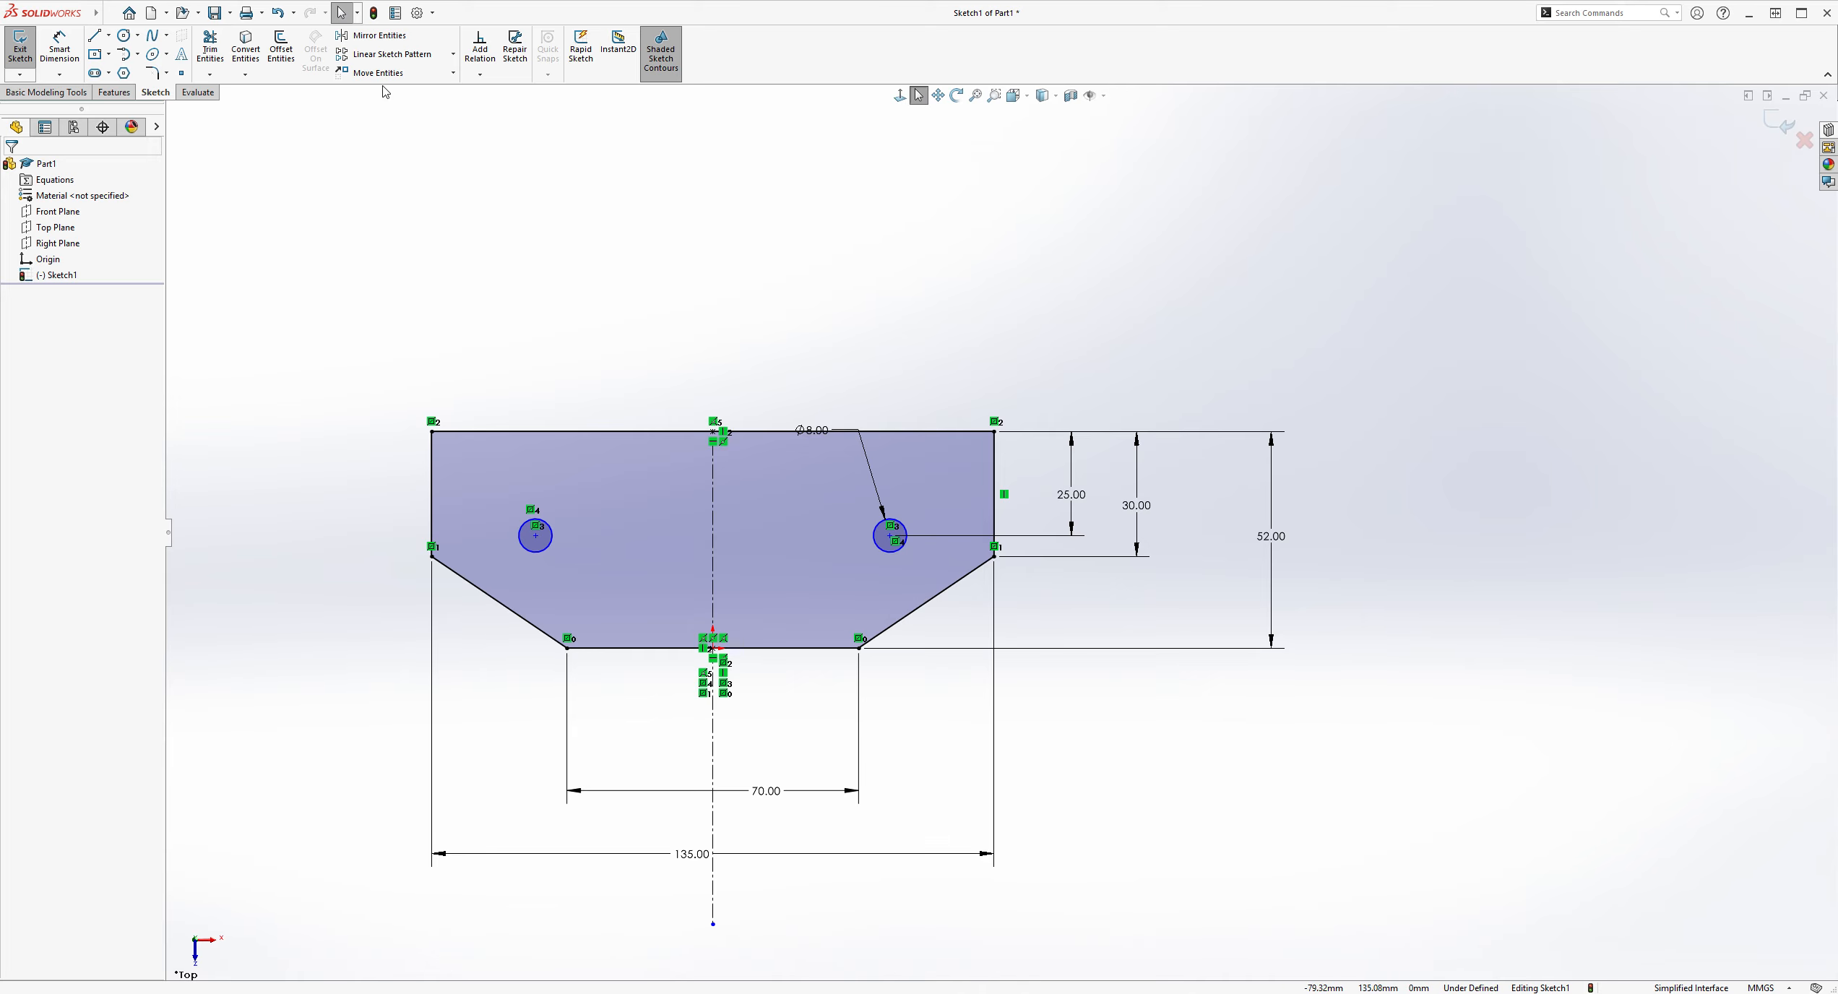
# Step: Dimension the horizontal distance between the two circle centers as 100 mm, placing it above the profile
pyautogui.click(59, 47)
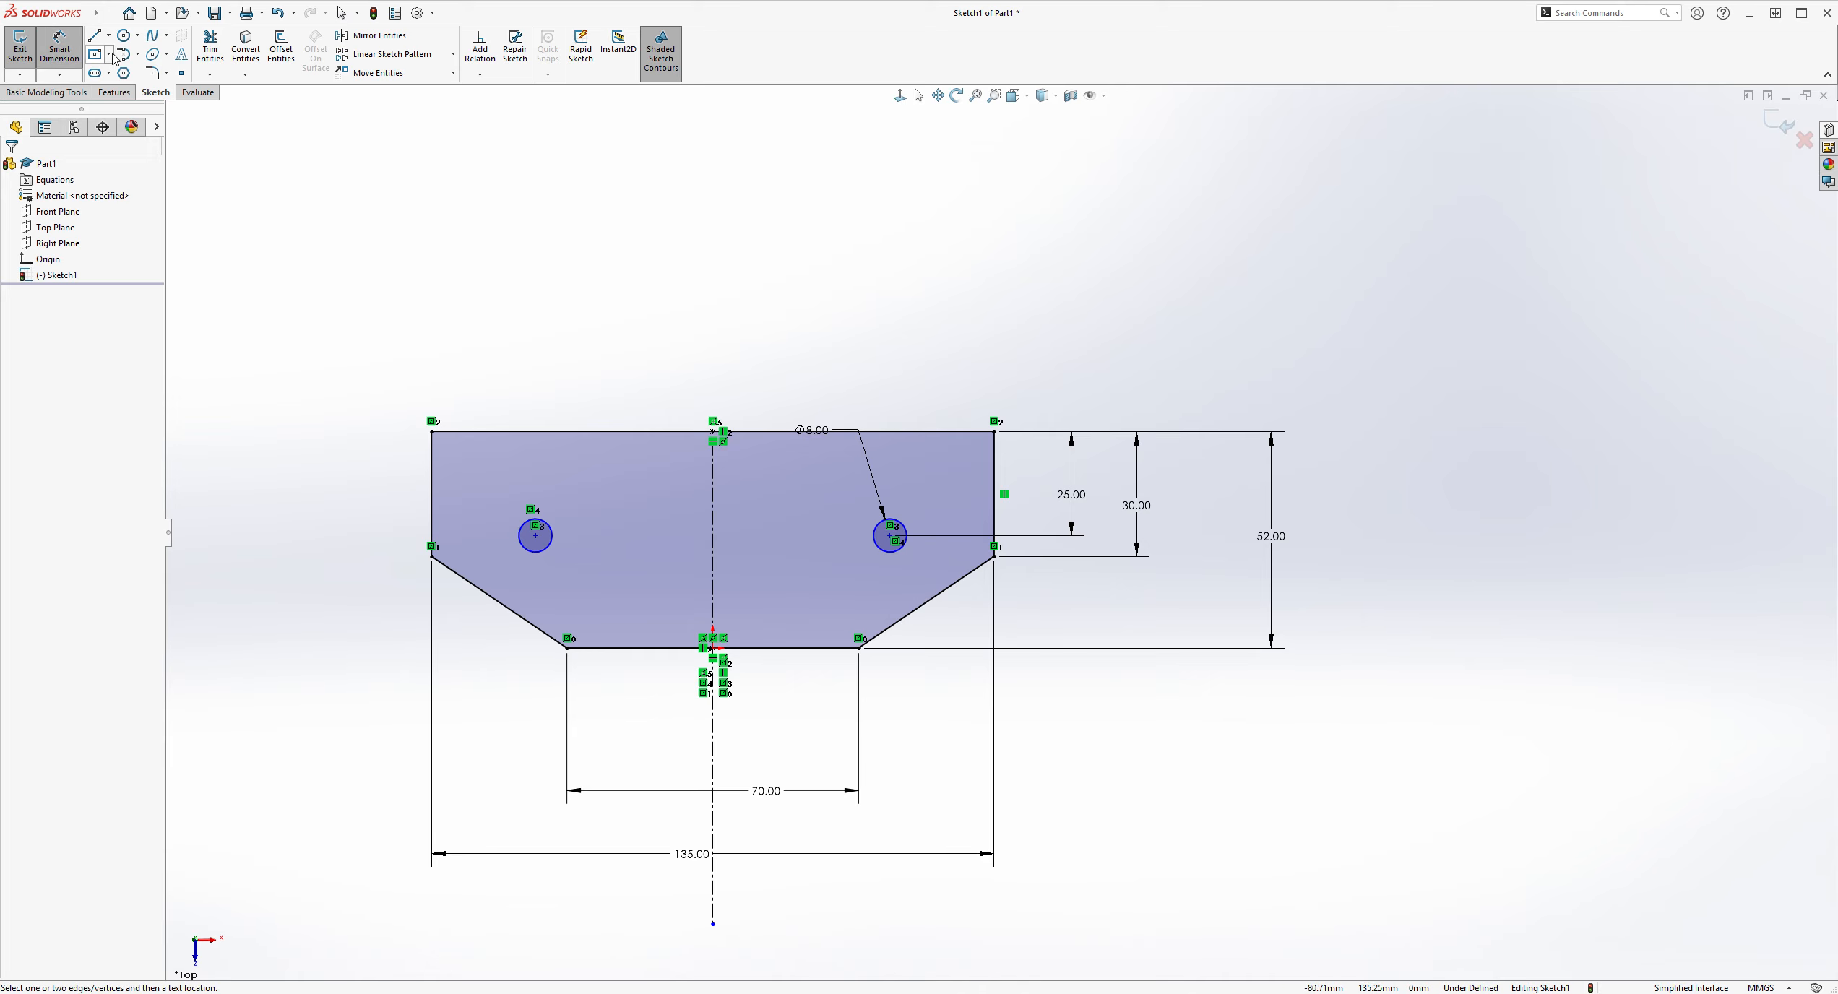
pyautogui.click(536, 535)
pyautogui.click(895, 540)
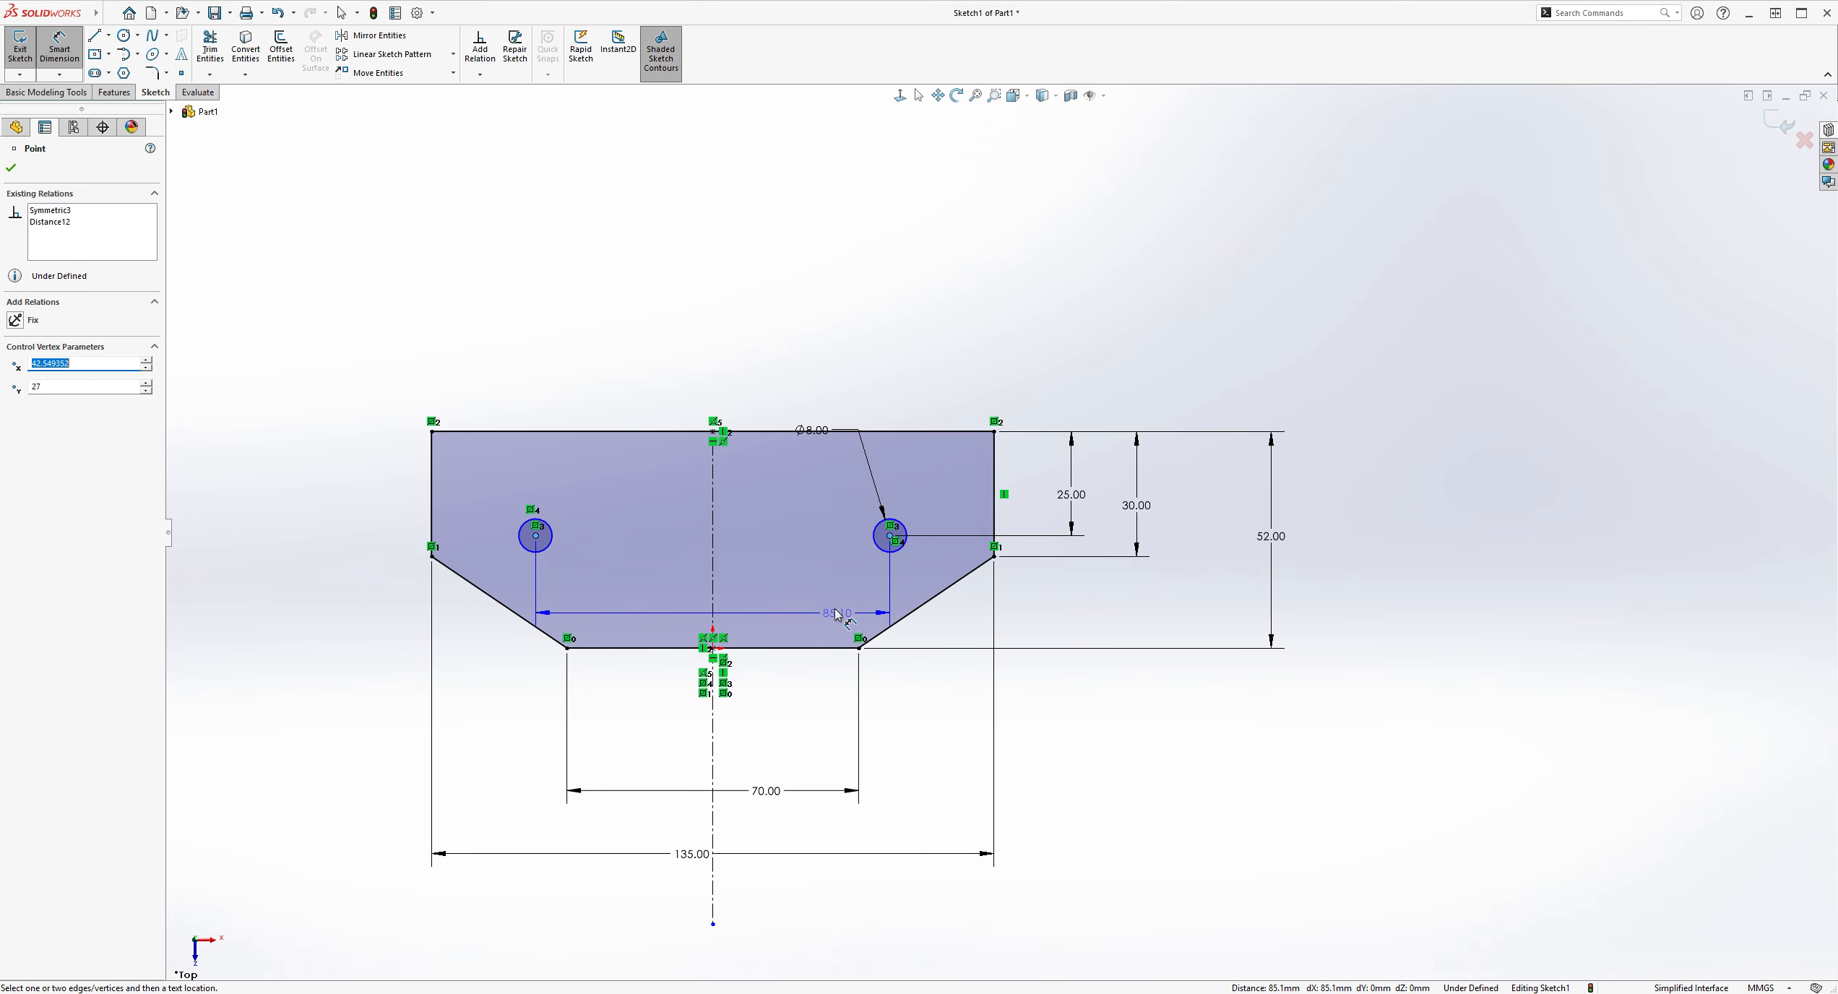
pyautogui.click(725, 349)
pyautogui.write('100')
pyautogui.press('Return')
pyautogui.press('Escape')
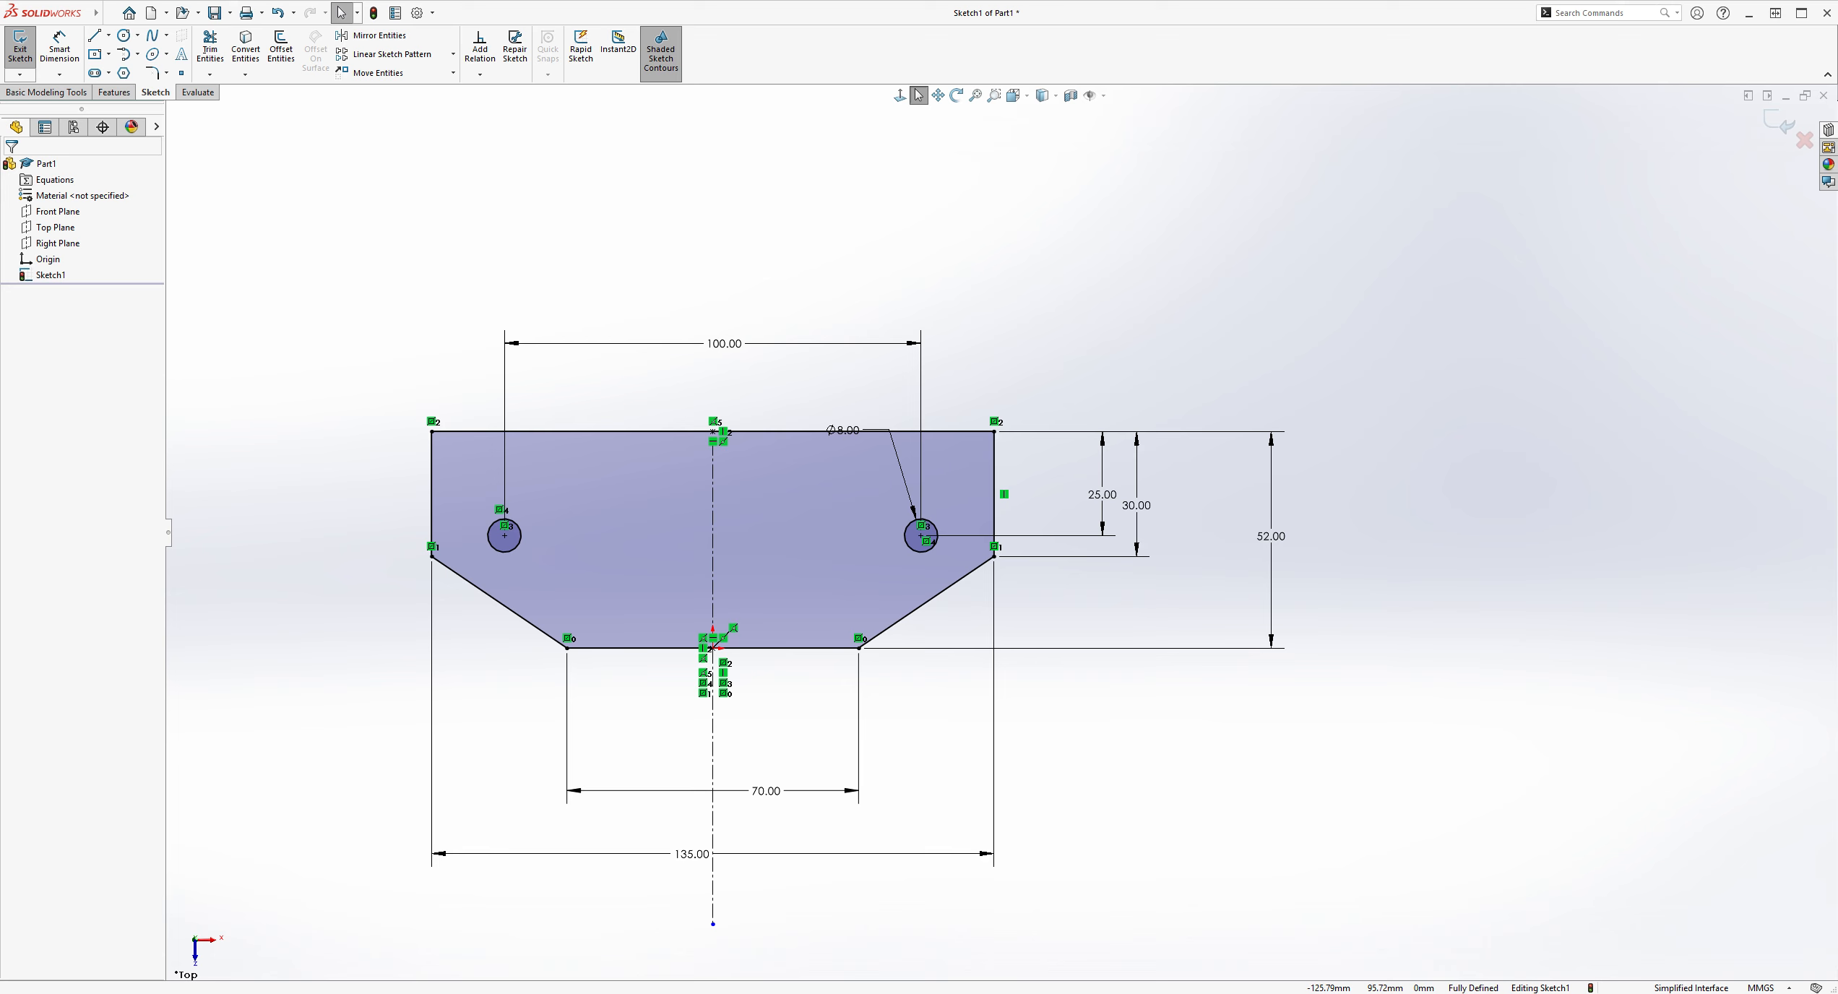
# Step: Round the profile's four lower corners with 5 mm sketch fillets, two at the vertical sides and two at the bottom edge
pyautogui.click(158, 76)
pyautogui.write('5.00mm')
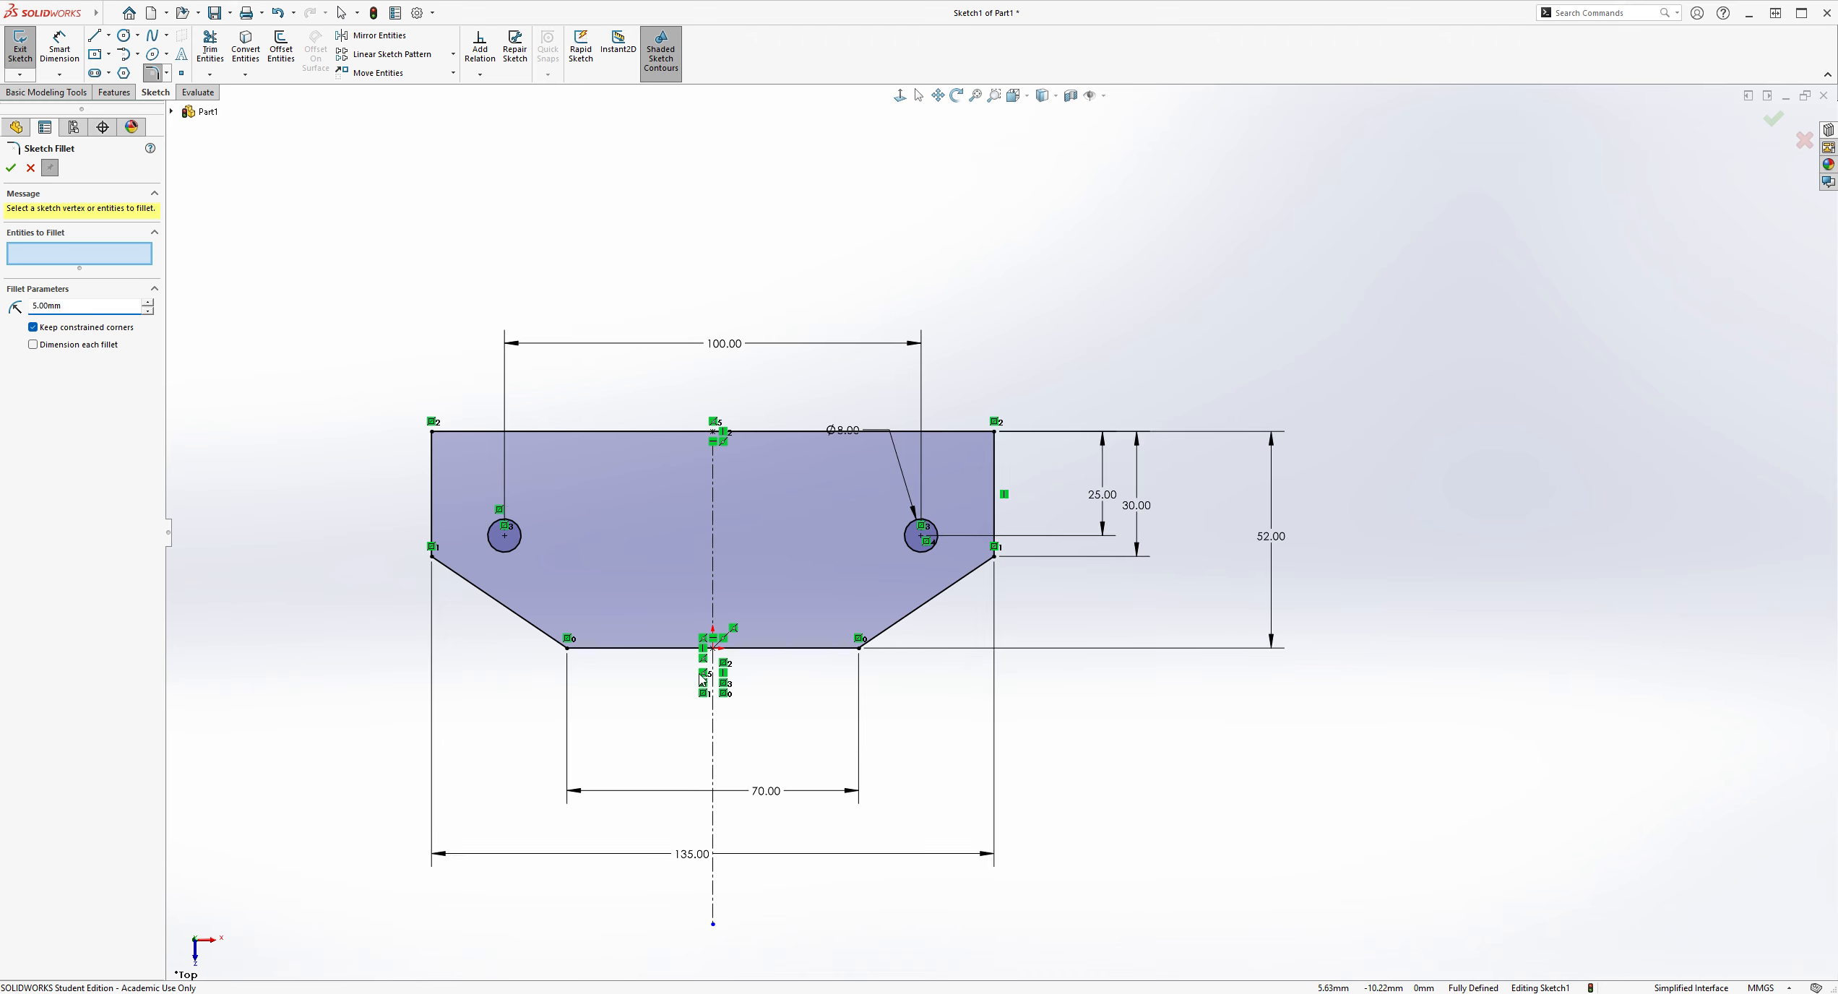
pyautogui.scroll(-2, 701, 679)
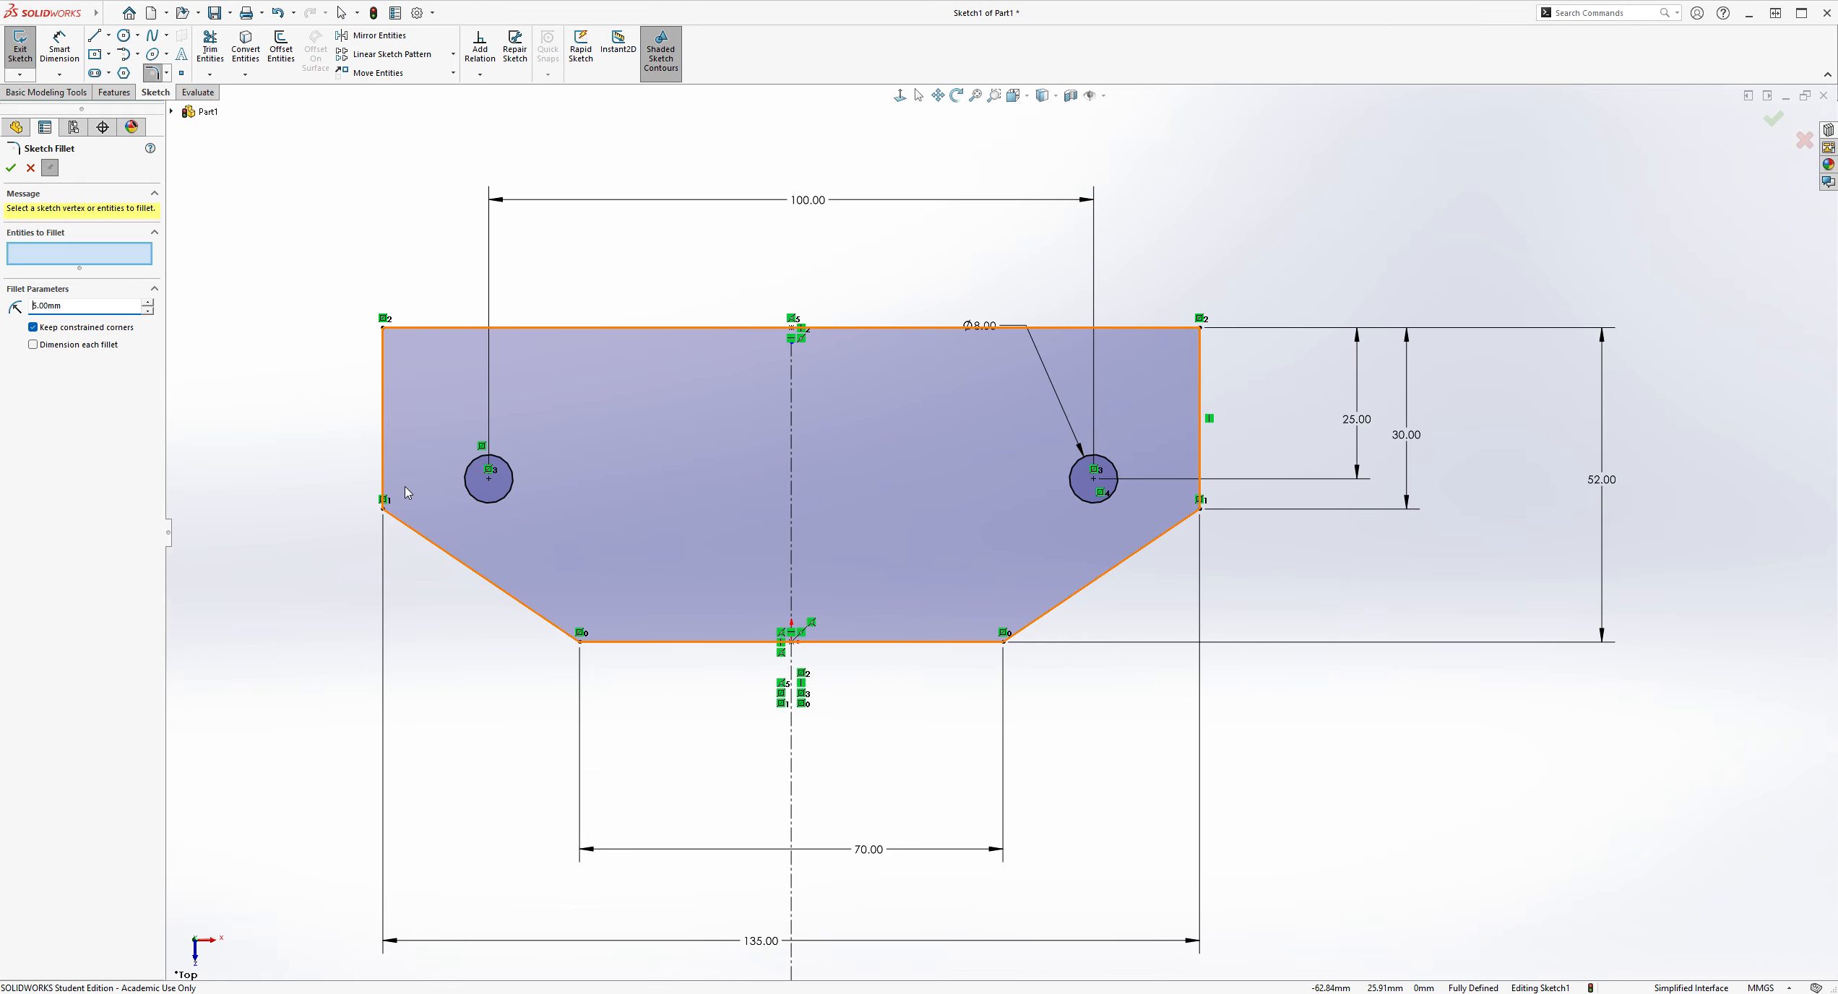
pyautogui.click(581, 642)
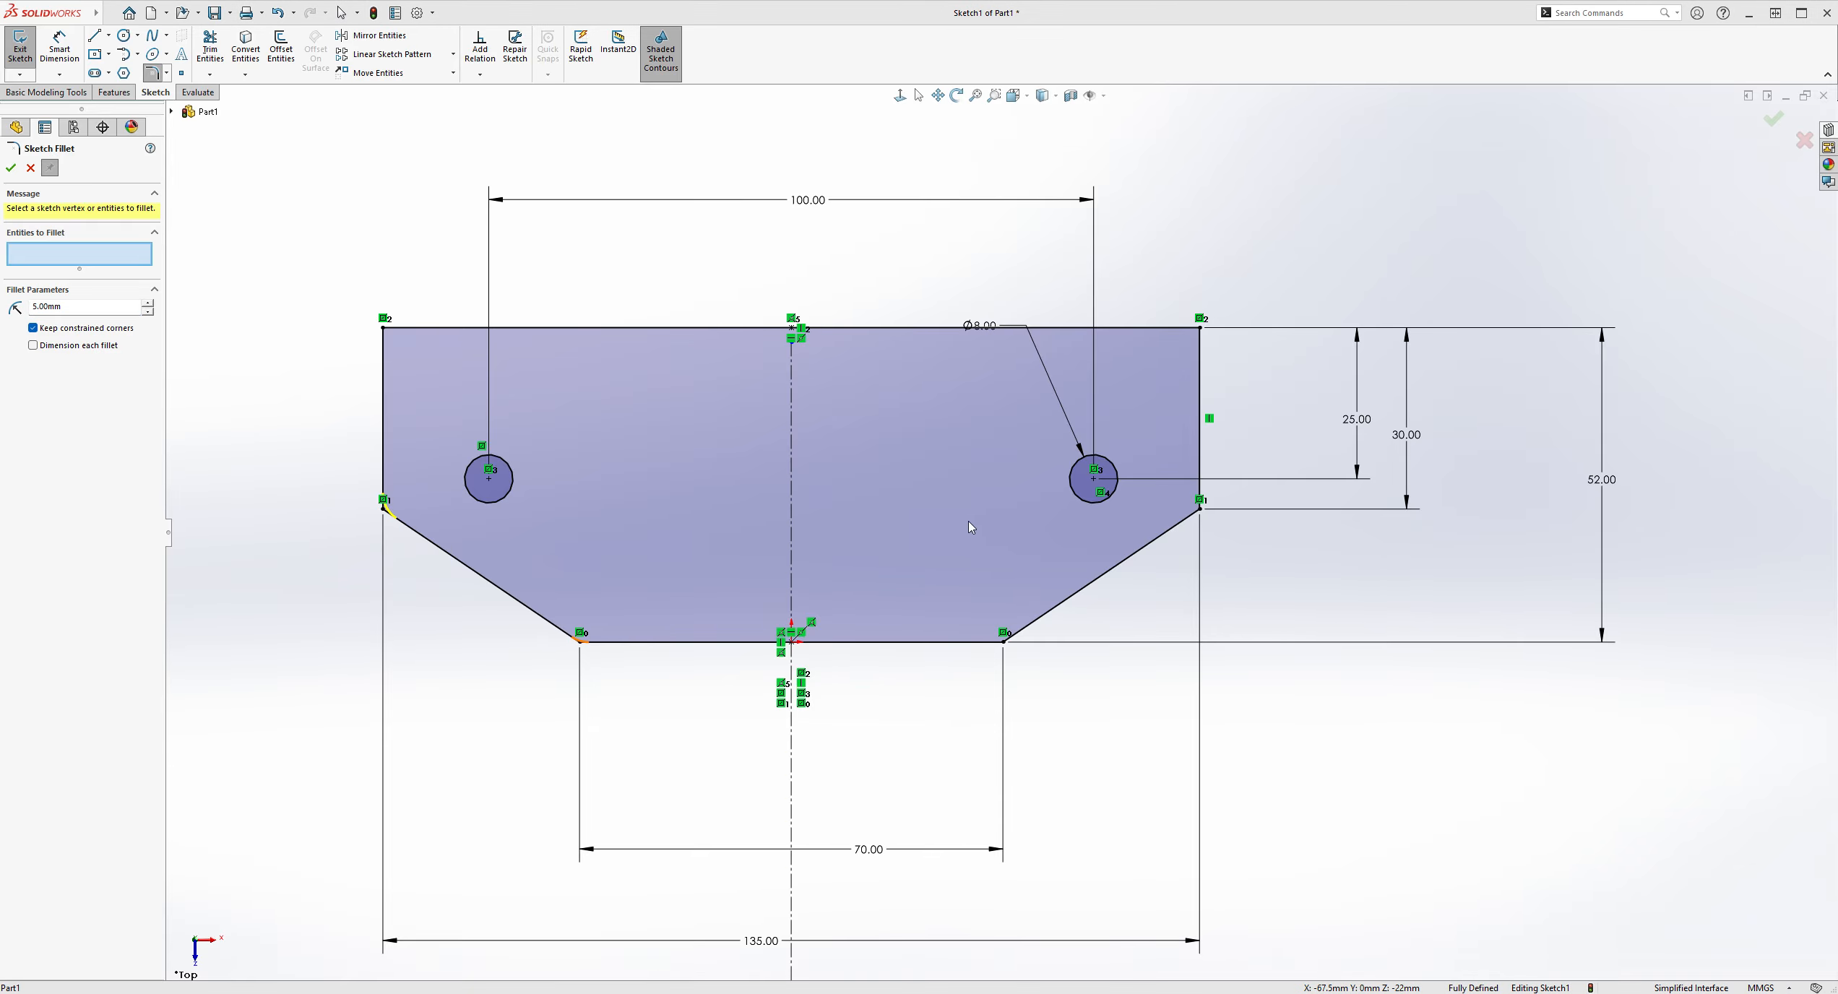
pyautogui.click(1004, 642)
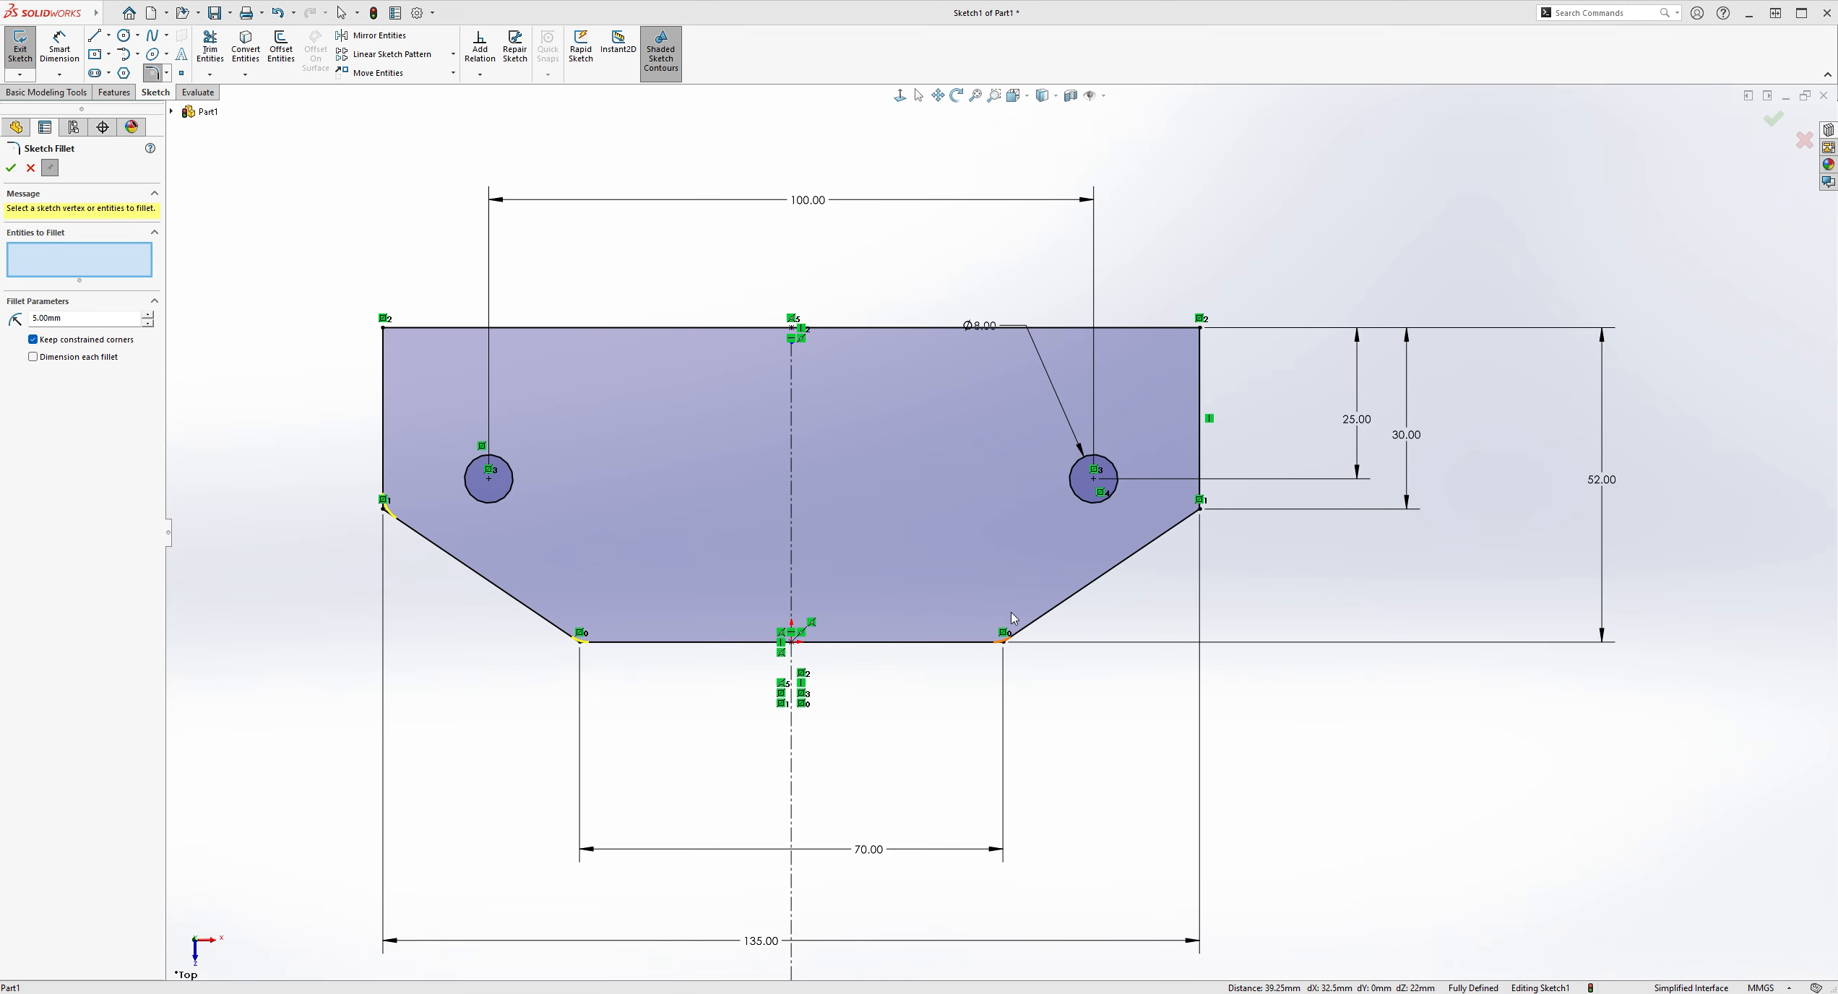
pyautogui.click(1199, 509)
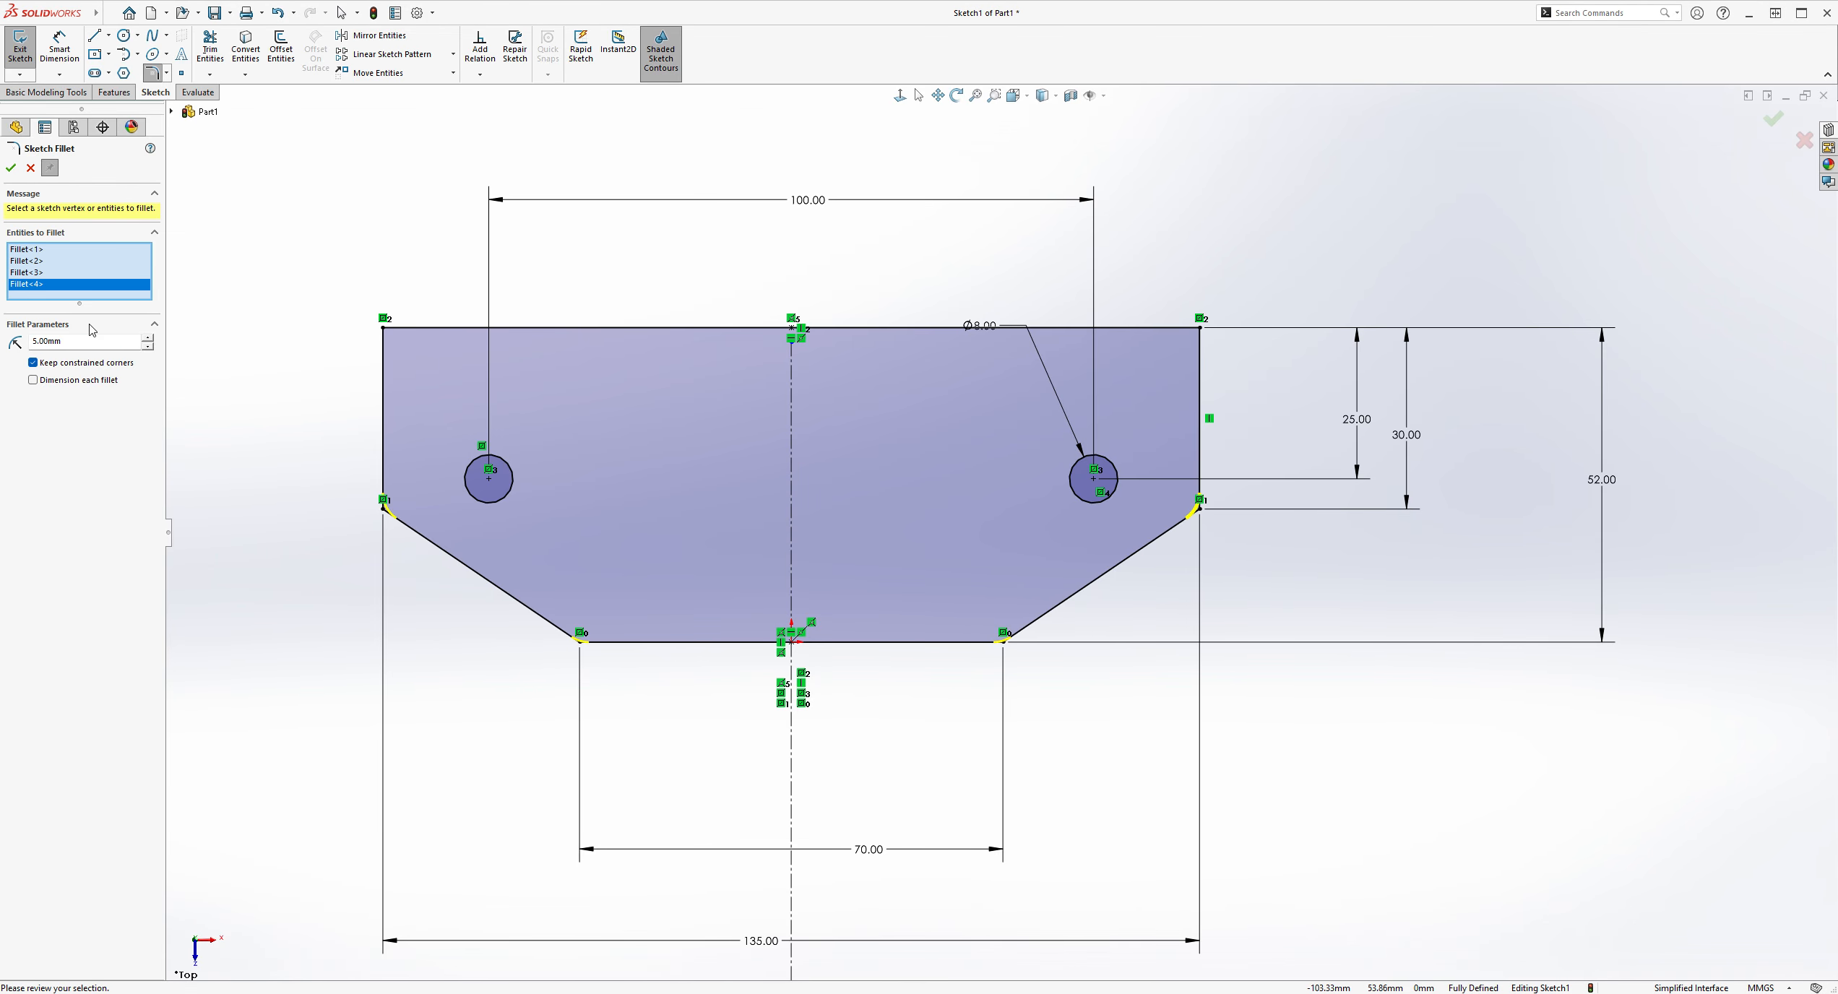
pyautogui.click(11, 168)
pyautogui.press('Escape')
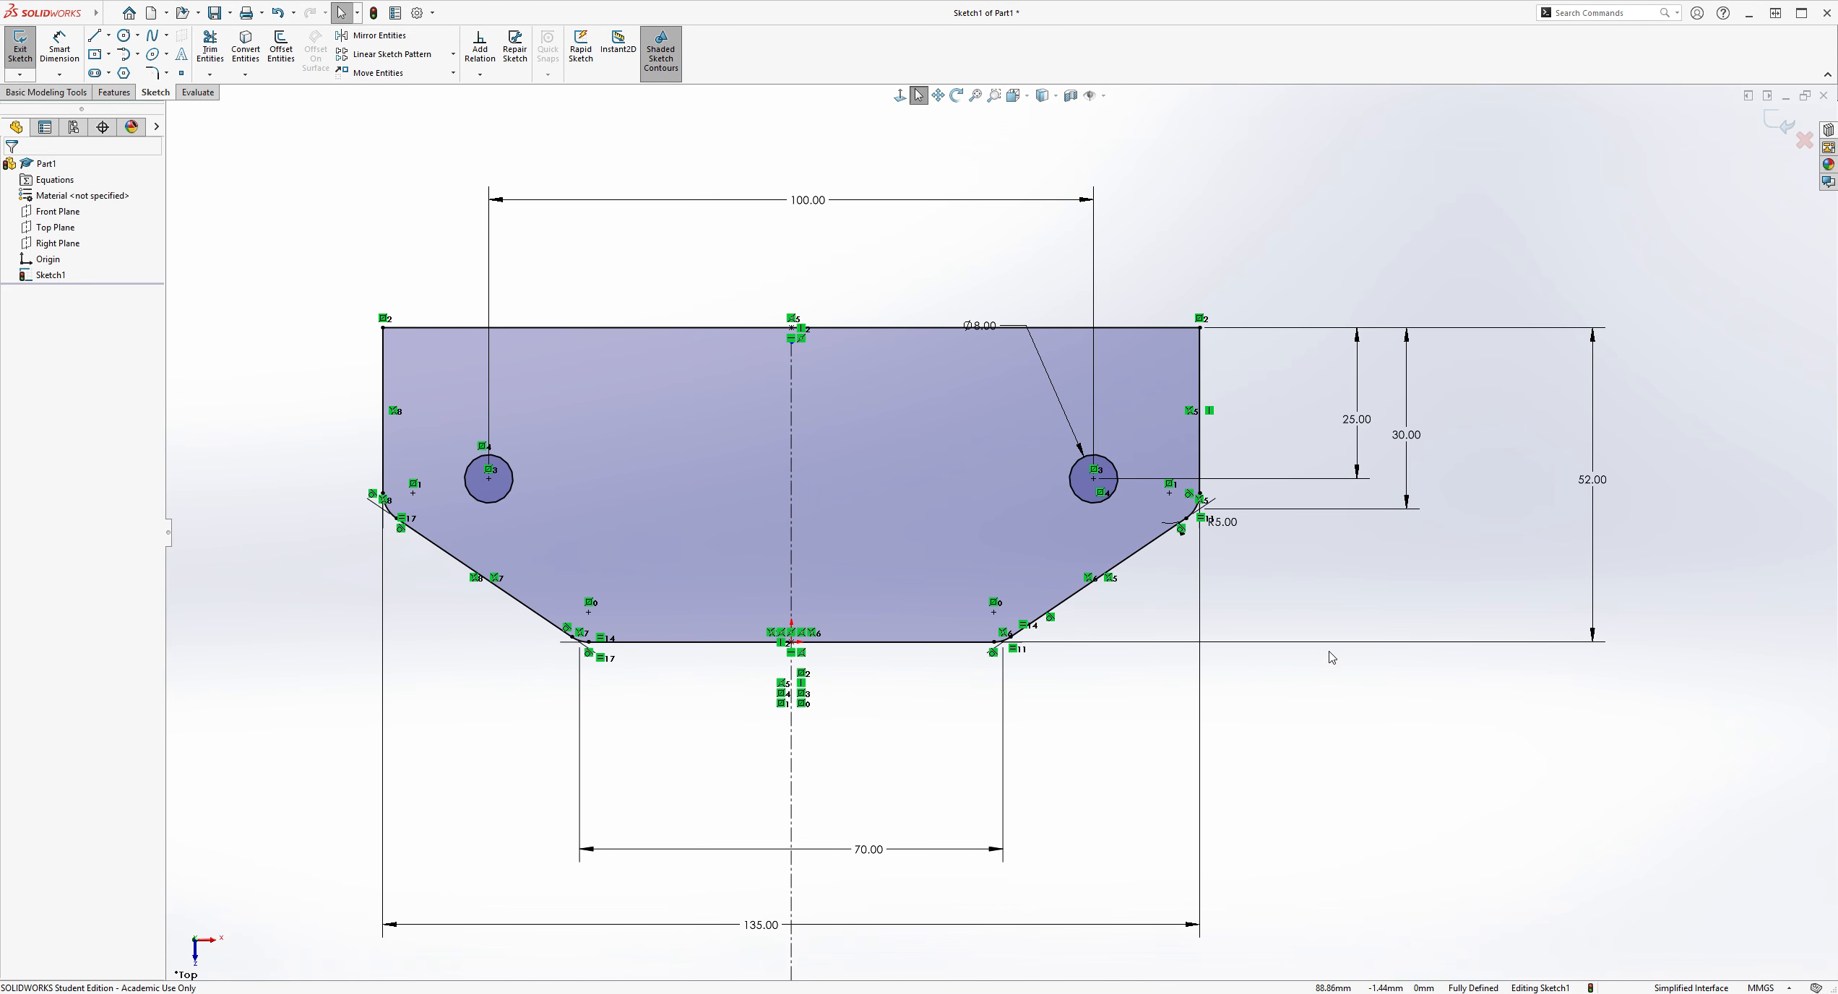
pyautogui.press('f')
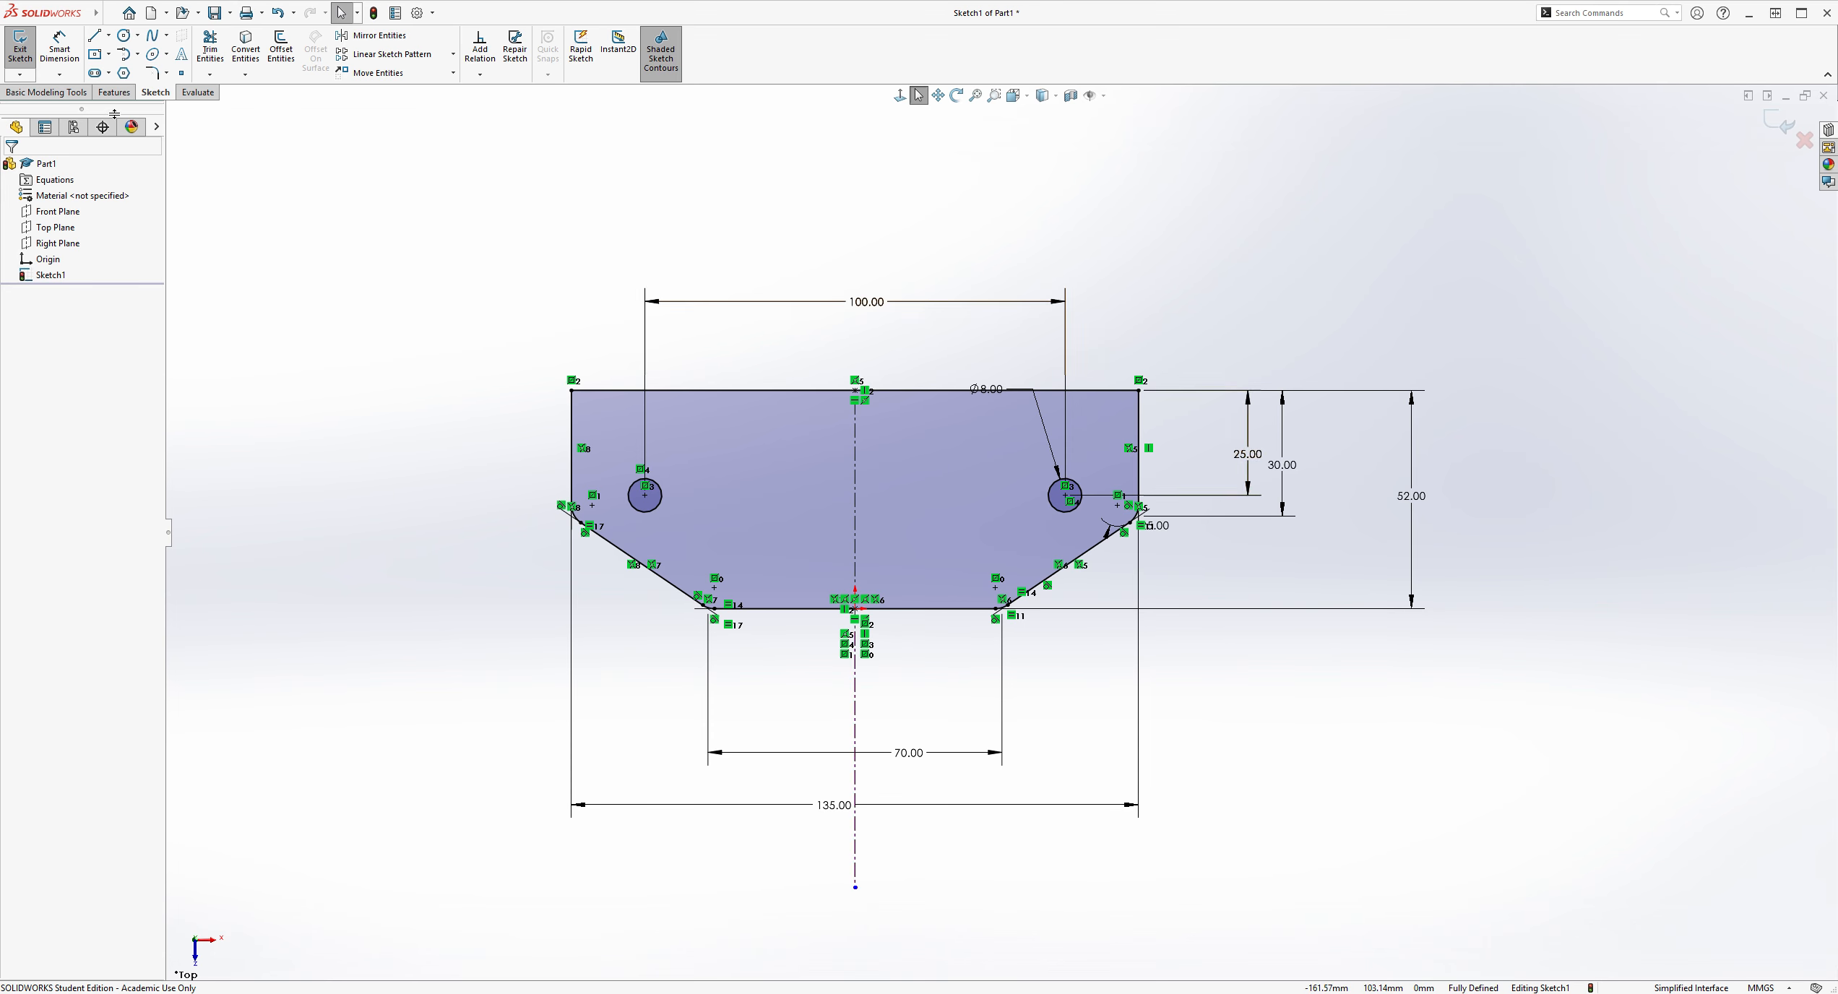
# Step: Extrude the profile as a Blind boss with a depth of 10 mm
pyautogui.click(113, 92)
pyautogui.click(26, 47)
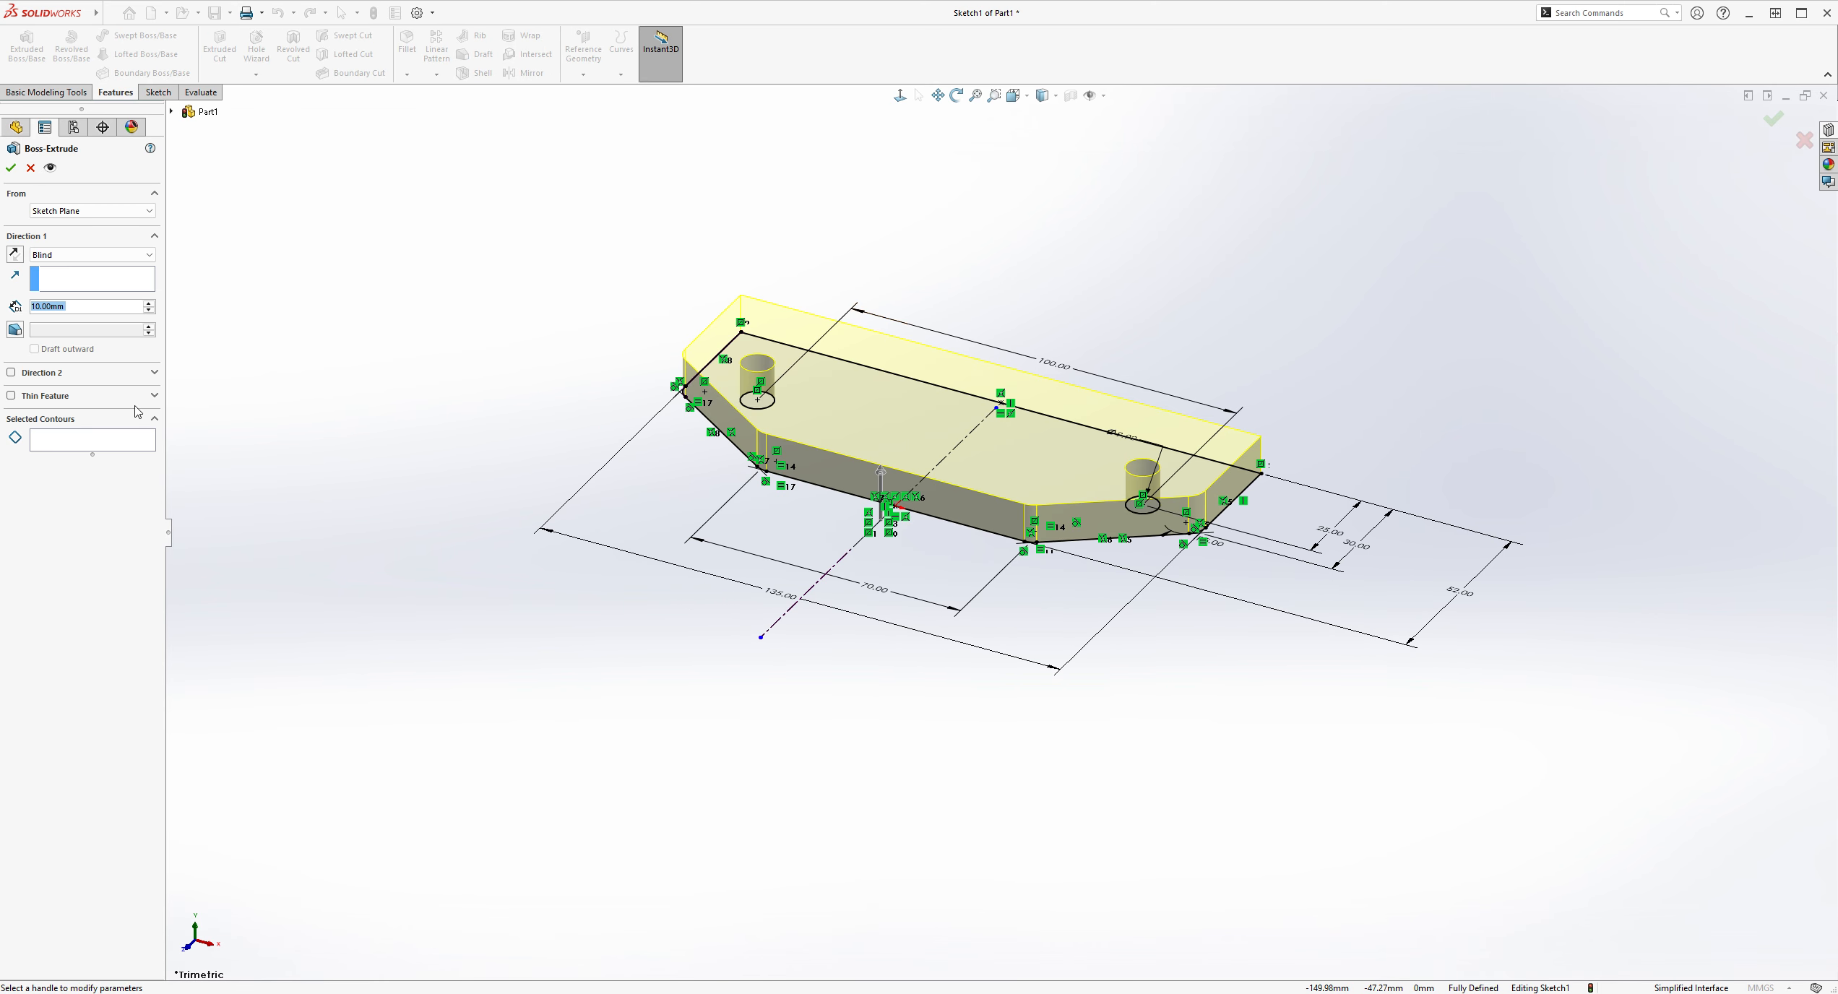
pyautogui.click(11, 168)
pyautogui.moveTo(1252, 283); pyautogui.dragTo(1284, 426, button='middle')
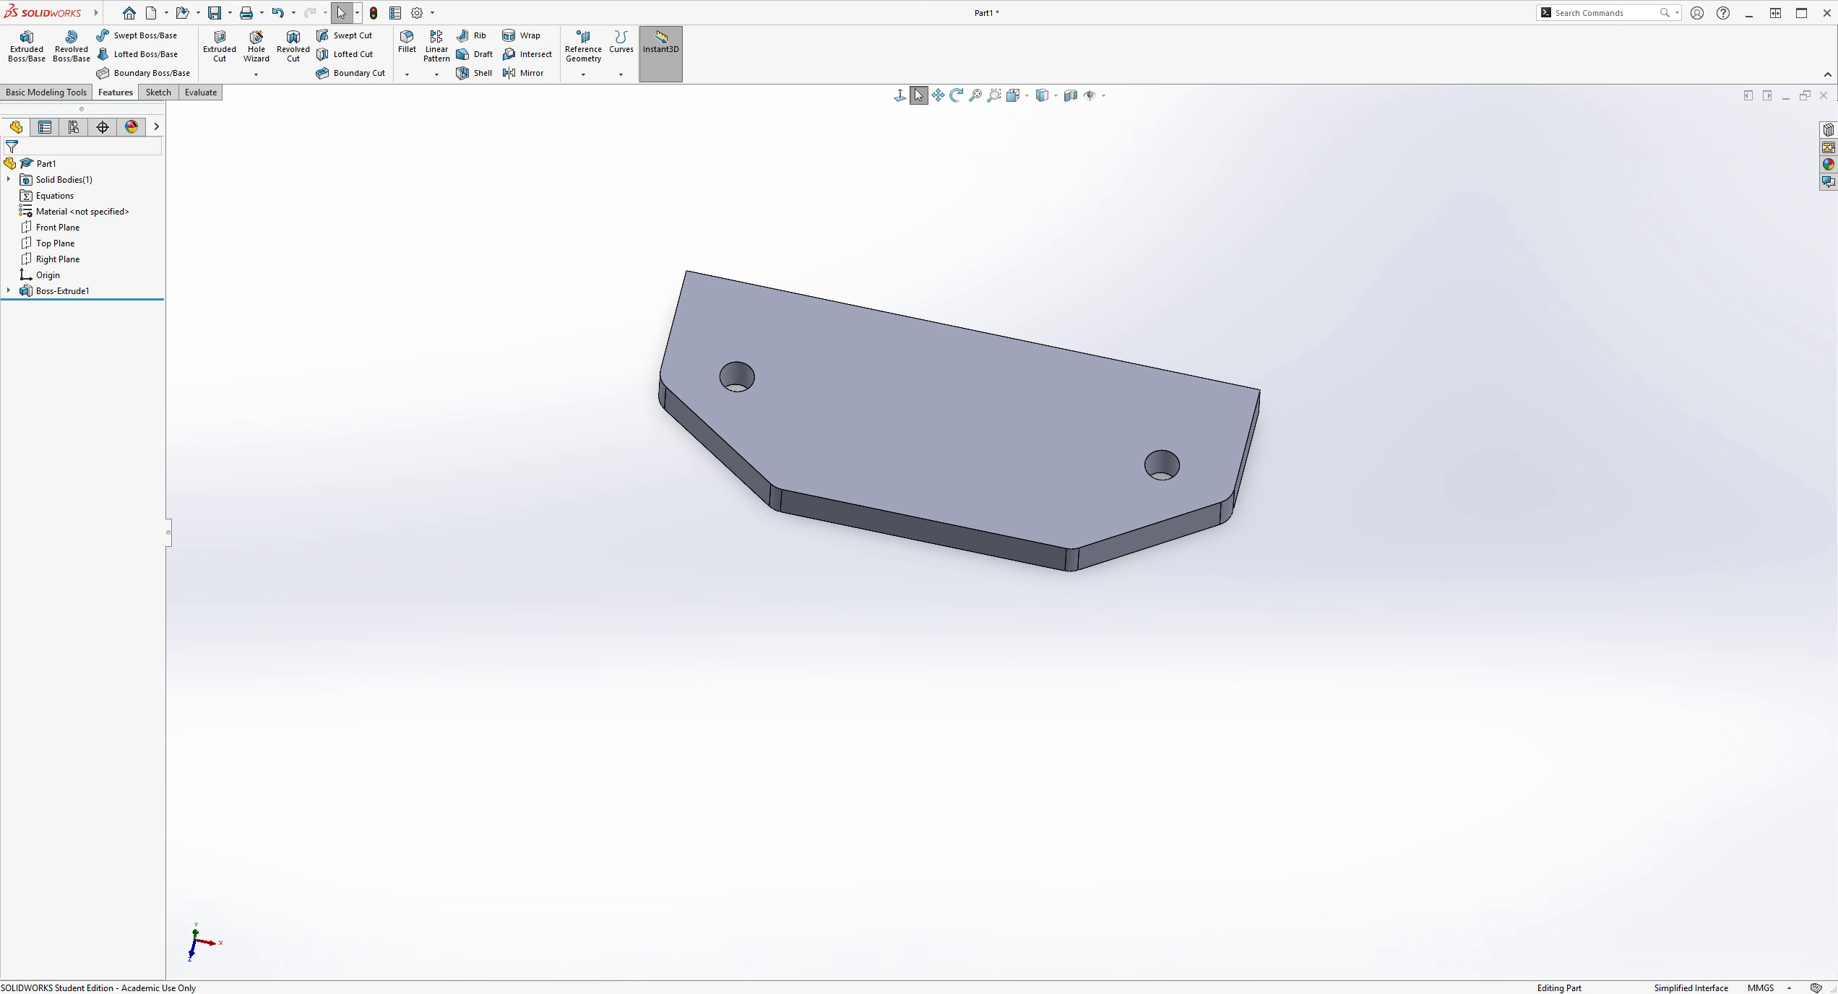
# Step: Start a new sketch on the plate's long straight side face, opposite the angled edges
pyautogui.moveTo(1312, 379); pyautogui.dragTo(991, 498, button='middle')
pyautogui.click(157, 92)
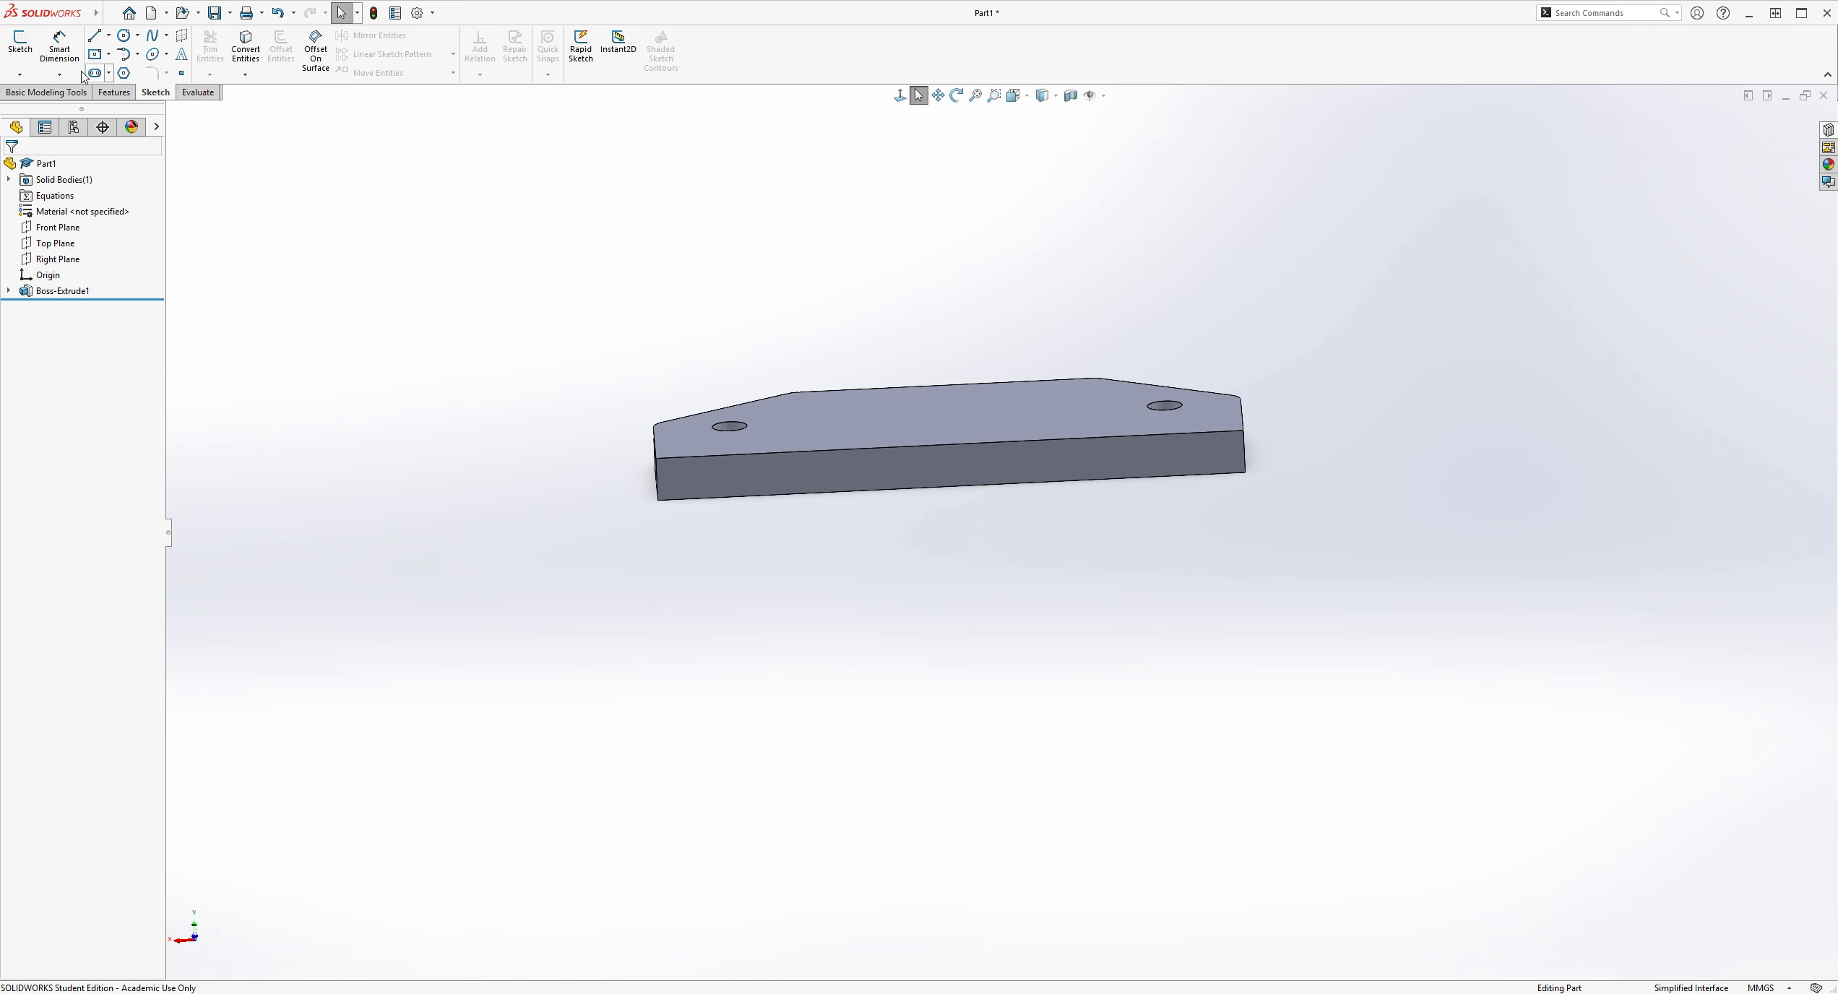
pyautogui.click(20, 43)
pyautogui.click(1012, 463)
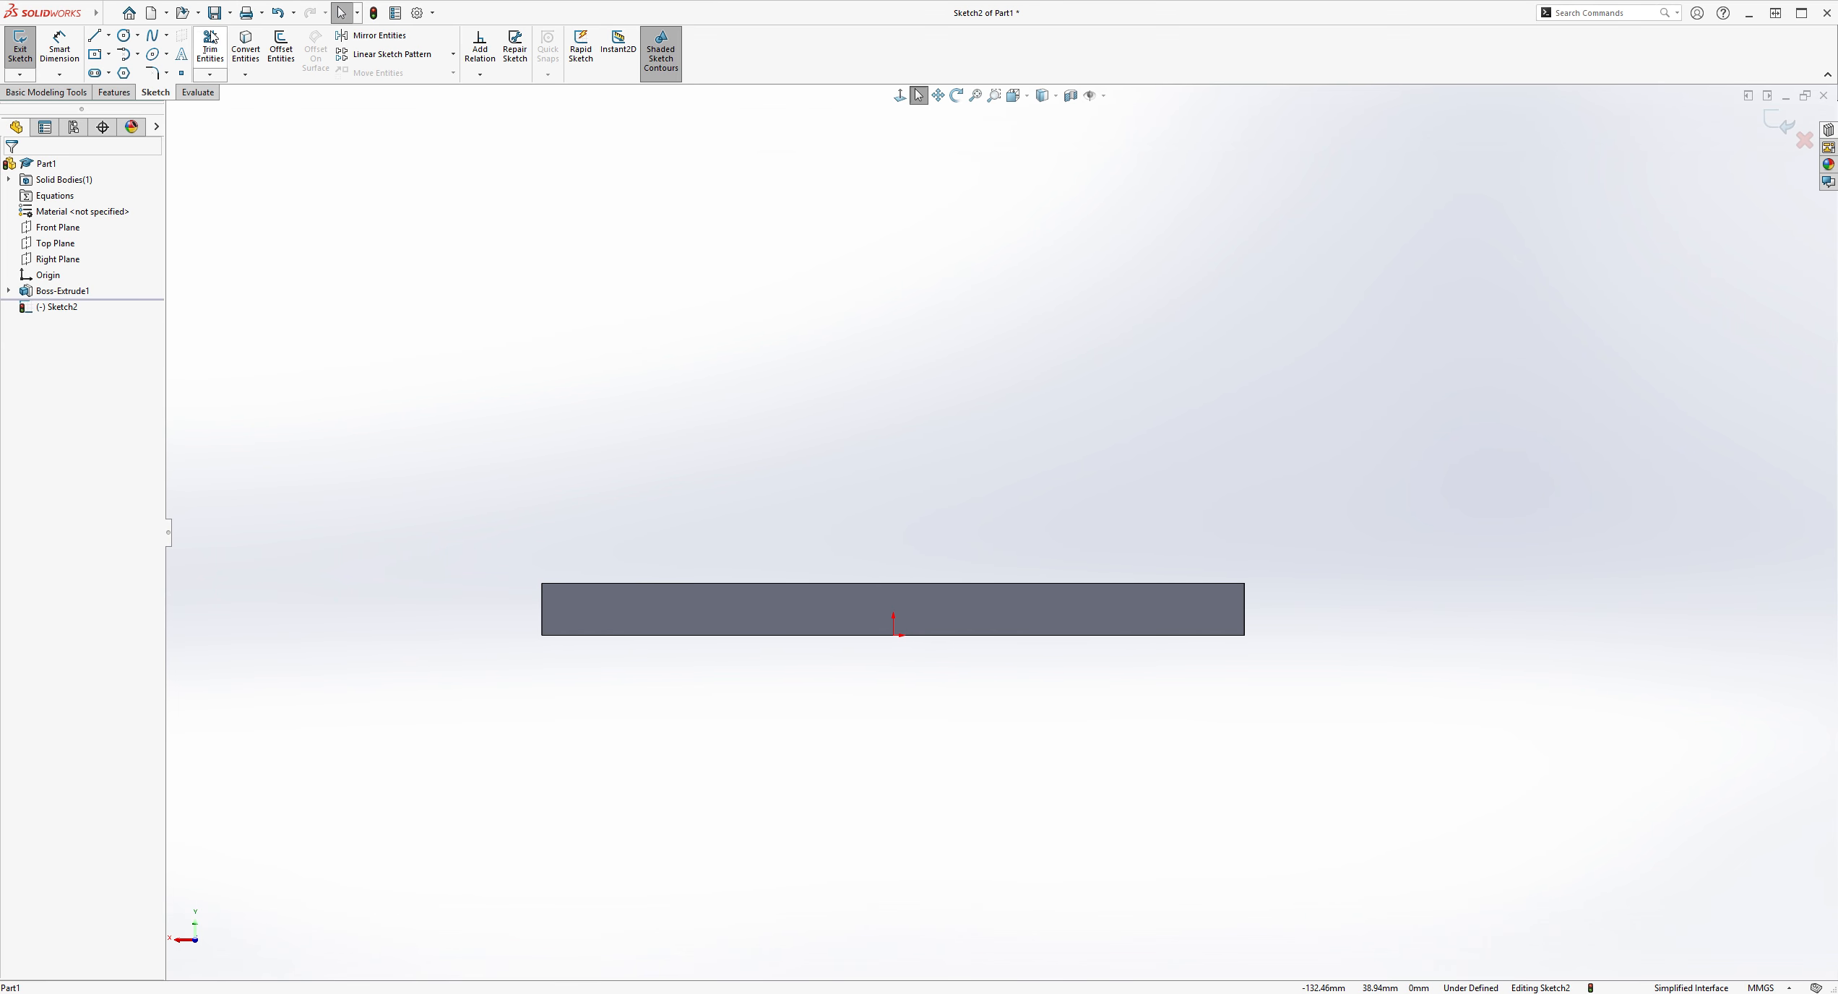
# Step: Draw a circle about 103 mm in diameter centered on the origin at the middle of the face's lower edge
pyautogui.click(125, 36)
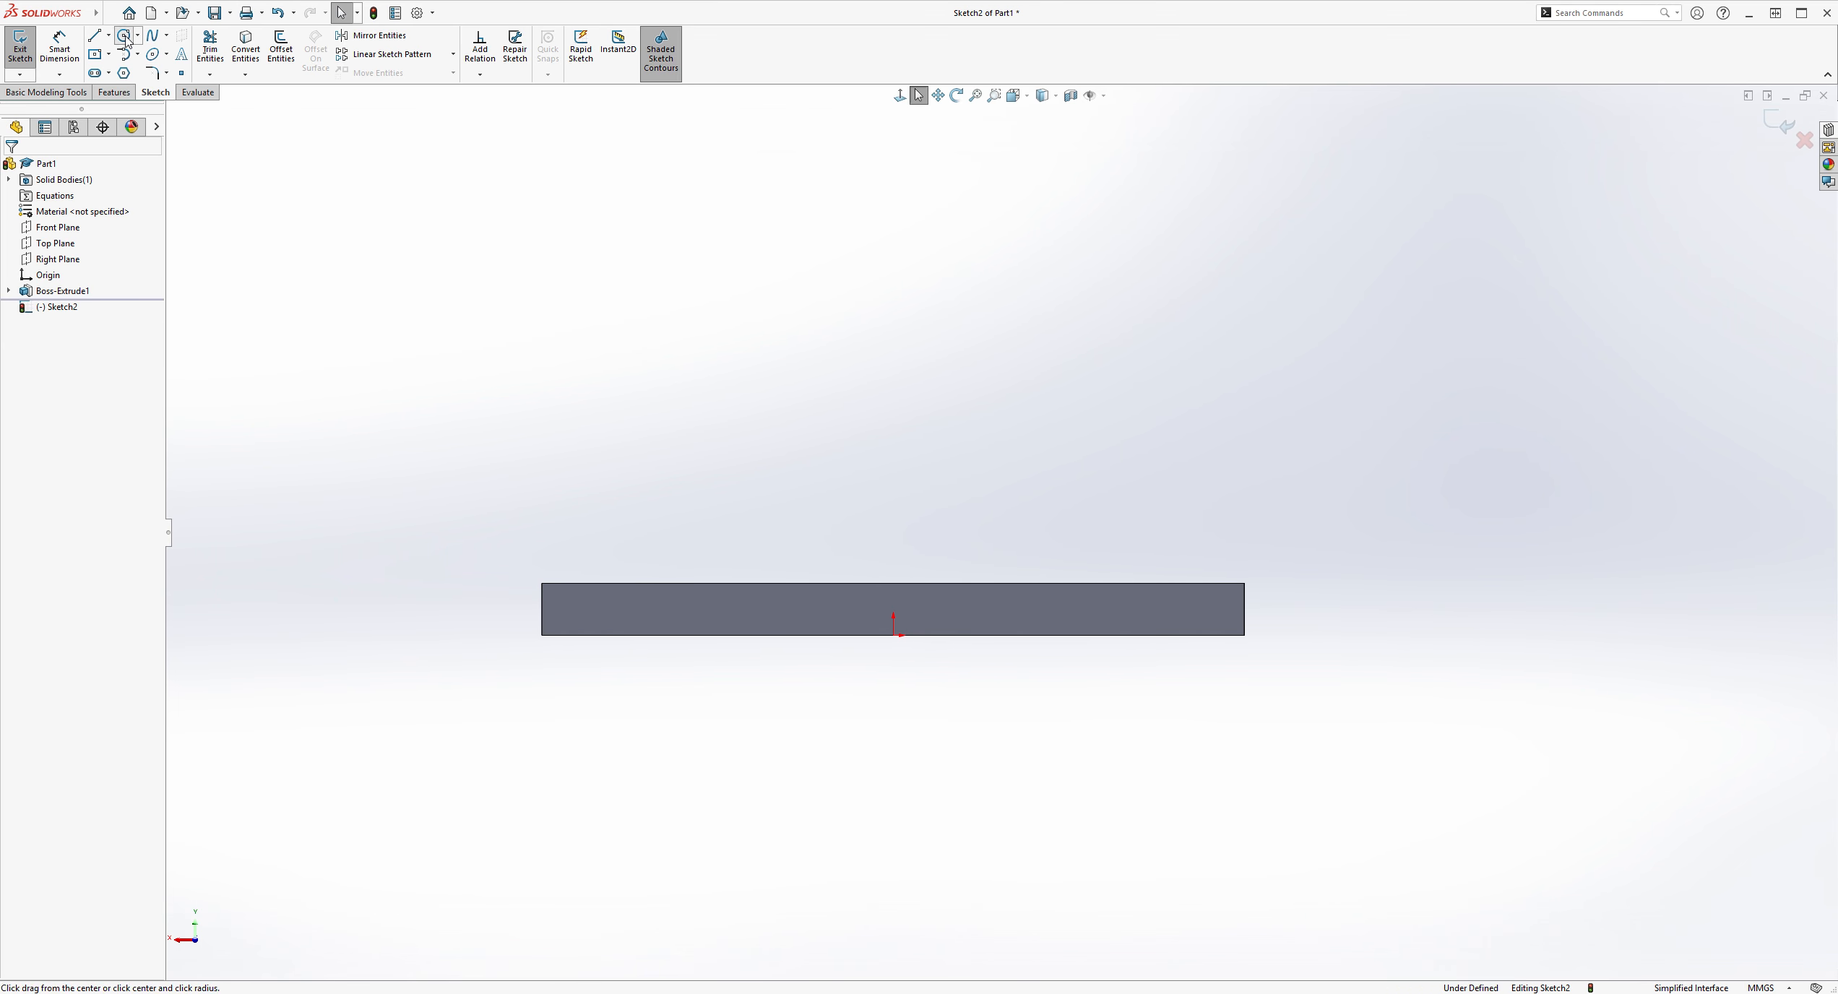
pyautogui.click(894, 636)
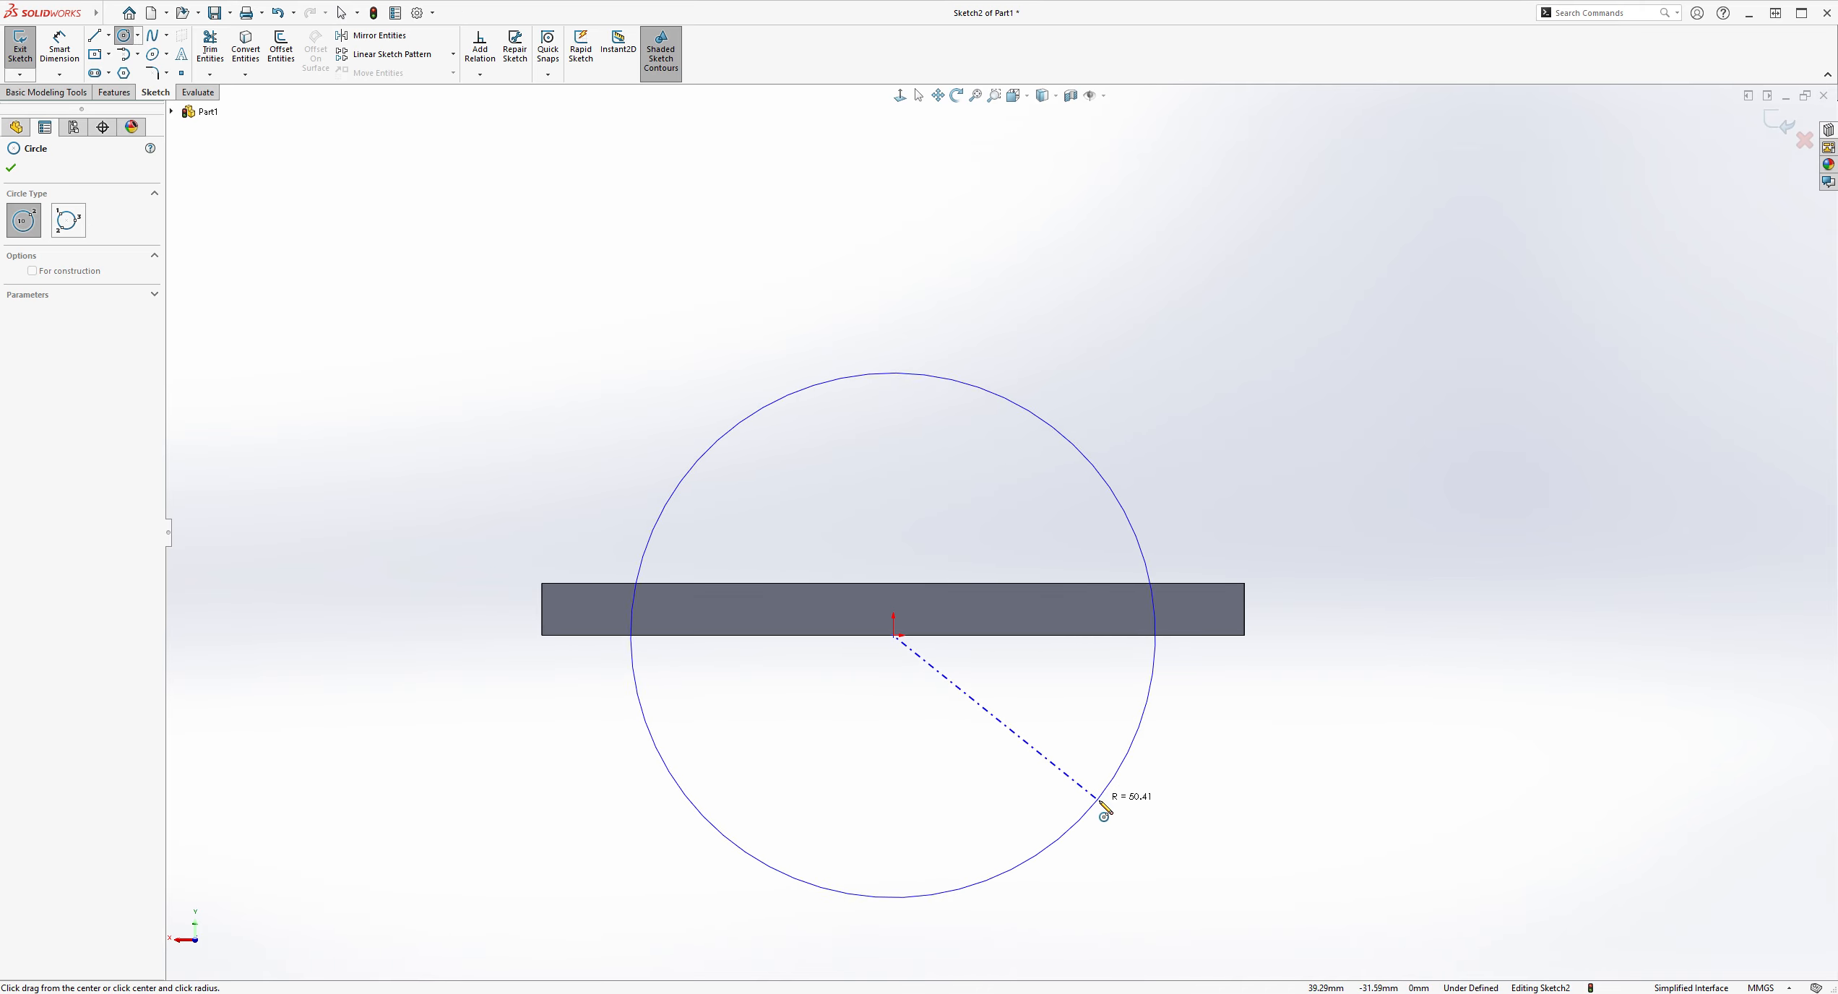
pyautogui.click(1104, 802)
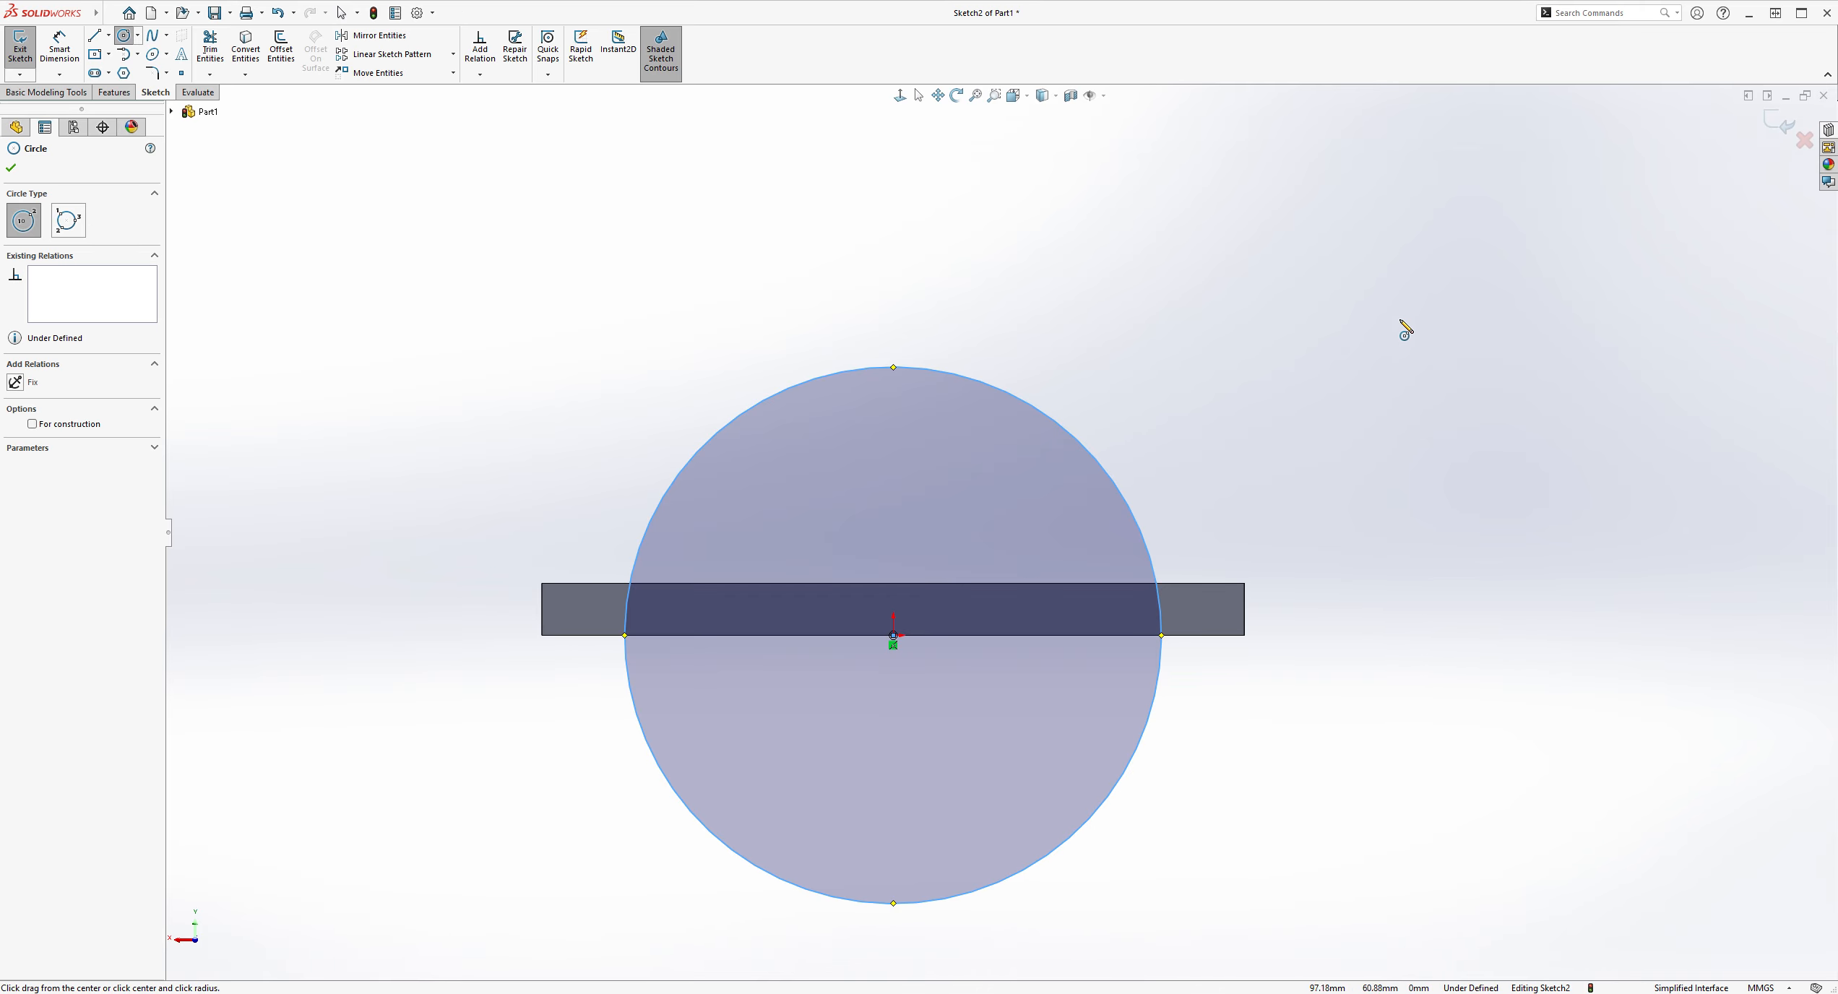
pyautogui.press('Escape')
# Step: Dimension the large circle's diameter as 125 mm
pyautogui.click(59, 50)
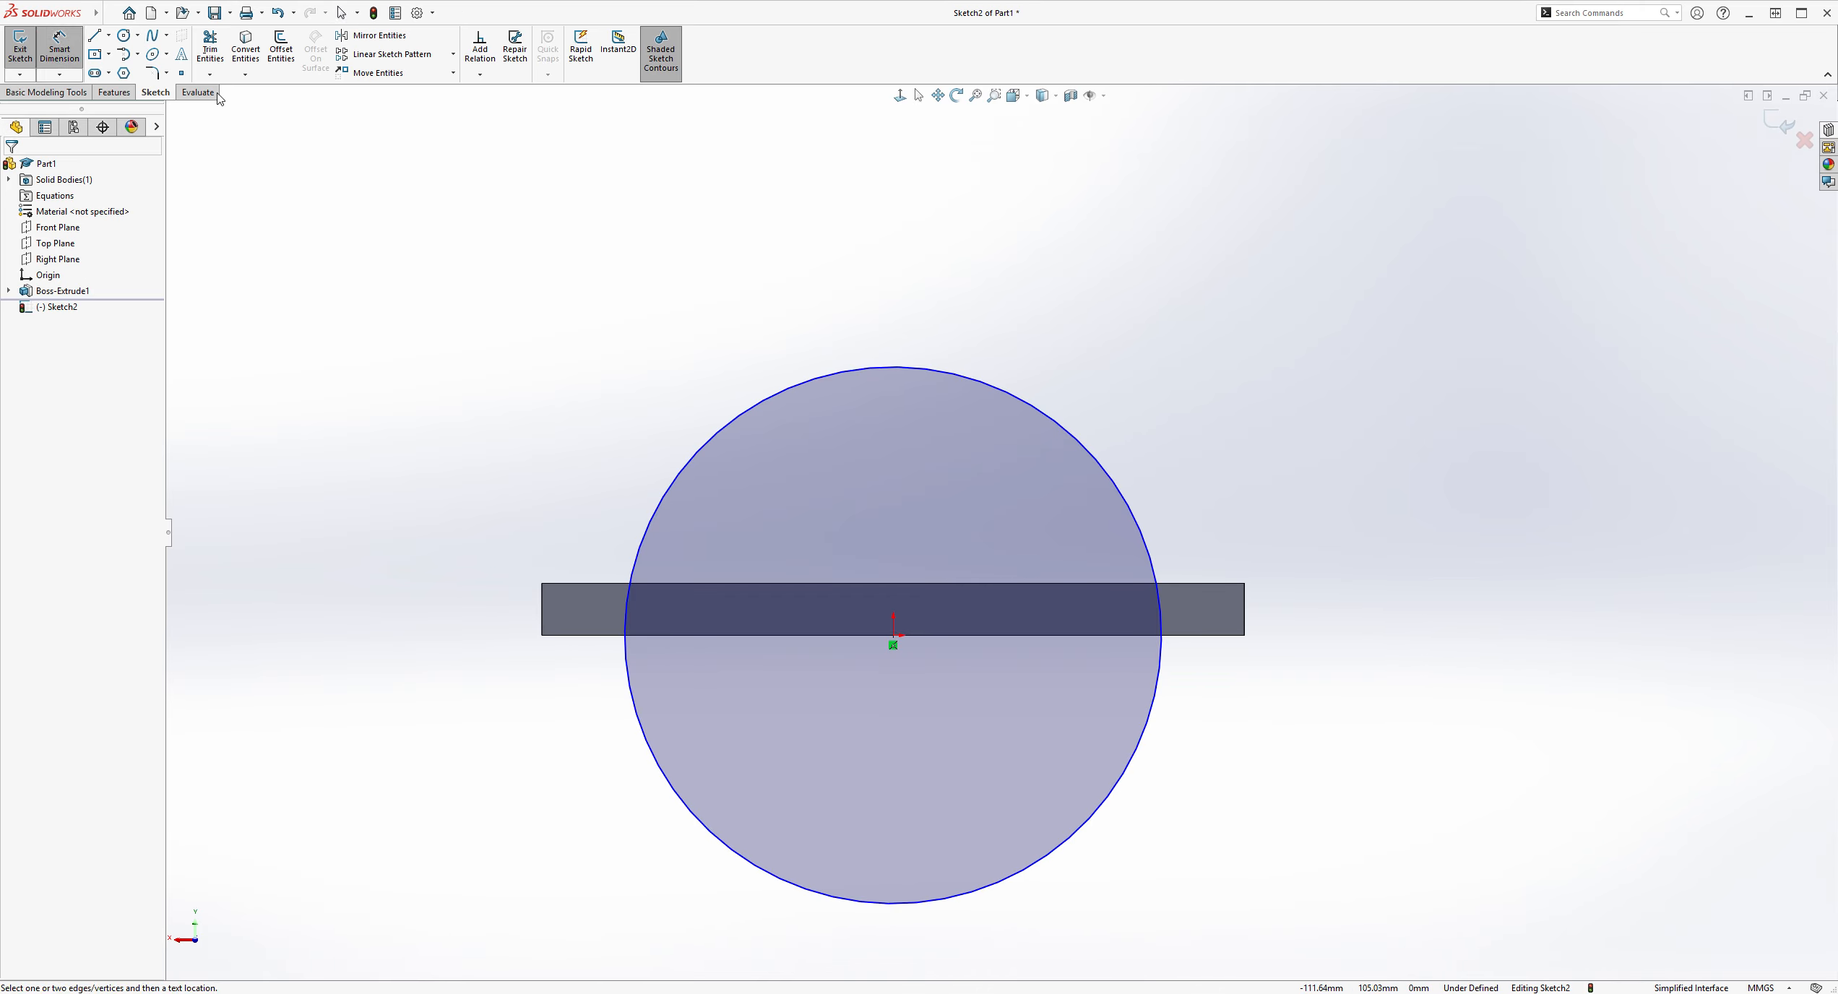
pyautogui.click(724, 426)
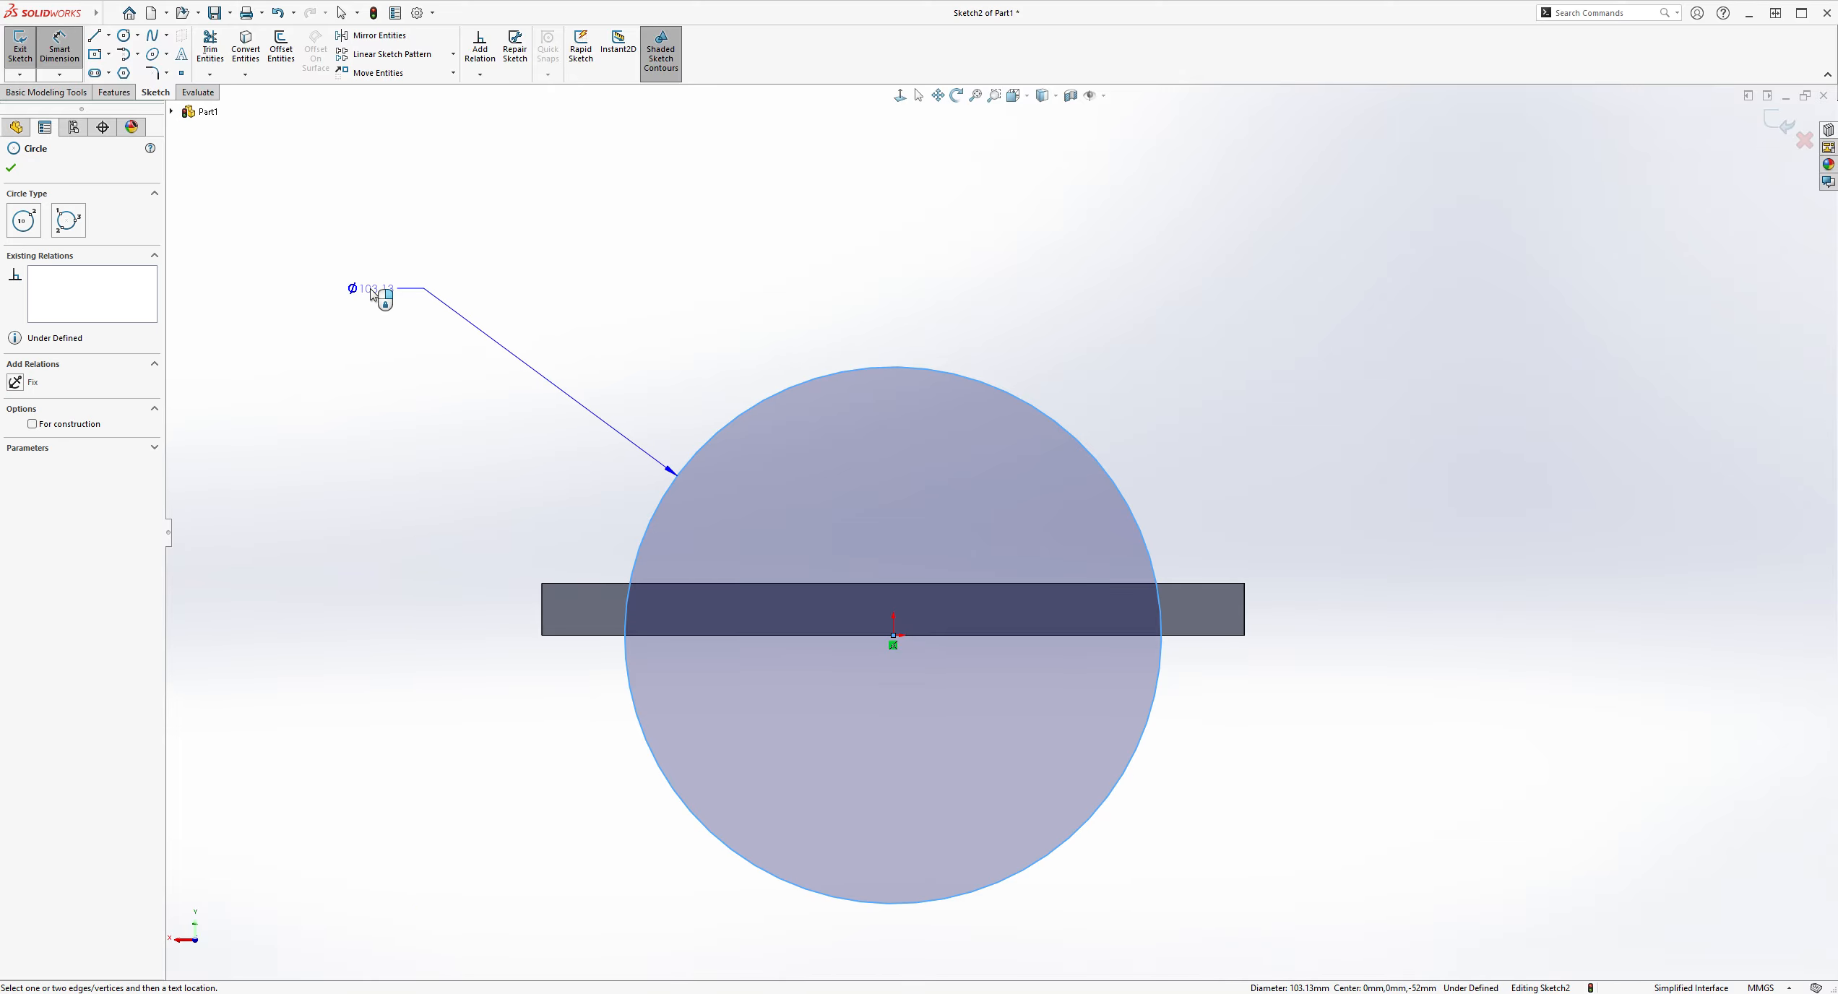
pyautogui.click(372, 291)
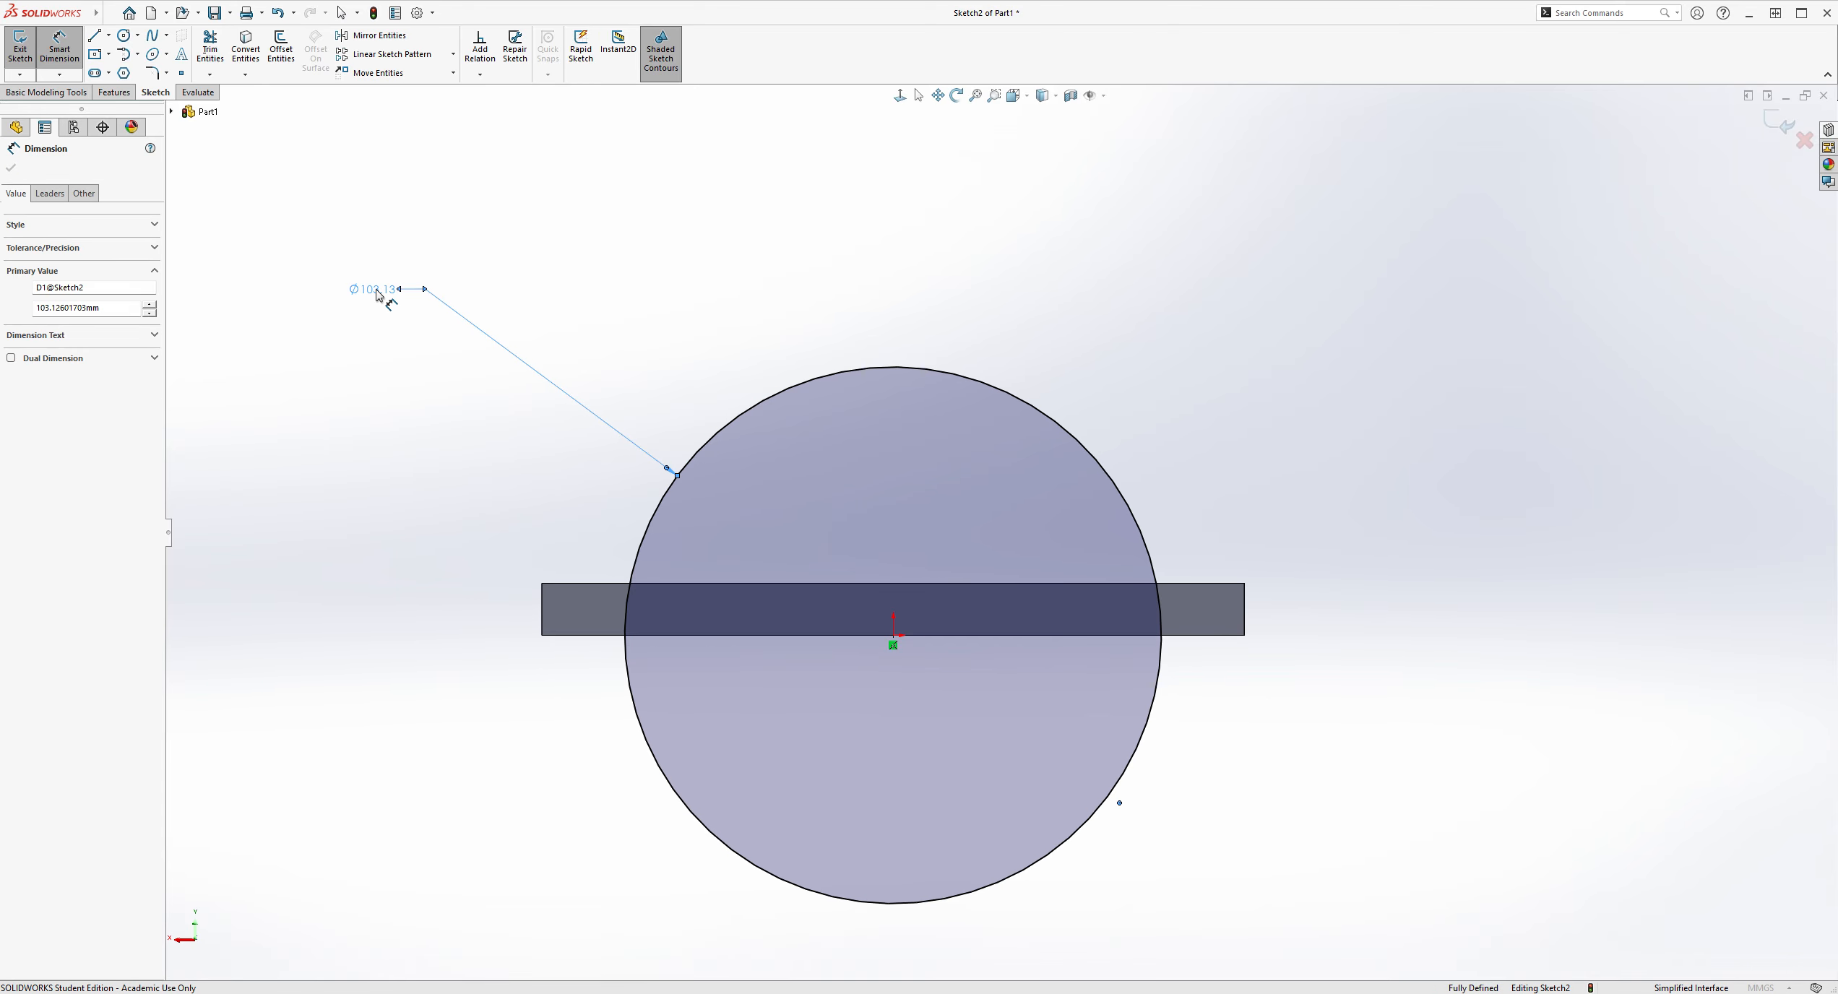
pyautogui.write('125')
pyautogui.press('Return')
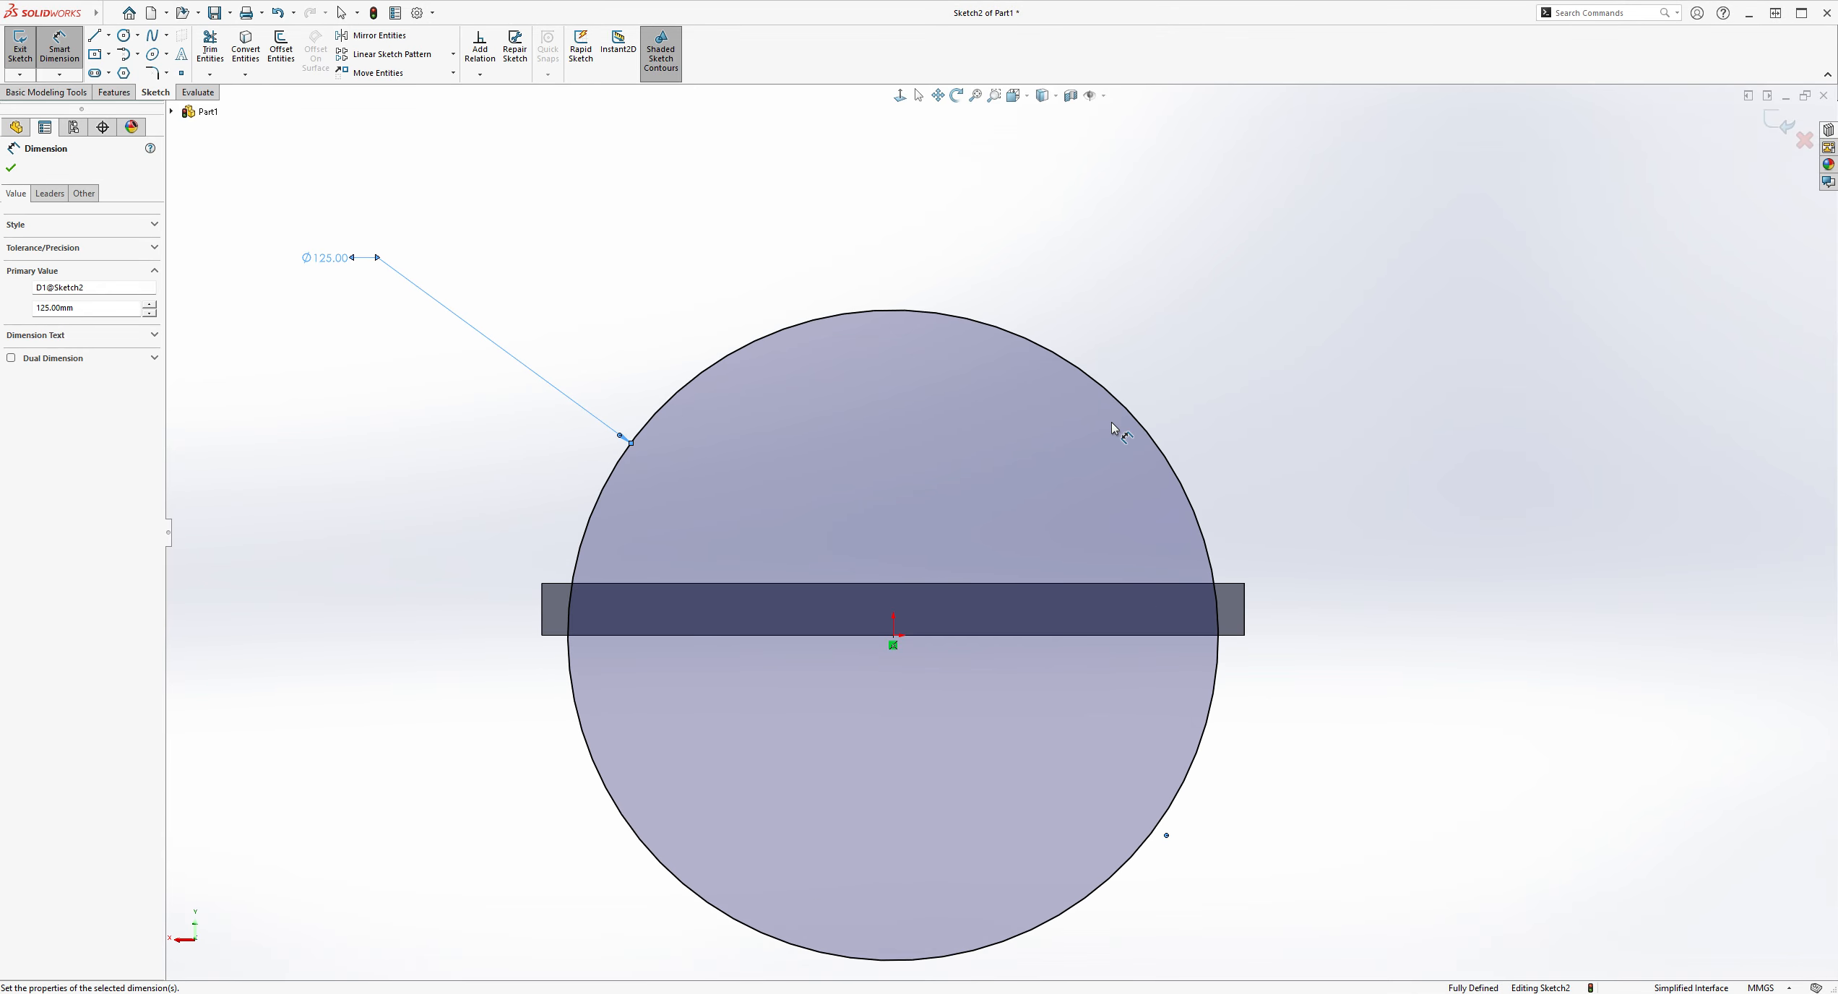
pyautogui.press('Escape')
pyautogui.press('Escape')
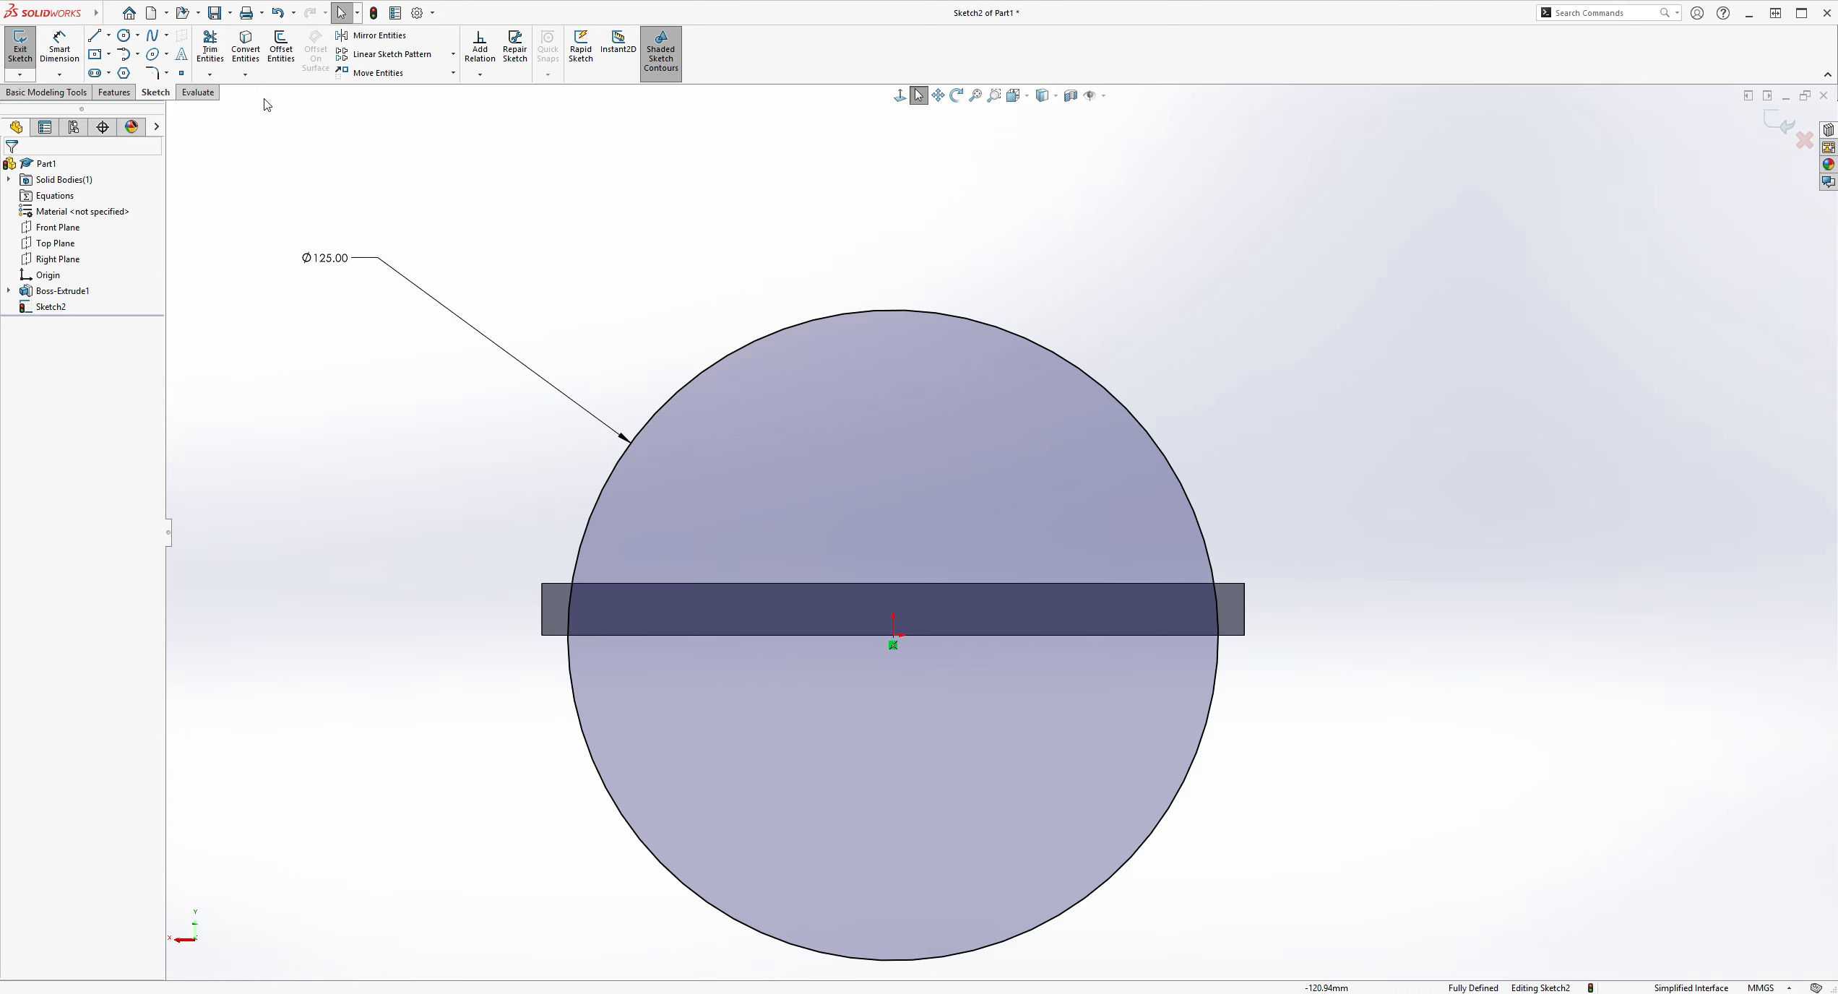
# Step: Sketch a horizontal chord about 84 mm long across the upper part of the 125 mm circle
pyautogui.click(94, 35)
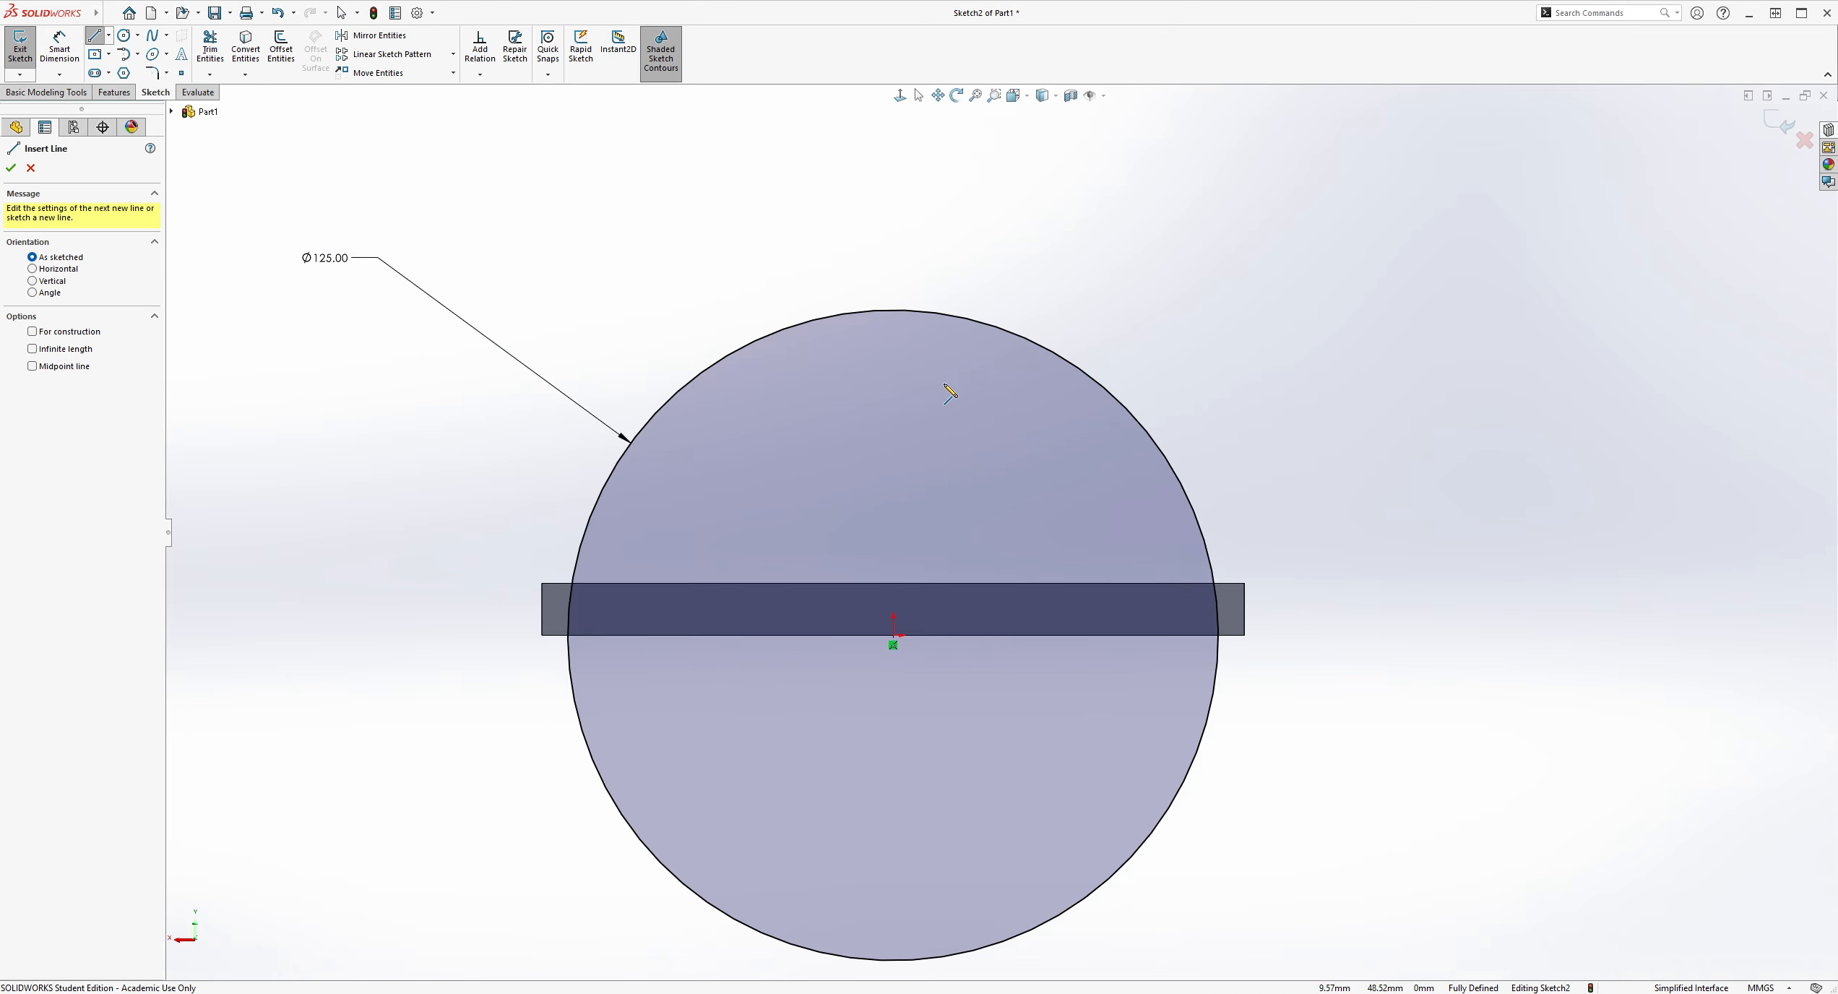
pyautogui.click(715, 395)
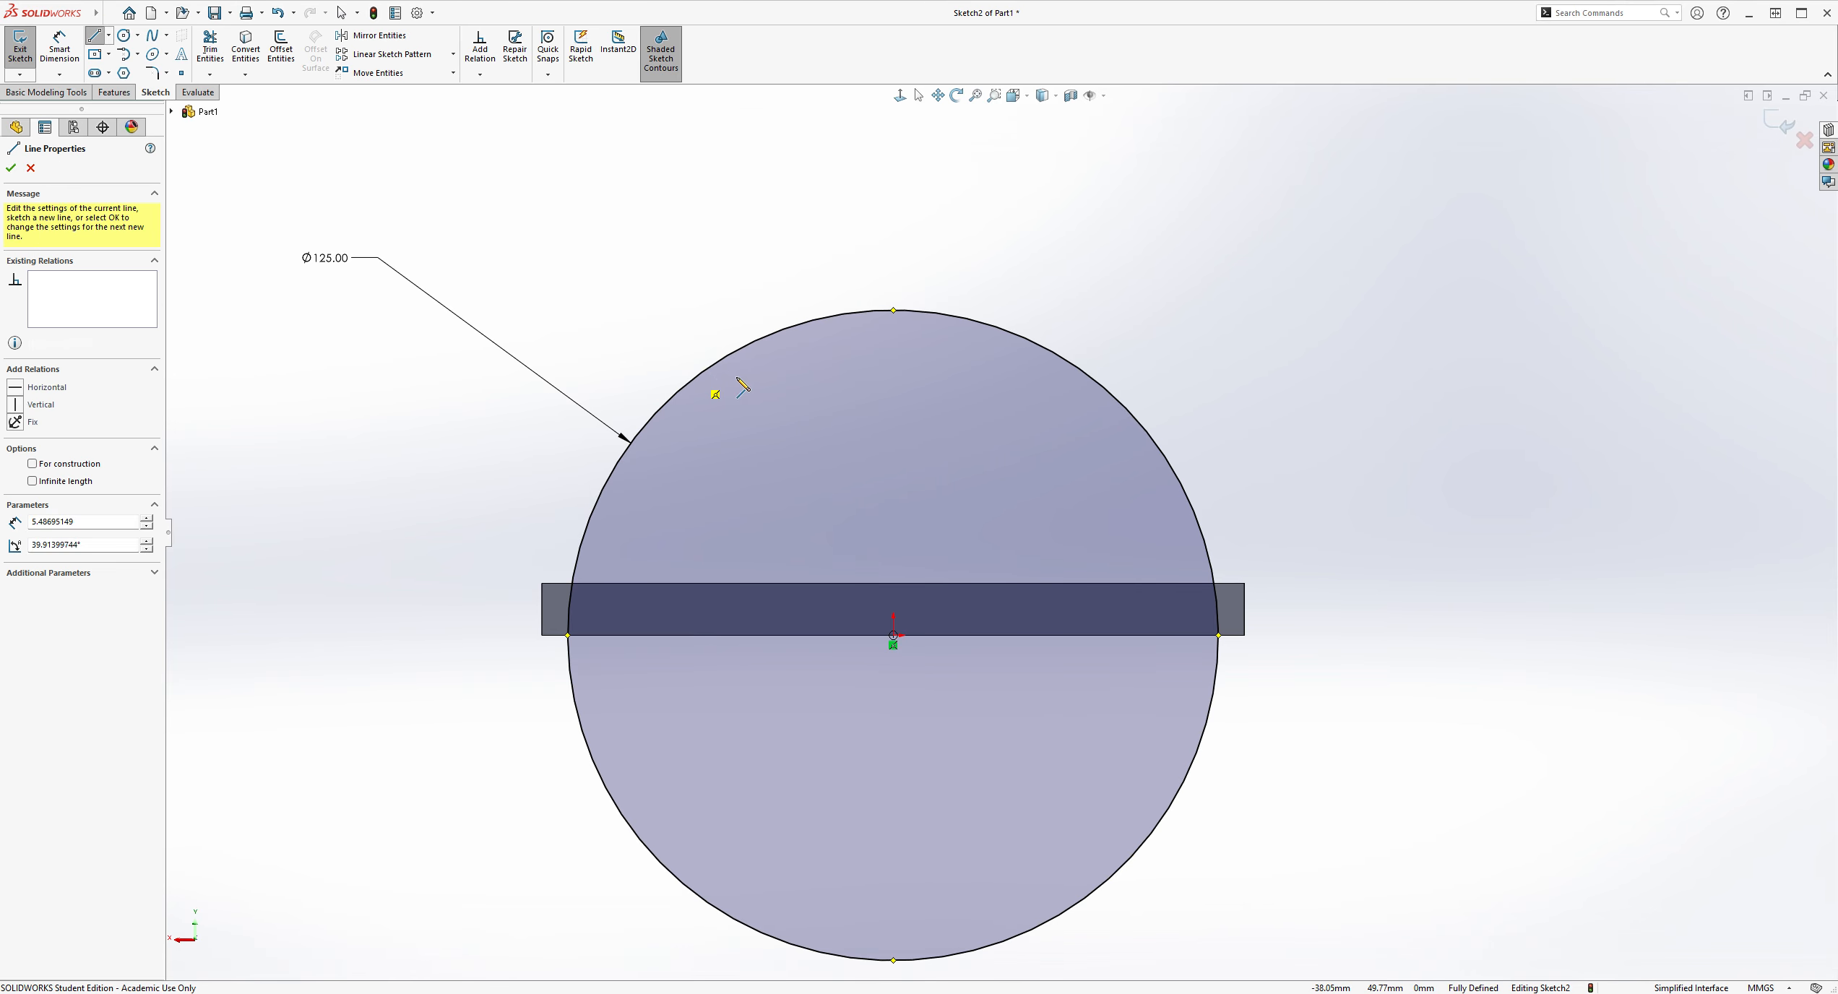
pyautogui.click(1113, 395)
pyautogui.press('Escape')
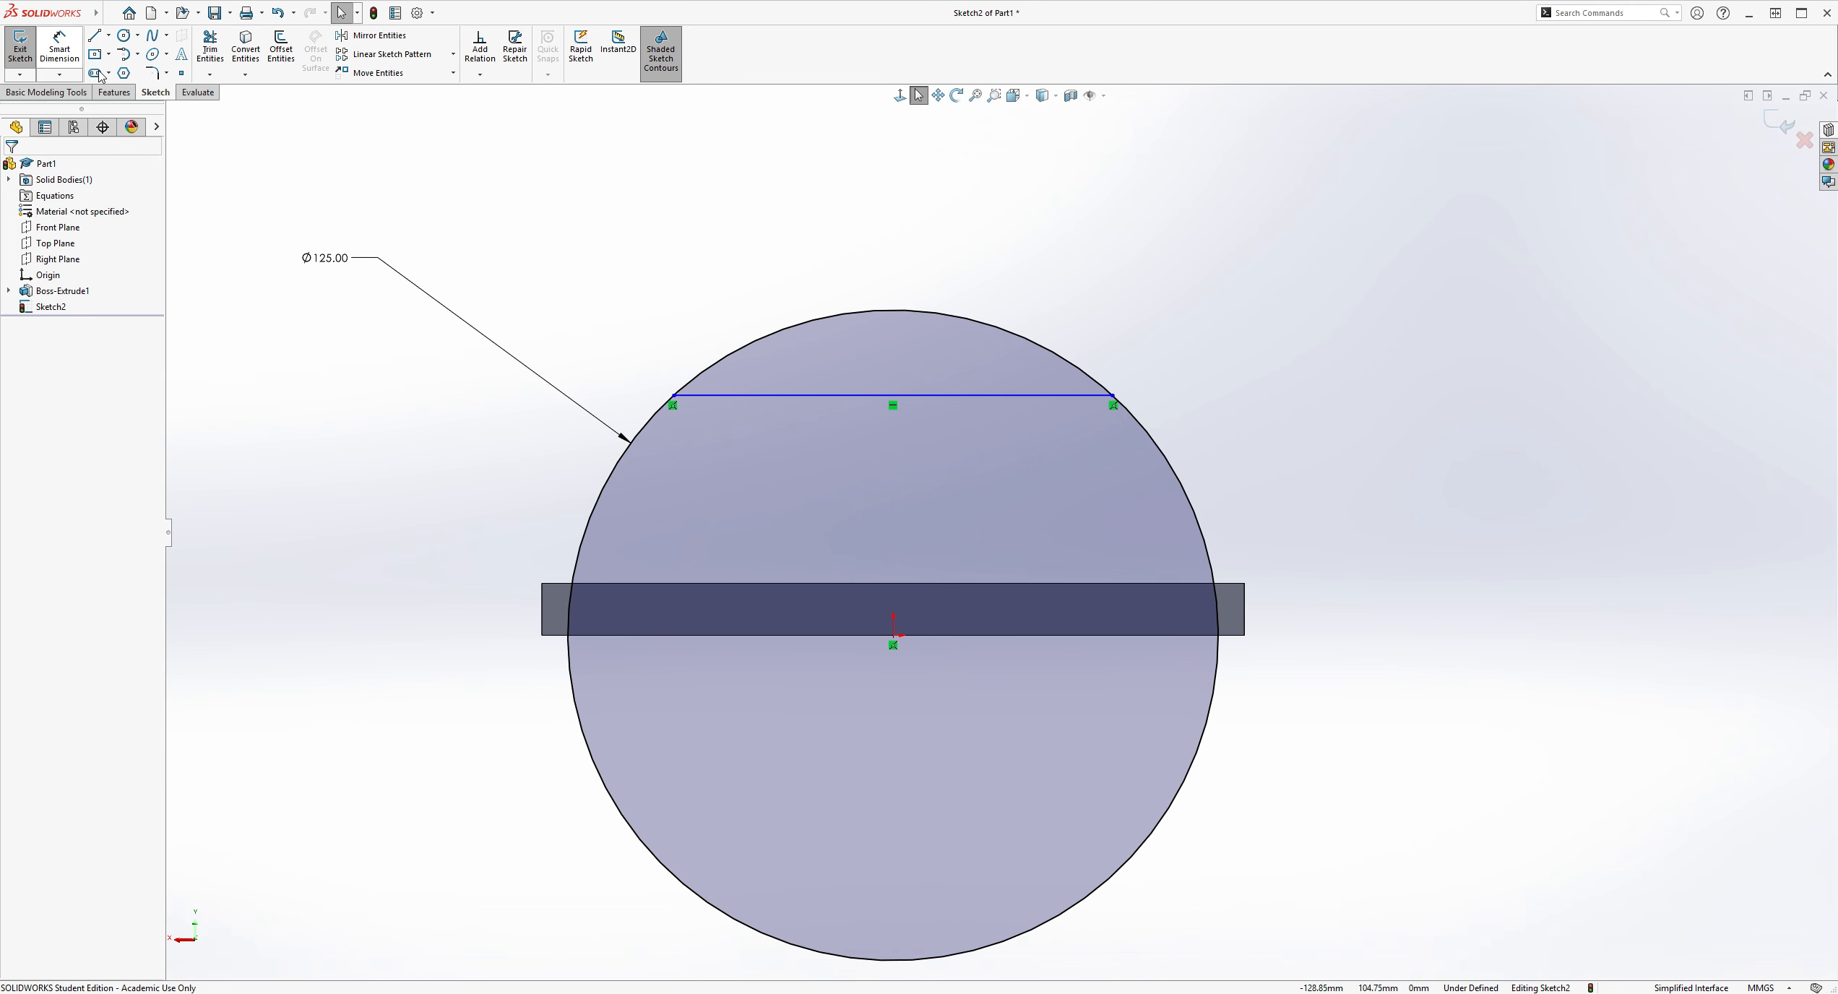
# Step: Dimension the chord's vertical distance from the origin as 60 mm
pyautogui.click(62, 51)
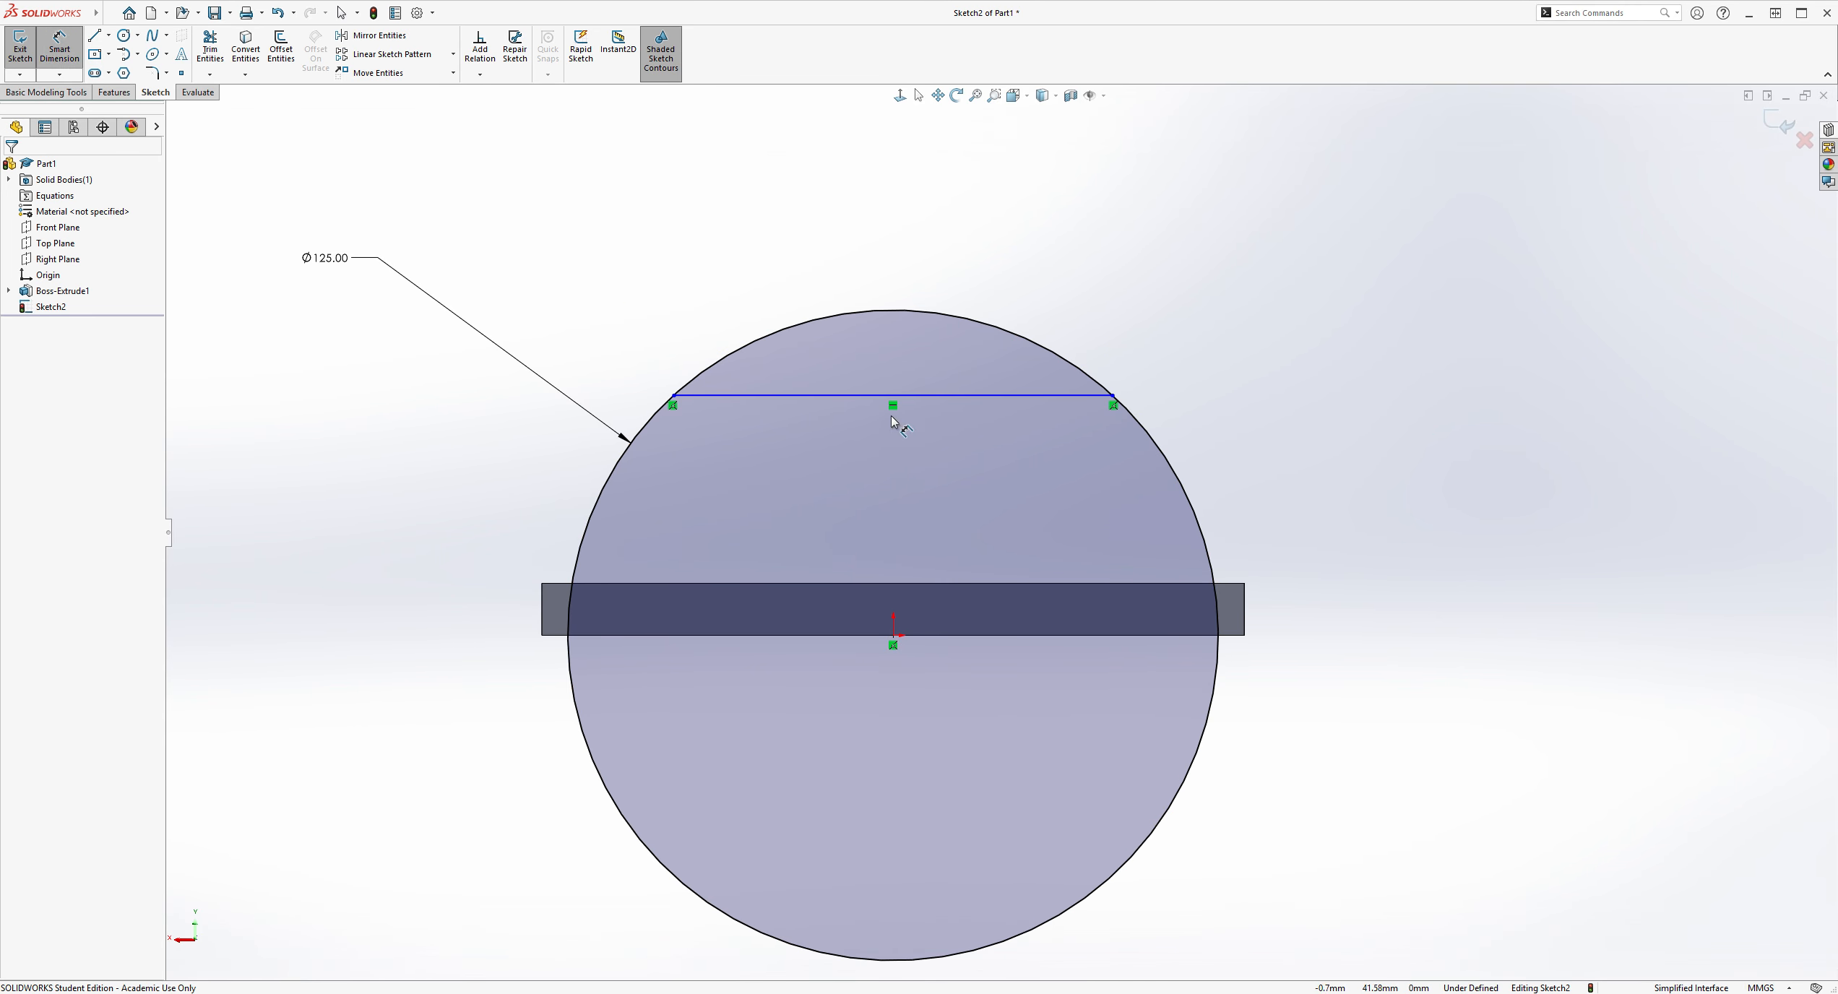
pyautogui.click(914, 397)
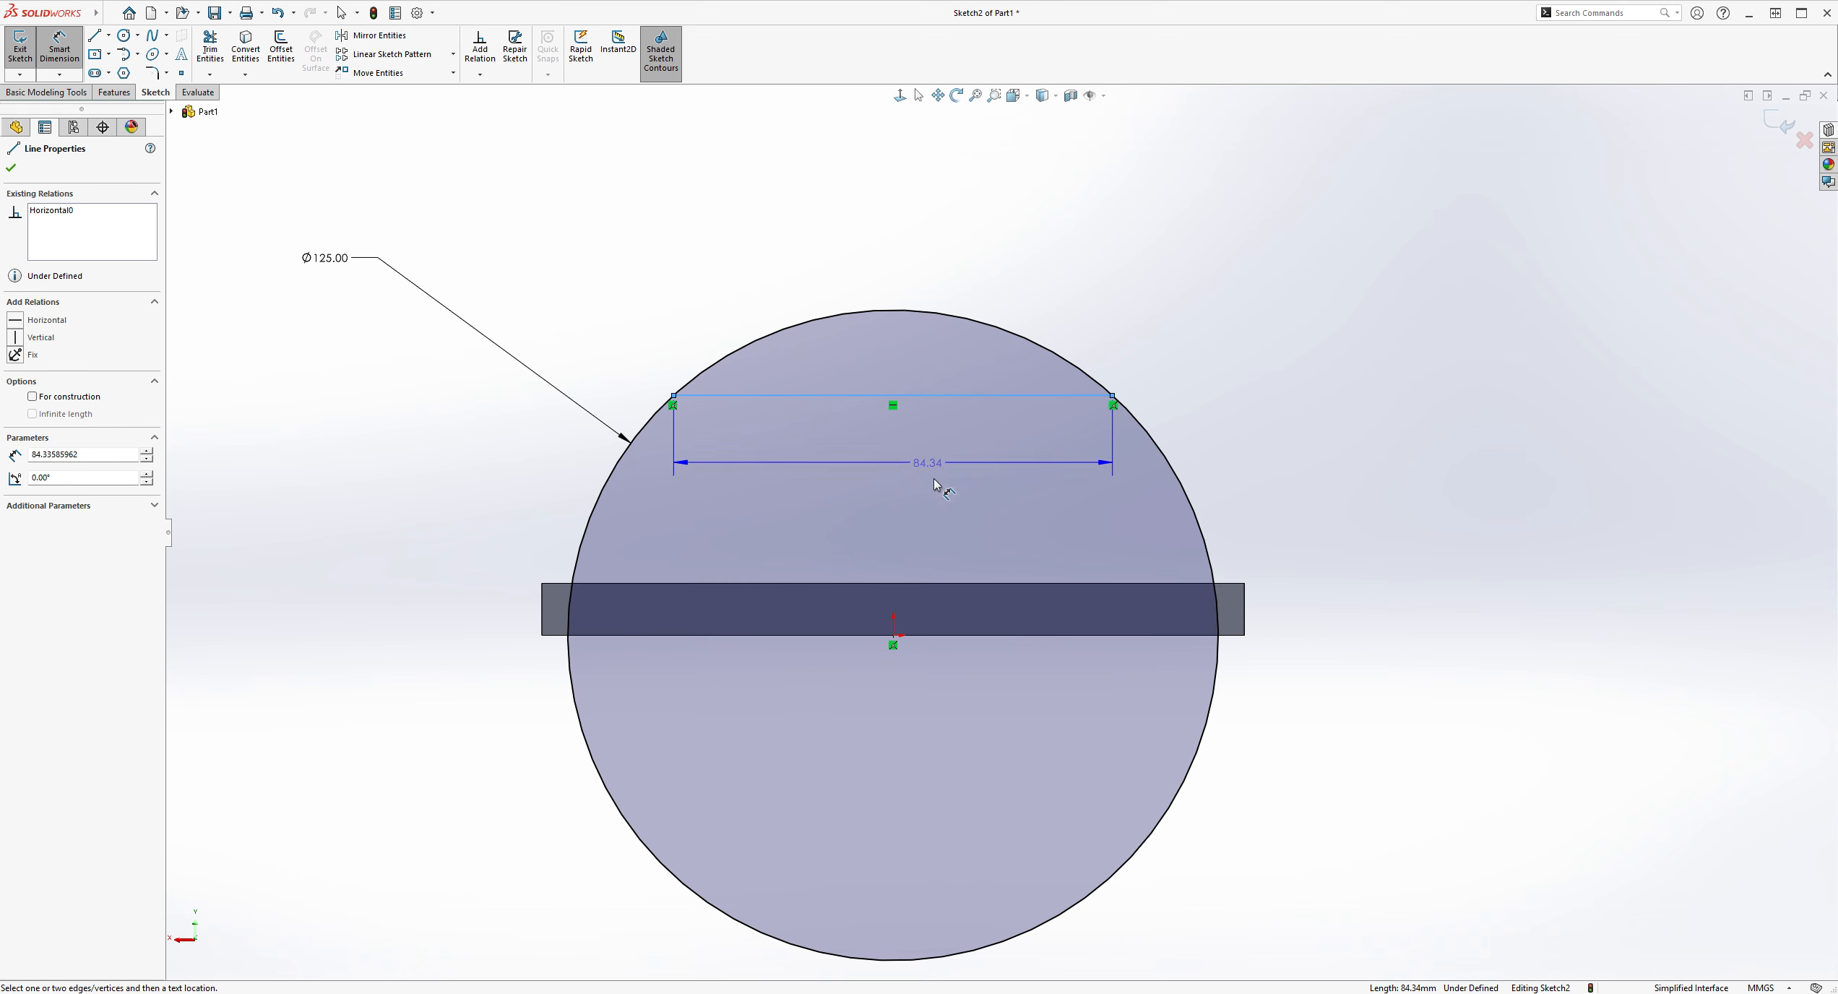
pyautogui.click(894, 637)
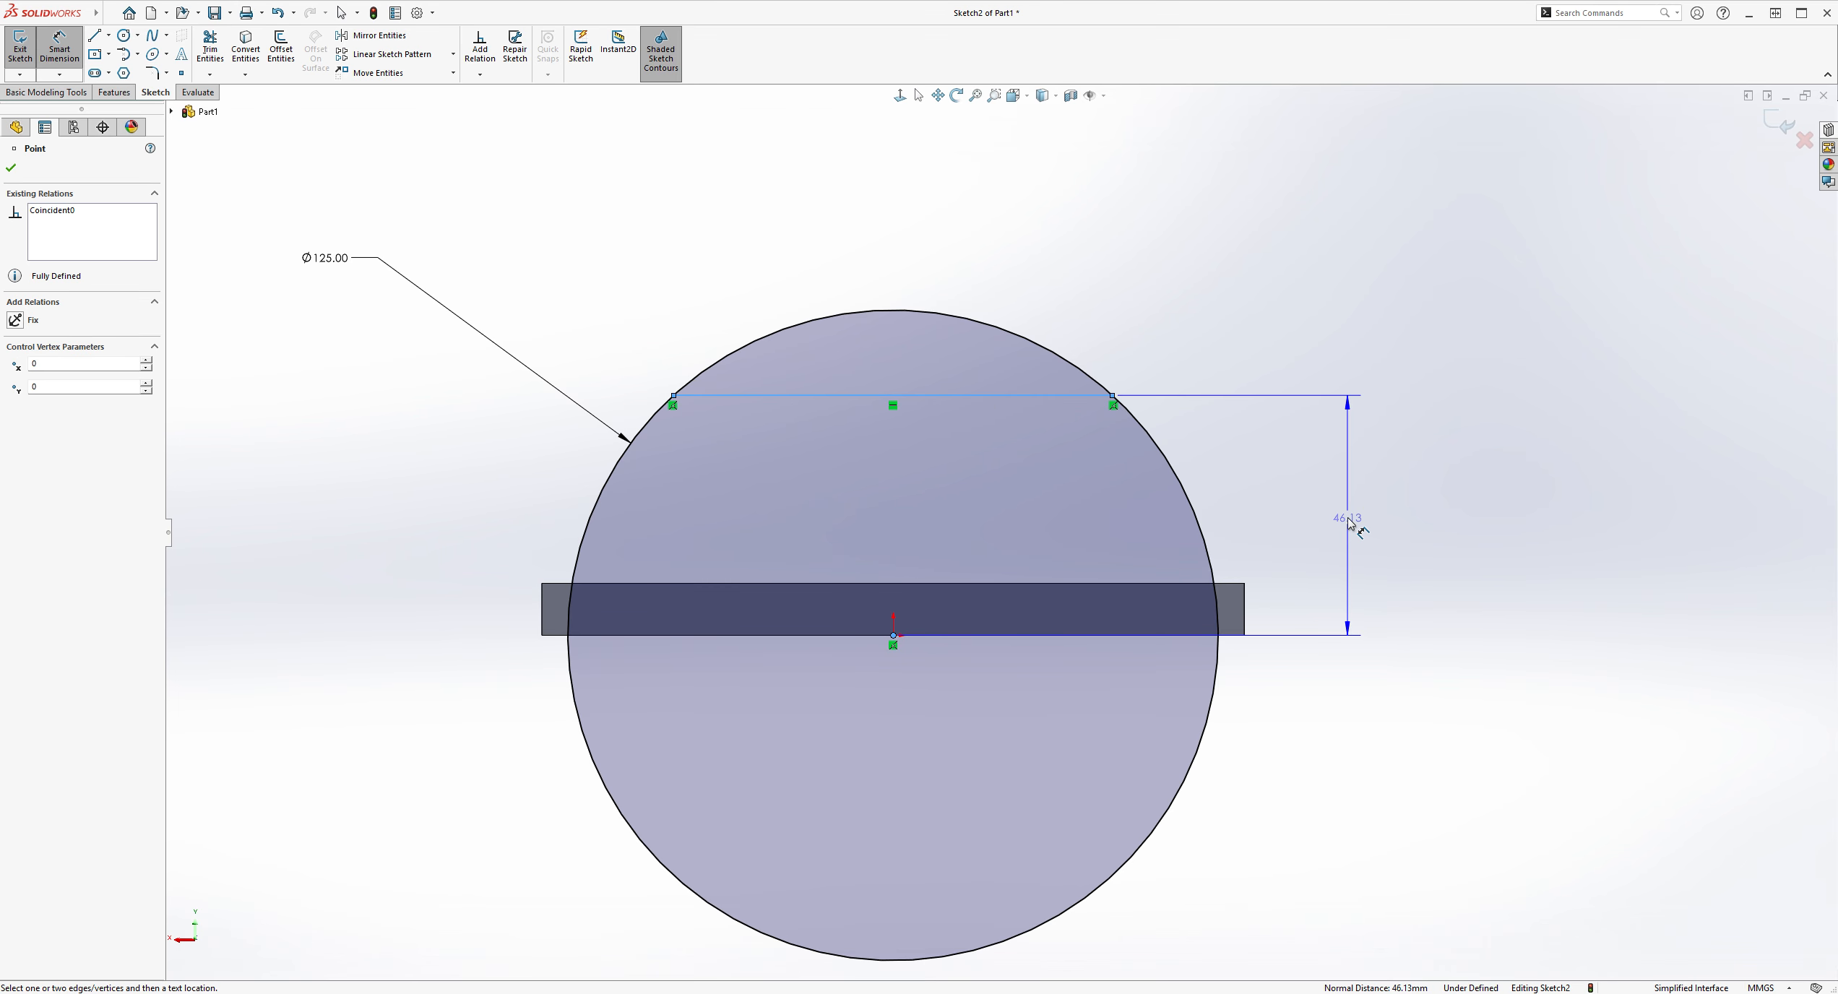
pyautogui.click(1348, 522)
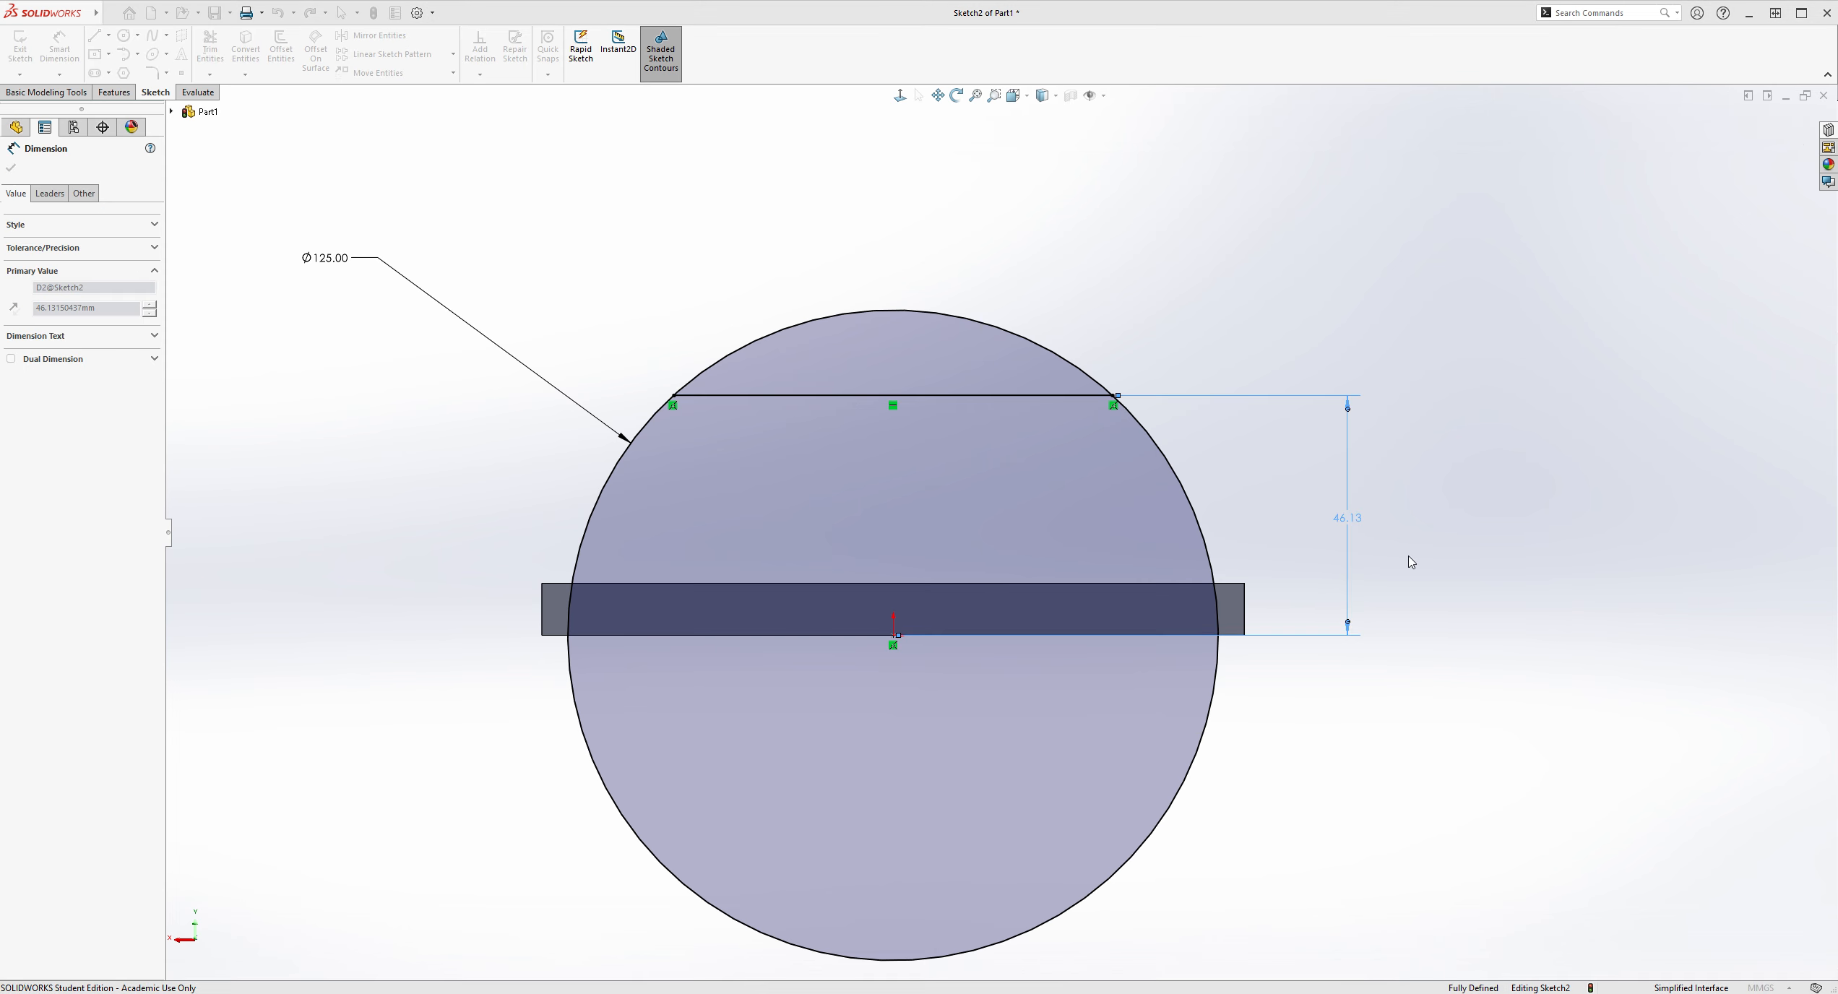
pyautogui.write('60')
pyautogui.press('Return')
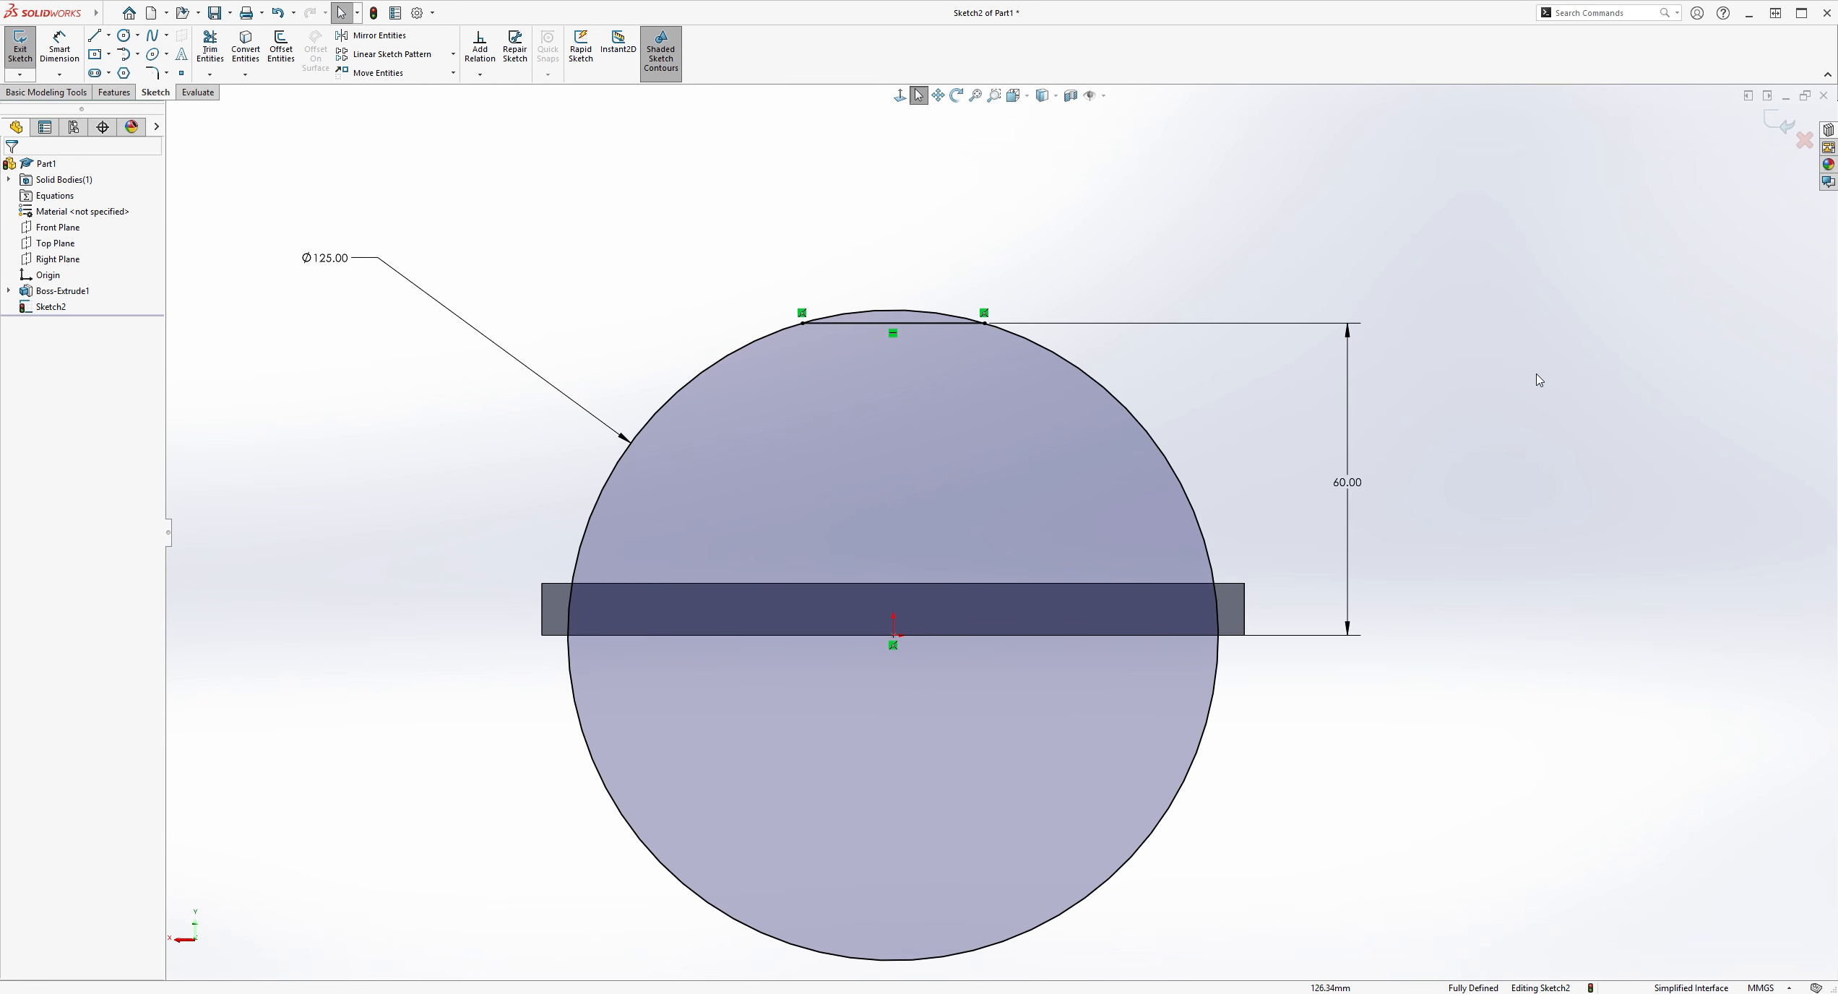
pyautogui.click(94, 35)
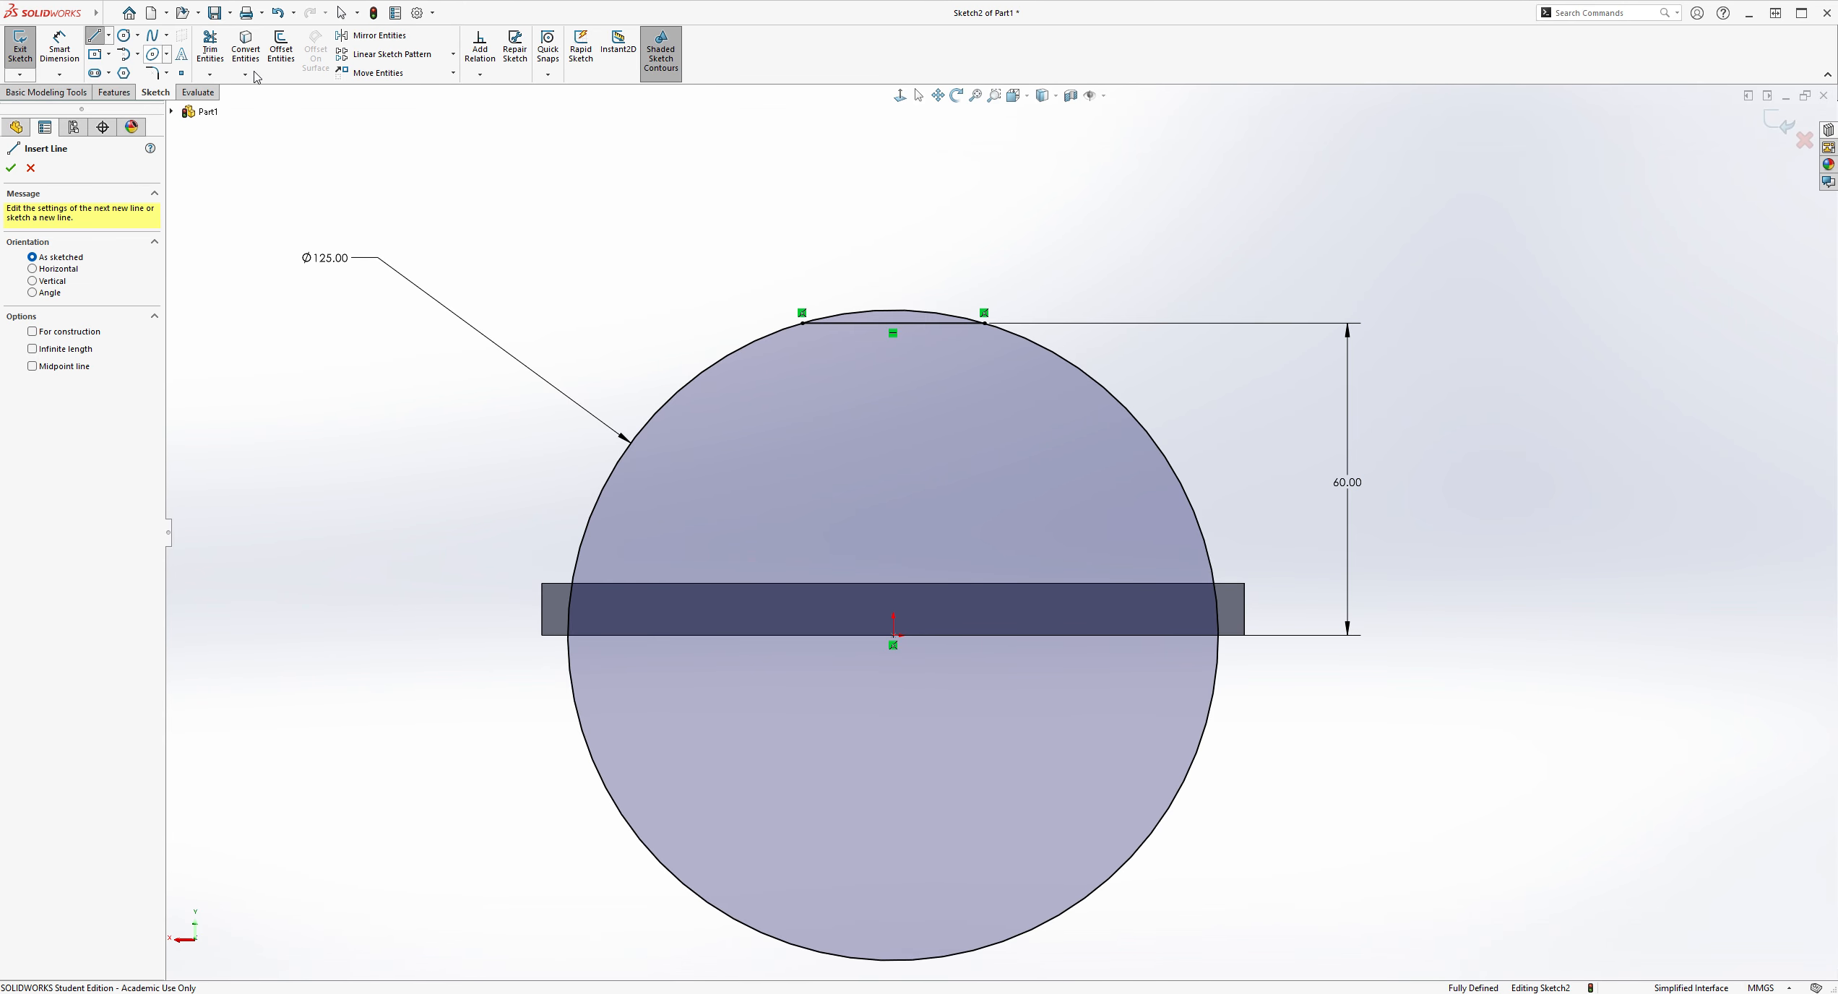
pyautogui.scroll(-3, 1207, 546)
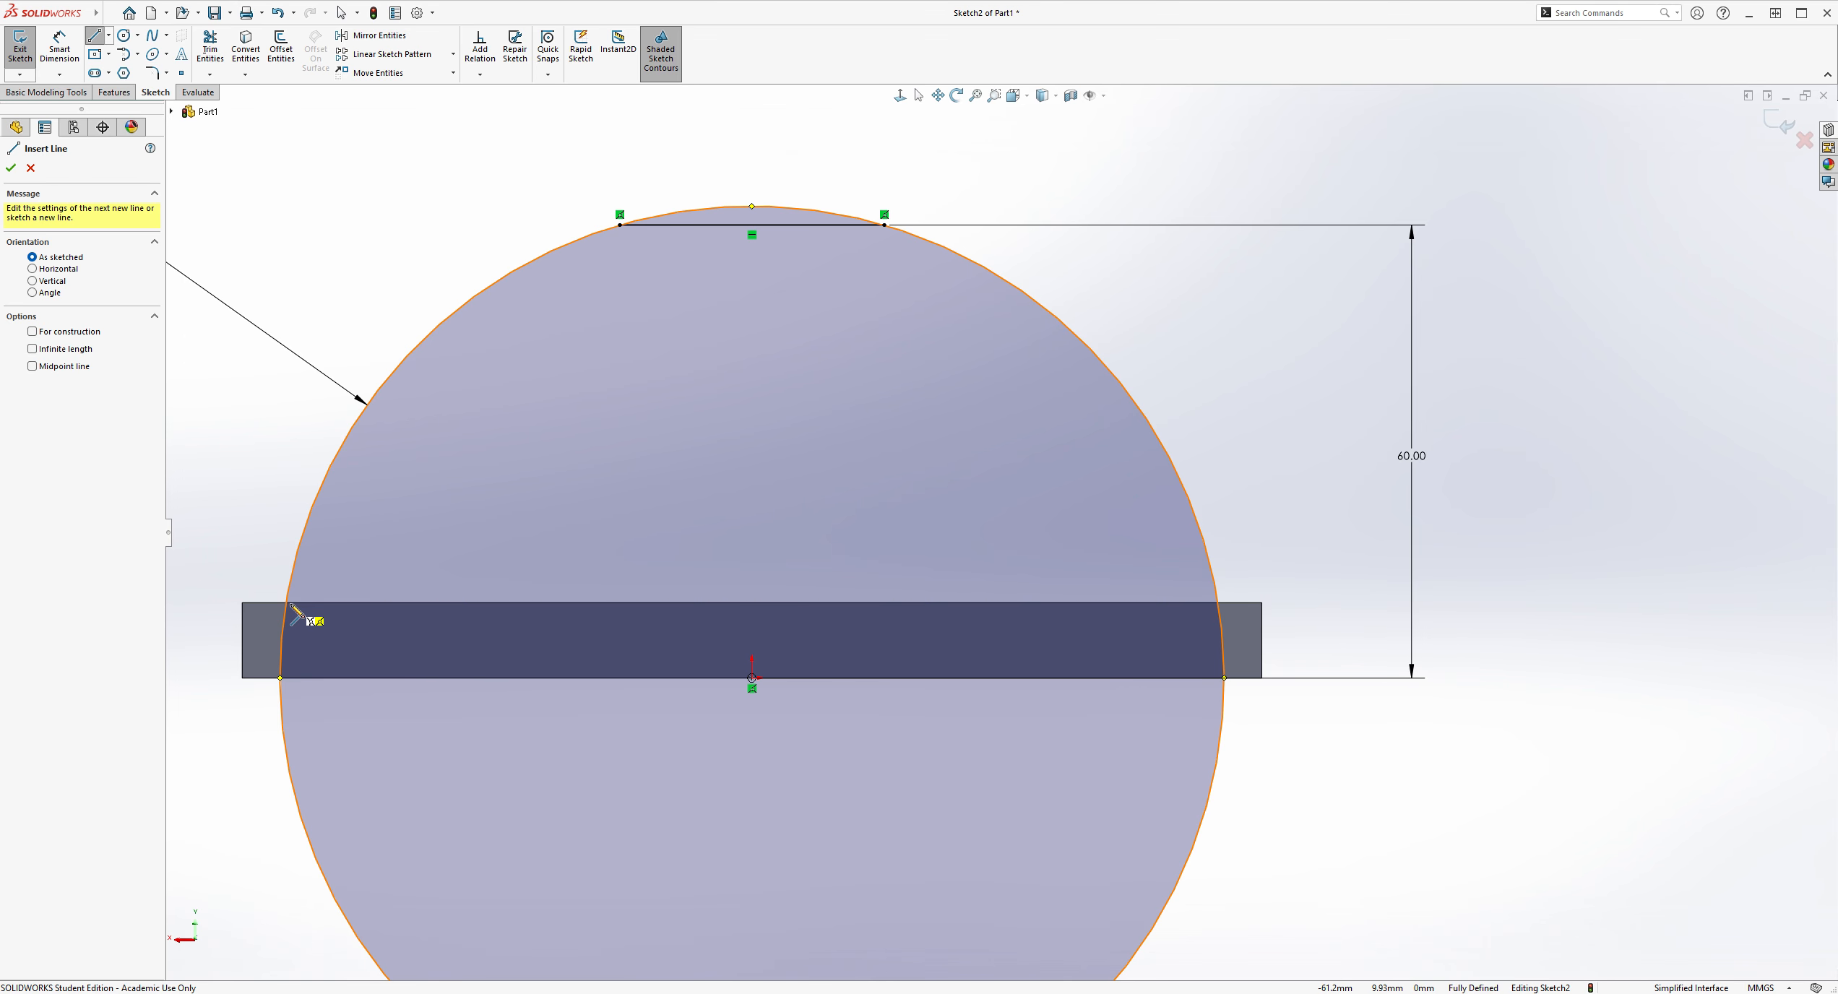
pyautogui.press('Escape')
pyautogui.press('Escape')
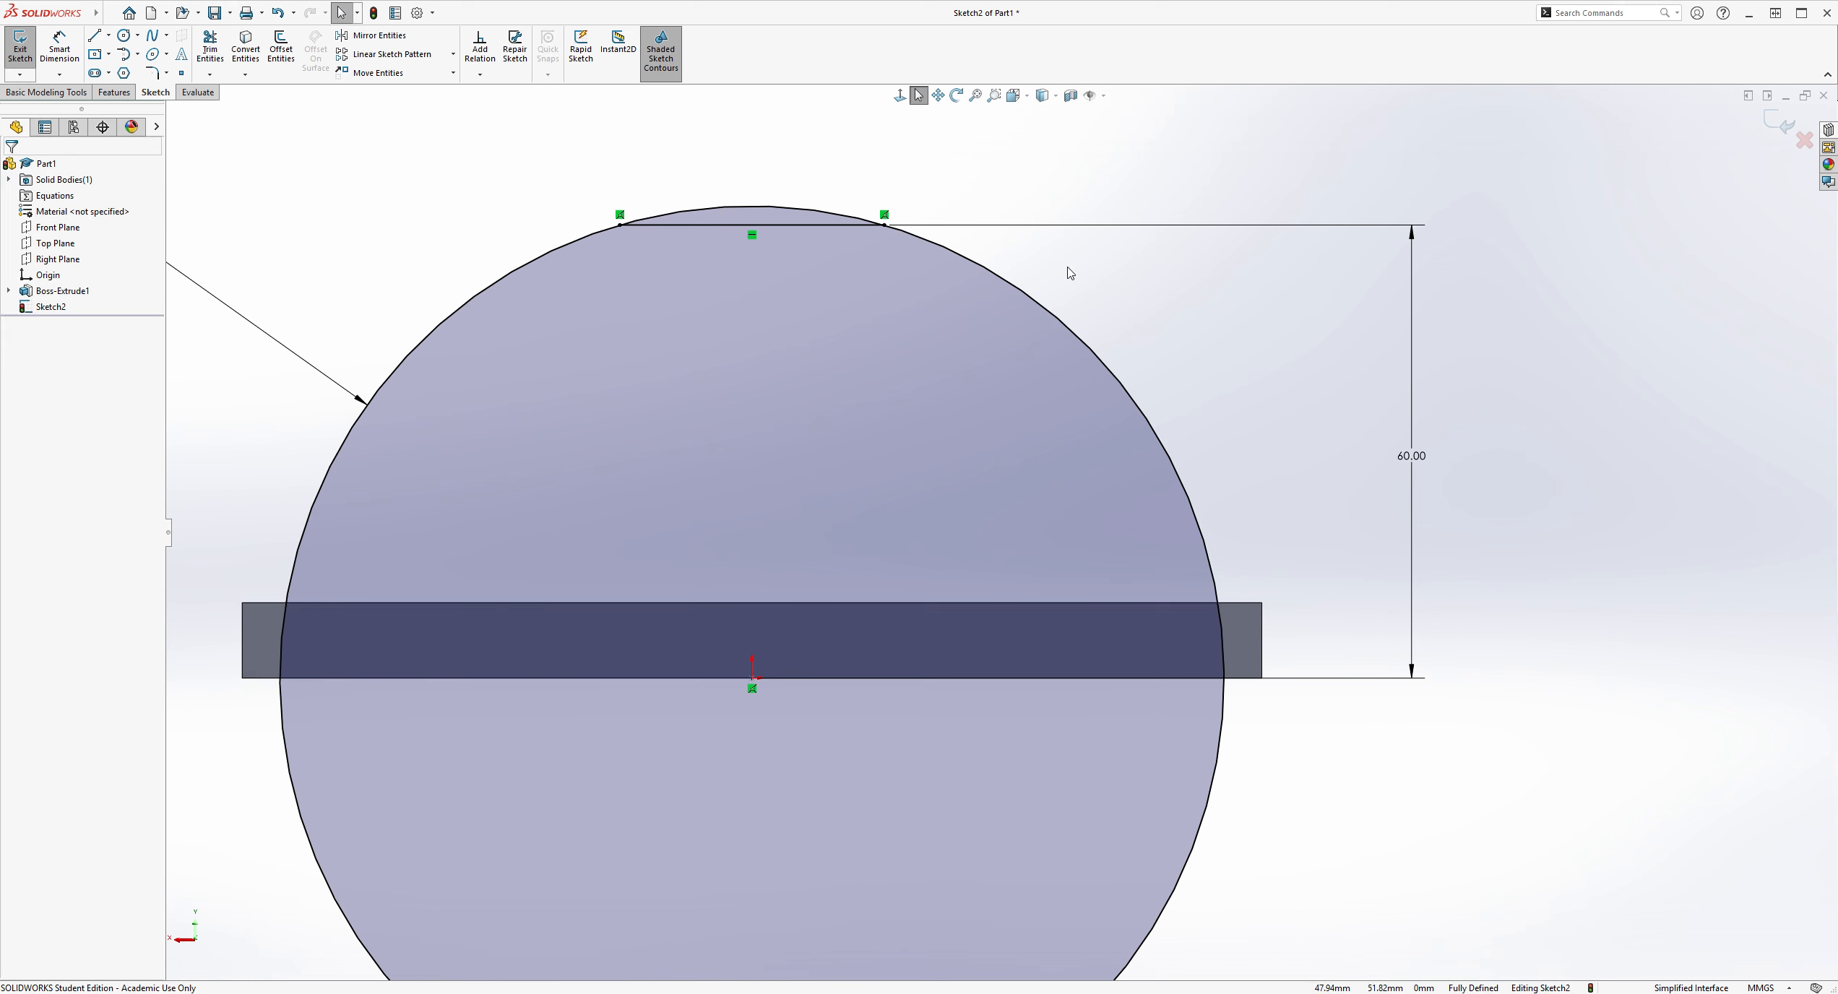
# Step: Convert the upper edge of the plate's side face into a sketch line with Convert Entities
pyautogui.click(245, 50)
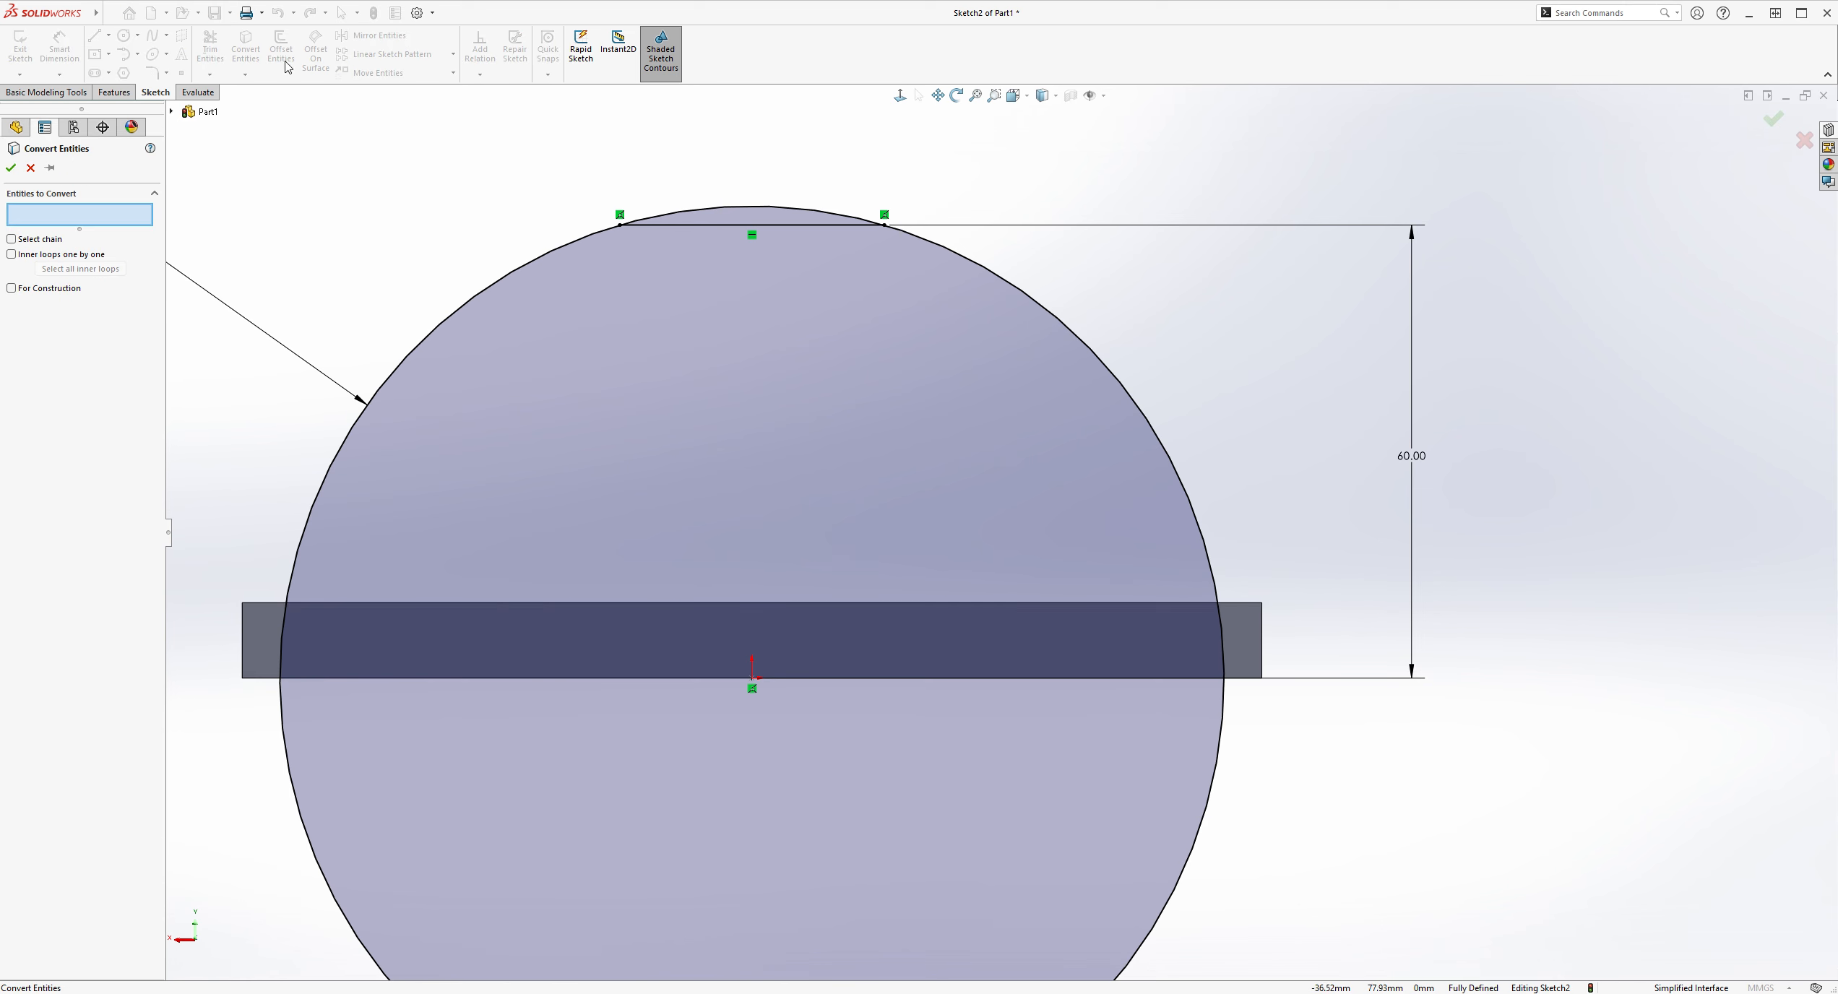
pyautogui.click(590, 603)
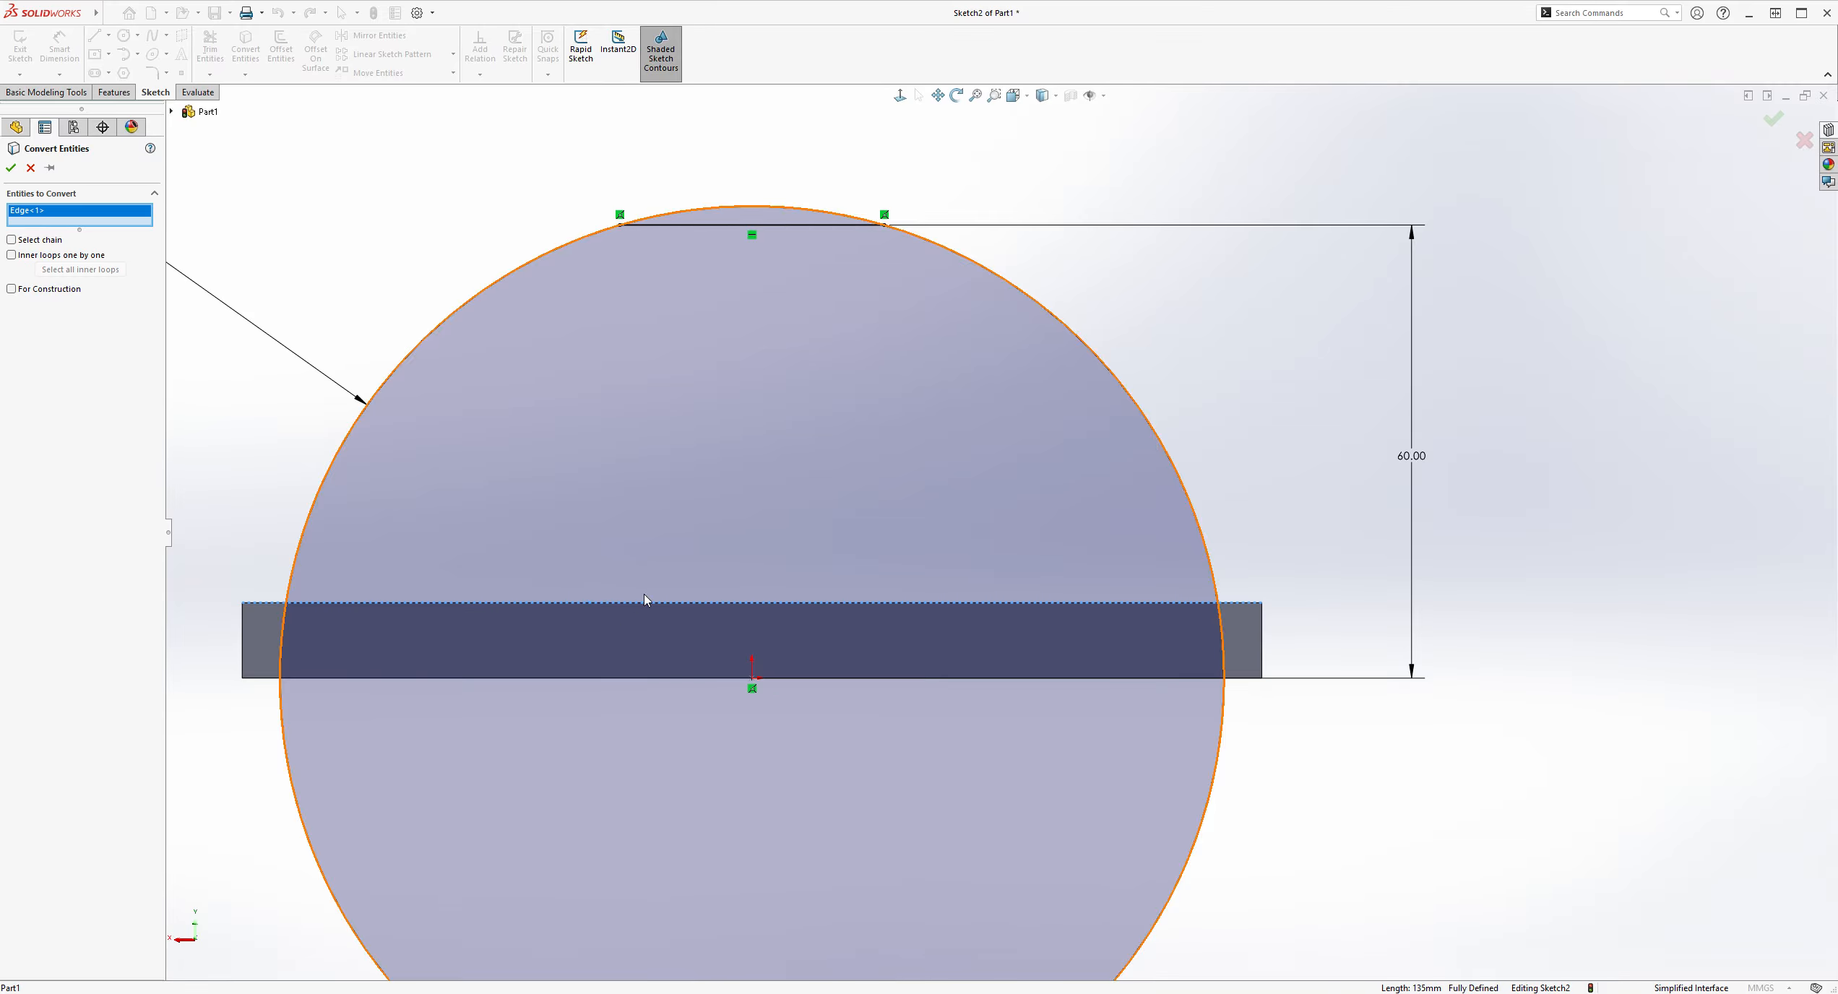
pyautogui.click(11, 168)
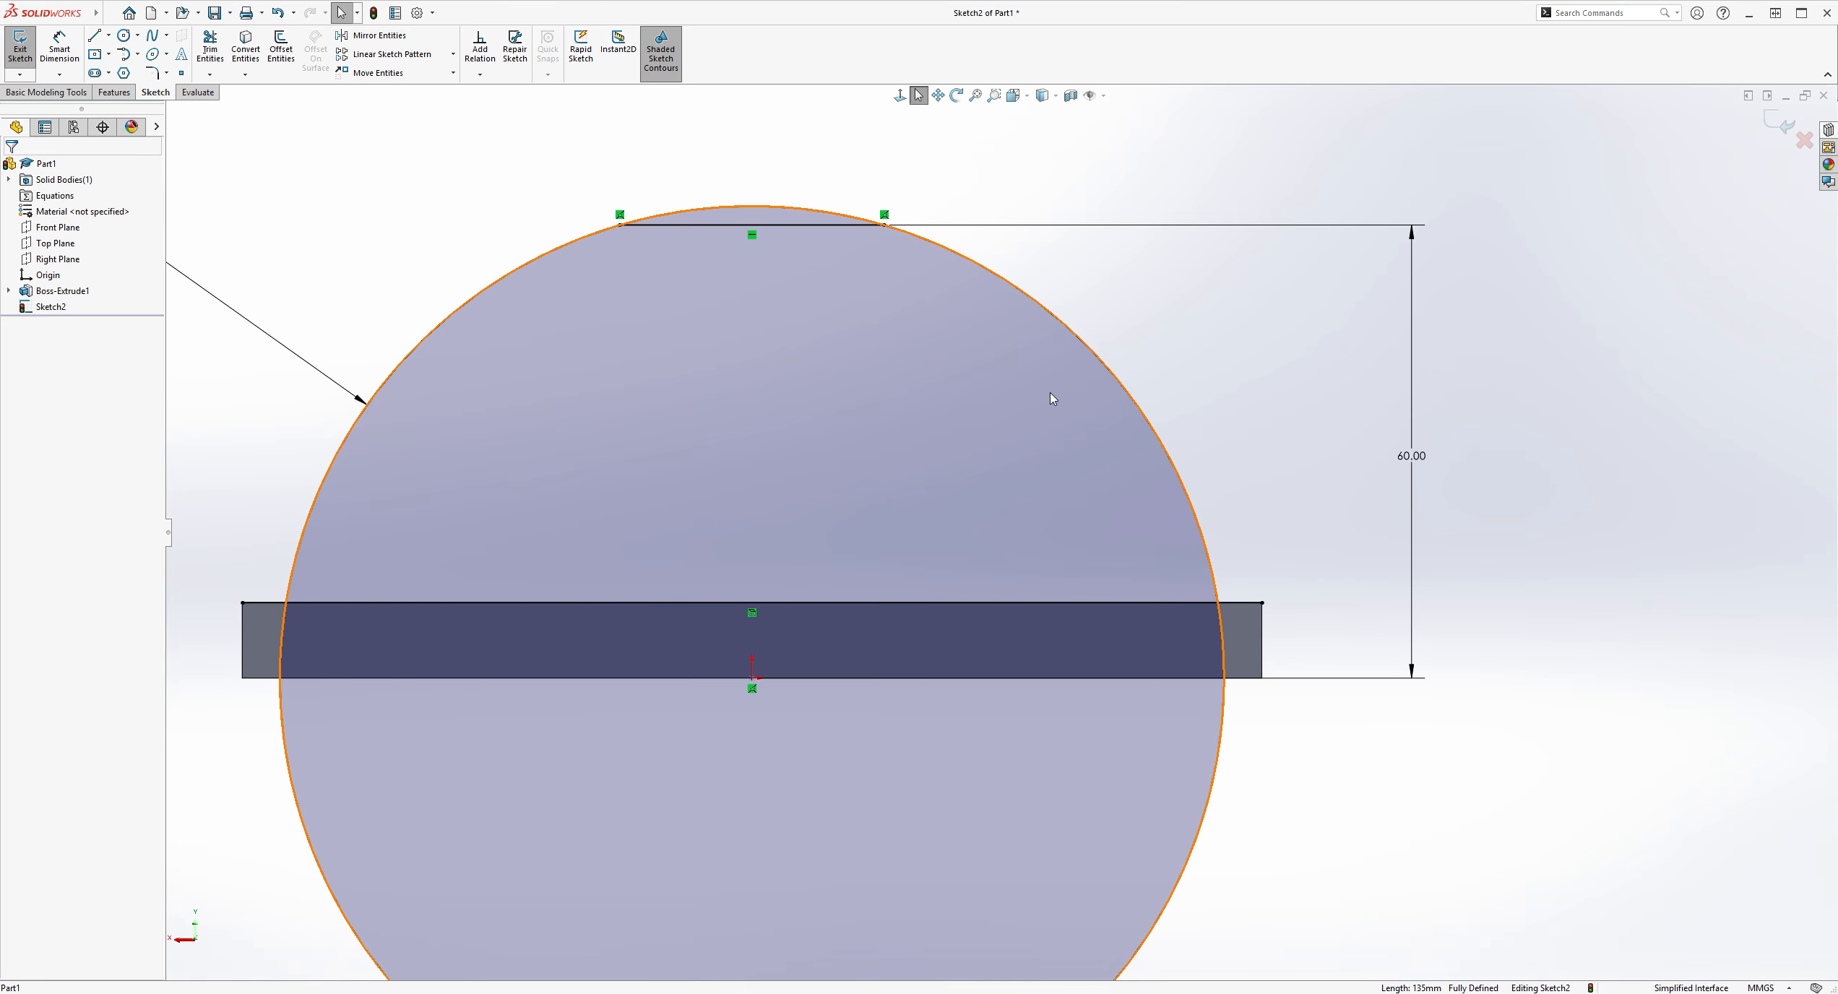
# Step: Power trim the arc segment of the circle above the horizontal chord
pyautogui.press('f')
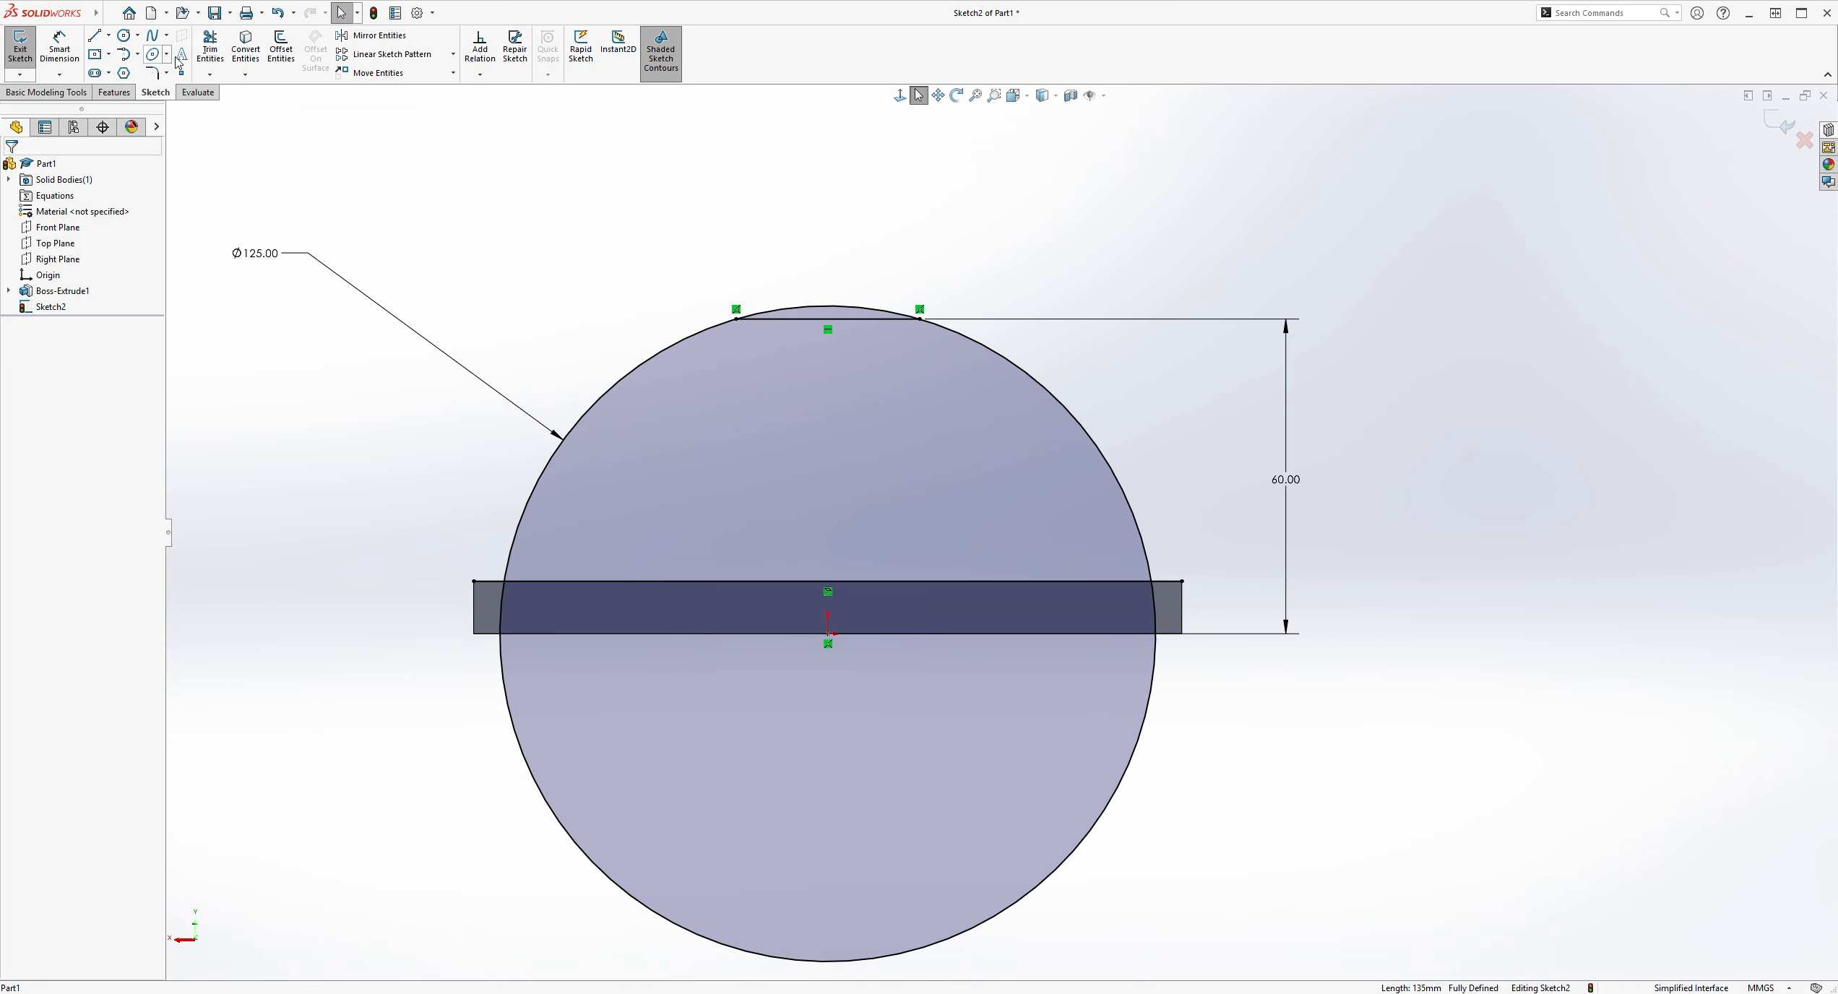
pyautogui.click(210, 50)
pyautogui.scroll(-2, 932, 318)
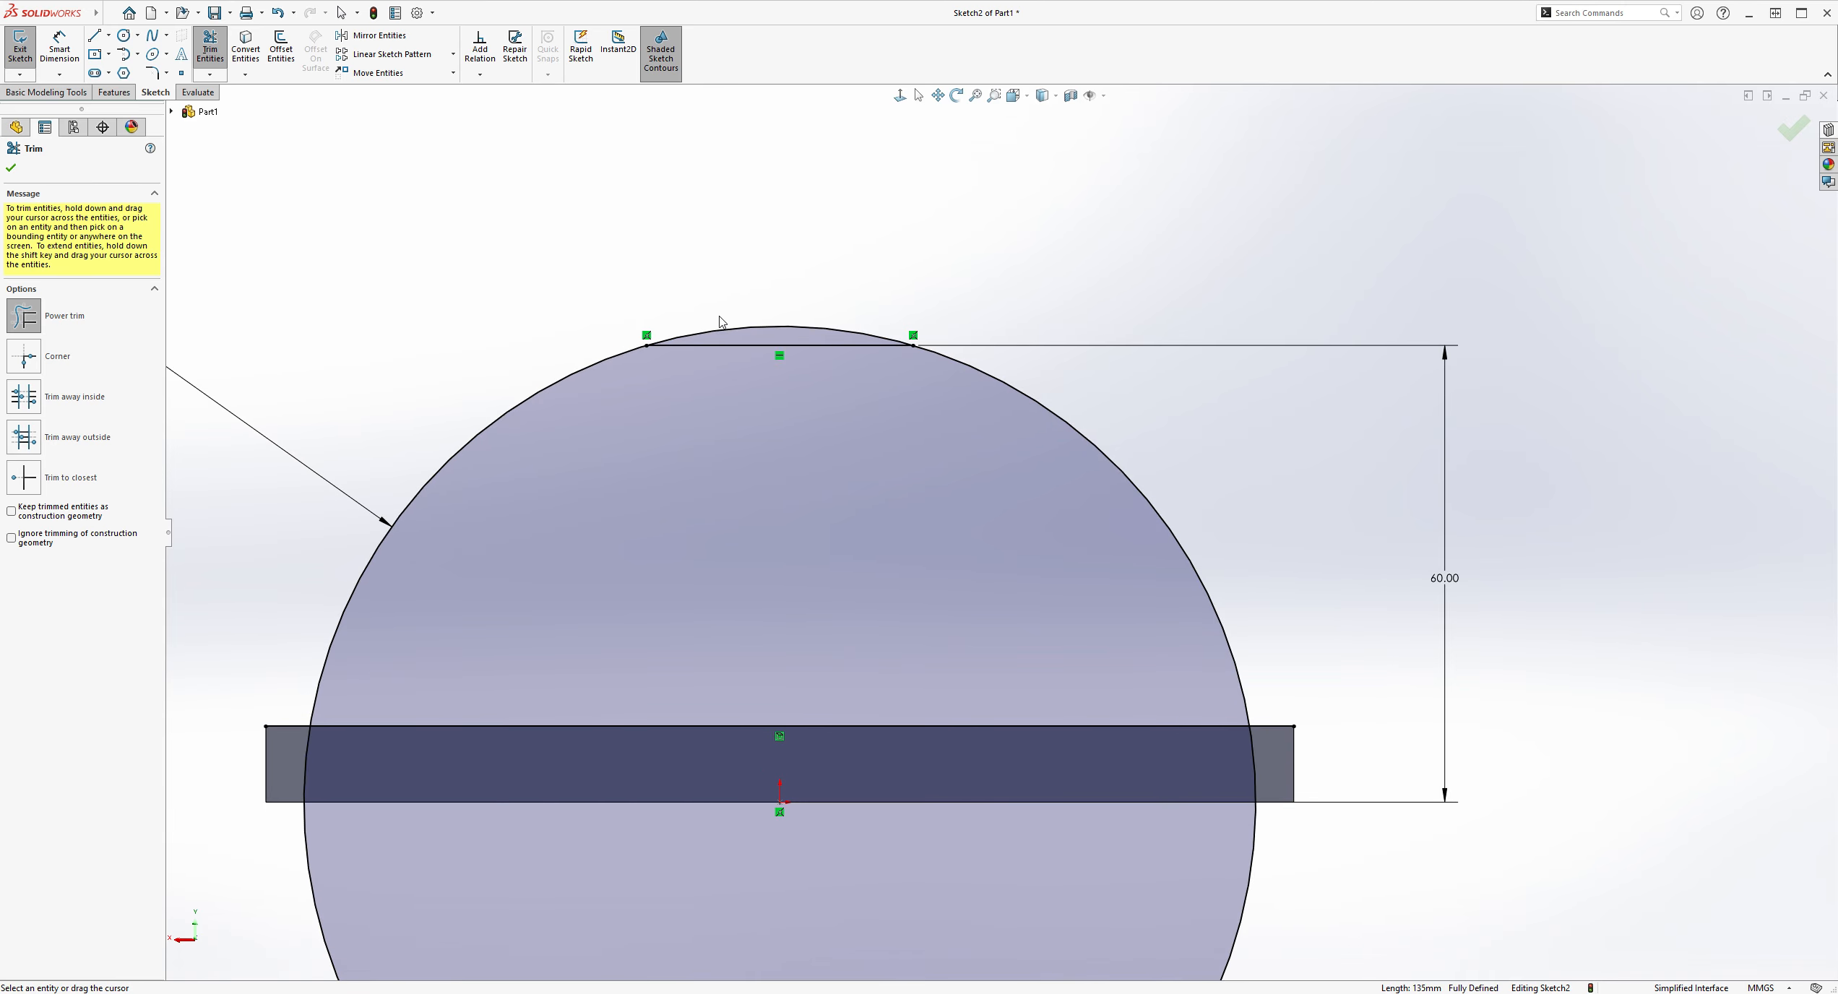
pyautogui.moveTo(726, 324); pyautogui.dragTo(742, 337)
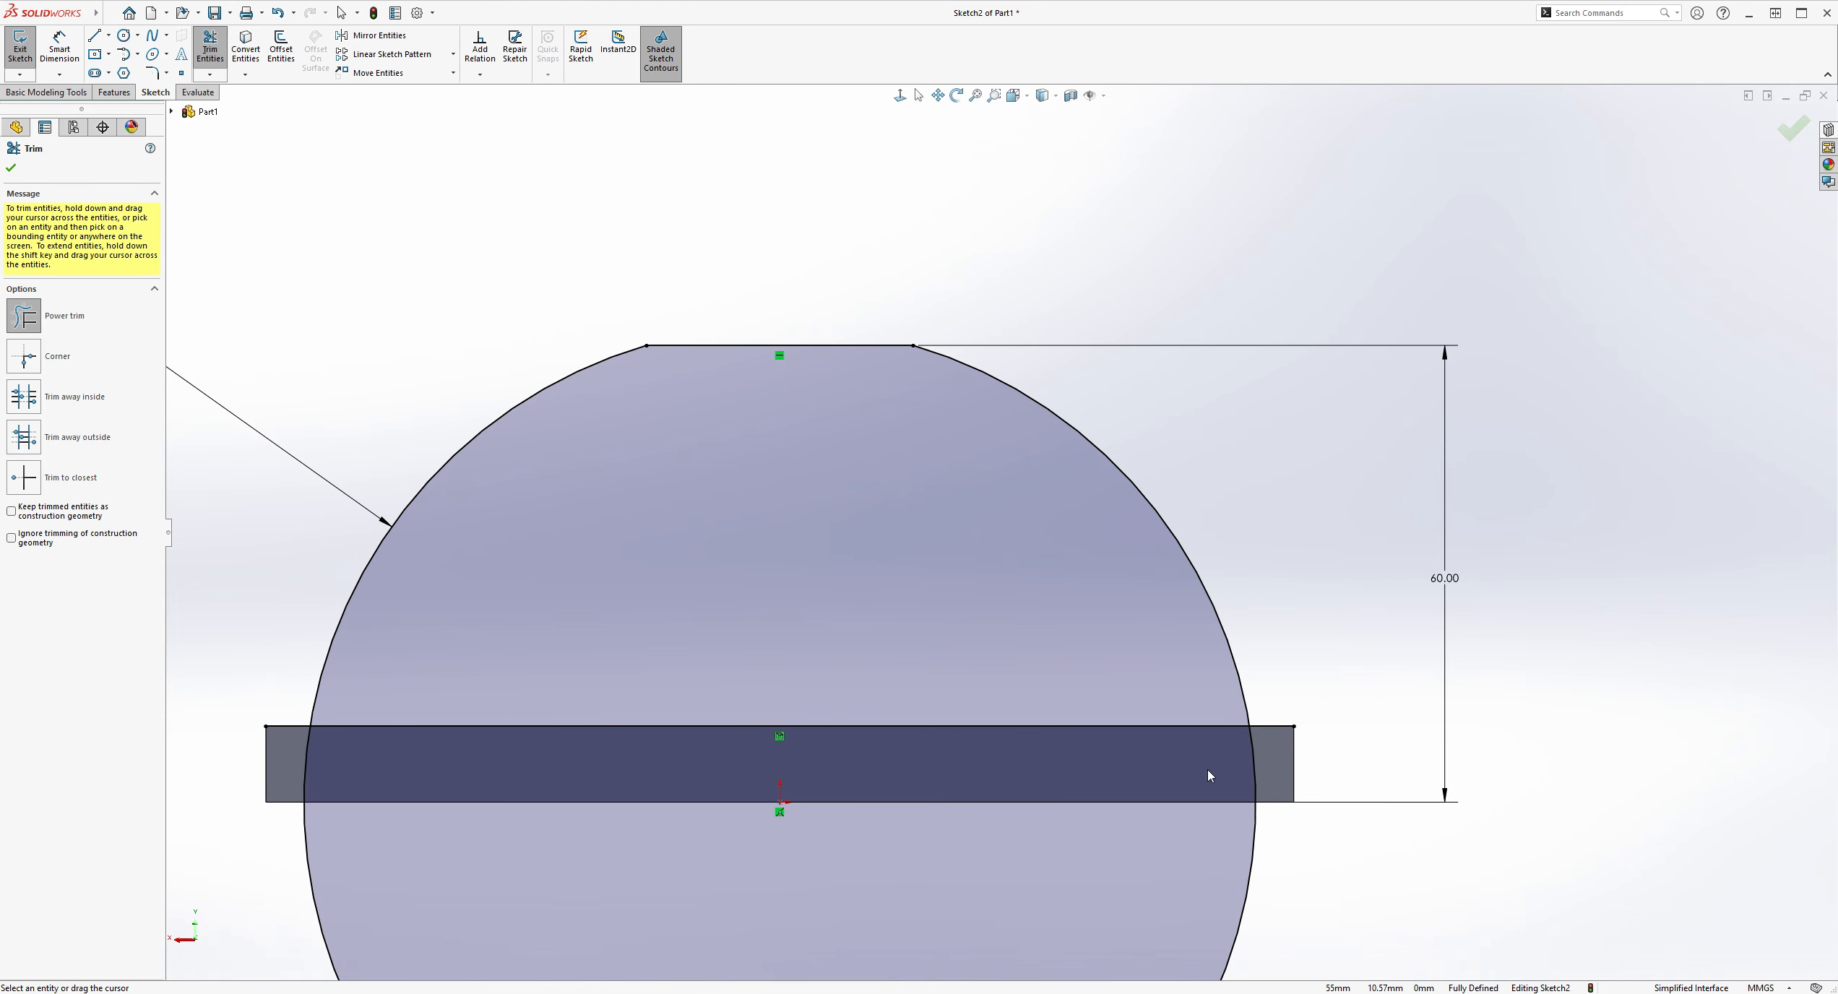
# Step: Power trim the converted line's ends outside the circle and the part of the circle below that line
pyautogui.scroll(2, 1207, 773)
pyautogui.scroll(-6, 1108, 596)
pyautogui.moveTo(1159, 555); pyautogui.dragTo(1163, 571)
pyautogui.scroll(7, 1184, 613)
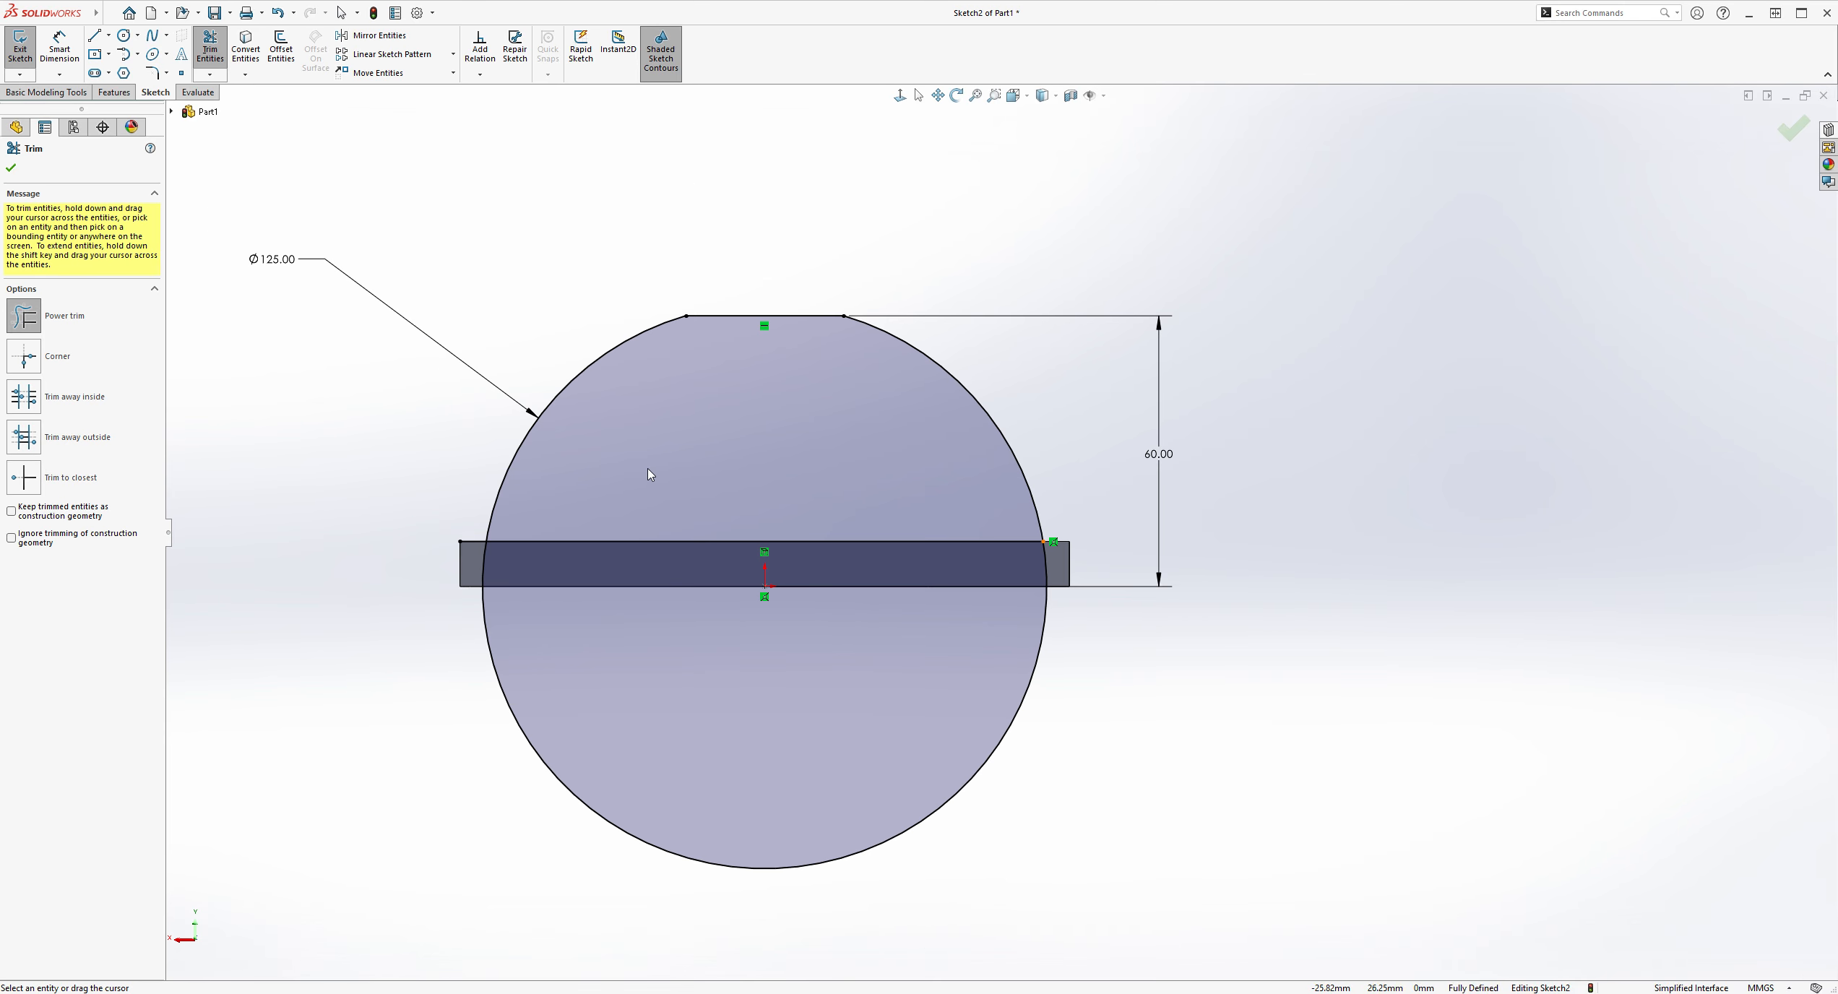
pyautogui.scroll(-4, 599, 506)
pyautogui.moveTo(298, 626); pyautogui.dragTo(300, 645)
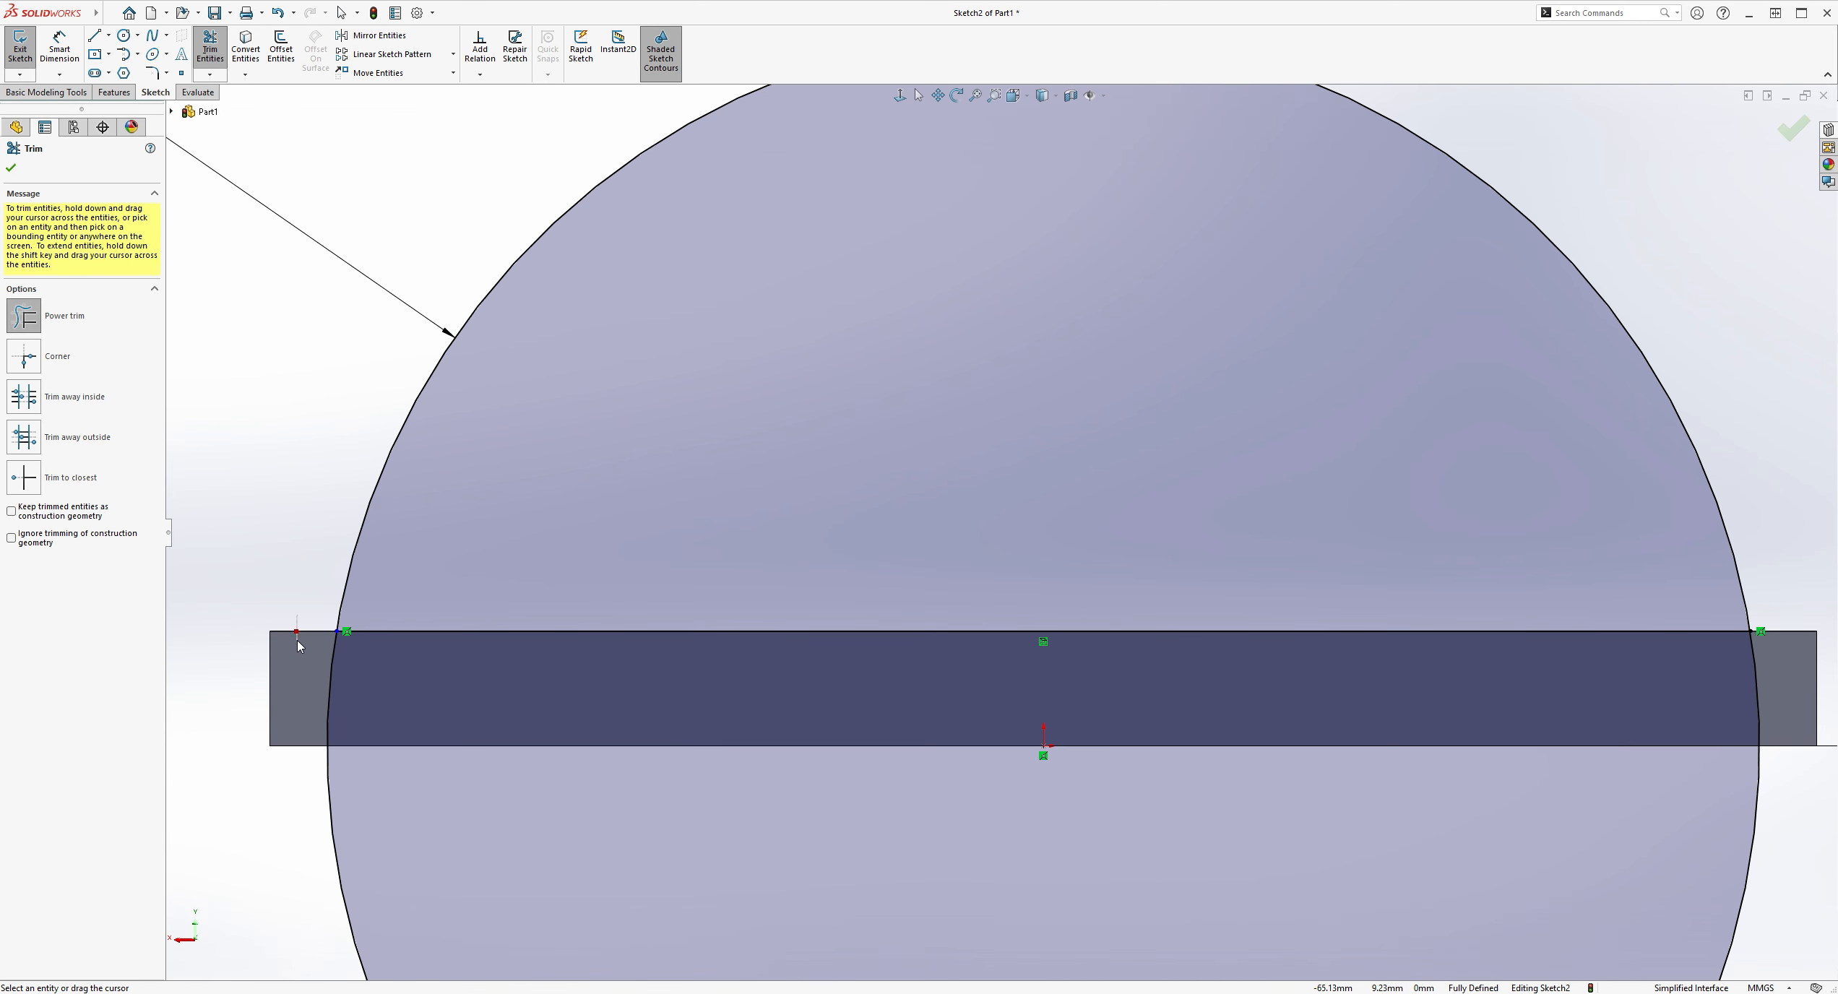
pyautogui.scroll(5, 1401, 740)
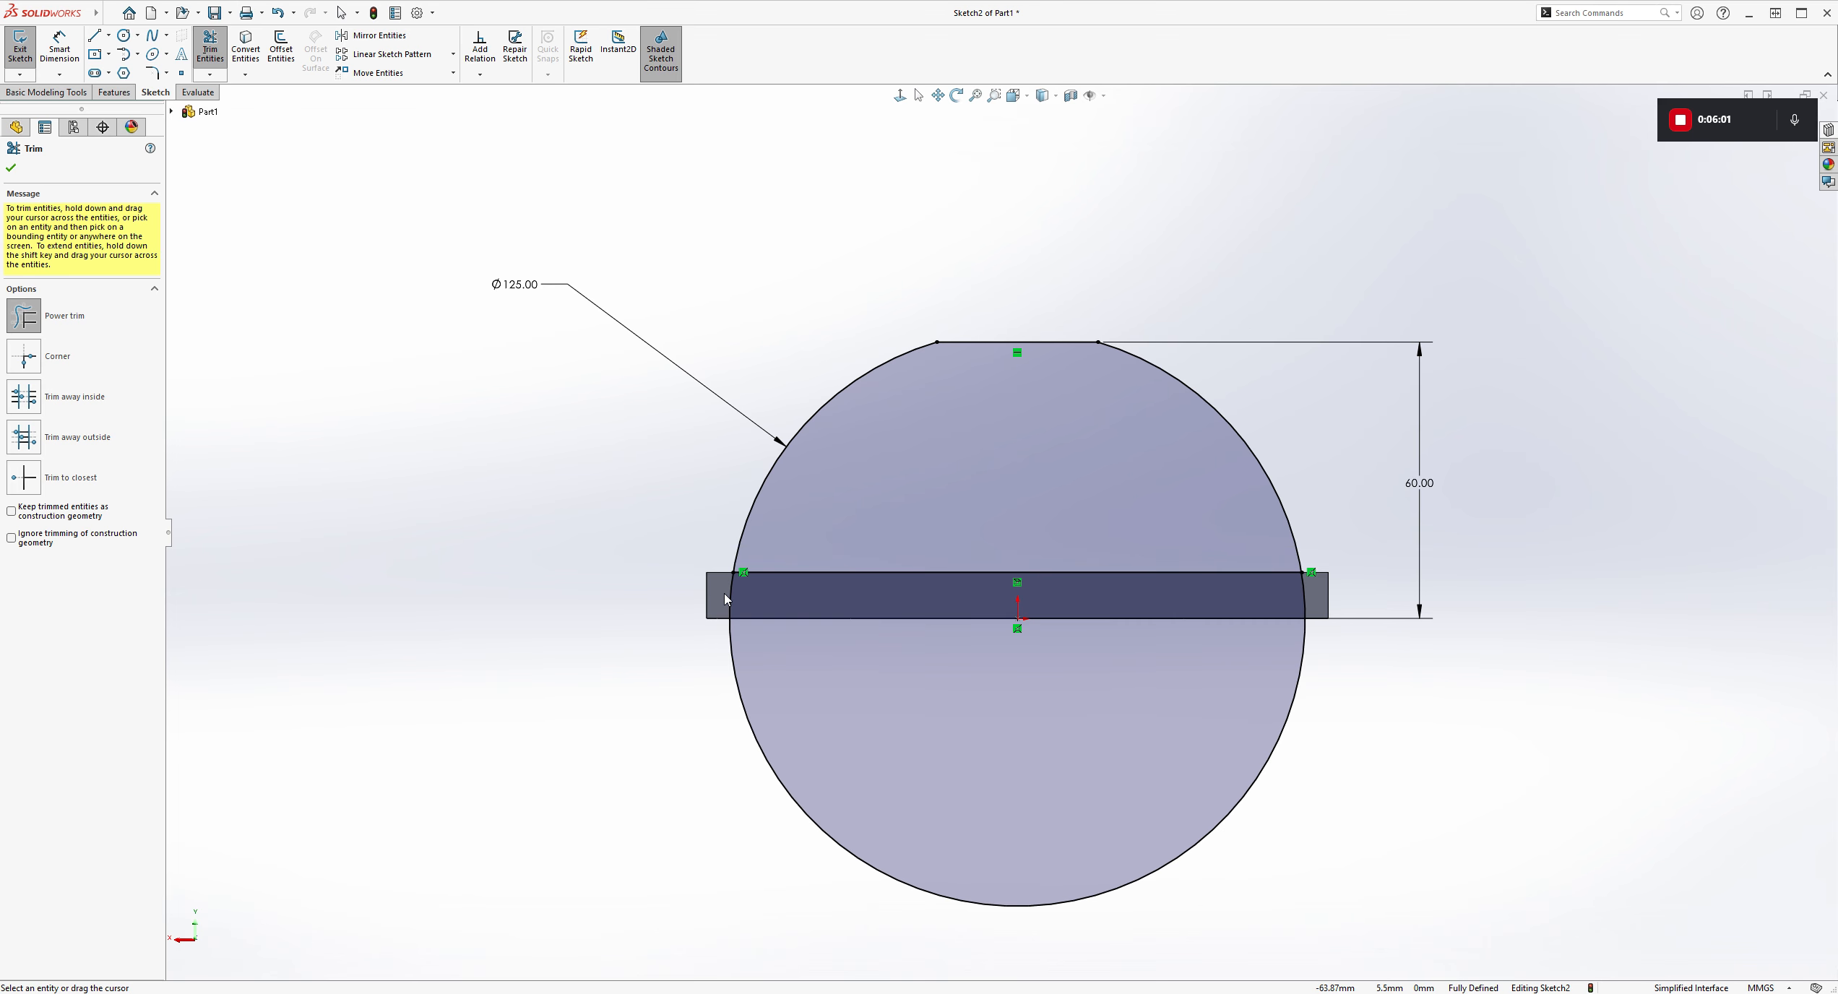
pyautogui.moveTo(728, 594); pyautogui.dragTo(927, 624)
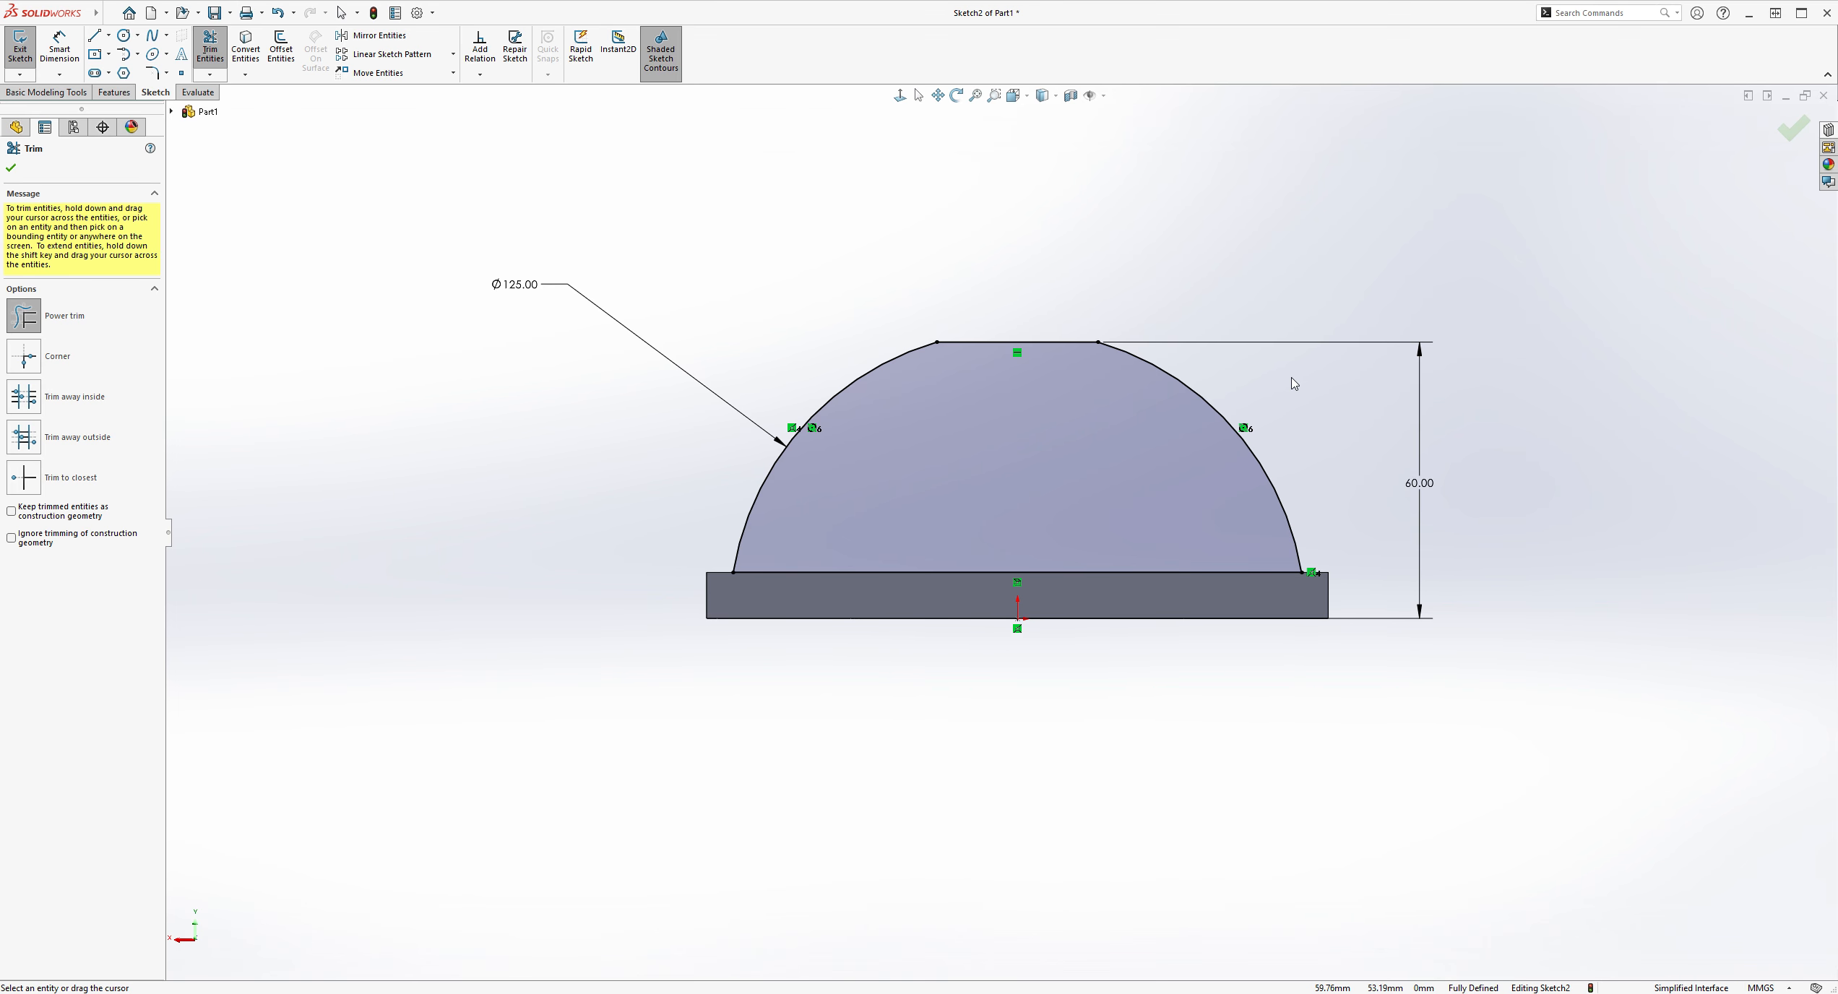
# Step: Draw a vertical centerline about 101 mm long upward from the origin, through the domed profile
pyautogui.scroll(2, 1296, 407)
pyautogui.scroll(-4, 1182, 526)
pyautogui.scroll(2, 851, 527)
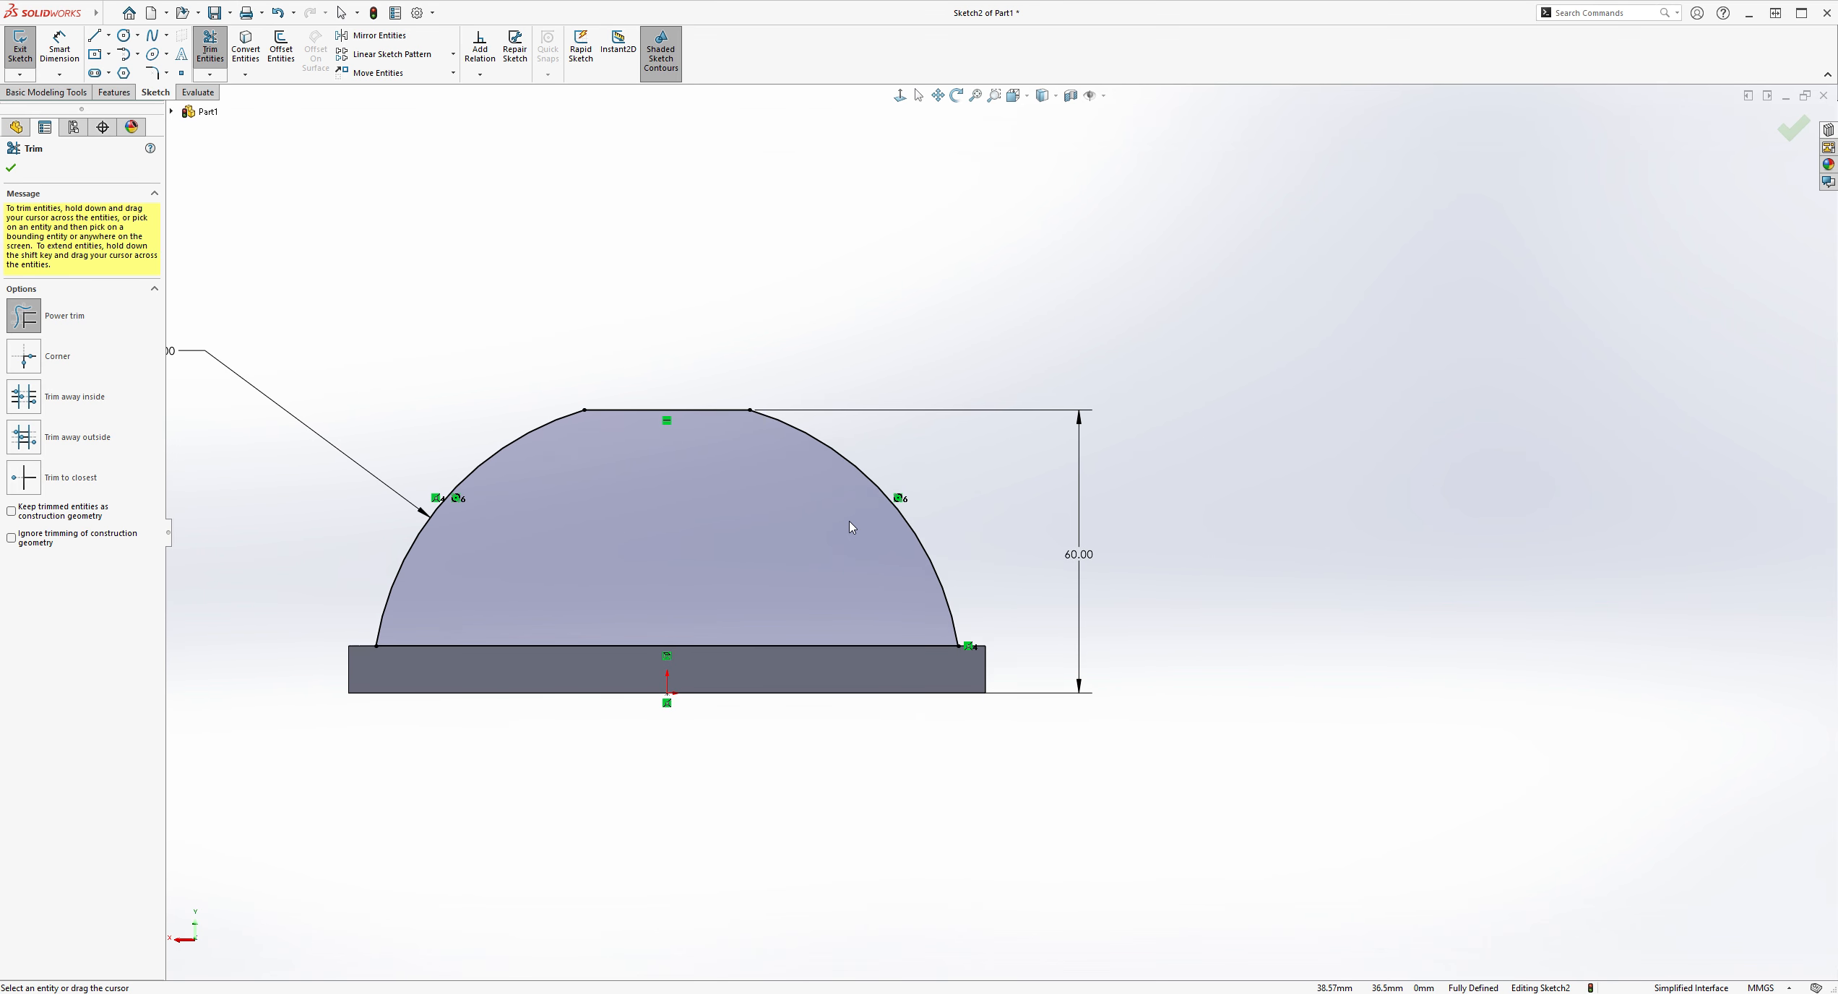
pyautogui.scroll(1, 849, 521)
pyautogui.scroll(-2, 935, 504)
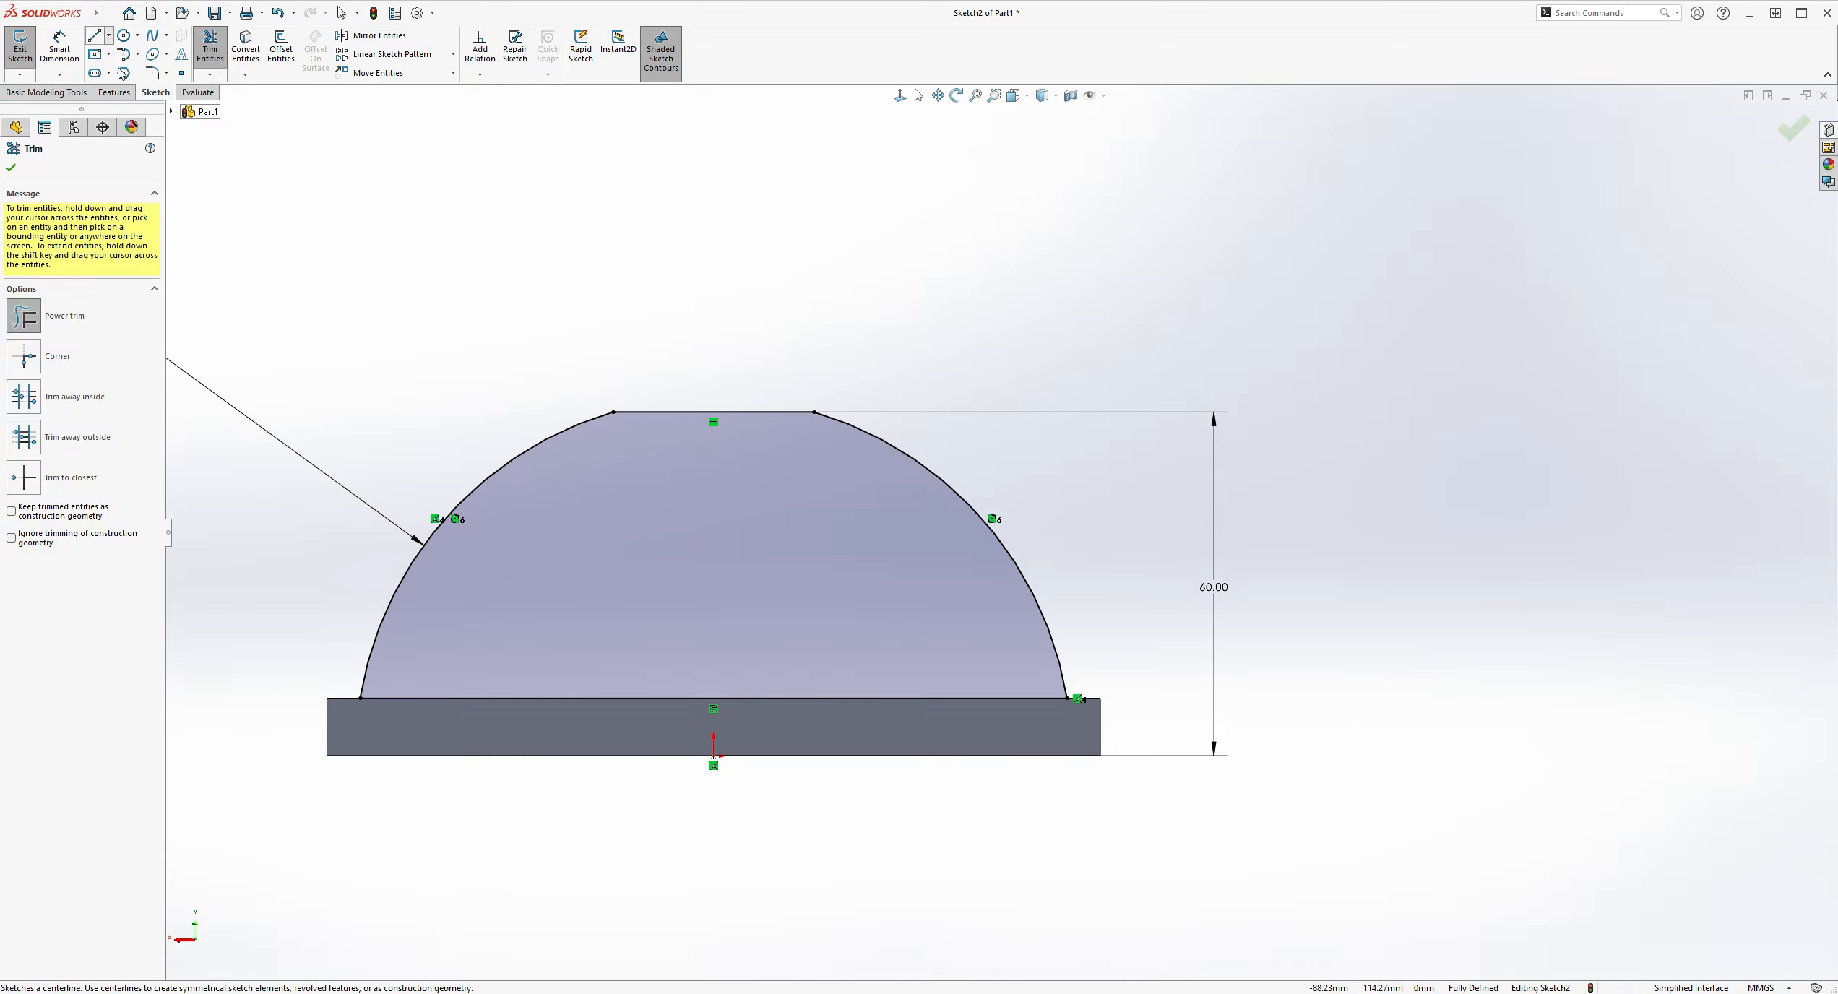
pyautogui.click(100, 36)
pyautogui.click(713, 755)
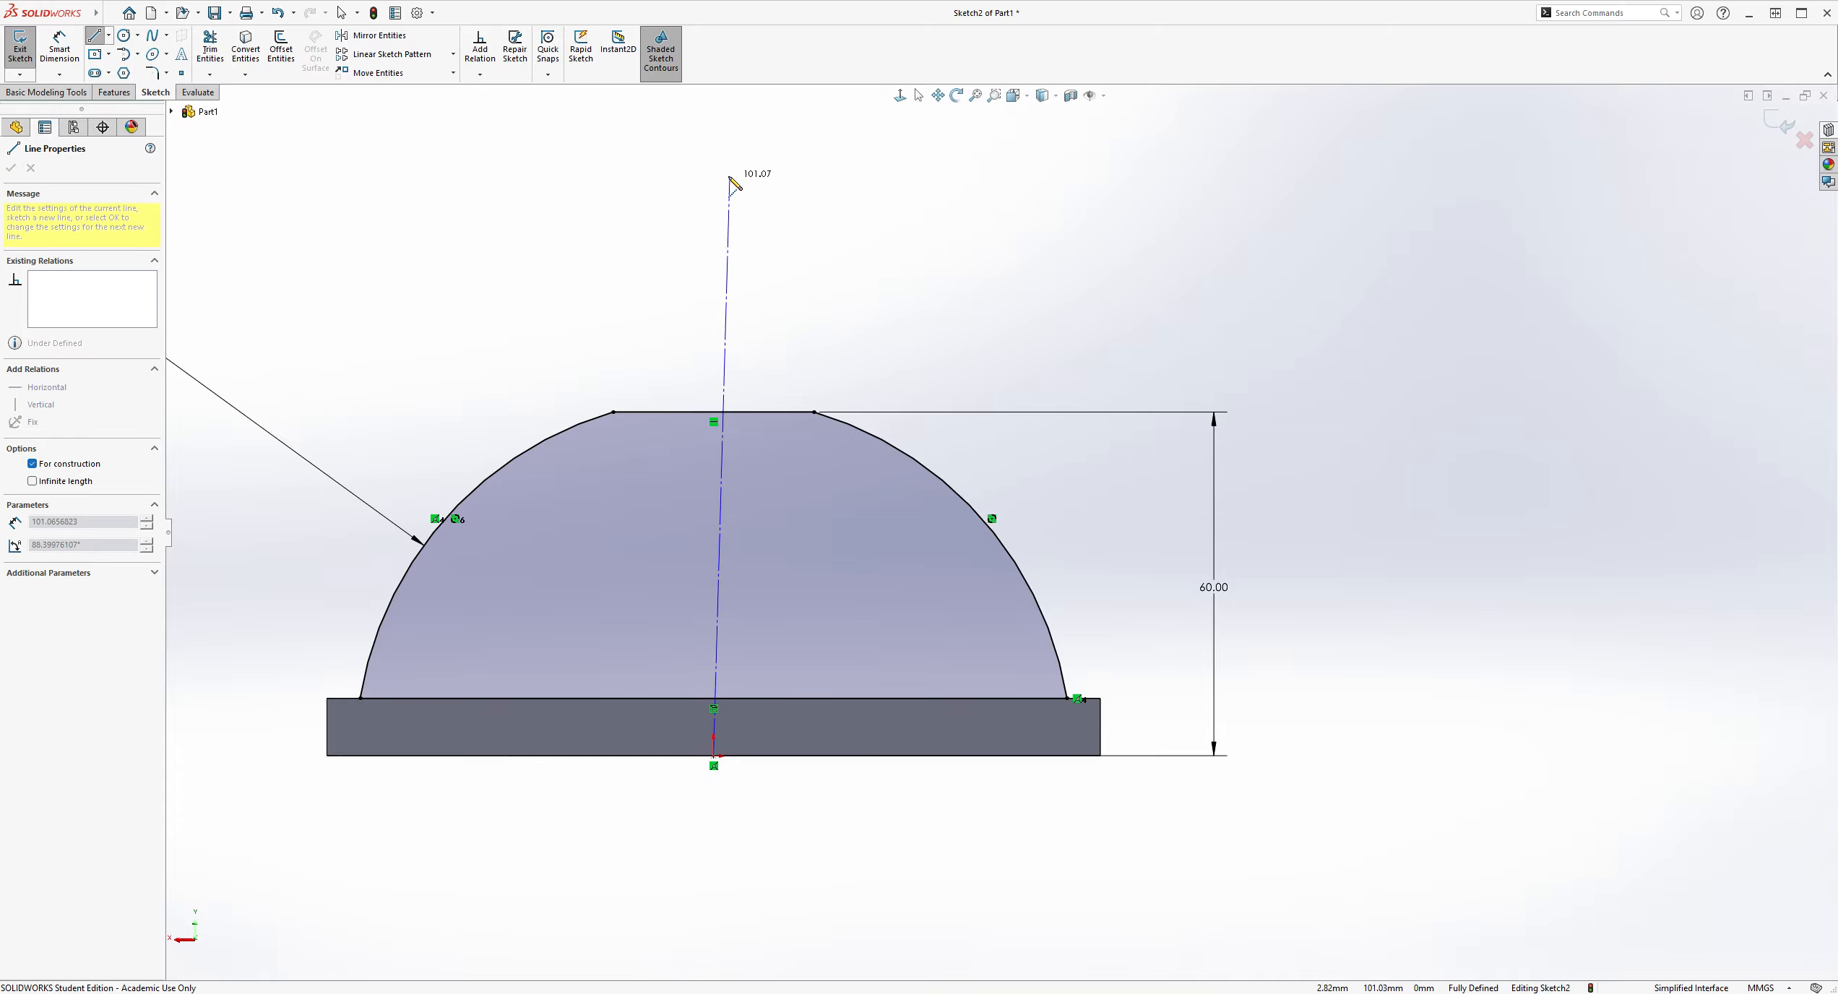
pyautogui.click(714, 176)
pyautogui.press('Escape')
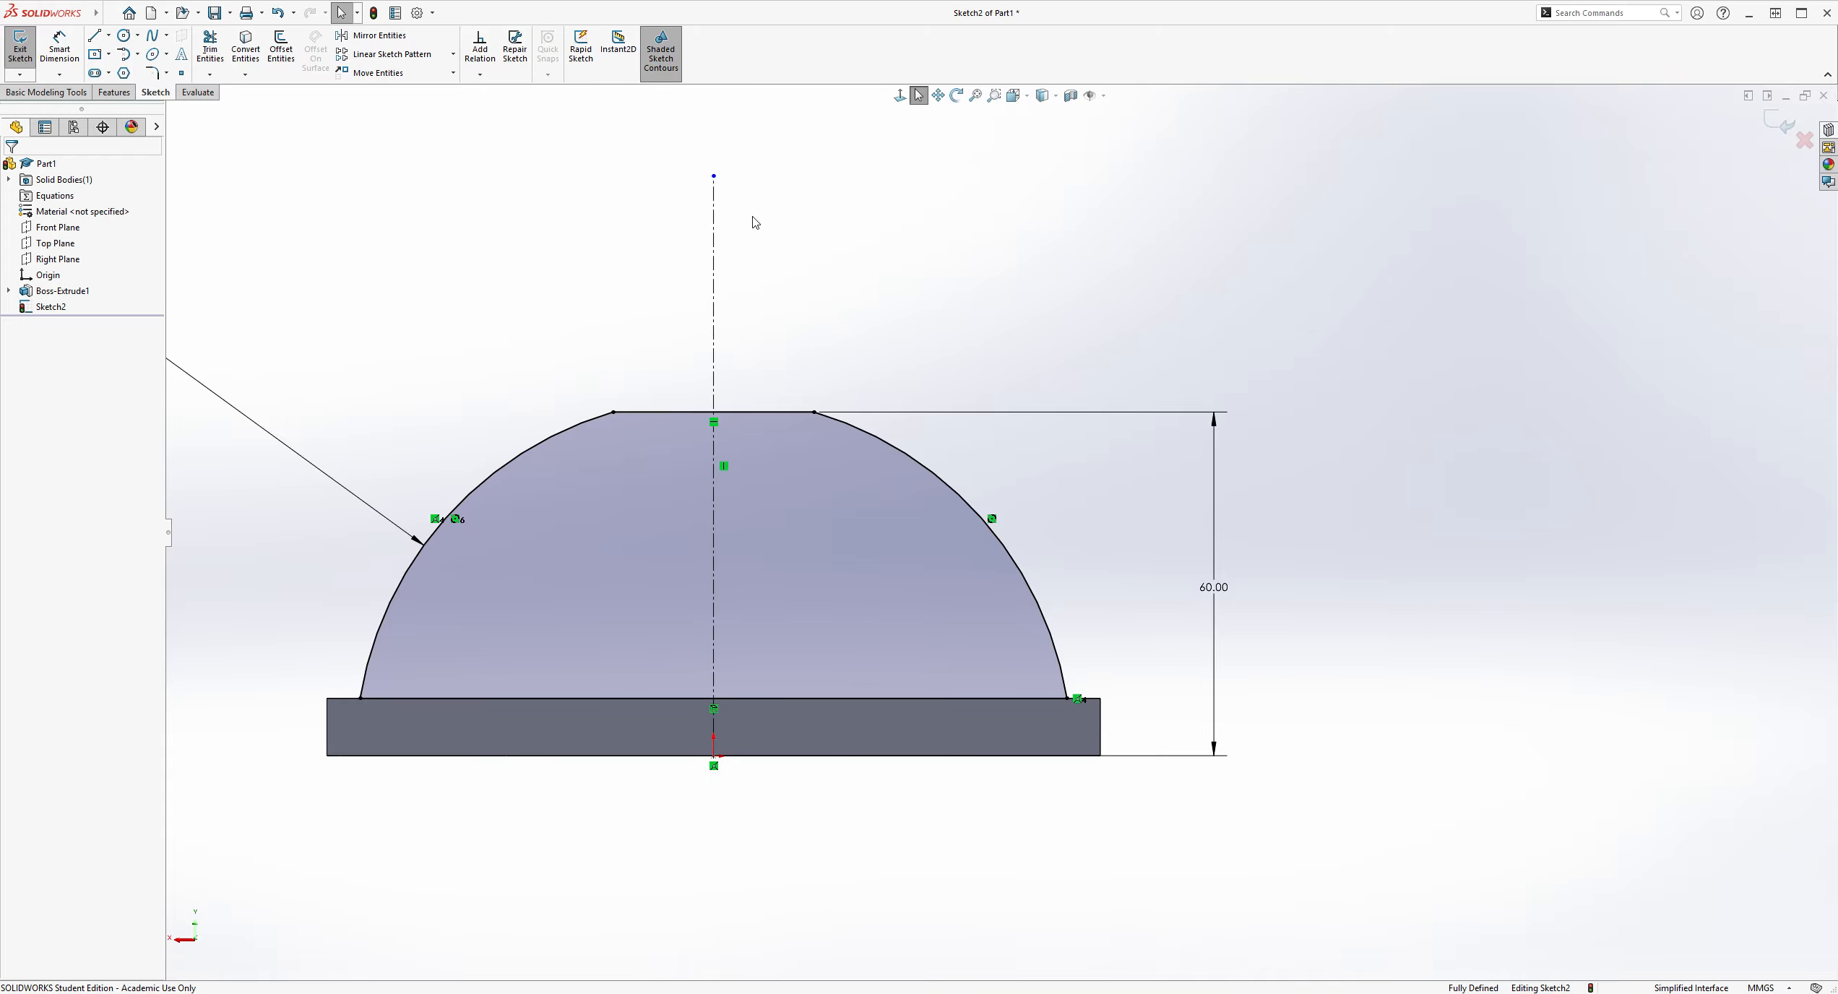
# Step: Draw a slanted centerline about 100 mm long from the origin, rising at about 52° across the profile's right arc
pyautogui.click(124, 36)
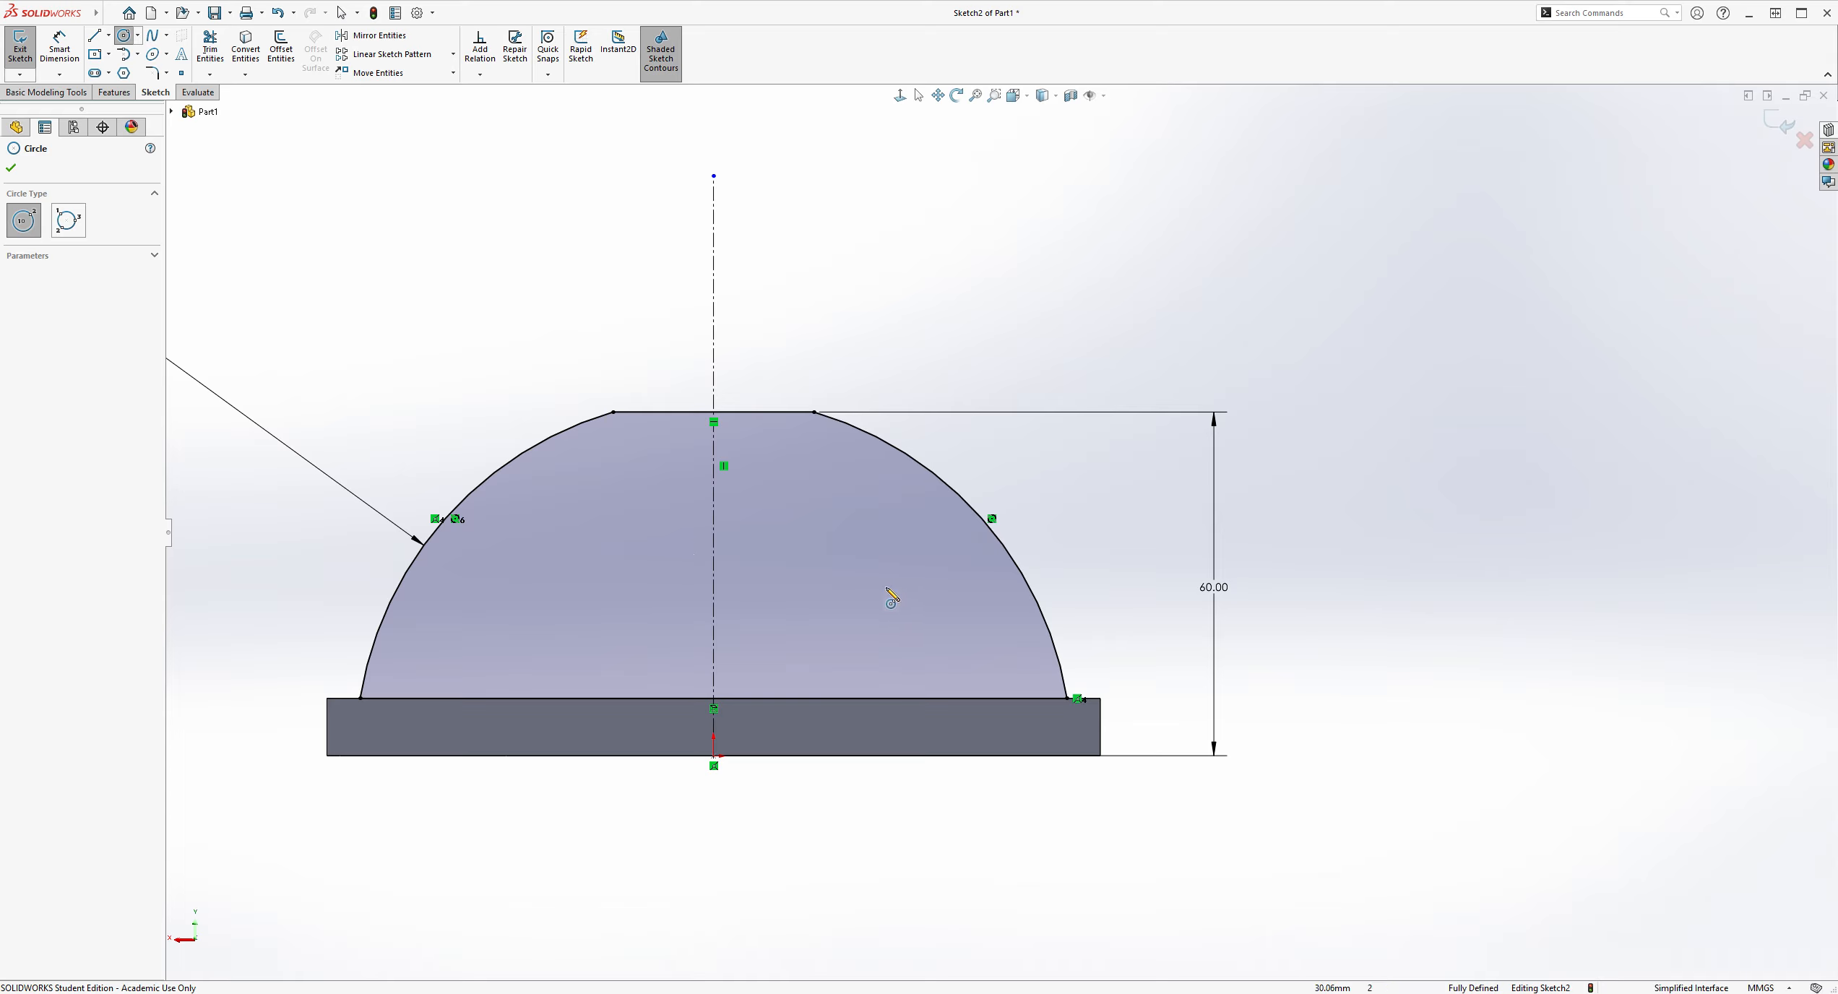
pyautogui.press('Escape')
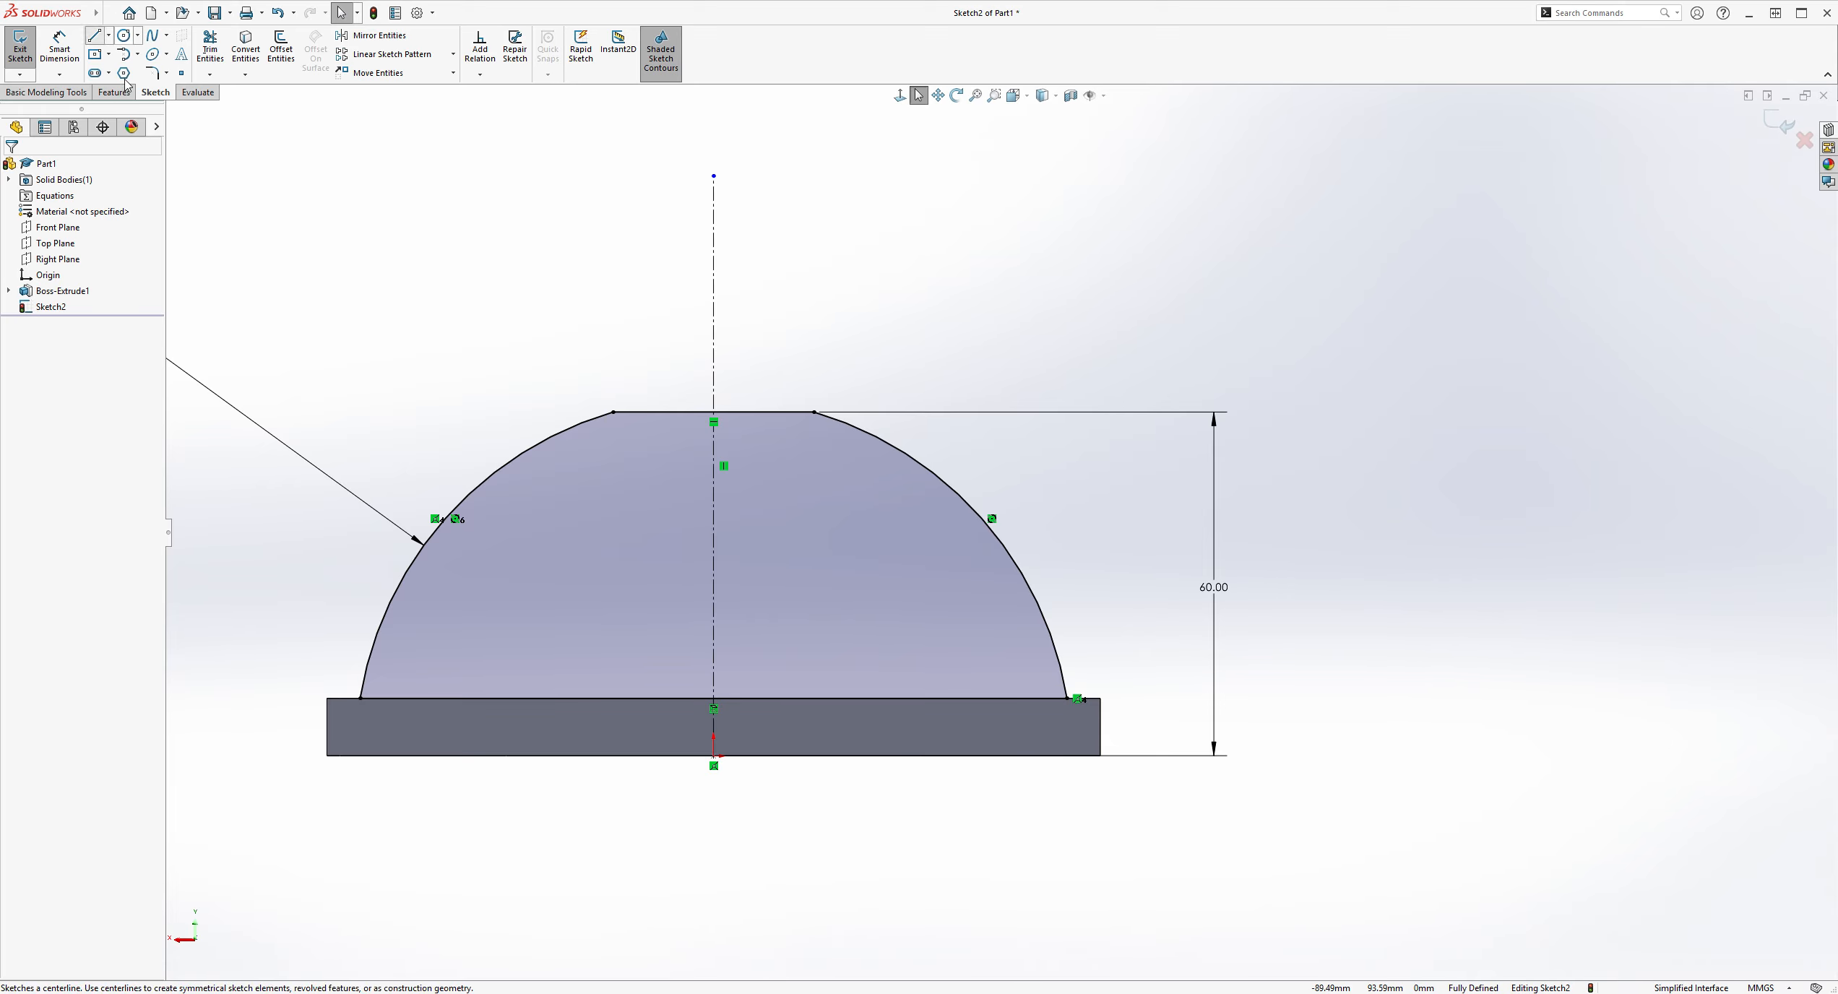
pyautogui.click(713, 757)
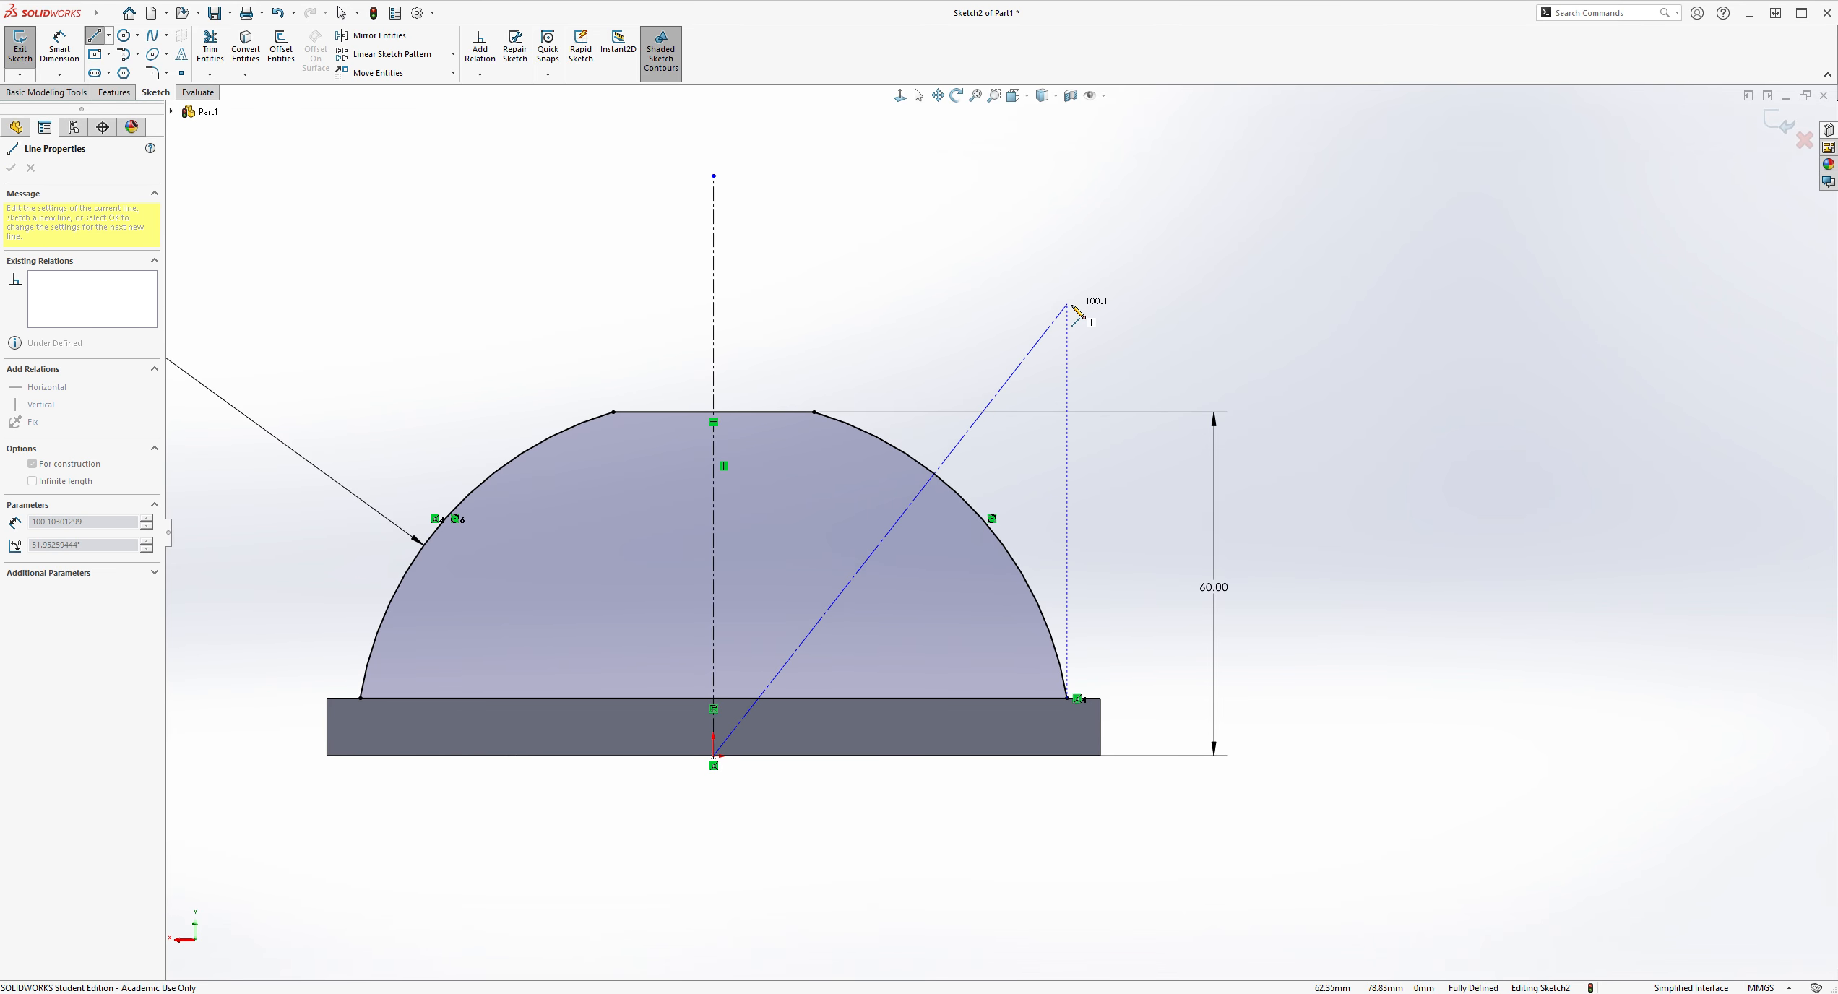
pyautogui.click(1067, 304)
pyautogui.press('Escape')
# Step: Dimension the angle between the slanted centerline and the plate's lower edge as 50°
pyautogui.click(76, 58)
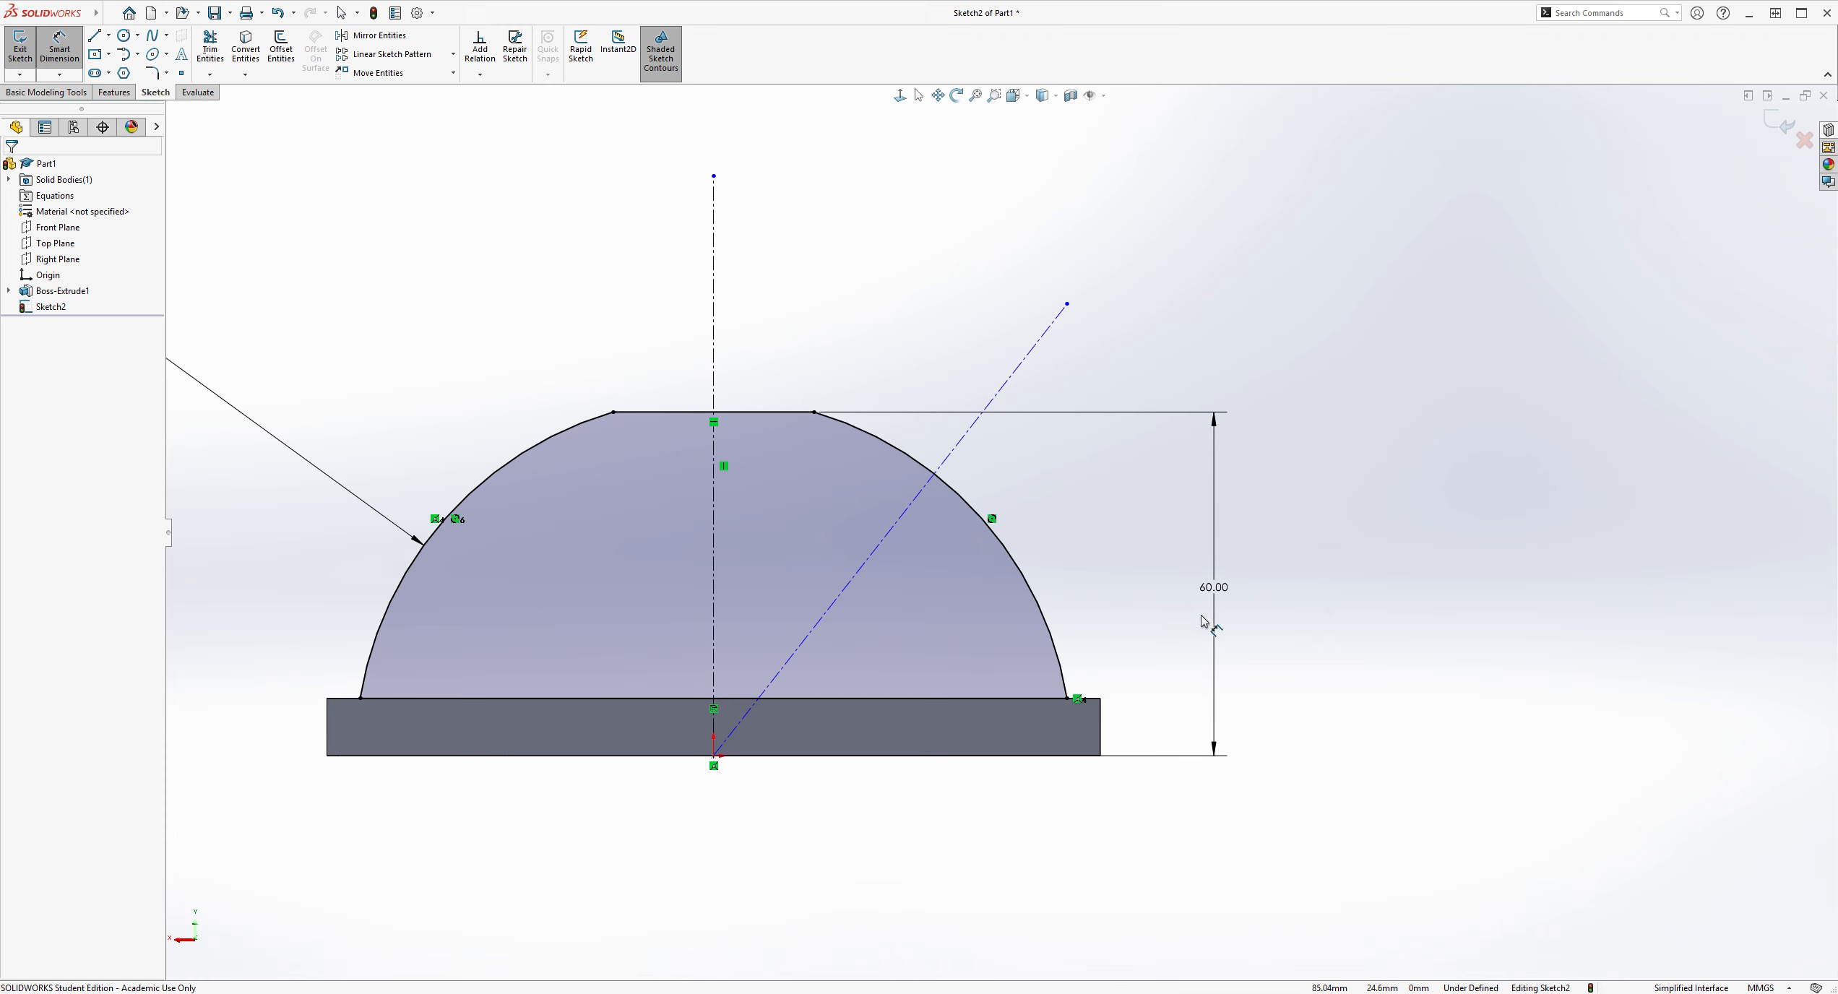
pyautogui.click(878, 546)
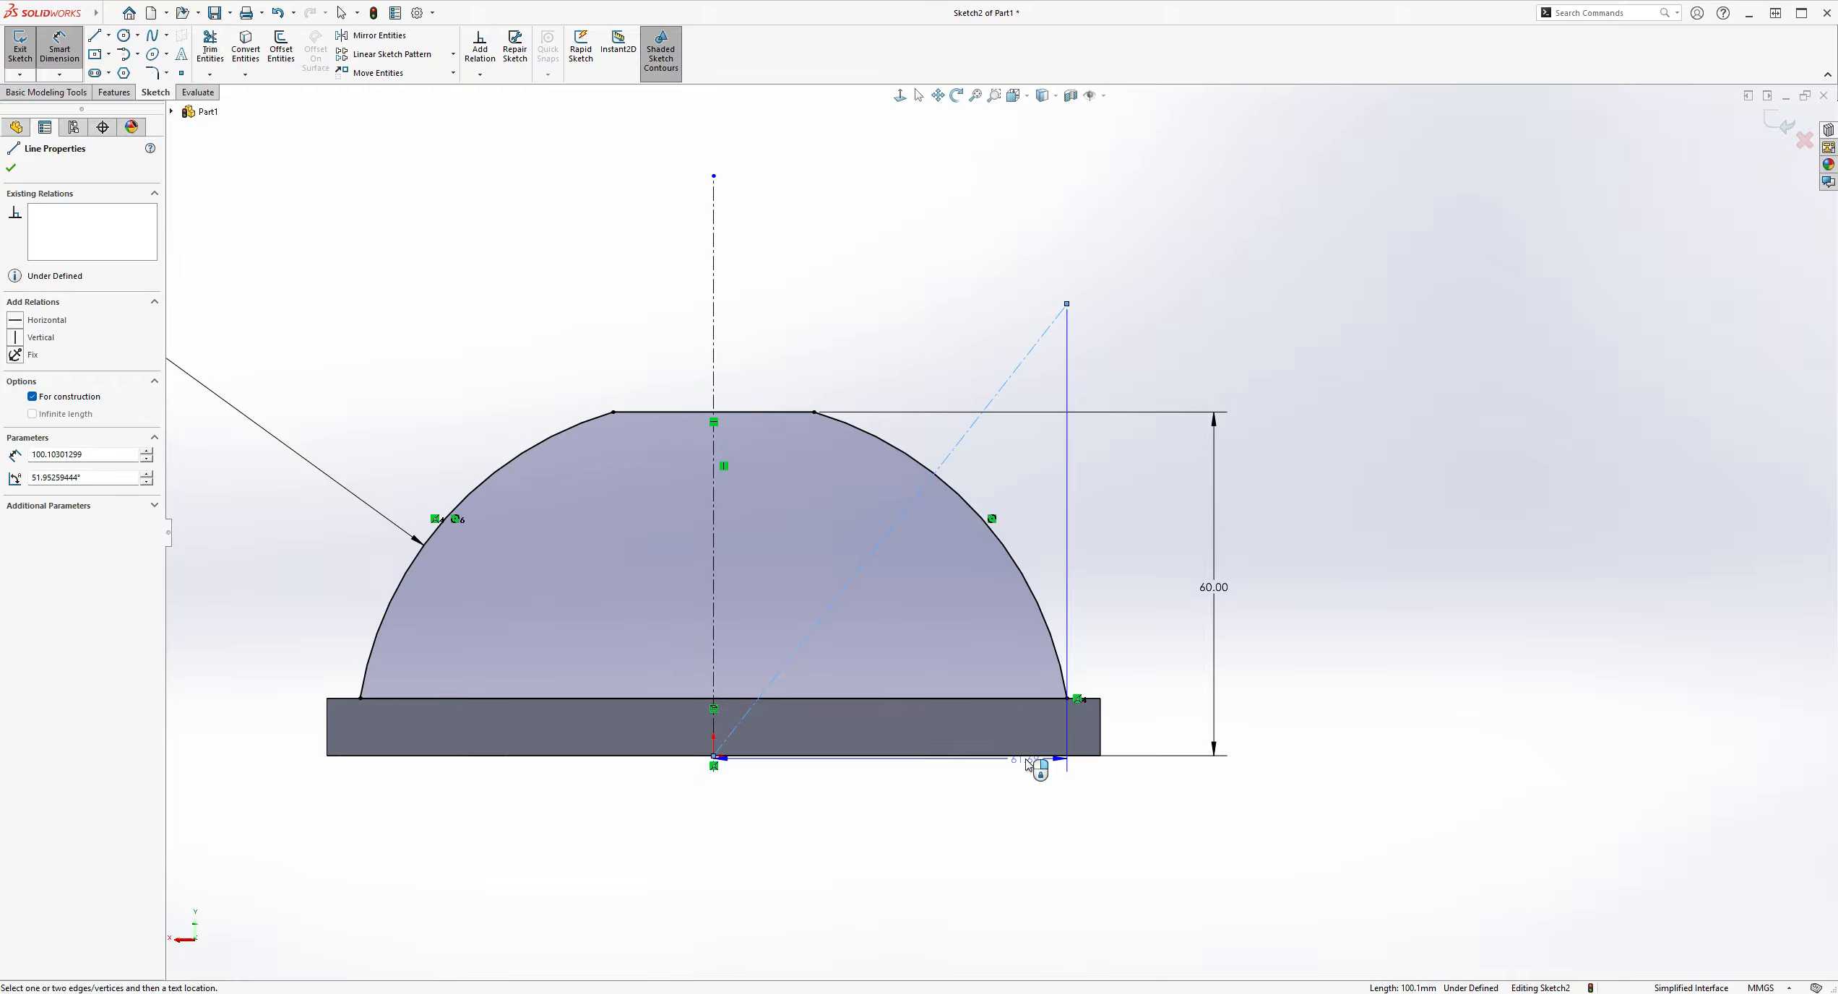
pyautogui.click(1026, 755)
pyautogui.click(1097, 605)
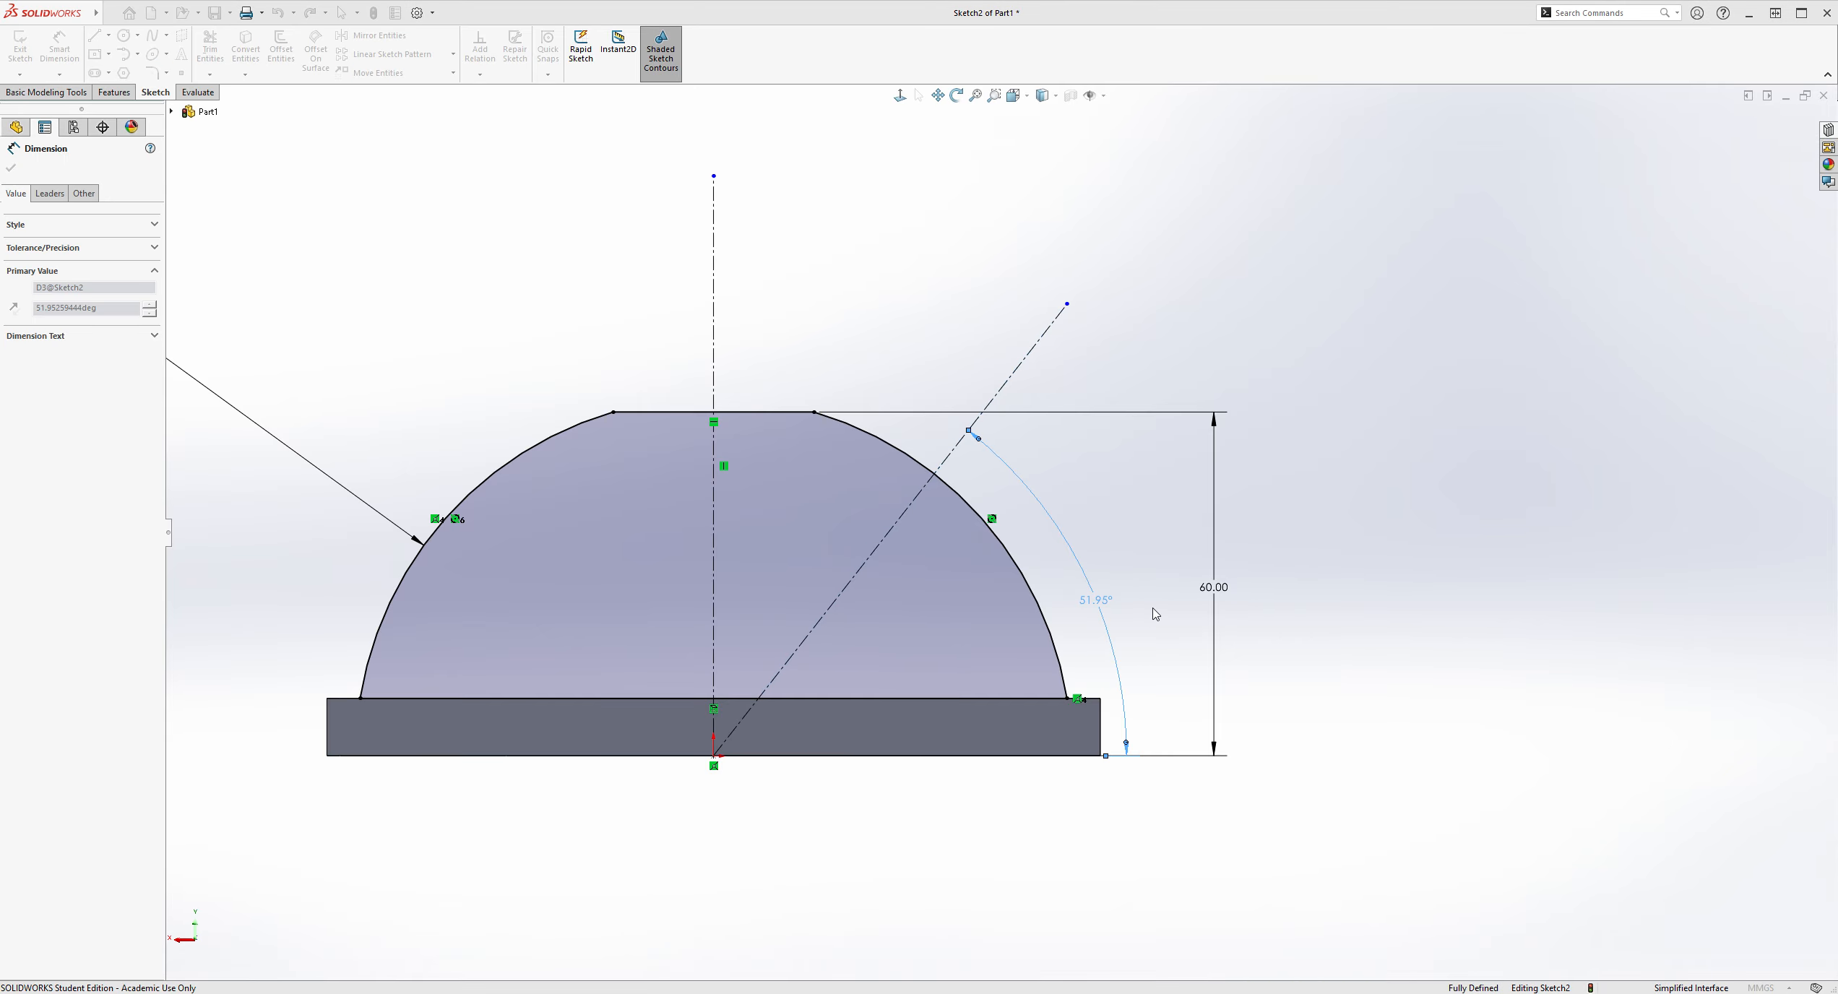
pyautogui.write('50')
pyautogui.press('Return')
pyautogui.press('Escape')
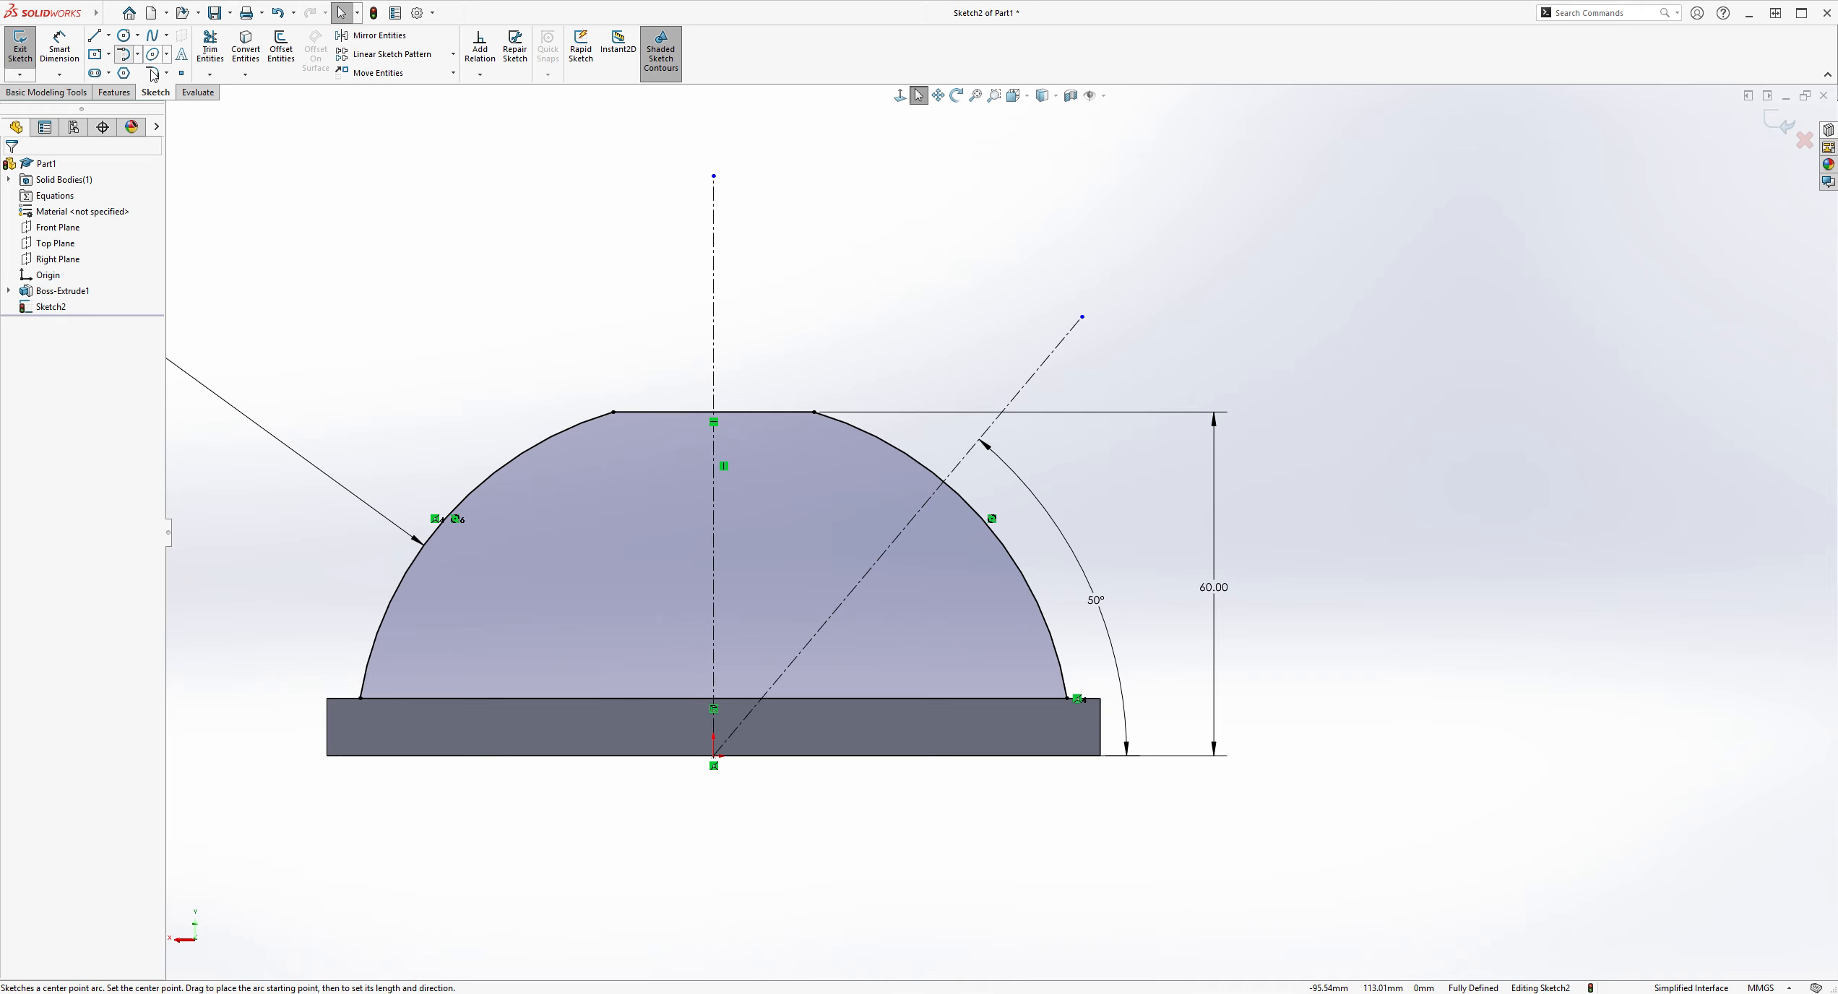
# Step: Draw a centerpoint arc about the origin inside the domed profile, spanning the vertical centerline and ending just past the slanted one
pyautogui.click(154, 83)
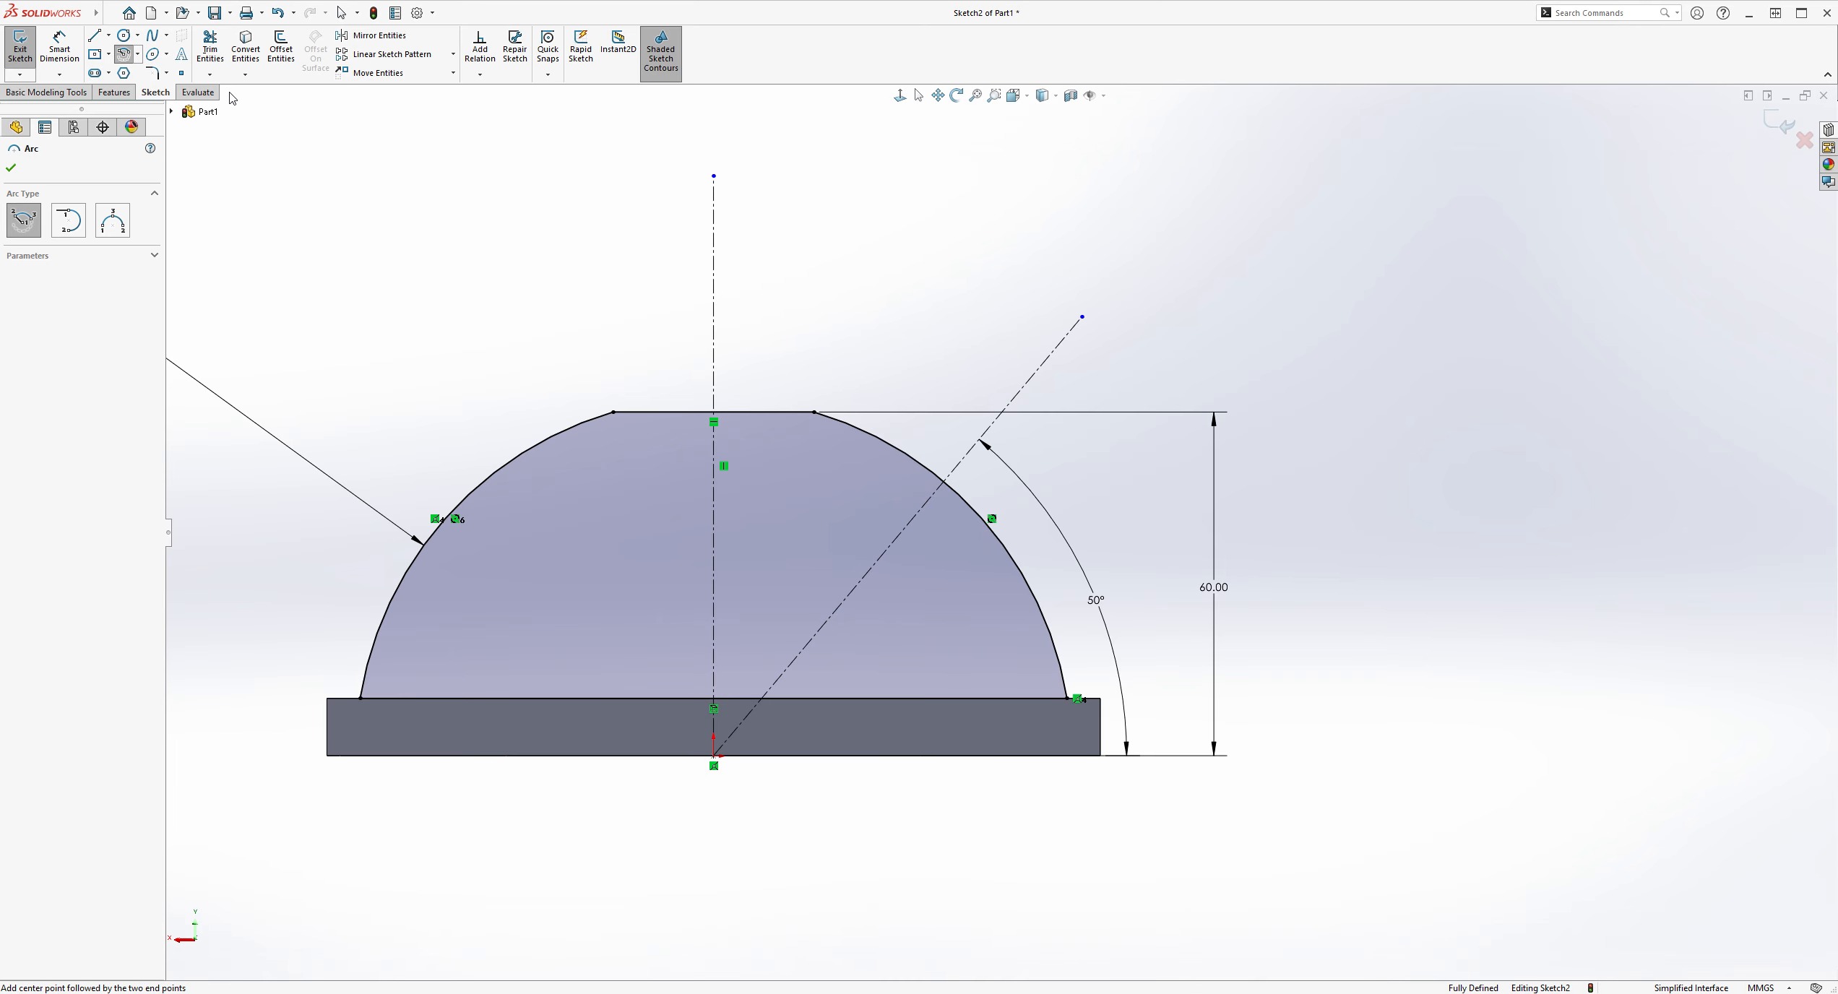
pyautogui.click(714, 757)
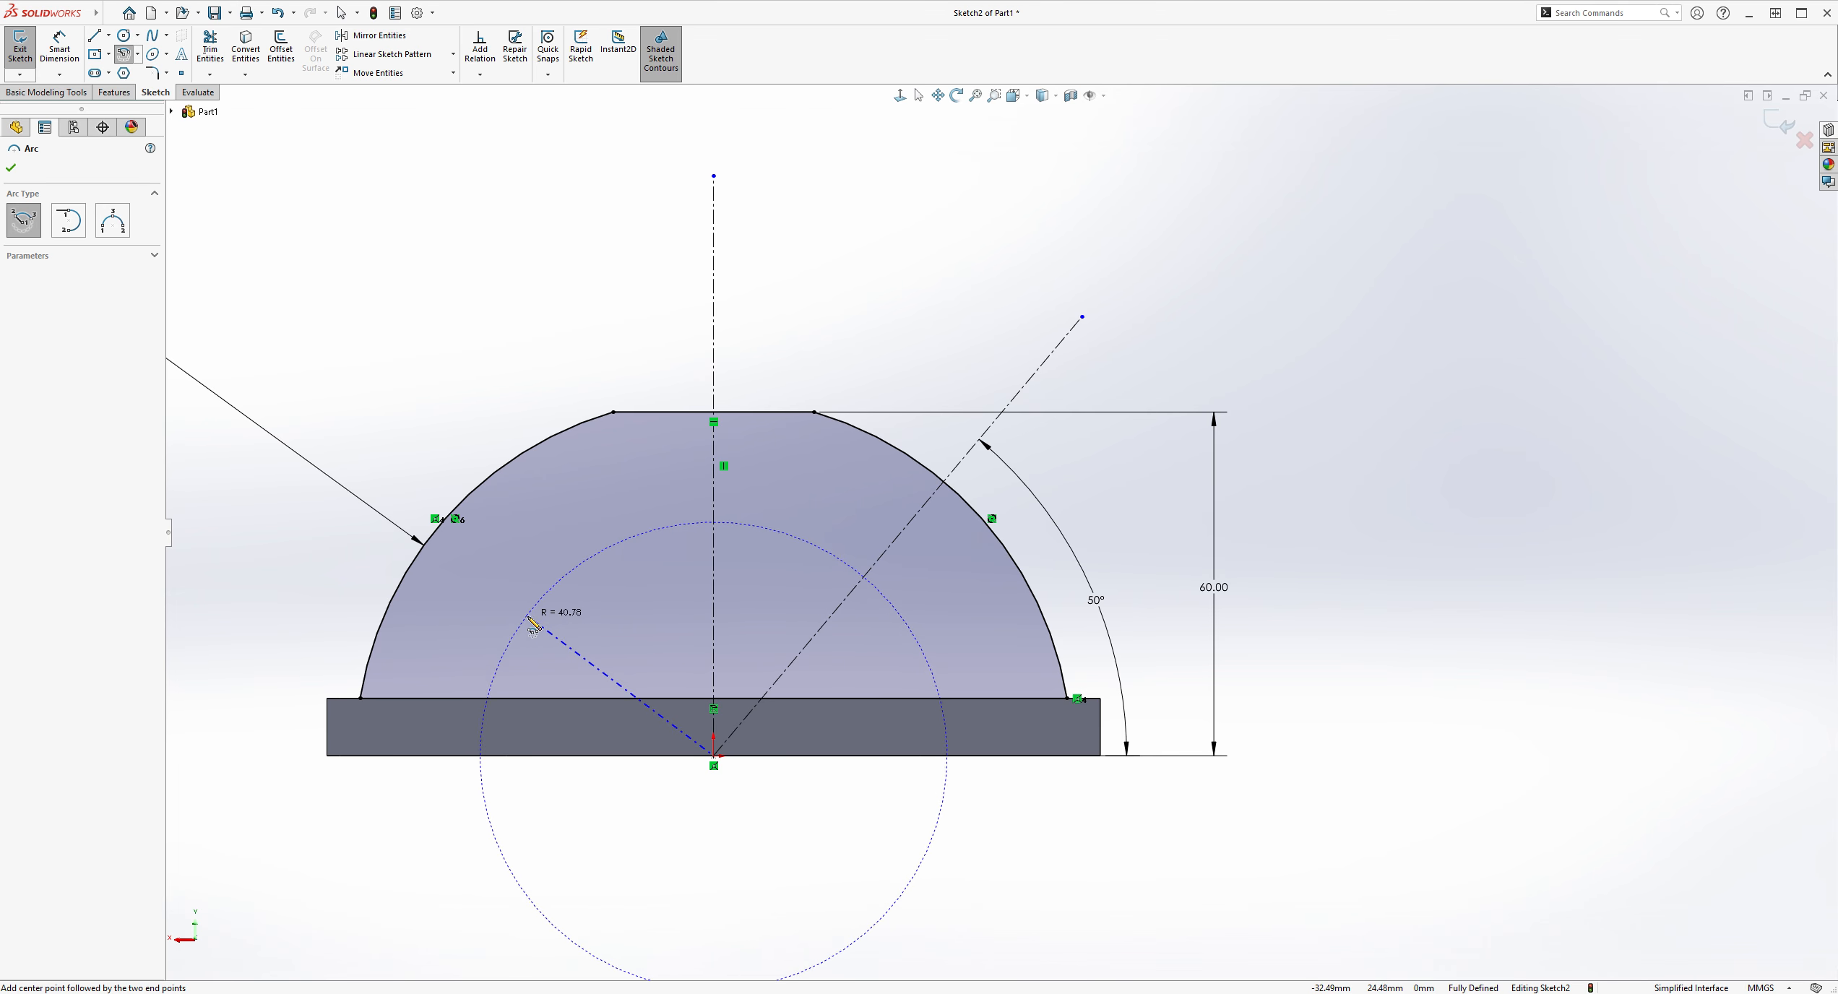
pyautogui.click(506, 621)
pyautogui.click(911, 610)
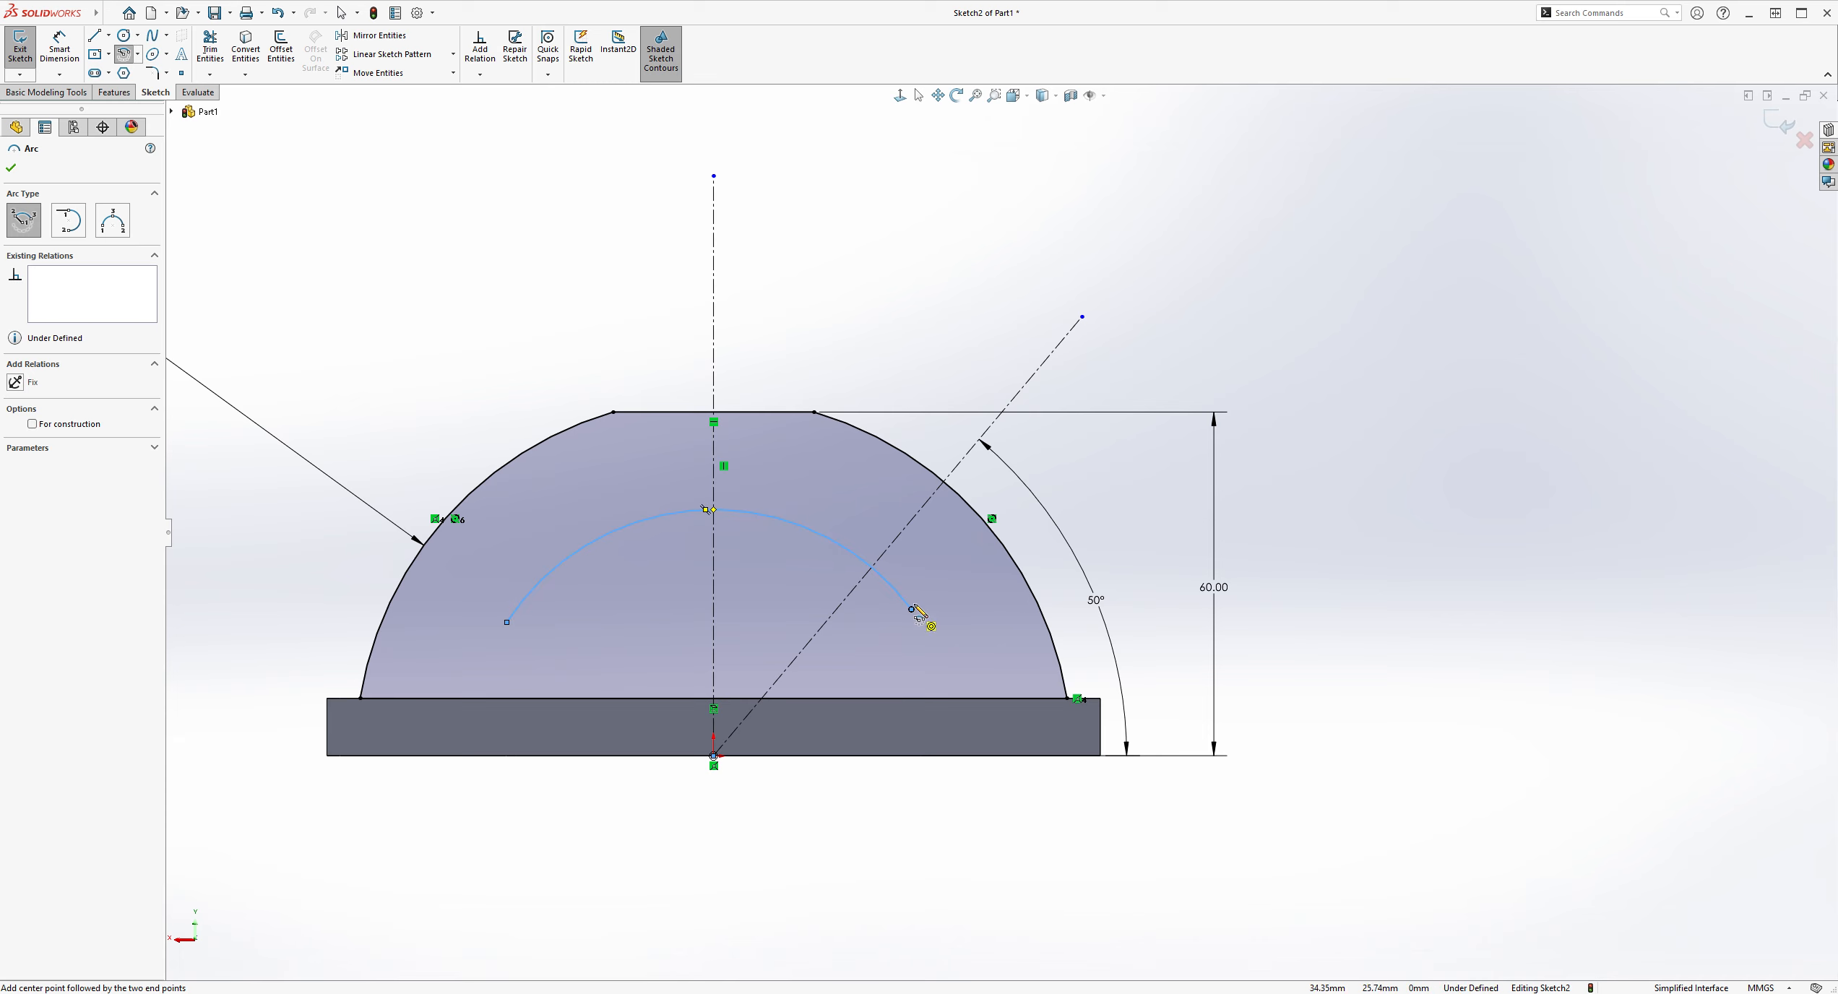
# Step: Convert the inner arc to construction geometry and add a horizontal relation between its two endpoints
pyautogui.click(32, 424)
pyautogui.press('Escape')
pyautogui.scroll(-3, 903, 354)
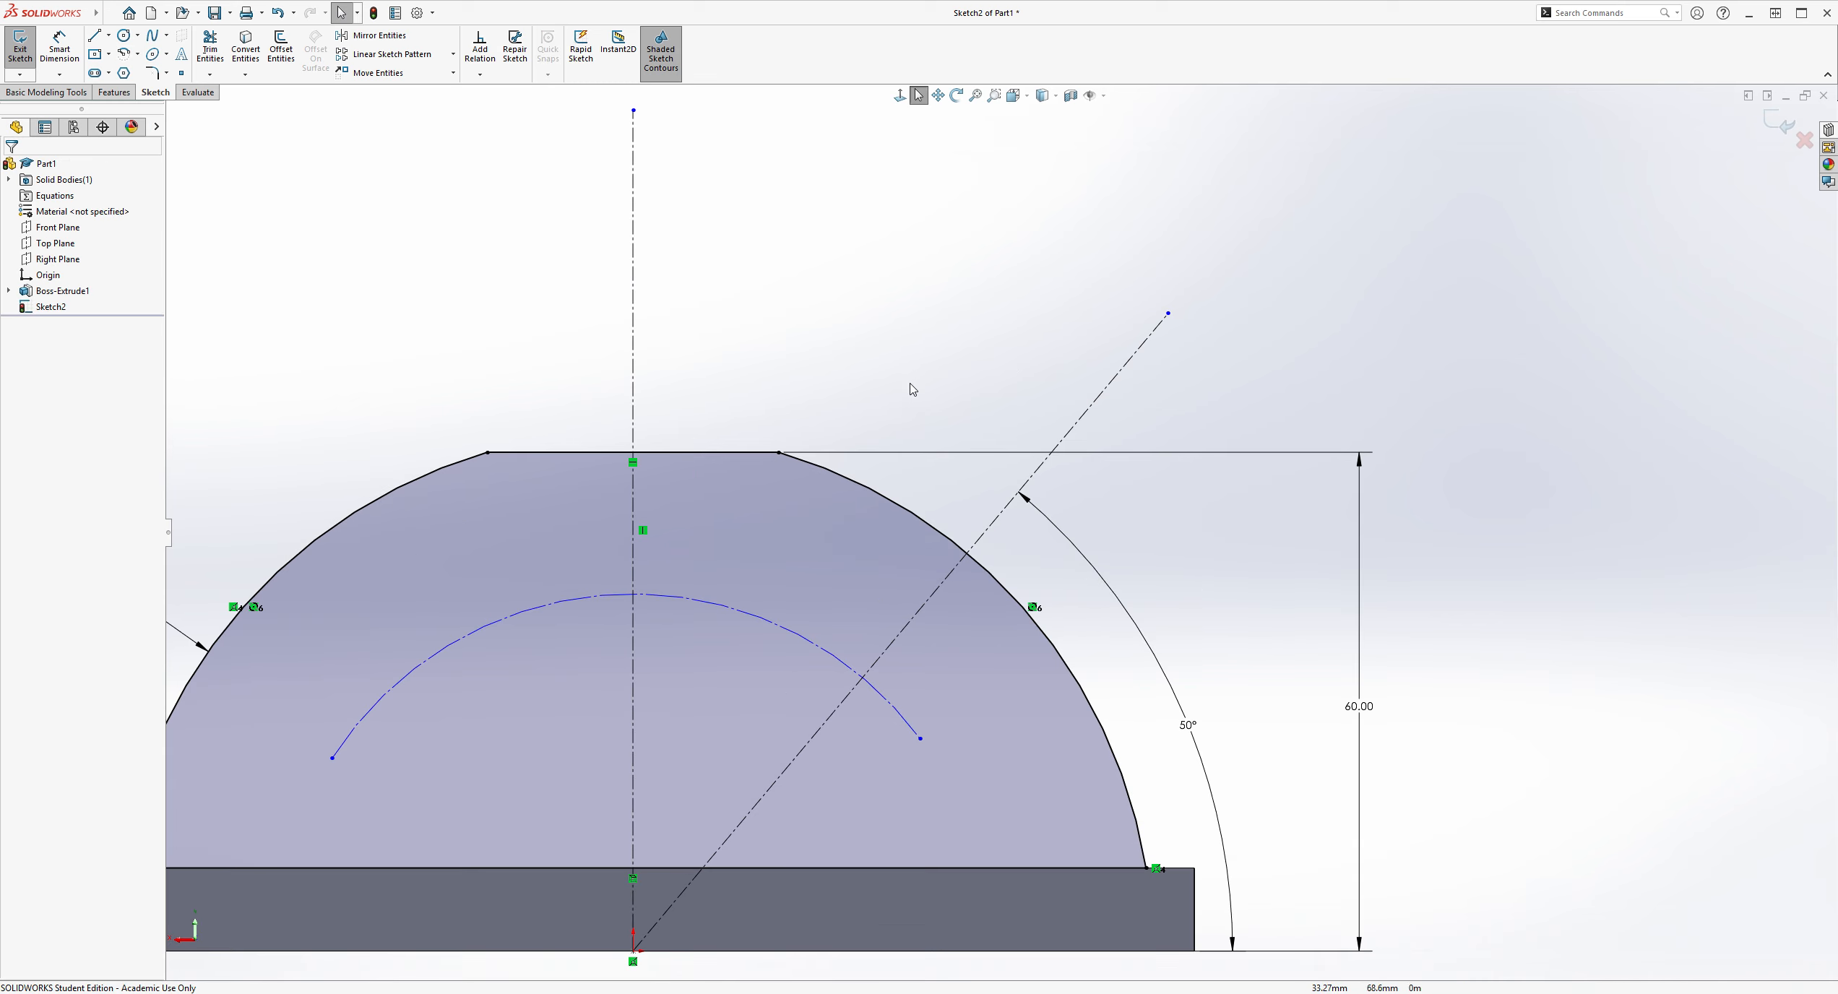
pyautogui.click(332, 758)
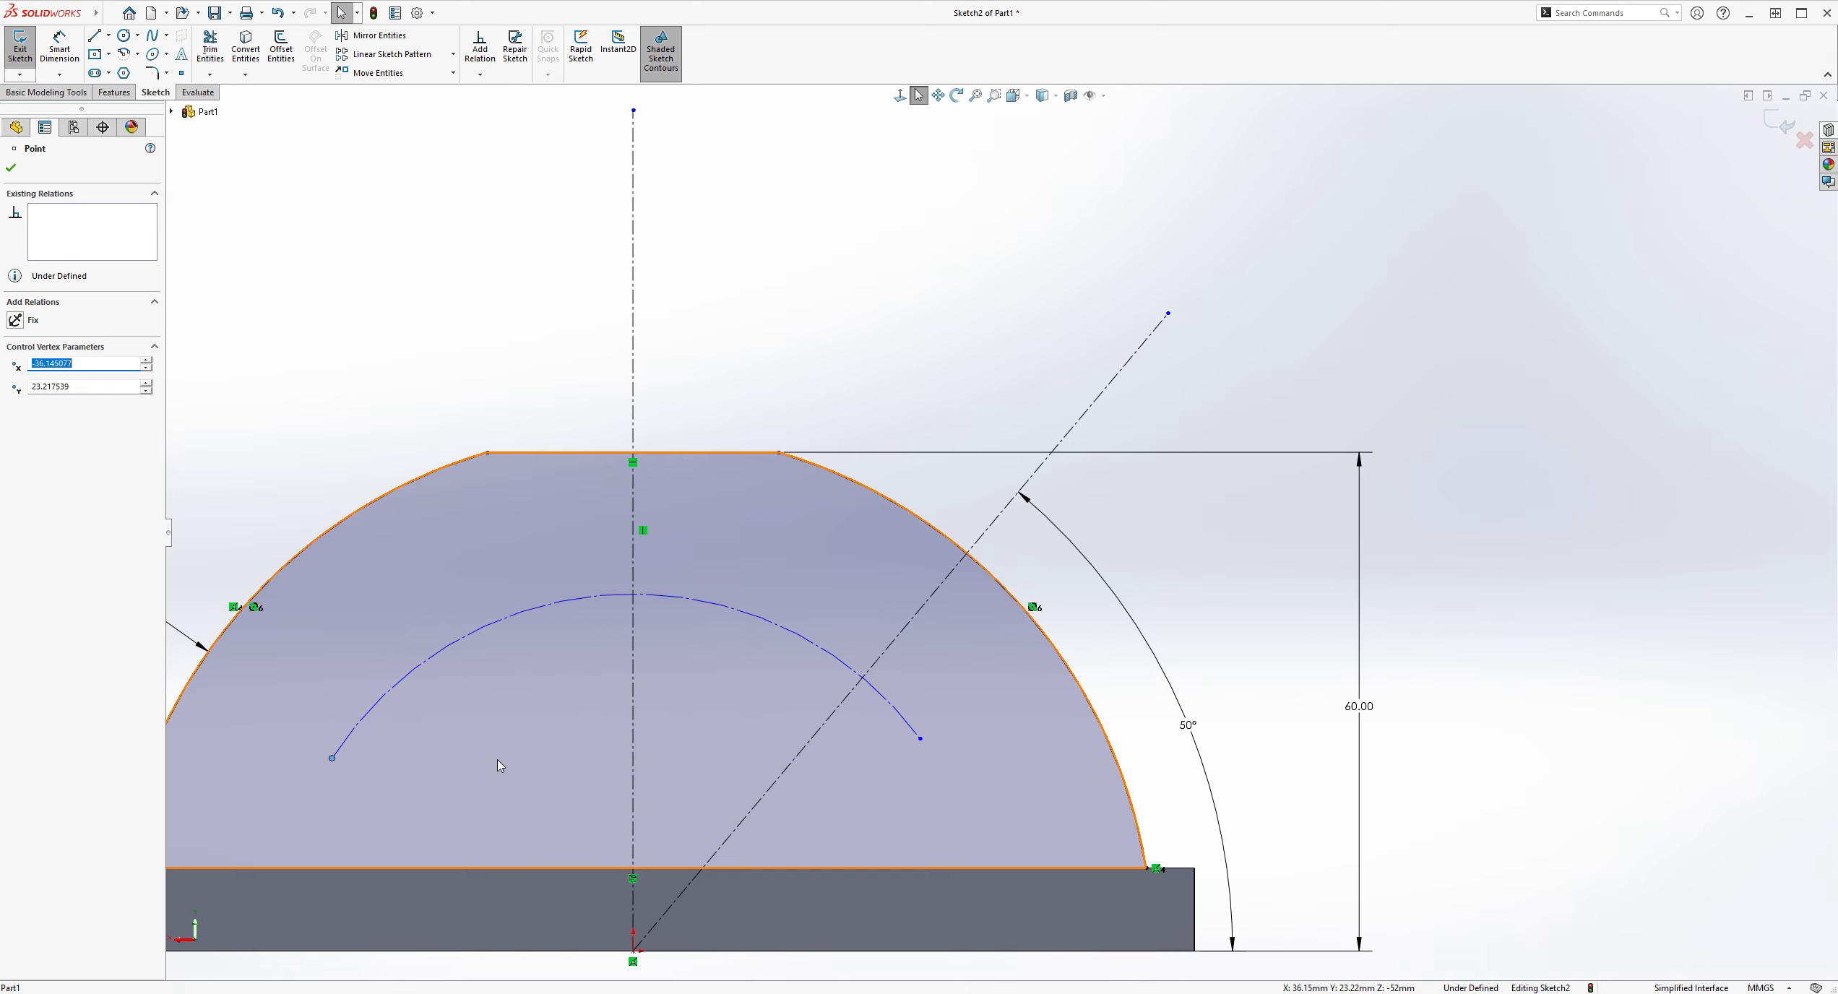
pyautogui.keyDown('ctrl'); pyautogui.click(919, 739); pyautogui.keyUp('ctrl')
pyautogui.click(51, 402)
pyautogui.click(837, 312)
pyautogui.press('z')
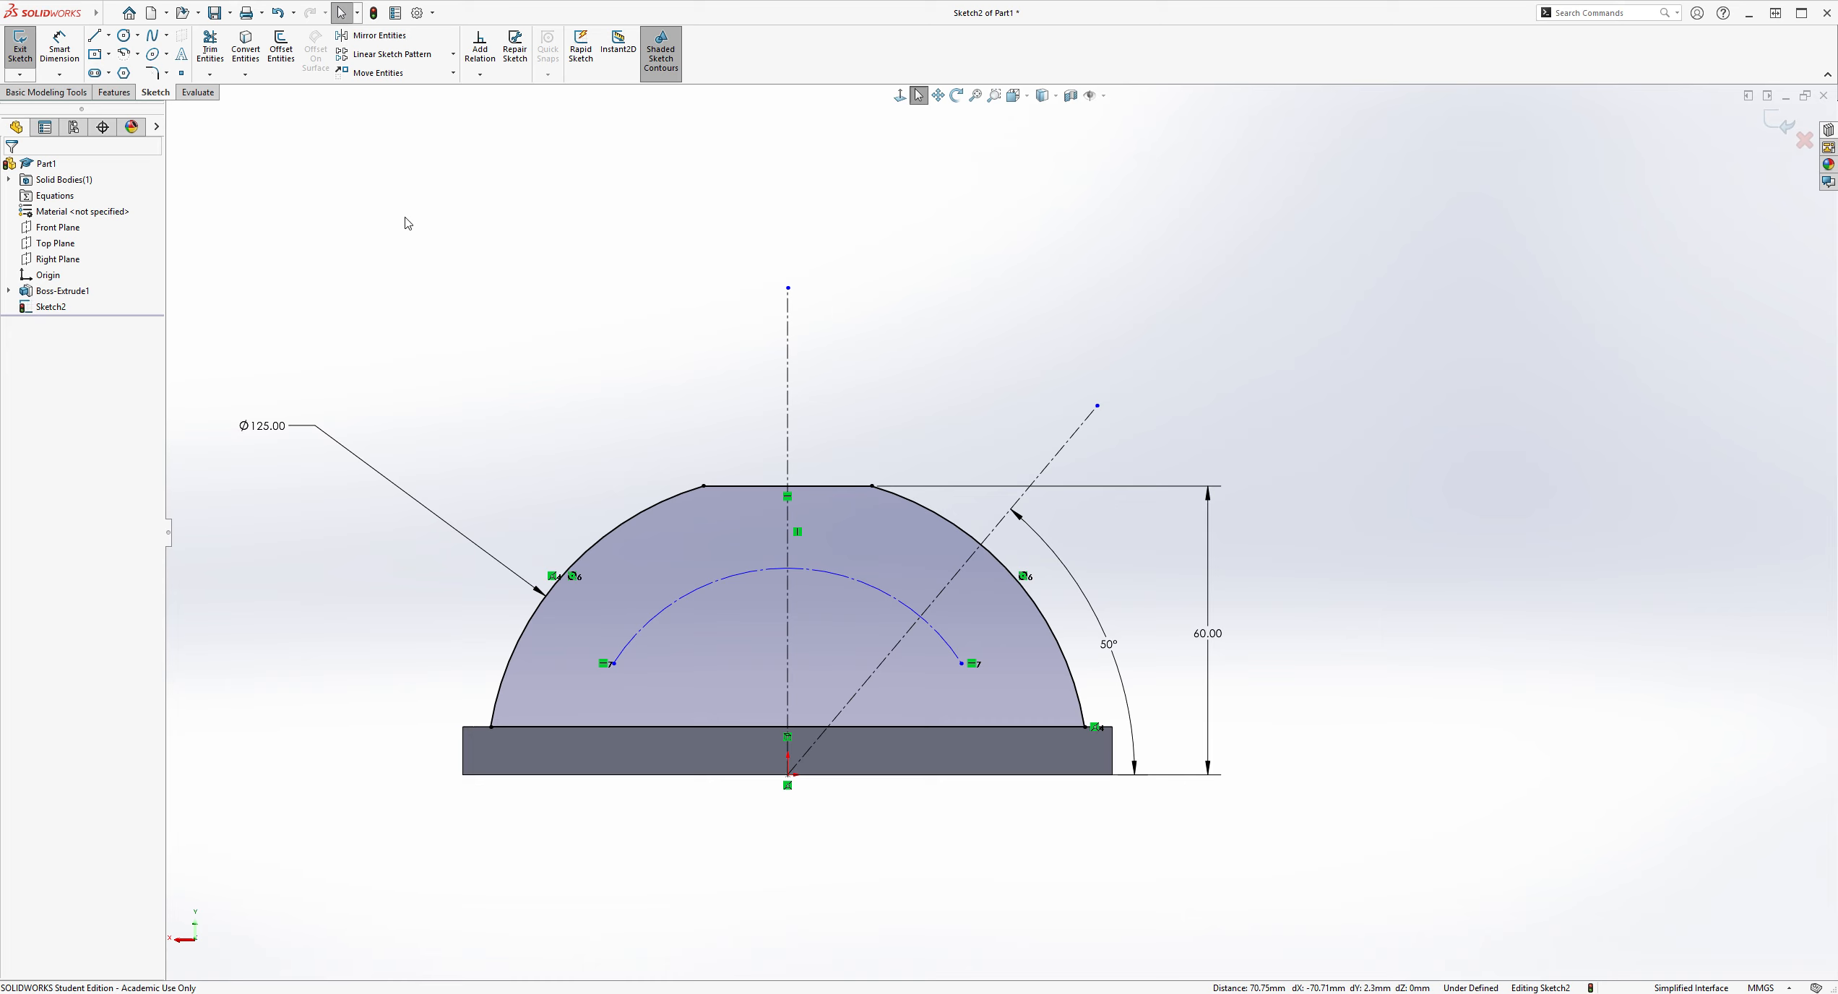
# Step: Dimension the inner construction arc with a radius of 47.5 mm
pyautogui.click(59, 49)
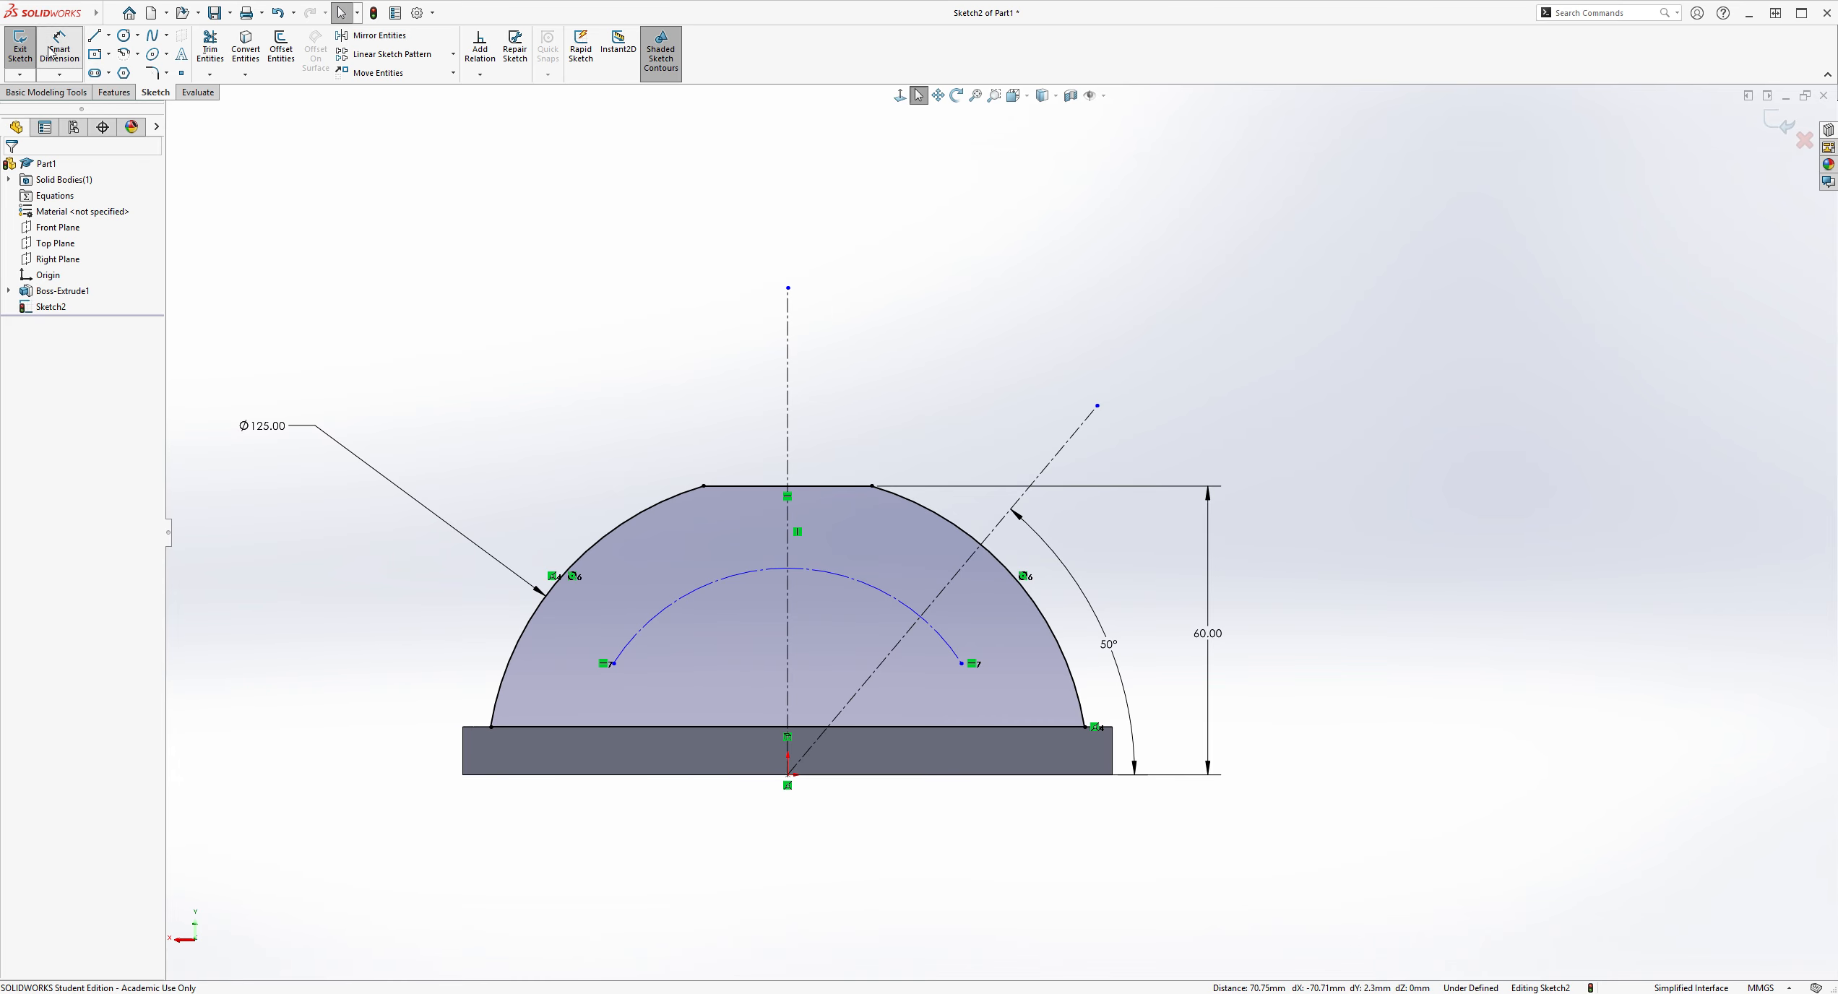
pyautogui.click(730, 577)
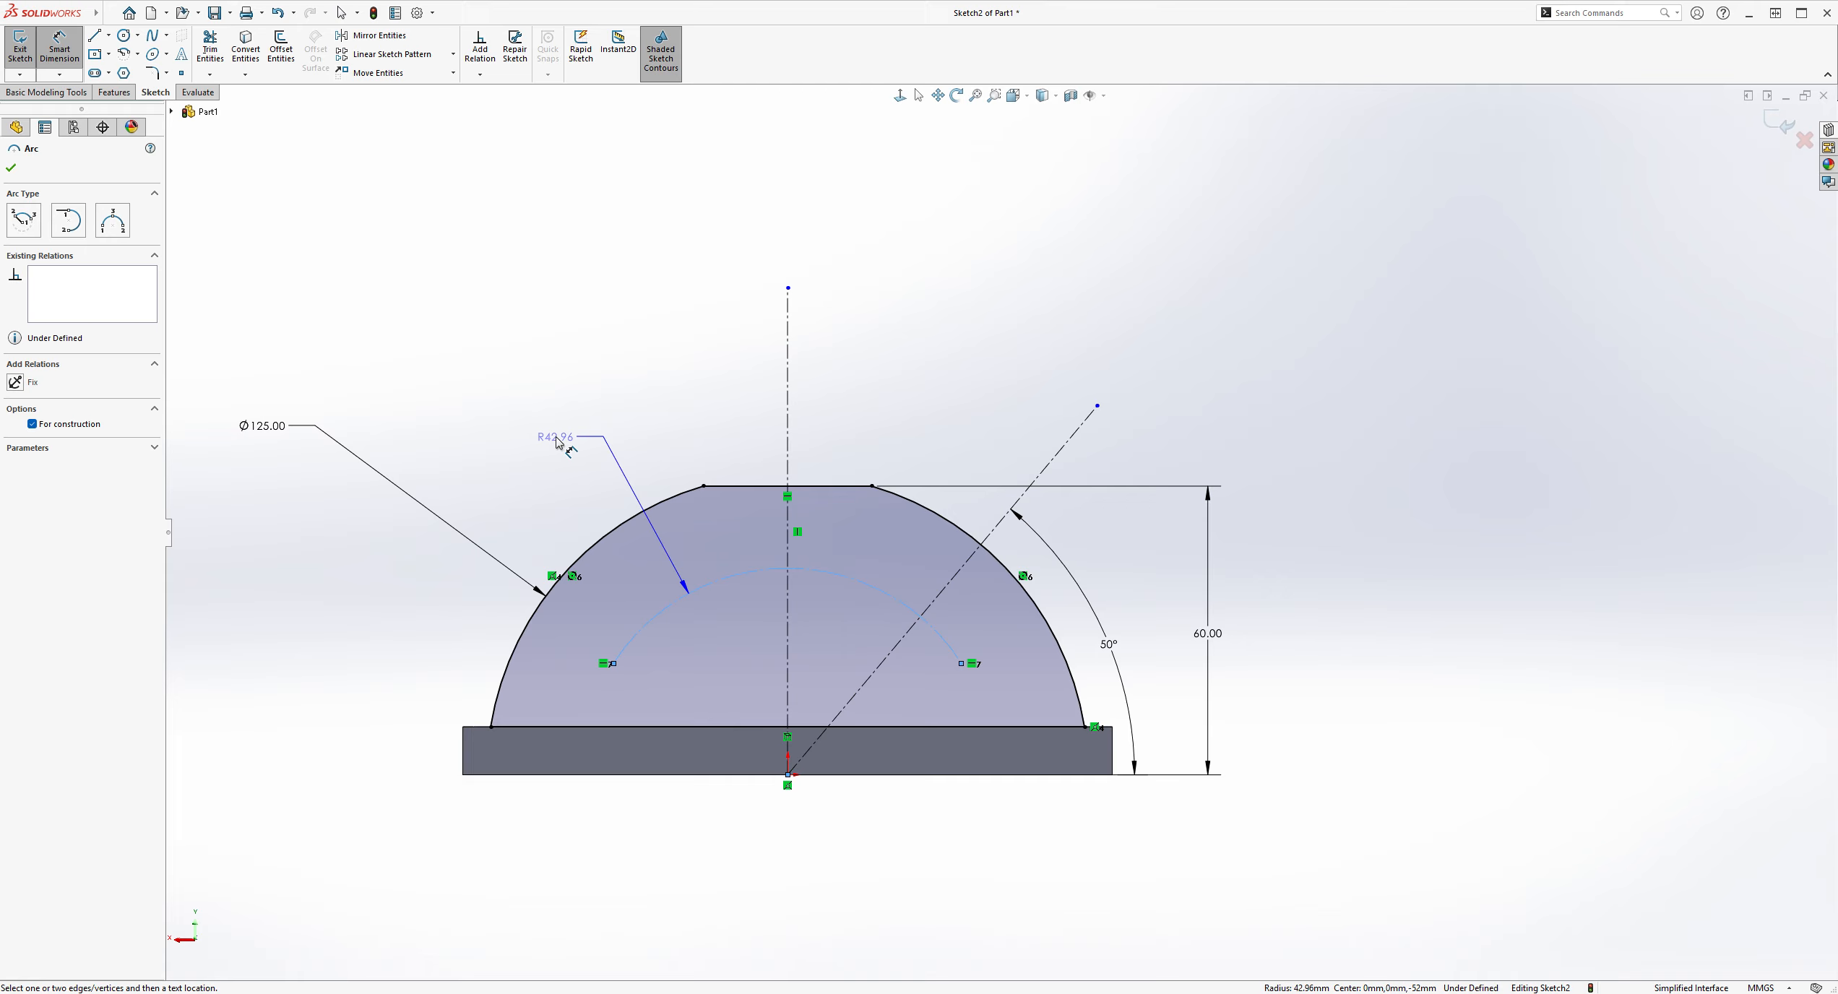
pyautogui.click(634, 386)
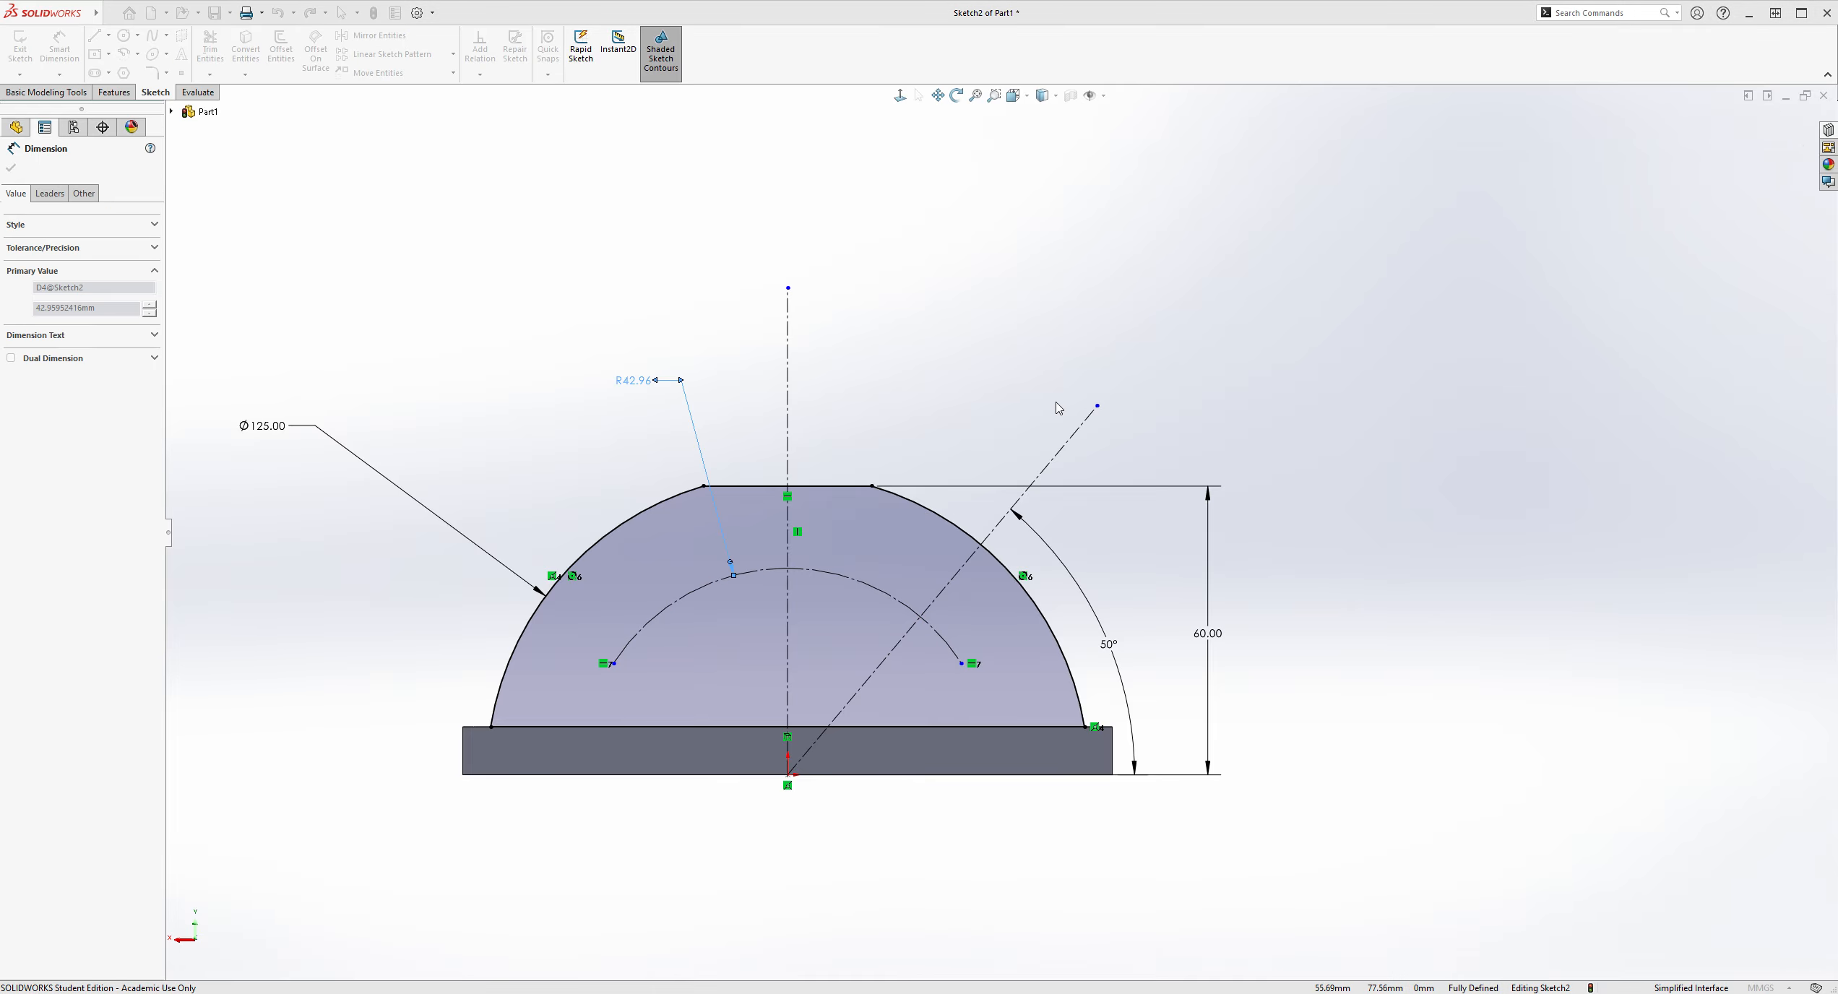
pyautogui.press('Return')
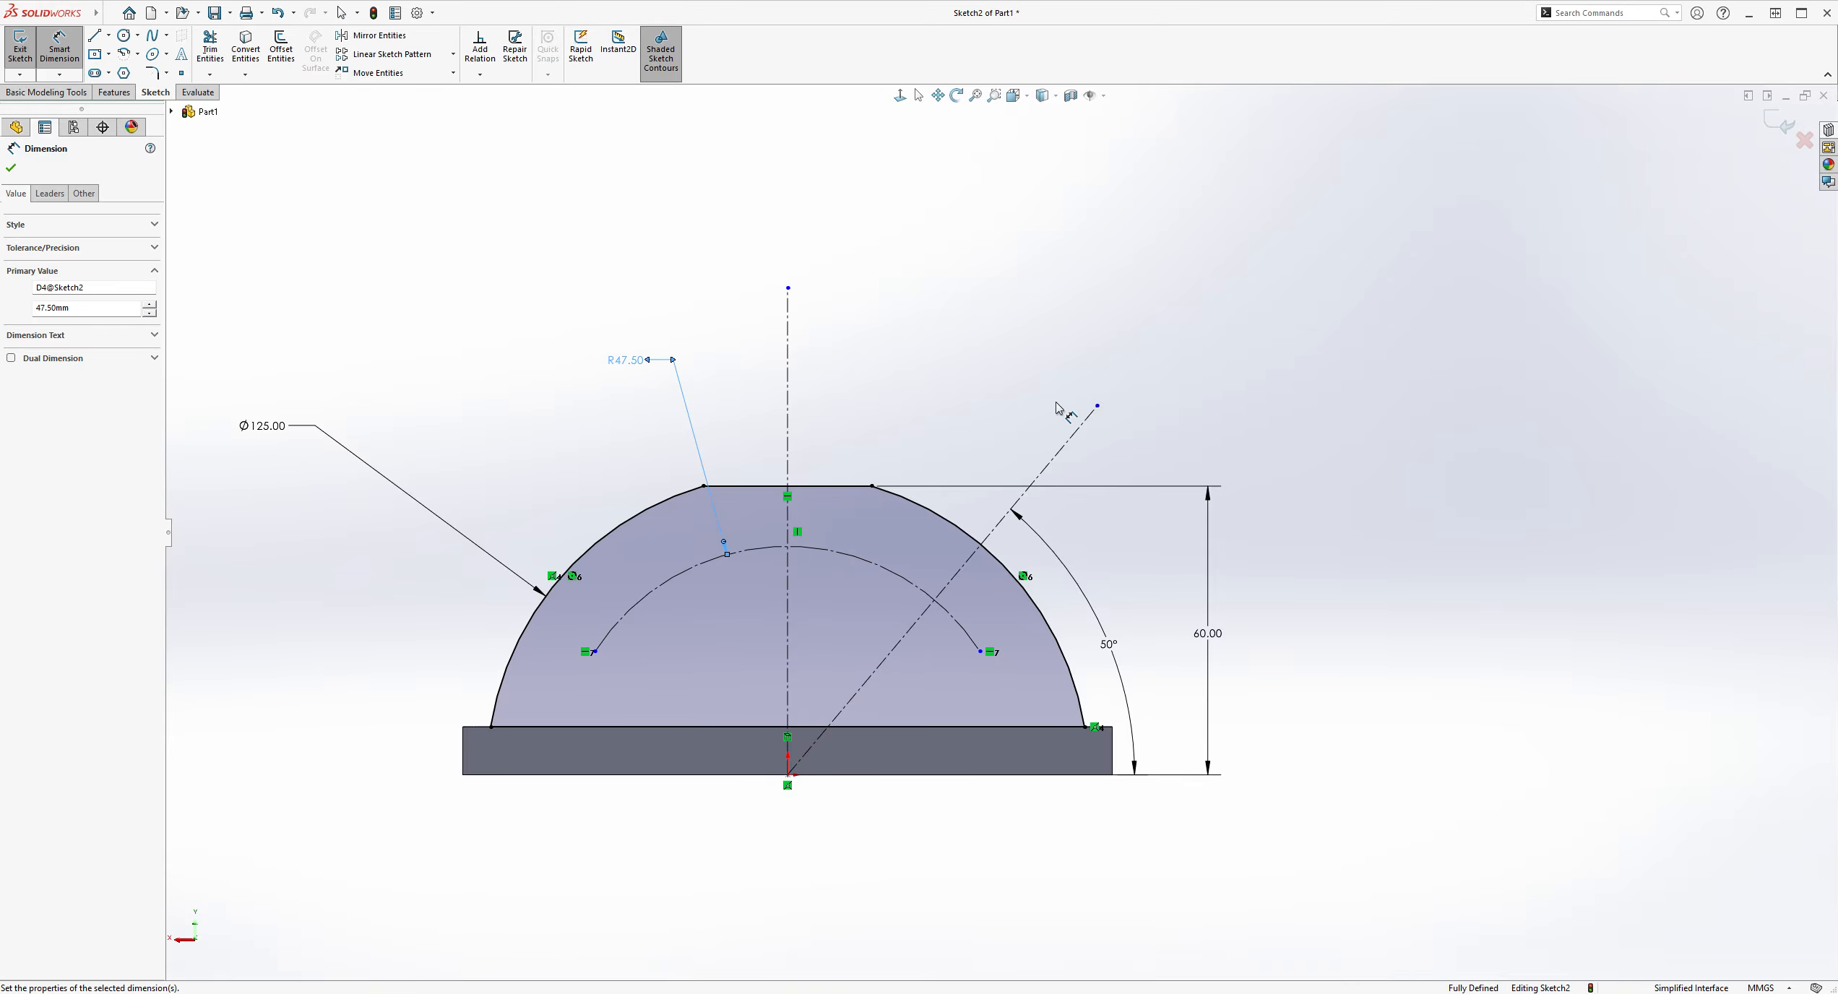
pyautogui.press('Escape')
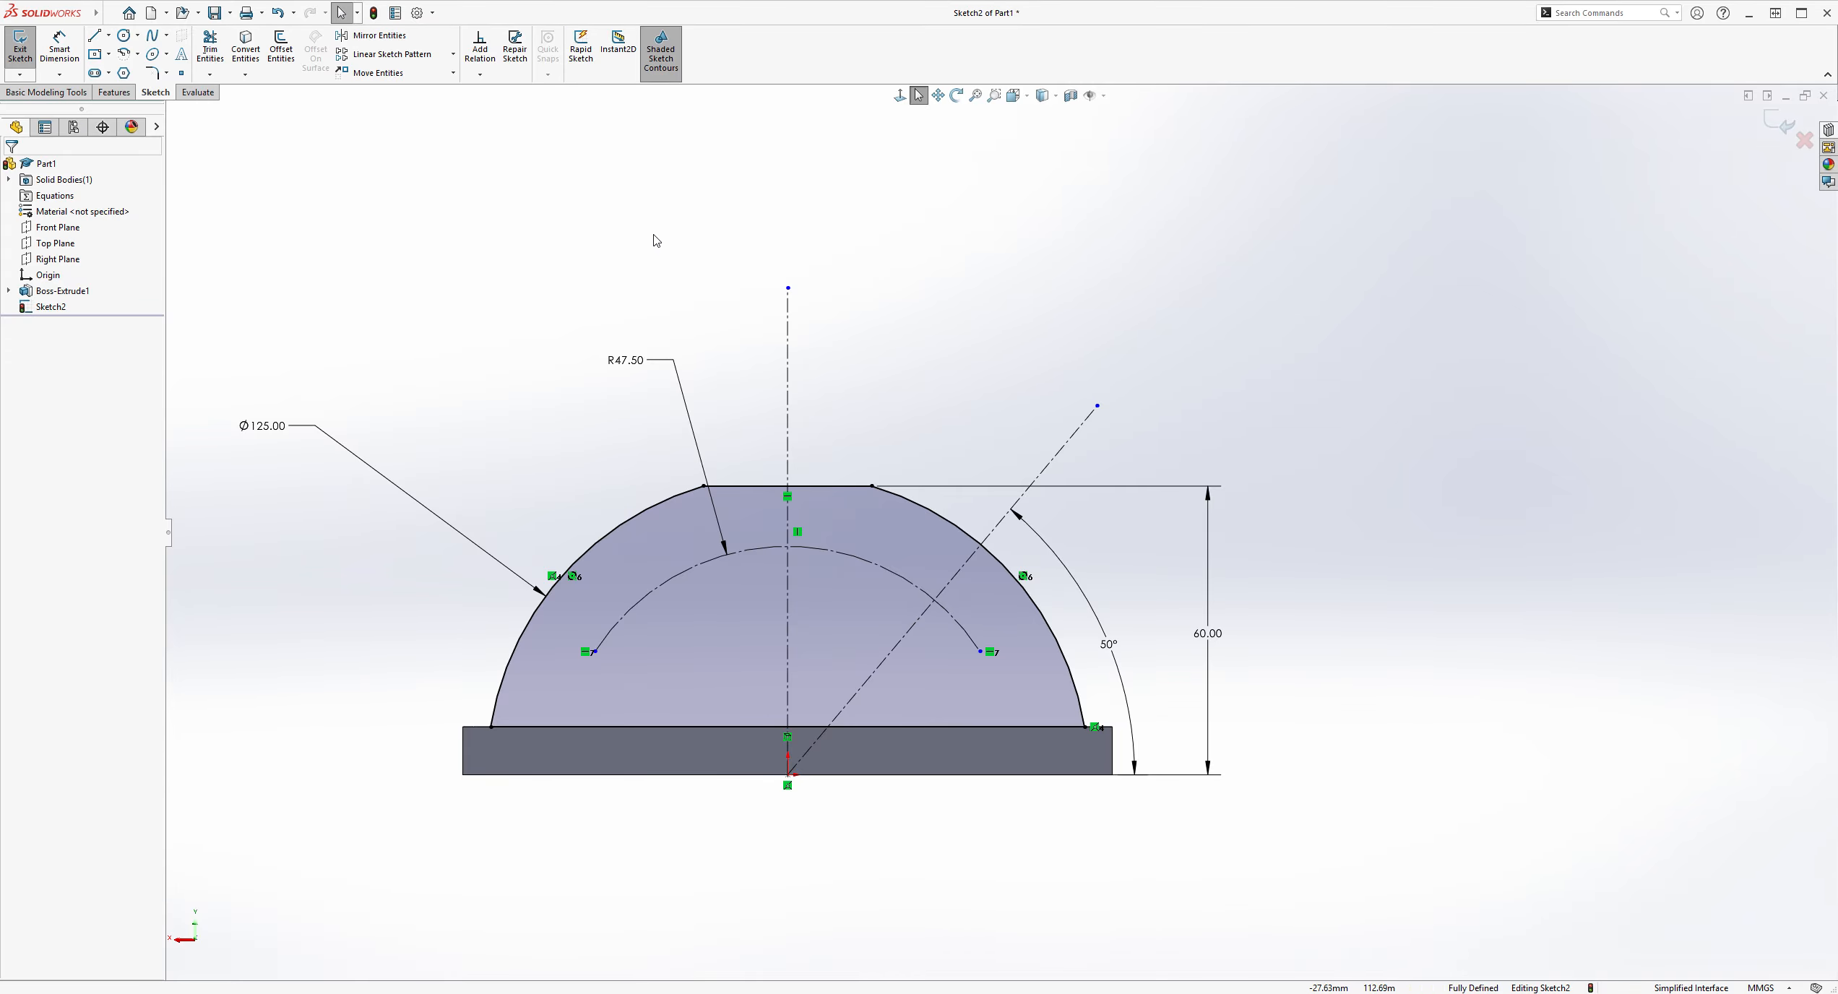
# Step: Draw a circle about 10.7 mm in diameter, centered where the construction arc crosses the slanted centerline
pyautogui.scroll(-2, 976, 542)
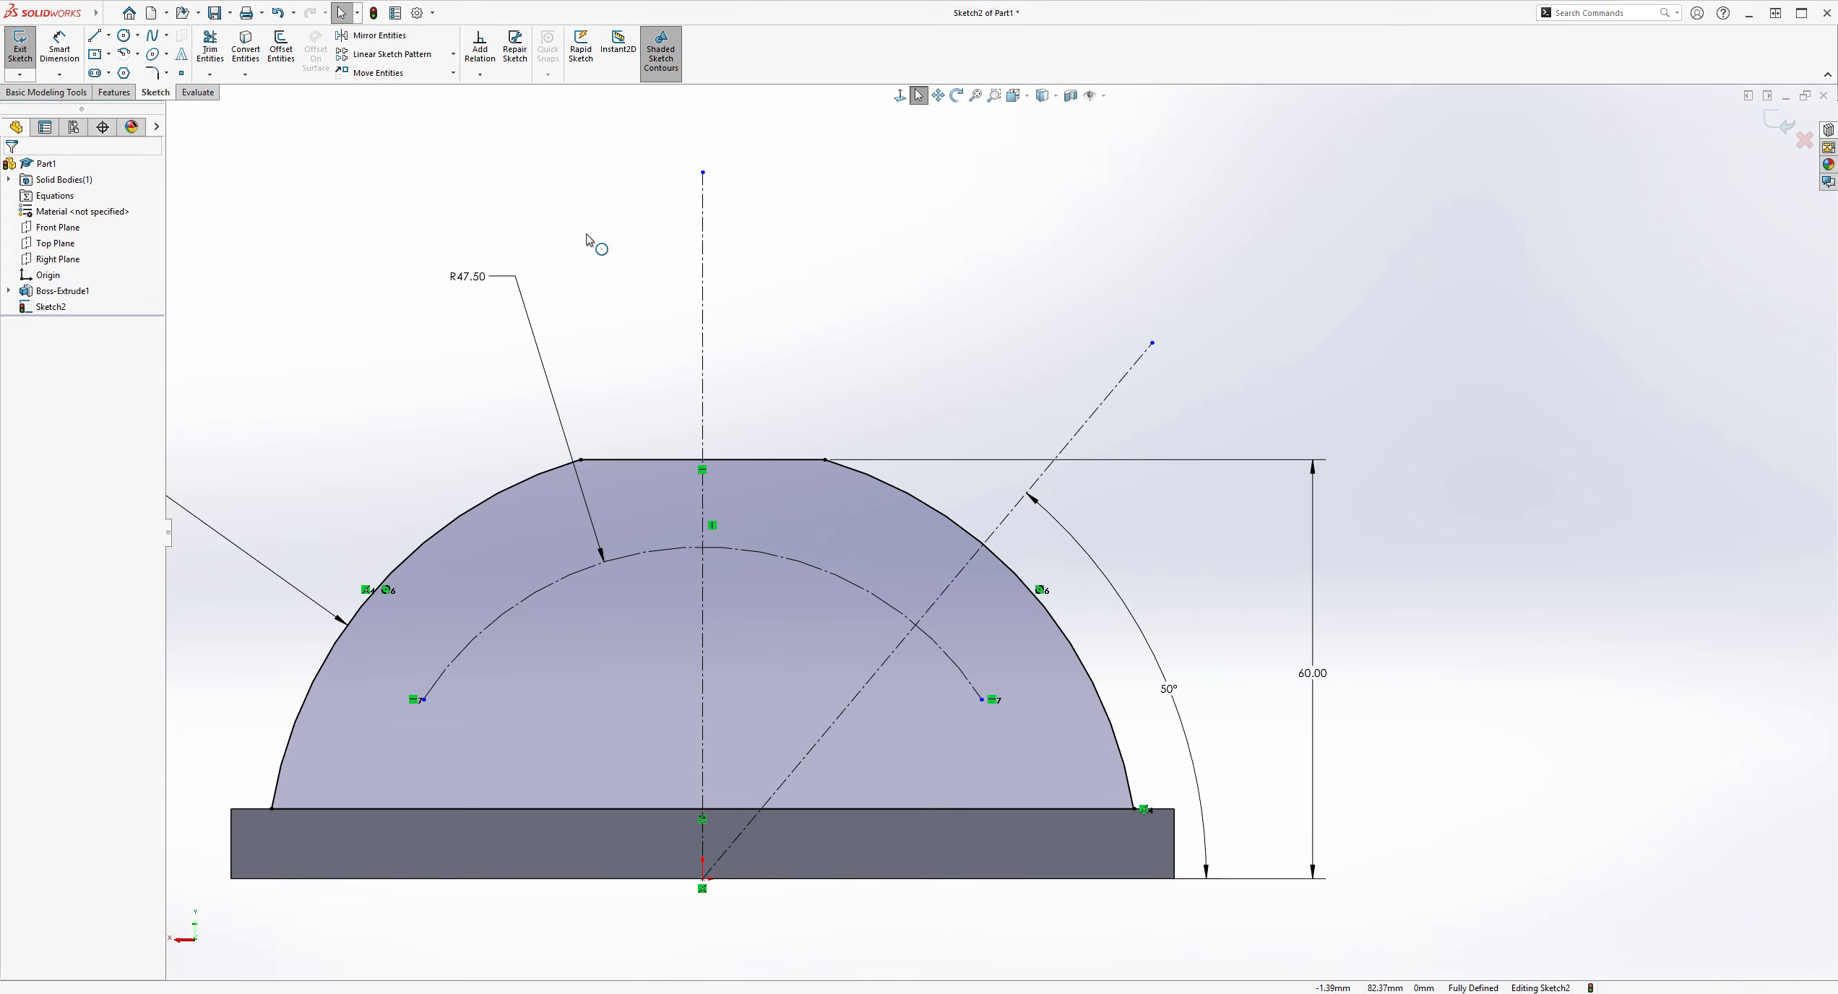
pyautogui.click(123, 35)
pyautogui.scroll(-3, 939, 535)
pyautogui.scroll(3, 1064, 506)
pyautogui.scroll(-2, 1127, 341)
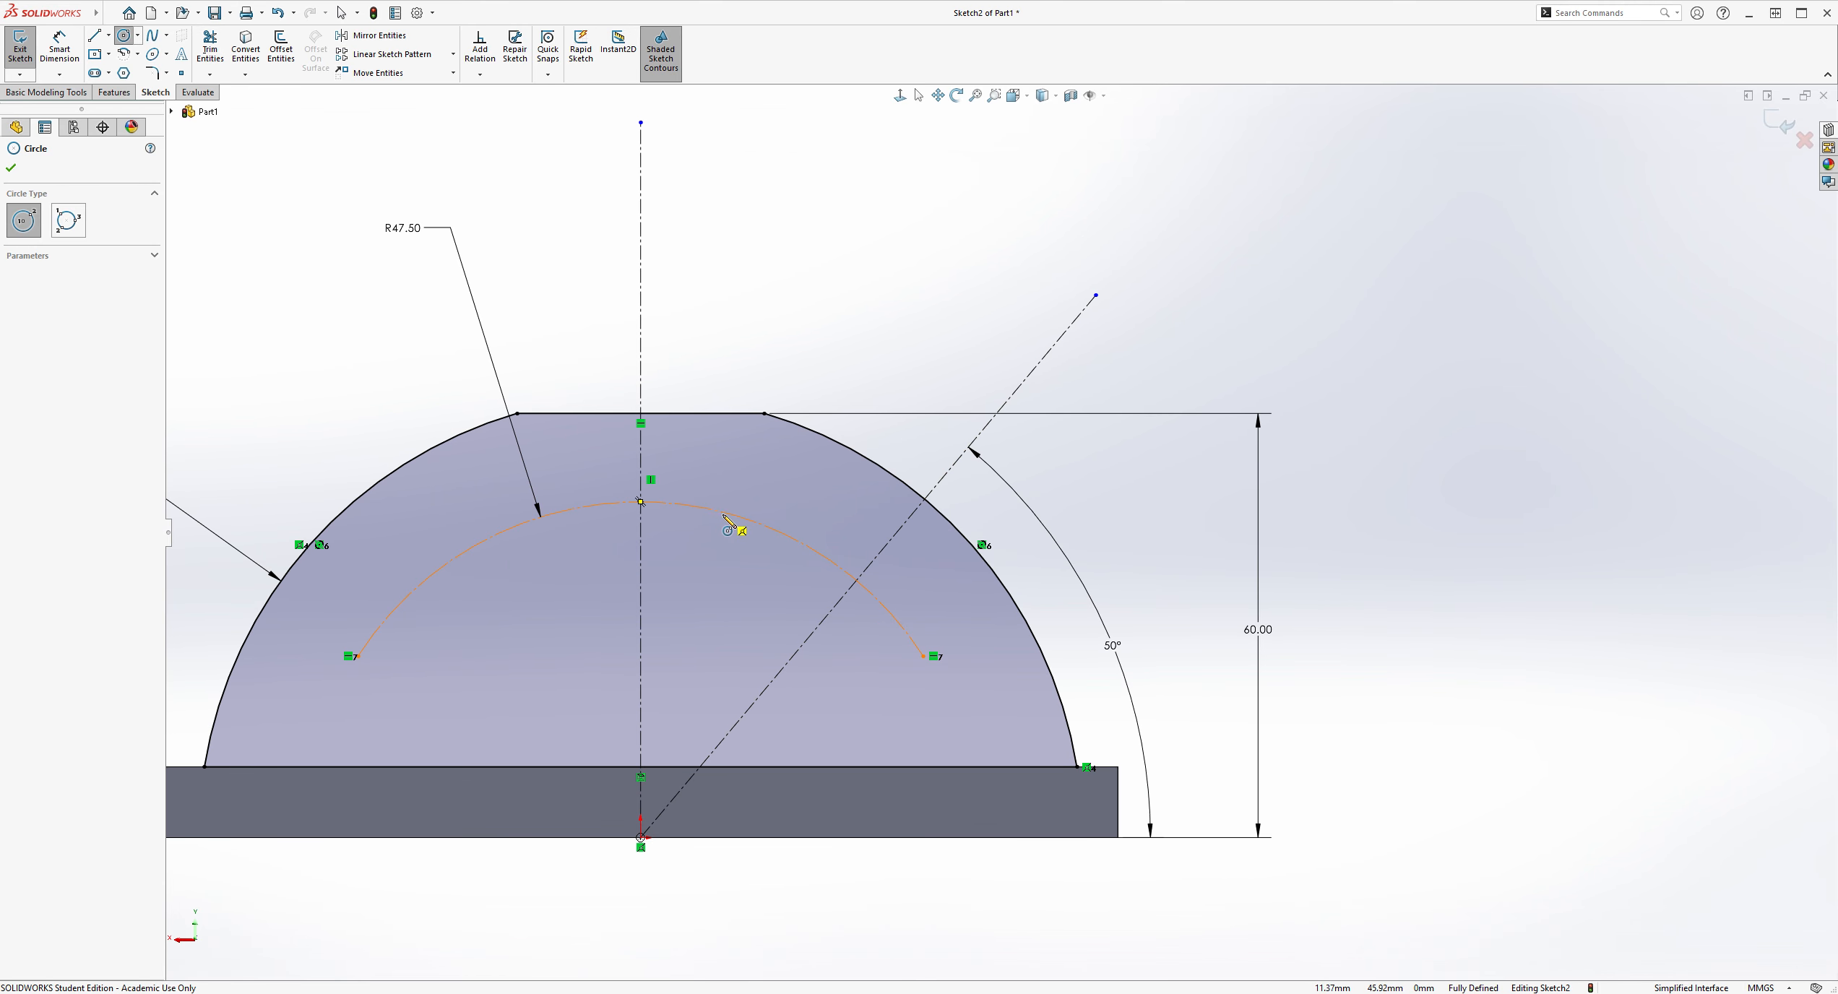
pyautogui.scroll(-1, 960, 563)
pyautogui.scroll(-1, 974, 567)
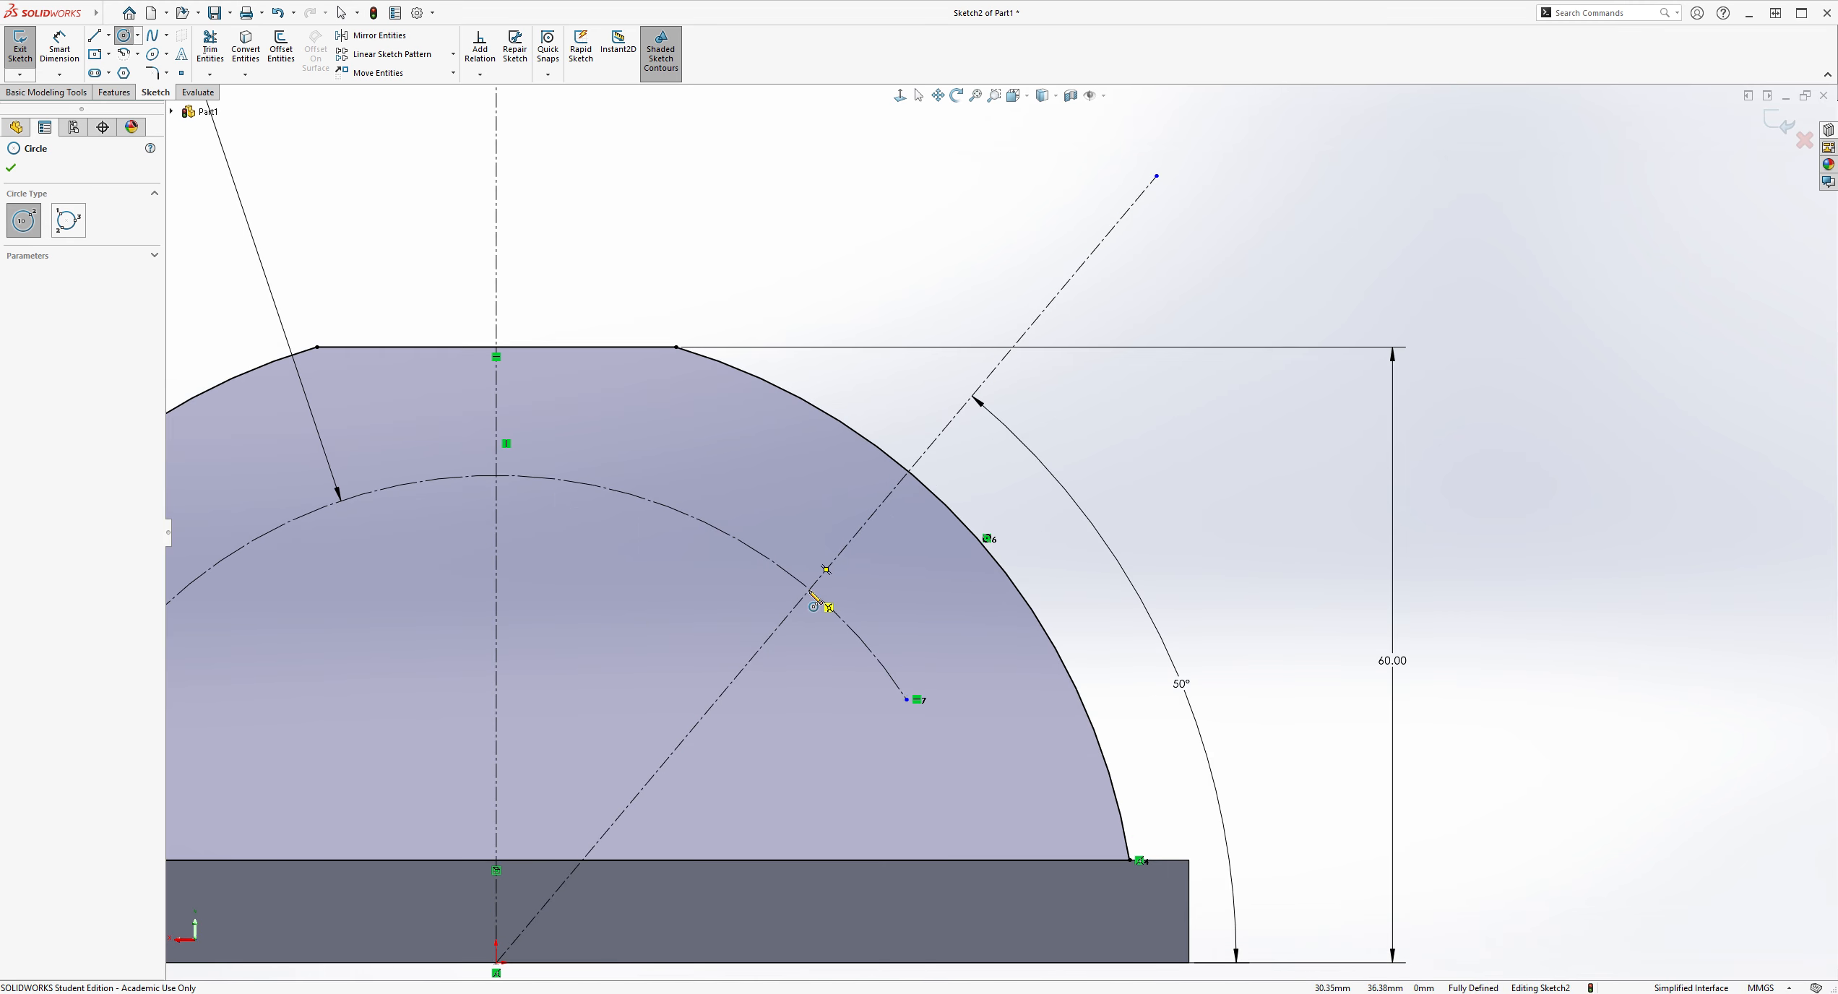
pyautogui.click(809, 589)
pyautogui.click(861, 618)
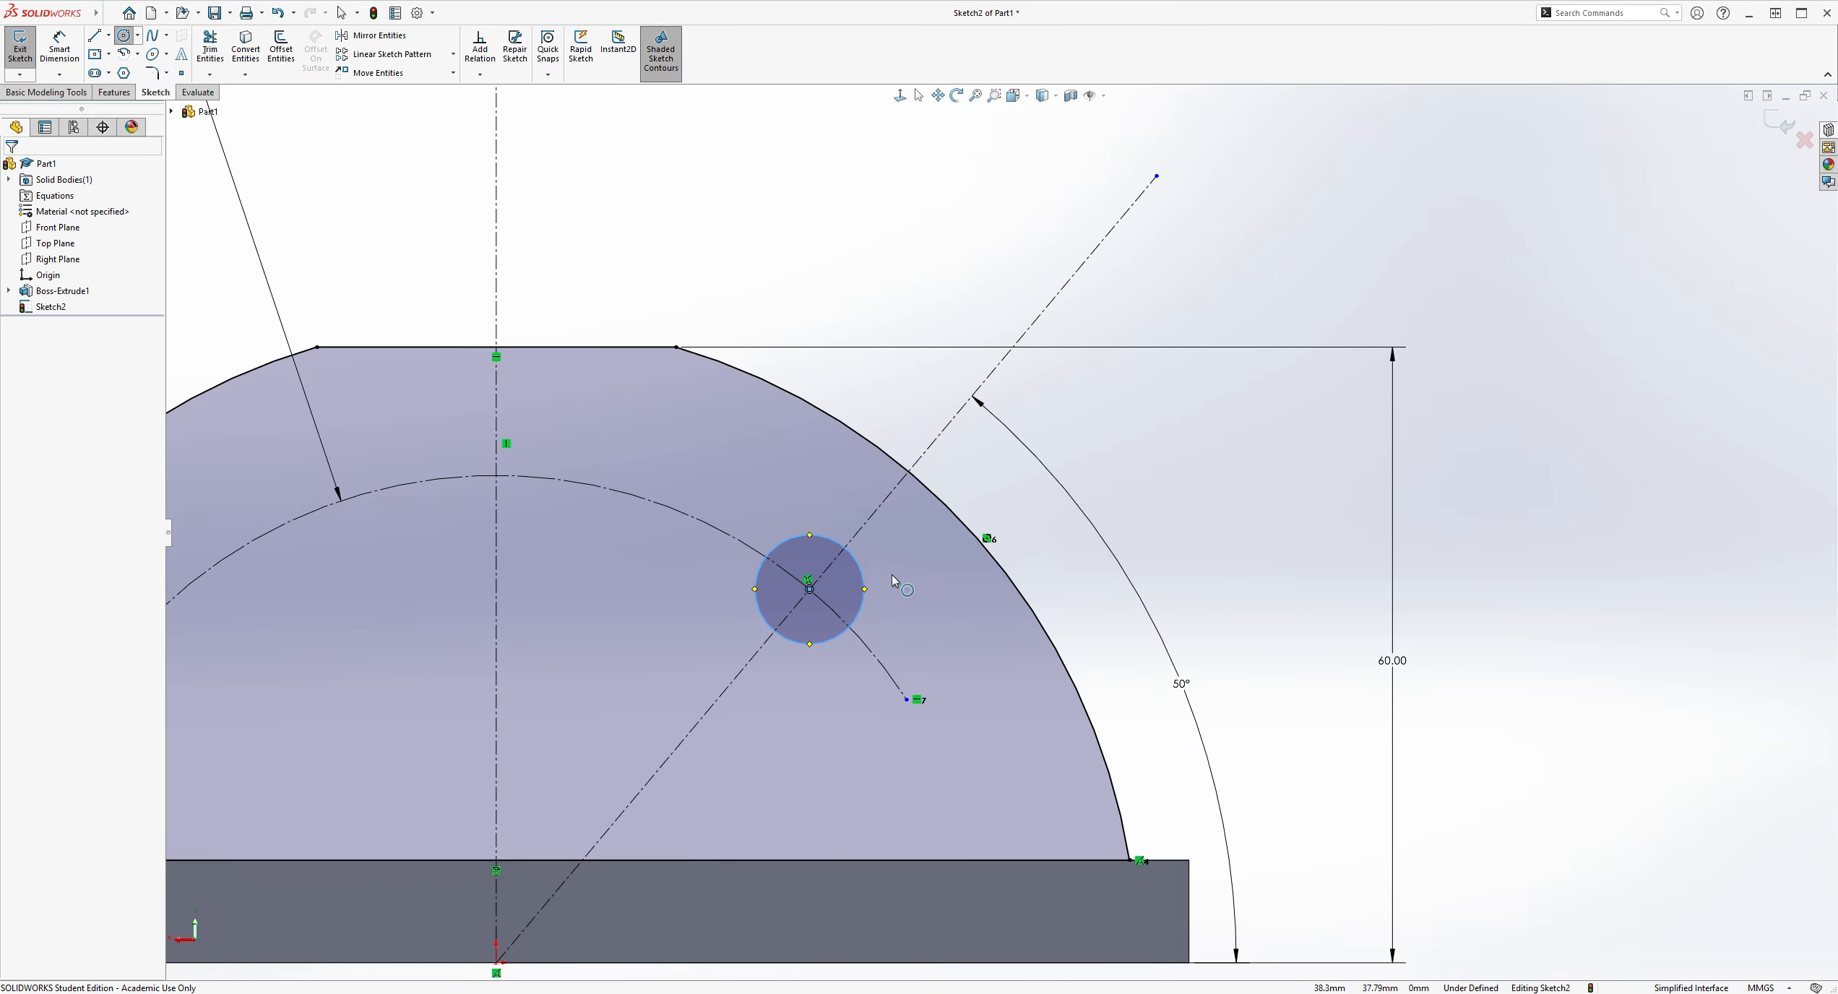
pyautogui.scroll(3, 926, 577)
pyautogui.press('Escape')
# Step: Dimension the circle on the slanted centerline with a diameter of 12 mm
pyautogui.click(60, 49)
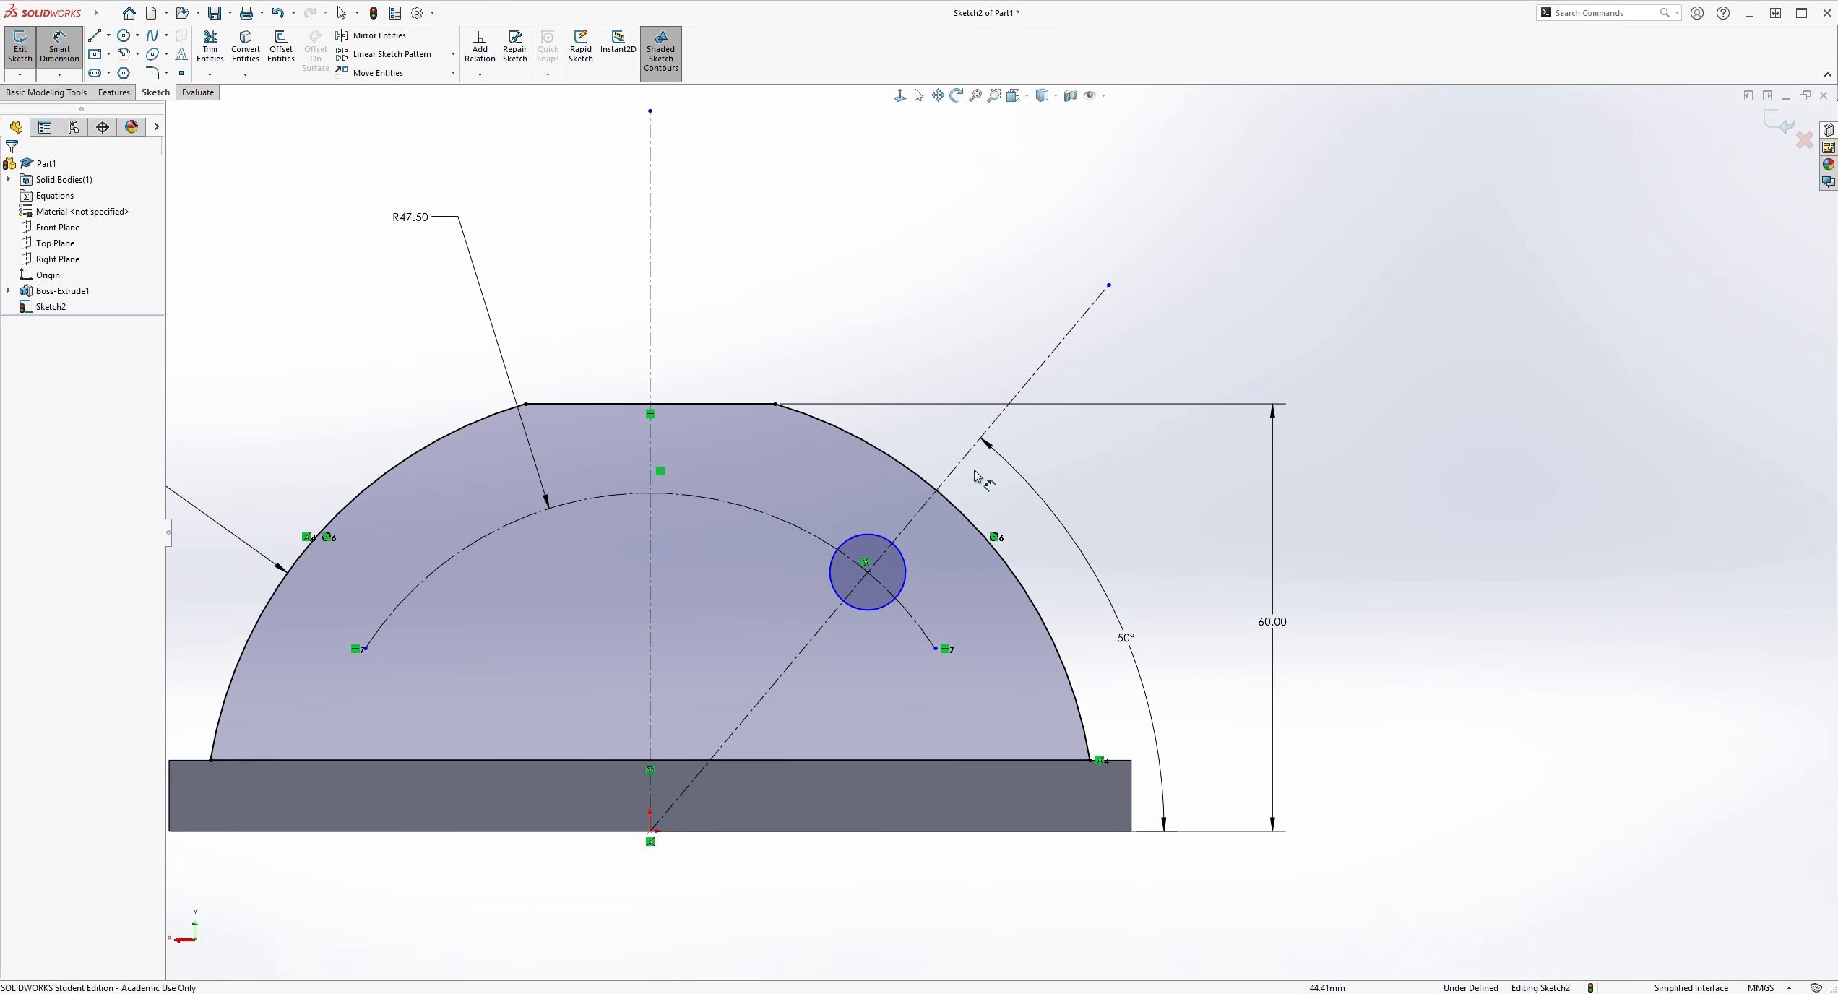
pyautogui.click(882, 538)
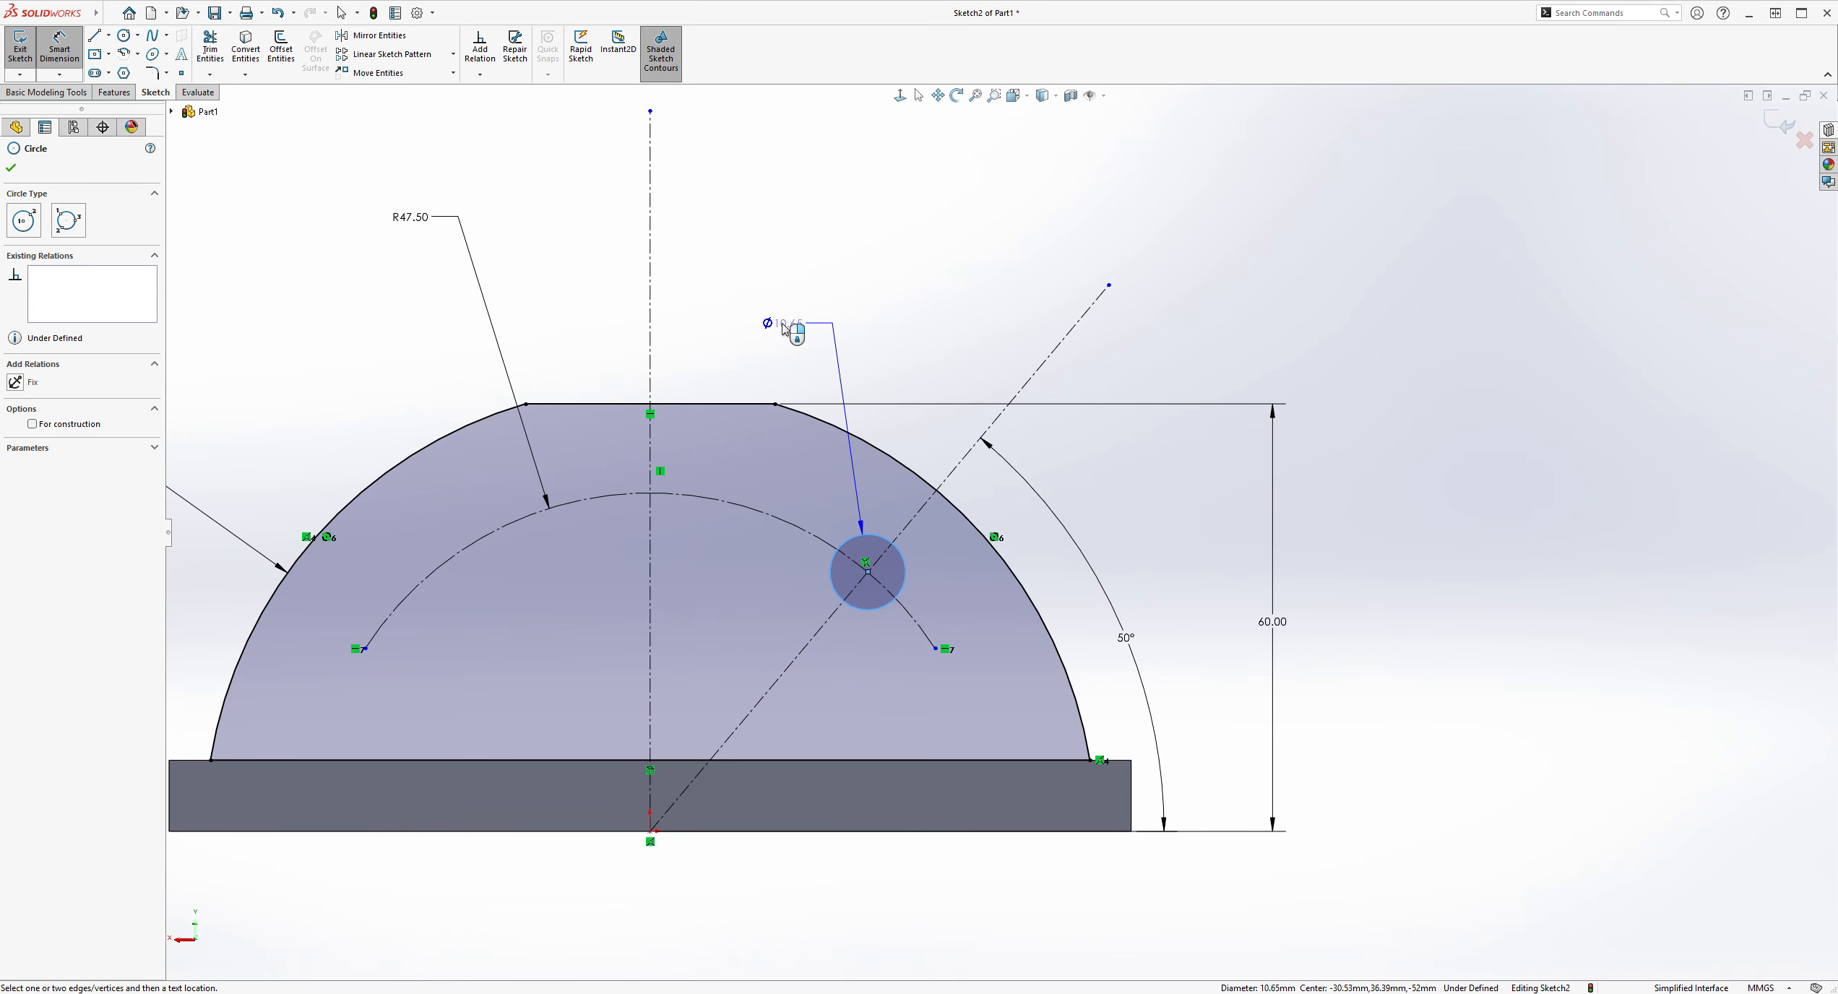
pyautogui.click(783, 328)
pyautogui.write('12')
pyautogui.press('Return')
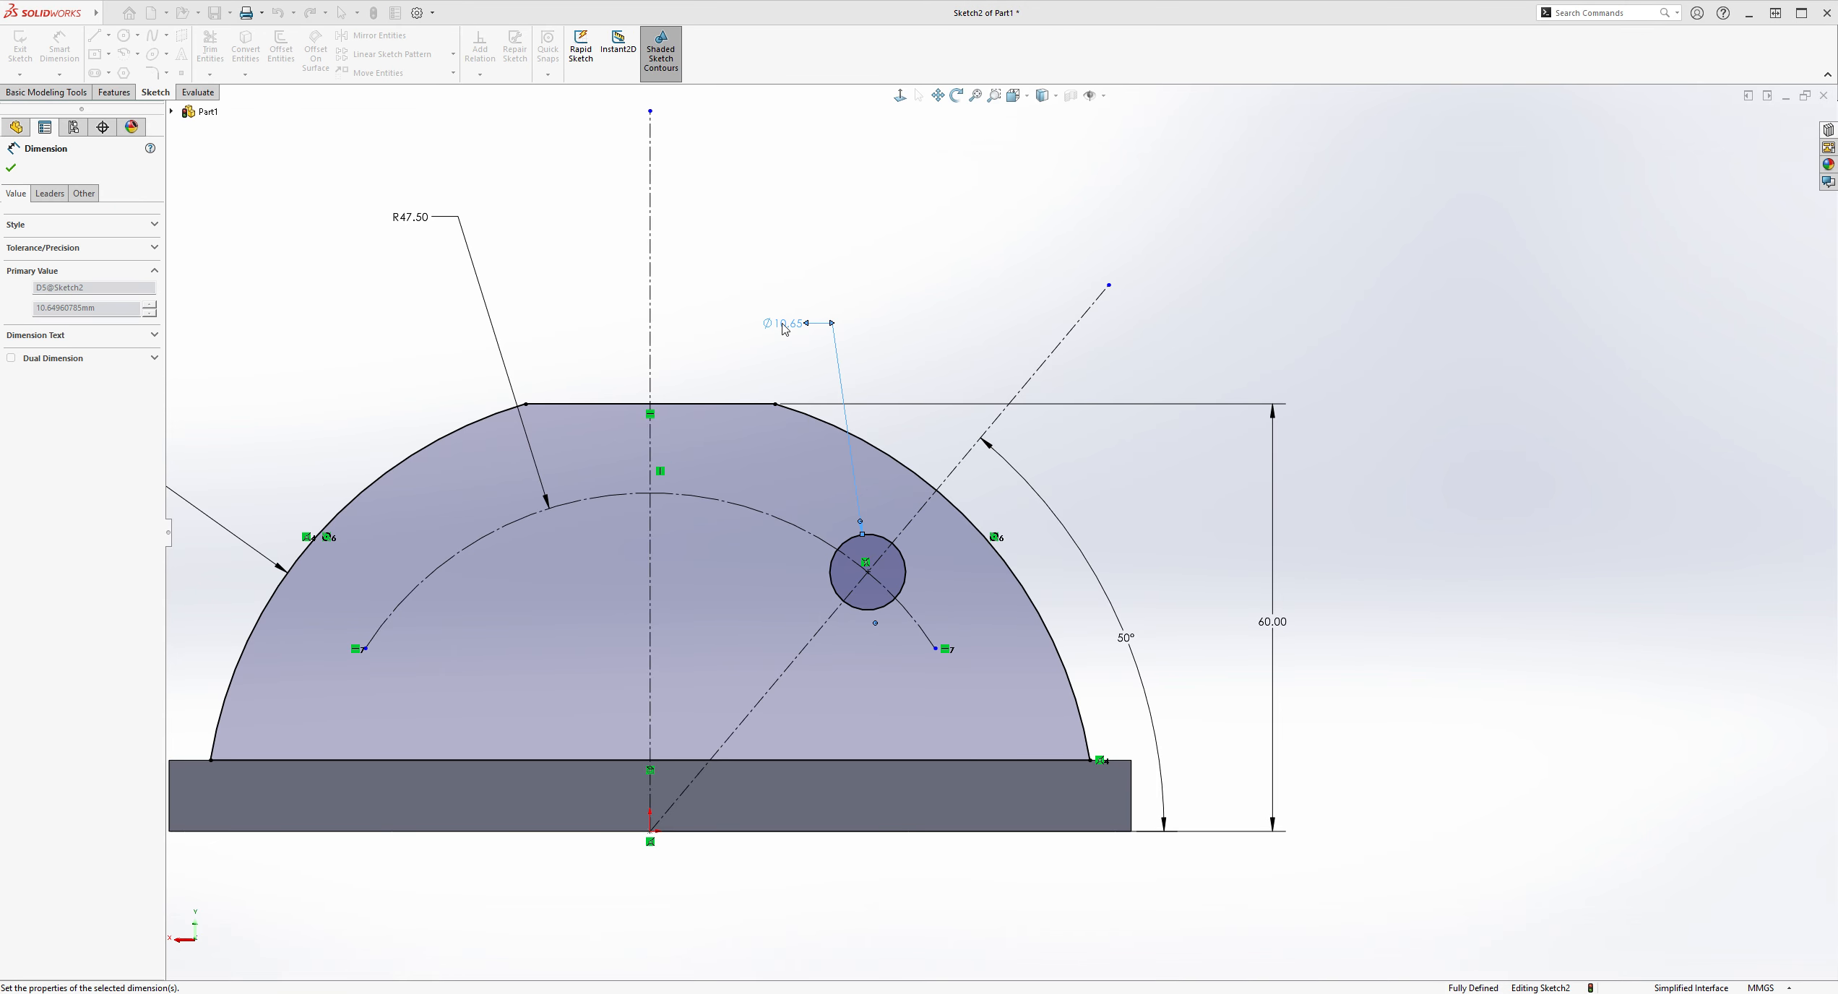
pyautogui.press('Escape')
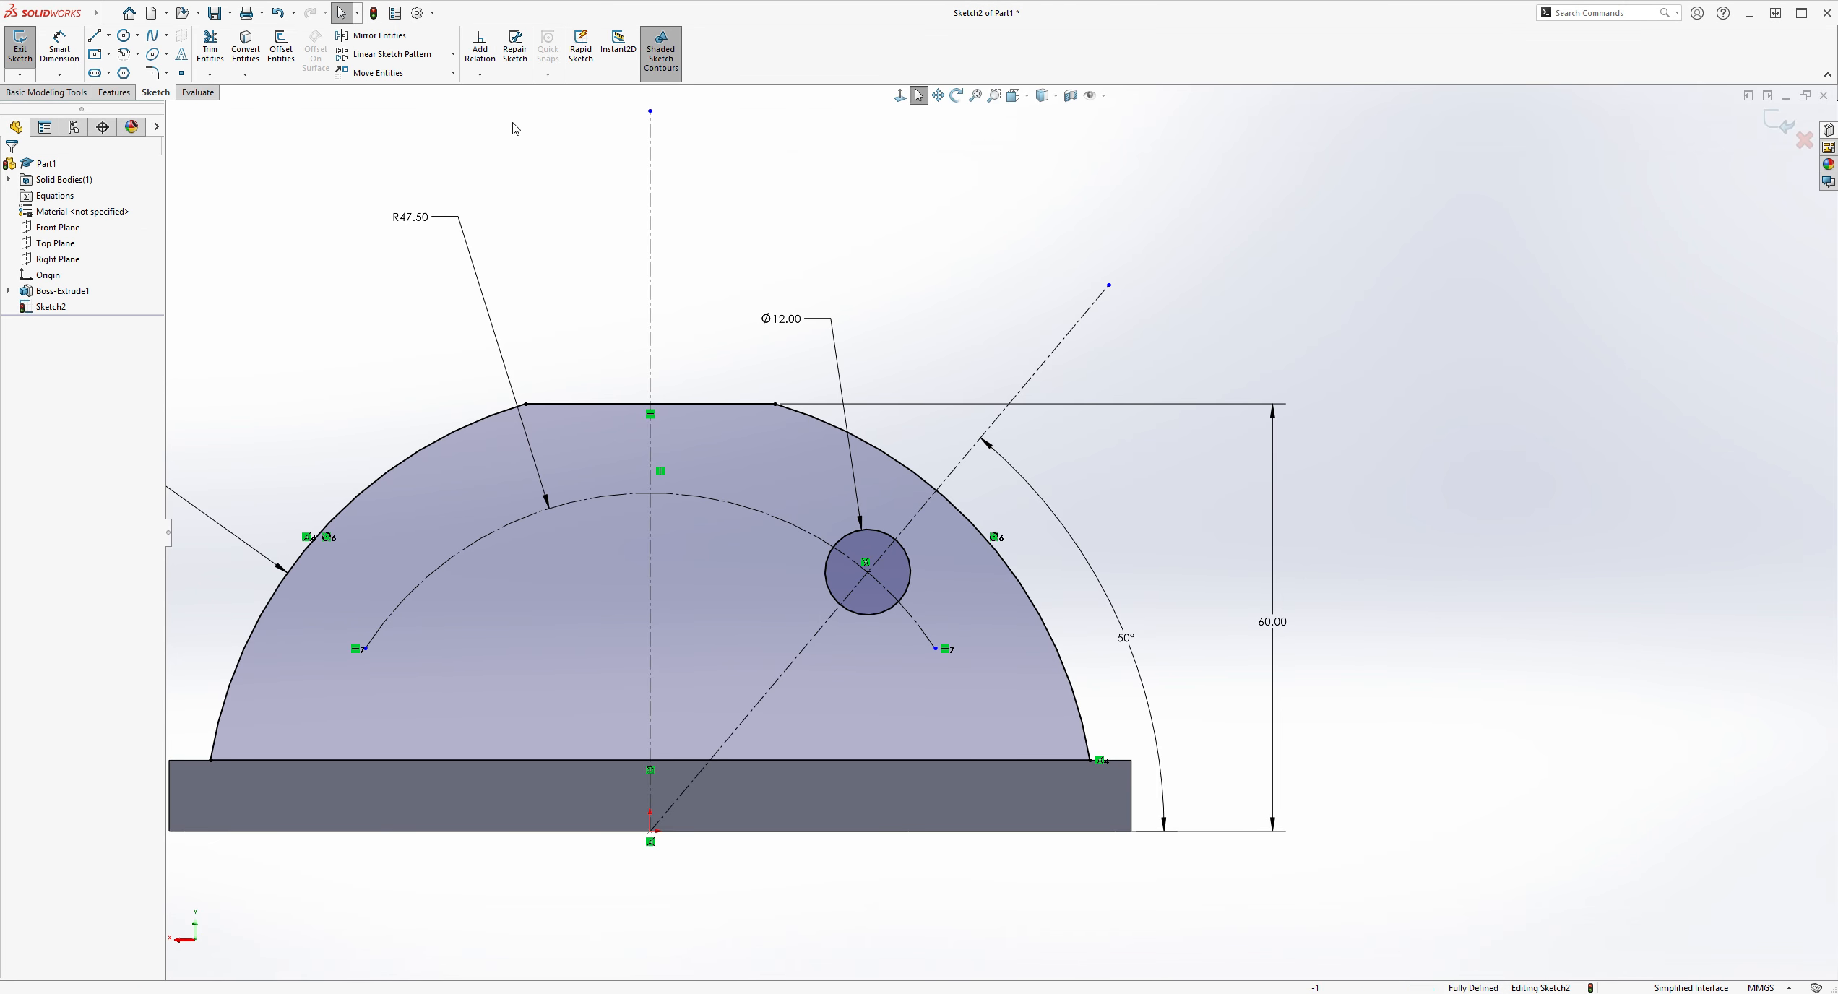
# Step: Mirror the 12 mm circle about the vertical centerline, keeping the original
pyautogui.click(375, 35)
pyautogui.click(840, 549)
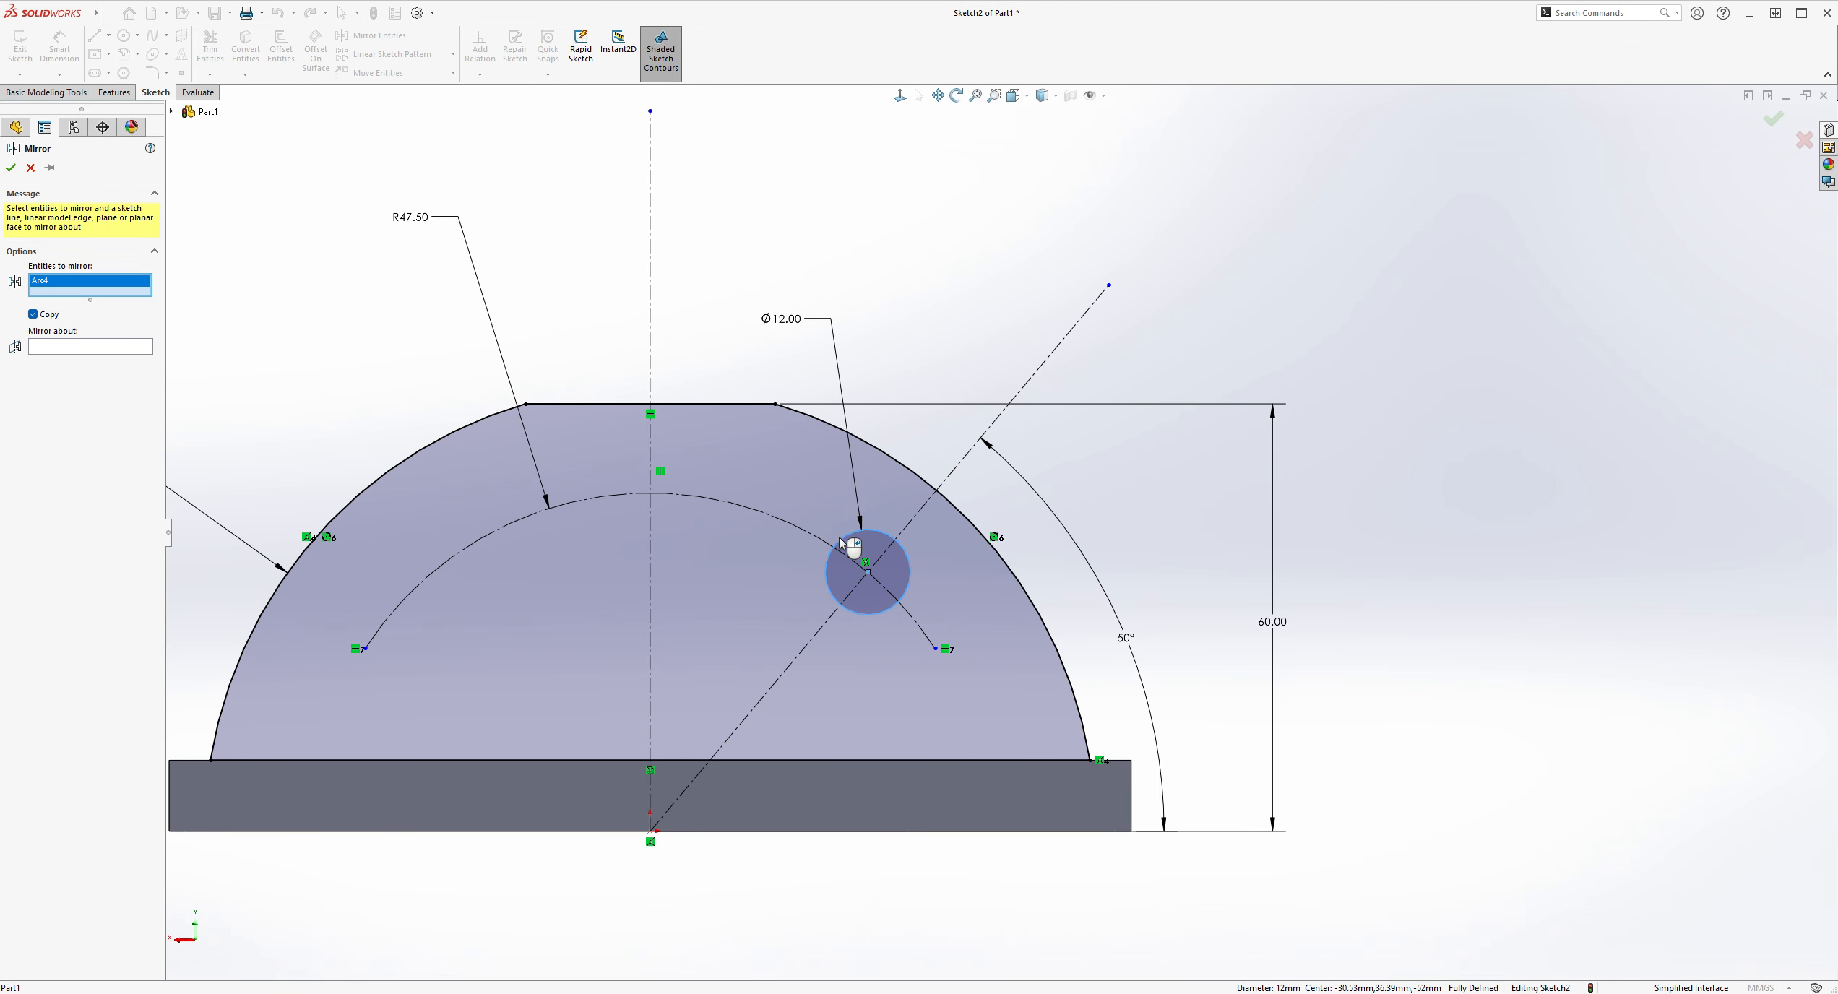
pyautogui.click(63, 349)
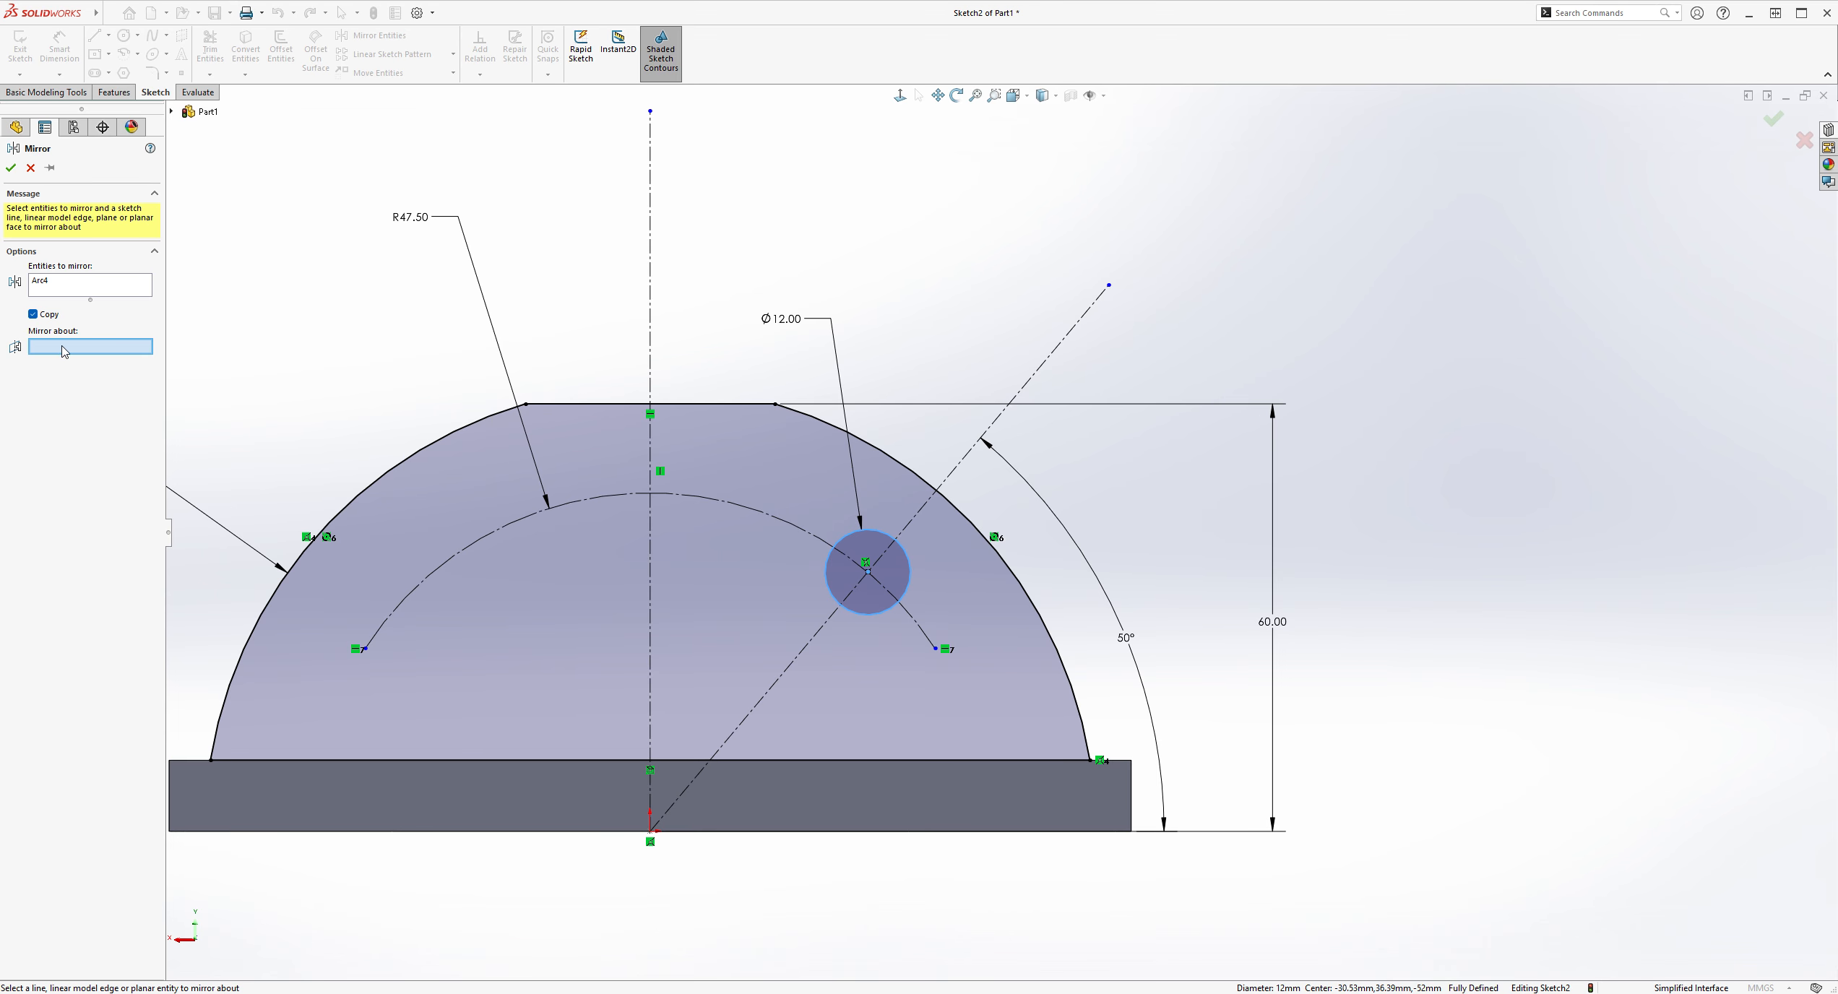
pyautogui.click(650, 445)
pyautogui.click(11, 168)
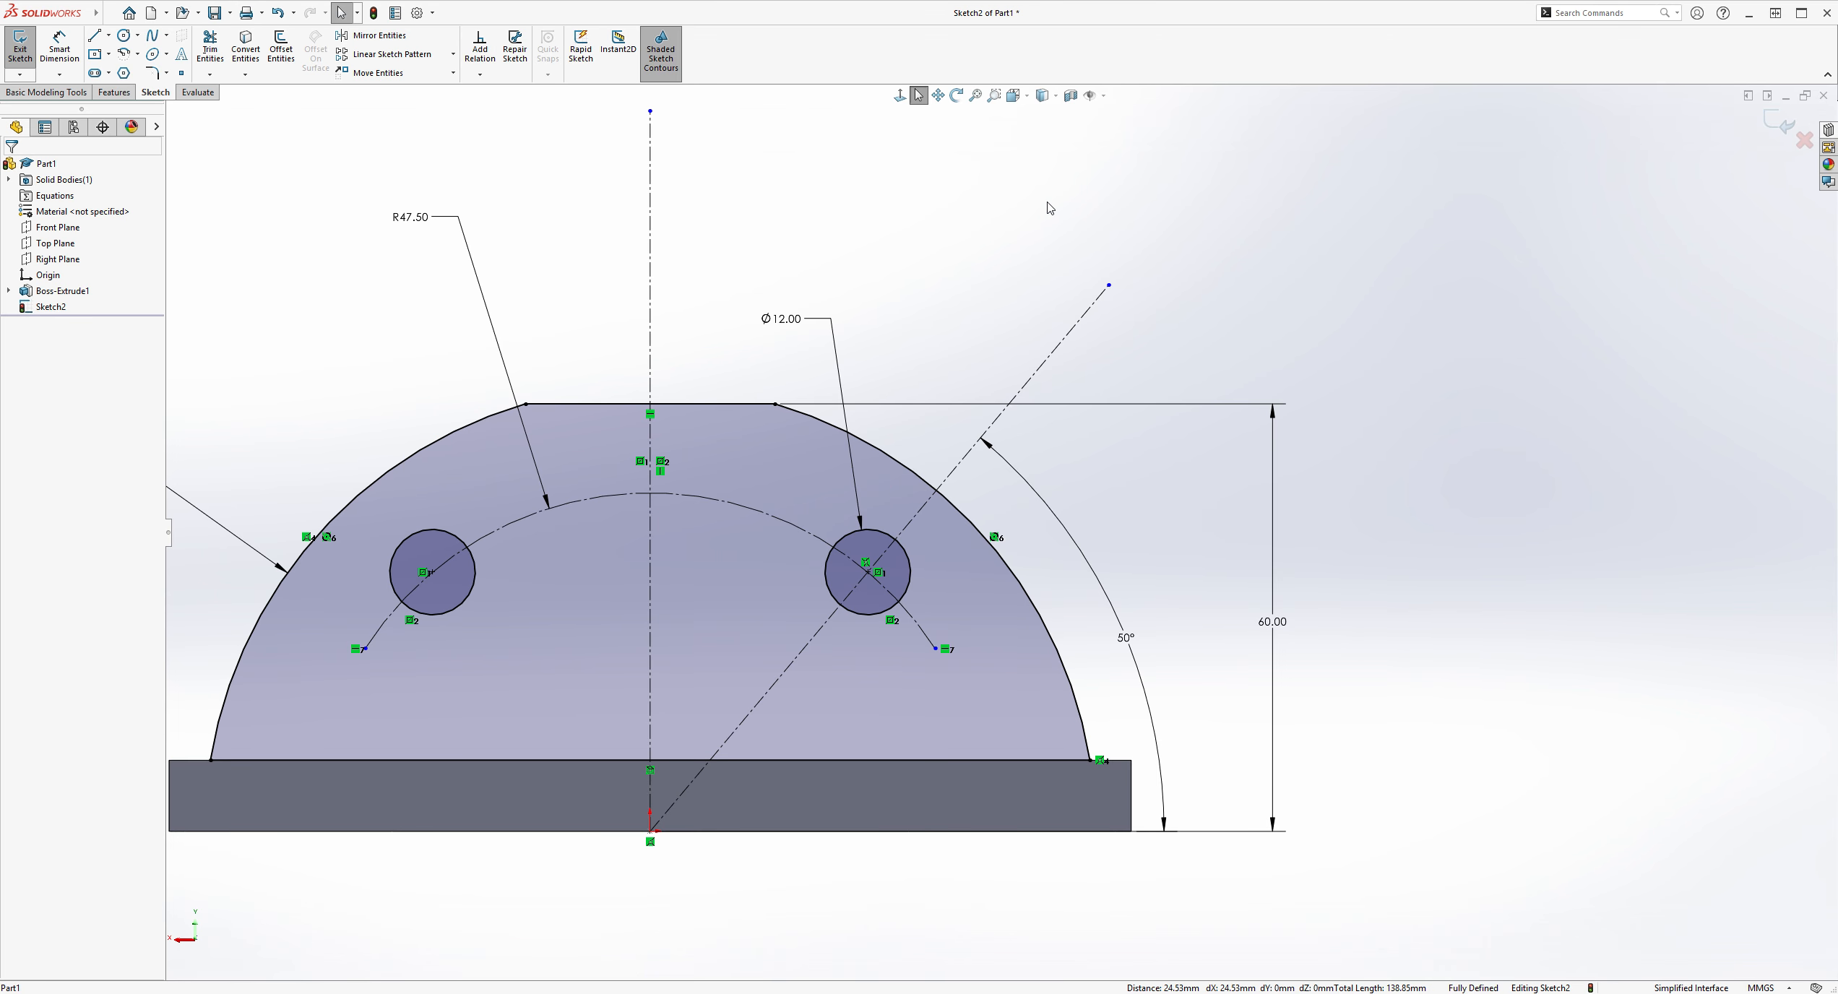
# Step: Extrude the domed profile with its two holes 10 mm blind, reversed to lie over the base plate and merged with it
pyautogui.press('f')
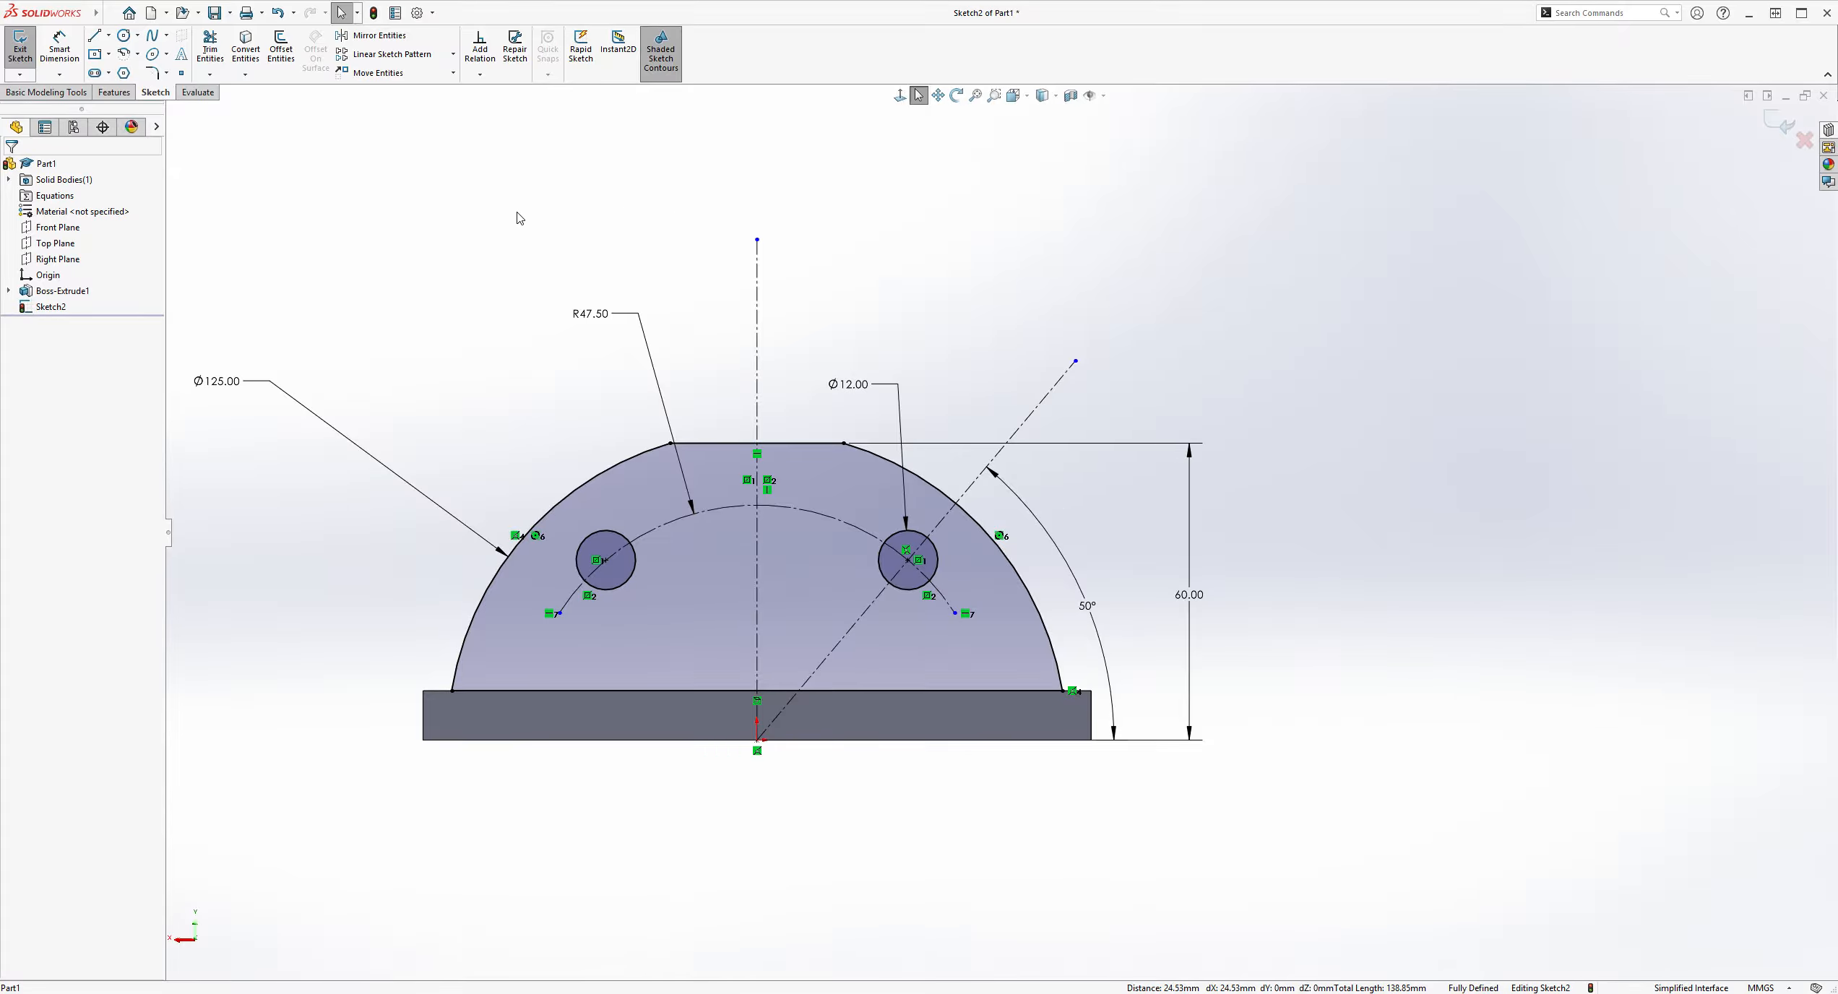
pyautogui.click(117, 92)
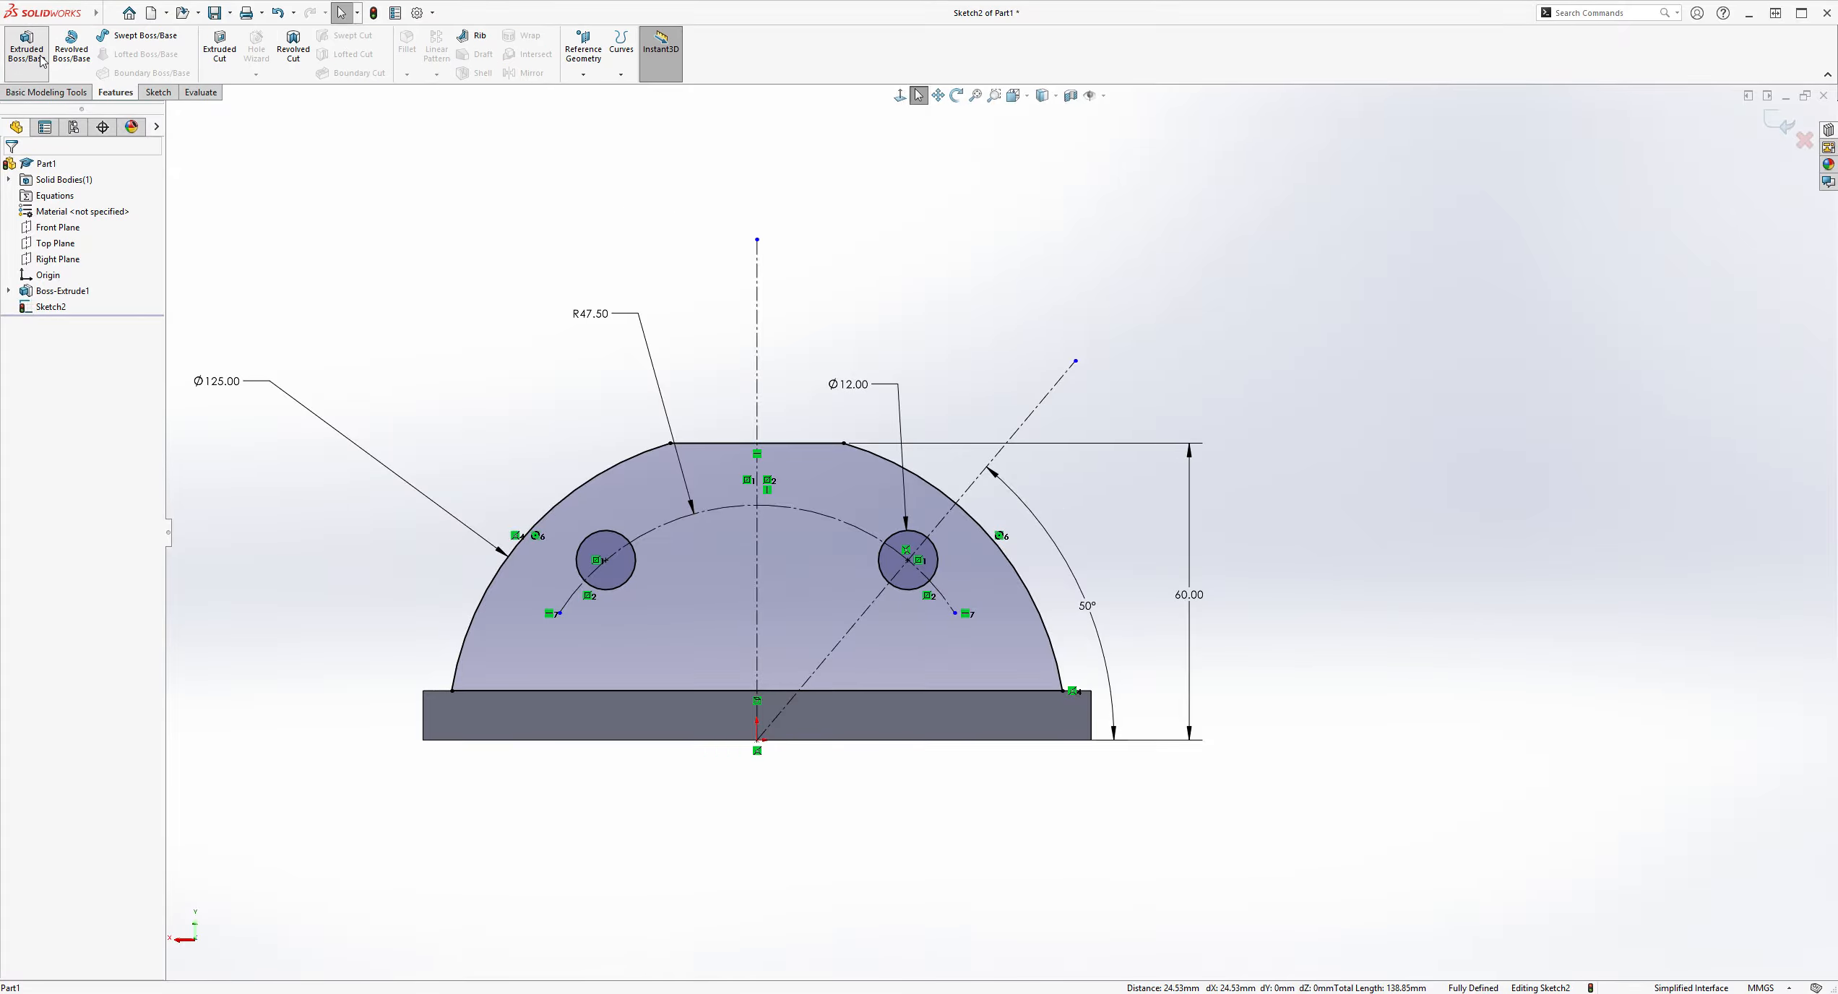
pyautogui.click(41, 61)
pyautogui.moveTo(1381, 478); pyautogui.dragTo(1575, 477, button='middle')
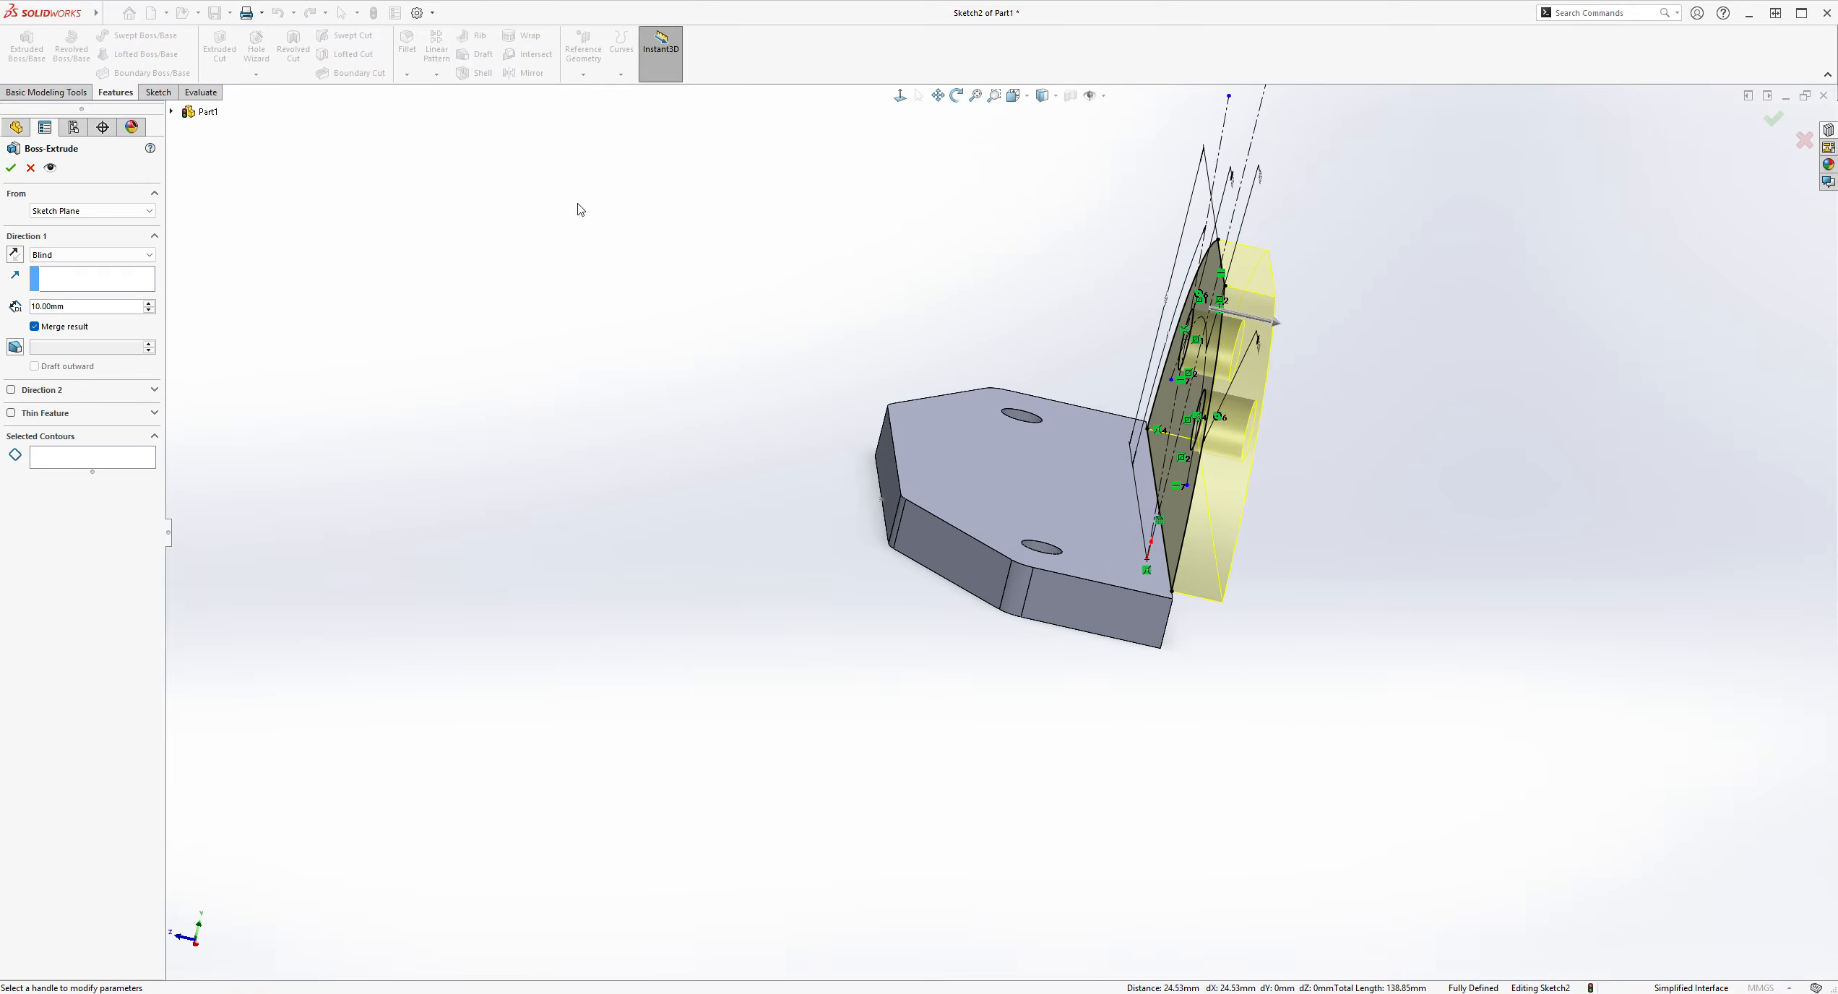
pyautogui.click(14, 254)
pyautogui.moveTo(1416, 443)
pyautogui.mouseDown(button='middle')
pyautogui.moveTo(1378, 304)
pyautogui.moveTo(1325, 390)
pyautogui.moveTo(1481, 402)
pyautogui.moveTo(1448, 419)
pyautogui.mouseUp(button='middle')
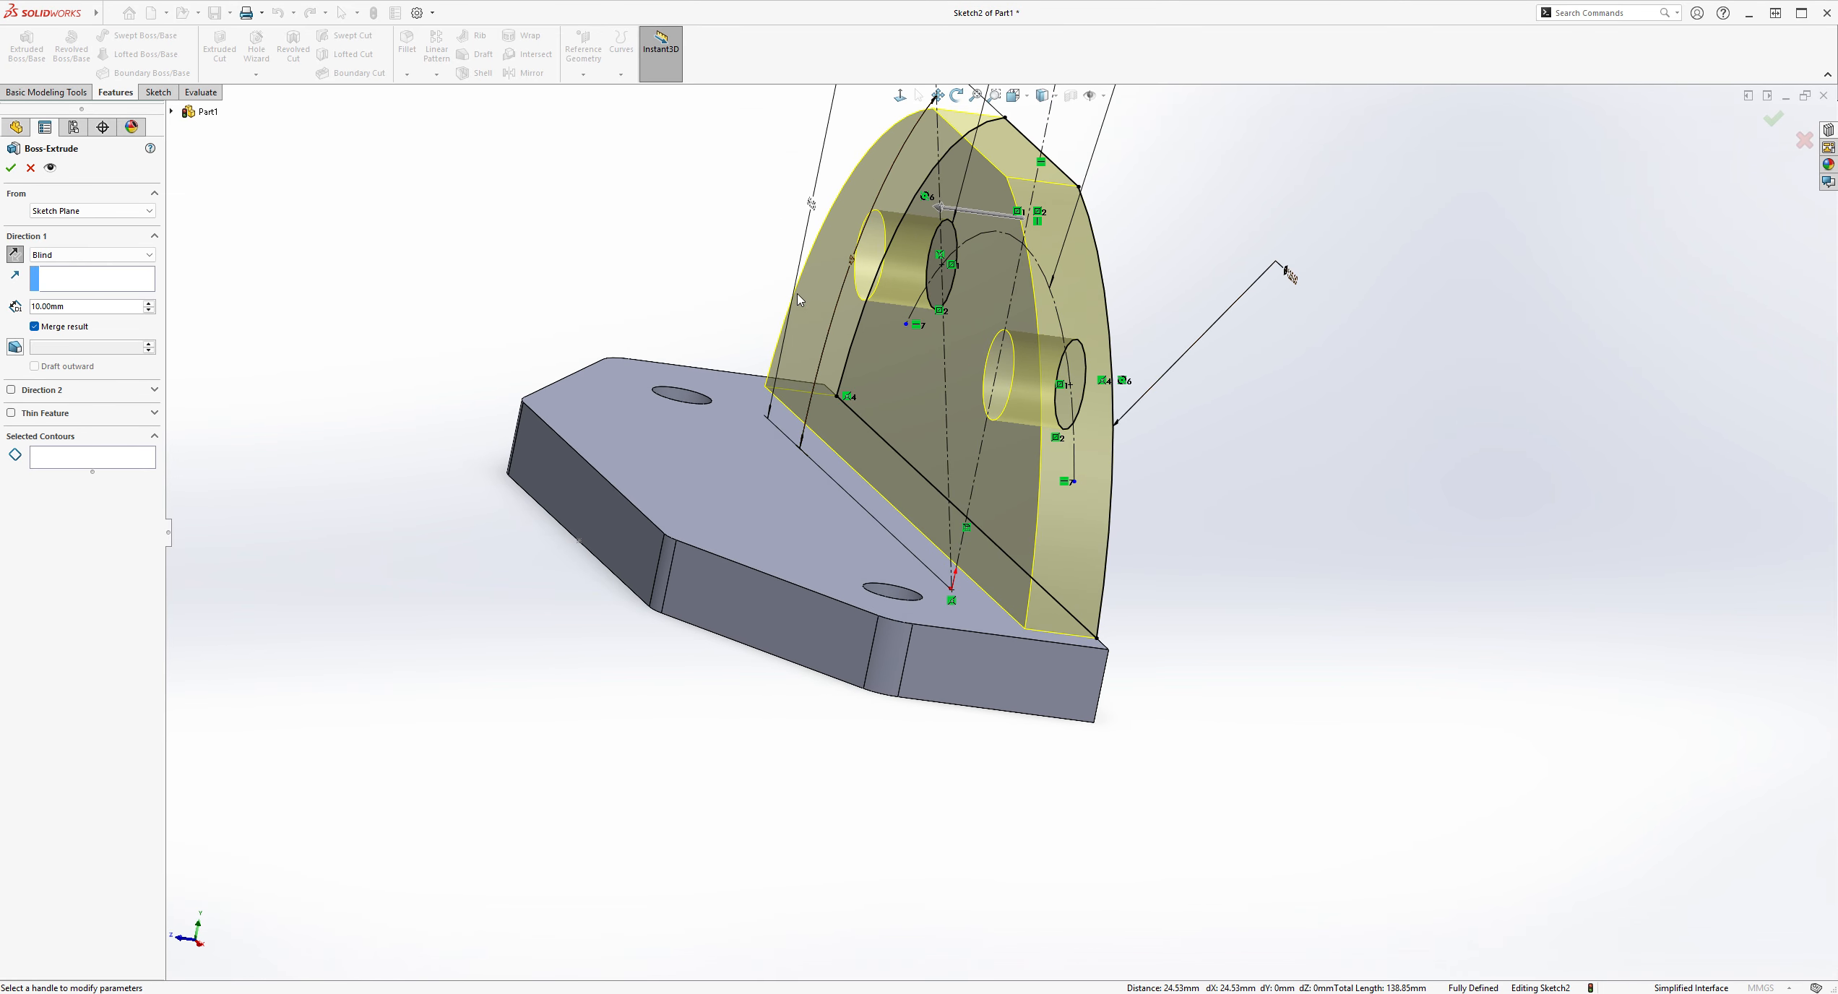
pyautogui.click(10, 166)
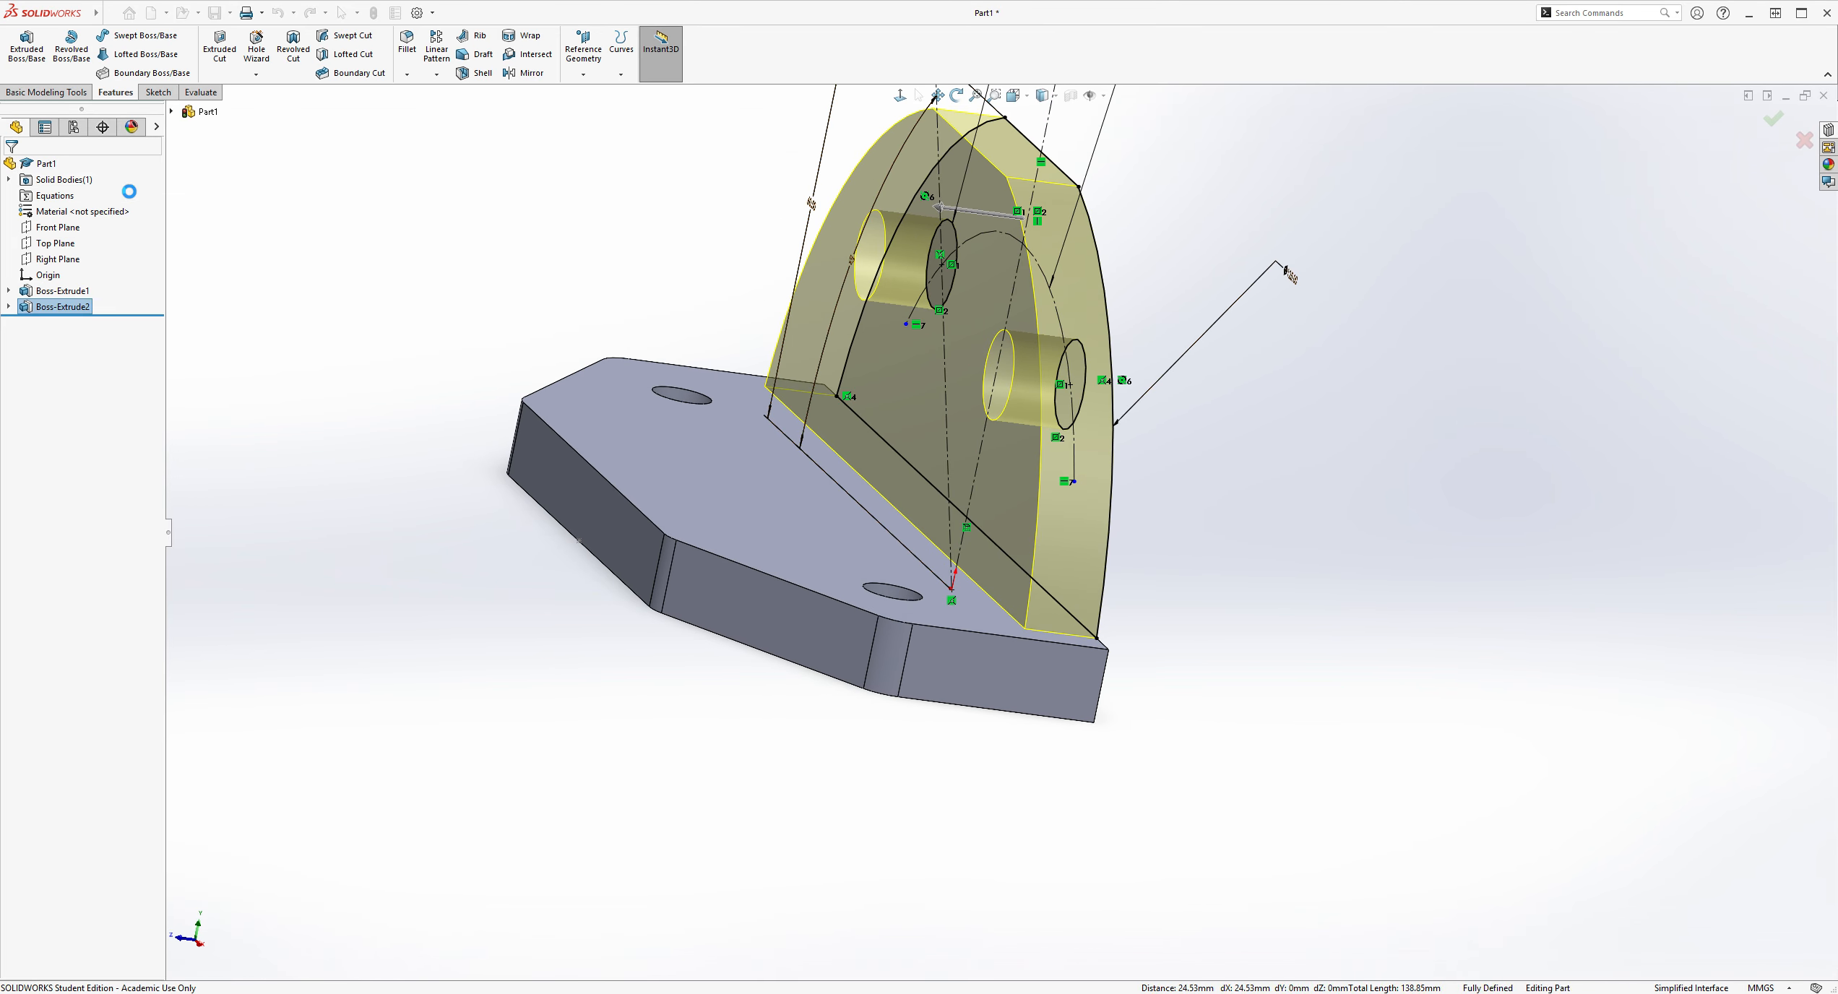
# Step: Start a new sketch on the middle front face of the base plate, parallel to the domed wall
pyautogui.moveTo(1421, 450)
pyautogui.mouseDown(button='middle')
pyautogui.moveTo(1490, 419)
pyautogui.moveTo(1584, 567)
pyautogui.moveTo(1487, 632)
pyautogui.moveTo(1723, 587)
pyautogui.moveTo(1436, 567)
pyautogui.moveTo(1457, 481)
pyautogui.moveTo(984, 387)
pyautogui.mouseUp(button='middle')
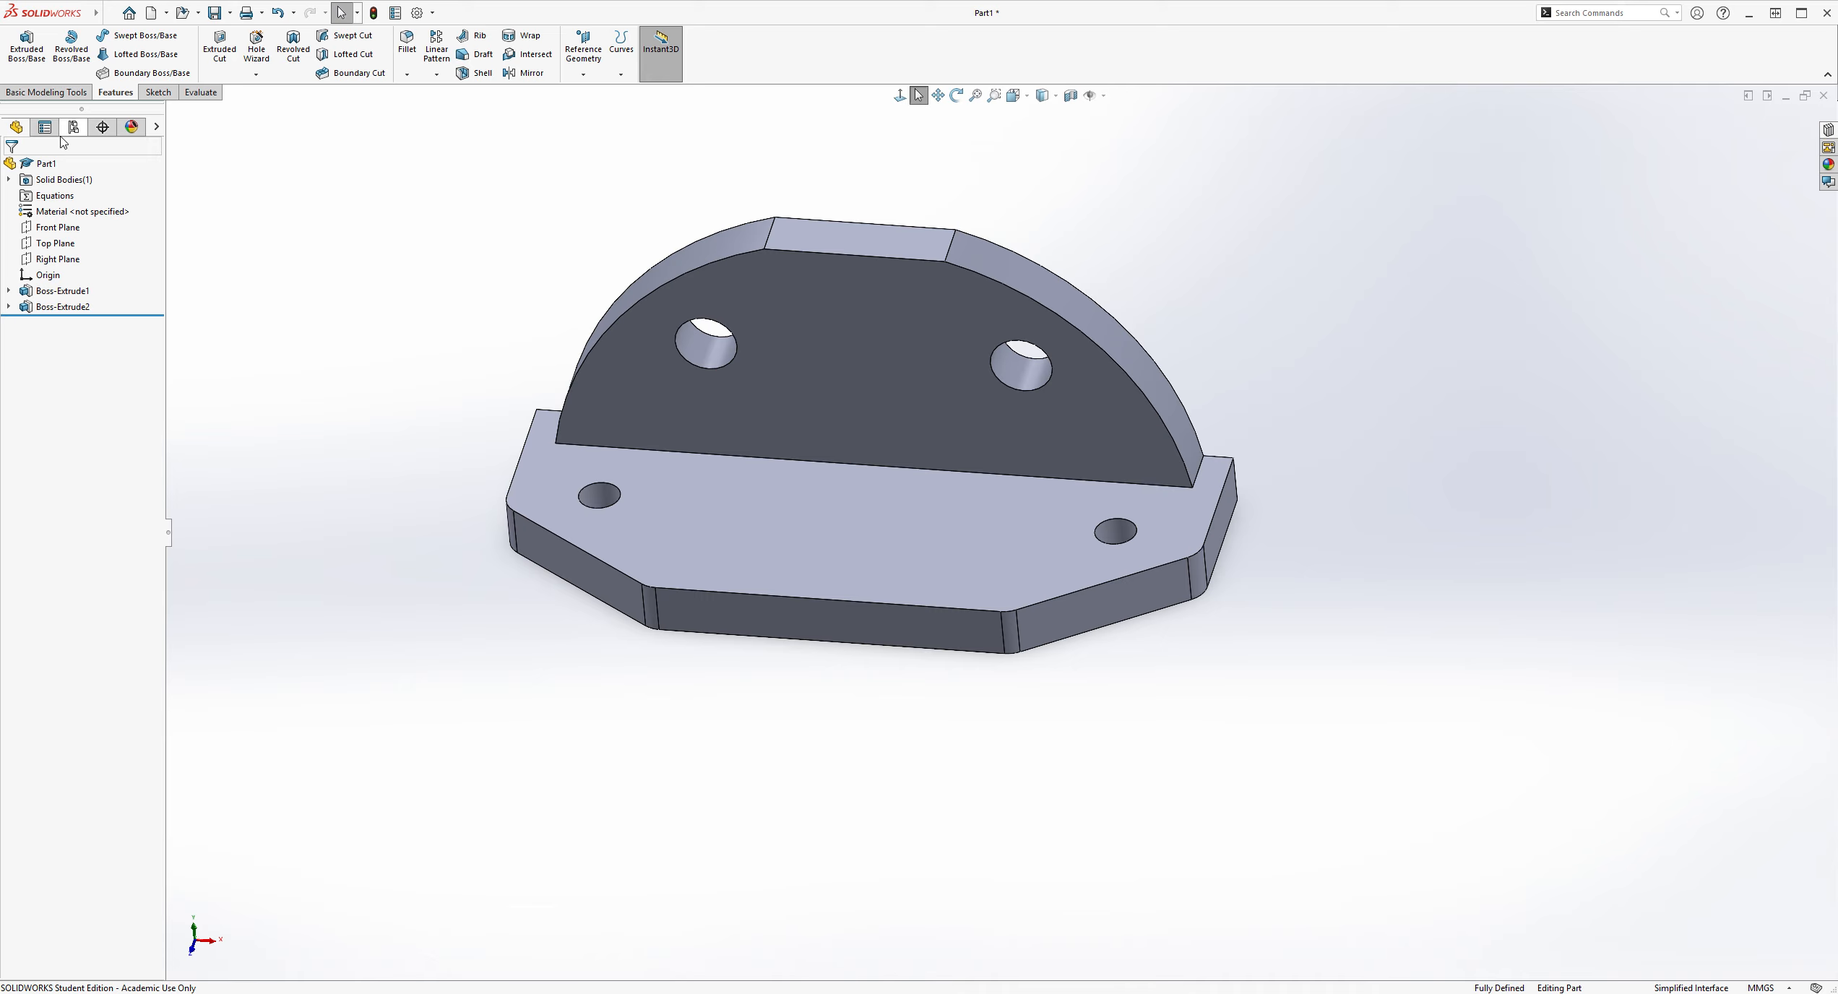
pyautogui.moveTo(1296, 369); pyautogui.dragTo(1201, 409, button='middle')
pyautogui.scroll(-2, 1201, 409)
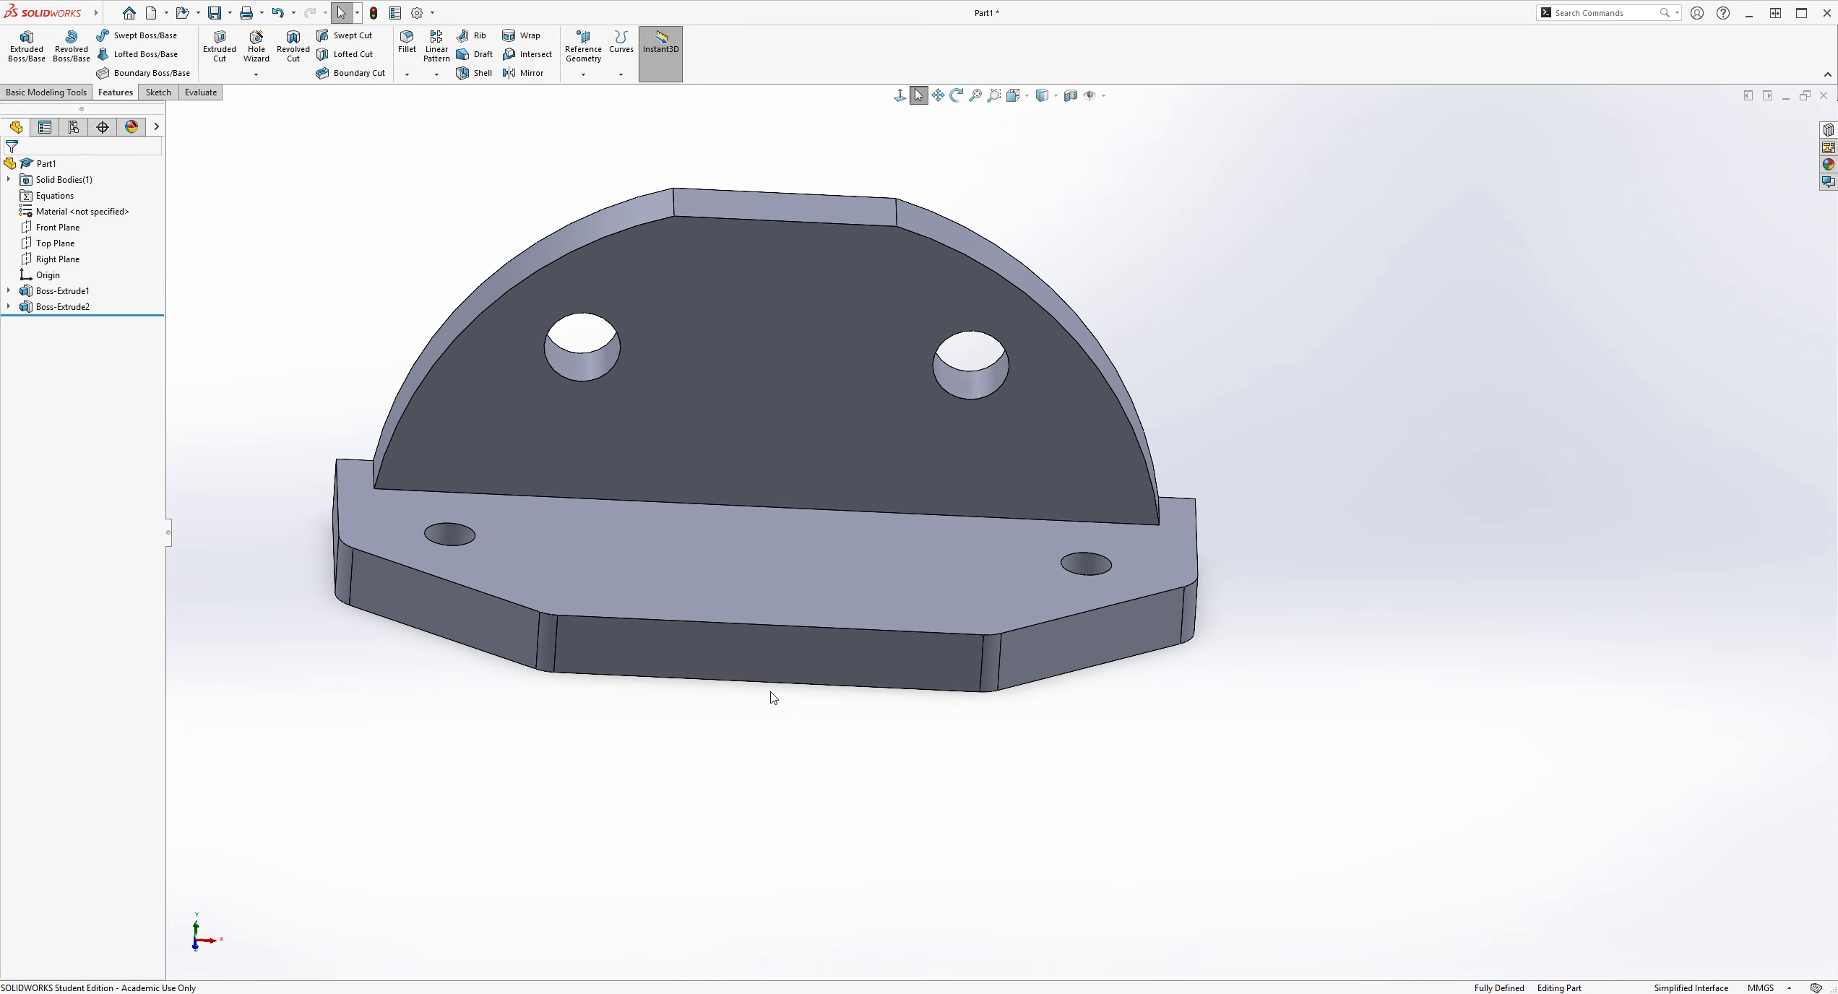
pyautogui.click(158, 92)
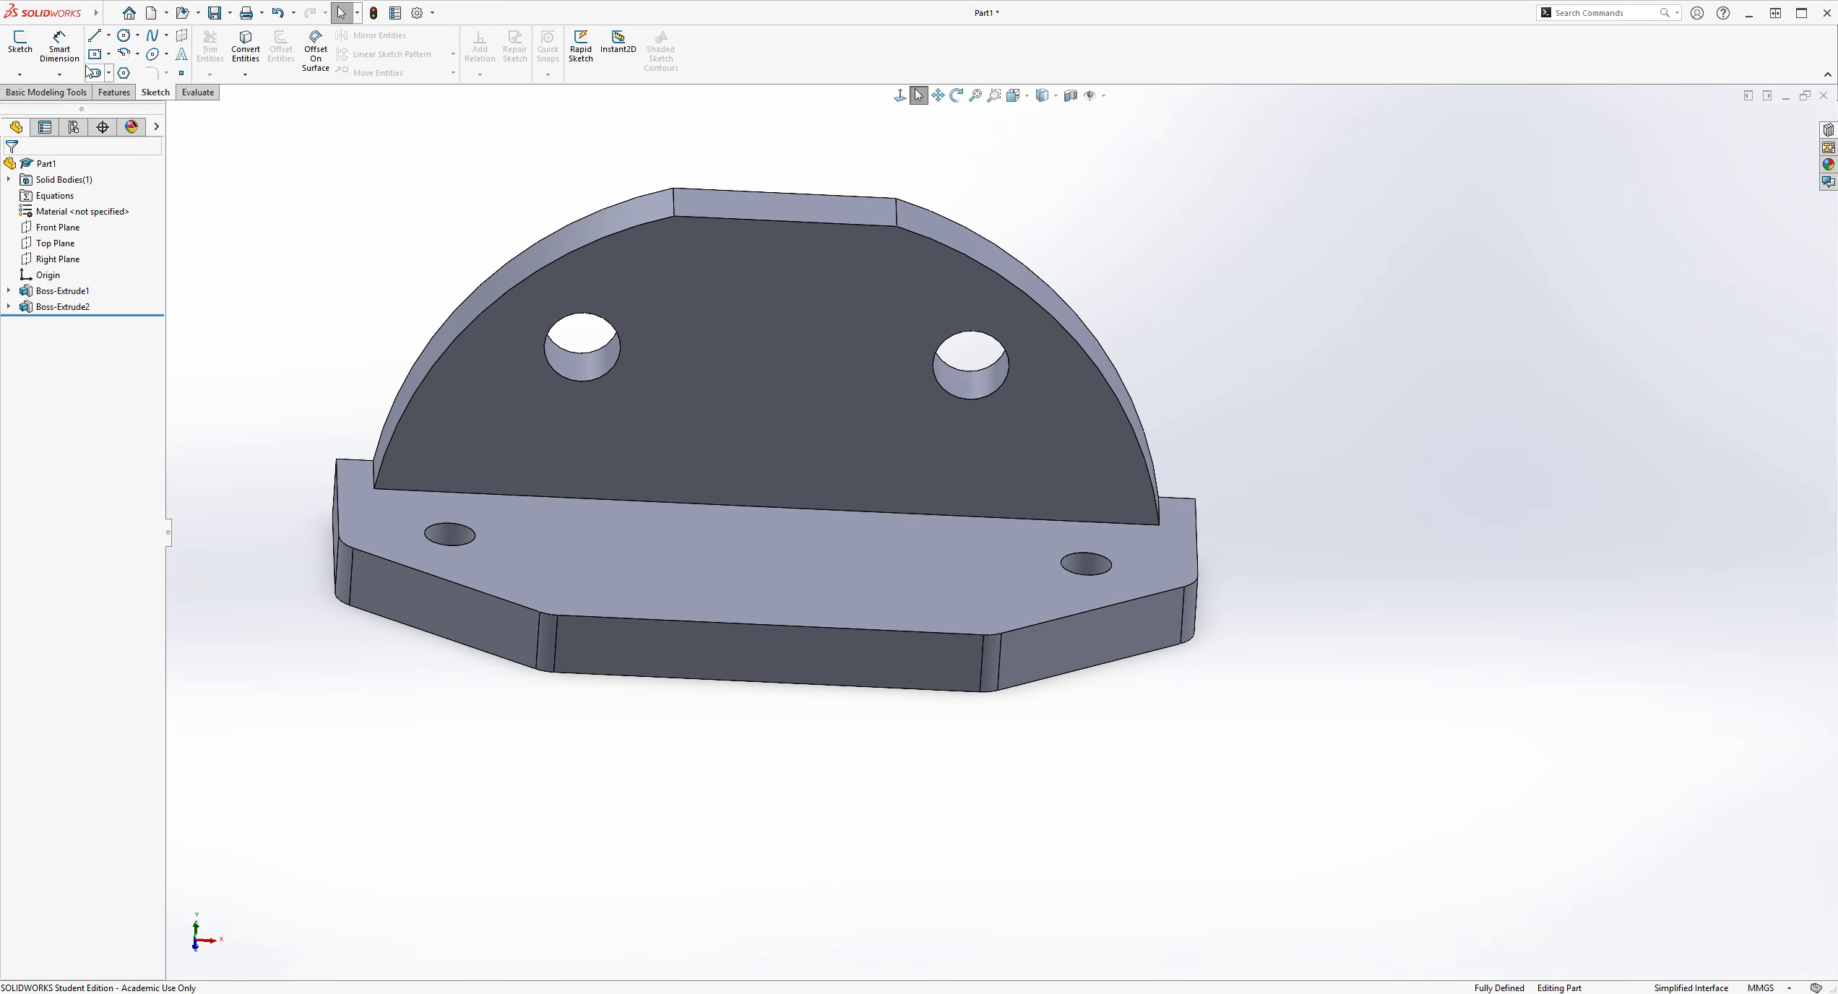
pyautogui.click(20, 45)
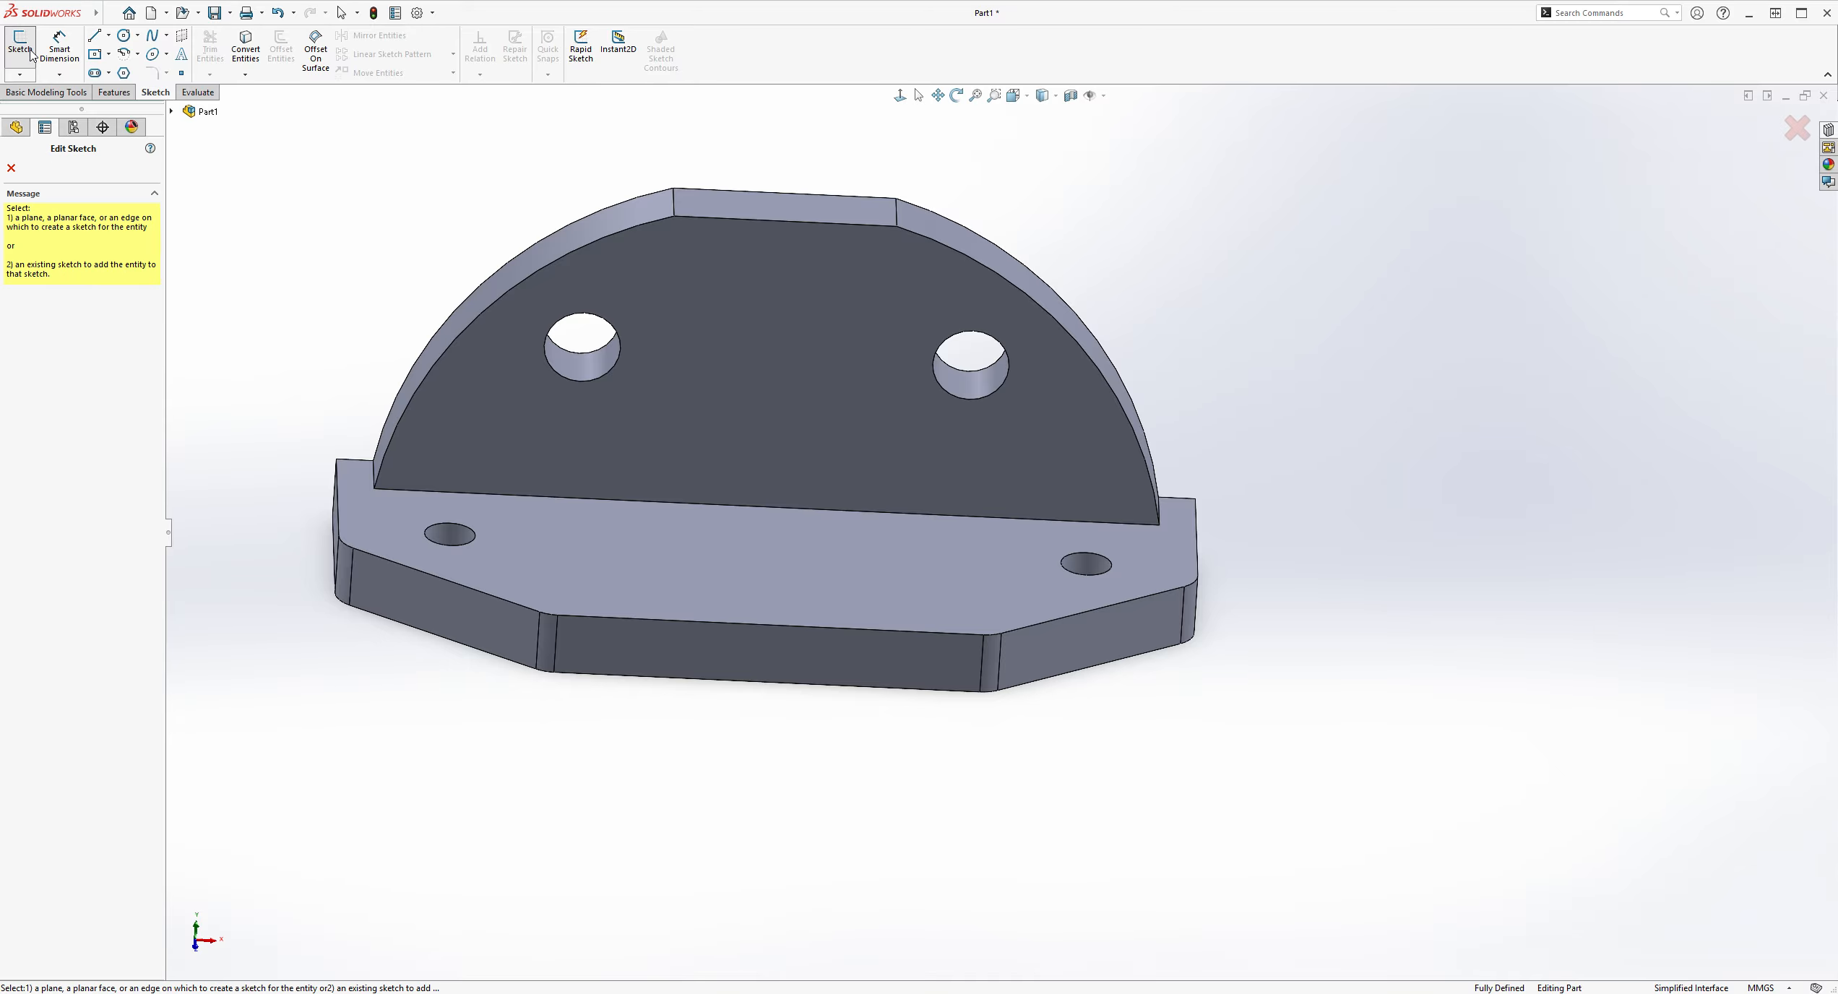
pyautogui.click(765, 652)
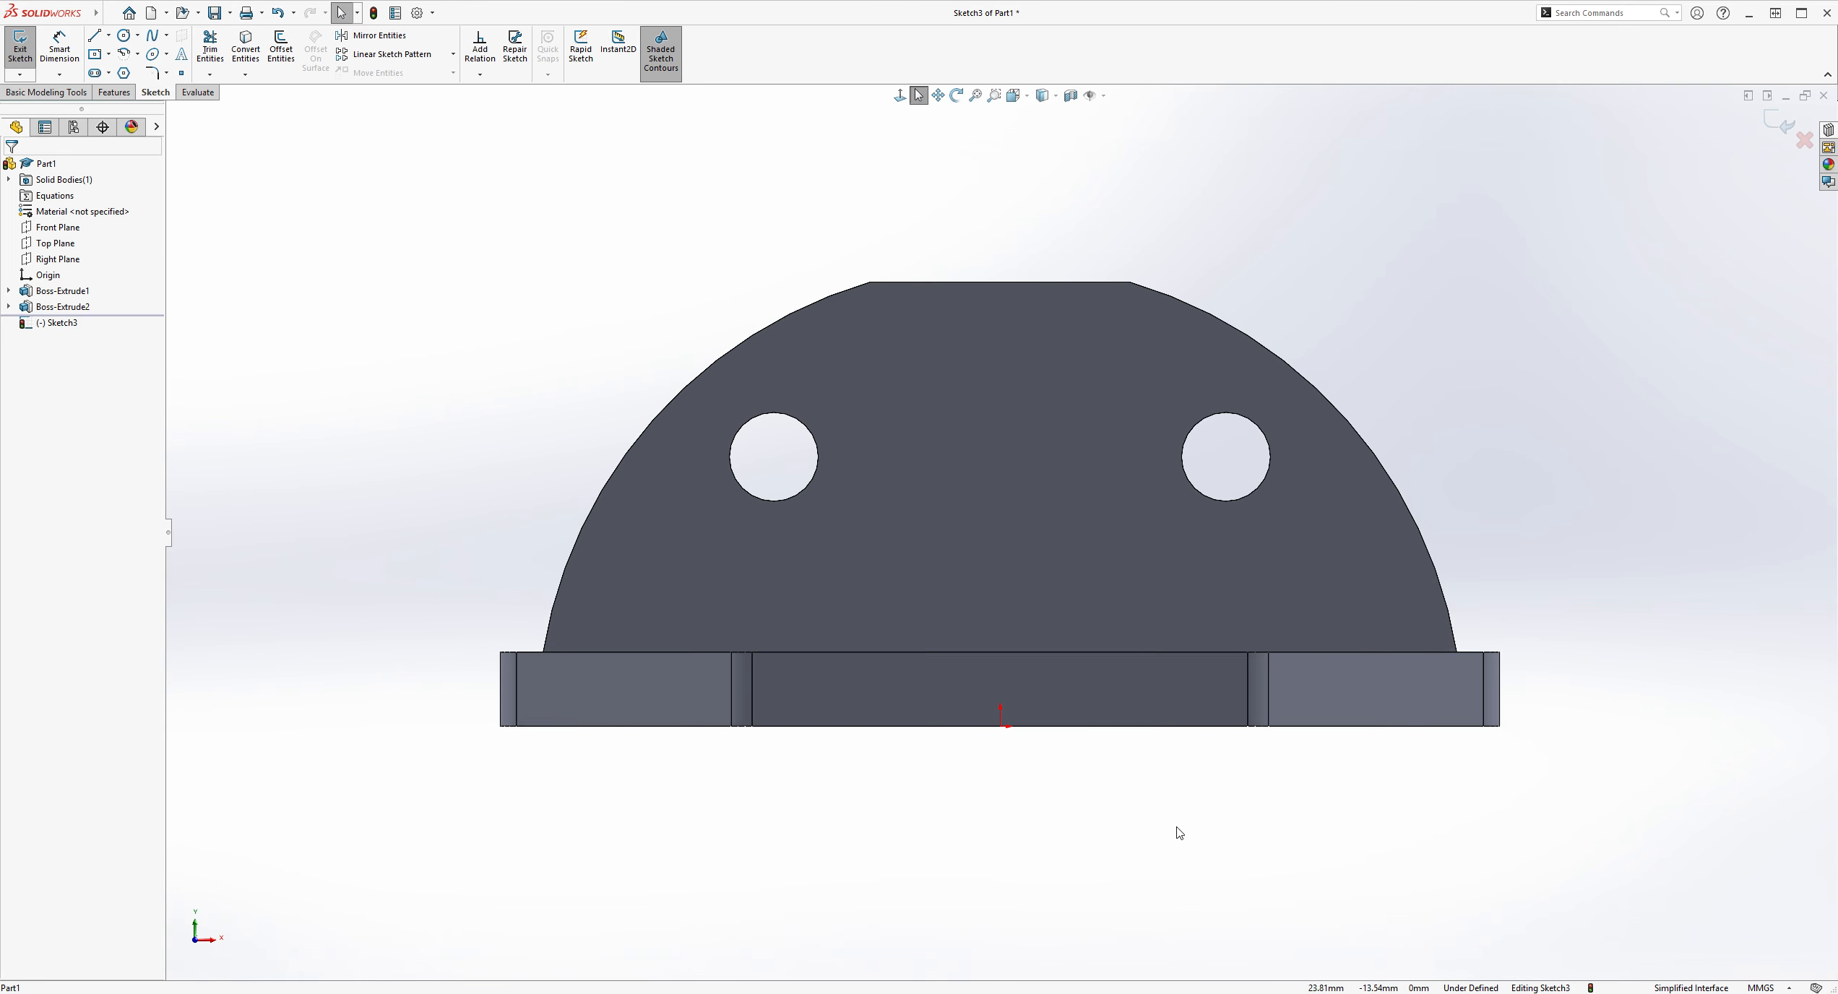
# Step: Draw a centerpoint arc of about 31 mm radius around the origin, with both ends on the plate's upper edge
pyautogui.scroll(-2, 1229, 629)
pyautogui.scroll(3, 1233, 631)
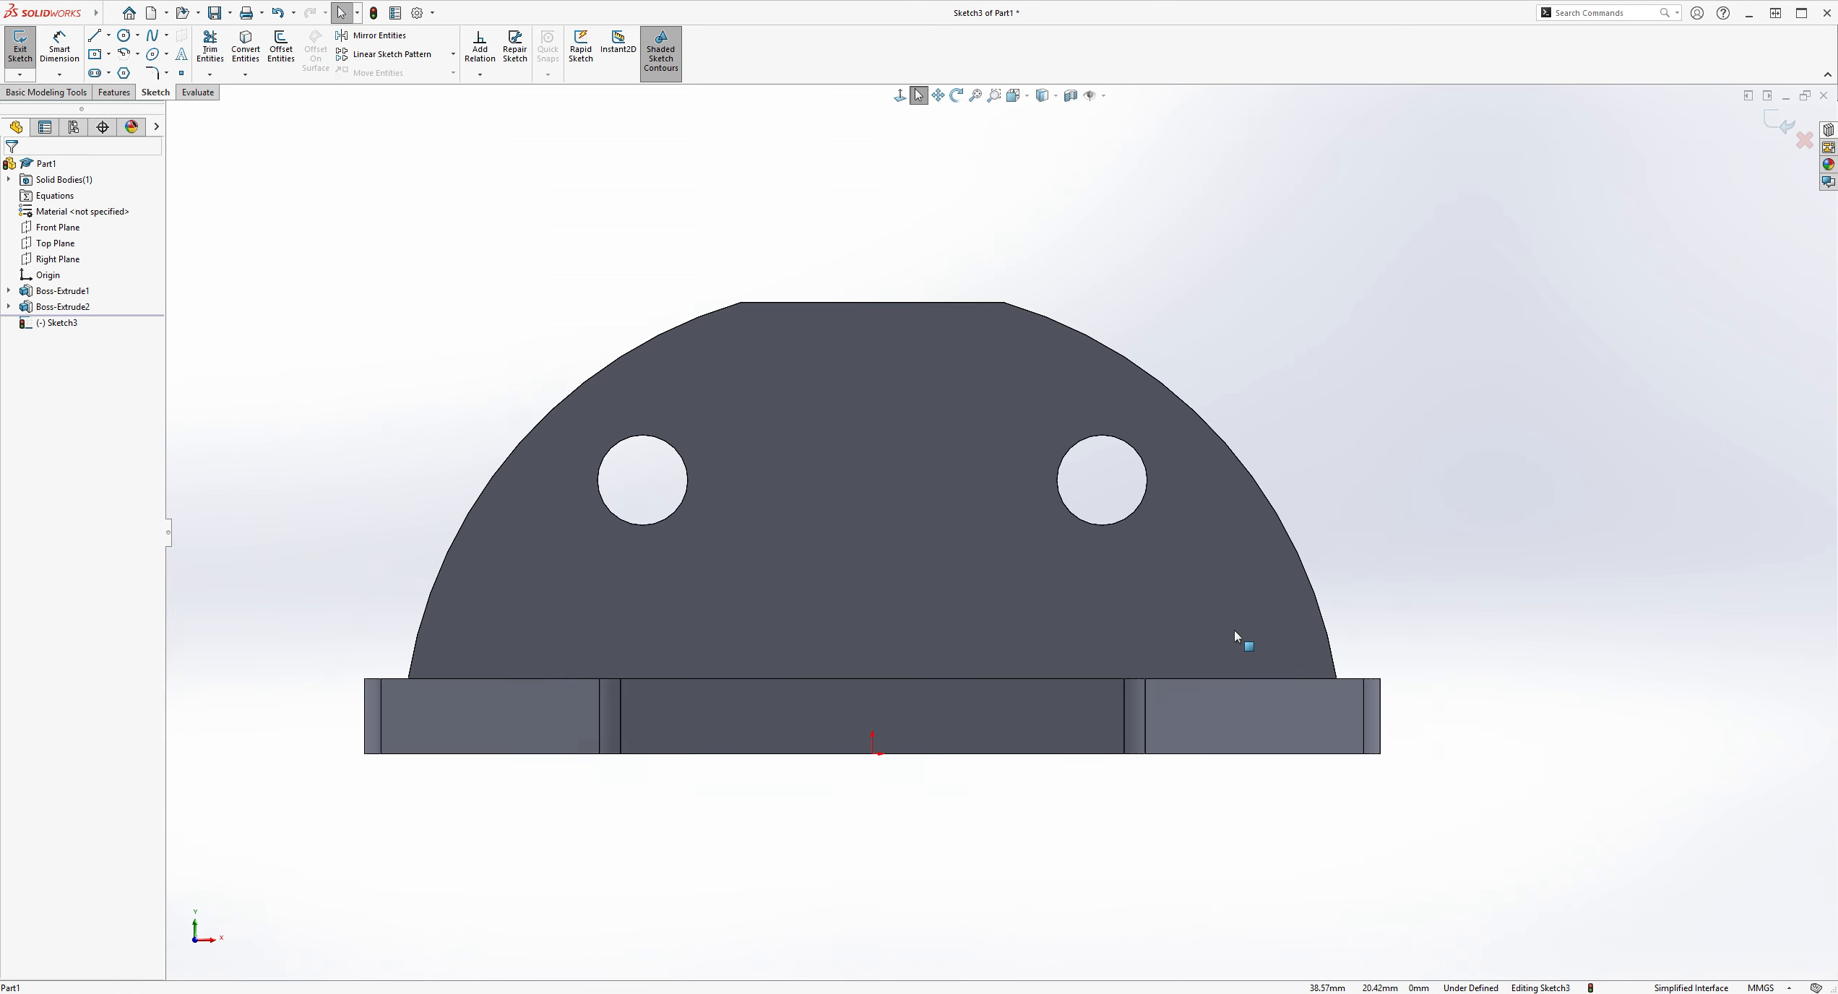
pyautogui.scroll(-1, 1149, 584)
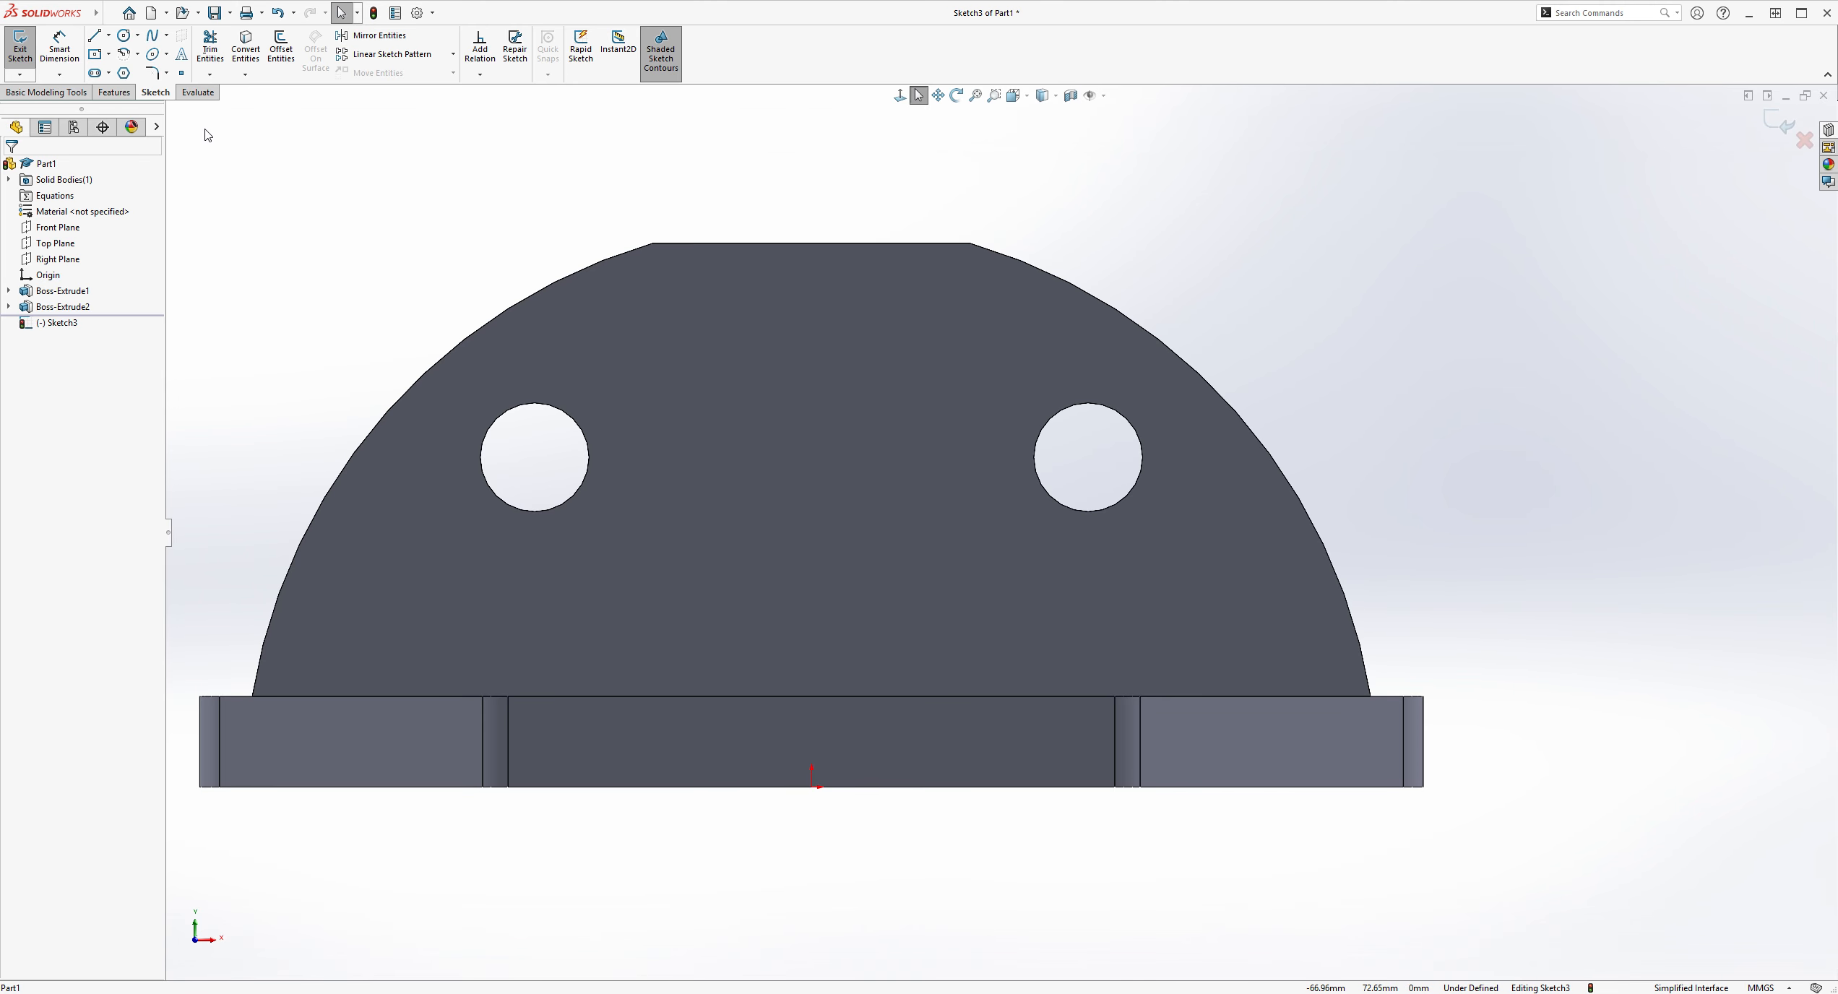
pyautogui.click(125, 53)
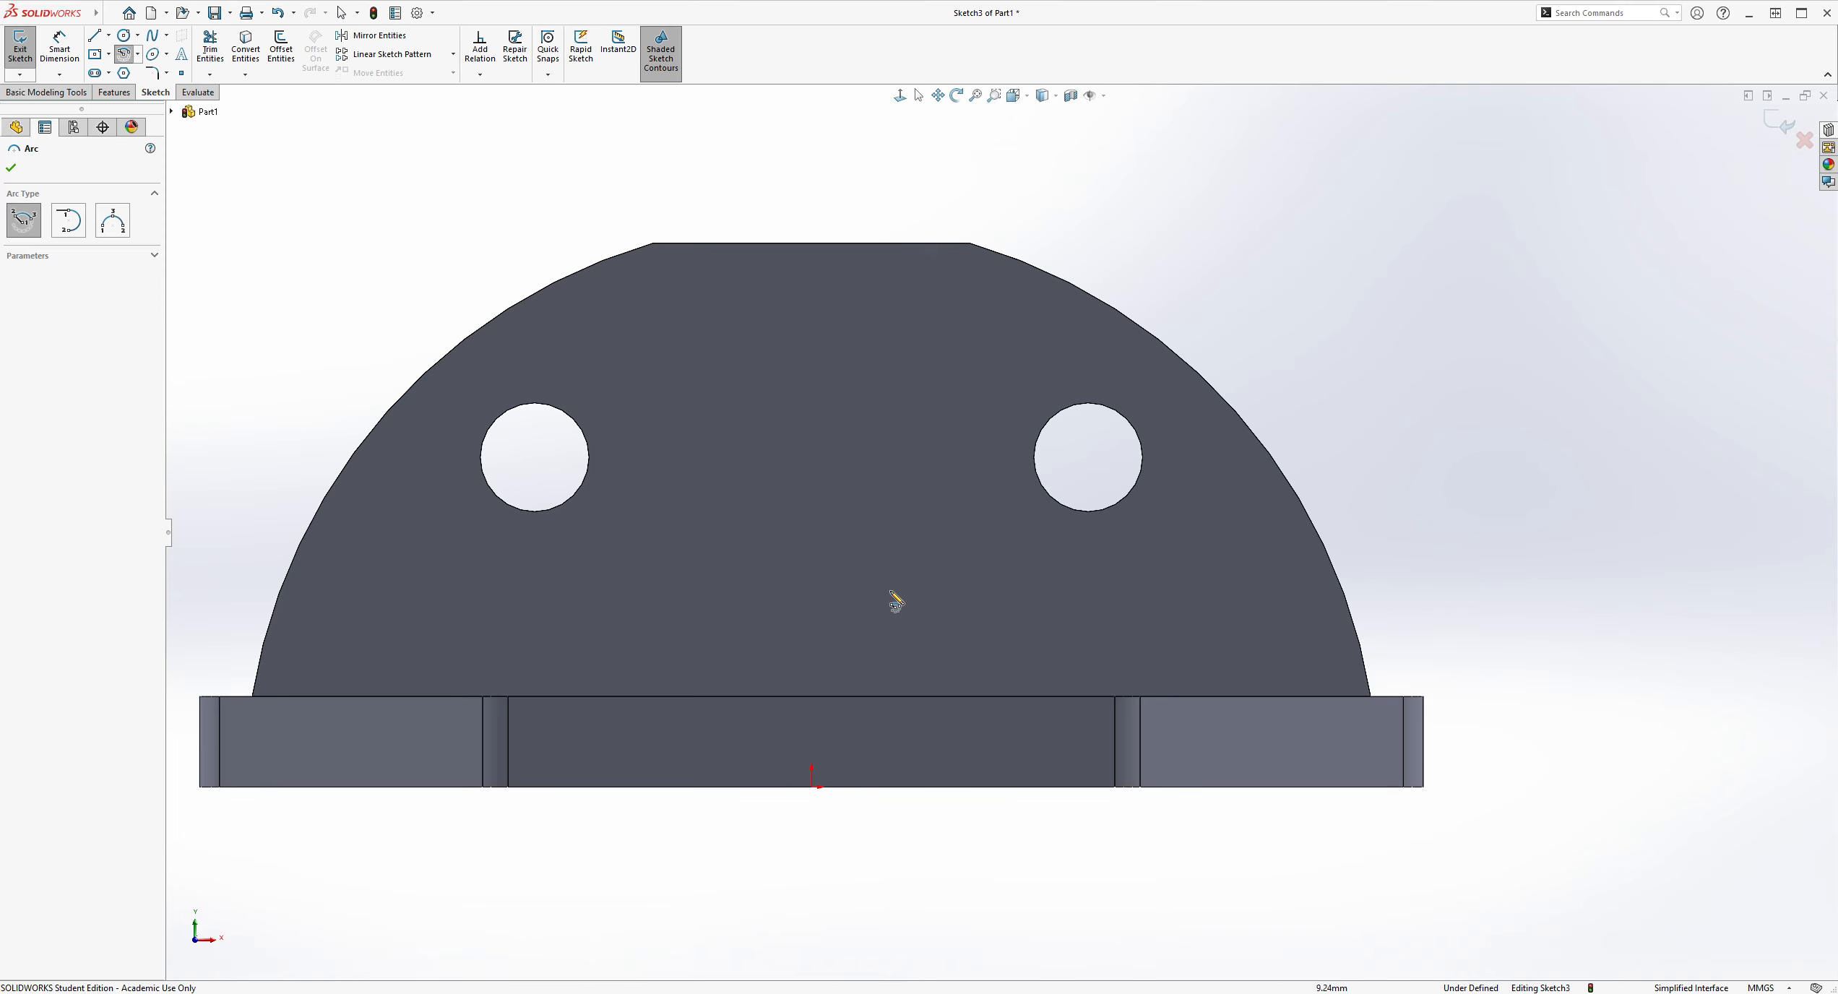
pyautogui.click(812, 787)
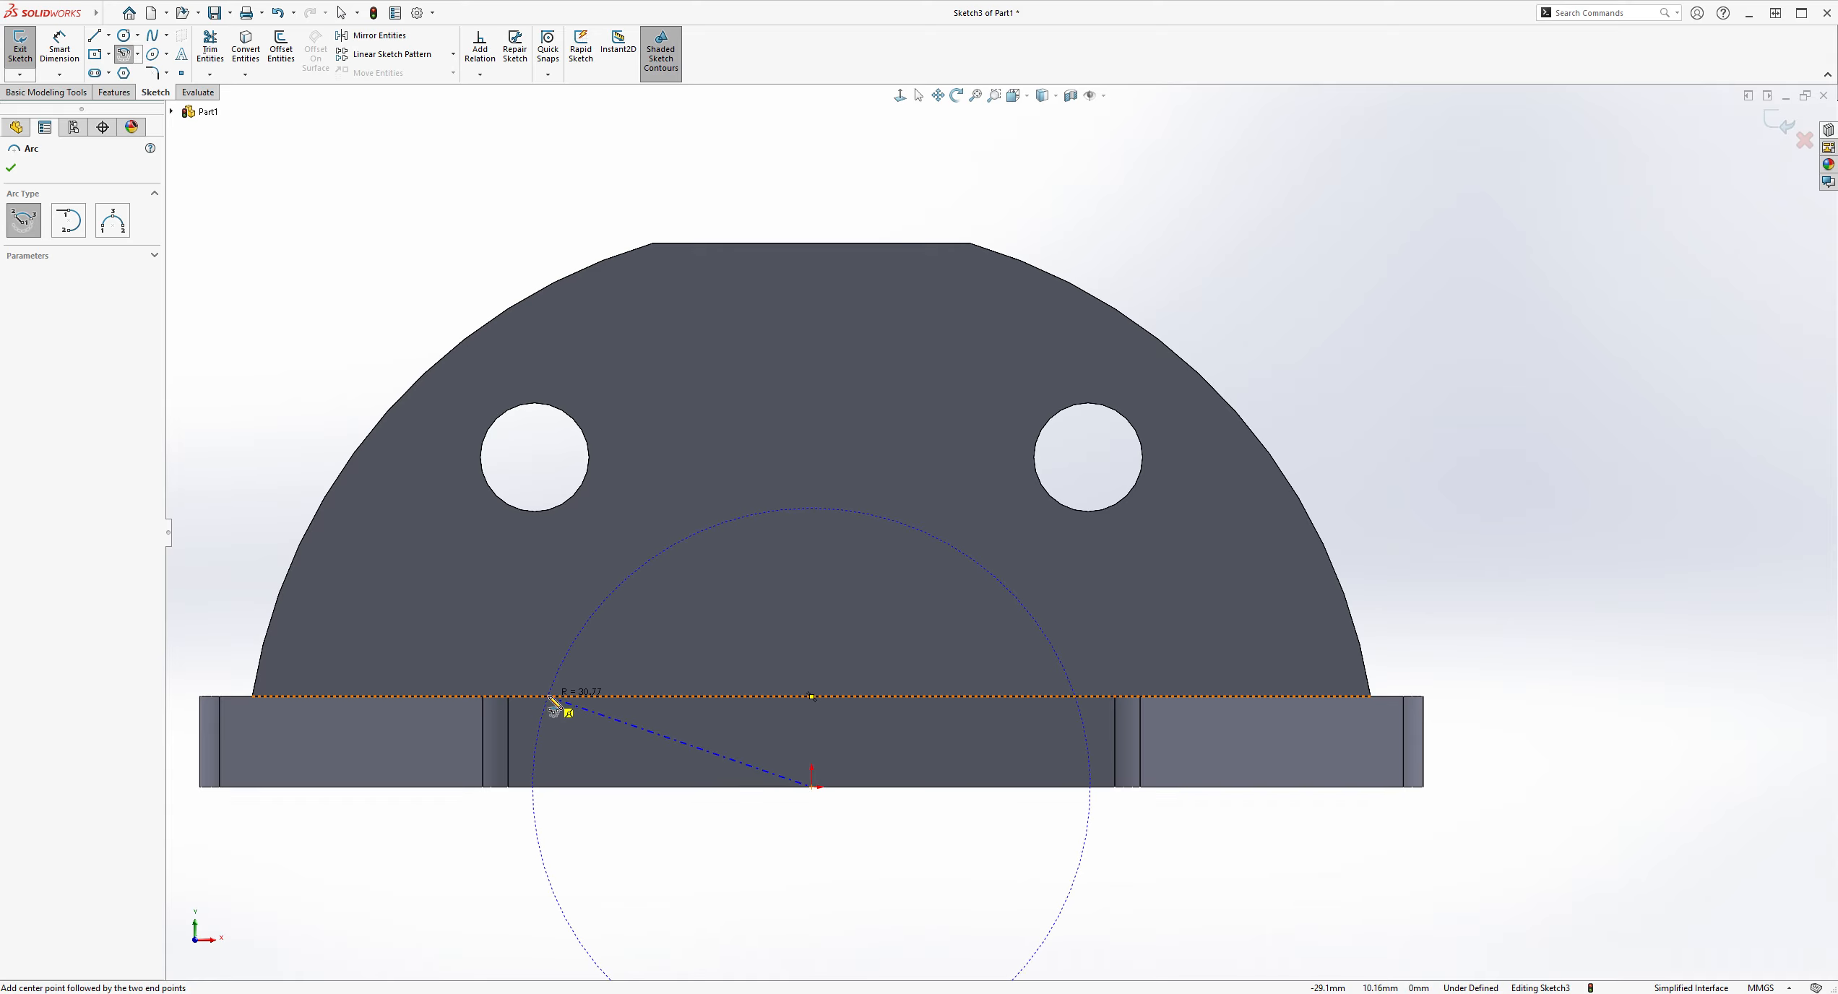
pyautogui.click(550, 697)
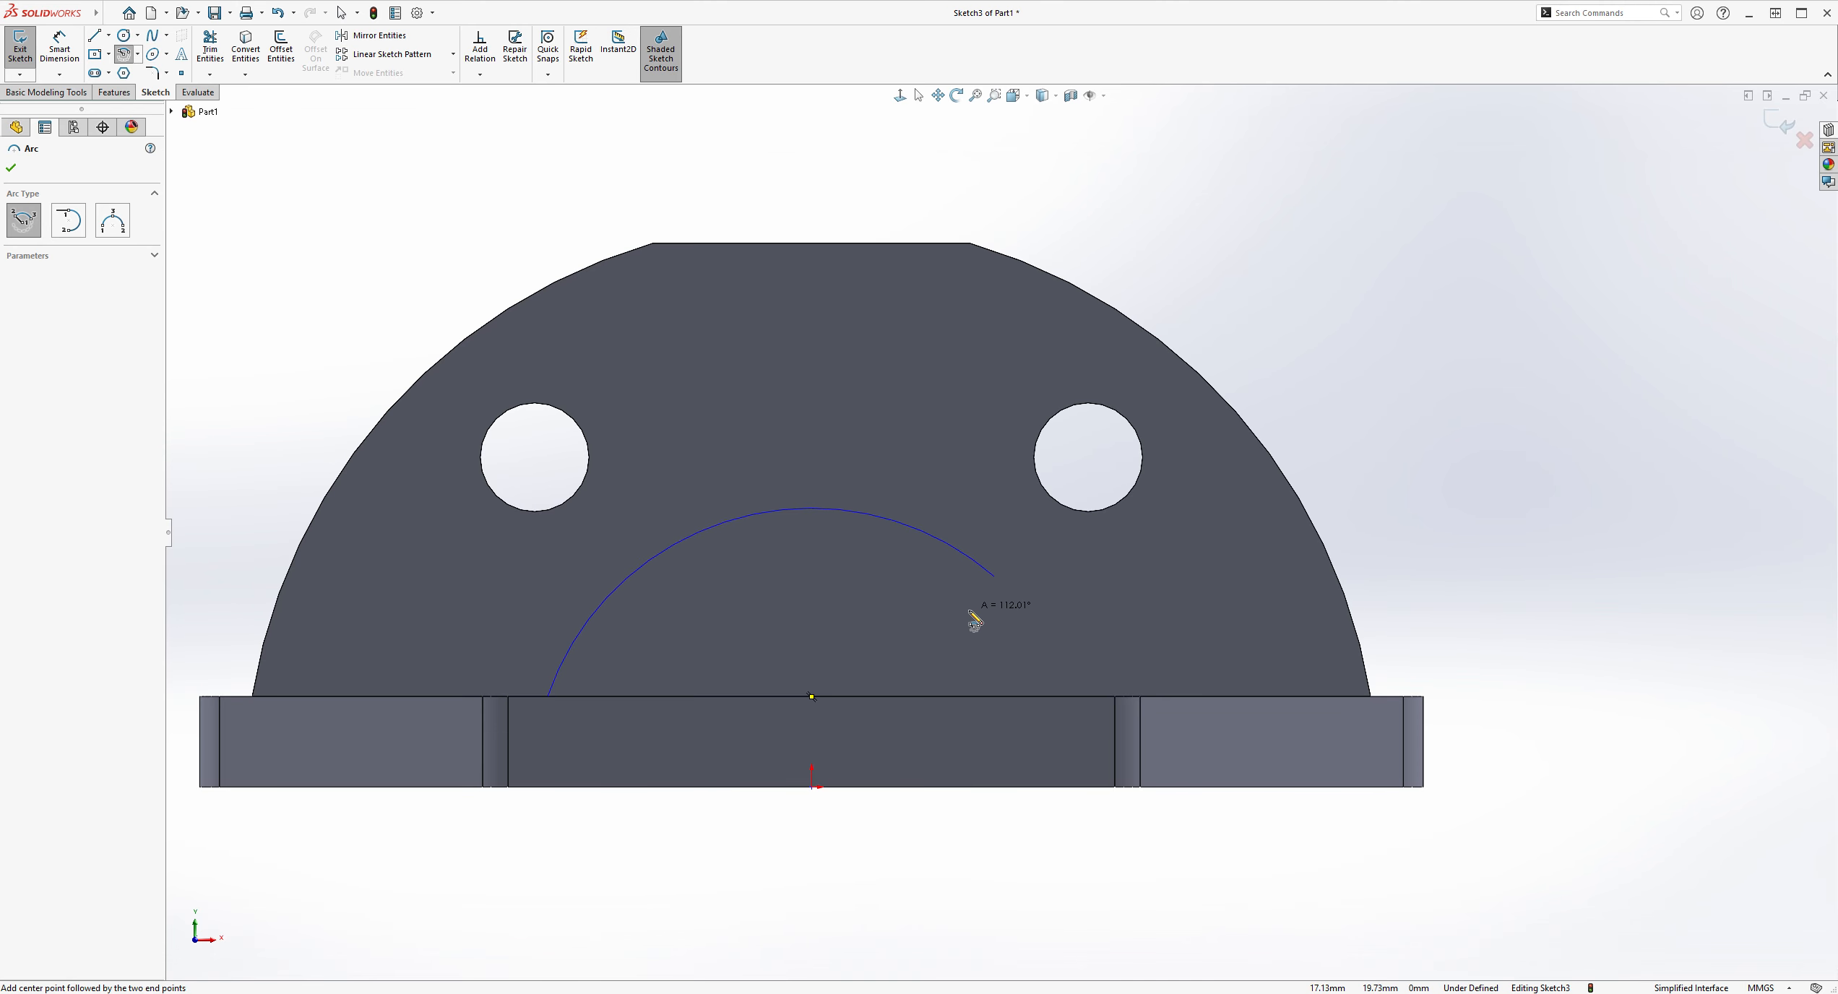
pyautogui.click(1076, 699)
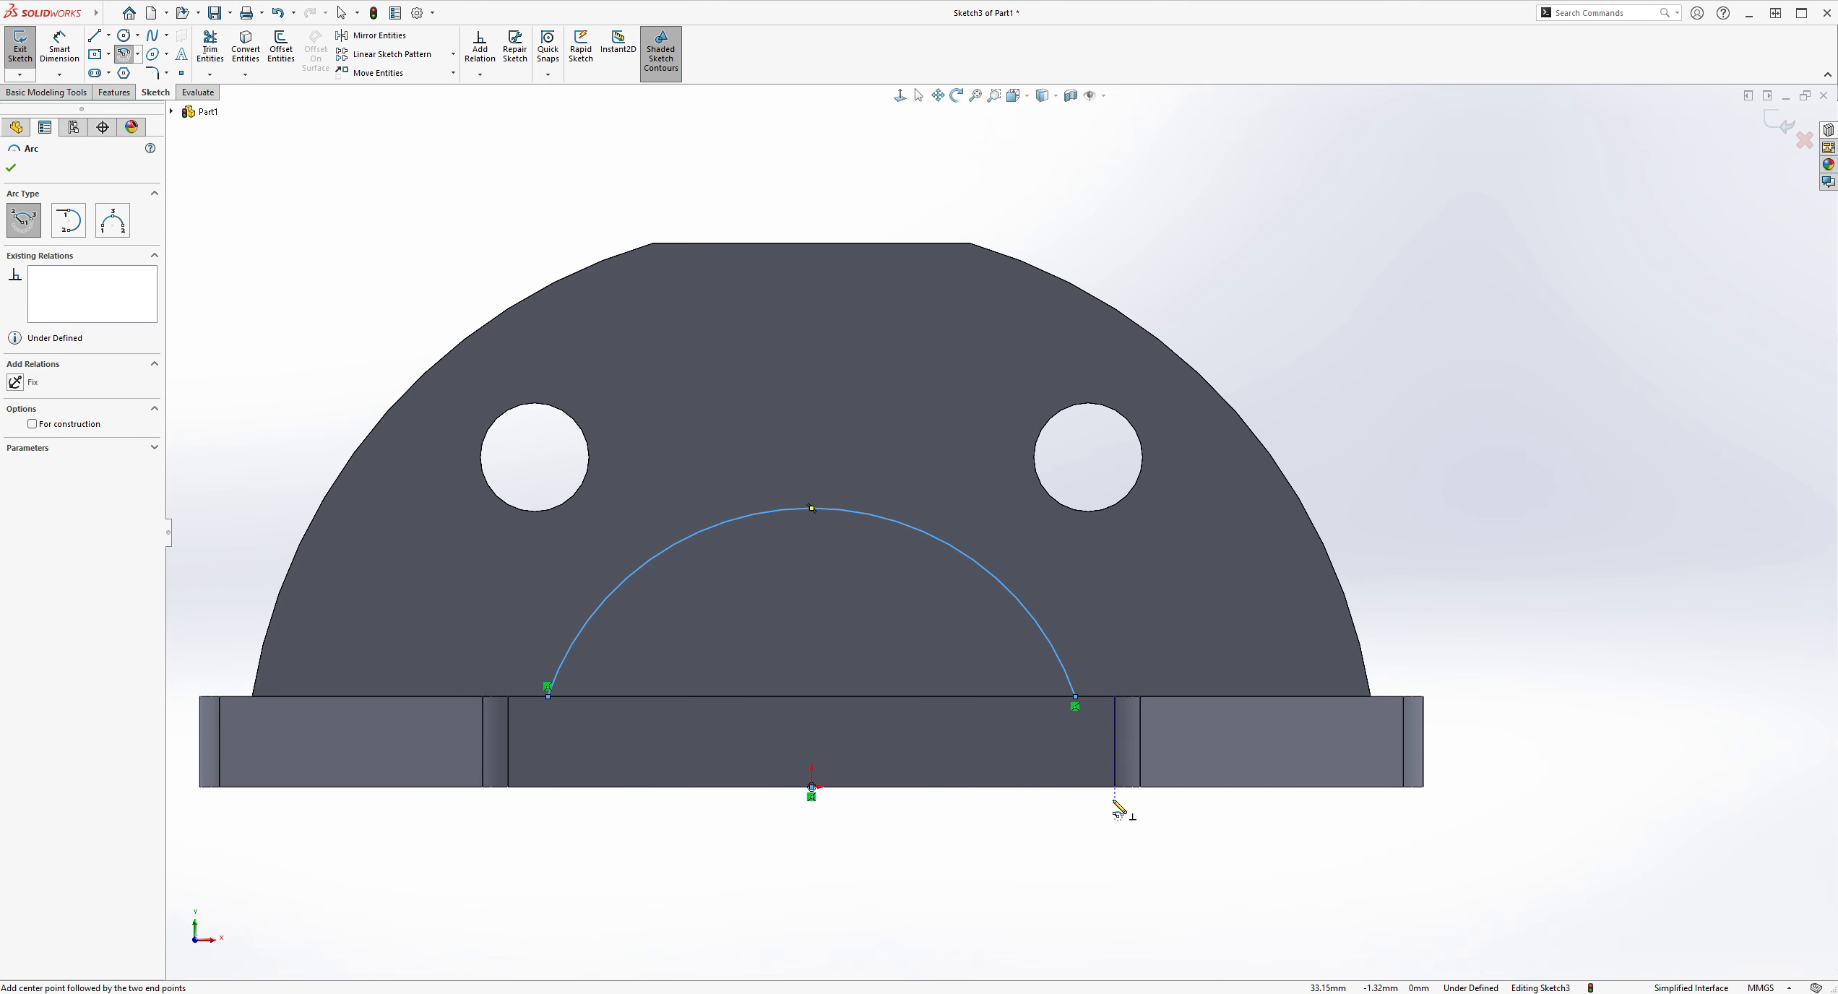
# Step: Dimension the central arc's radius and set it to 30 mm
pyautogui.press('Escape')
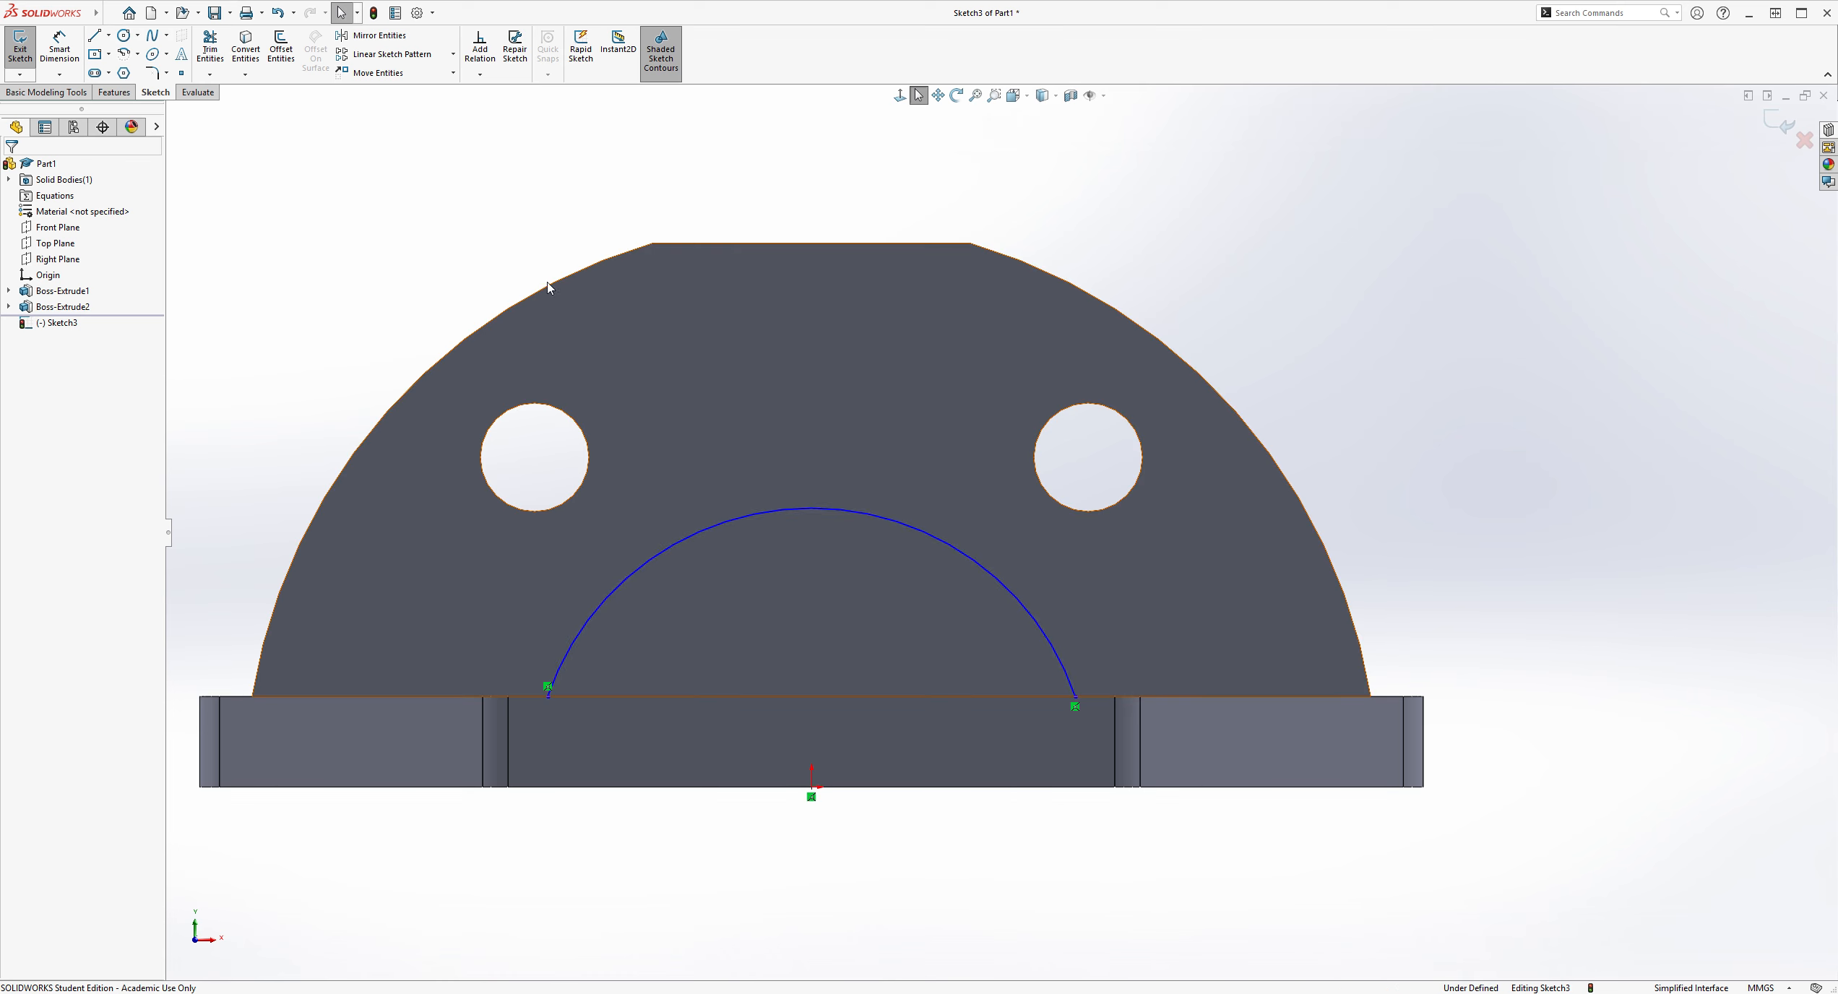
pyautogui.click(59, 44)
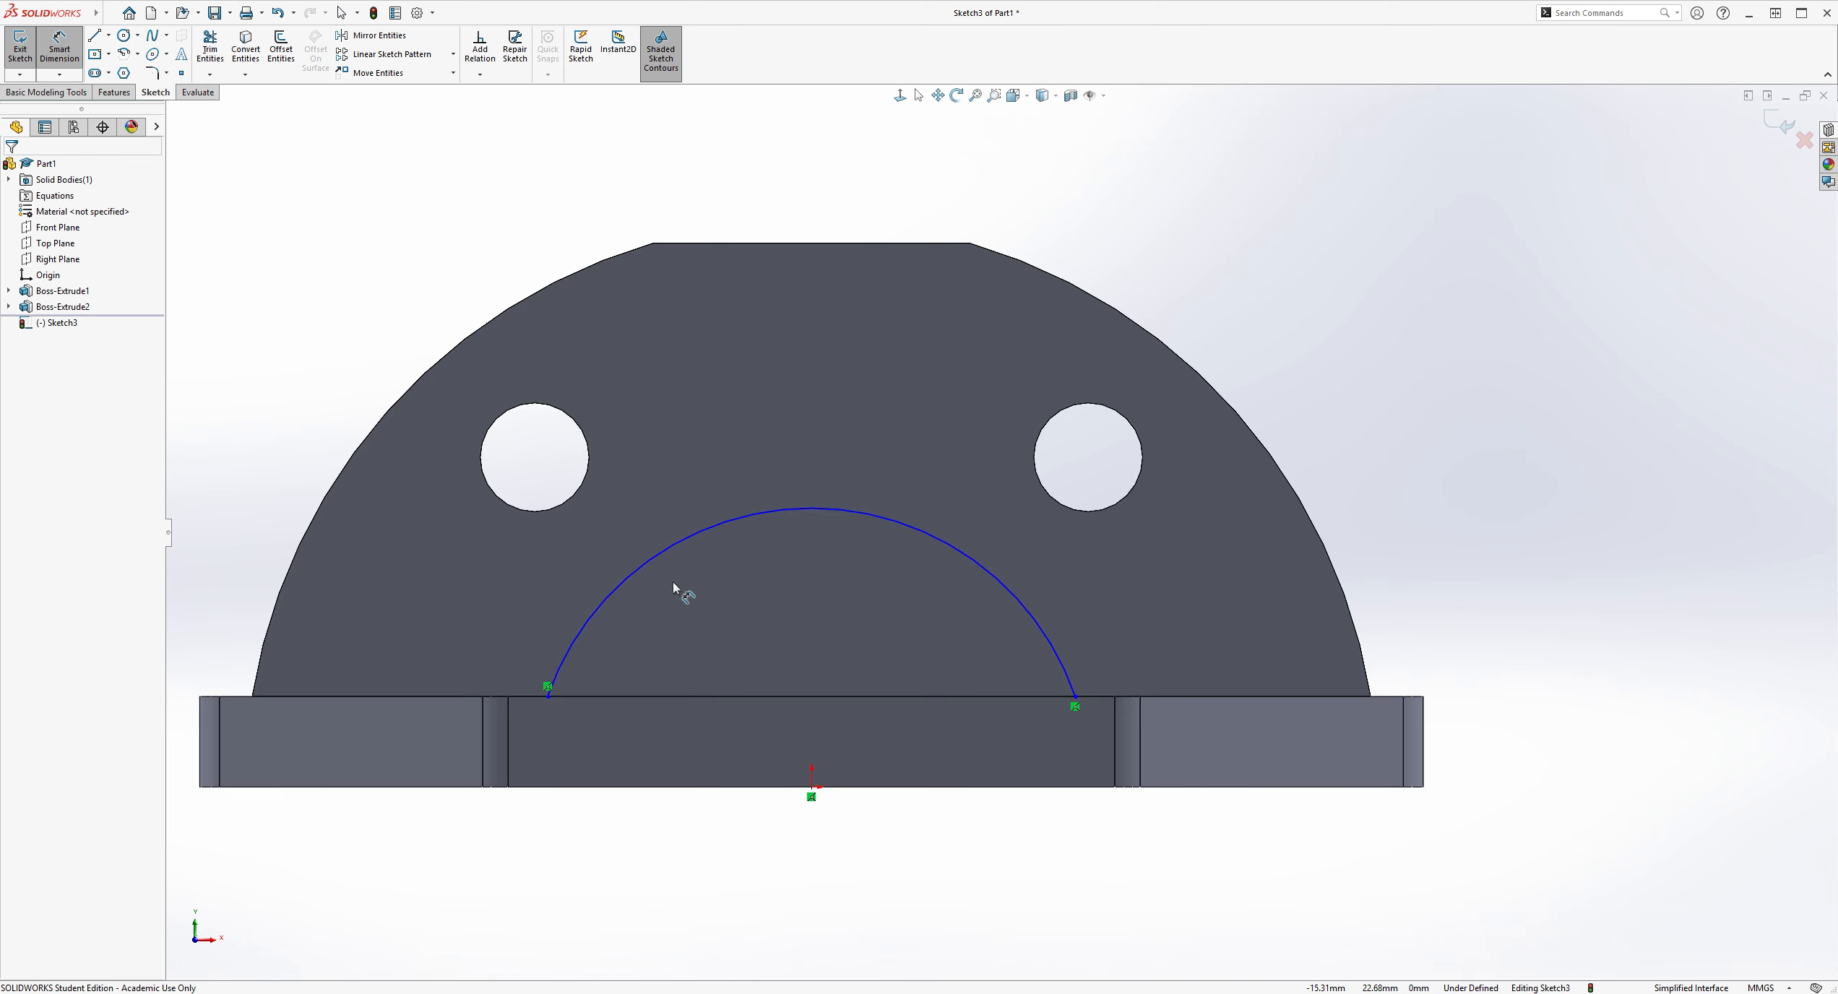
pyautogui.click(655, 562)
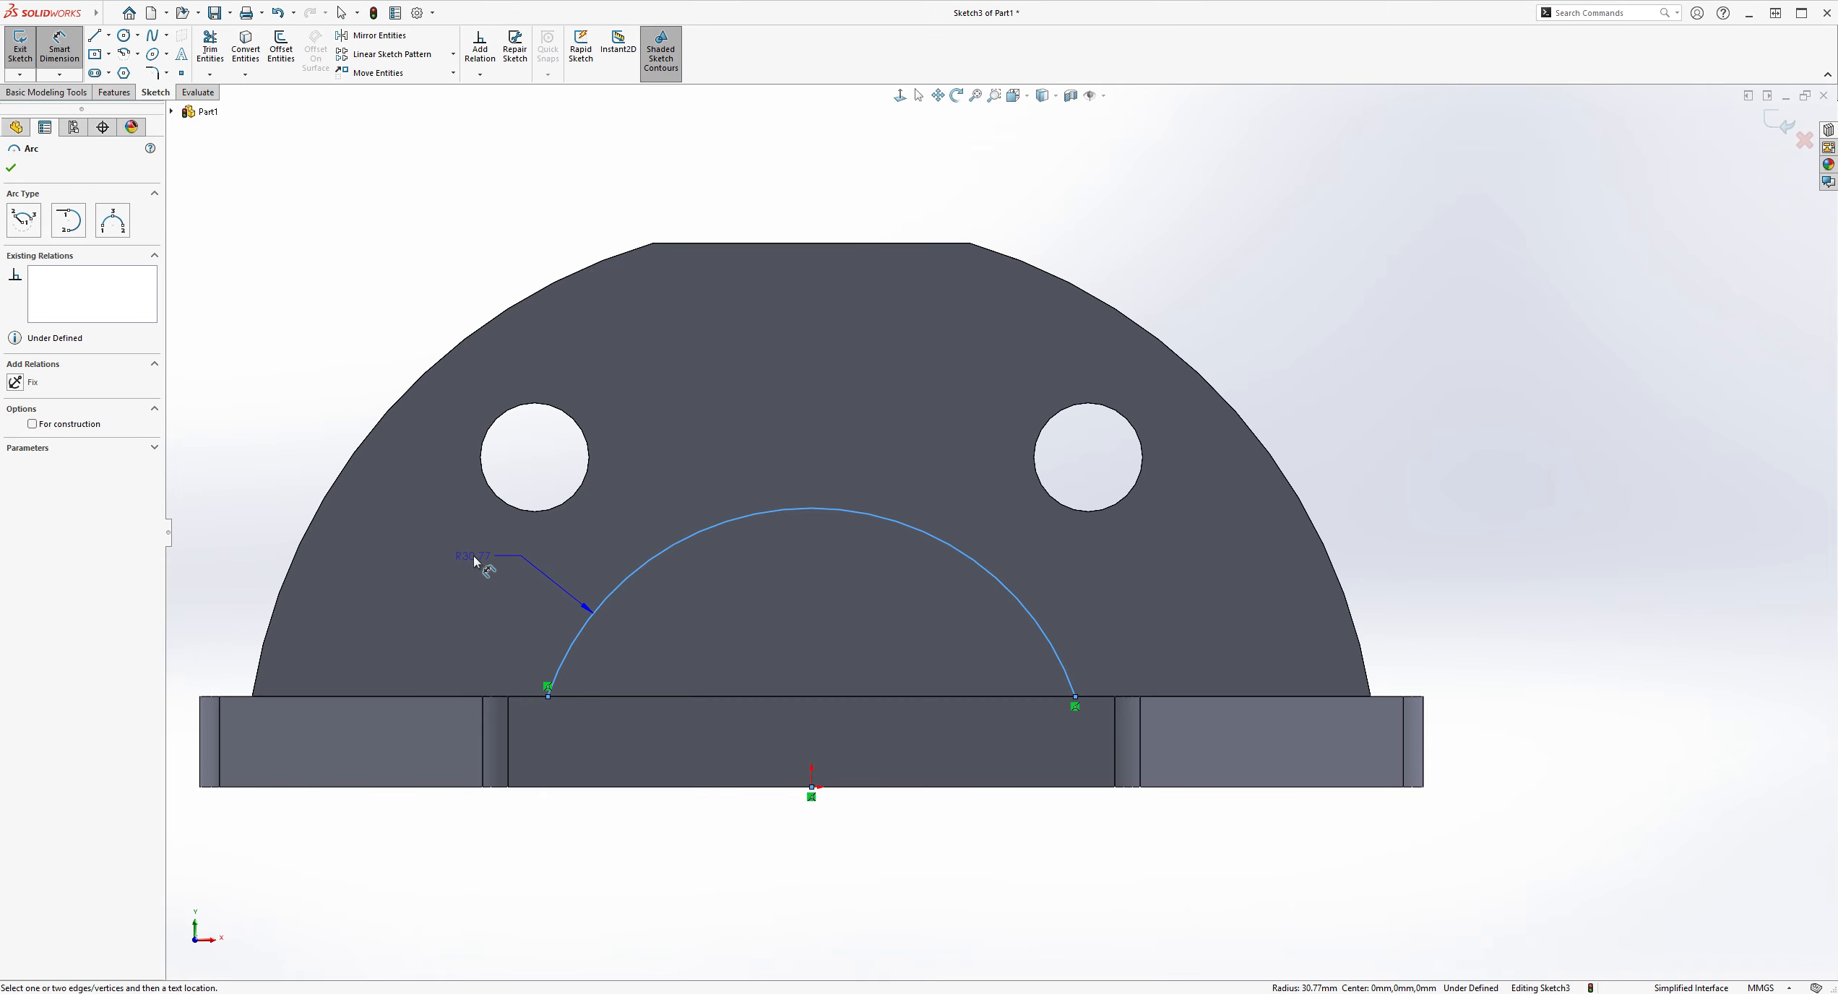
pyautogui.click(474, 562)
pyautogui.write('30.76958375mm')
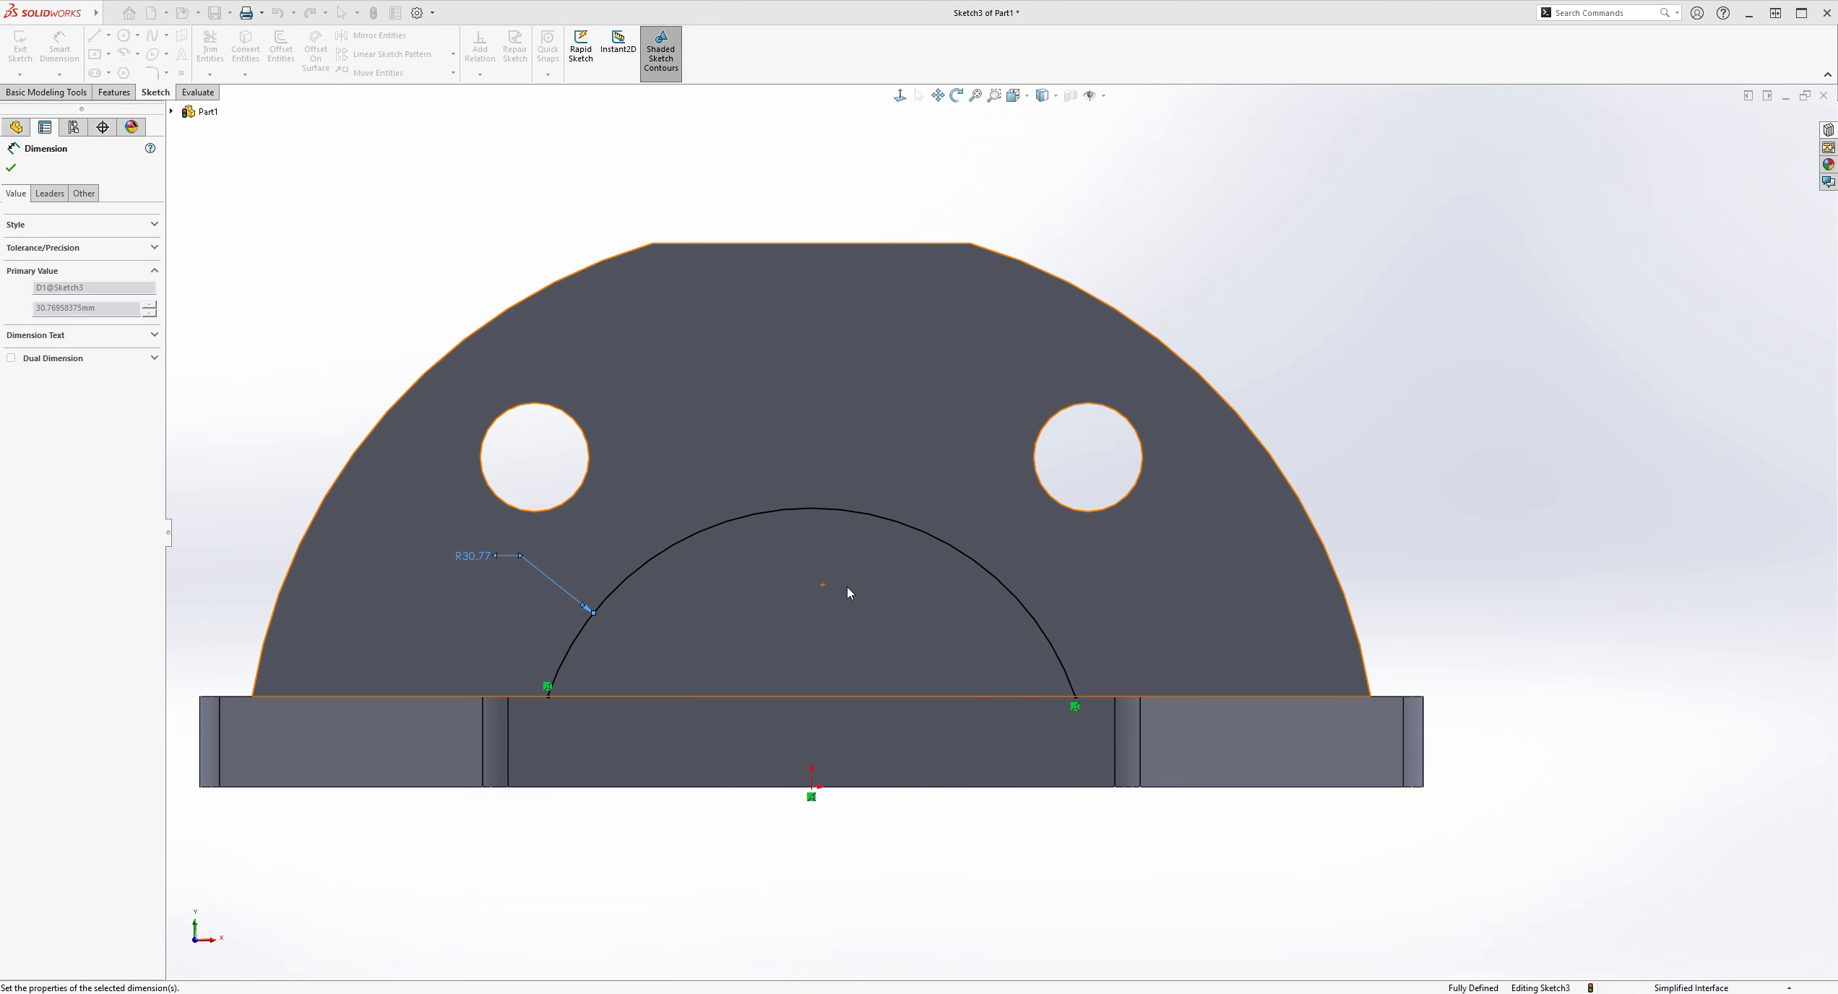
pyautogui.press('Return')
pyautogui.press('Escape')
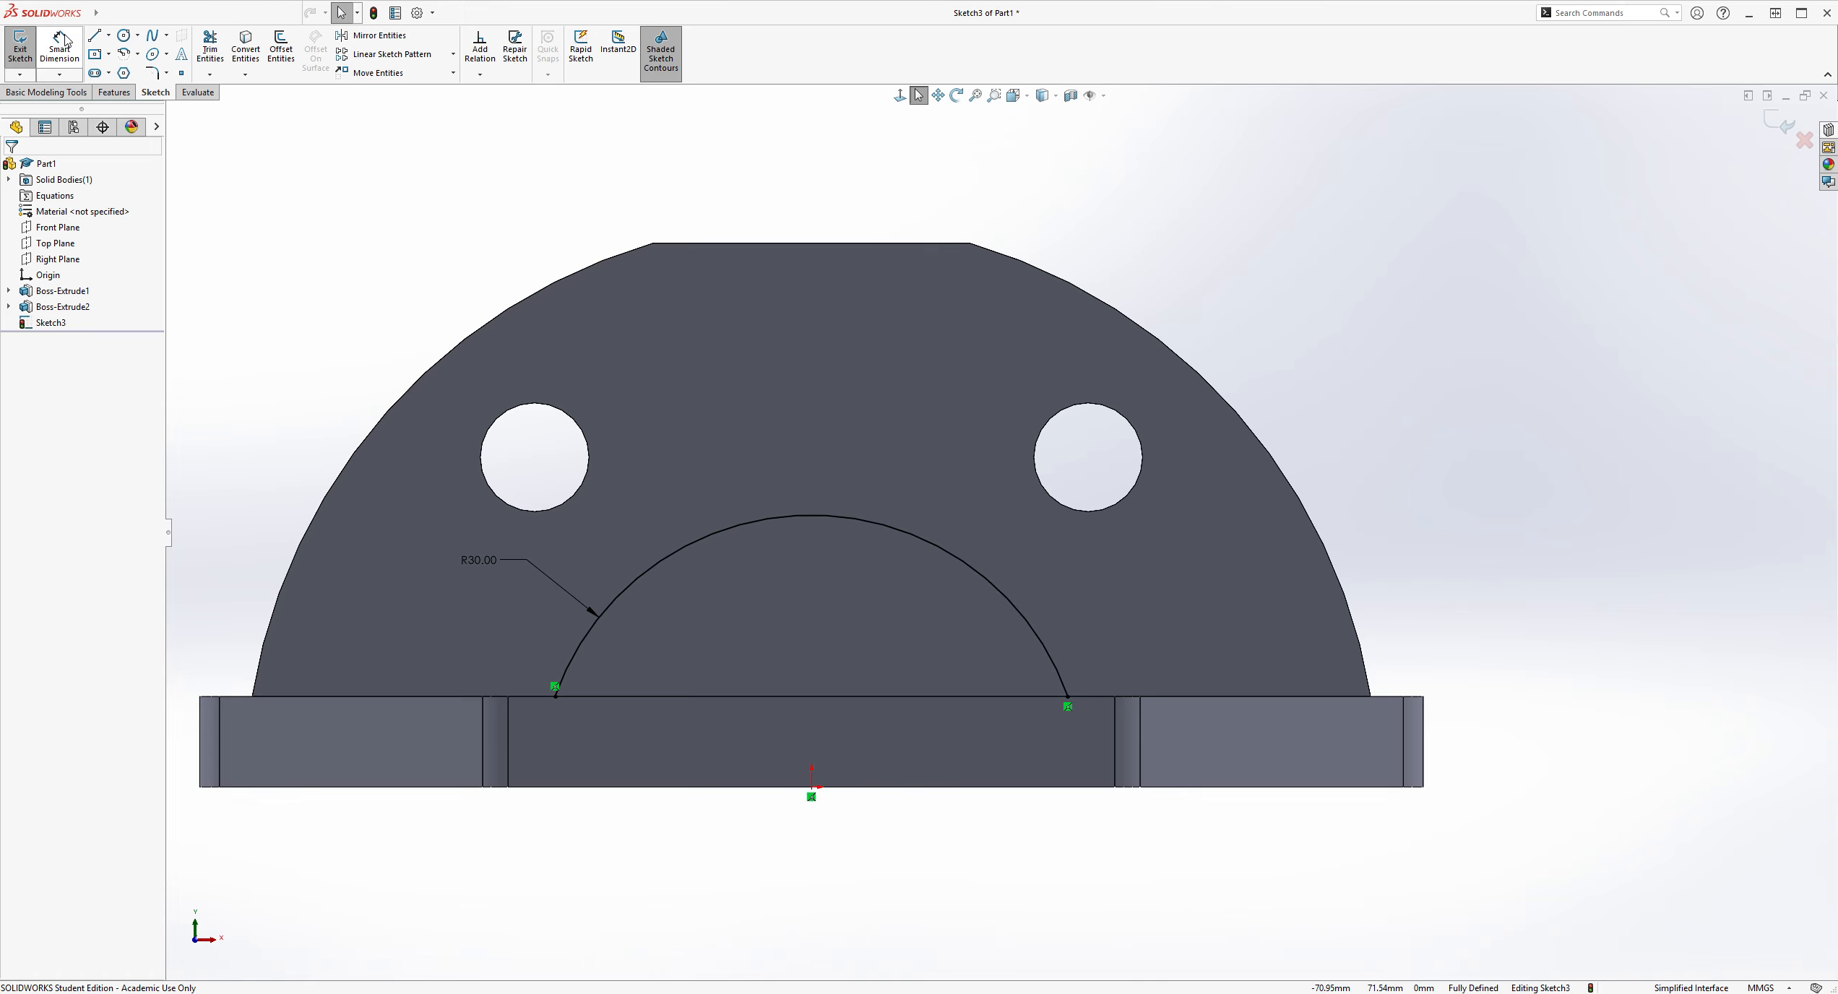
# Step: Close the arc profile with a horizontal line joining its two endpoints along the base plate's upper edge
pyautogui.click(94, 36)
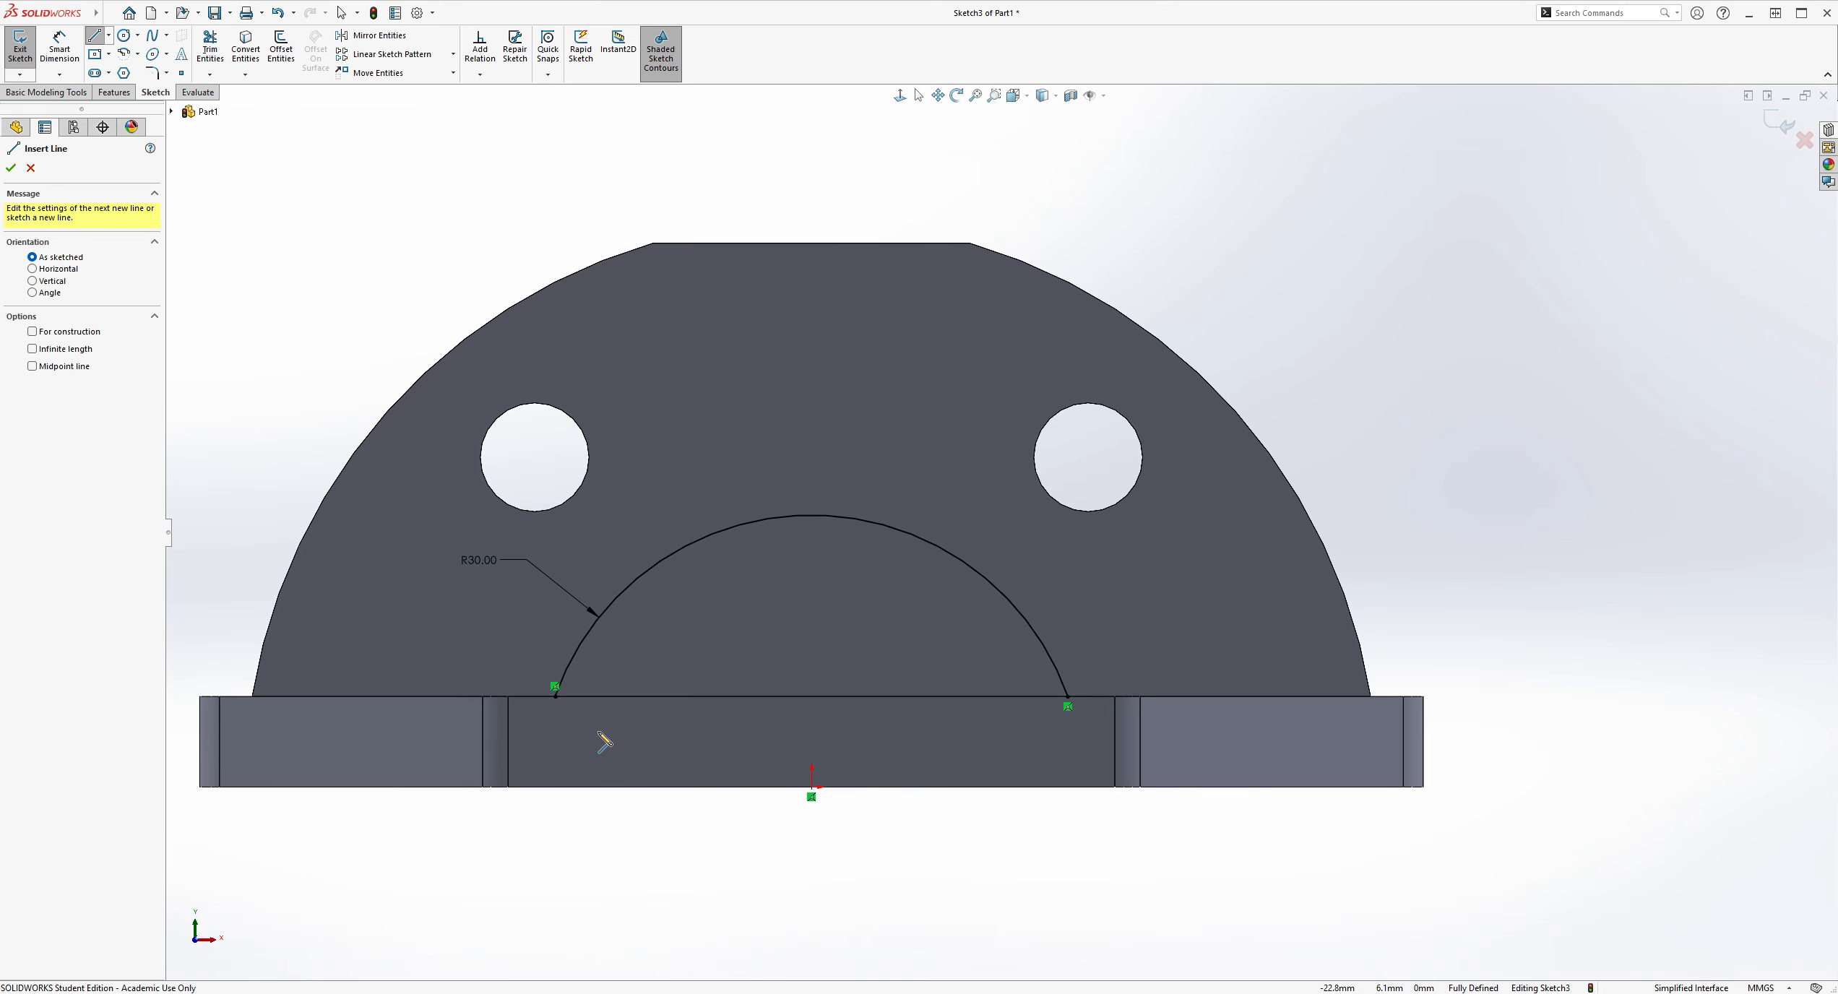
pyautogui.click(555, 696)
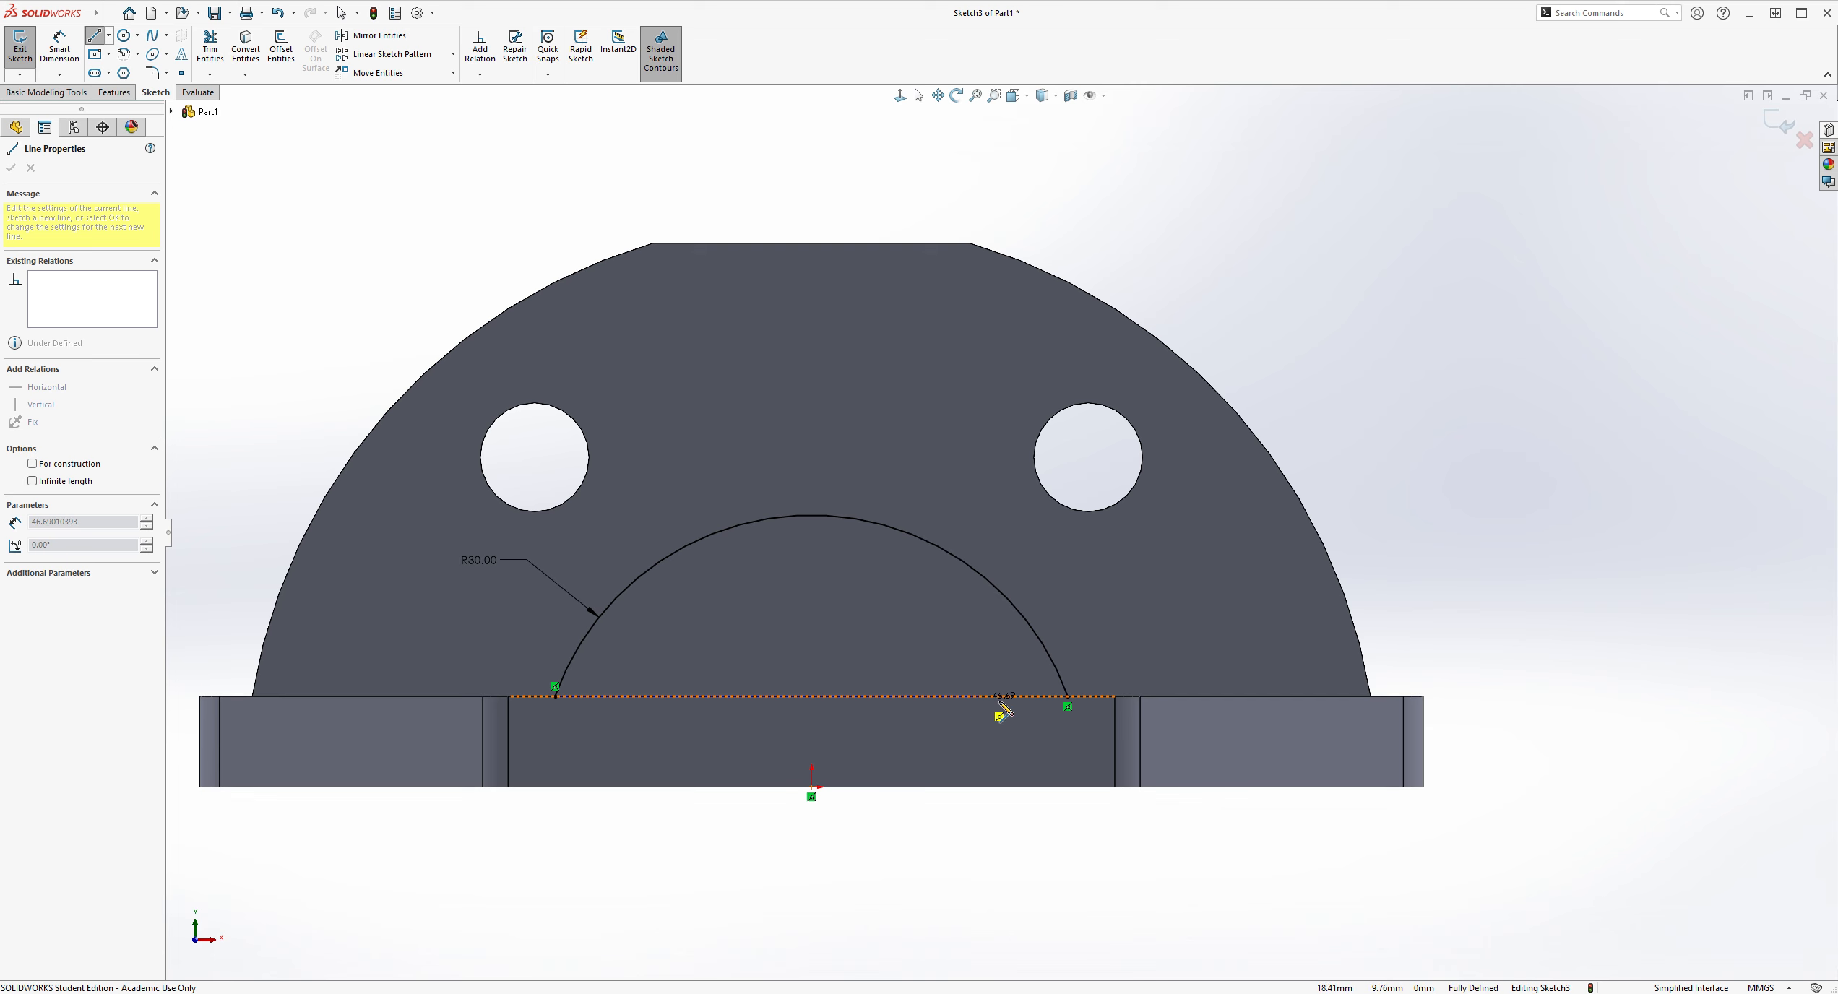
pyautogui.click(1068, 697)
pyautogui.press('Escape')
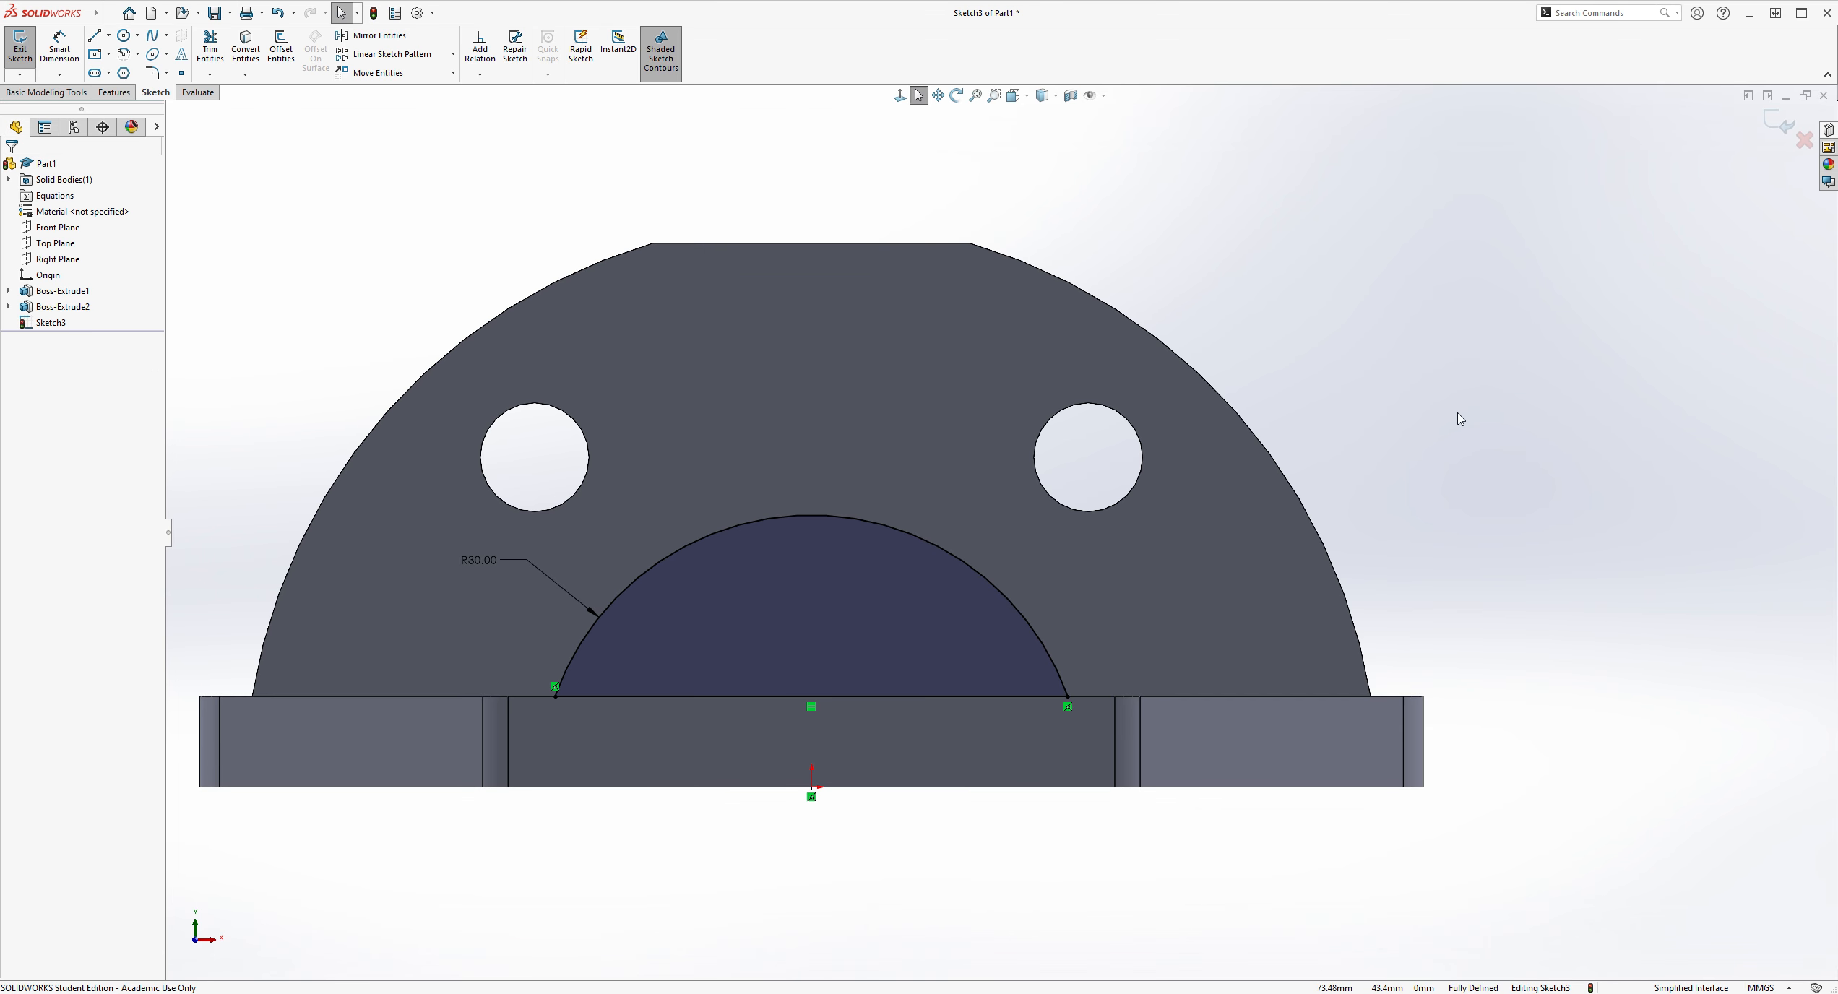
# Step: Draw a construction line about 56 mm long from the origin, slanting up to the right at about 67° from horizontal
pyautogui.scroll(-2, 1098, 541)
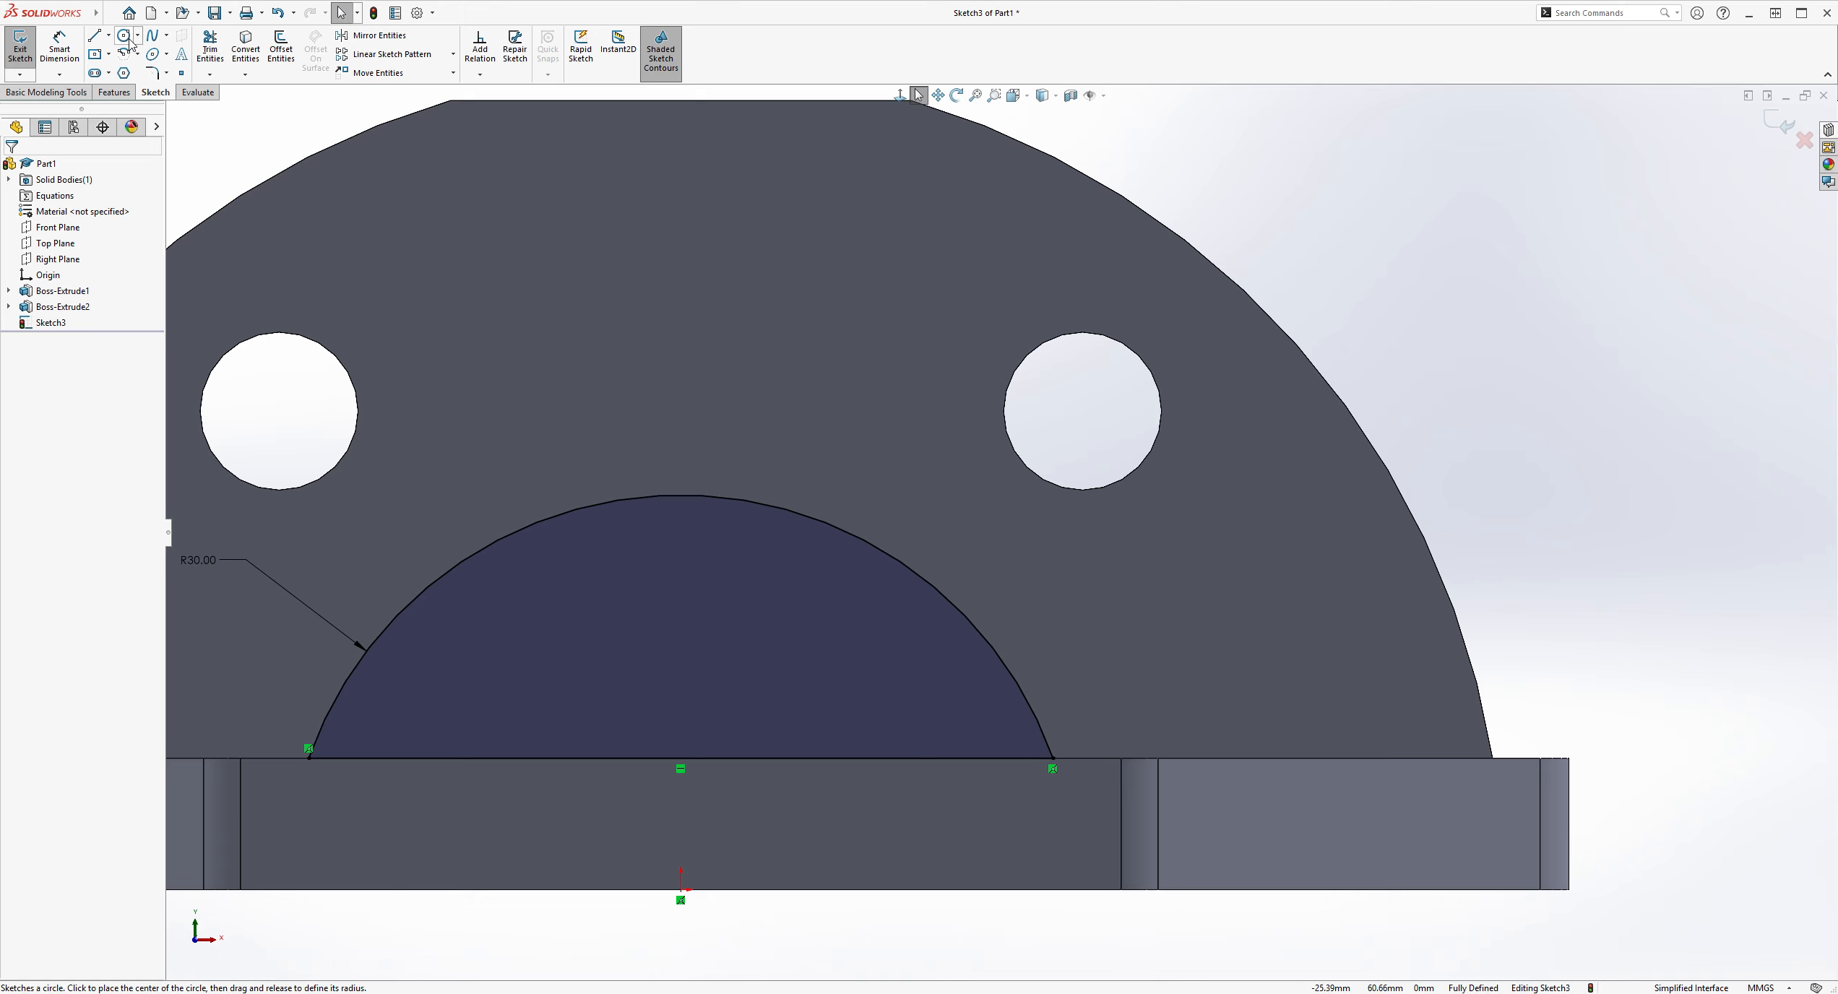
pyautogui.scroll(2, 1243, 444)
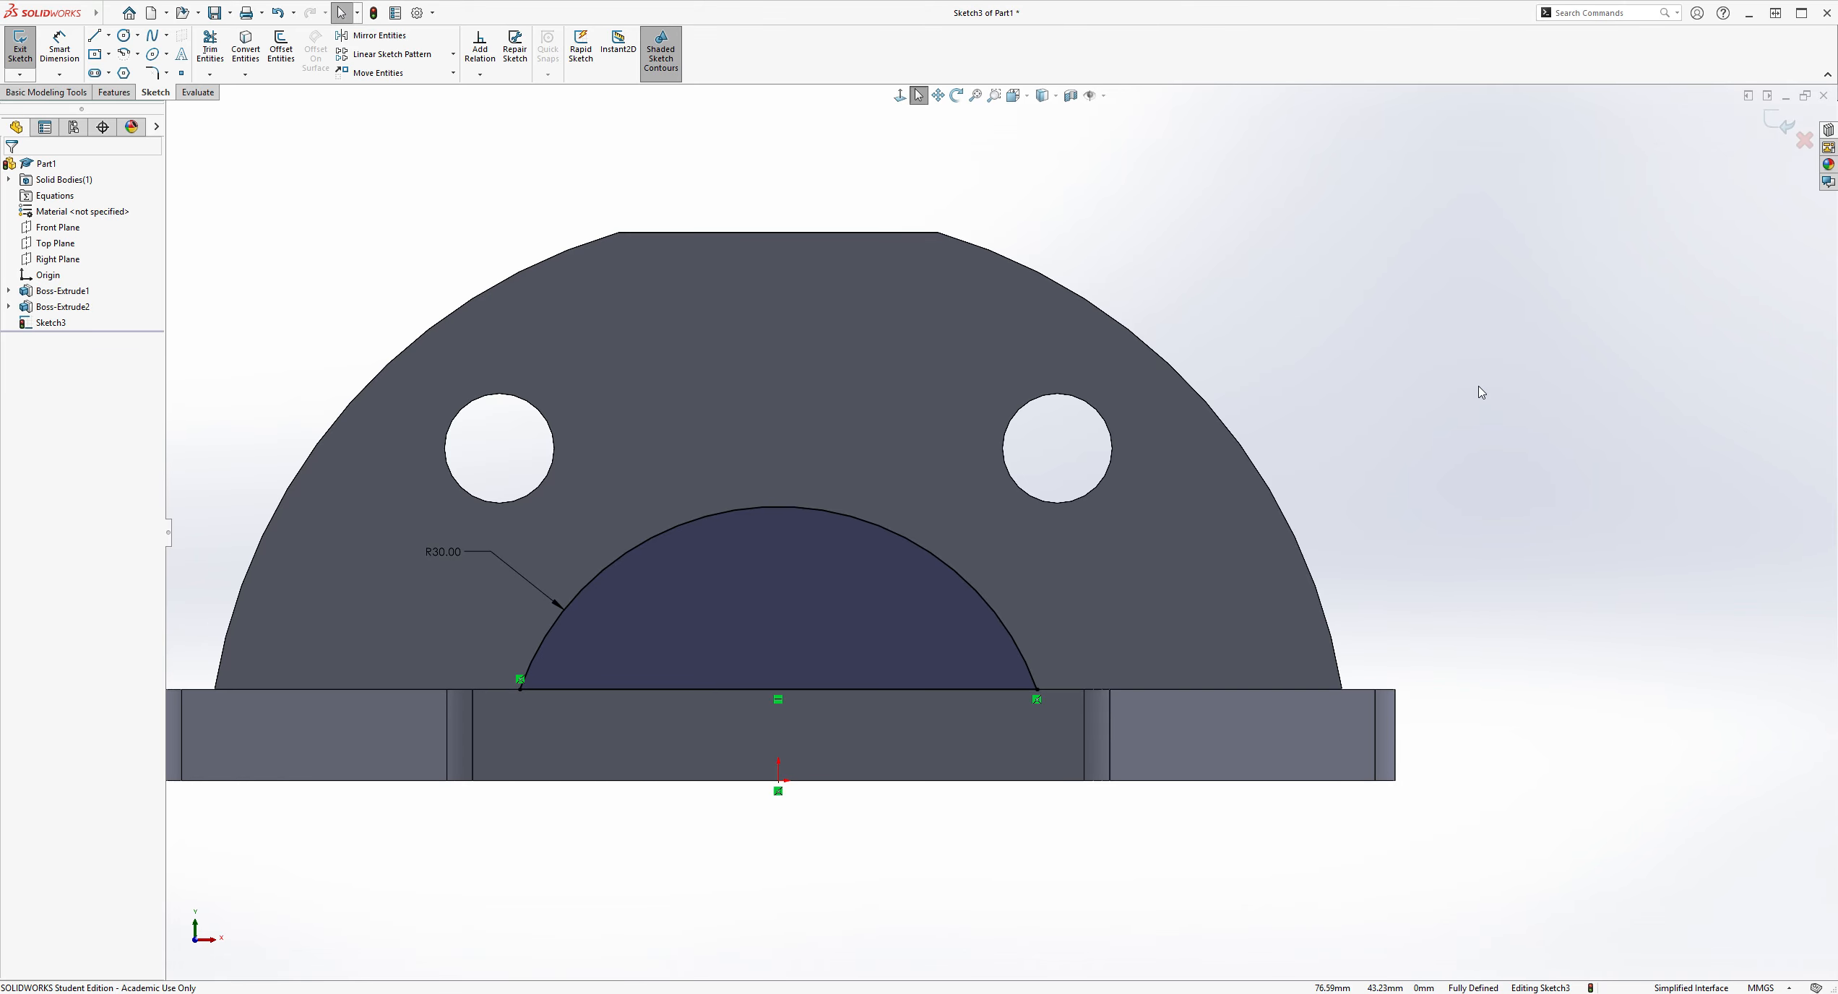
pyautogui.scroll(-2, 1069, 572)
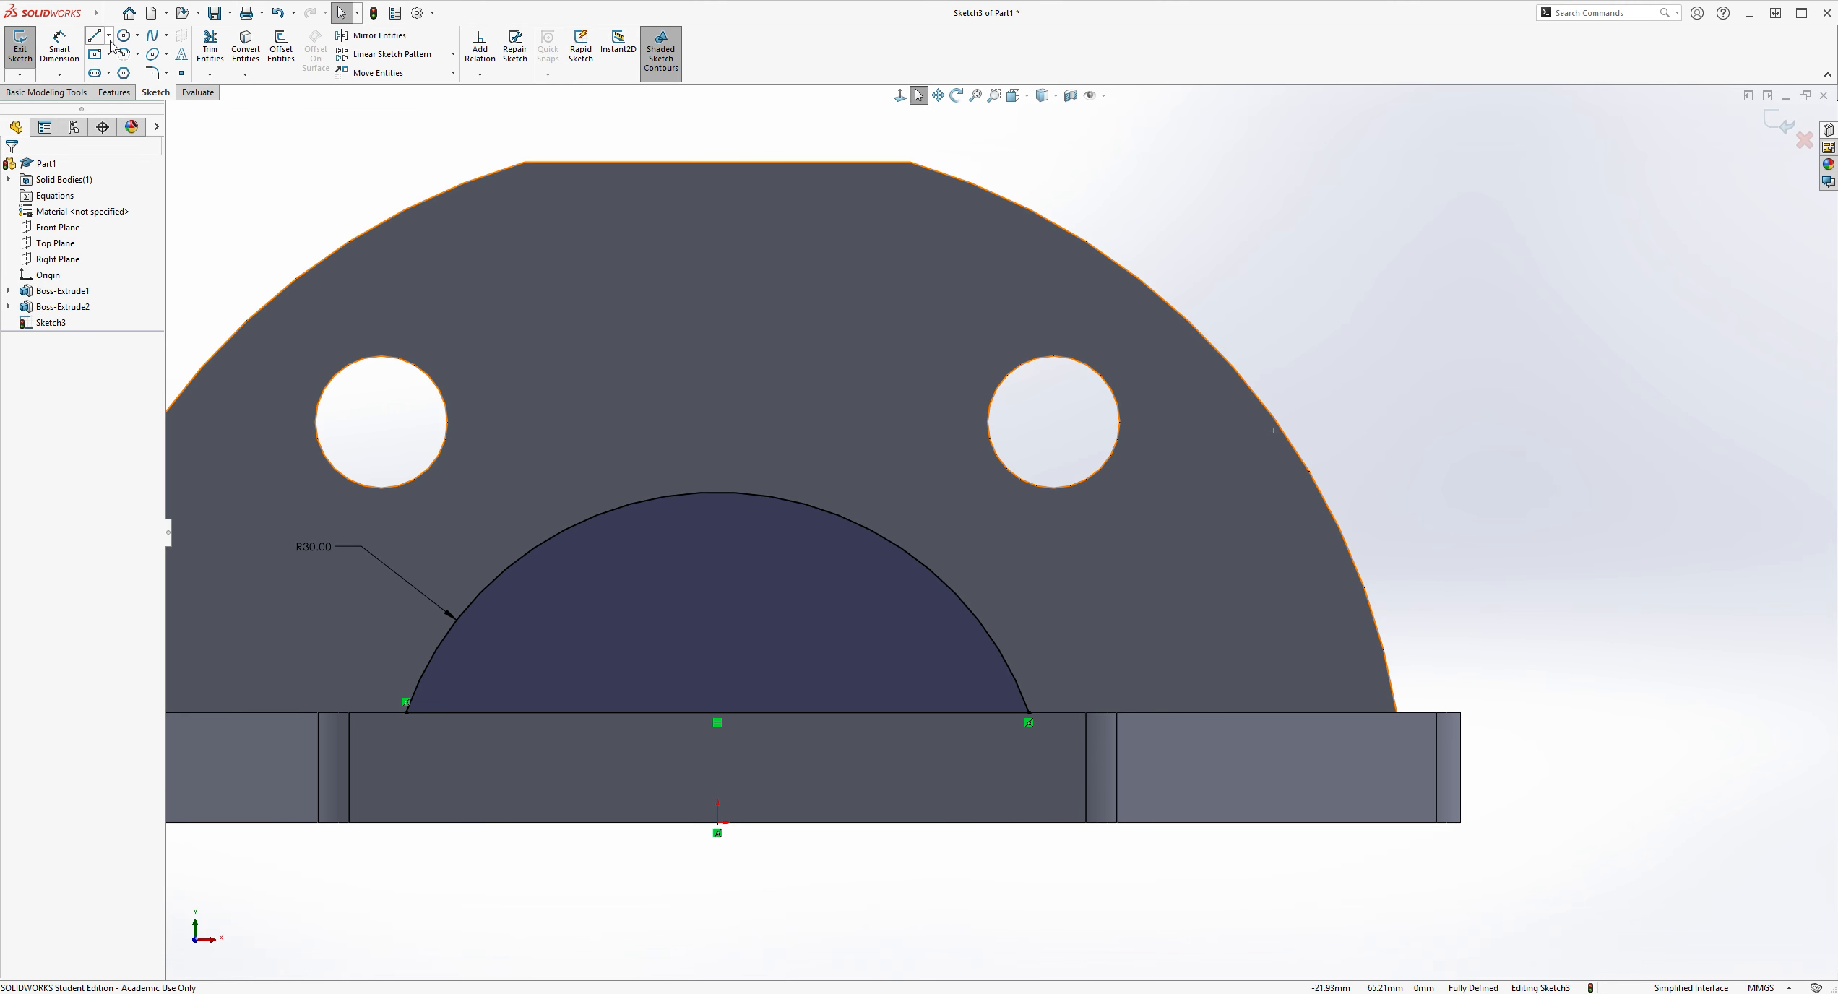
pyautogui.click(118, 70)
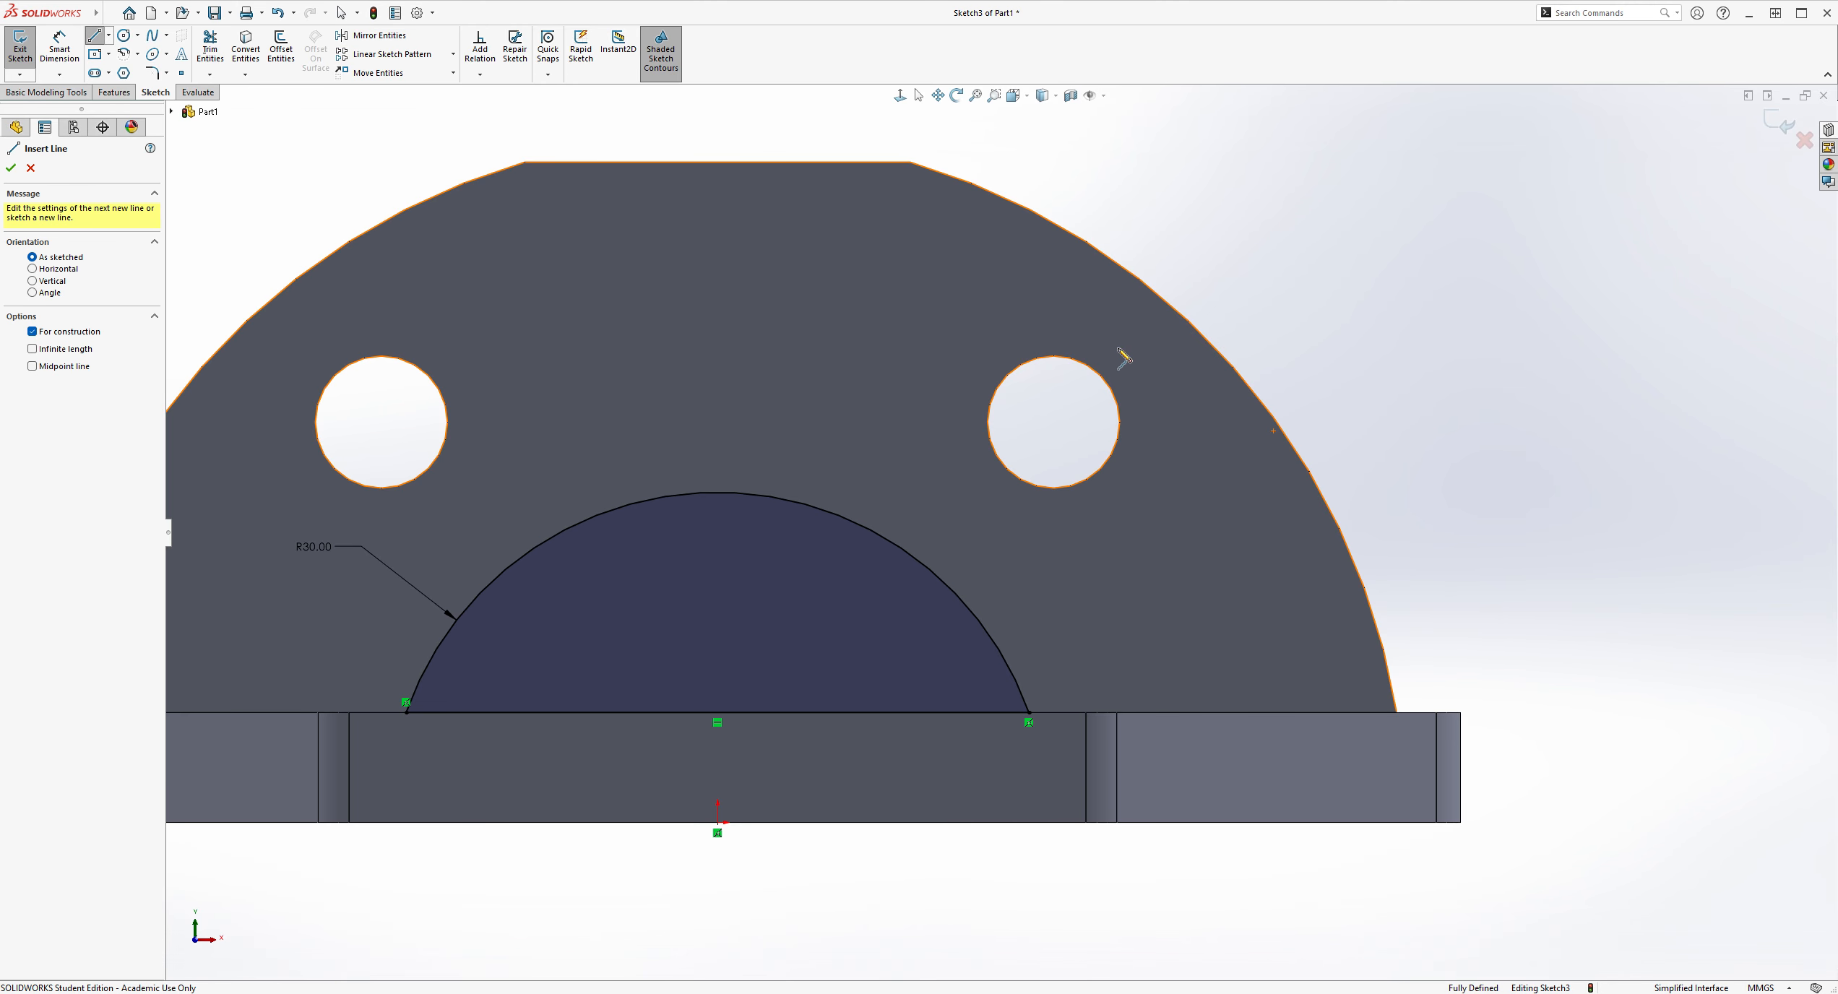
pyautogui.click(718, 822)
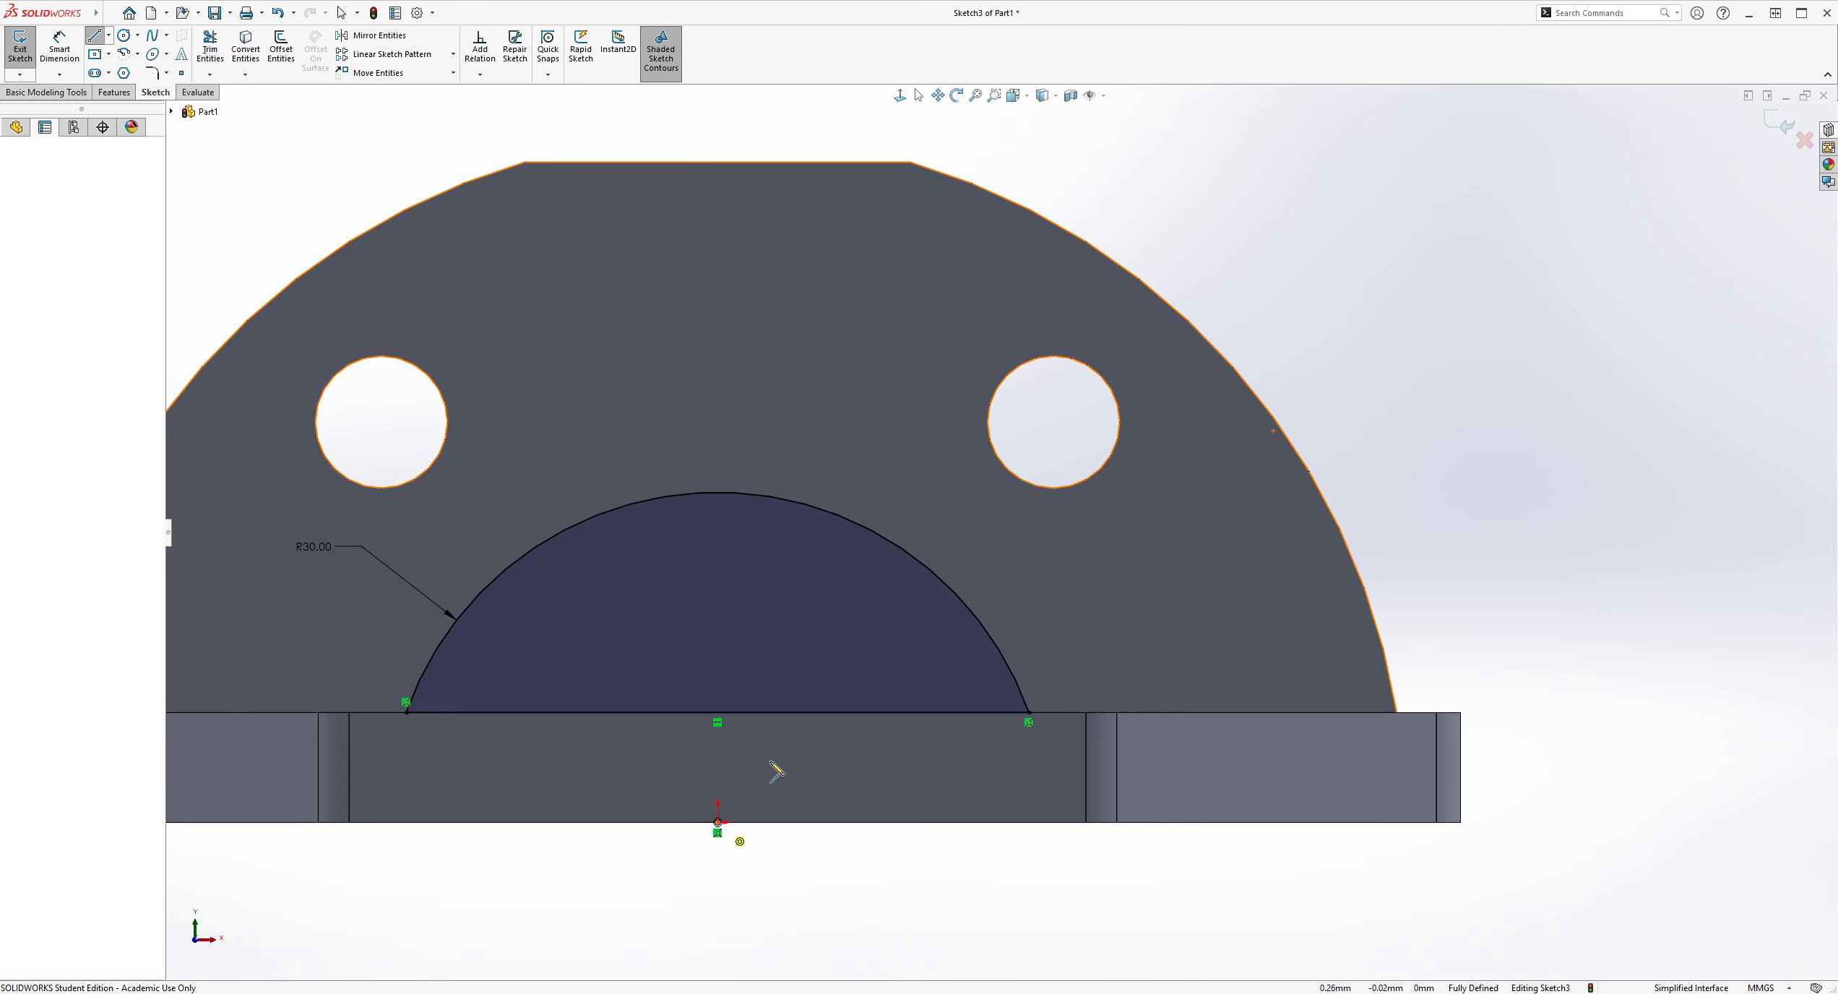
pyautogui.click(961, 254)
pyautogui.press('Escape')
pyautogui.press('Escape')
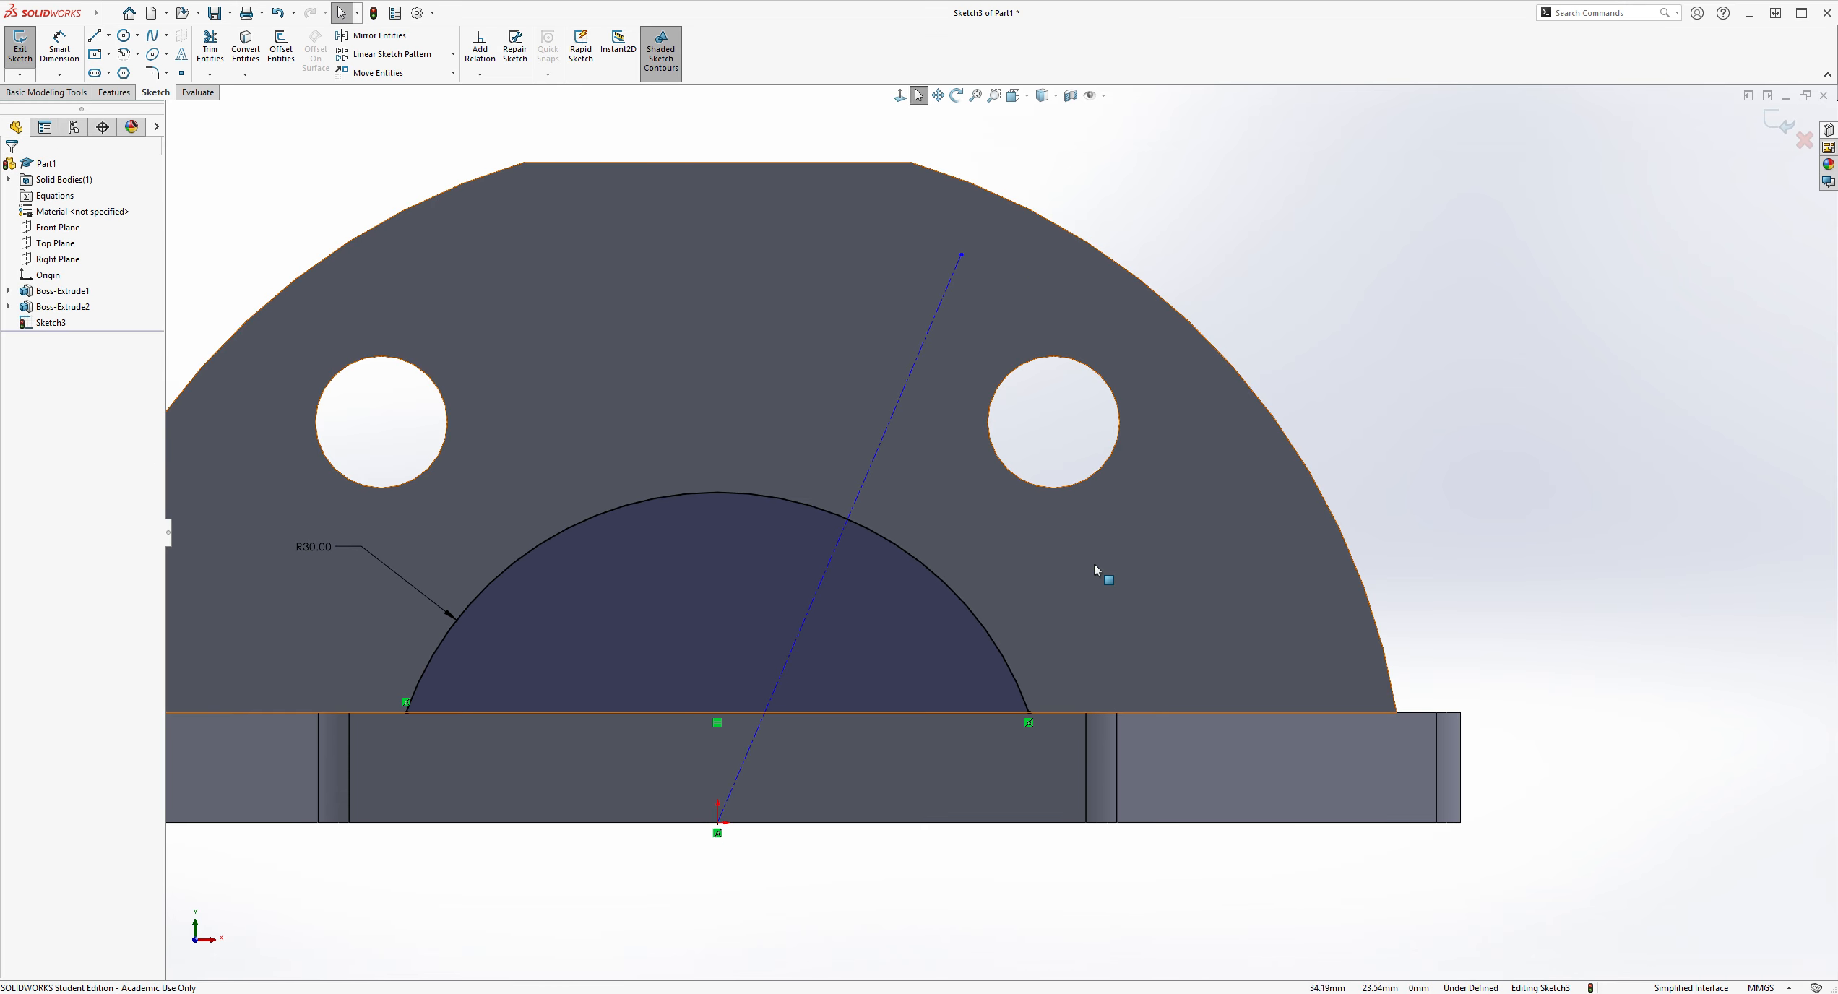
# Step: Dimension the angle between the construction line and the base plate's lower edge and set it to 75°
pyautogui.click(870, 467)
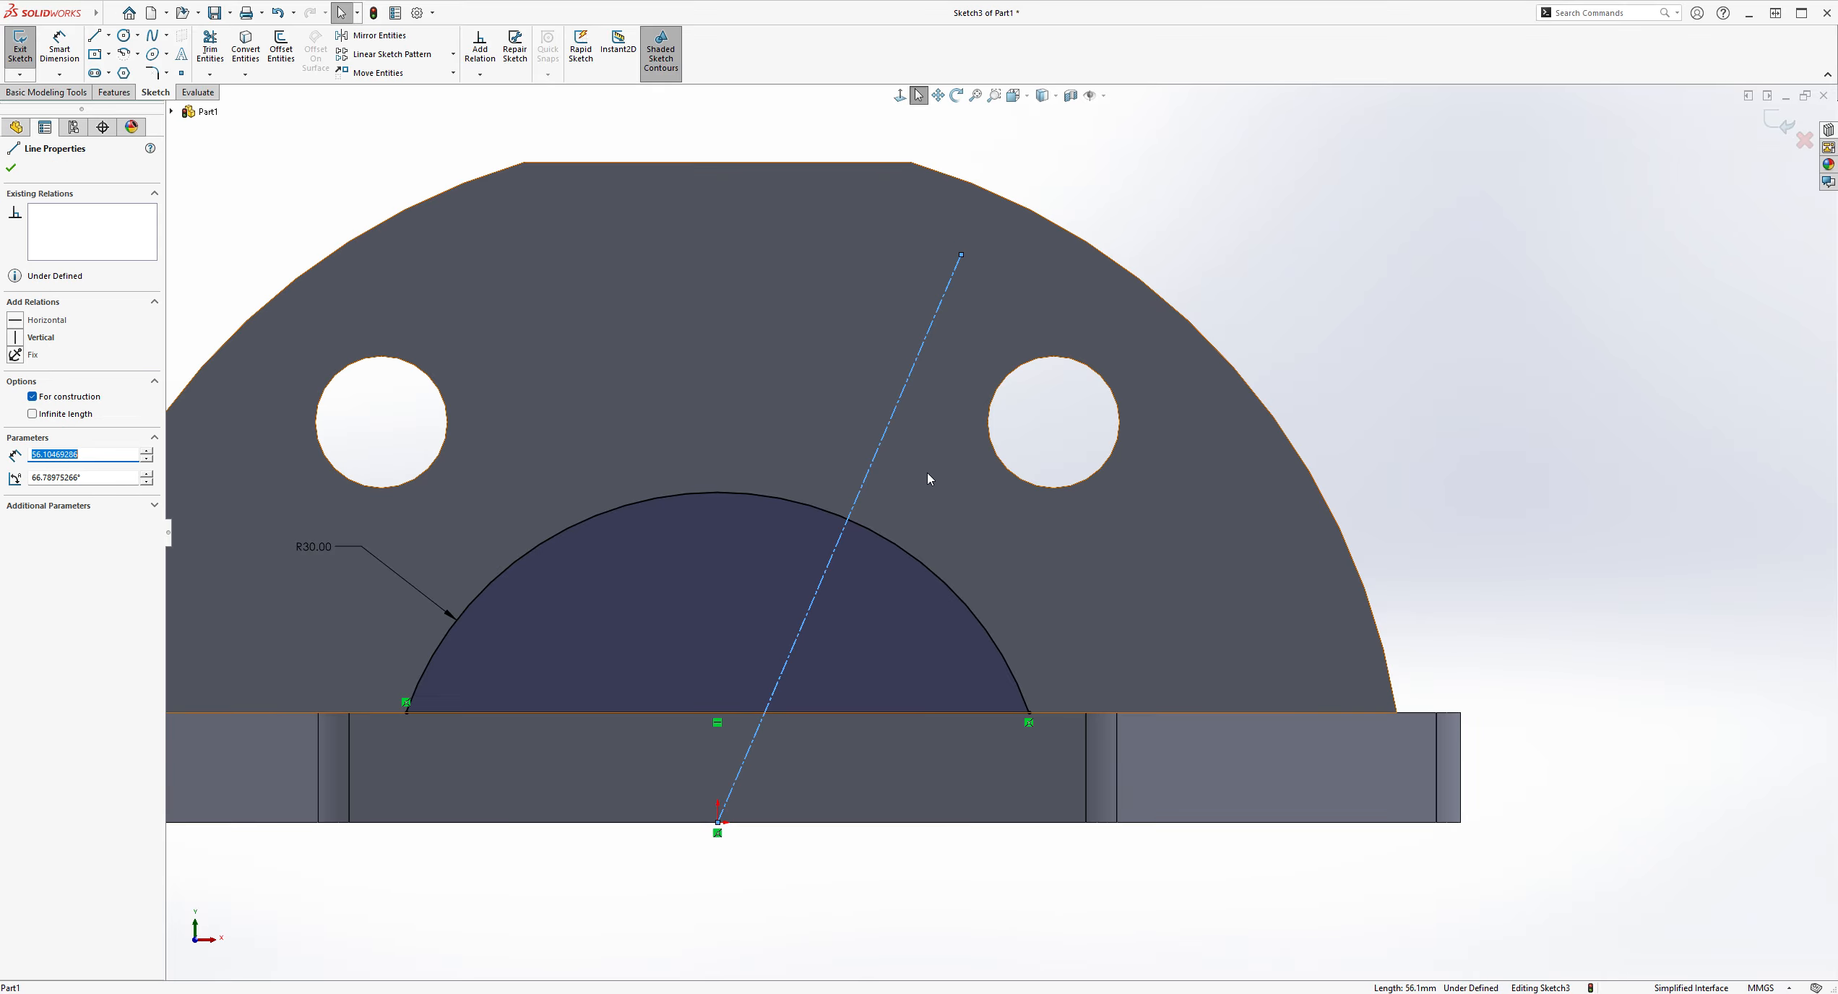
pyautogui.press('Escape')
pyautogui.click(59, 45)
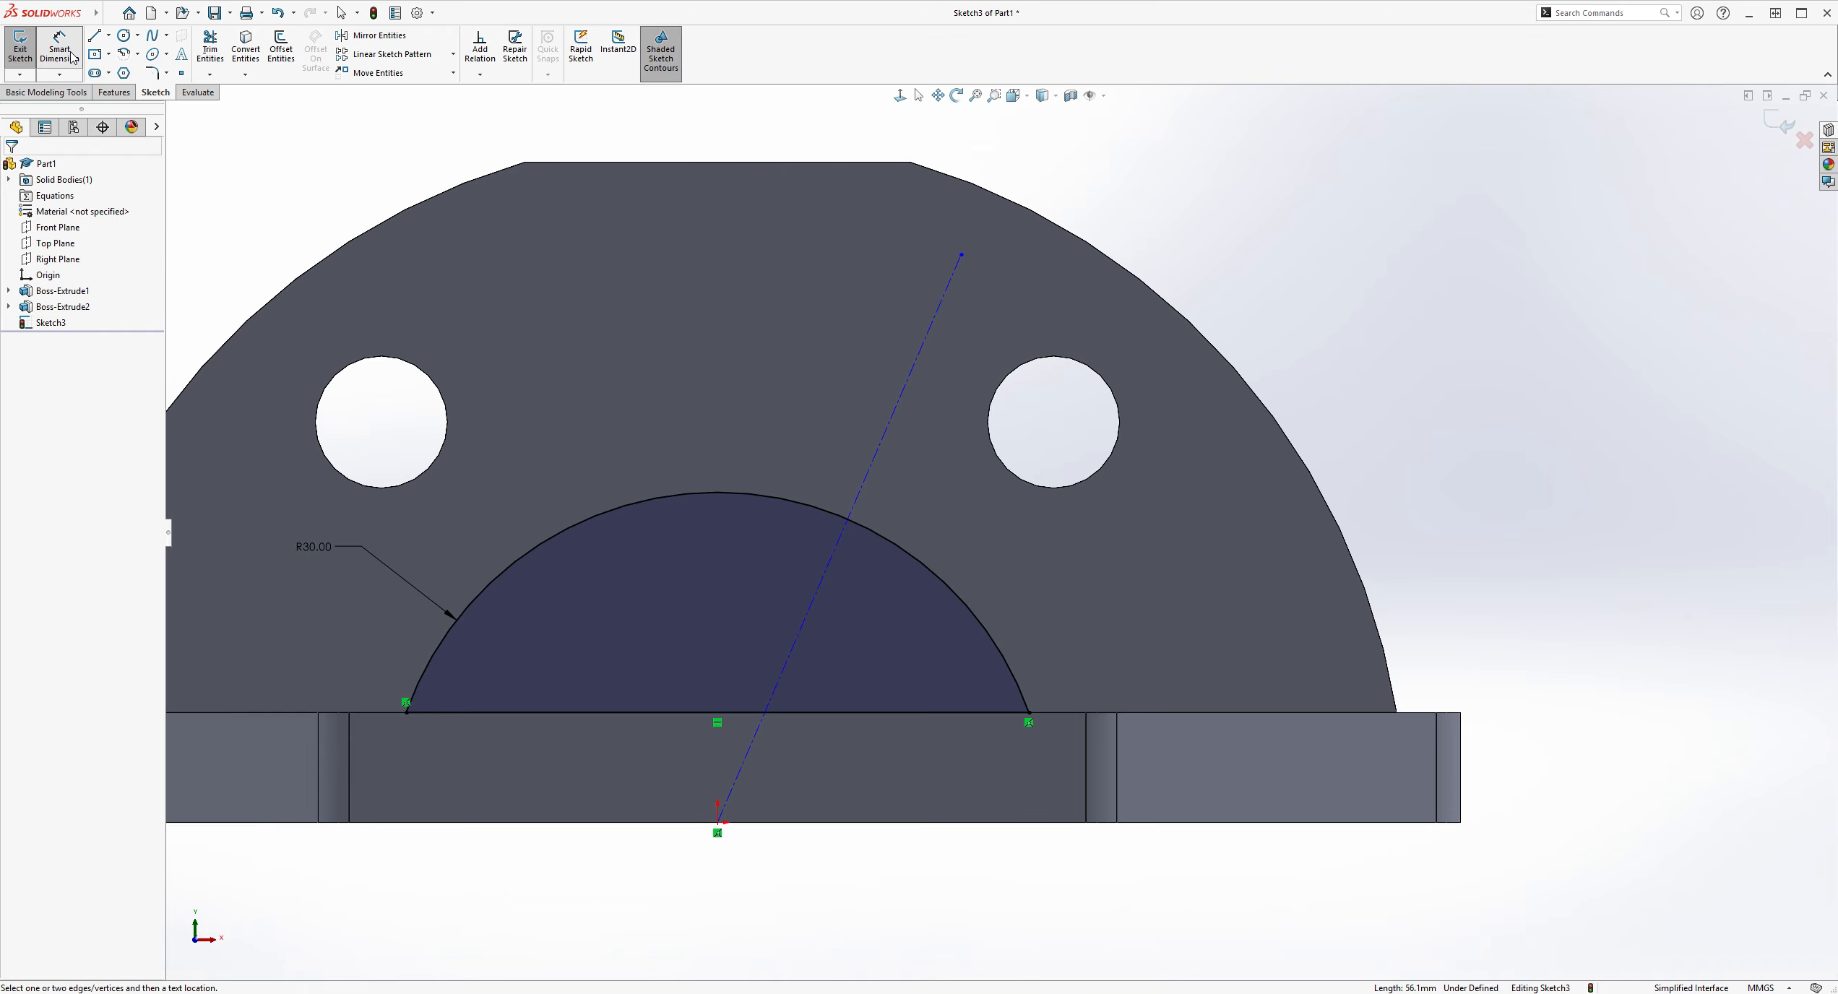
pyautogui.click(876, 451)
pyautogui.click(1204, 825)
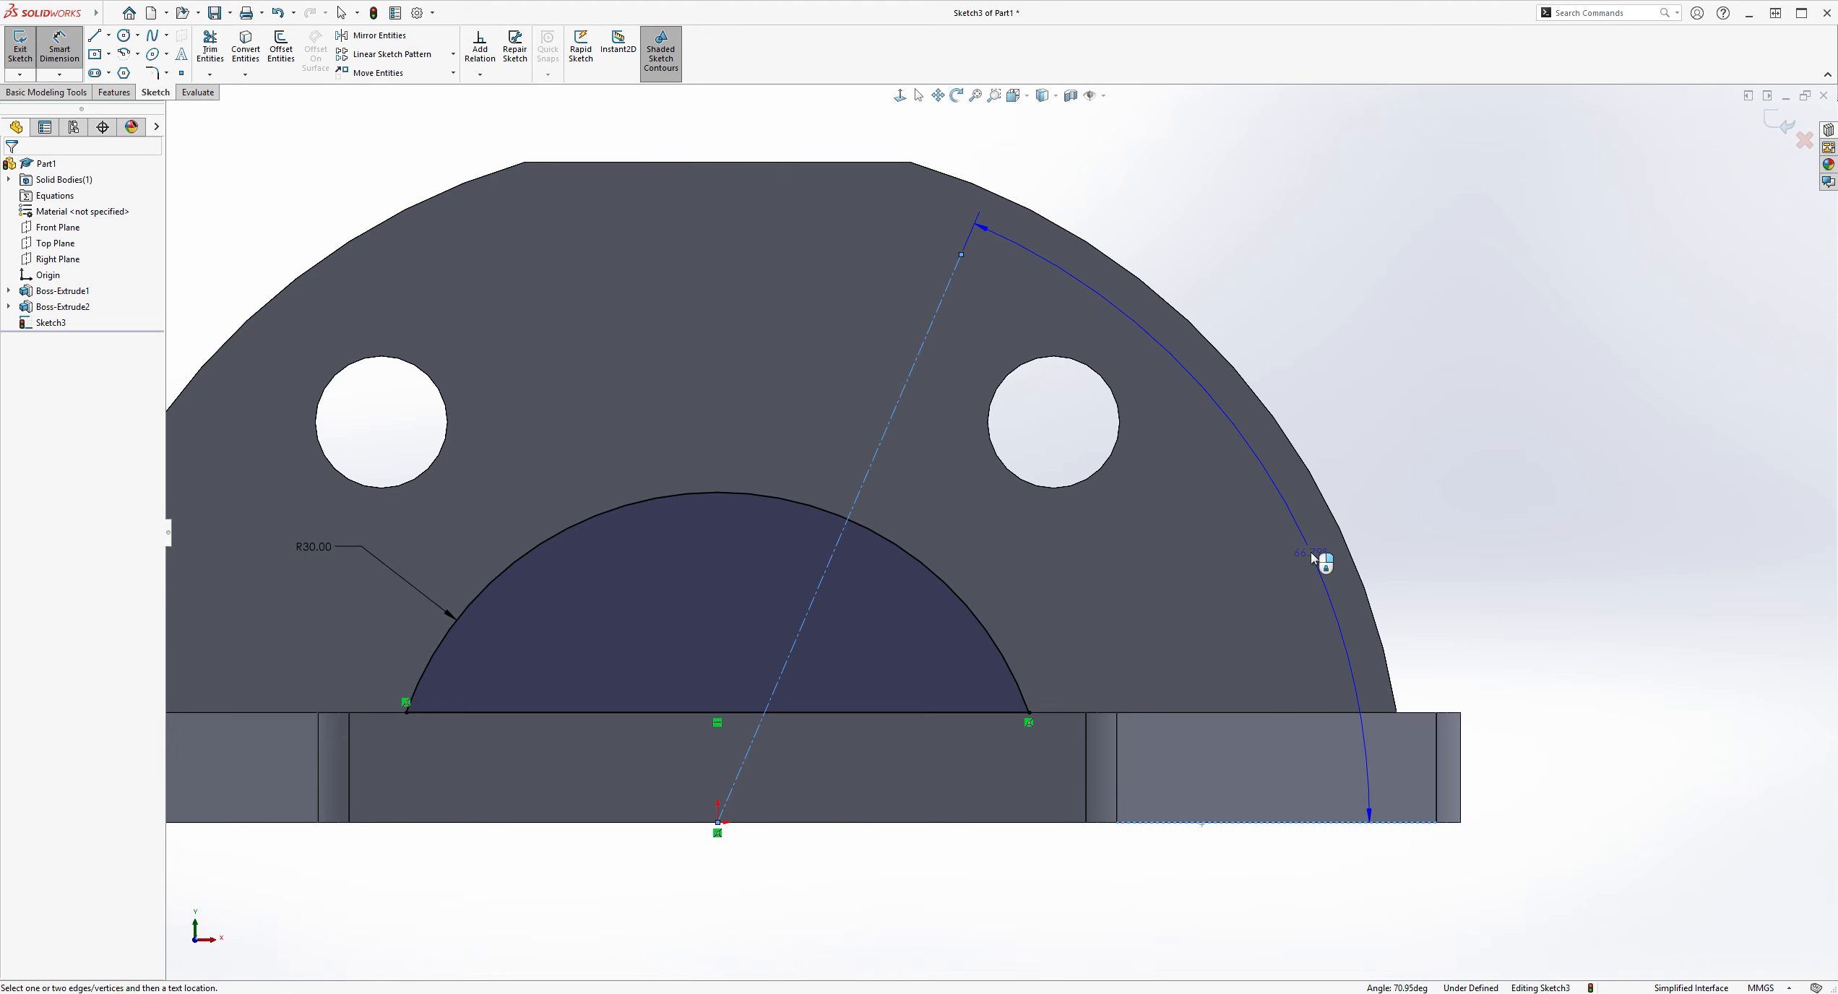
pyautogui.click(1434, 471)
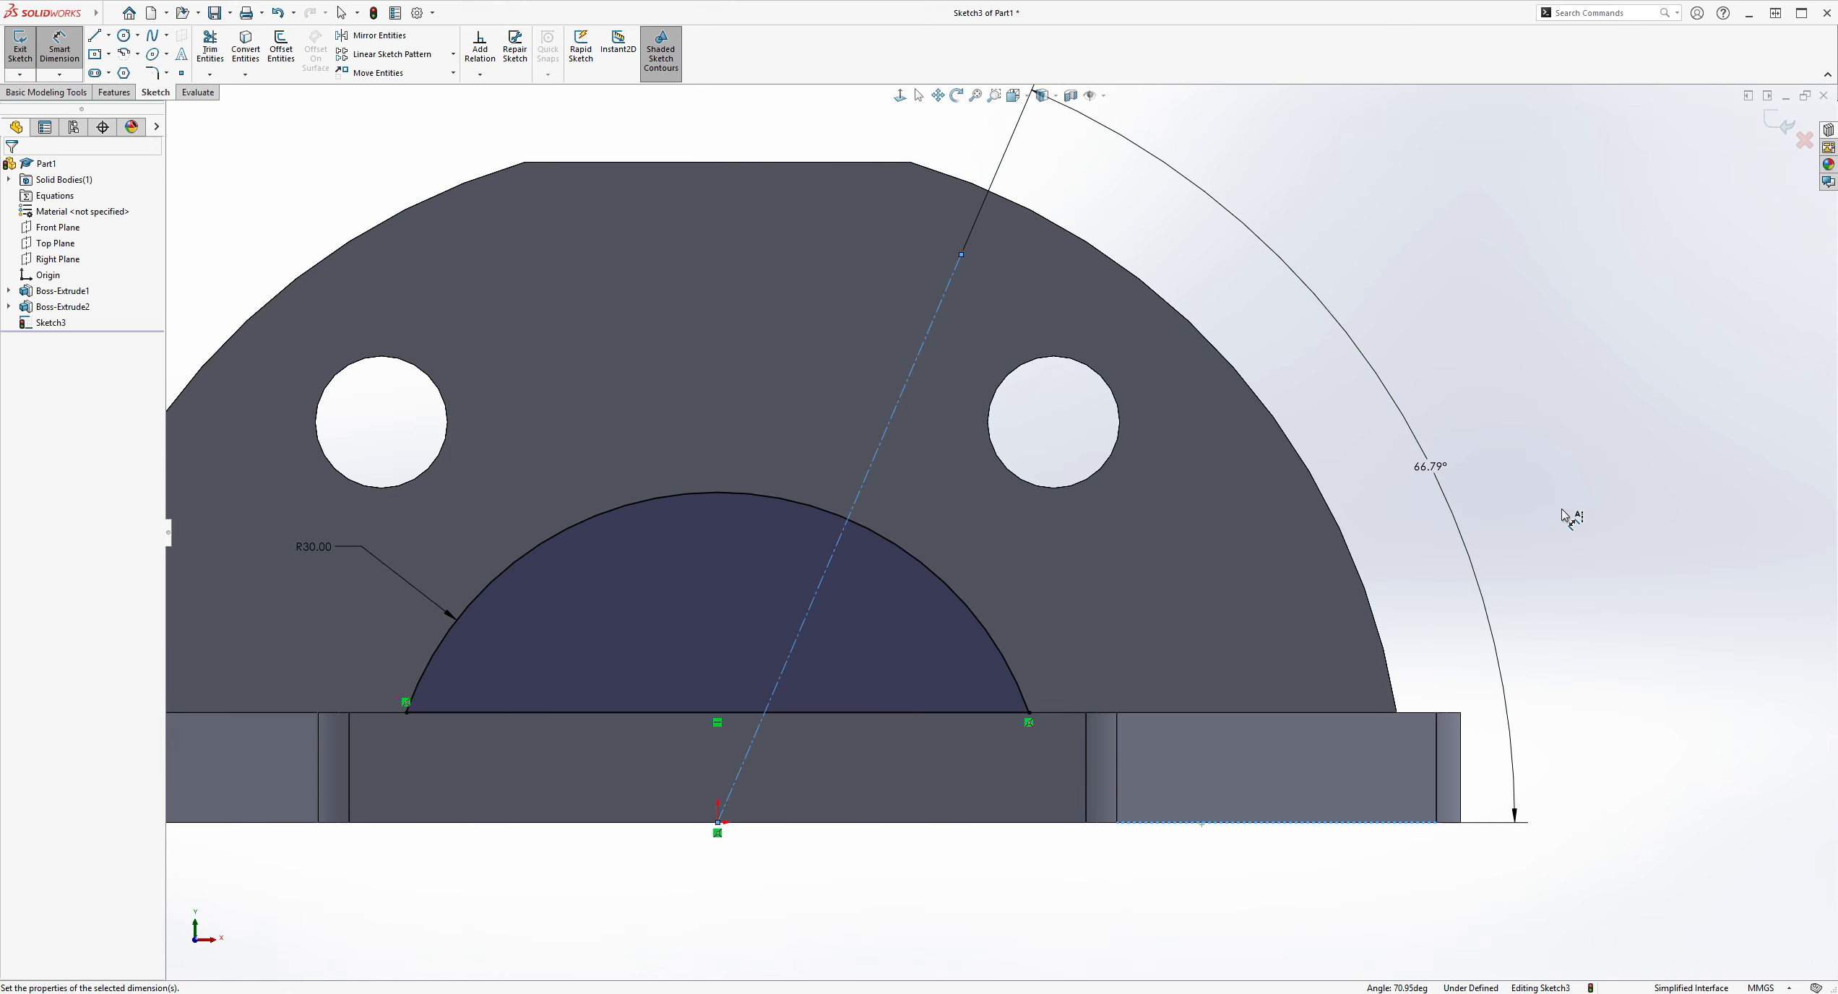
pyautogui.press('Escape')
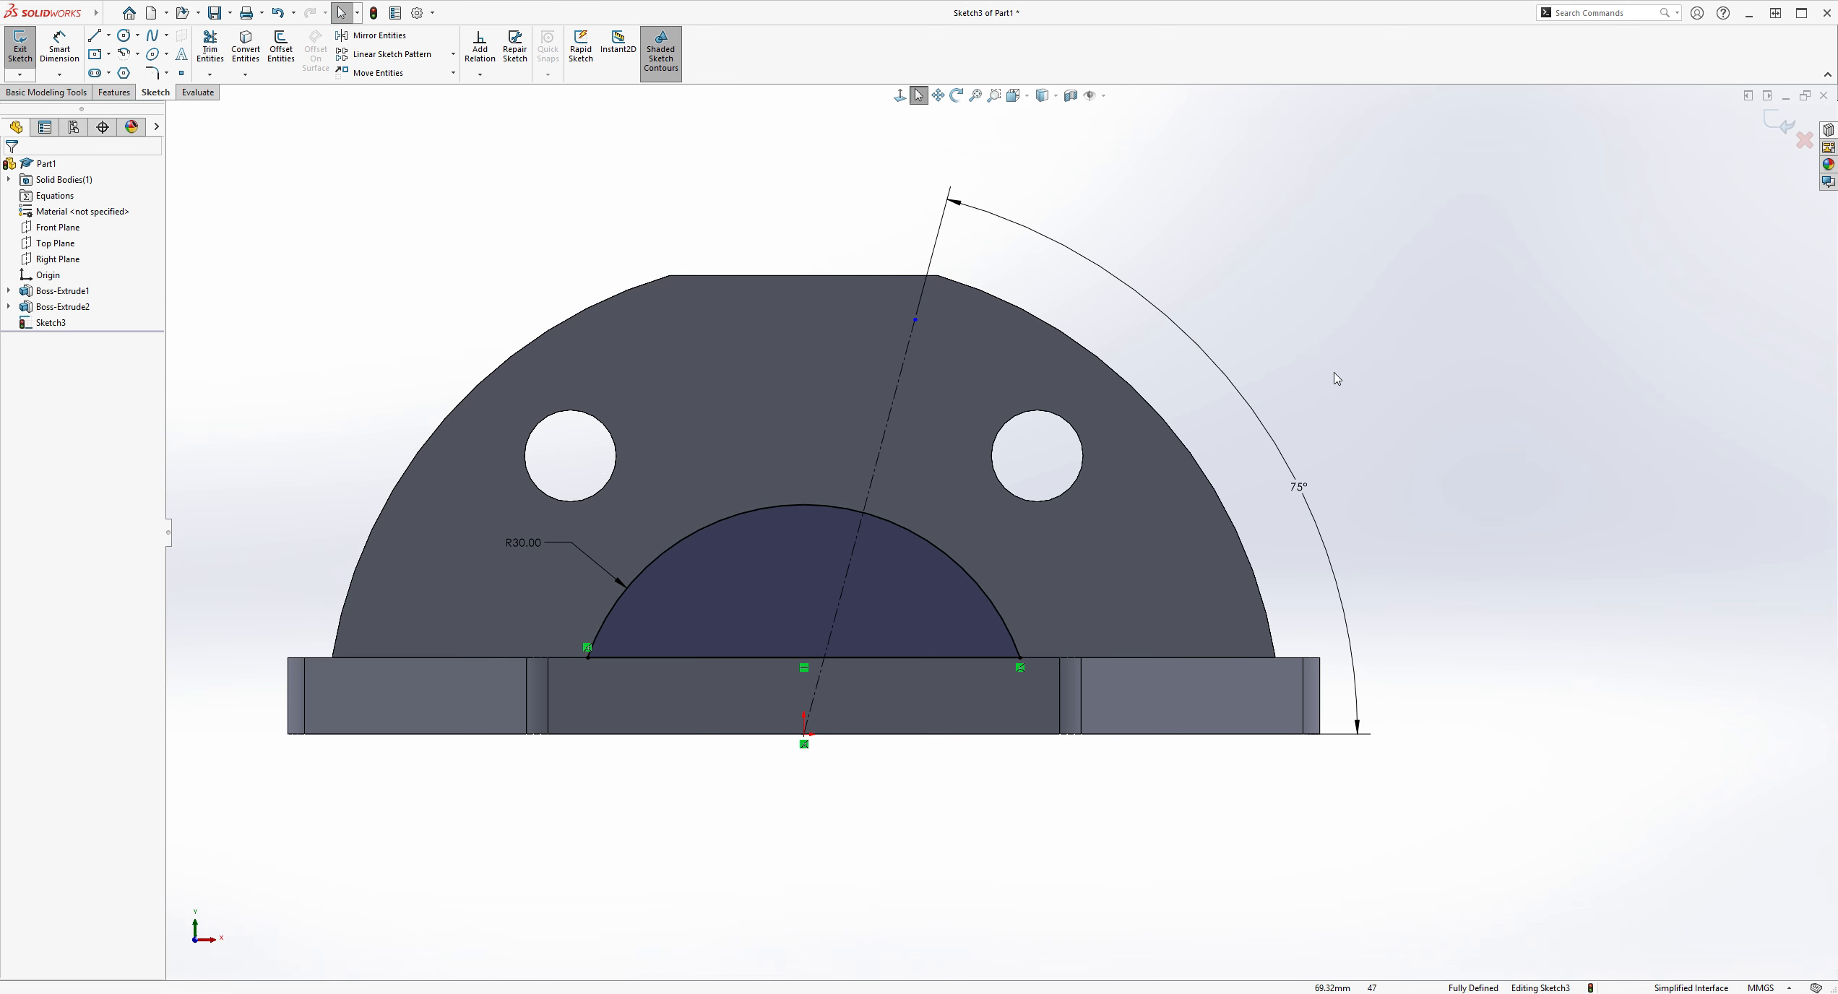
# Step: Draw two concentric circles, about 7.4 mm and 12 mm in diameter, where the arc meets the angled construction line
pyautogui.scroll(-2, 1336, 379)
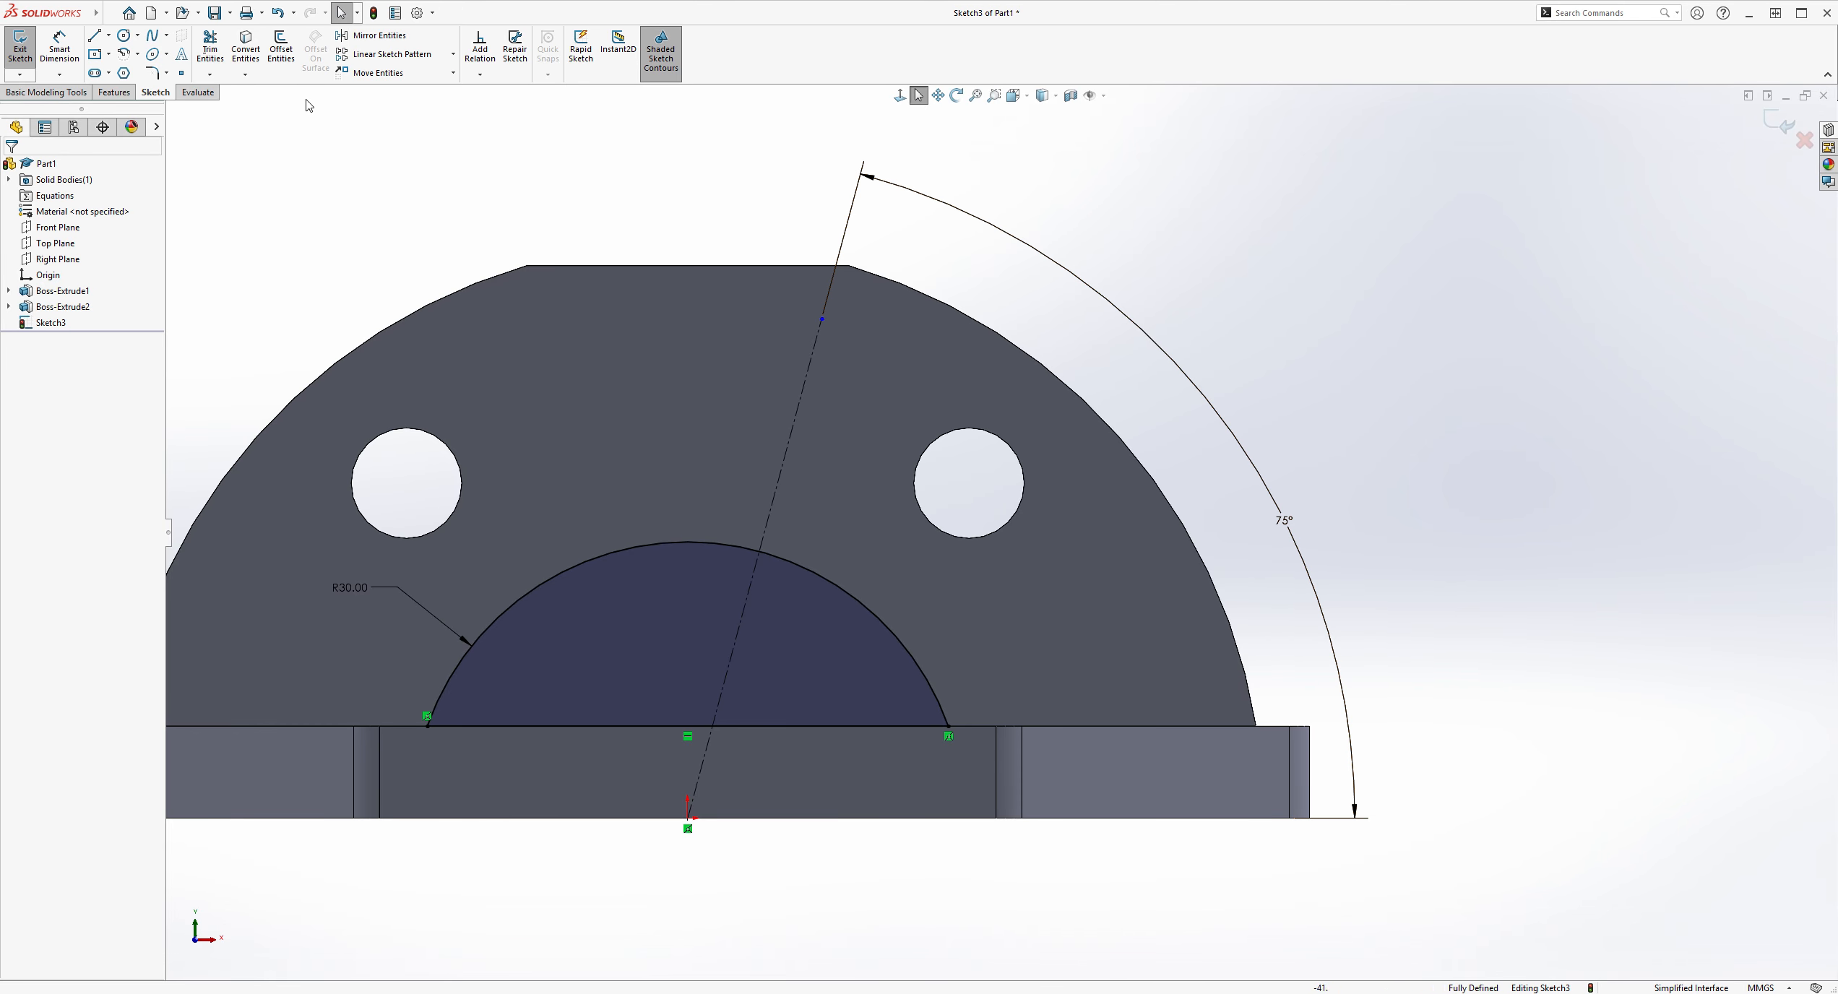
pyautogui.click(124, 35)
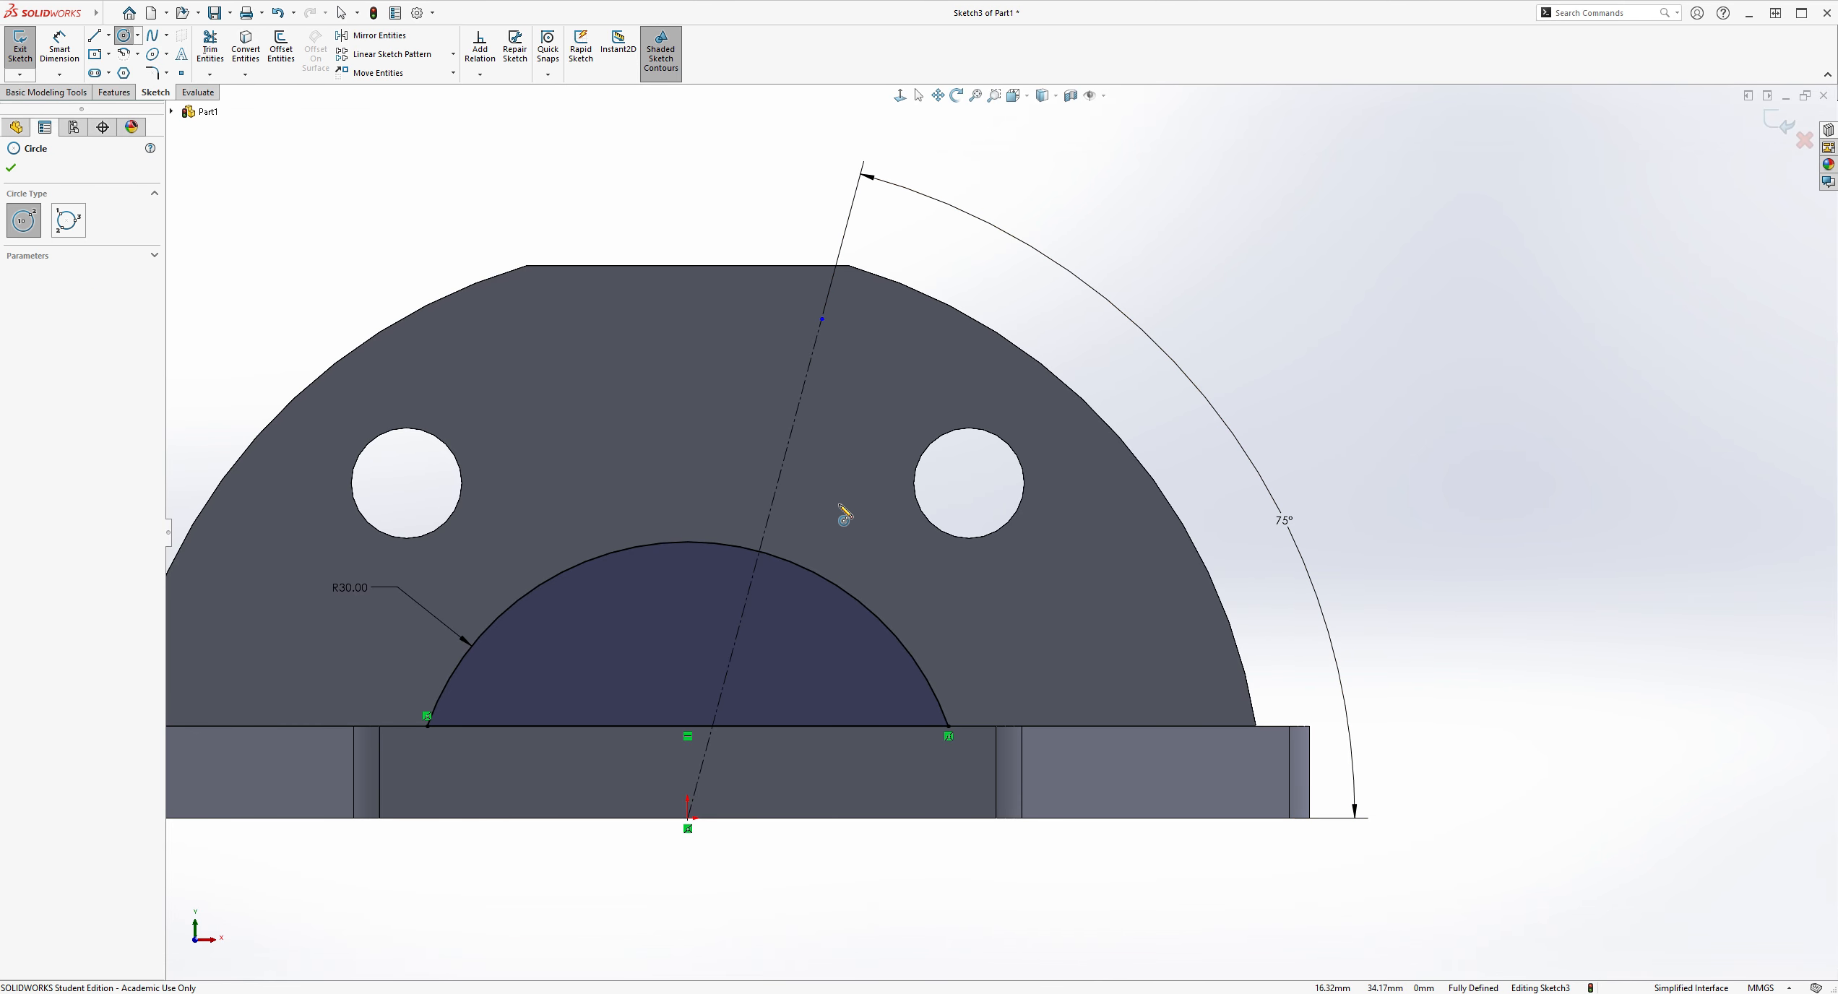
pyautogui.scroll(-2, 841, 516)
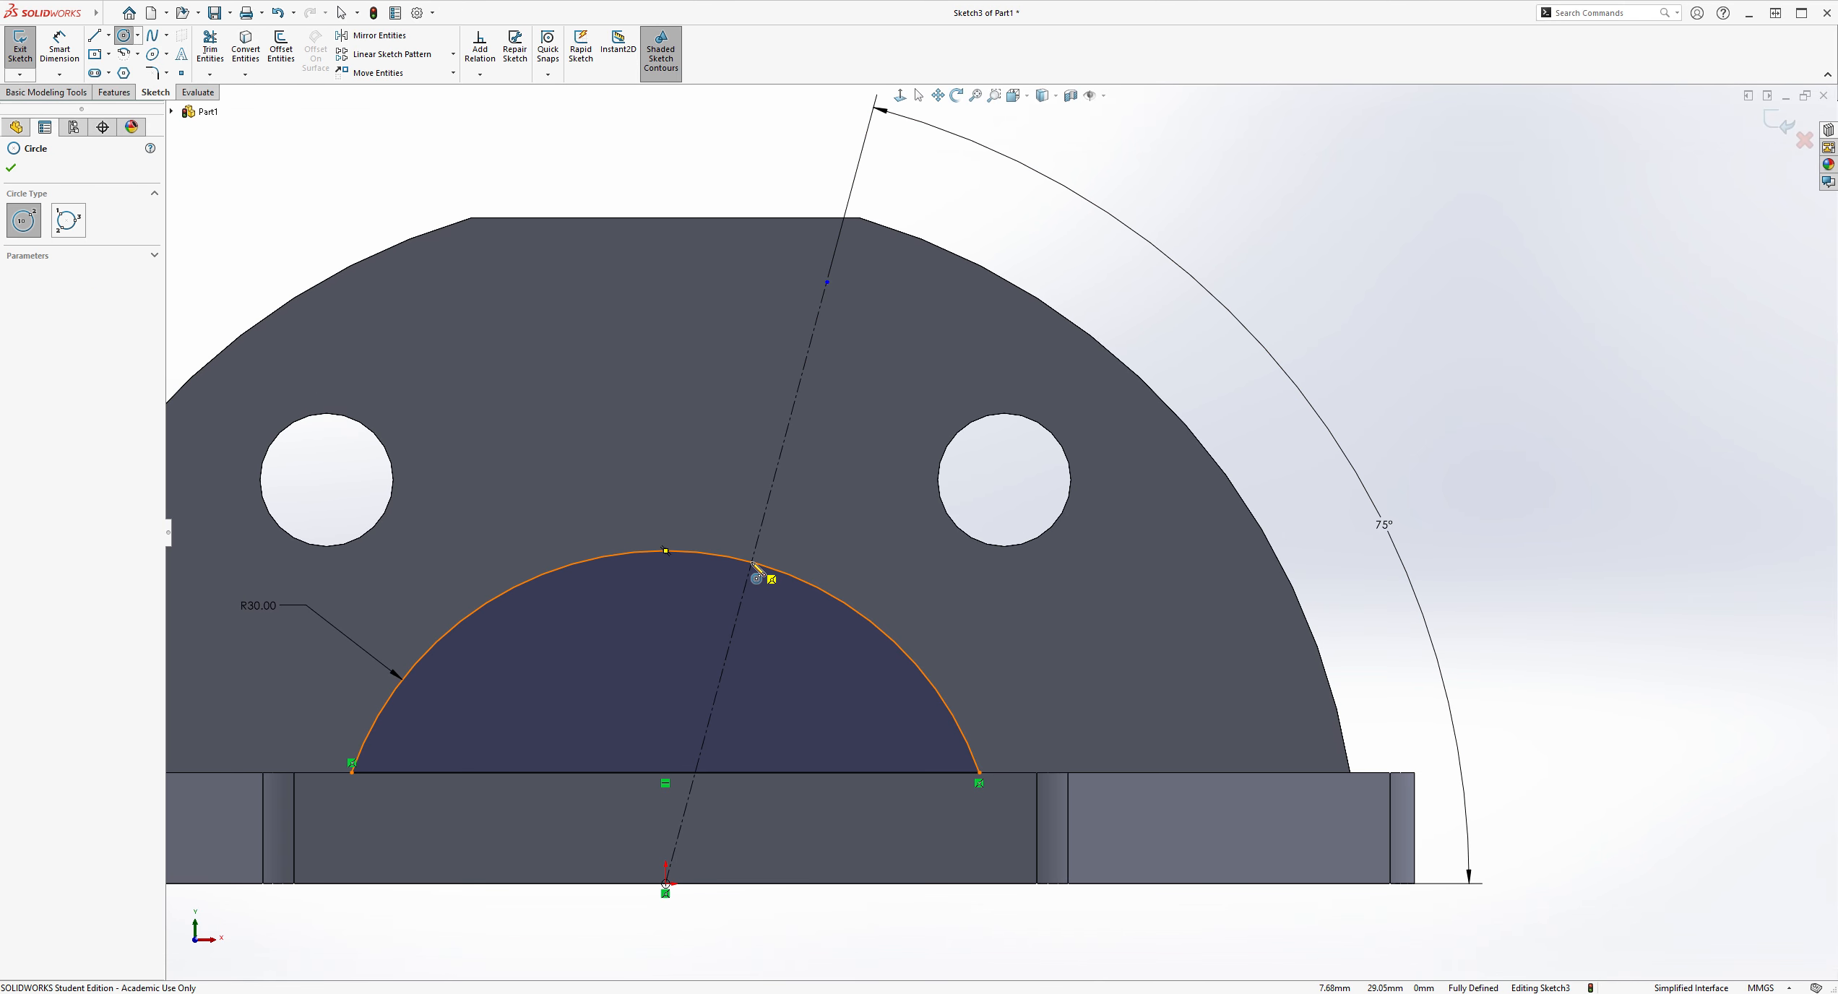
pyautogui.moveTo(752, 561); pyautogui.dragTo(781, 589)
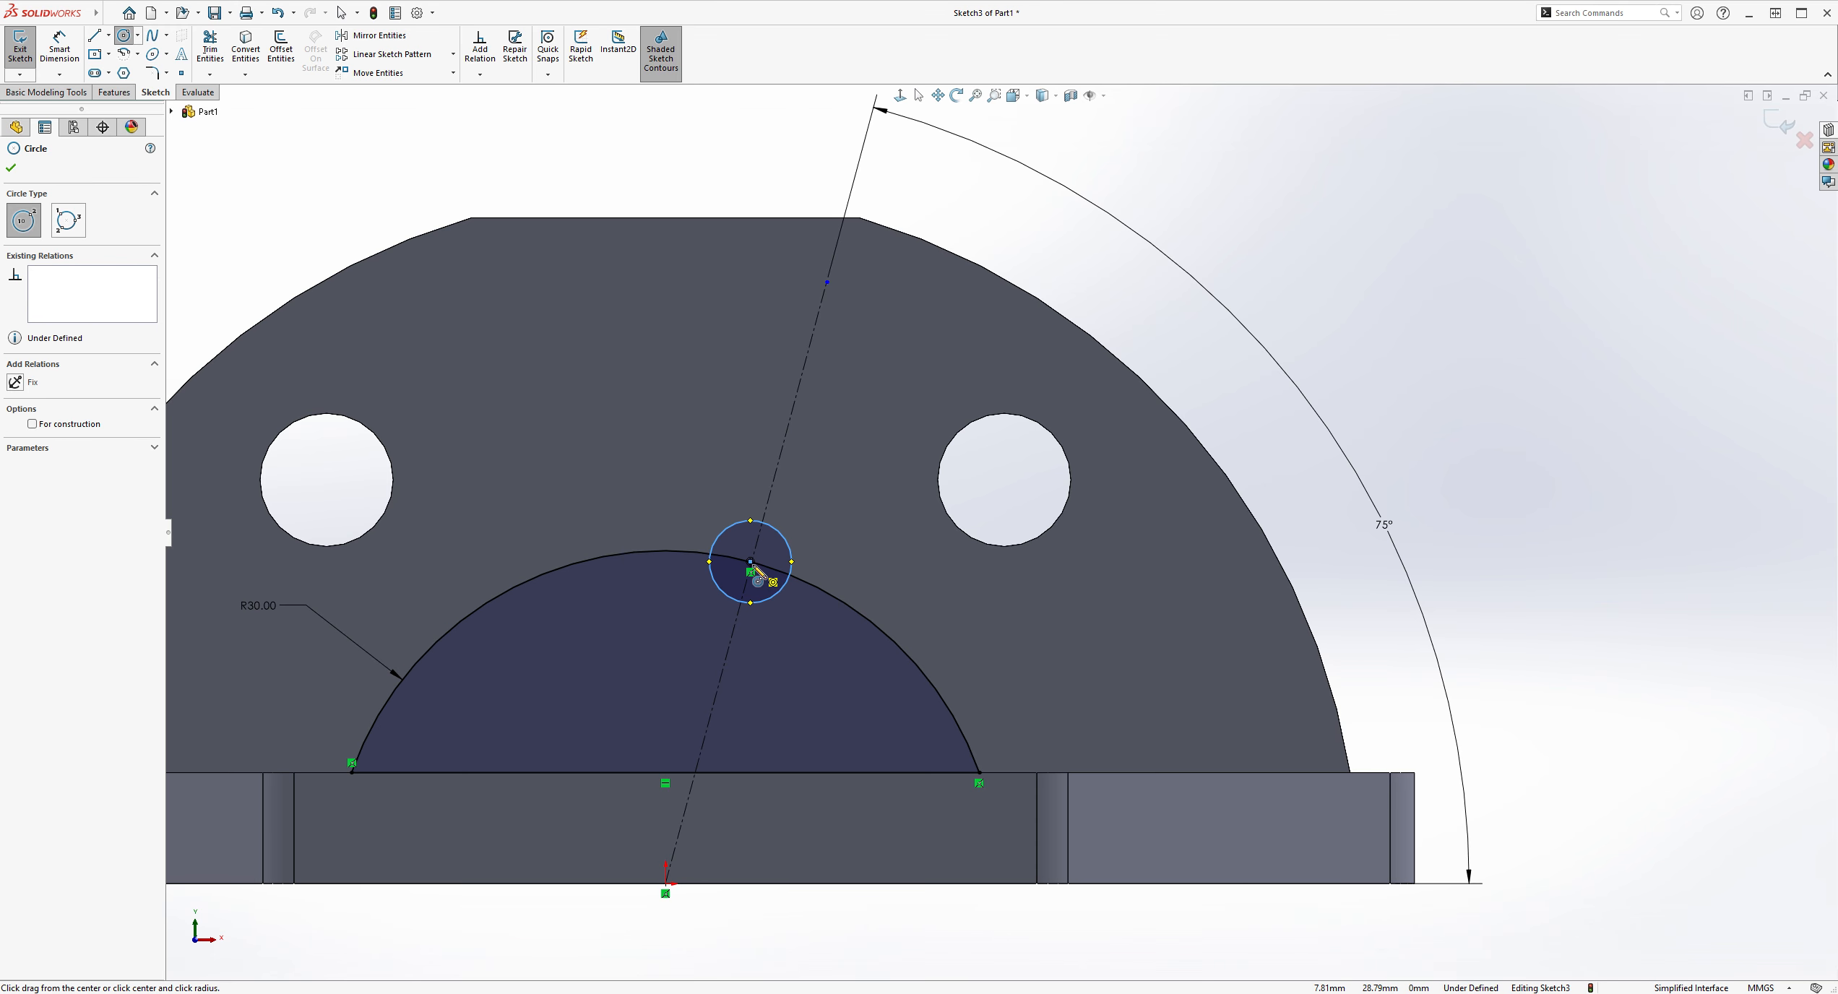
pyautogui.click(751, 562)
pyautogui.click(798, 612)
pyautogui.press('Escape')
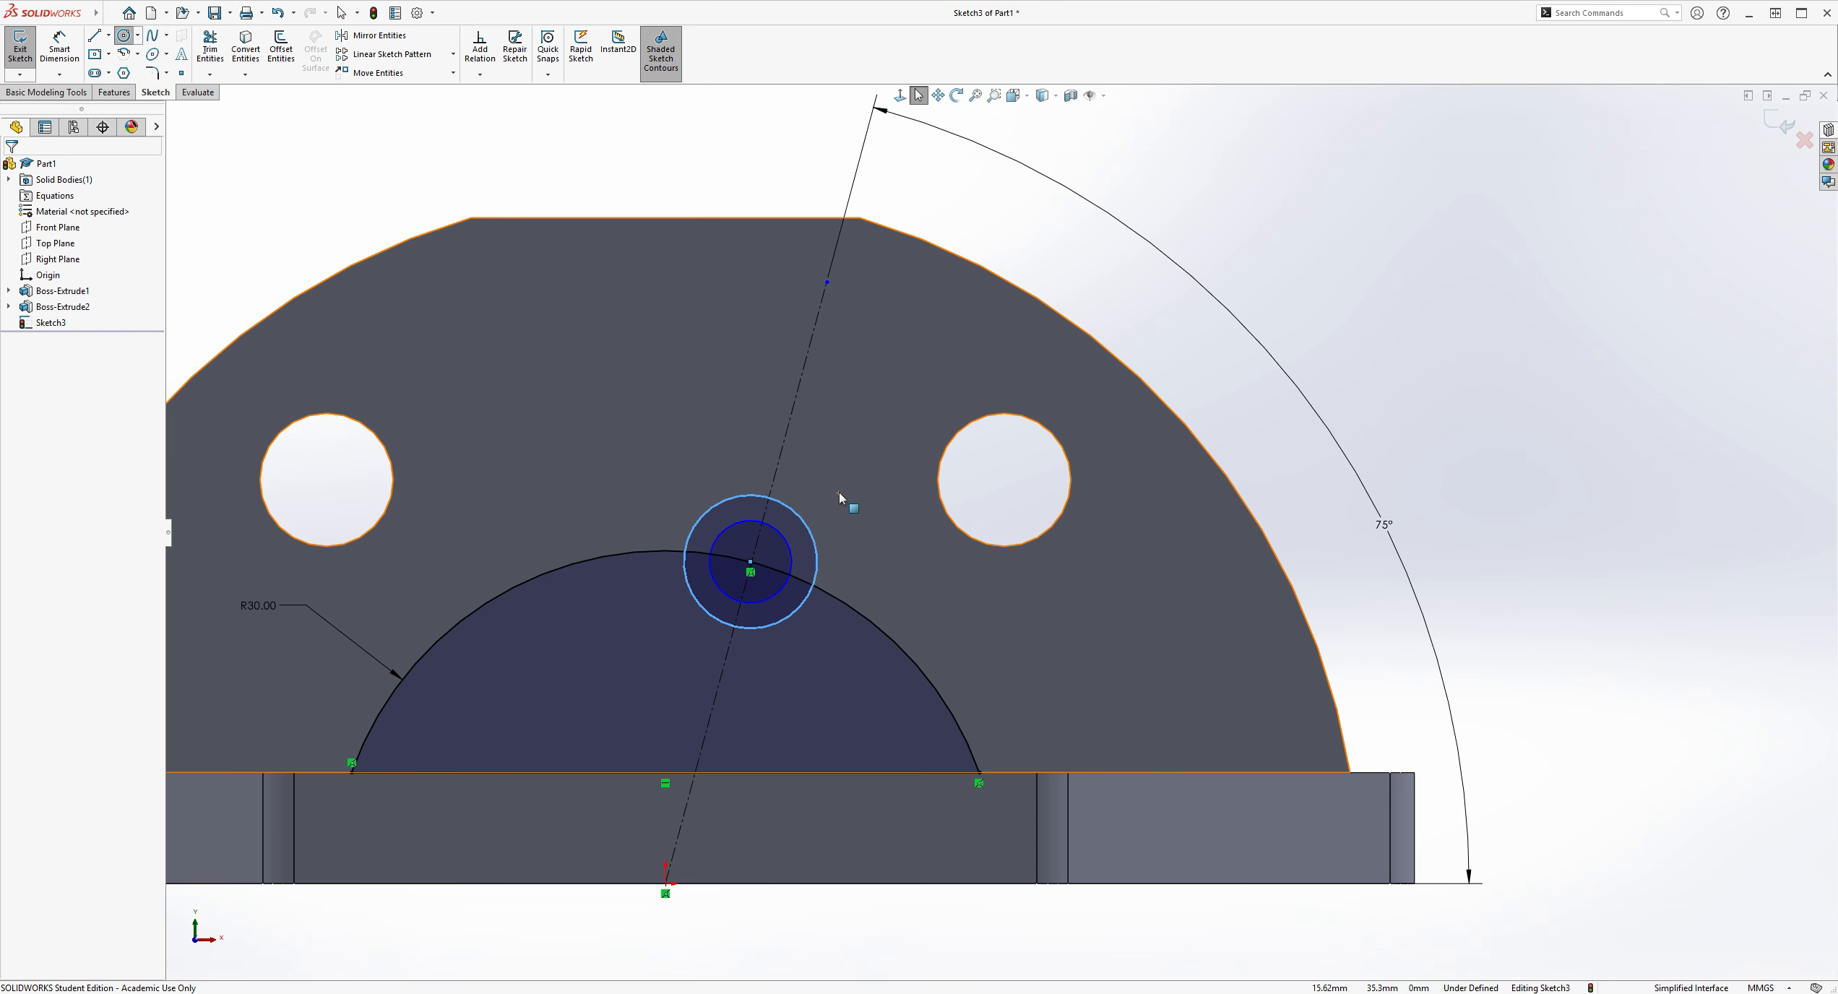
# Step: Set the inner circle's diameter to 7 mm
pyautogui.click(60, 49)
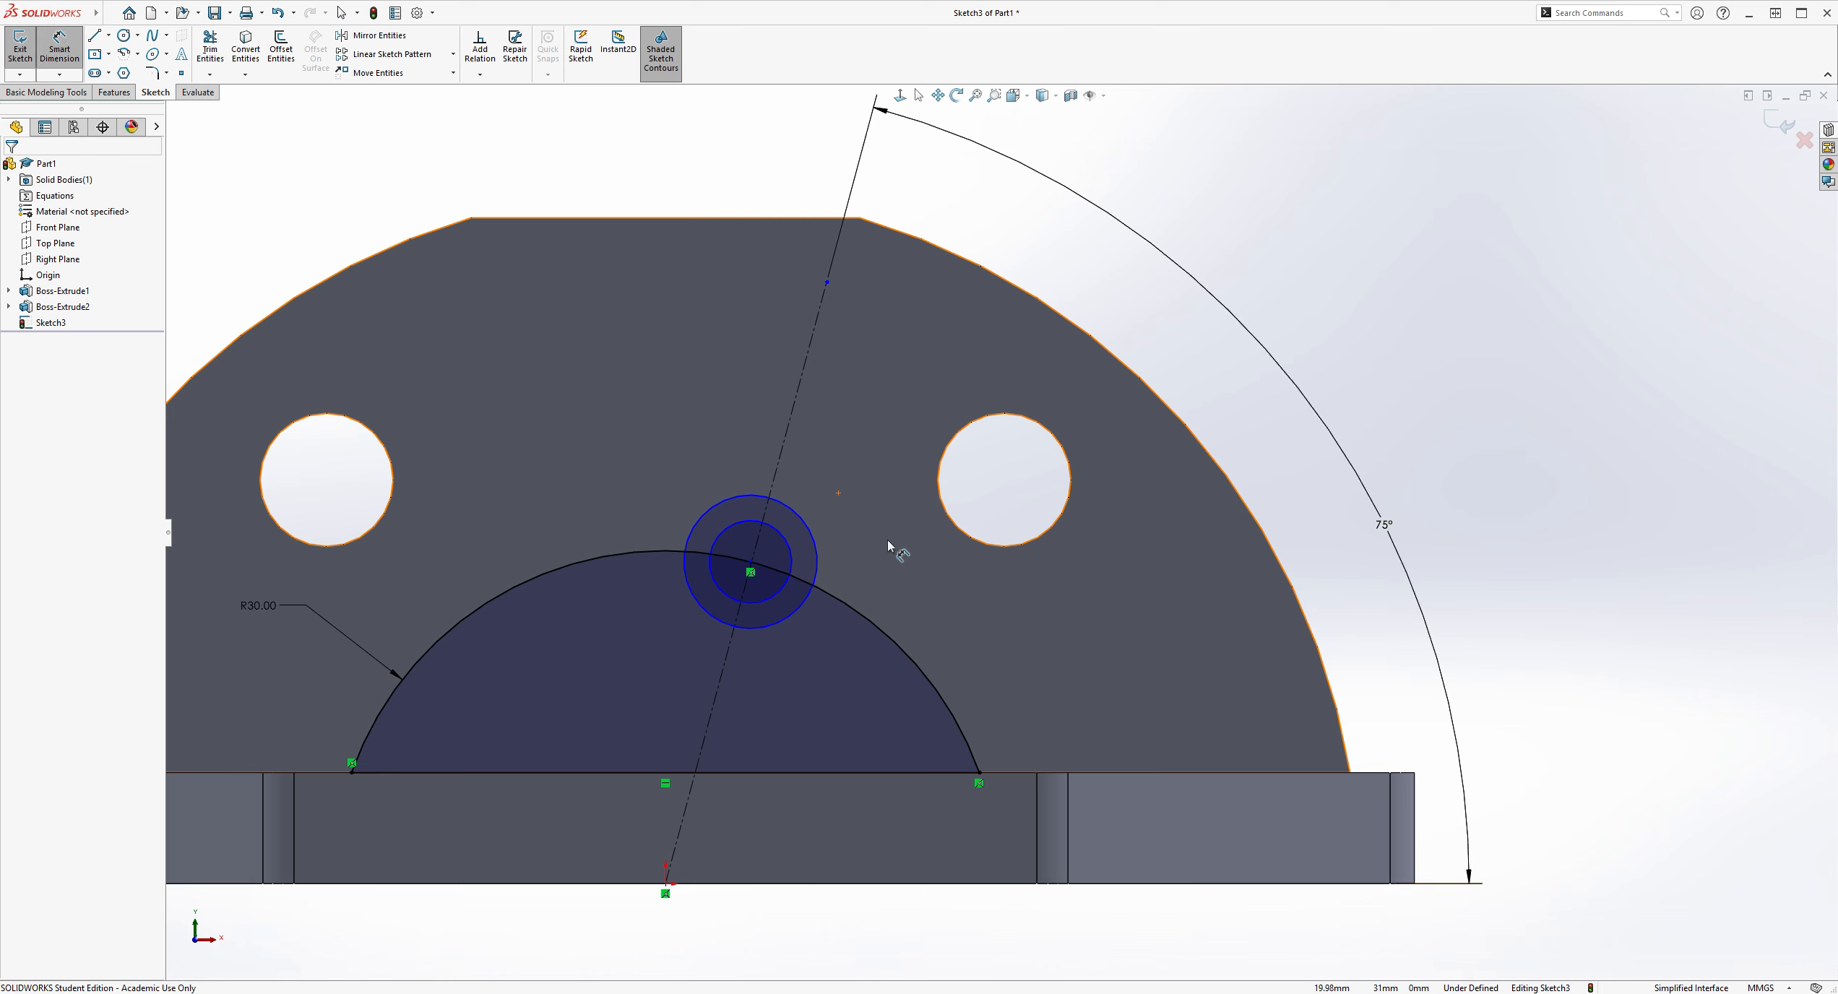
pyautogui.click(791, 573)
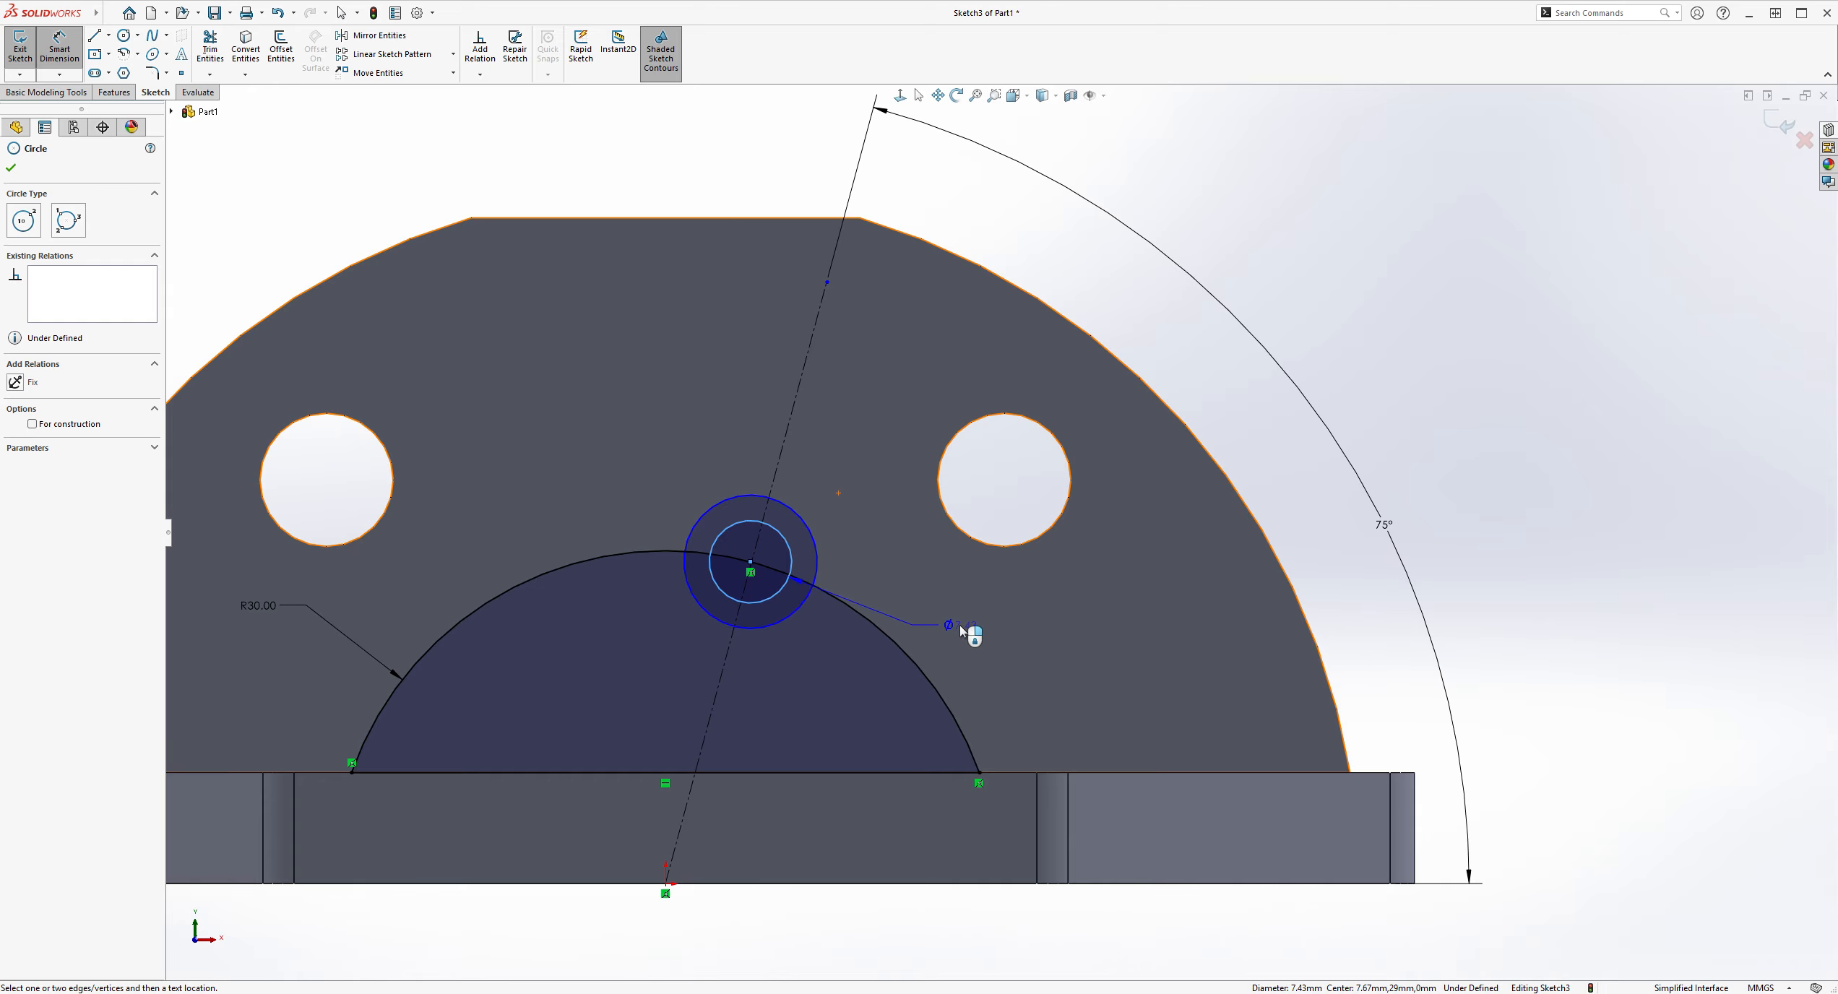
pyautogui.click(964, 623)
pyautogui.write('7')
pyautogui.press('Return')
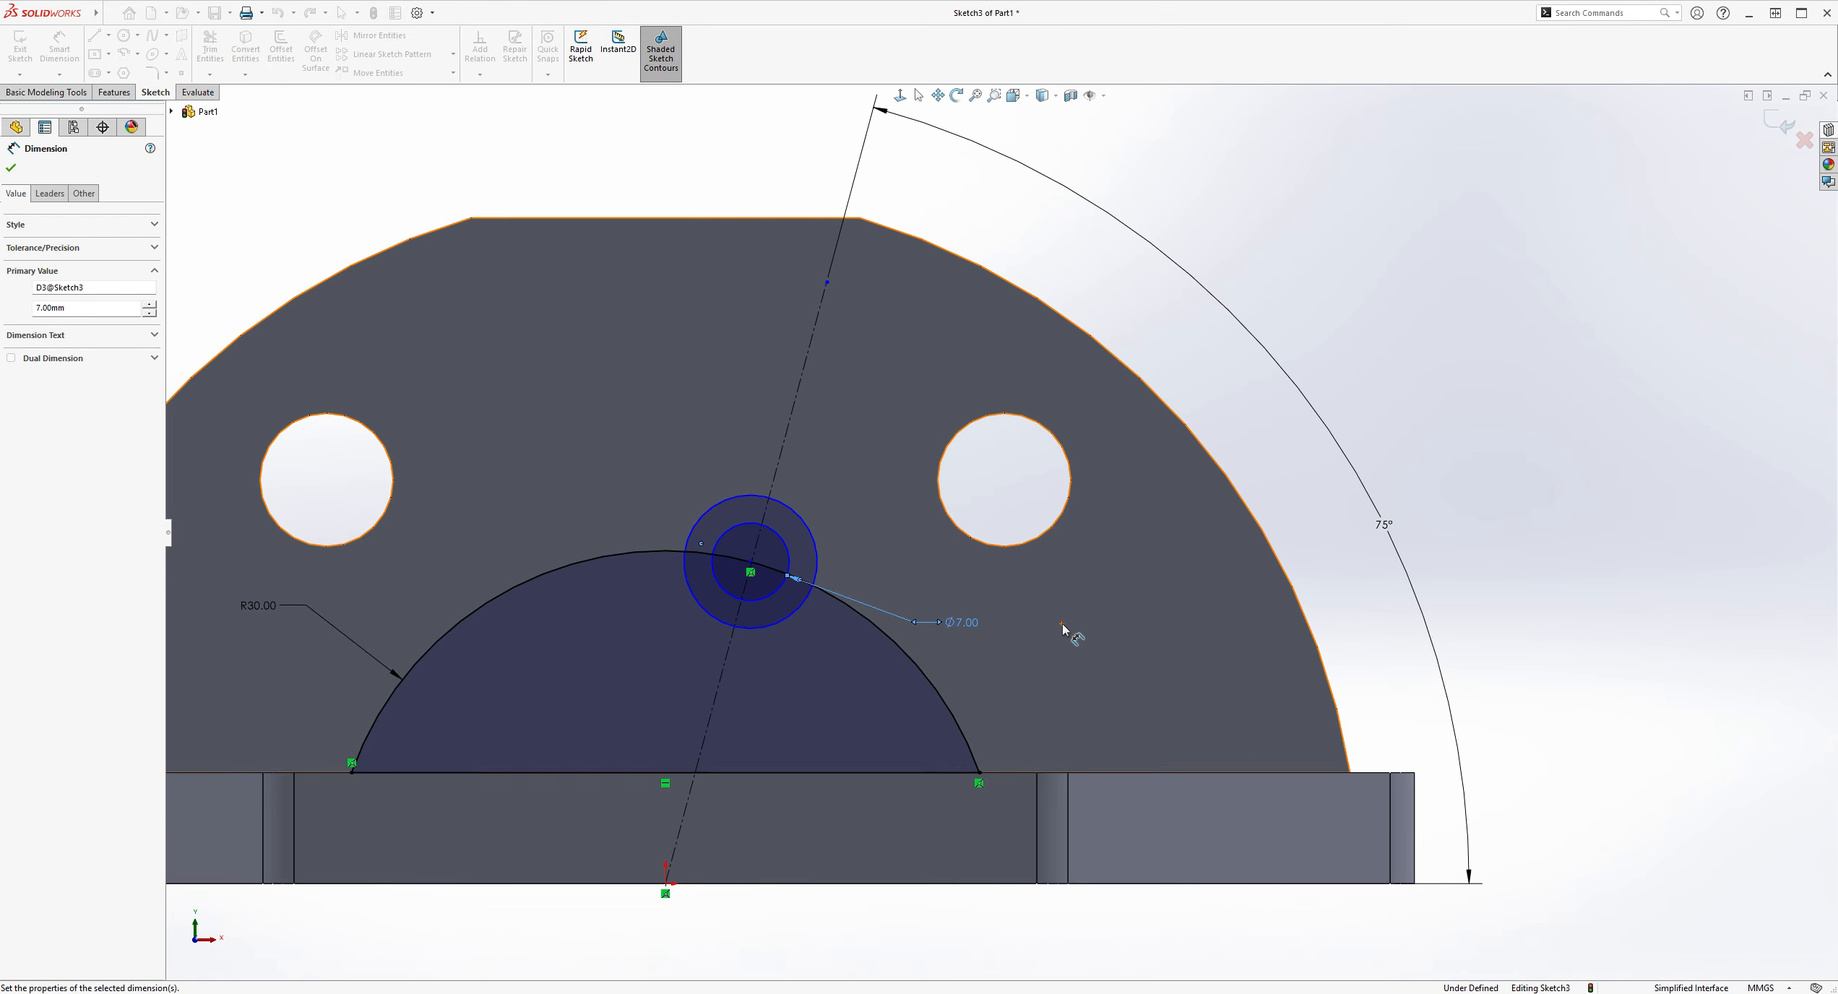
# Step: Set the outer circle's diameter to 18 mm
pyautogui.click(819, 546)
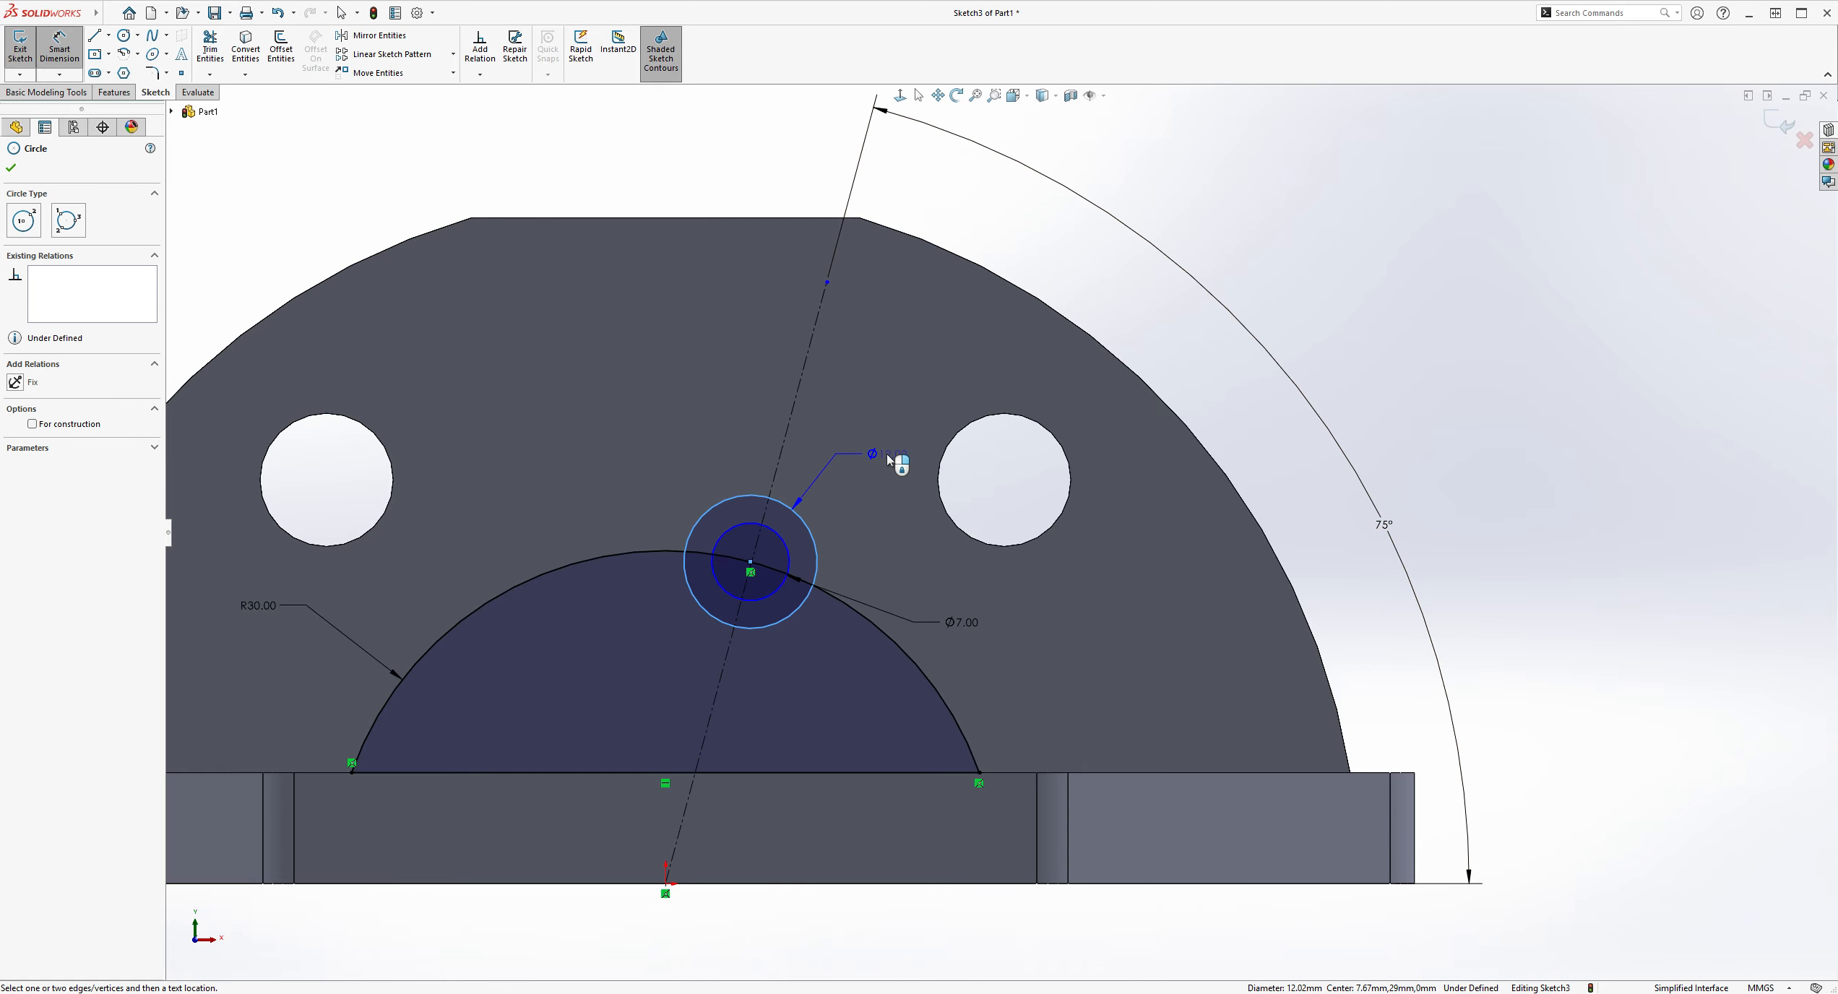
pyautogui.click(889, 458)
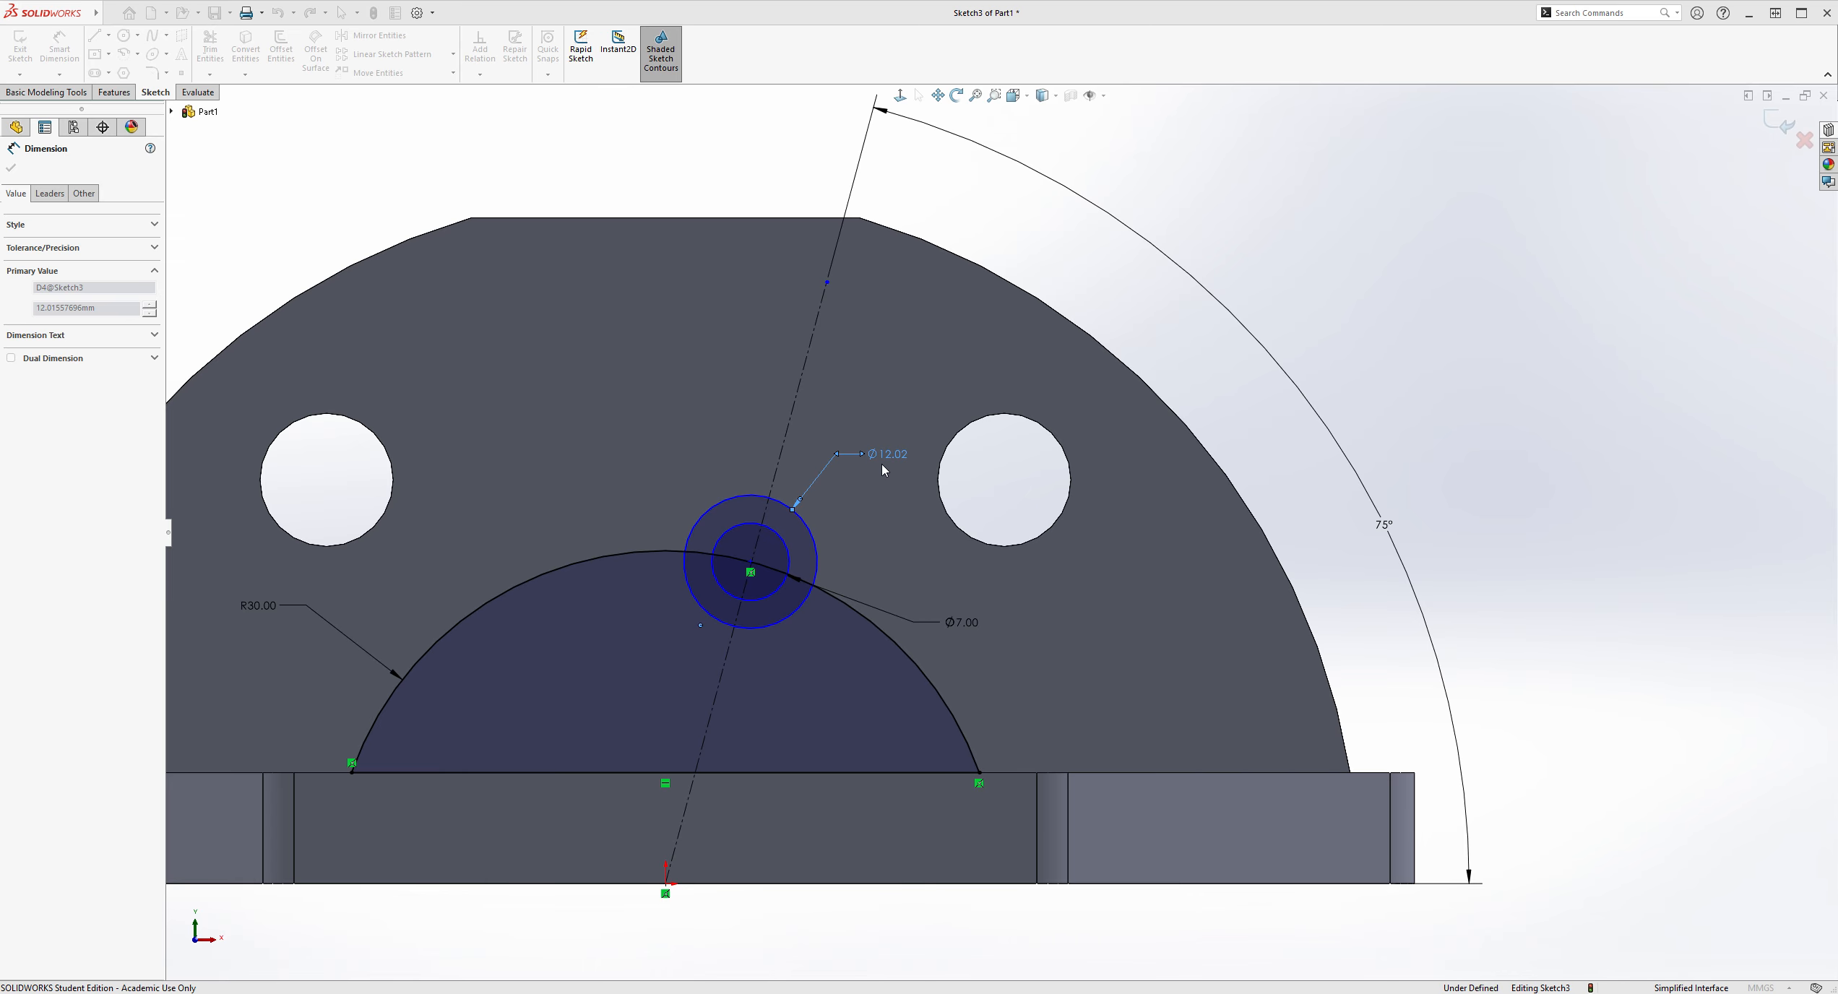
pyautogui.write('18')
pyautogui.press('Return')
pyautogui.press('Escape')
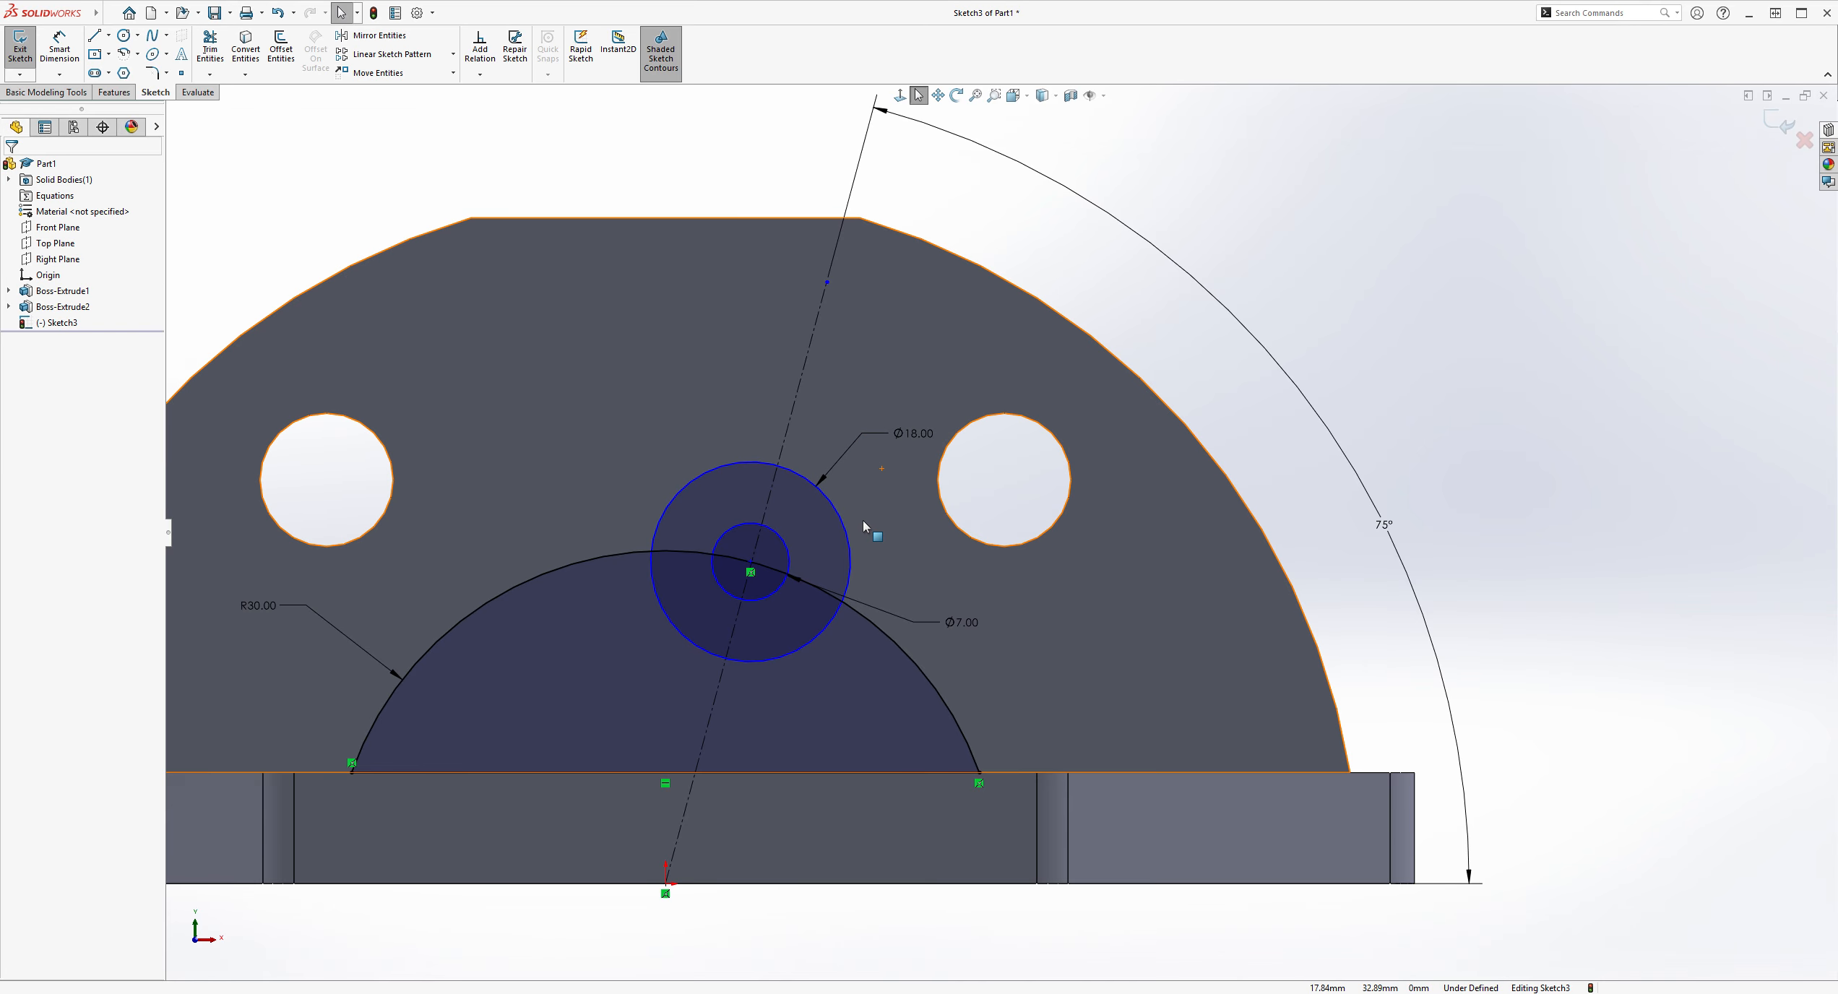
# Step: Move the circles' shared center along the arc to test whether its position is constrained
pyautogui.scroll(-2, 829, 517)
pyautogui.scroll(2, 896, 566)
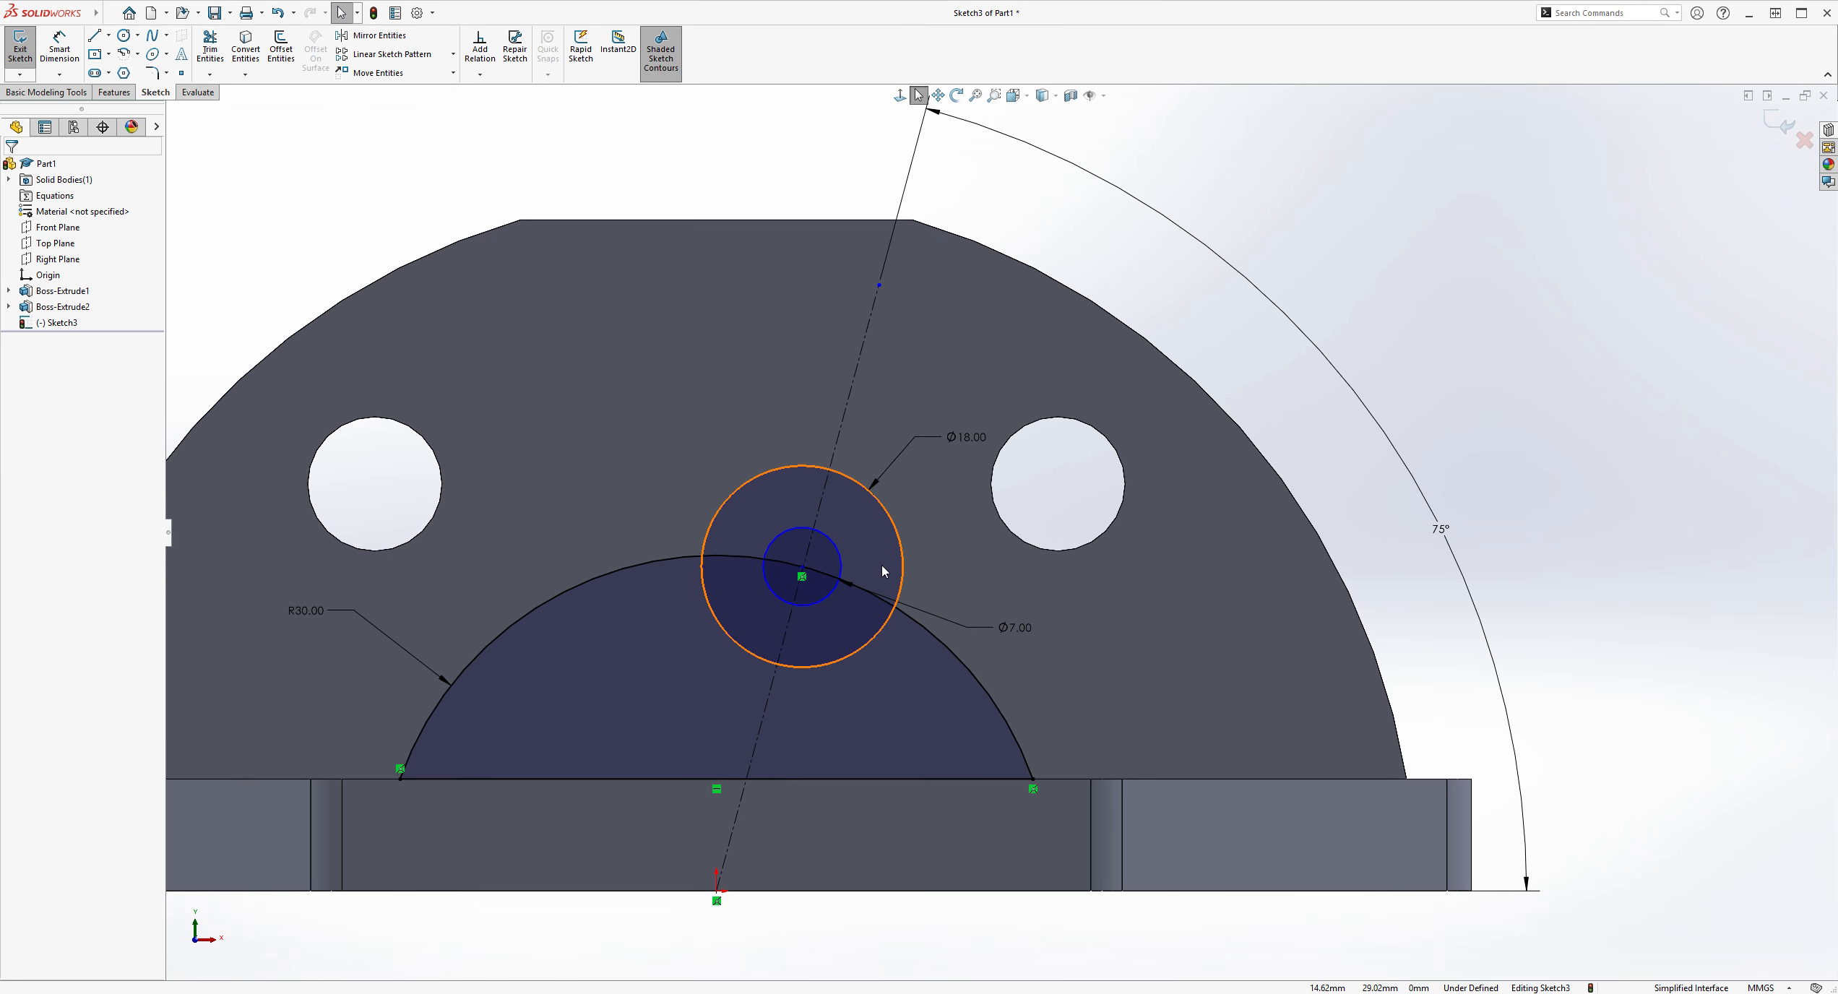
pyautogui.moveTo(802, 567)
pyautogui.mouseDown()
pyautogui.moveTo(878, 601)
pyautogui.moveTo(743, 550)
pyautogui.moveTo(770, 559)
pyautogui.mouseUp()
pyautogui.press('Escape')
# Step: Add a coincident relation between the circles' shared center and the angled construction line
pyautogui.scroll(-2, 878, 480)
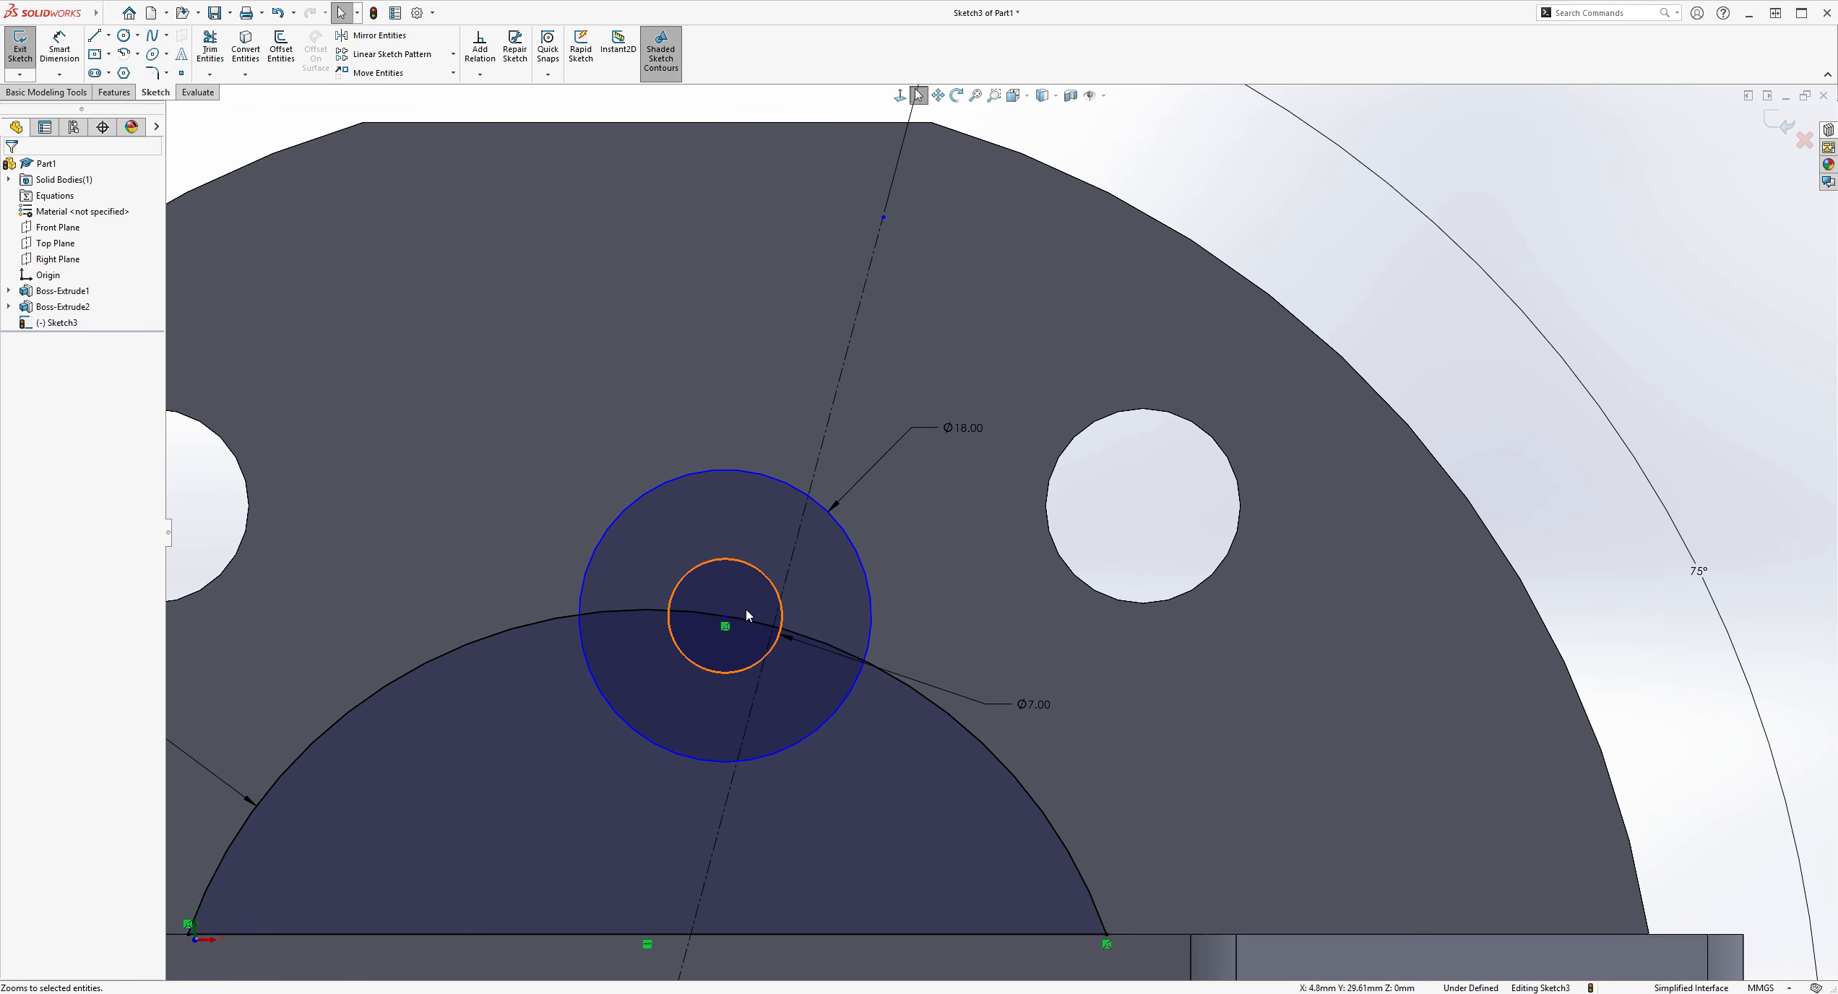
pyautogui.click(726, 619)
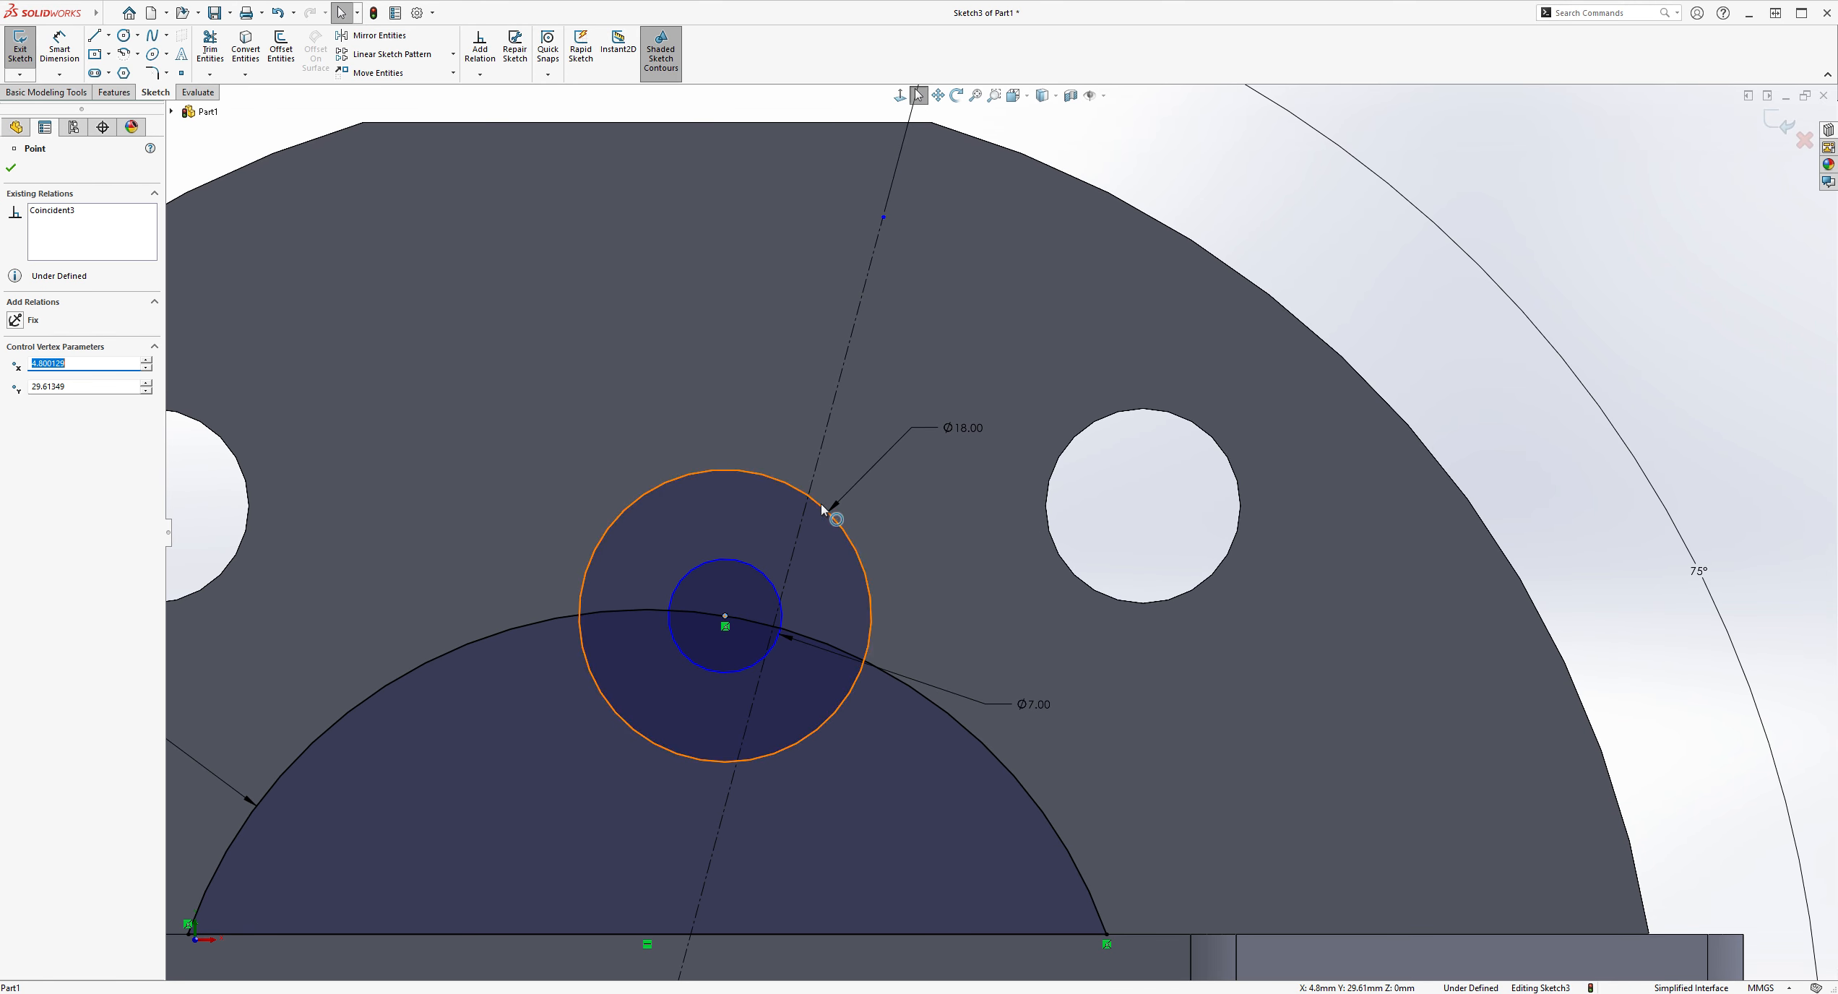
pyautogui.keyDown('ctrl'); pyautogui.click(822, 475); pyautogui.keyUp('ctrl')
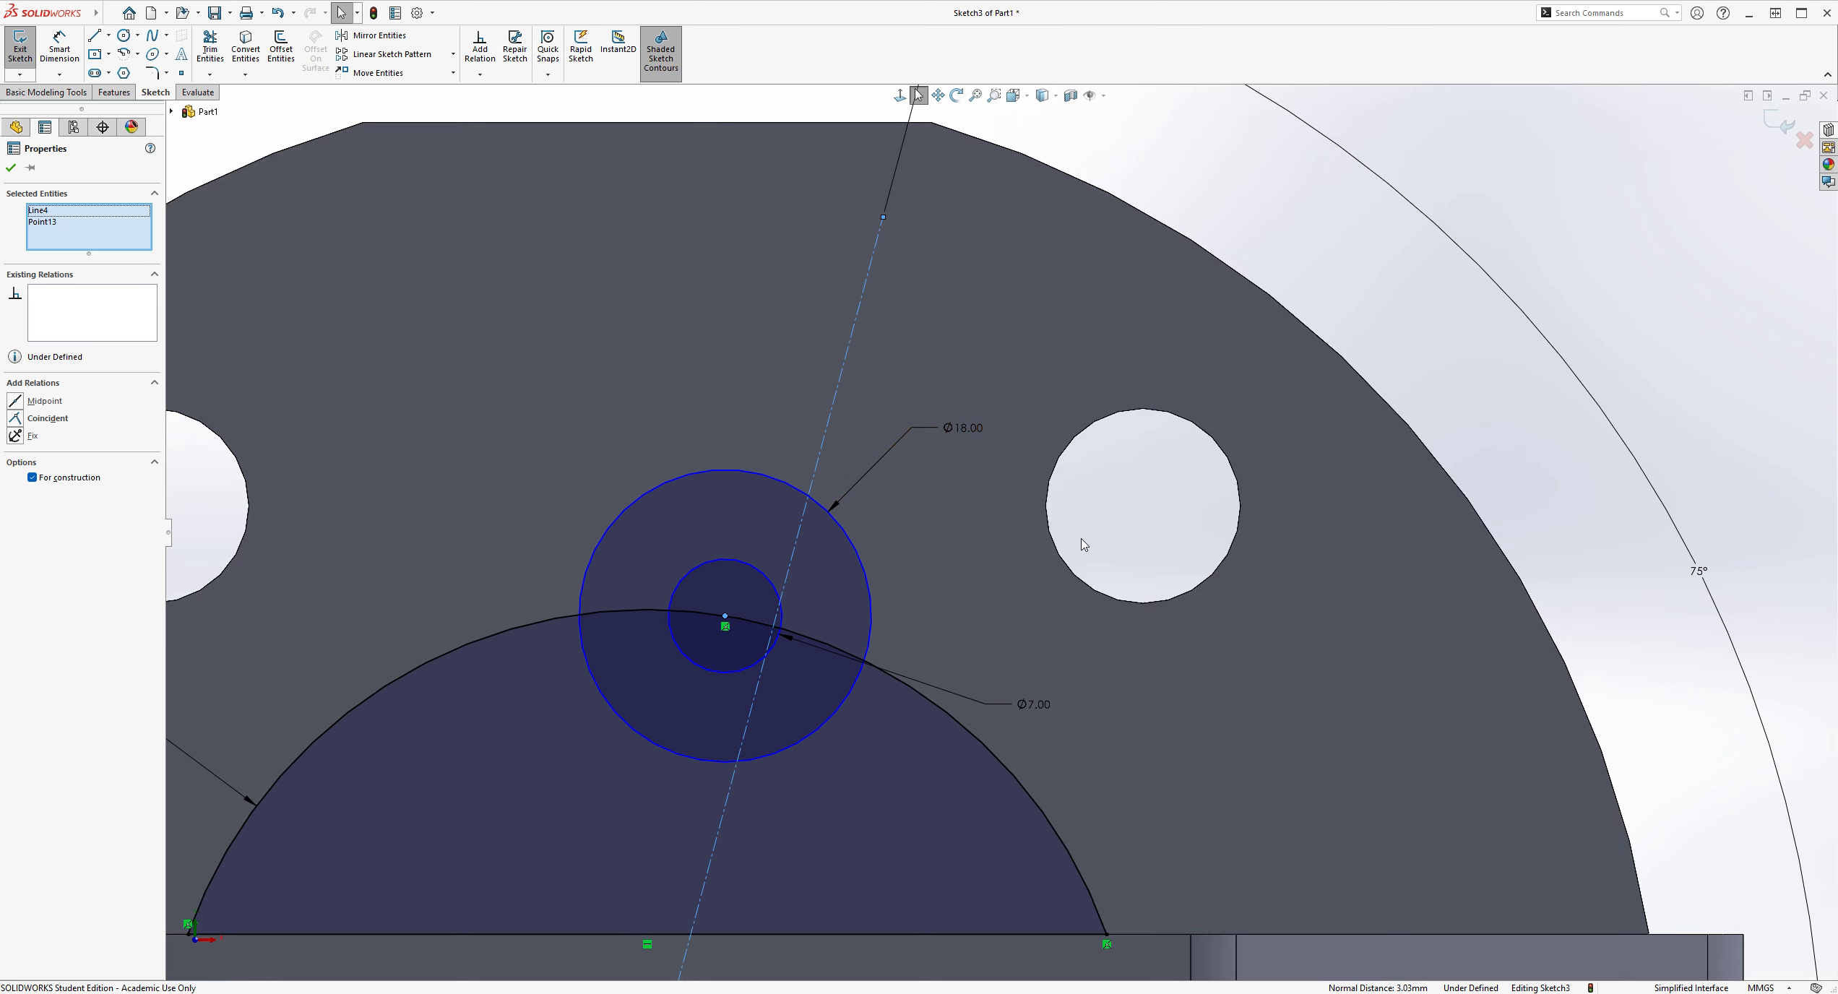
pyautogui.click(47, 419)
pyautogui.press('Escape')
pyautogui.scroll(5, 1148, 624)
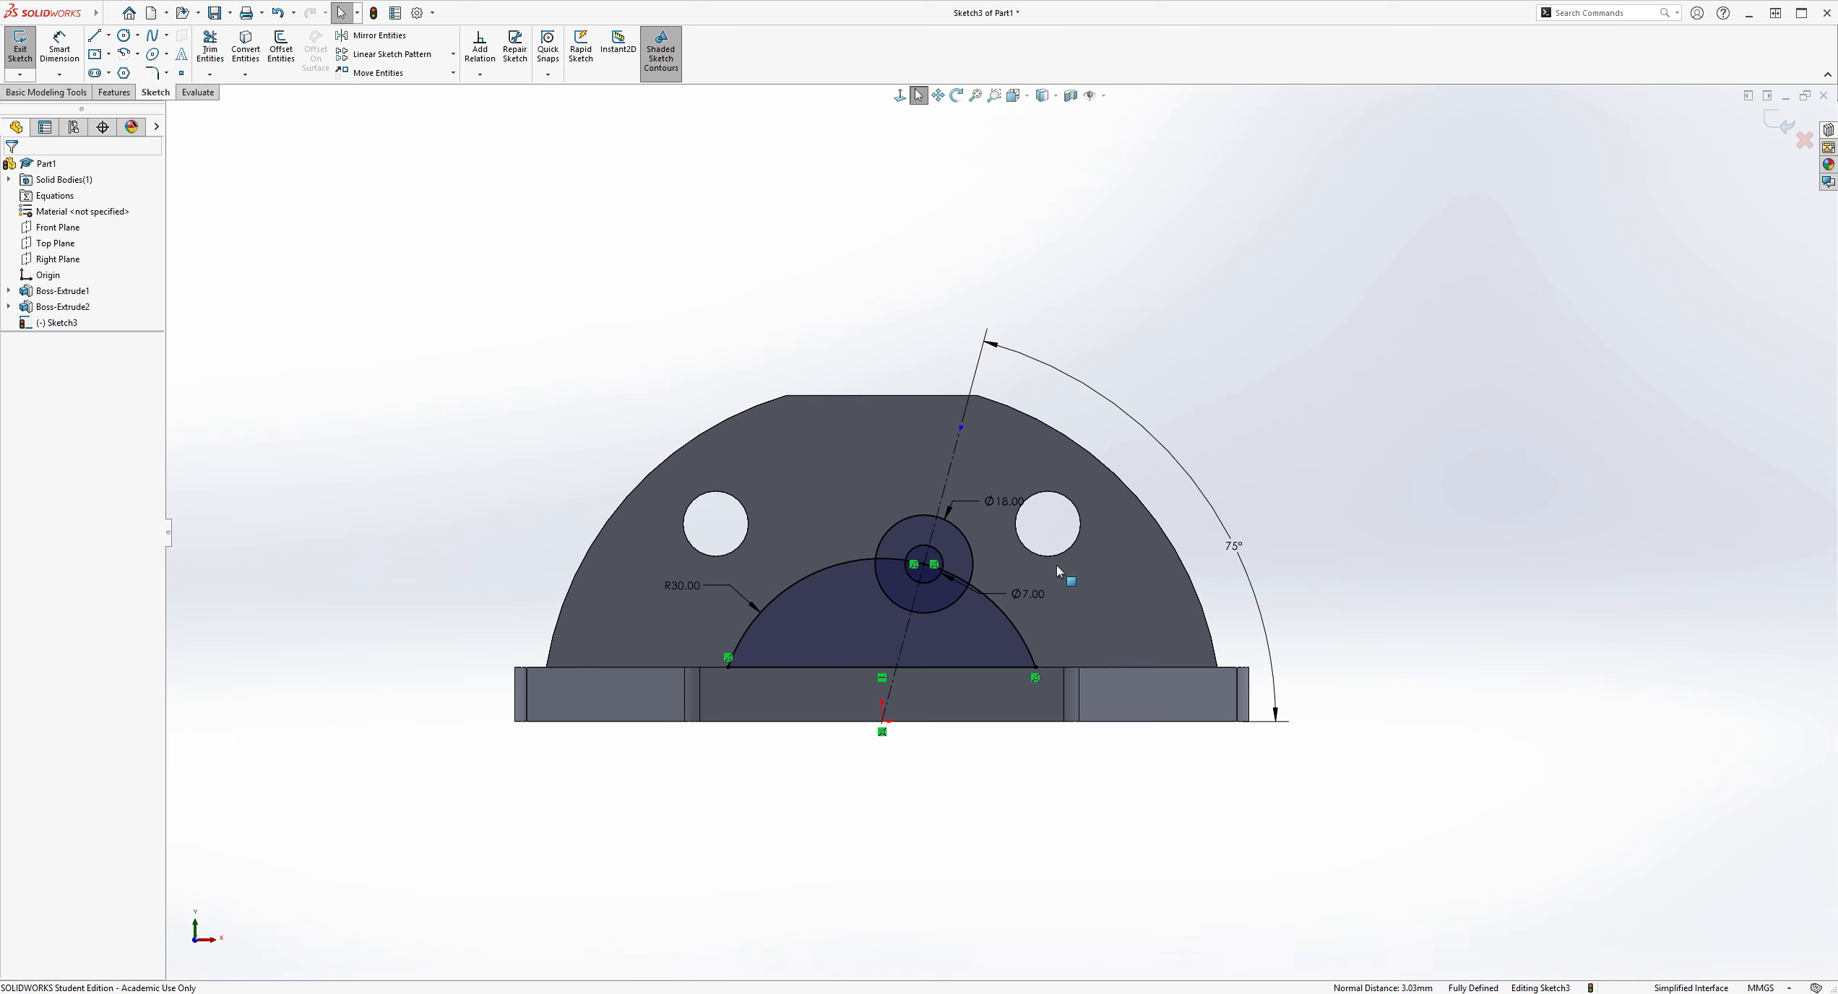
# Step: Sketch a three-point arc of about 5.6 mm radius joining the 18 mm circle's right side to the R30 arc
pyautogui.scroll(-5, 953, 551)
pyautogui.moveTo(1084, 666); pyautogui.dragTo(1096, 580)
pyautogui.press('Escape')
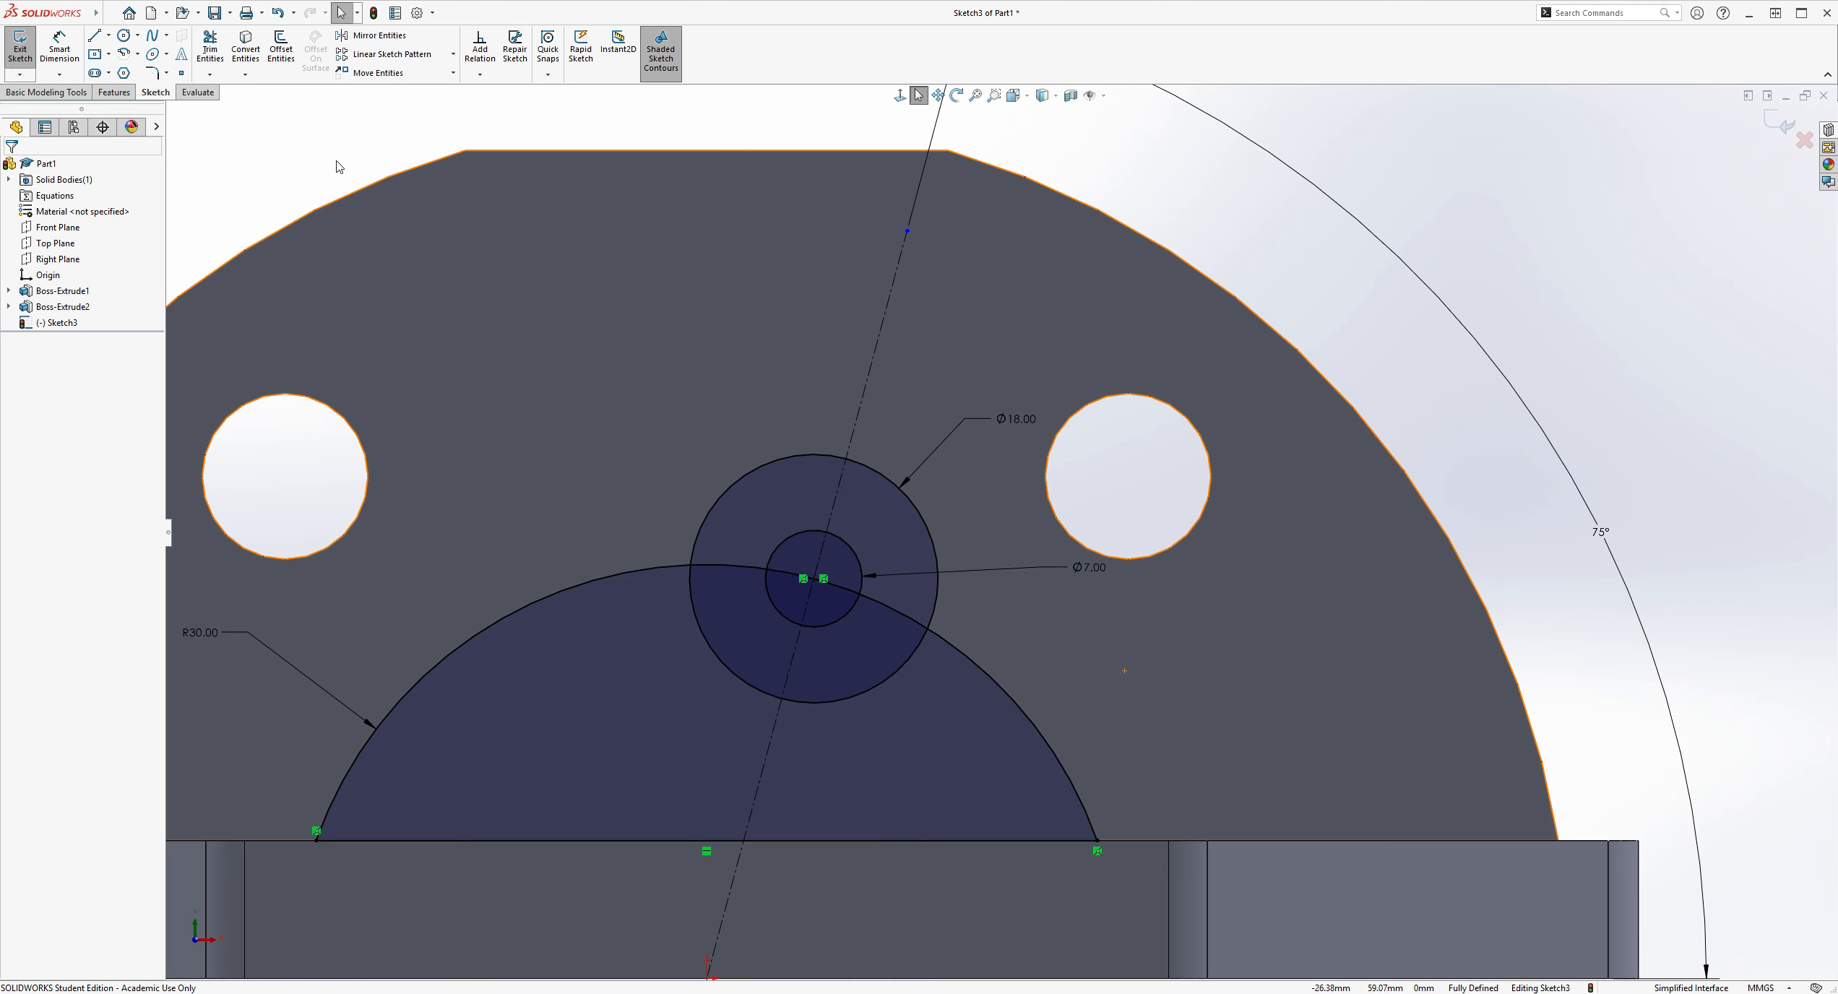
pyautogui.click(137, 61)
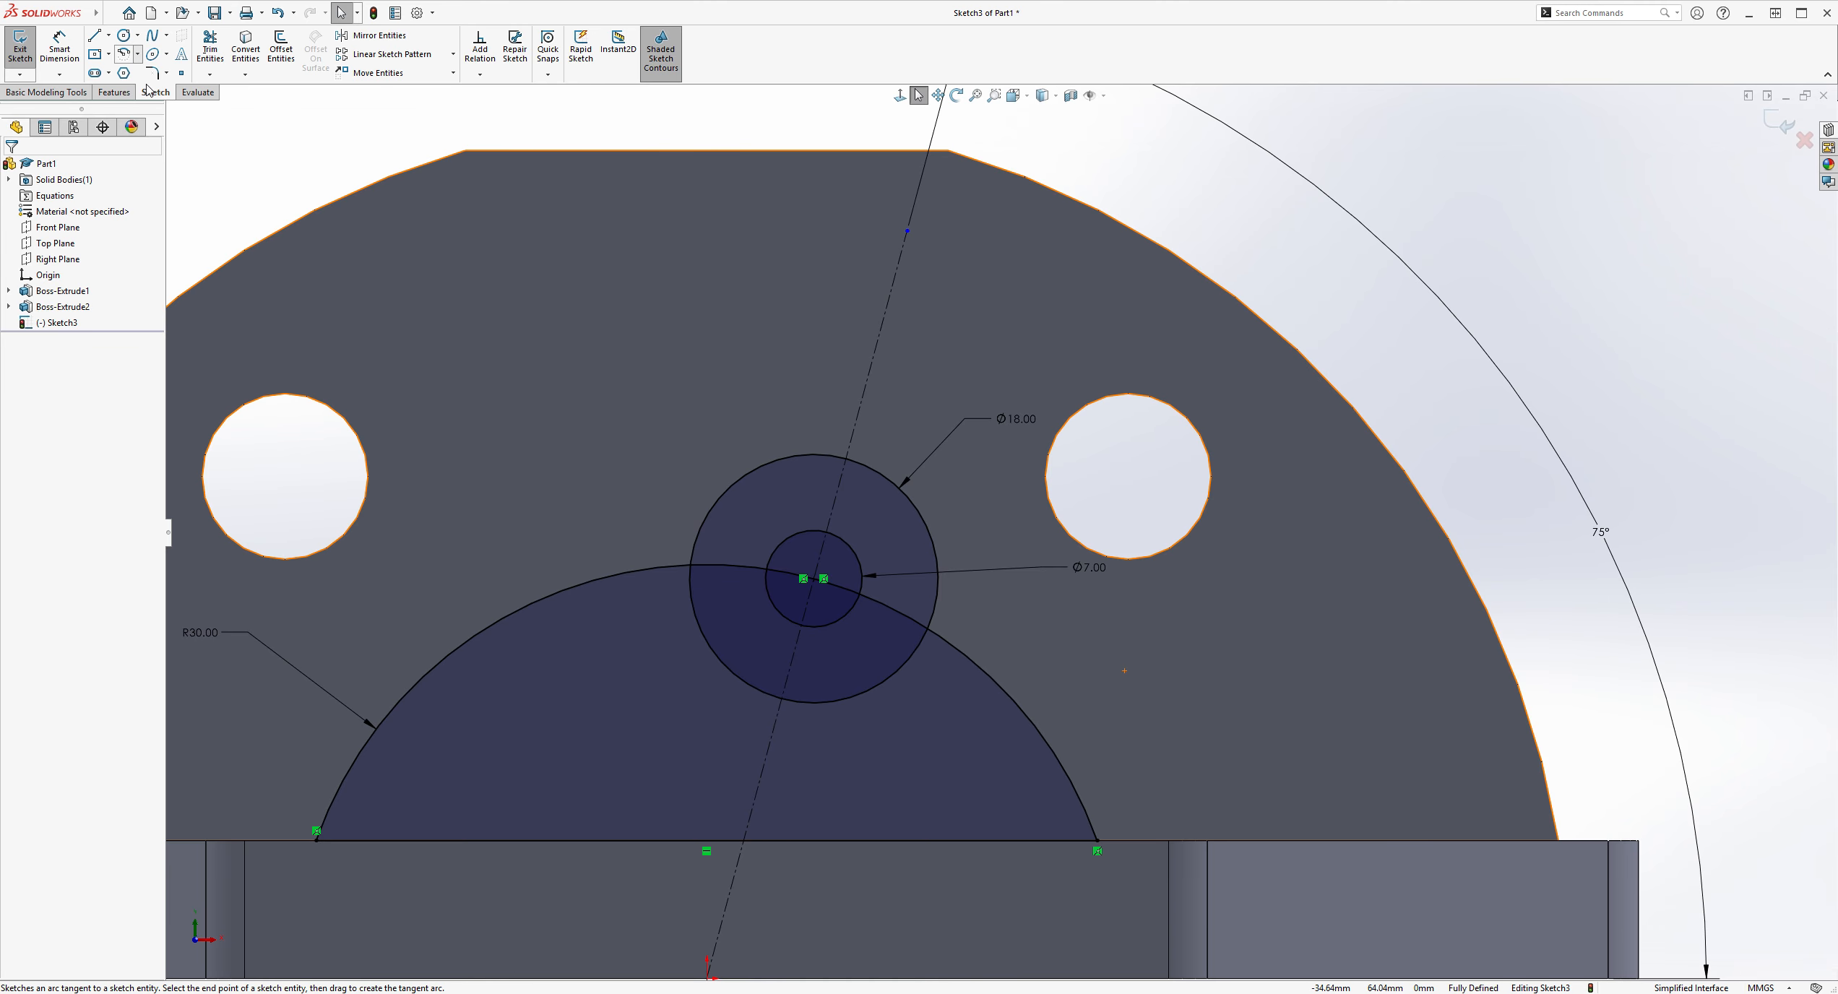
pyautogui.click(158, 112)
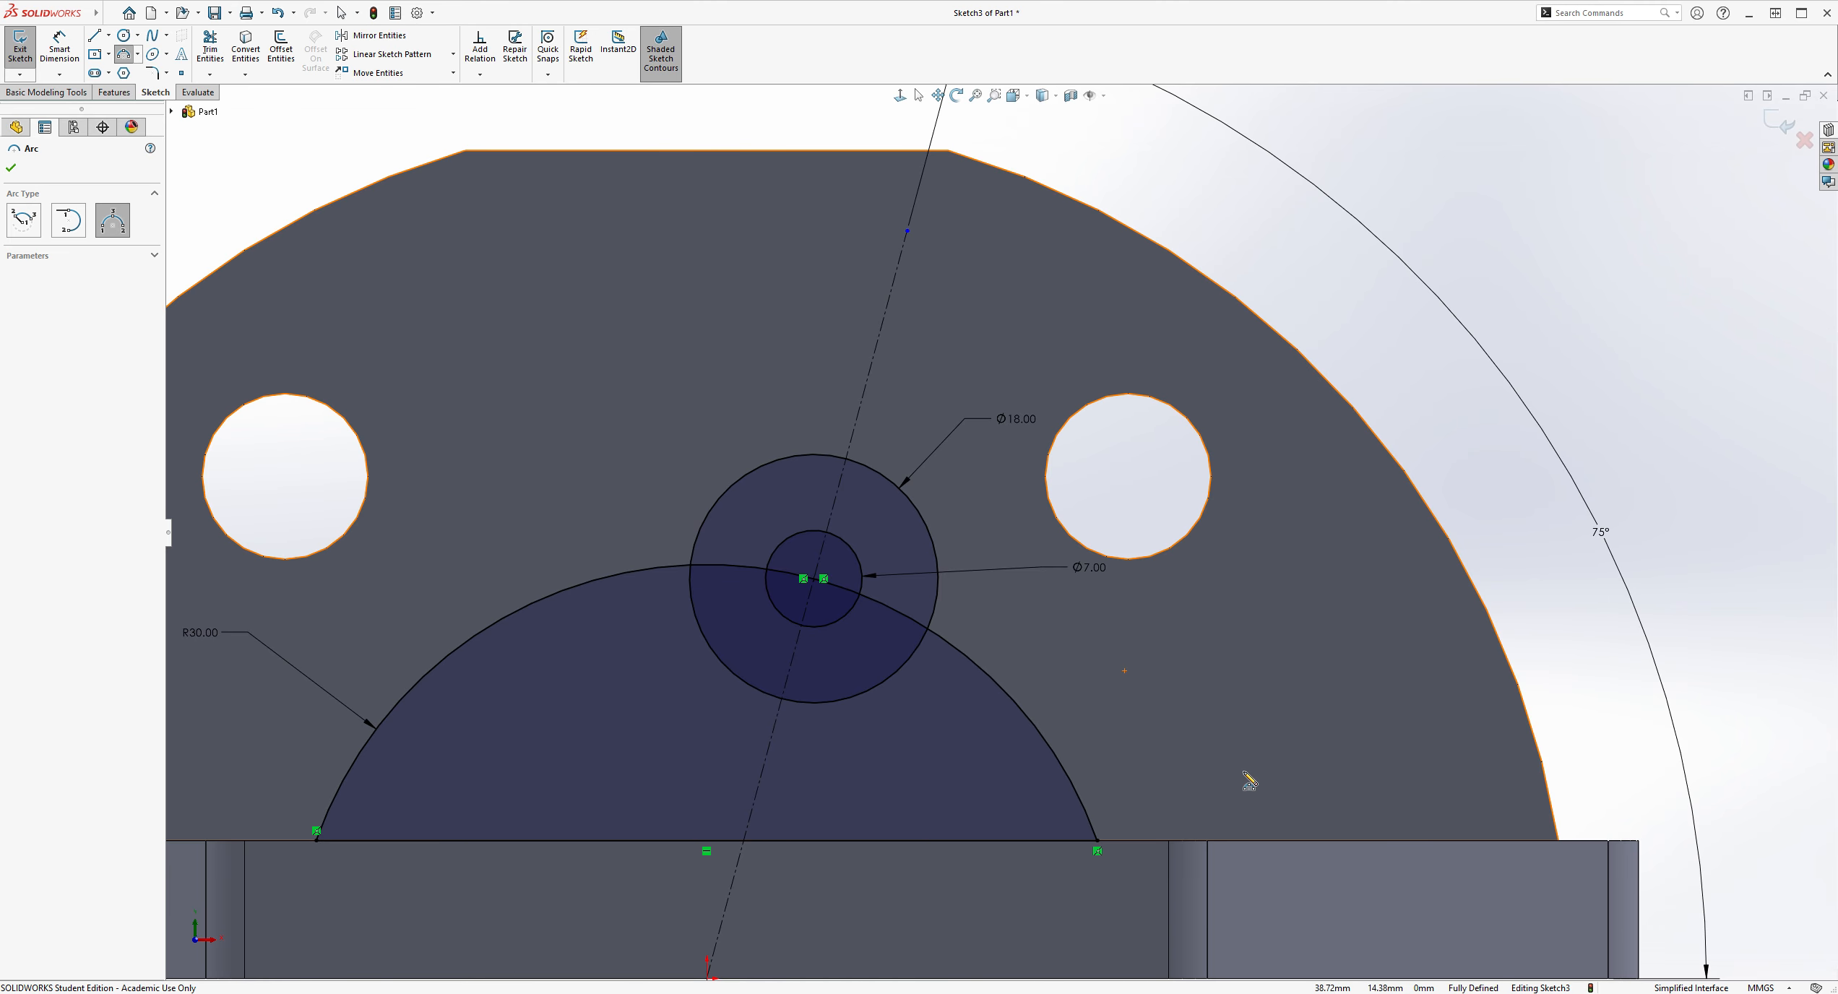
pyautogui.scroll(-2, 1082, 642)
pyautogui.scroll(-2, 946, 632)
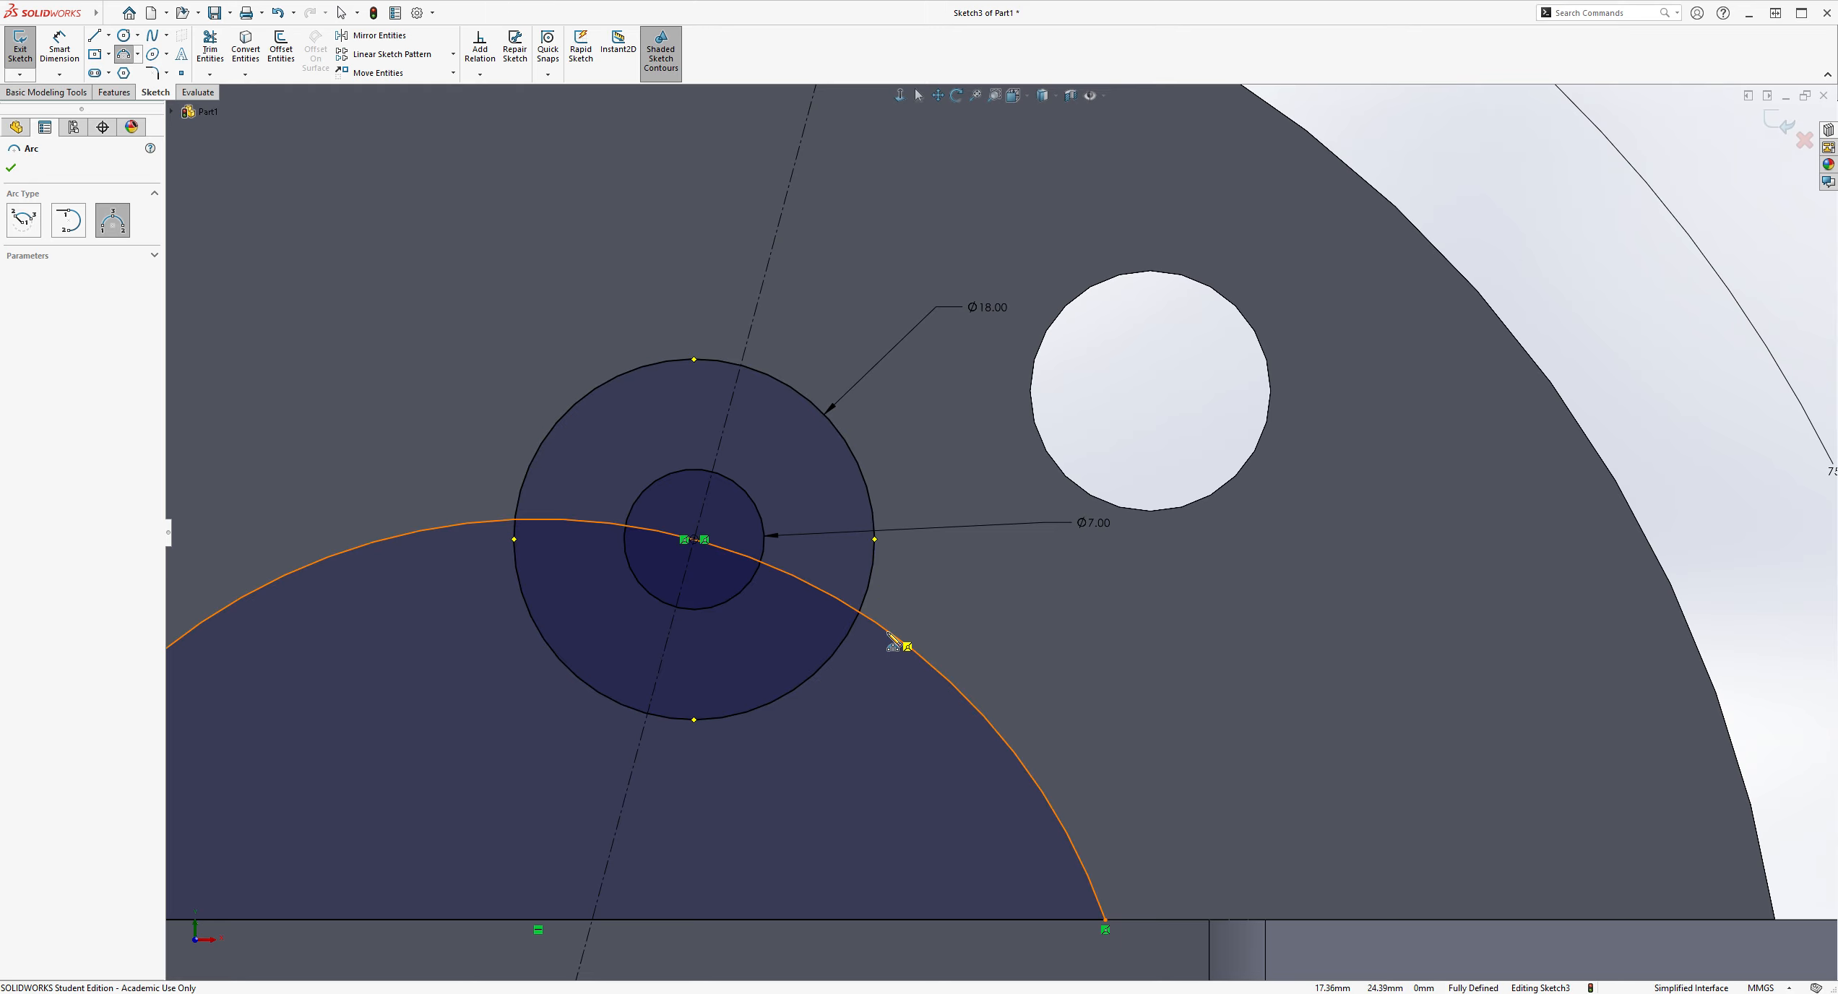
pyautogui.scroll(-2, 952, 626)
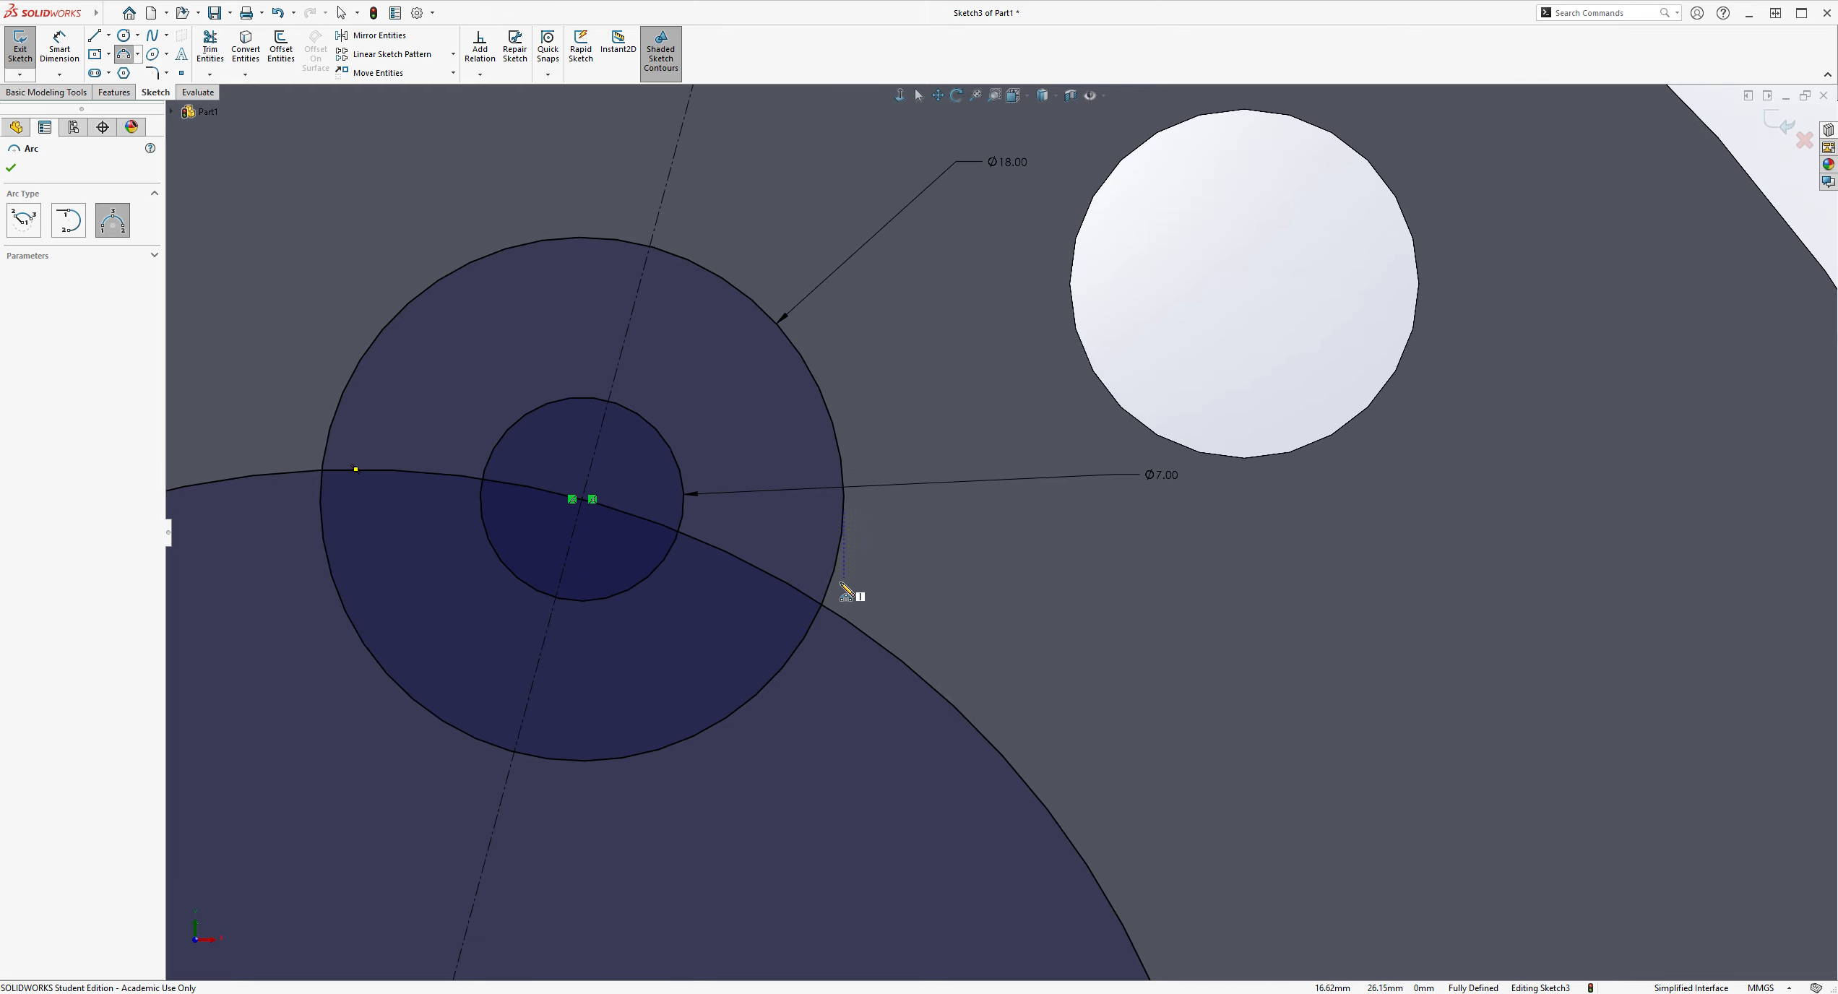
pyautogui.click(836, 577)
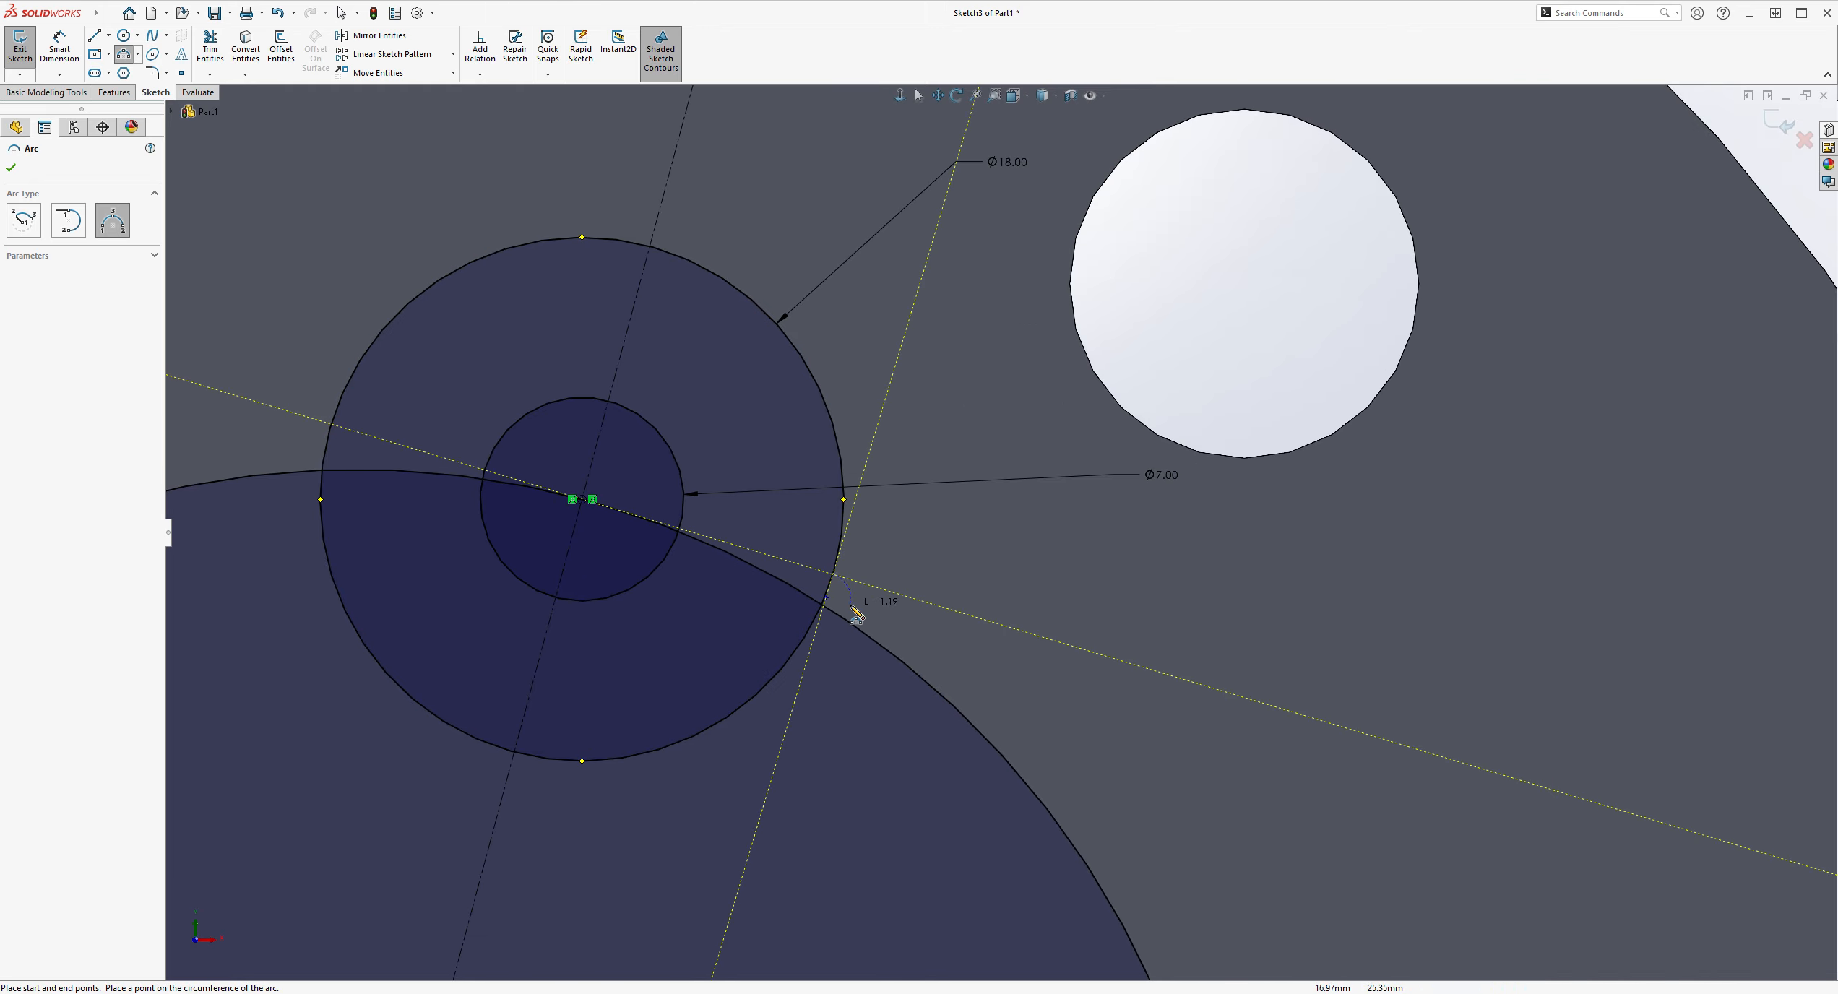
pyautogui.click(881, 648)
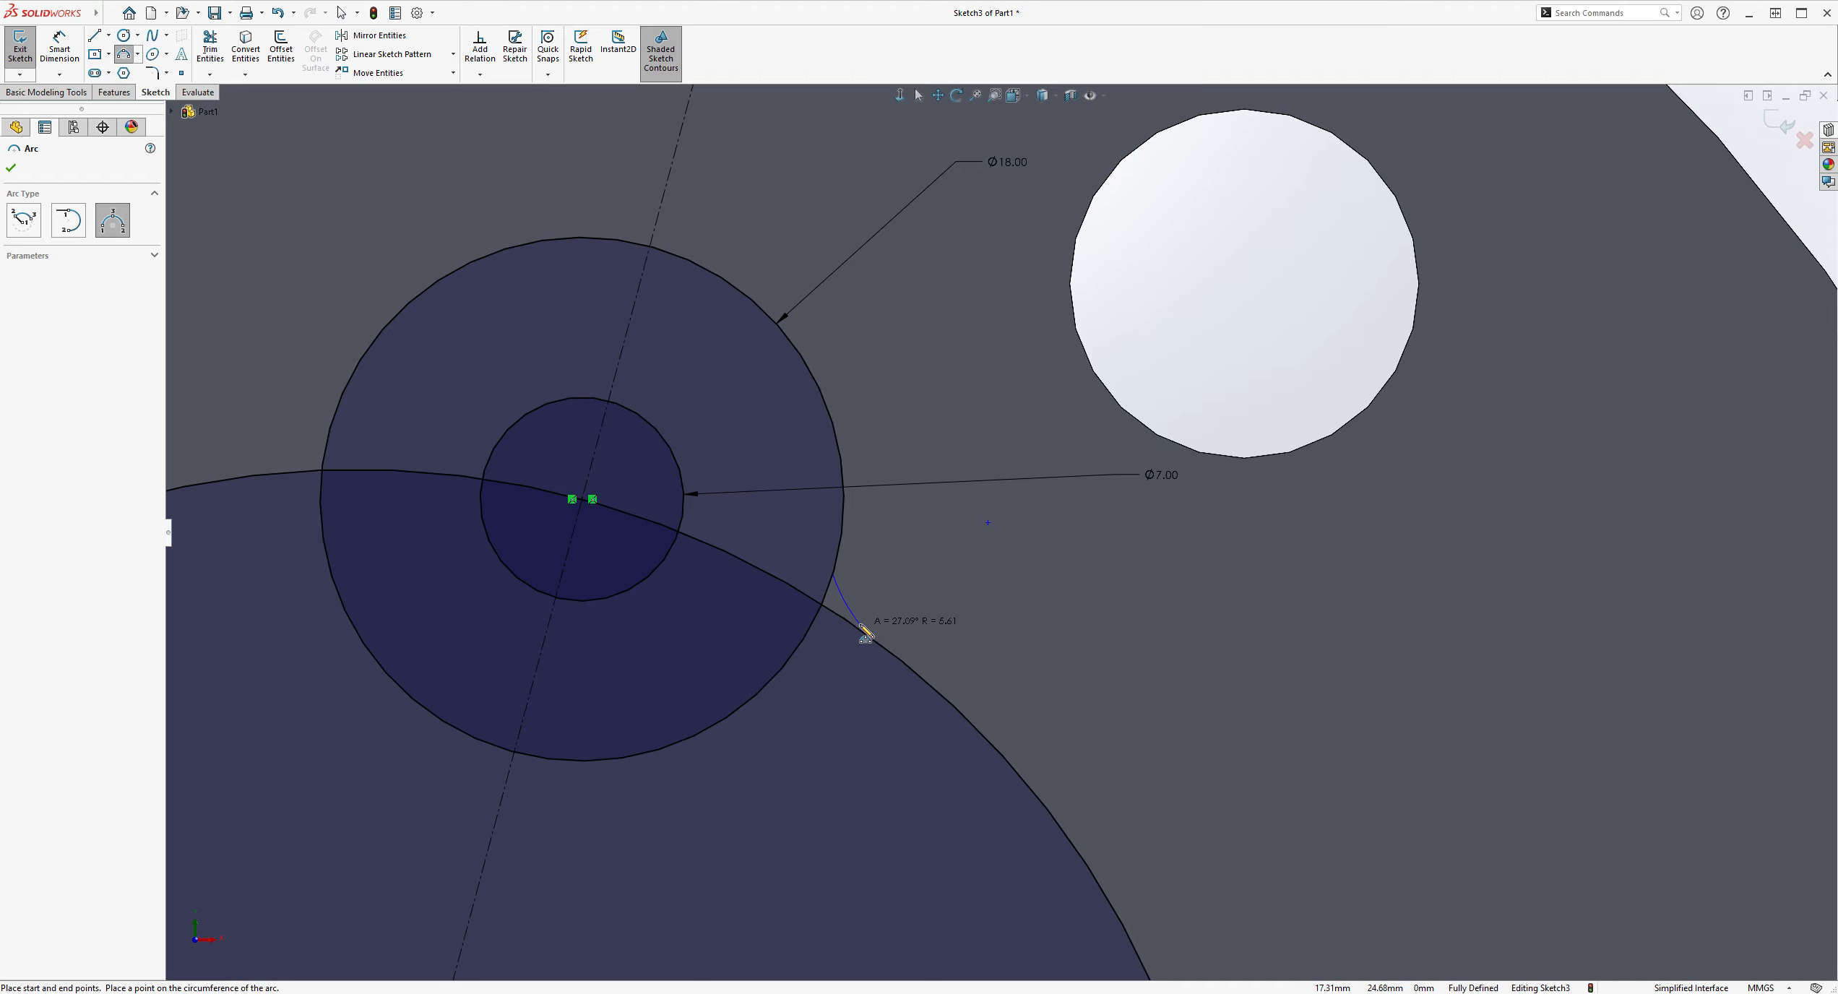
pyautogui.click(861, 625)
pyautogui.scroll(3, 1056, 622)
pyautogui.press('Escape')
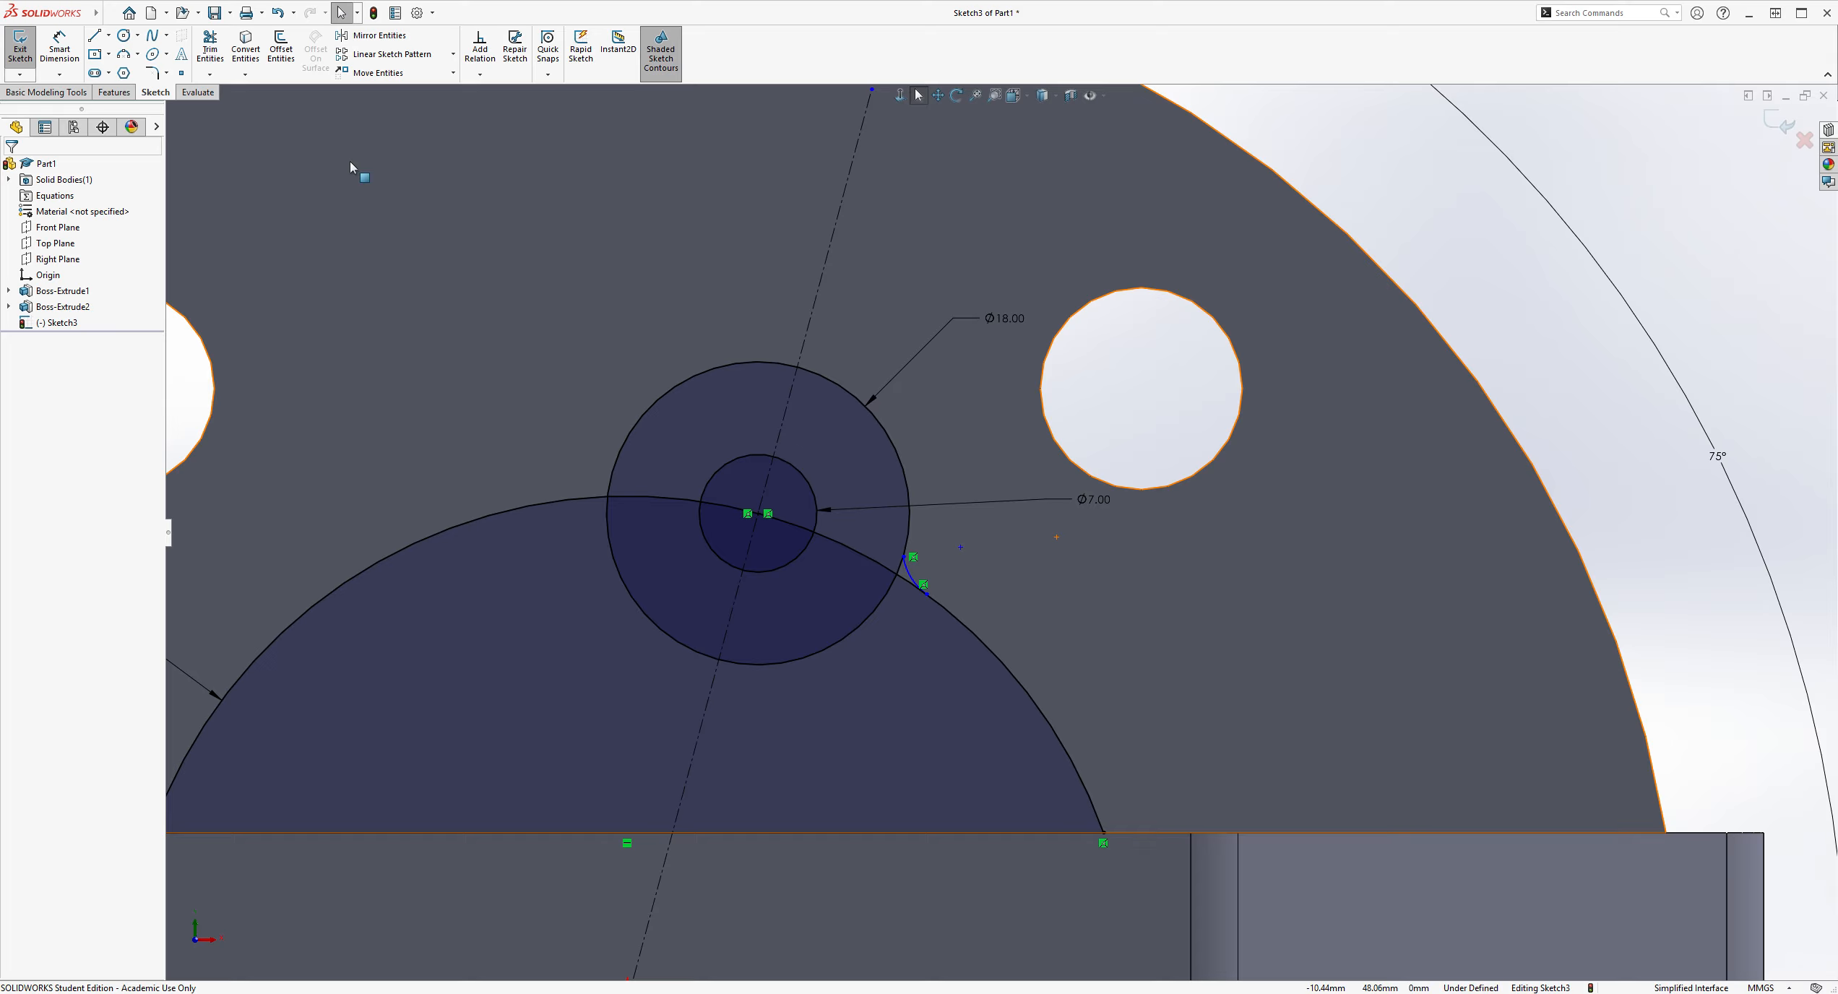
# Step: Sketch a second small three-point arc joining the 18 mm circle's left side to the R30 arc
pyautogui.click(135, 60)
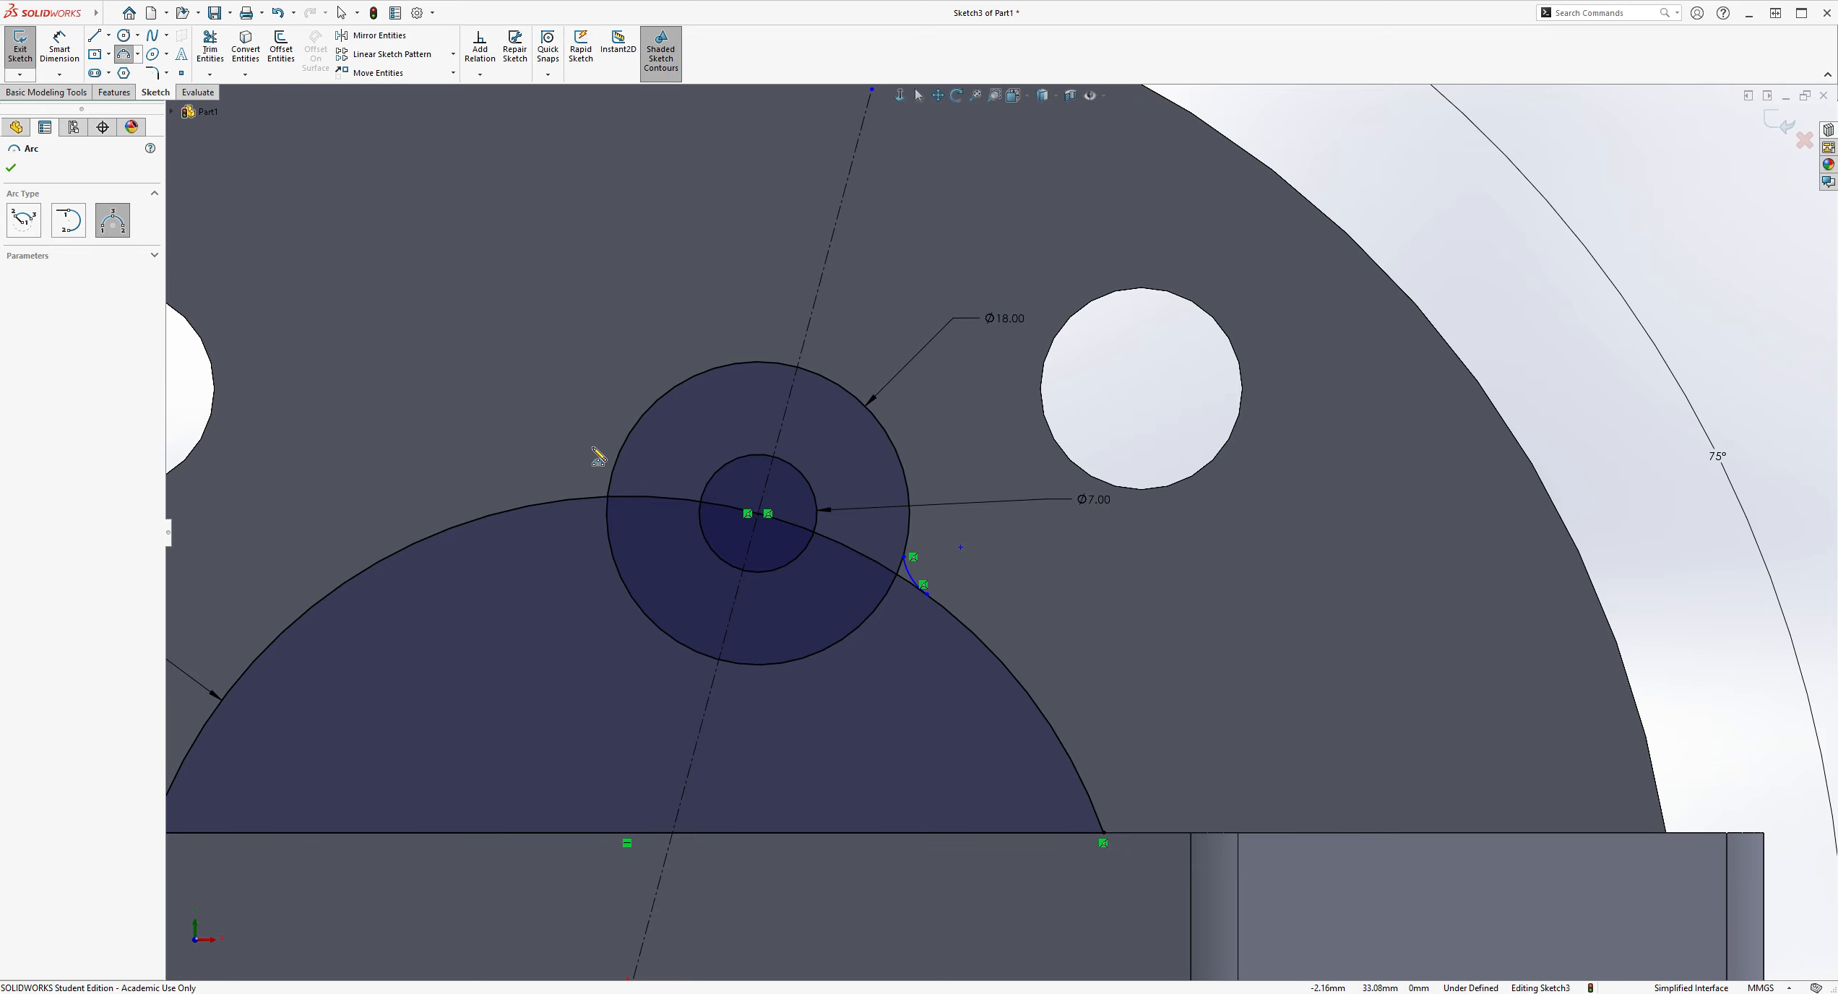
pyautogui.click(611, 476)
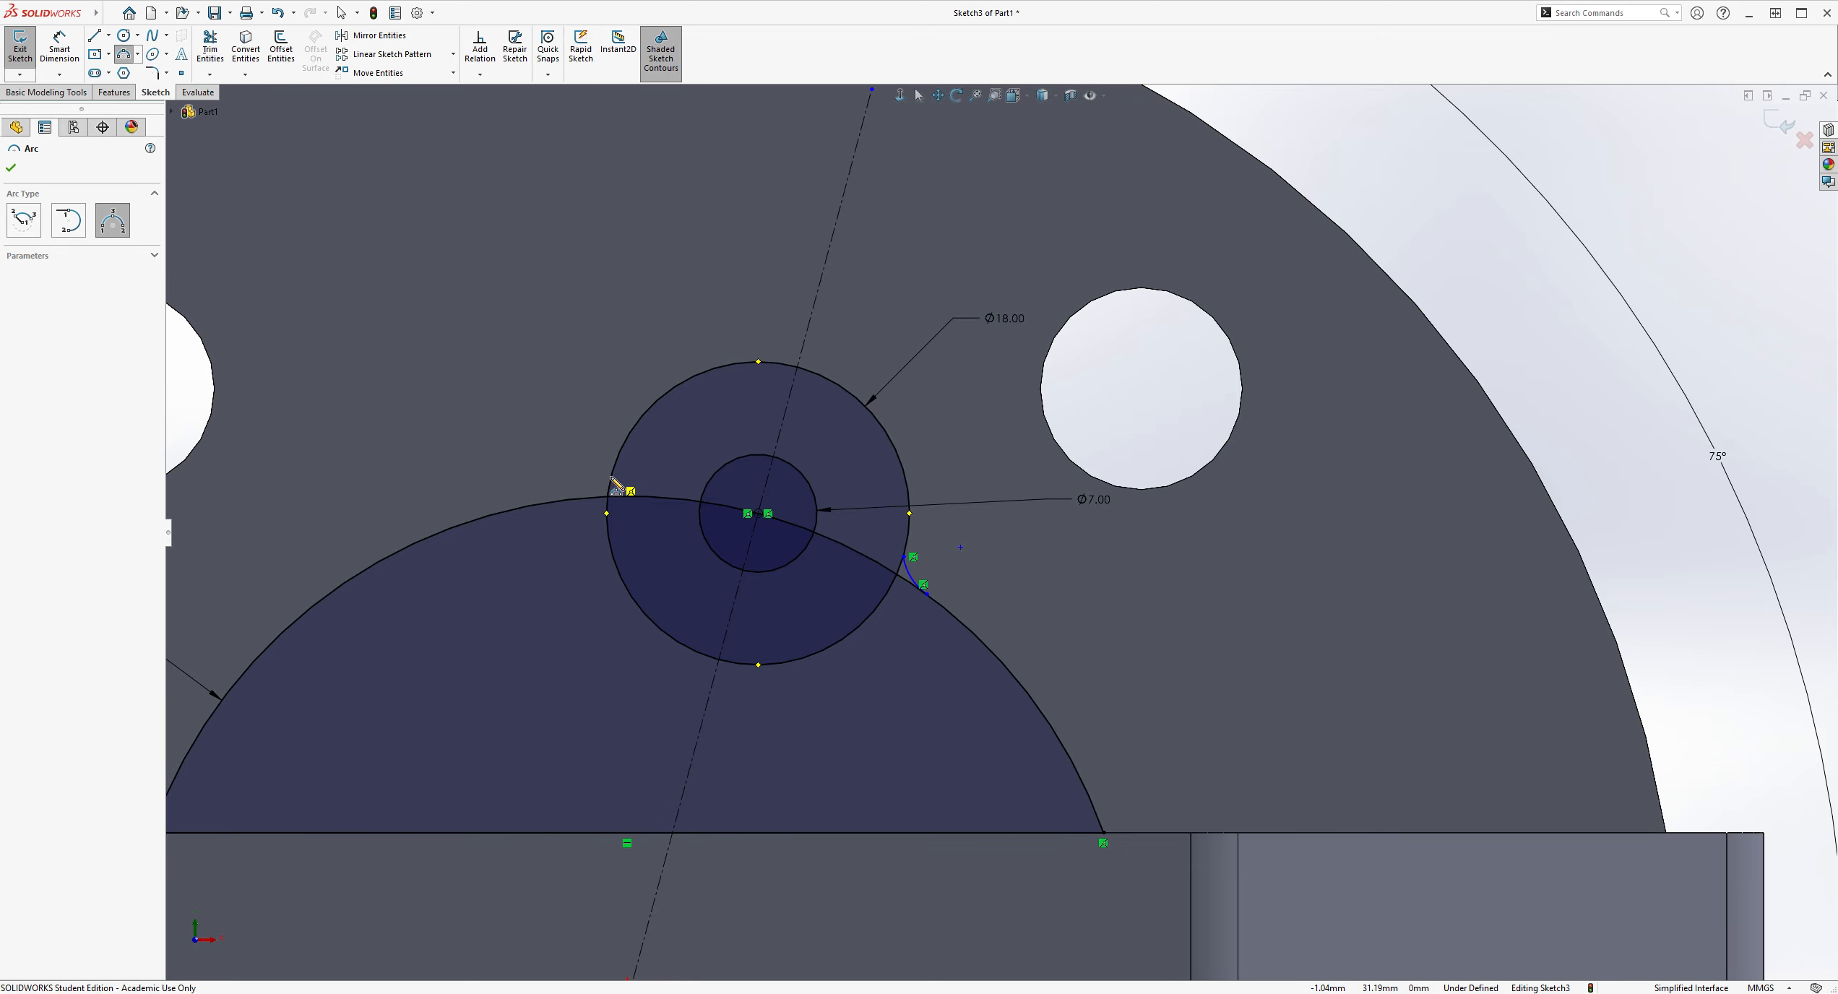
pyautogui.click(569, 495)
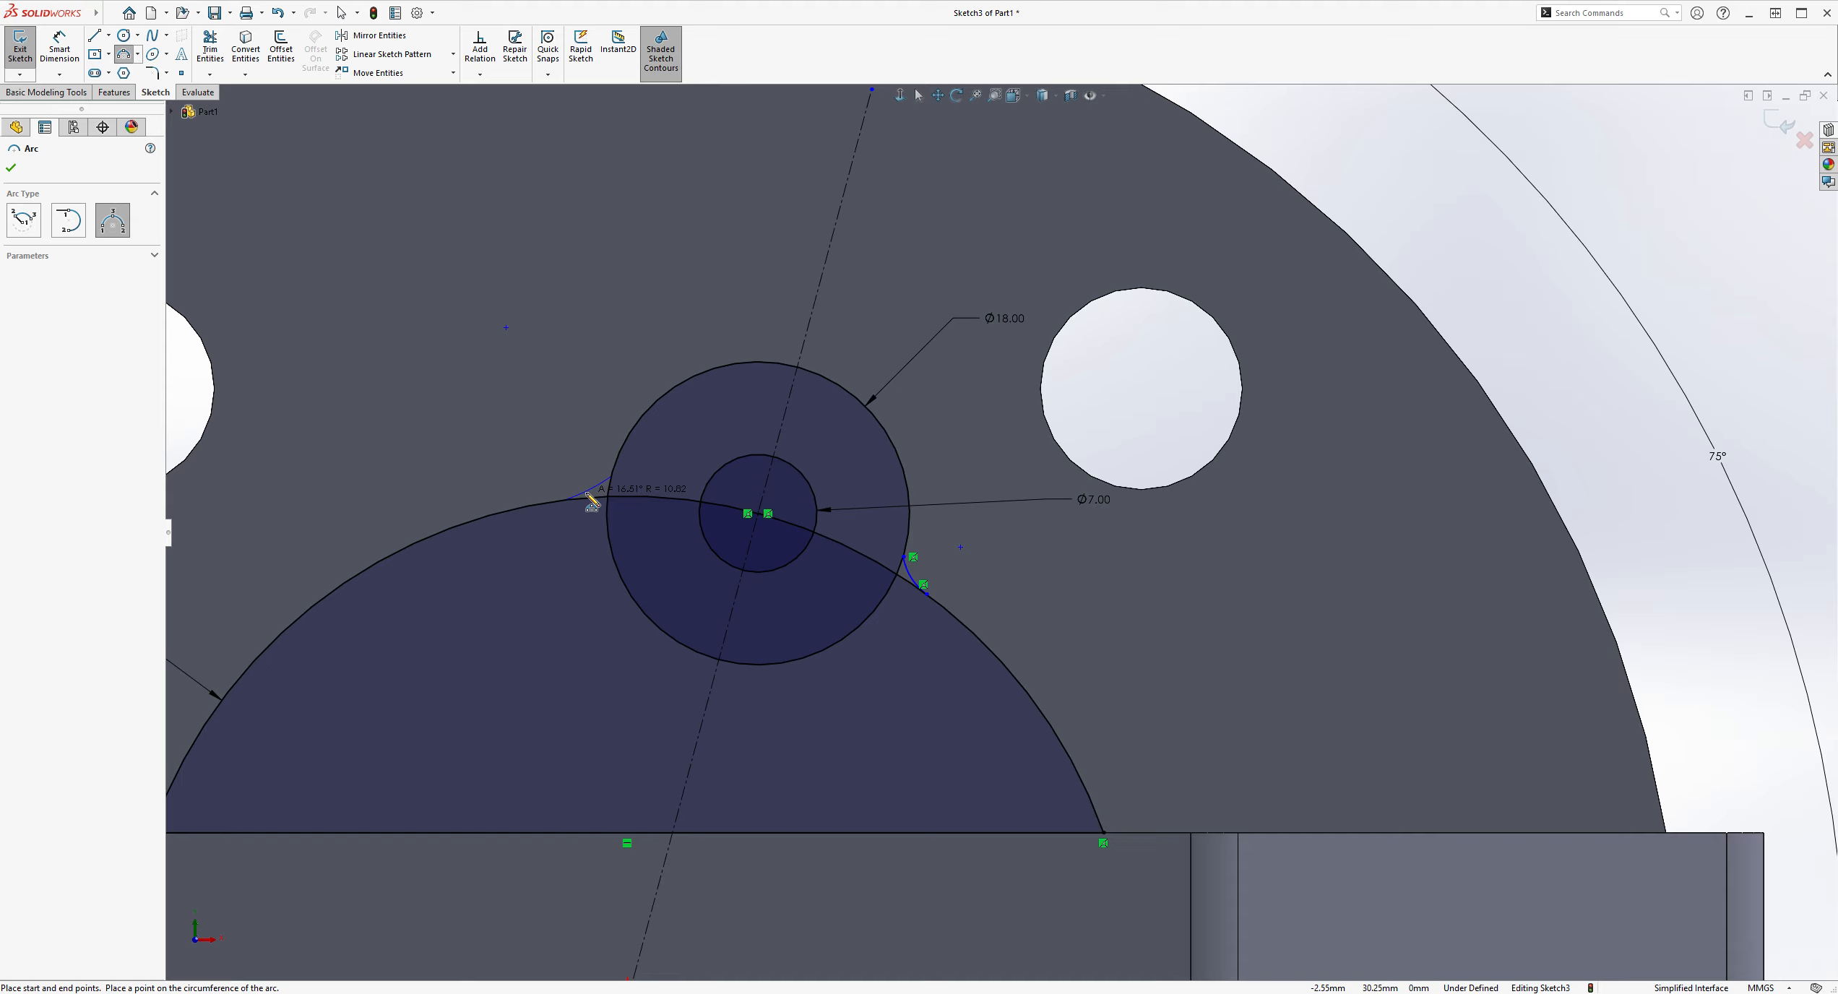
pyautogui.click(589, 493)
pyautogui.press('Escape')
pyautogui.scroll(3, 1053, 331)
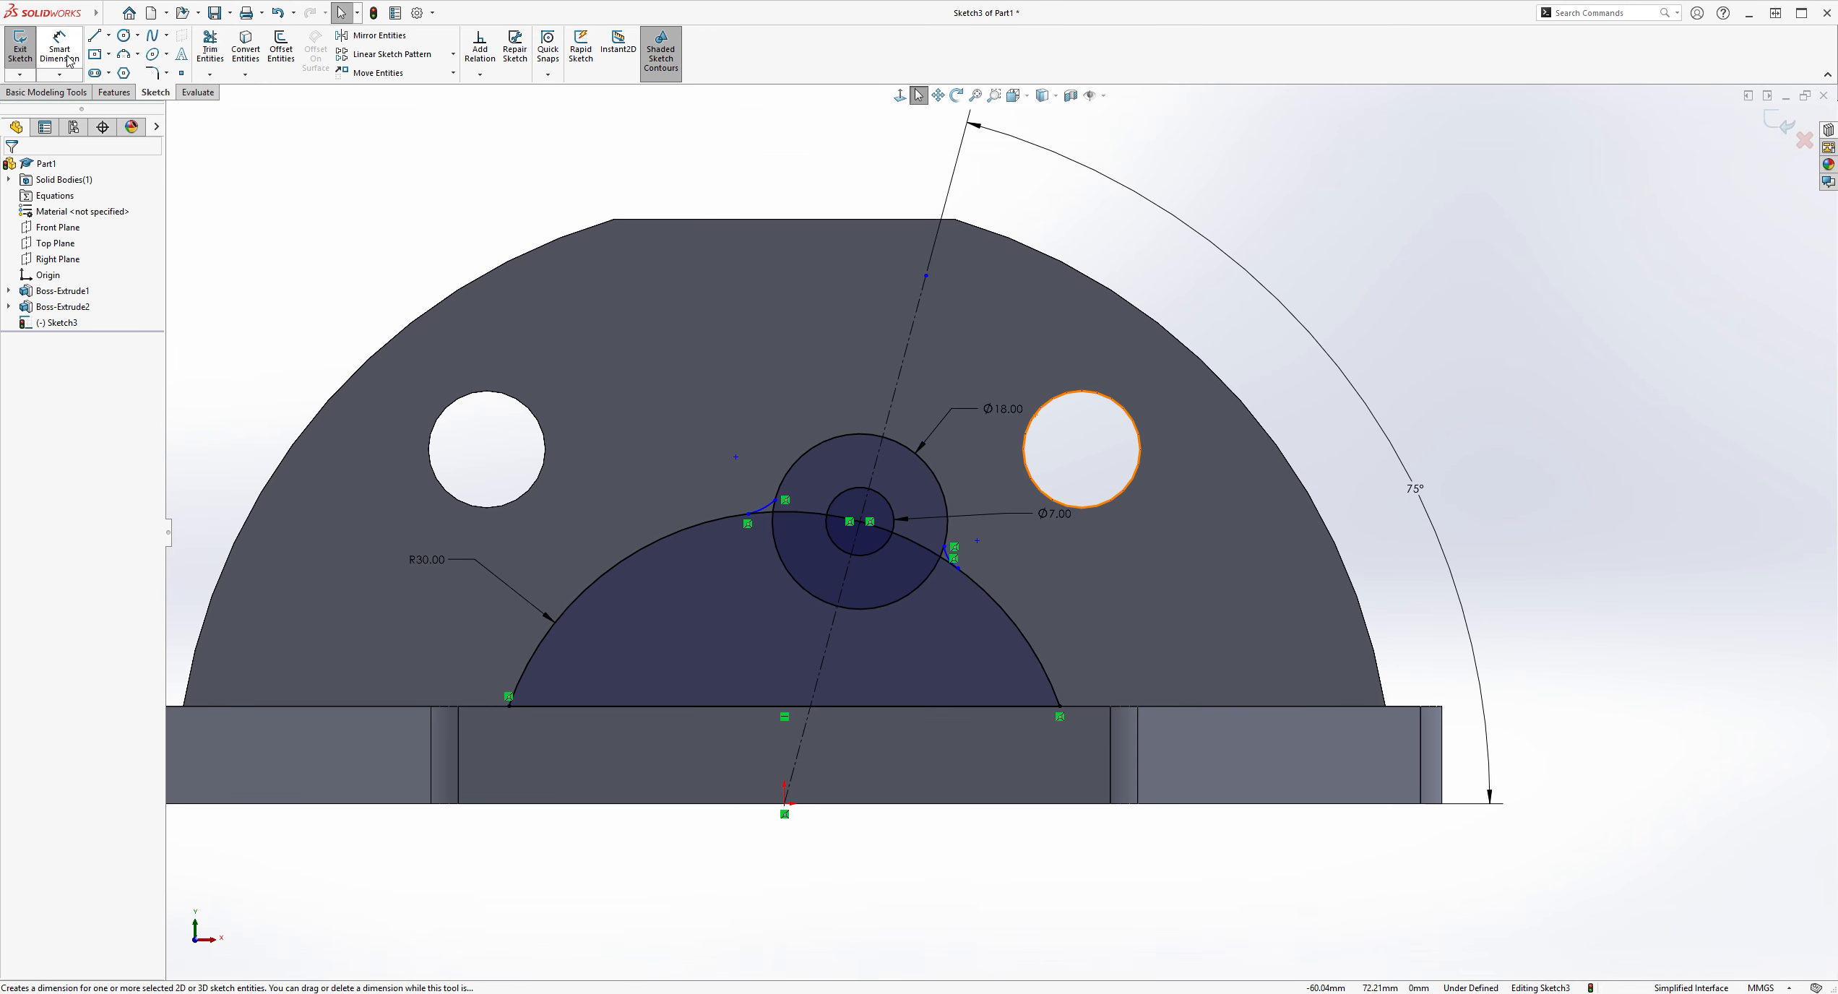
# Step: Add a tangent relation between the left connecting arc and the 18 mm circle
pyautogui.scroll(-5, 795, 462)
pyautogui.click(799, 565)
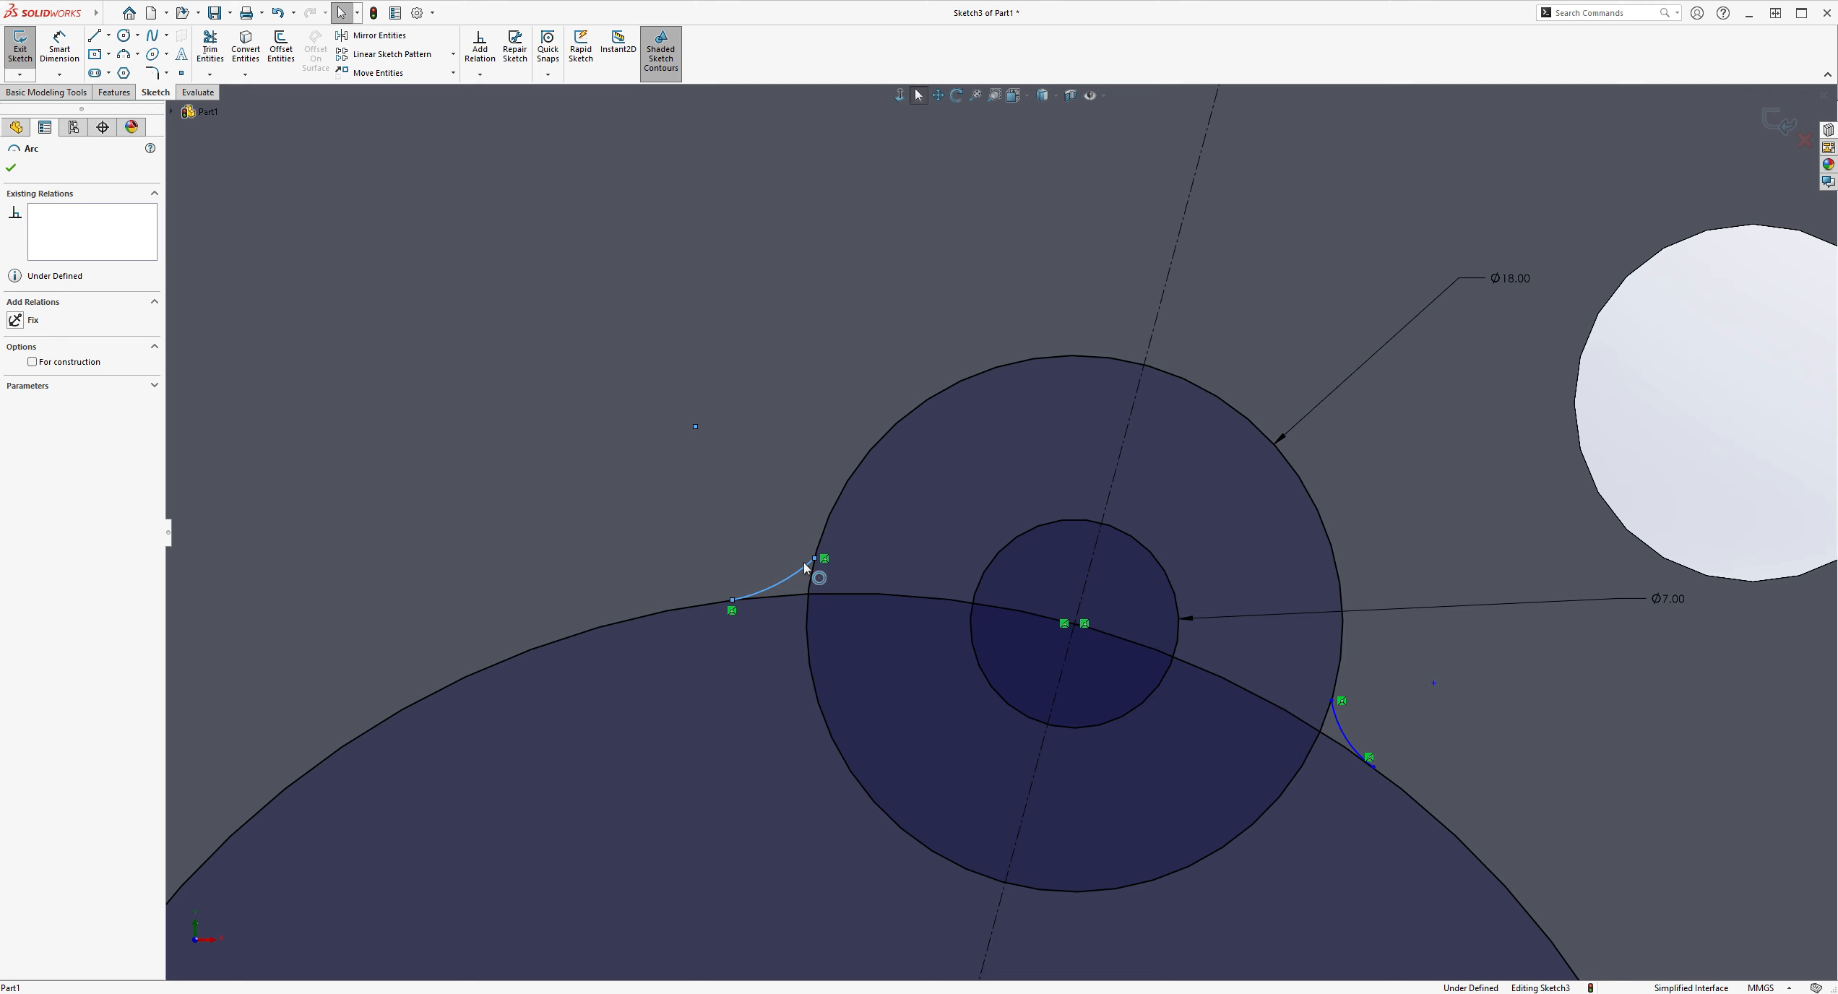
pyautogui.keyDown('ctrl'); pyautogui.click(819, 551); pyautogui.keyUp('ctrl')
pyautogui.click(45, 423)
pyautogui.press('Escape')
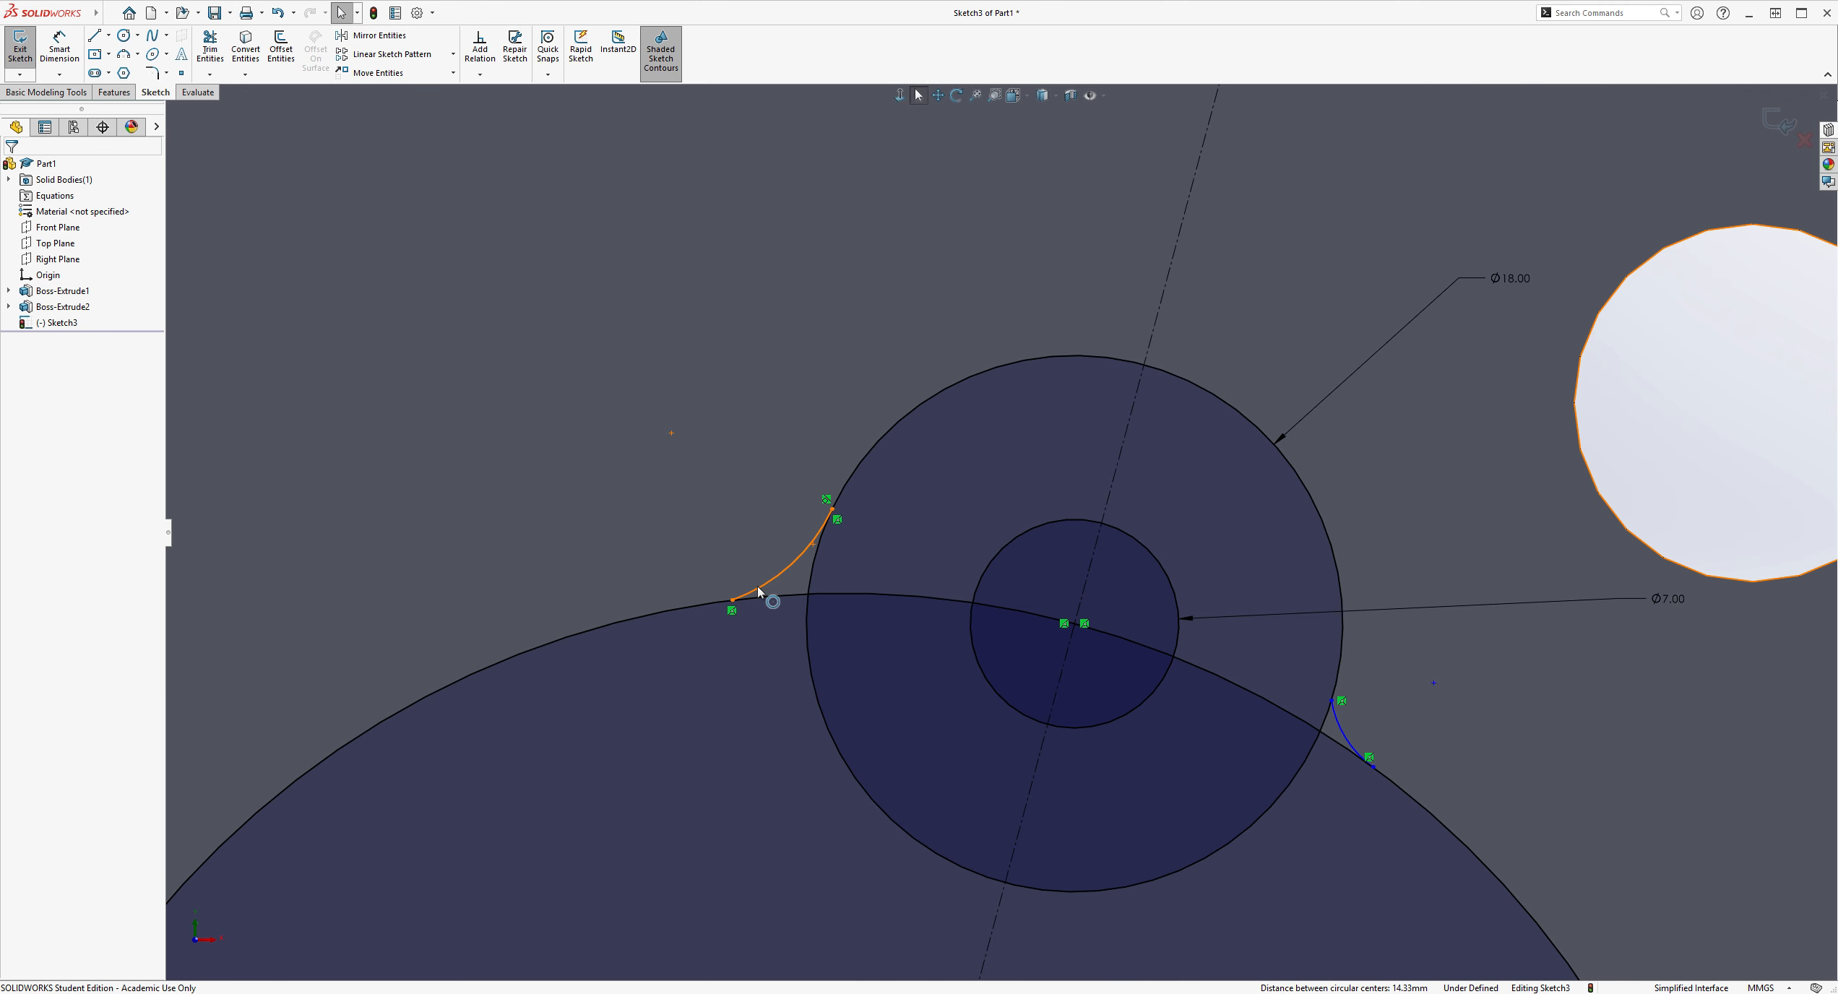
# Step: Add a tangent relation between the left connecting arc and the R30 arc
pyautogui.click(756, 588)
pyautogui.keyDown('ctrl'); pyautogui.click(760, 597); pyautogui.keyUp('ctrl')
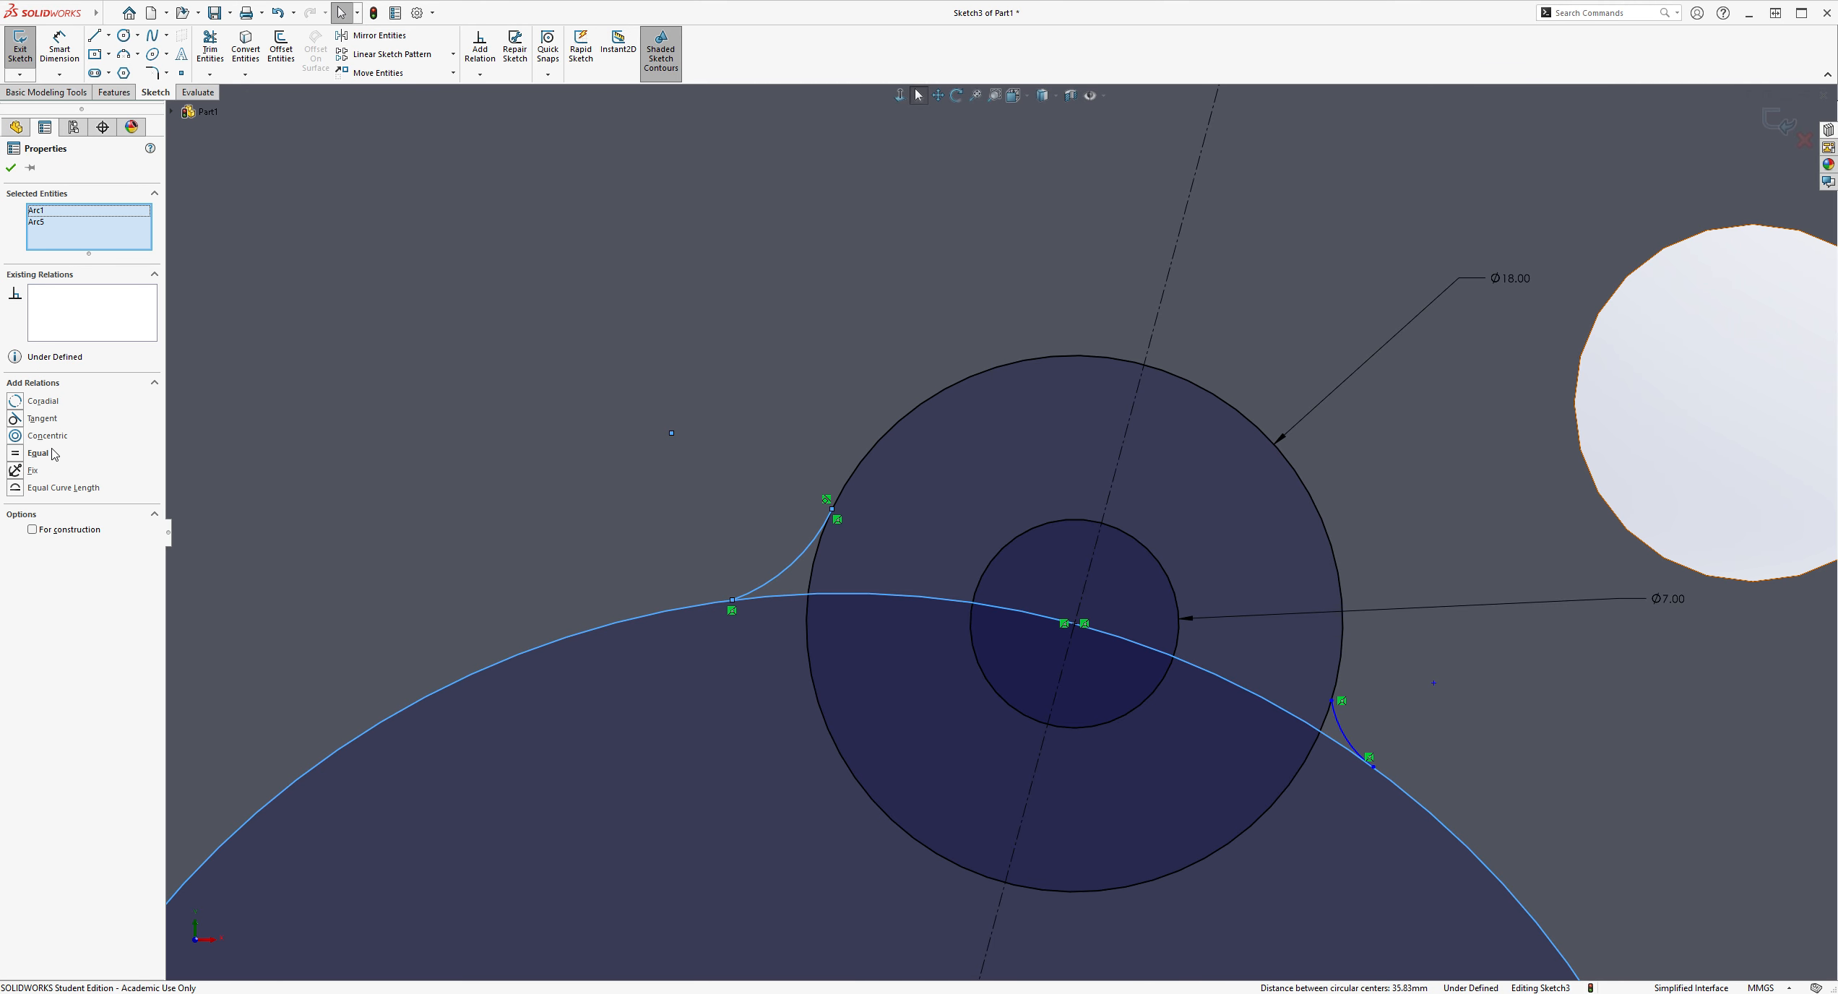
pyautogui.click(49, 419)
pyautogui.press('Escape')
pyautogui.scroll(2, 1399, 649)
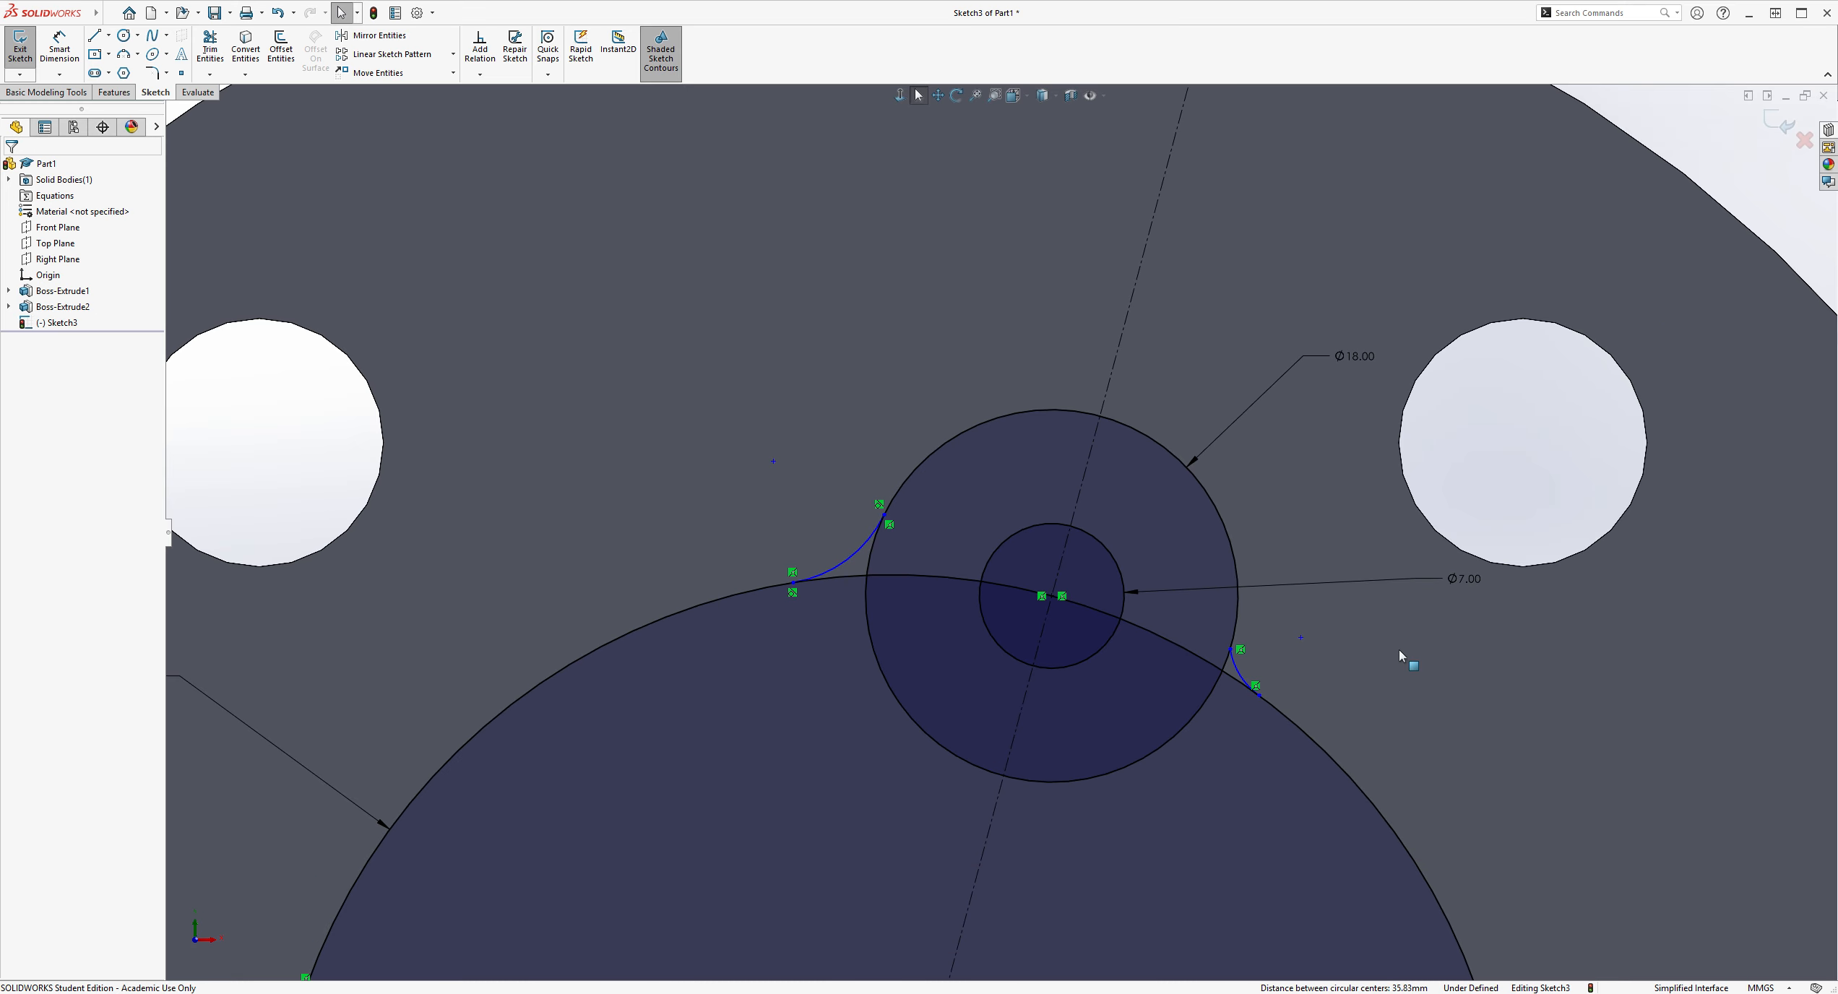
# Step: Add a tangent relation between the right connecting arc and the 18 mm circle
pyautogui.scroll(-4, 1489, 674)
pyautogui.click(954, 641)
pyautogui.keyDown('ctrl'); pyautogui.click(951, 611); pyautogui.keyUp('ctrl')
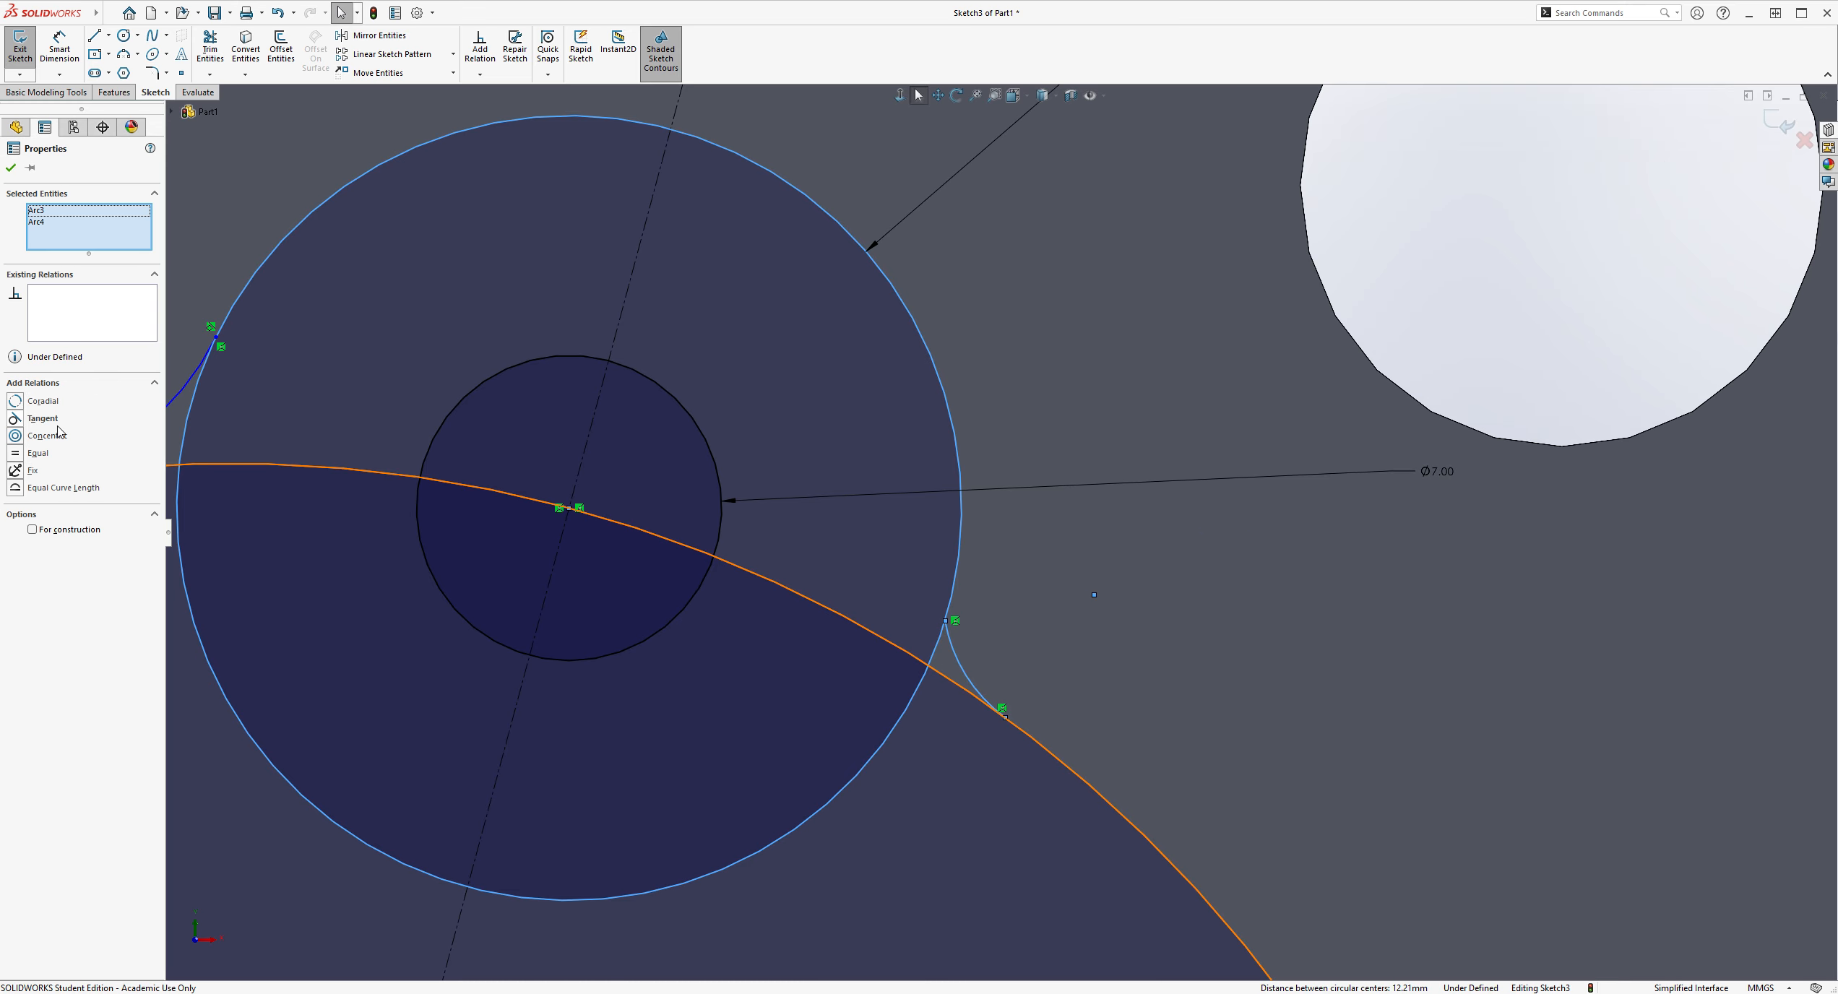
pyautogui.click(46, 420)
pyautogui.press('Escape')
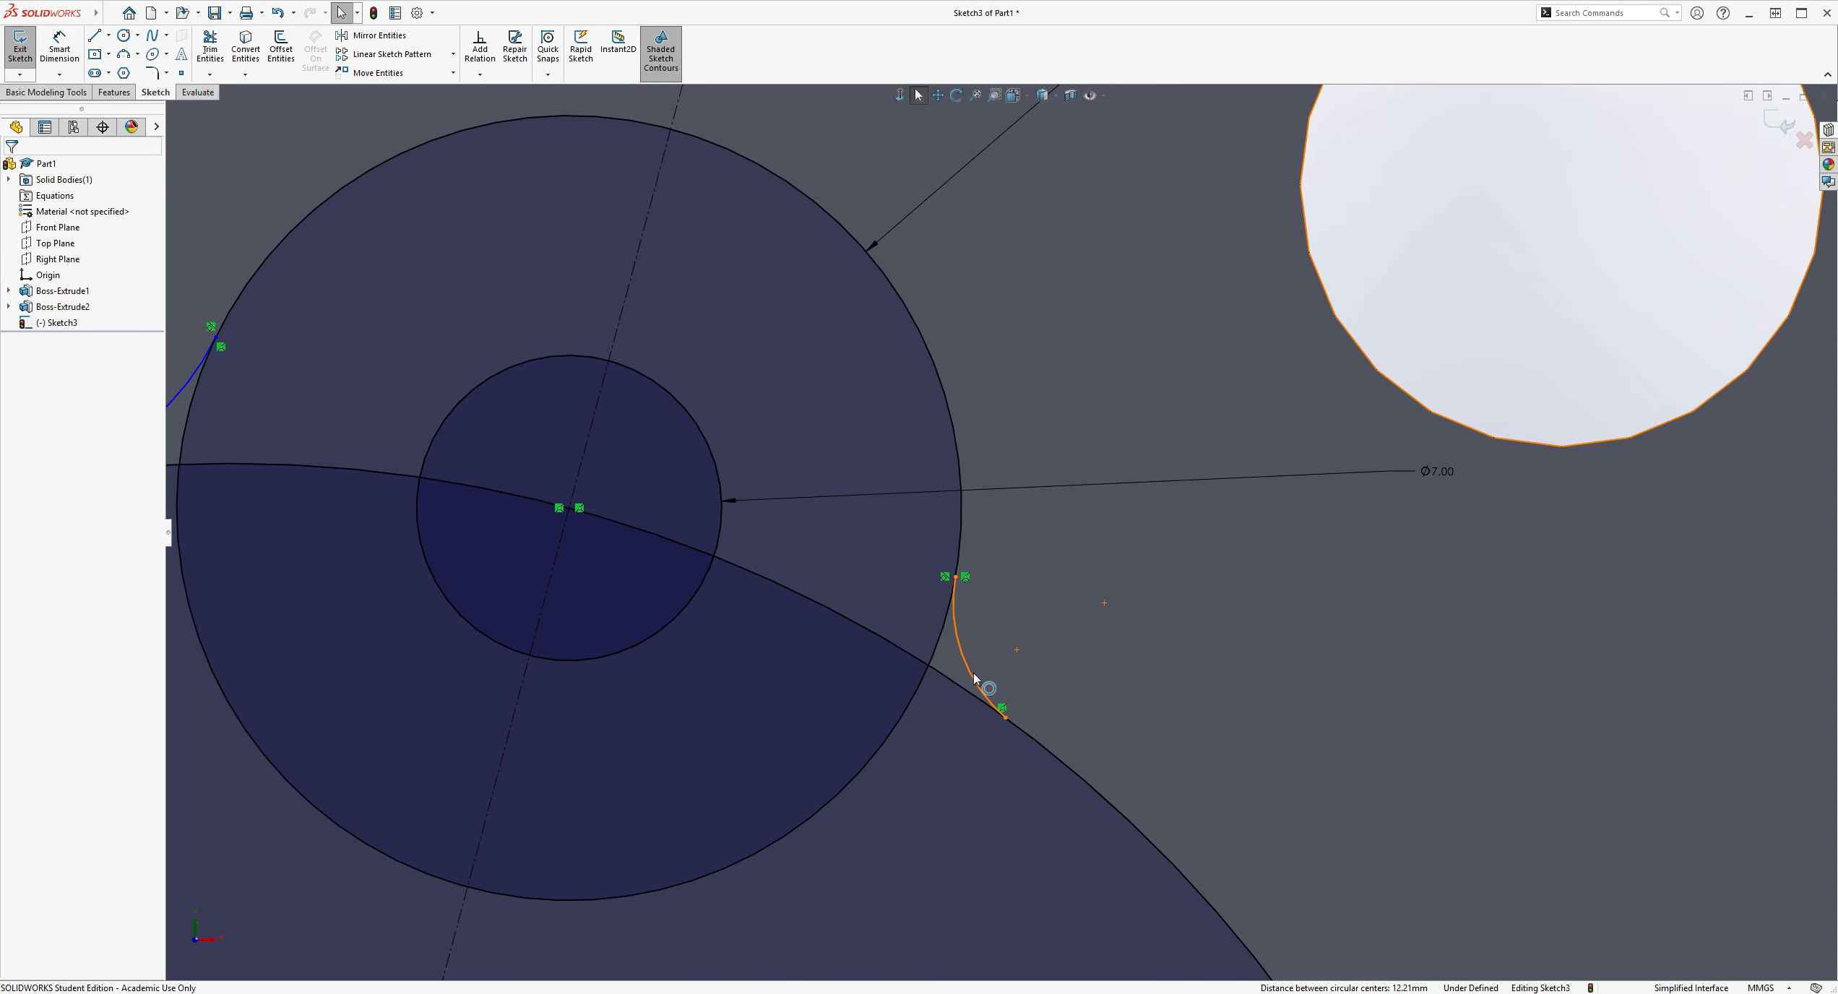
# Step: Add a tangent relation between the right connecting arc and the R30 arc
pyautogui.click(983, 679)
pyautogui.keyDown('ctrl'); pyautogui.click(1031, 735); pyautogui.keyUp('ctrl')
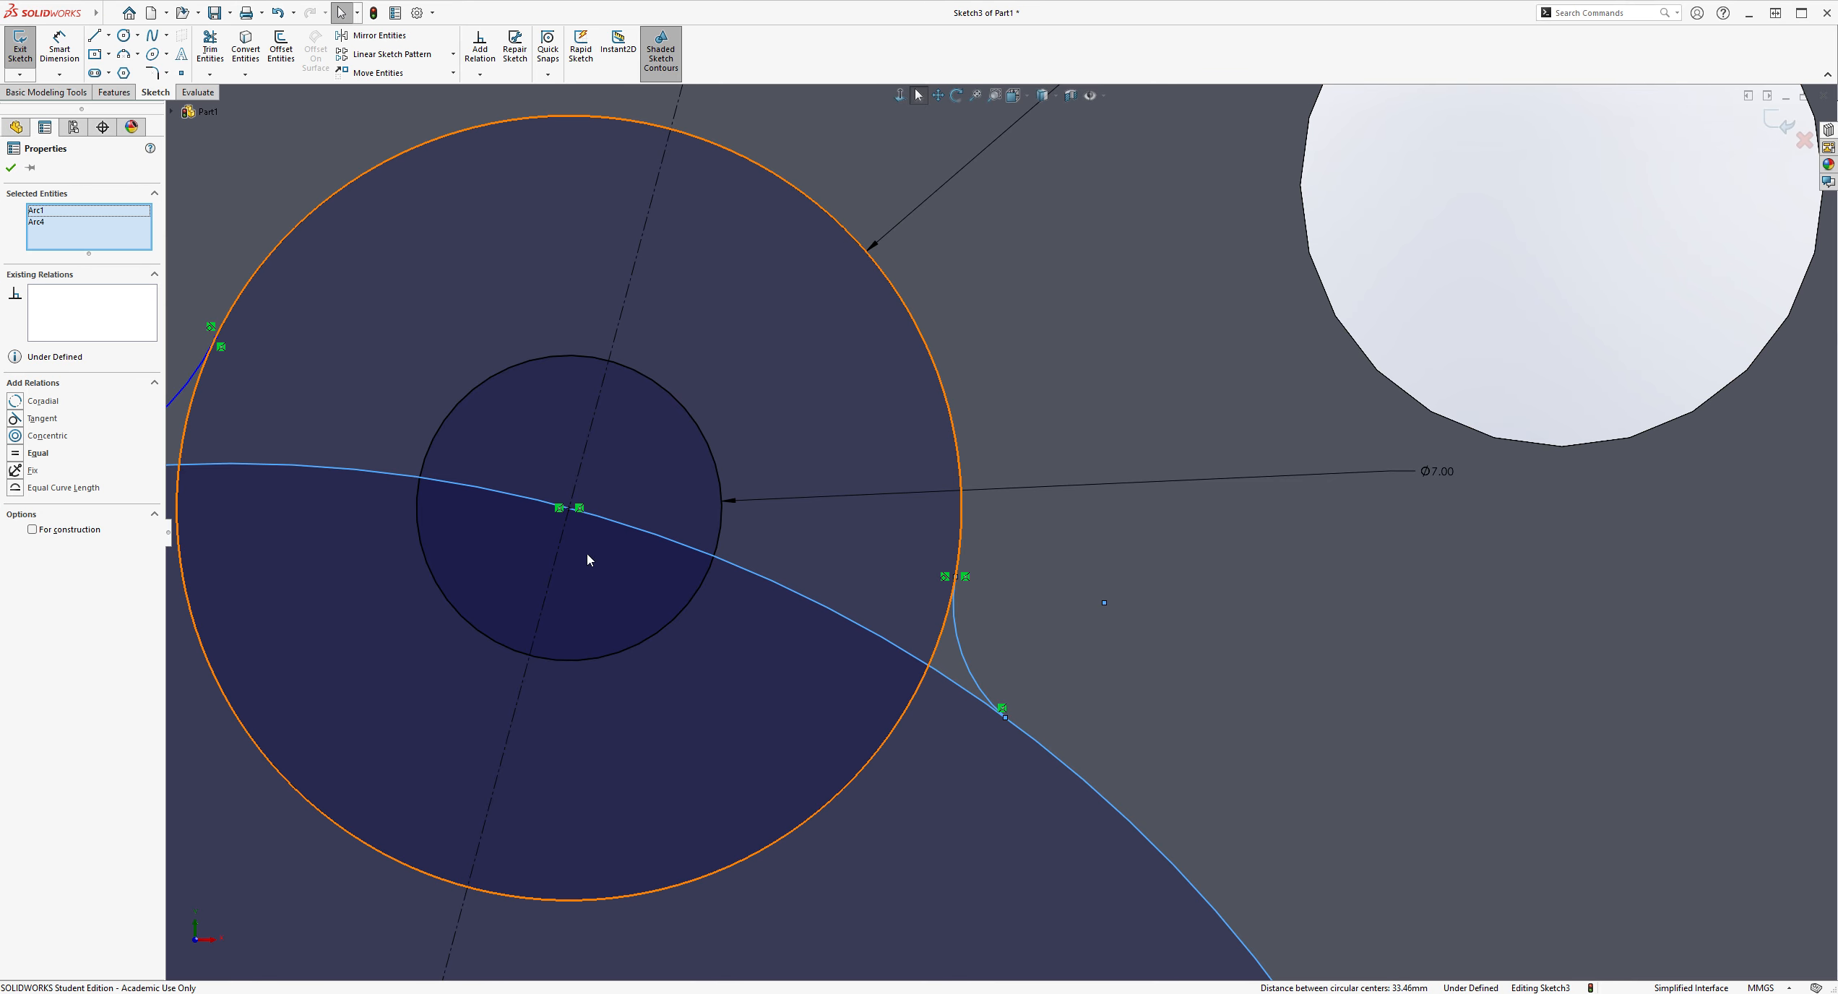
pyautogui.click(42, 419)
pyautogui.press('Escape')
pyautogui.scroll(4, 1282, 580)
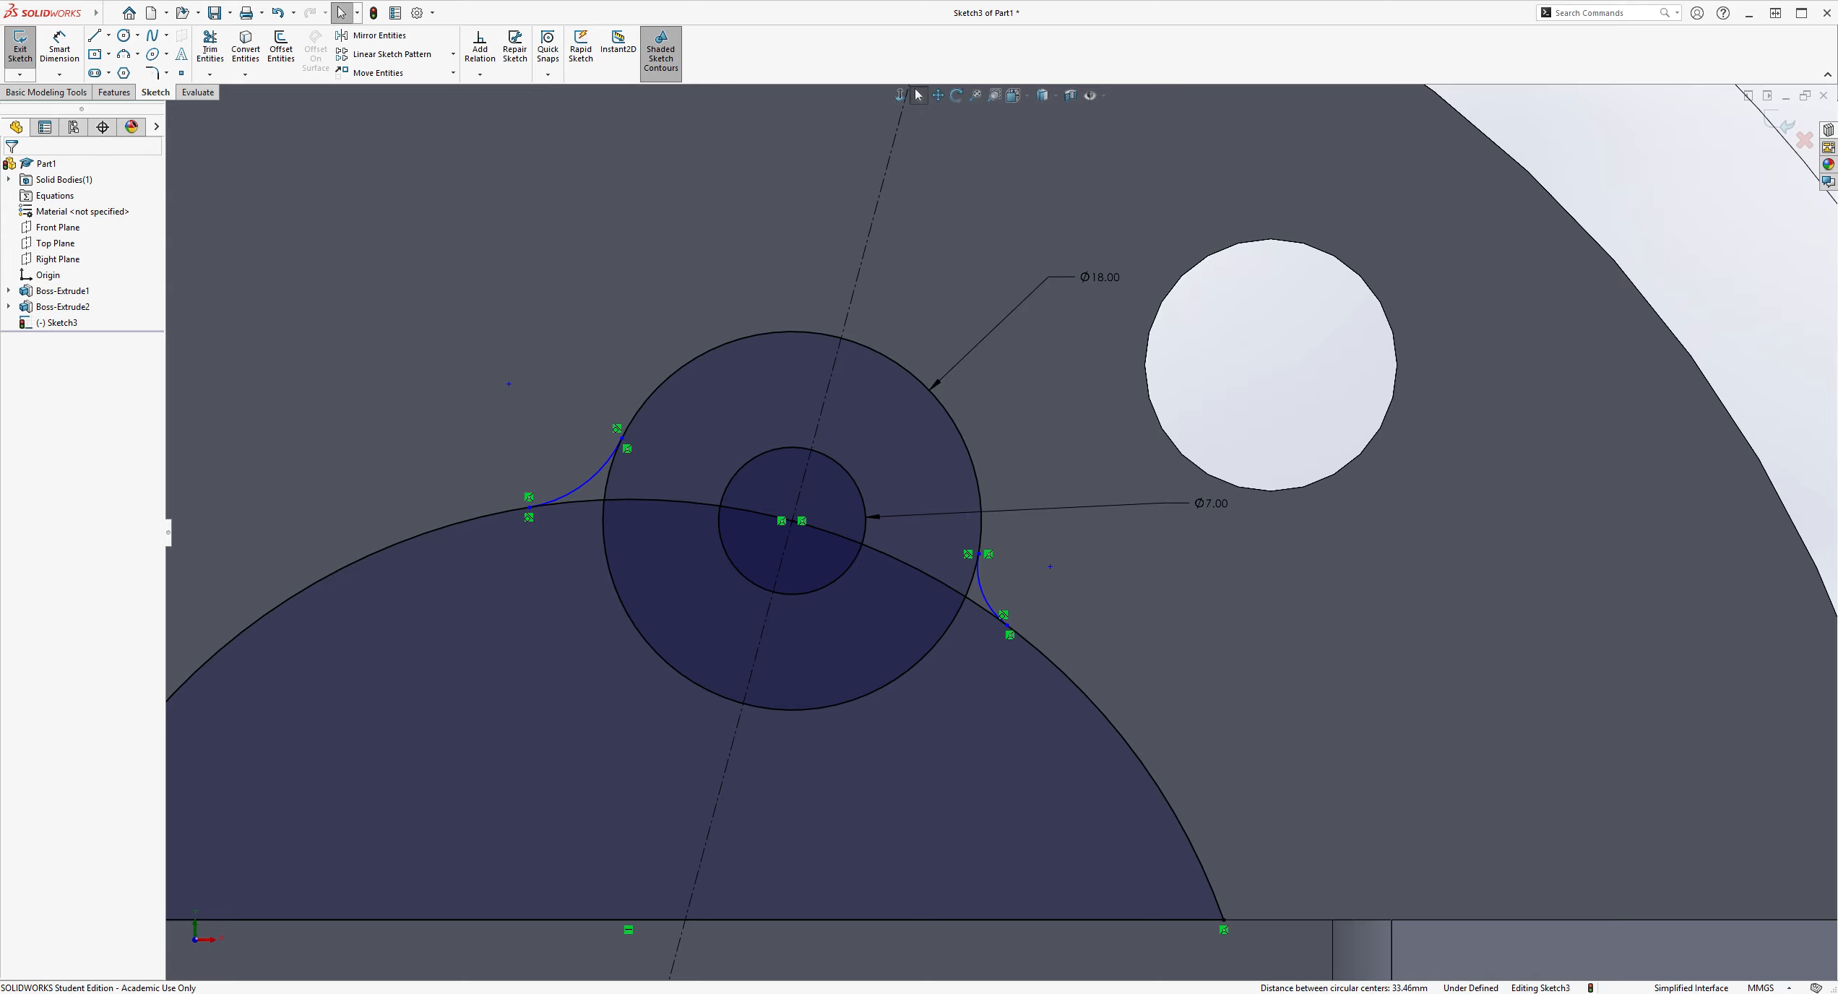
pyautogui.scroll(4, 923, 543)
pyautogui.scroll(-3, 1129, 535)
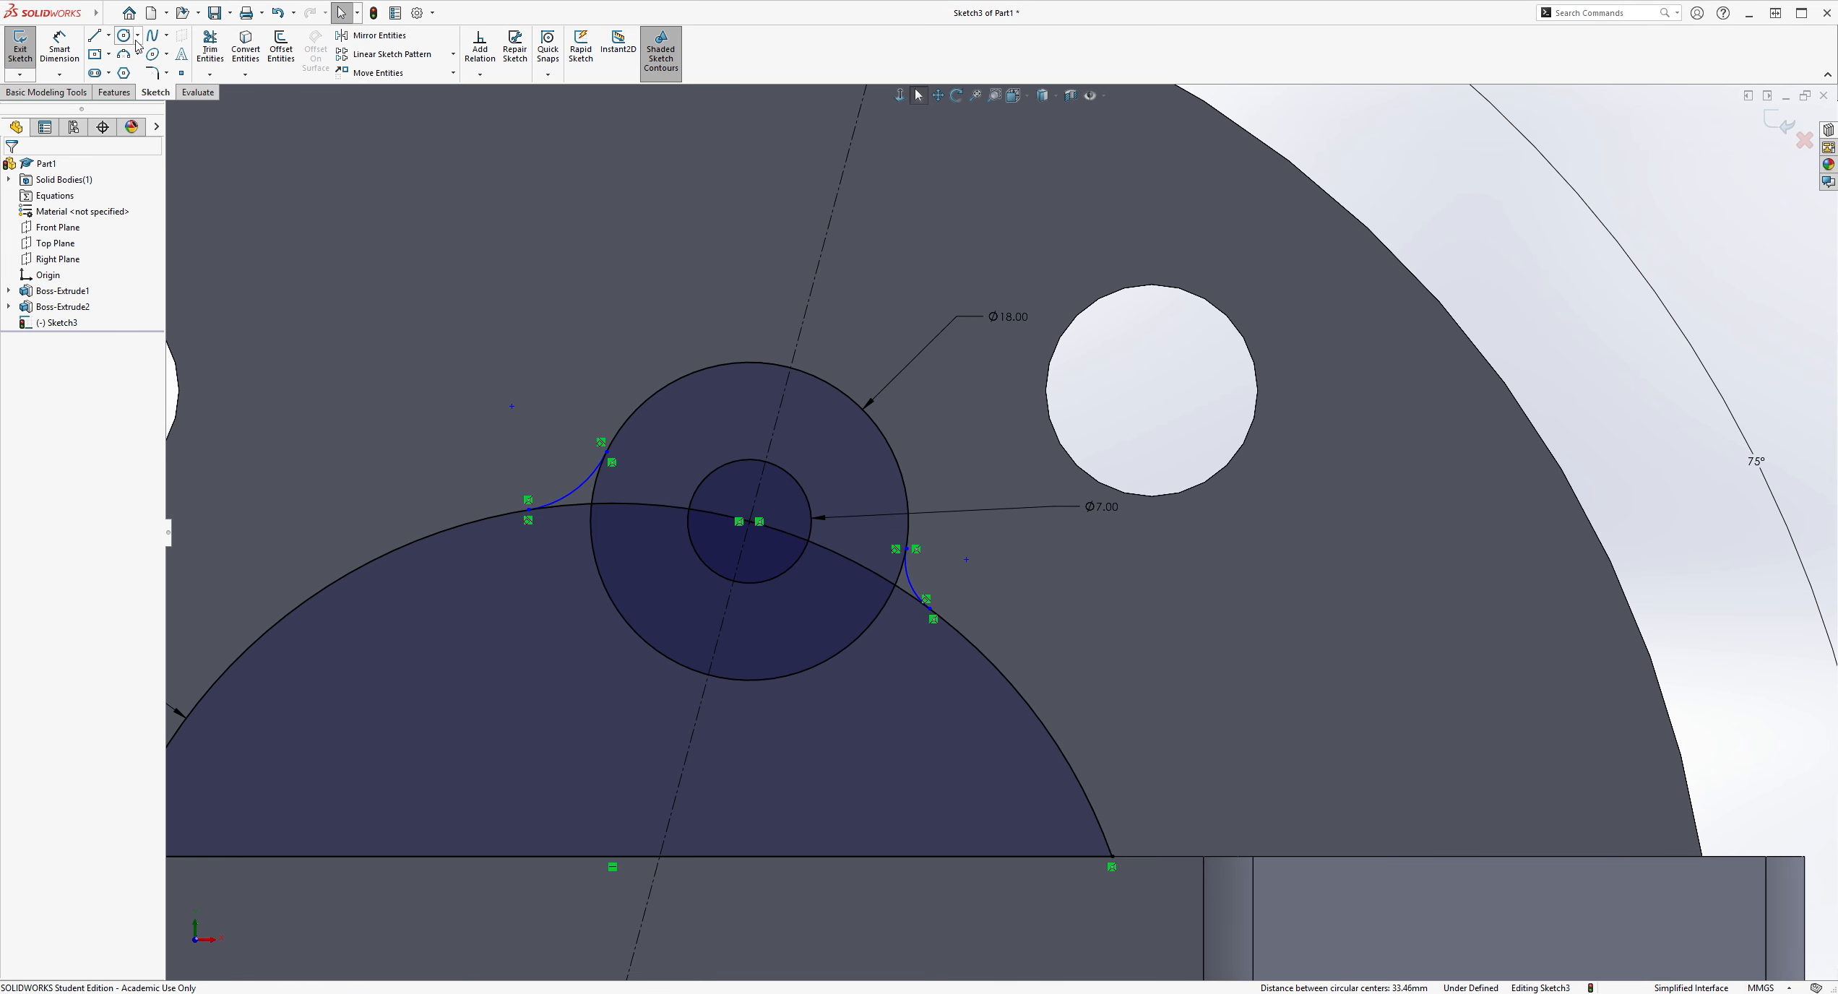
pyautogui.click(59, 47)
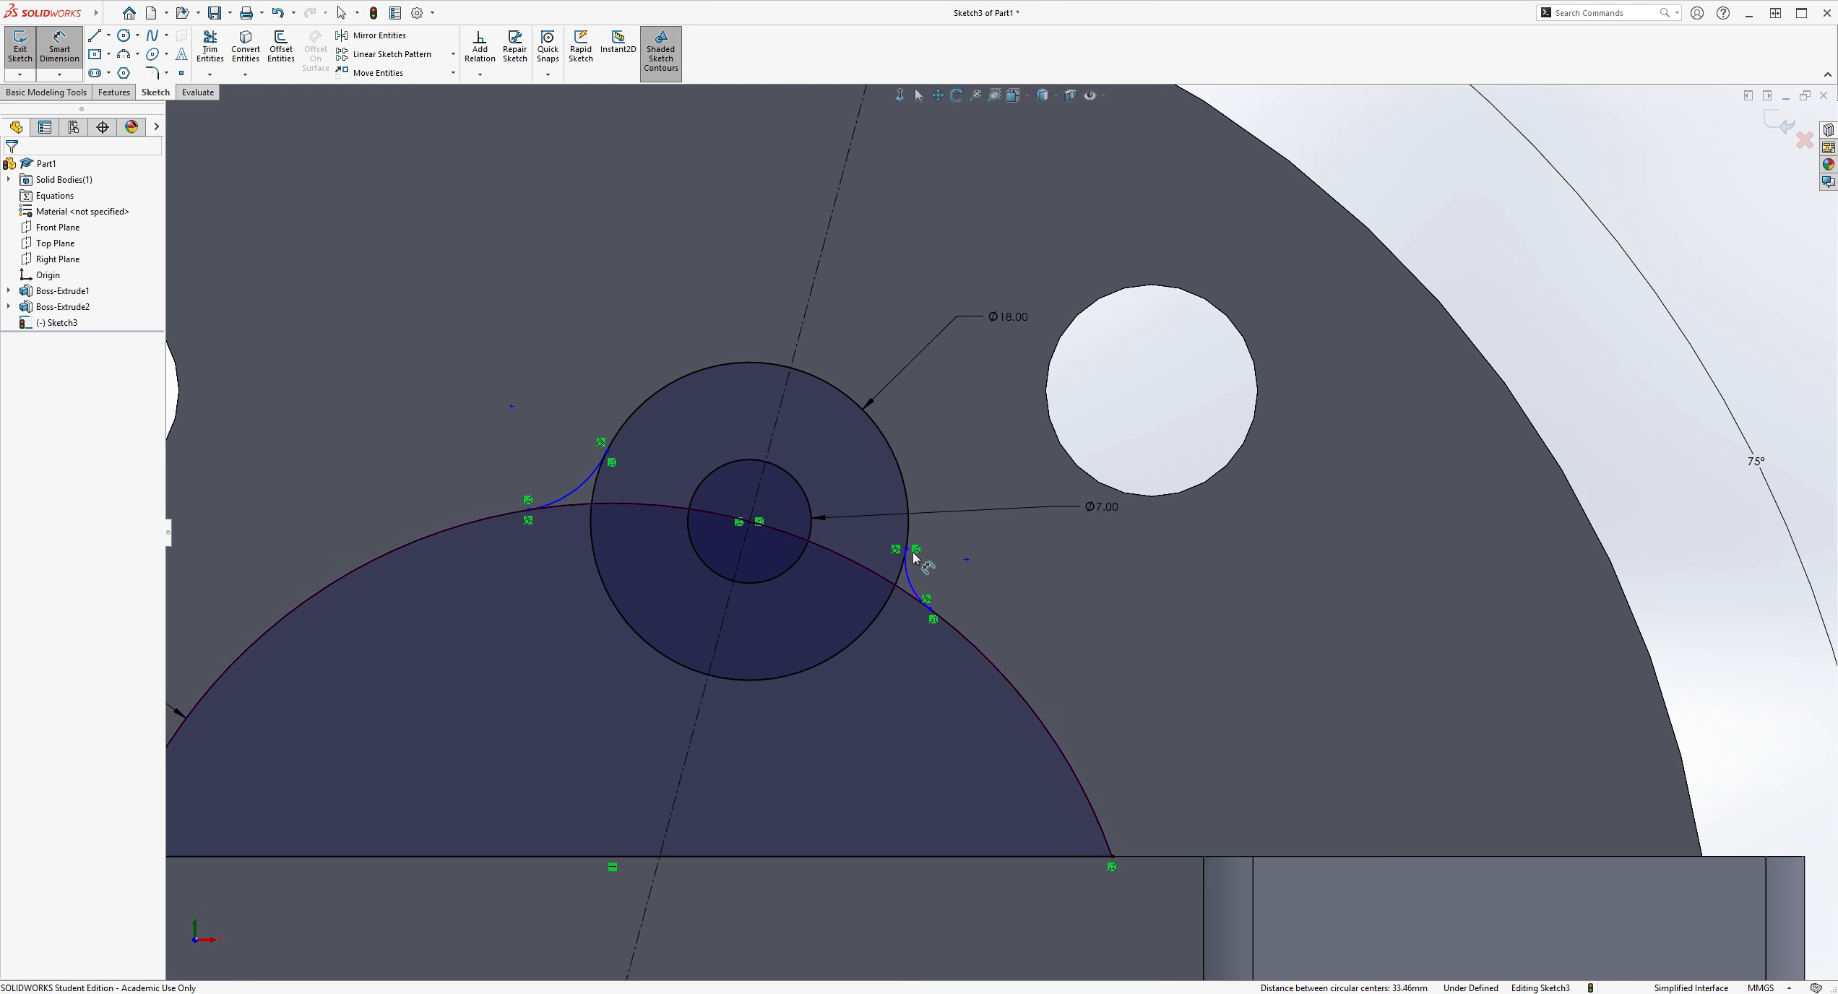
pyautogui.click(572, 495)
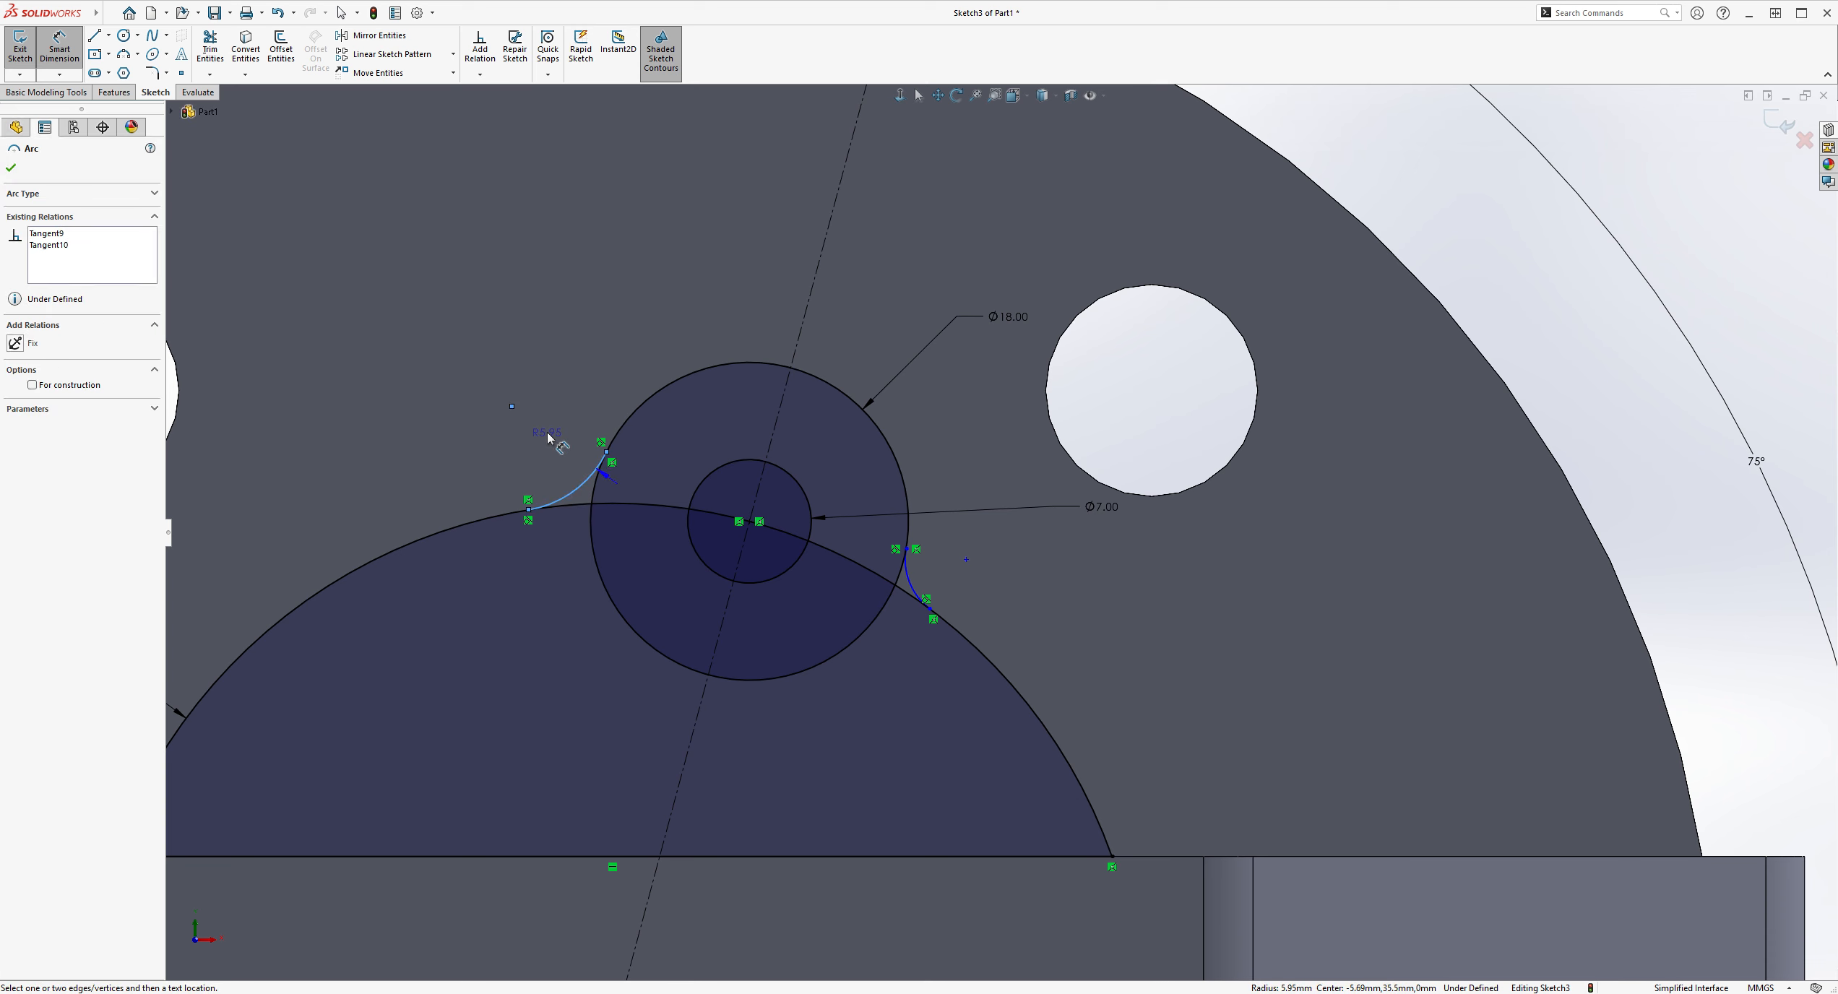
pyautogui.press('Escape')
# Step: Make the left and right connecting arcs equal in radius
pyautogui.click(583, 487)
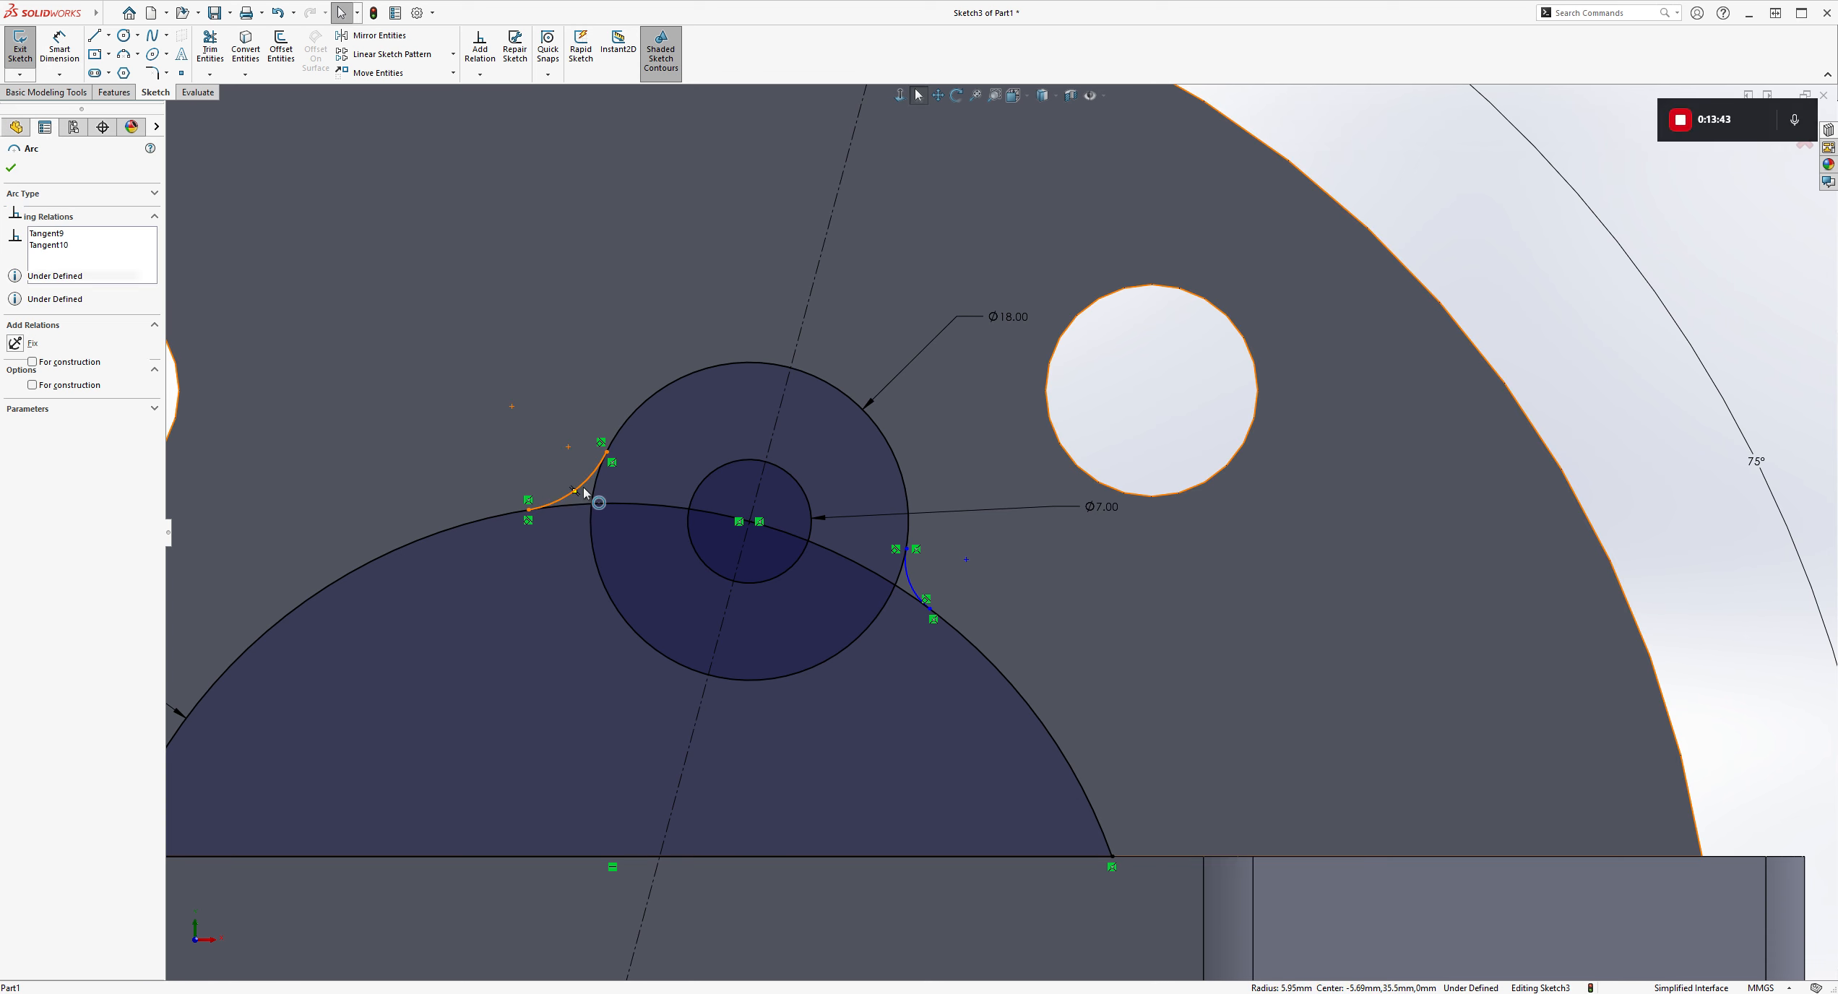
pyautogui.keyDown('ctrl'); pyautogui.click(910, 582); pyautogui.keyUp('ctrl')
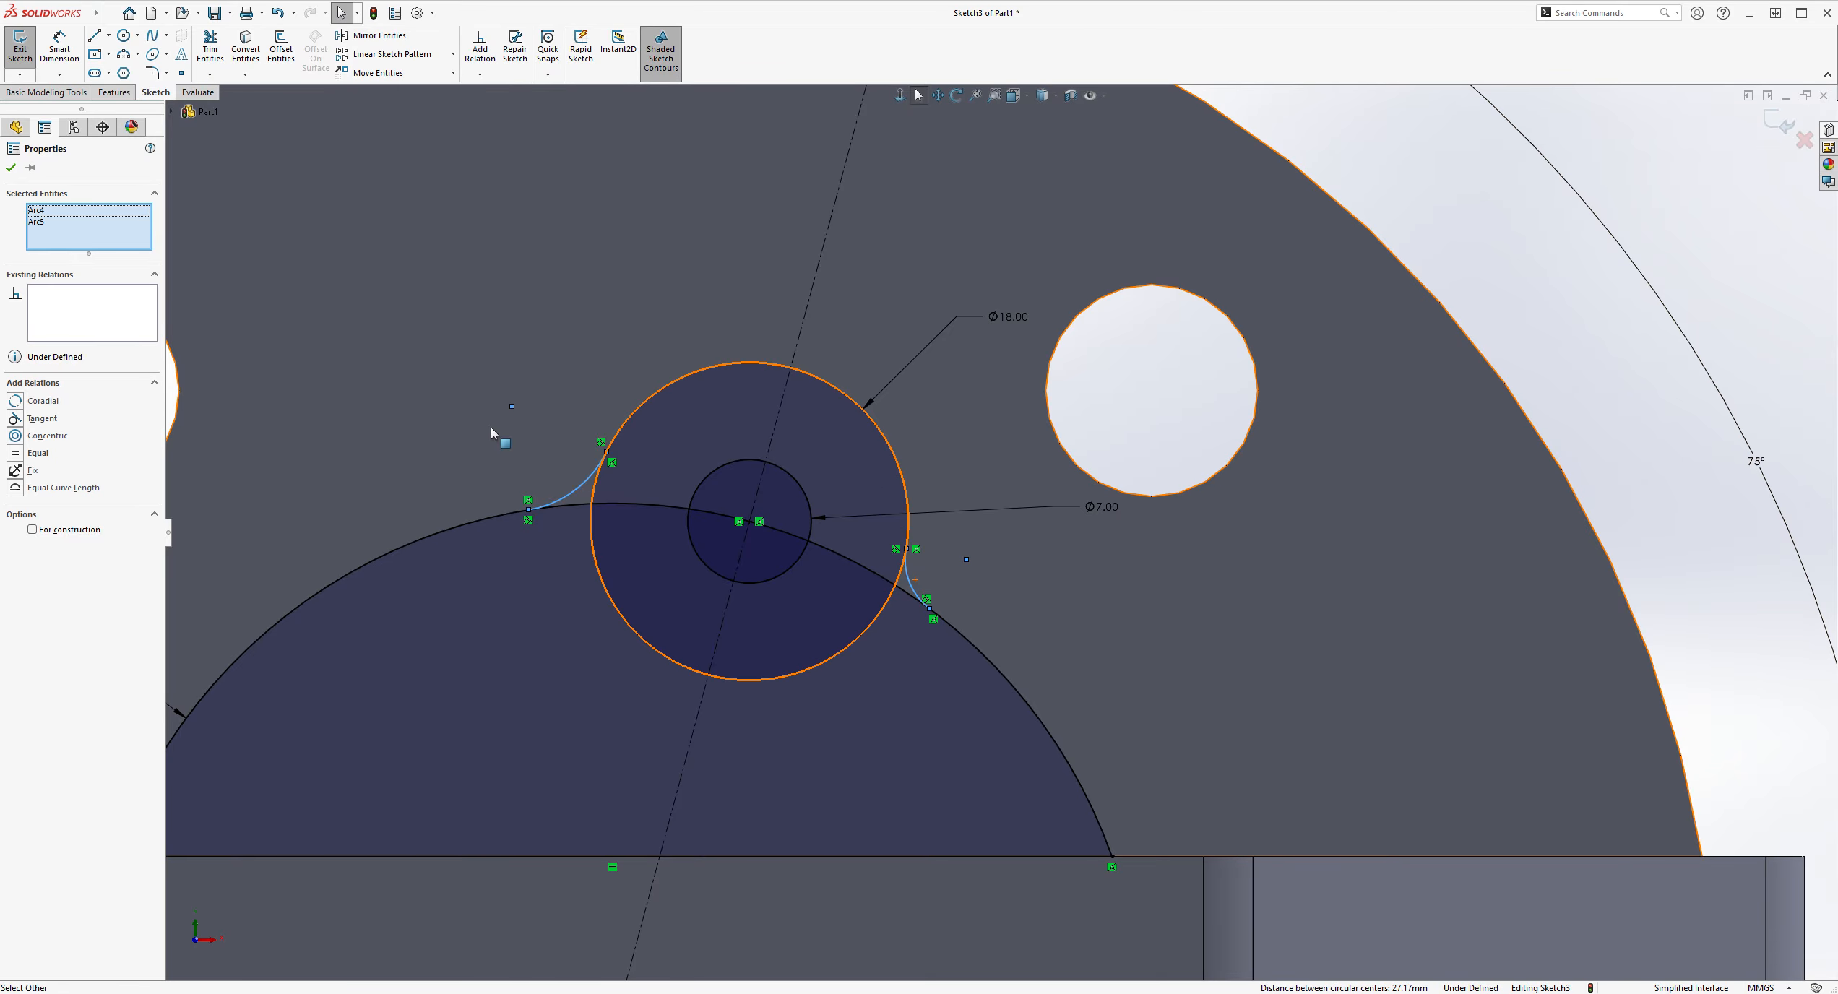
pyautogui.click(547, 412)
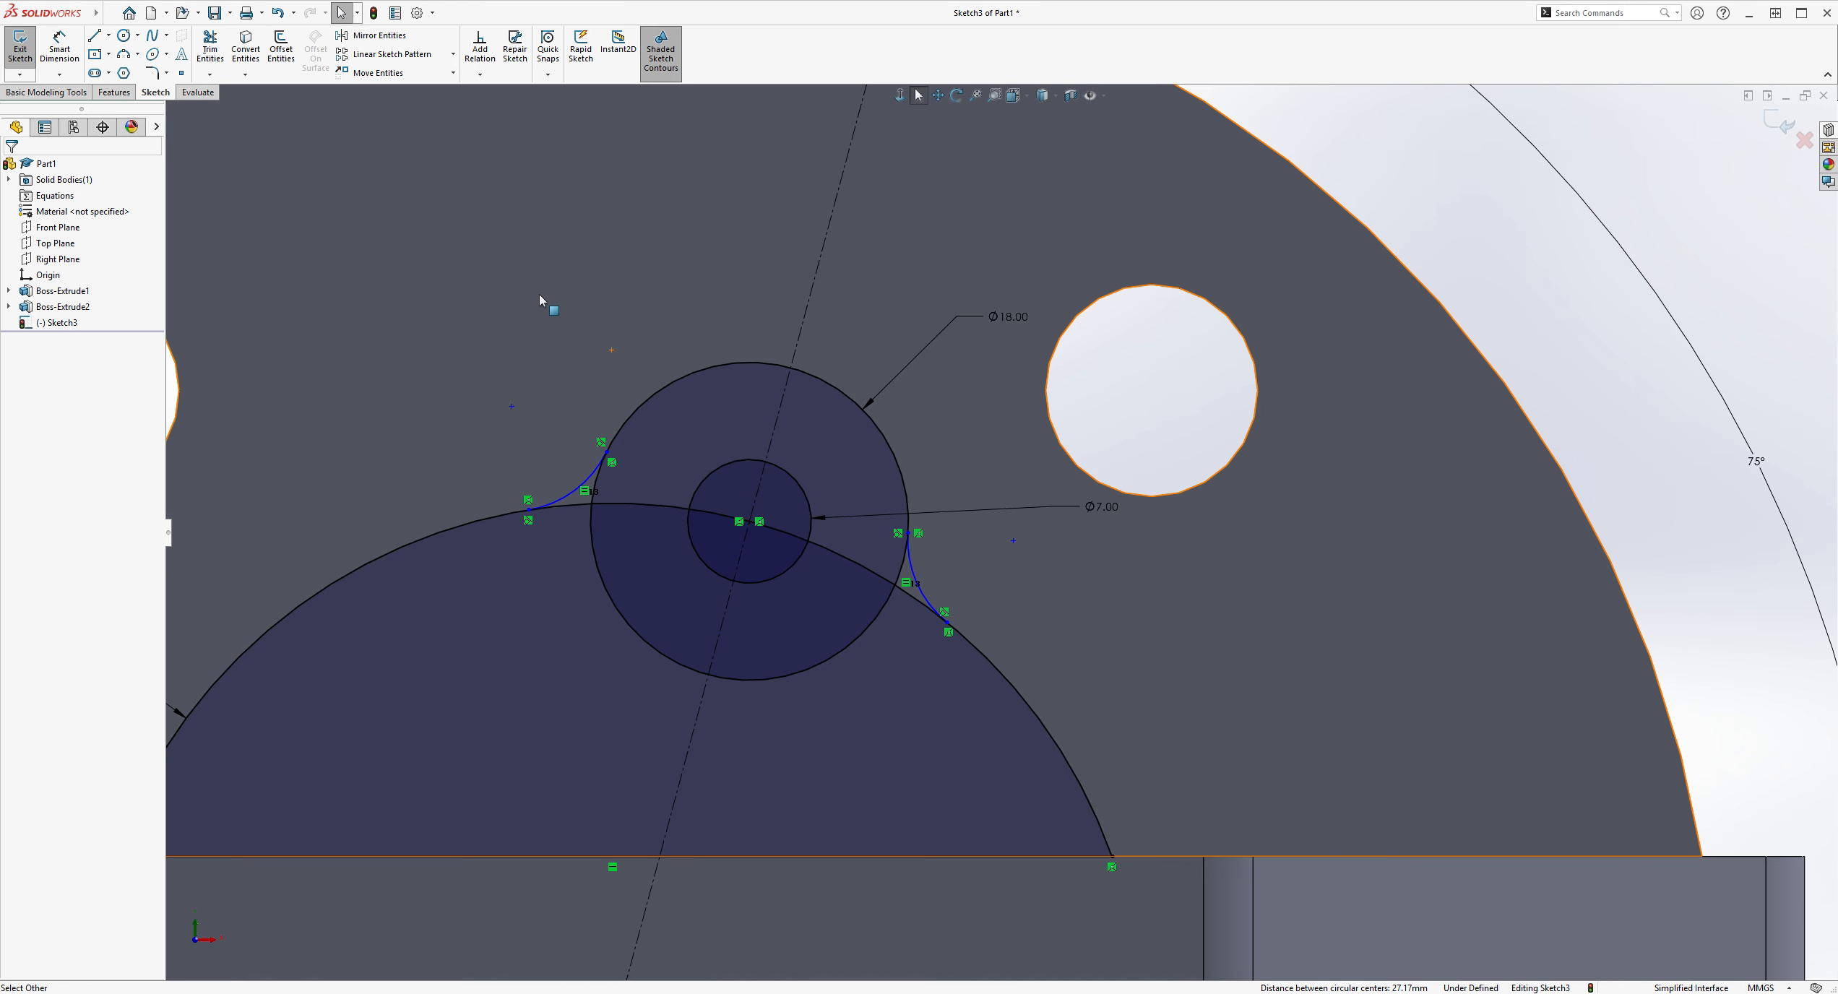
# Step: Dimension the left connecting arc's radius as 5 mm and place the dimension clear of the sketch geometry
pyautogui.click(61, 52)
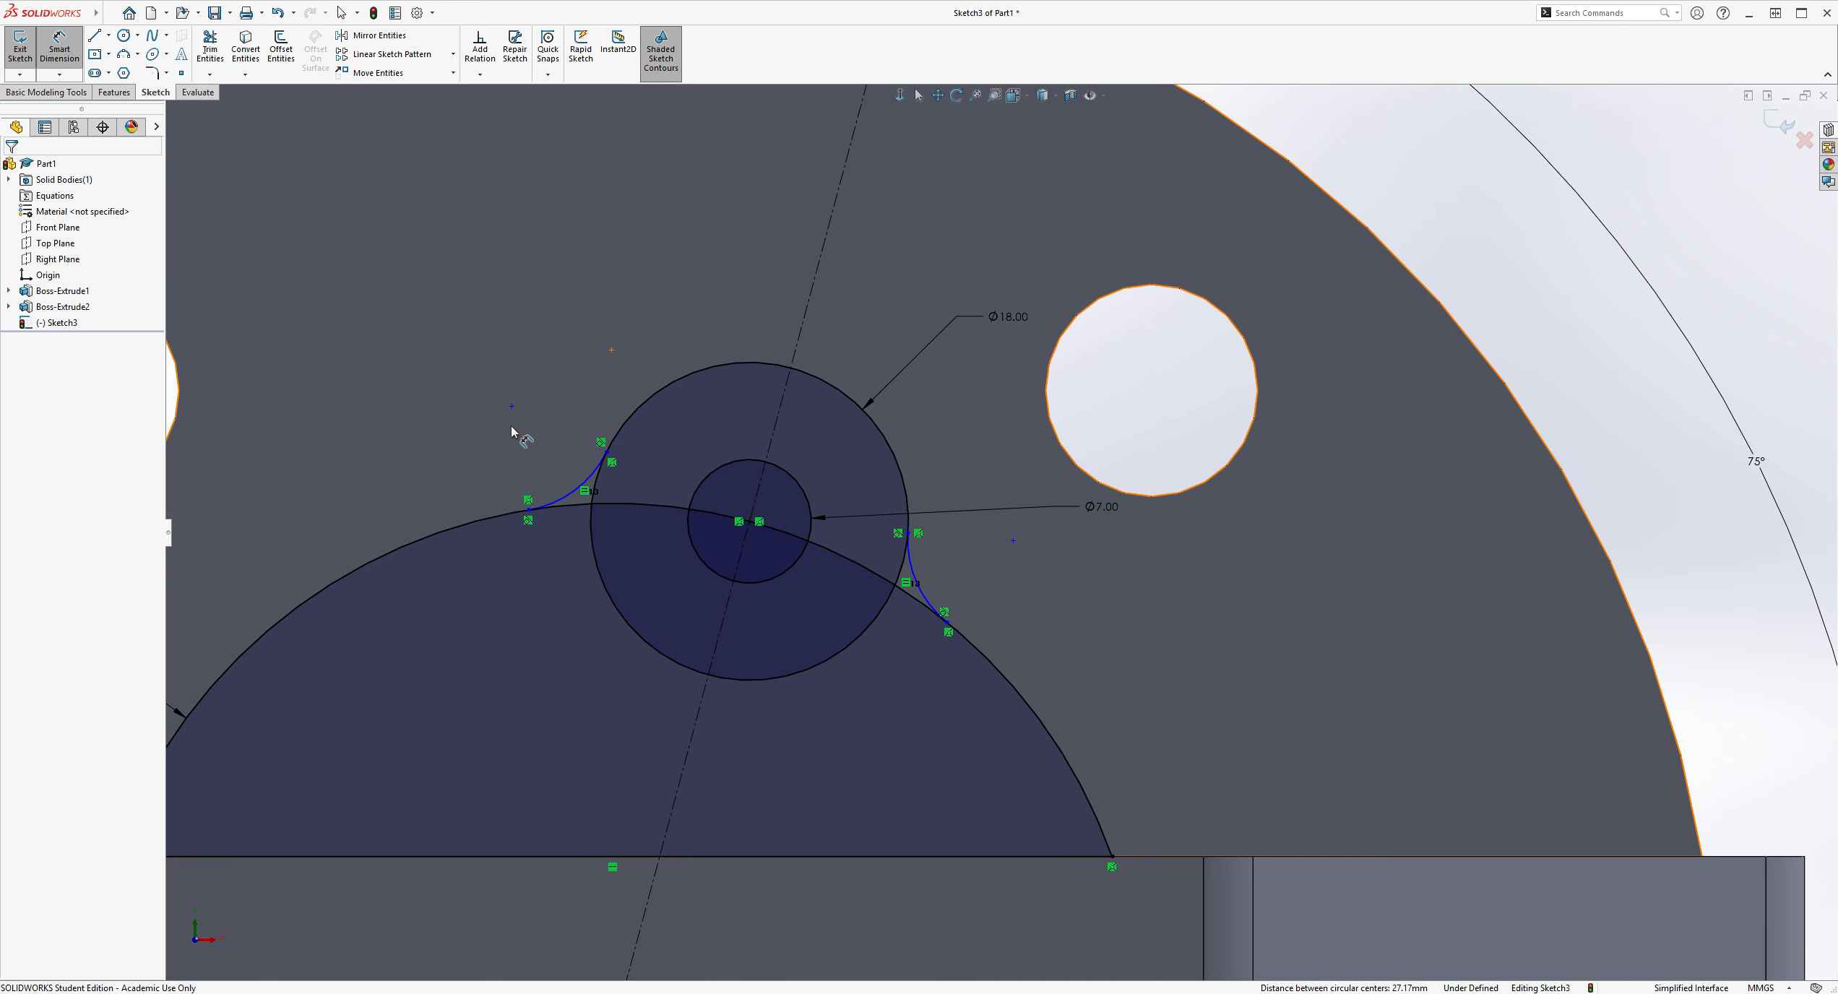
pyautogui.click(582, 485)
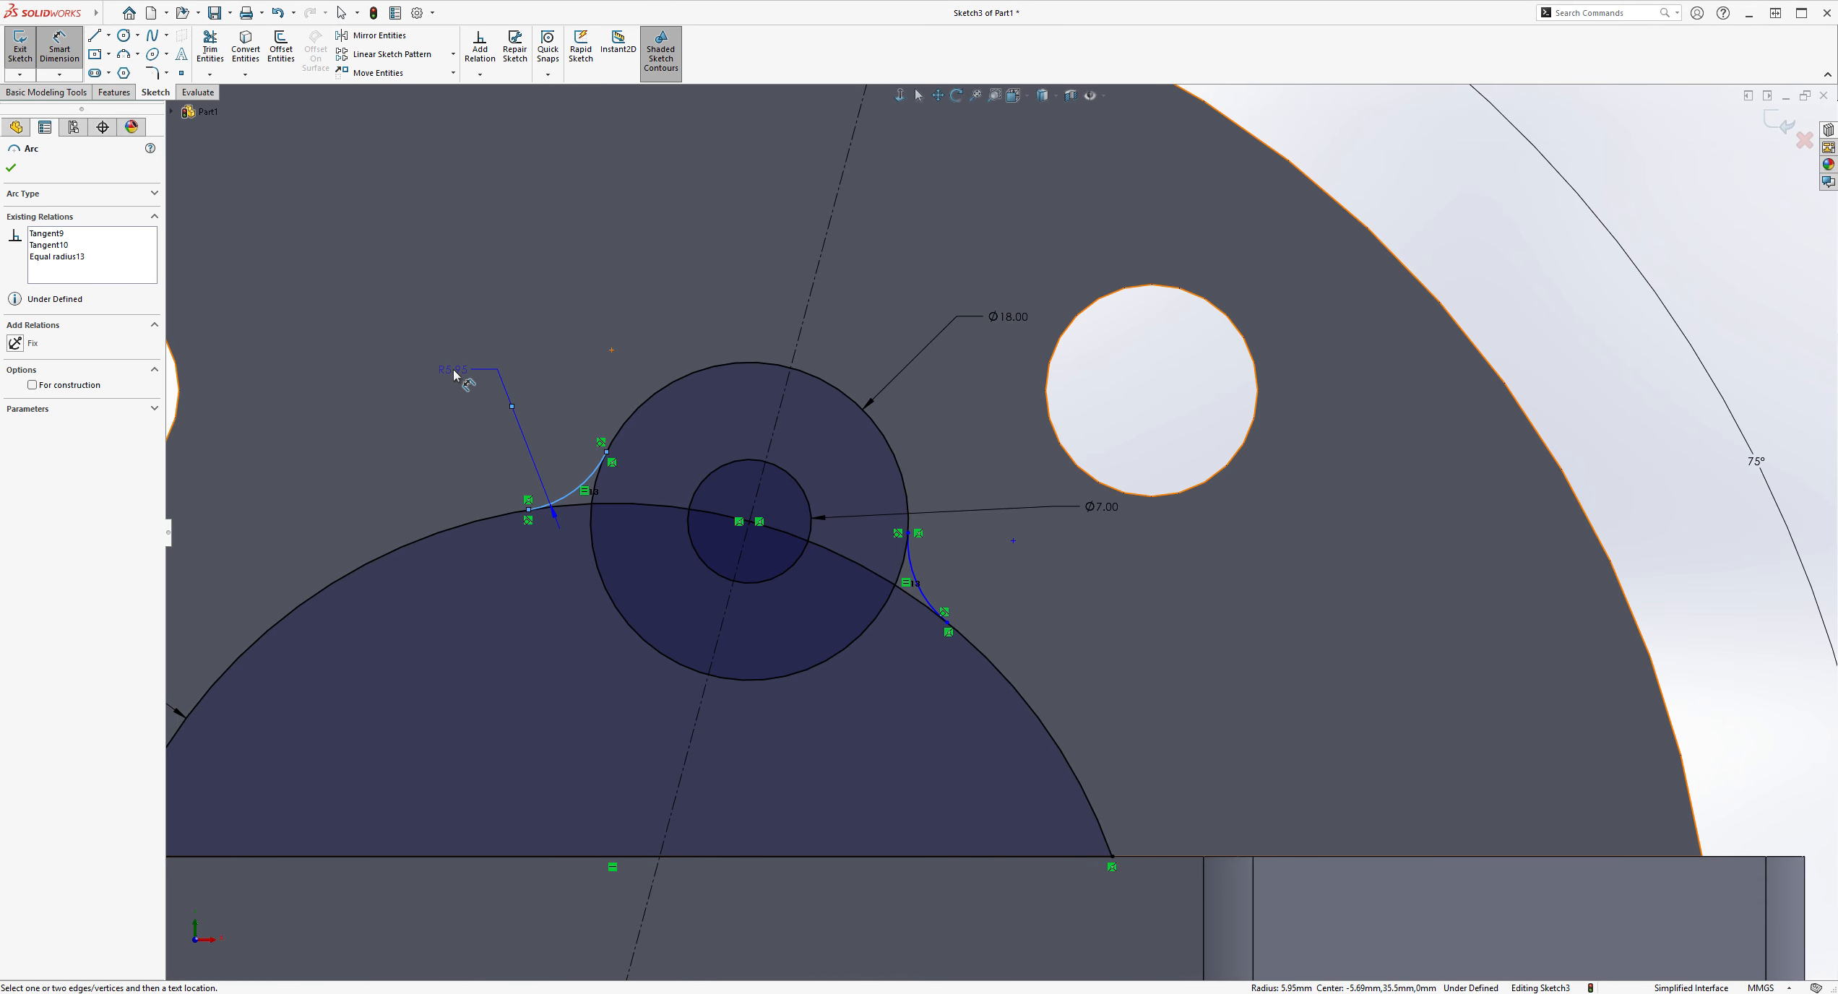
pyautogui.click(453, 370)
pyautogui.write('5.95366172mm')
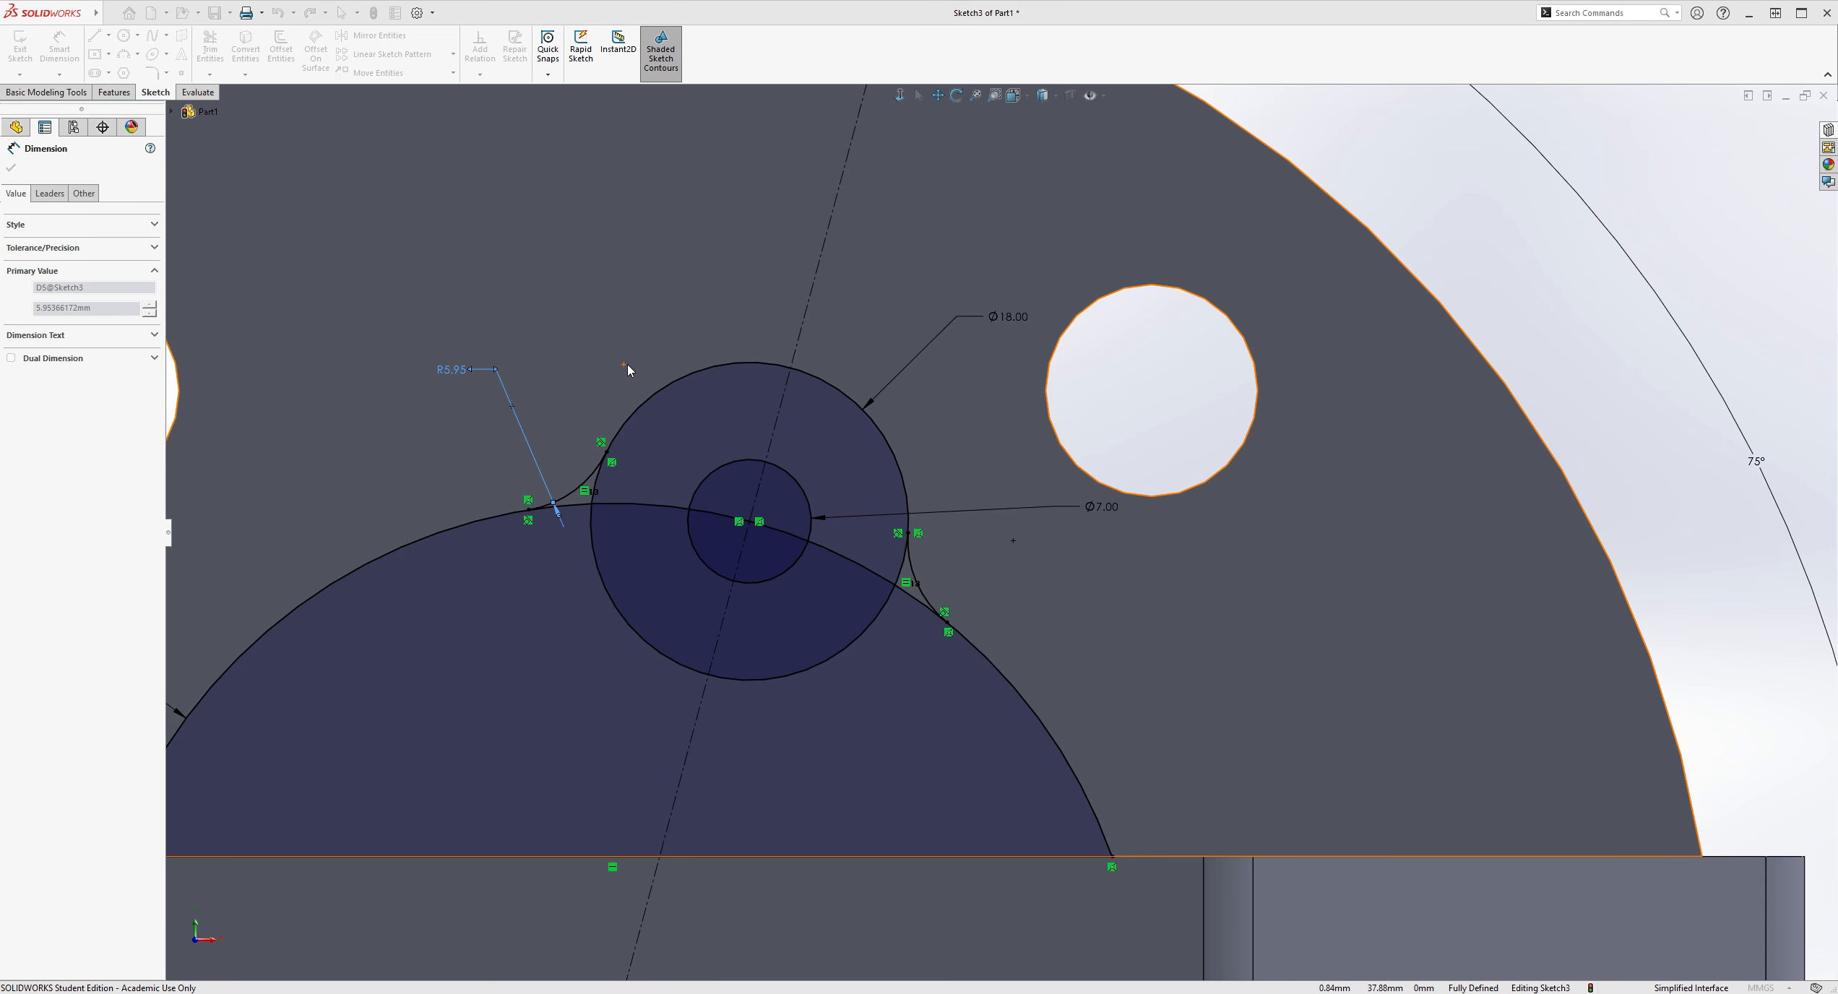
pyautogui.press('Return')
pyautogui.press('Escape')
pyautogui.scroll(3, 1014, 314)
pyautogui.scroll(-3, 1055, 354)
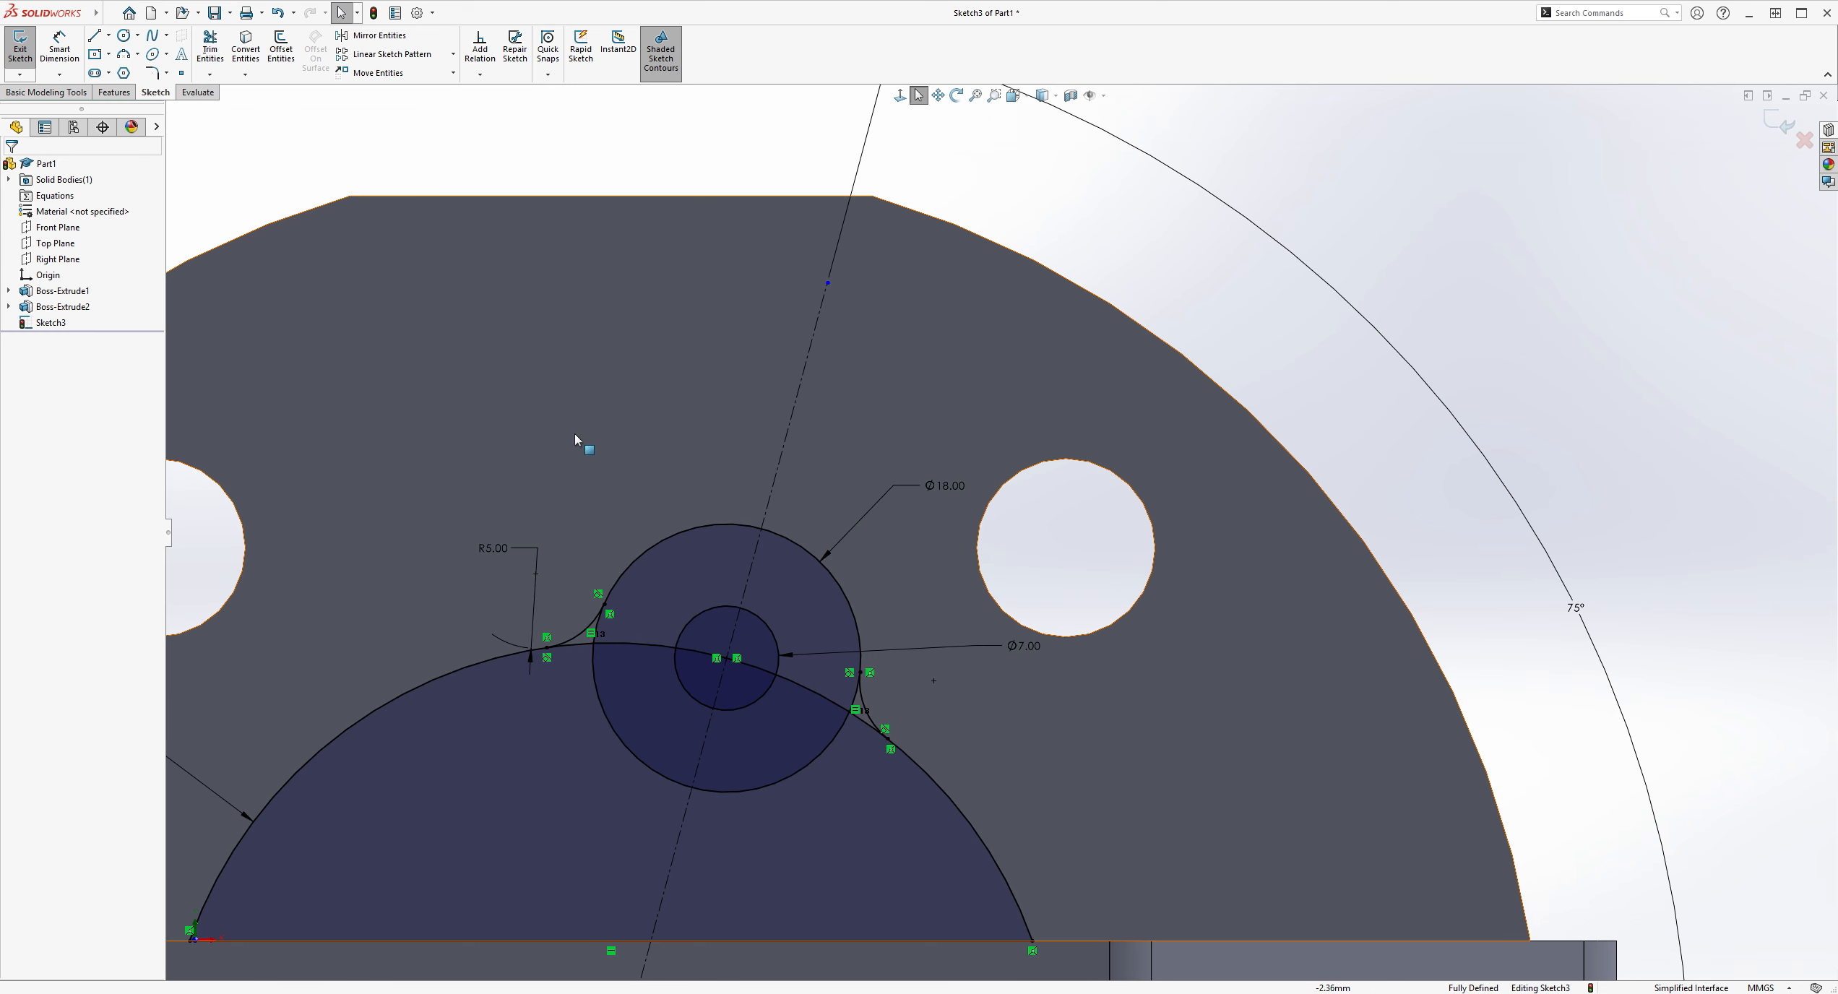
pyautogui.moveTo(500, 545)
pyautogui.mouseDown()
pyautogui.moveTo(473, 564)
pyautogui.moveTo(493, 559)
pyautogui.mouseUp()
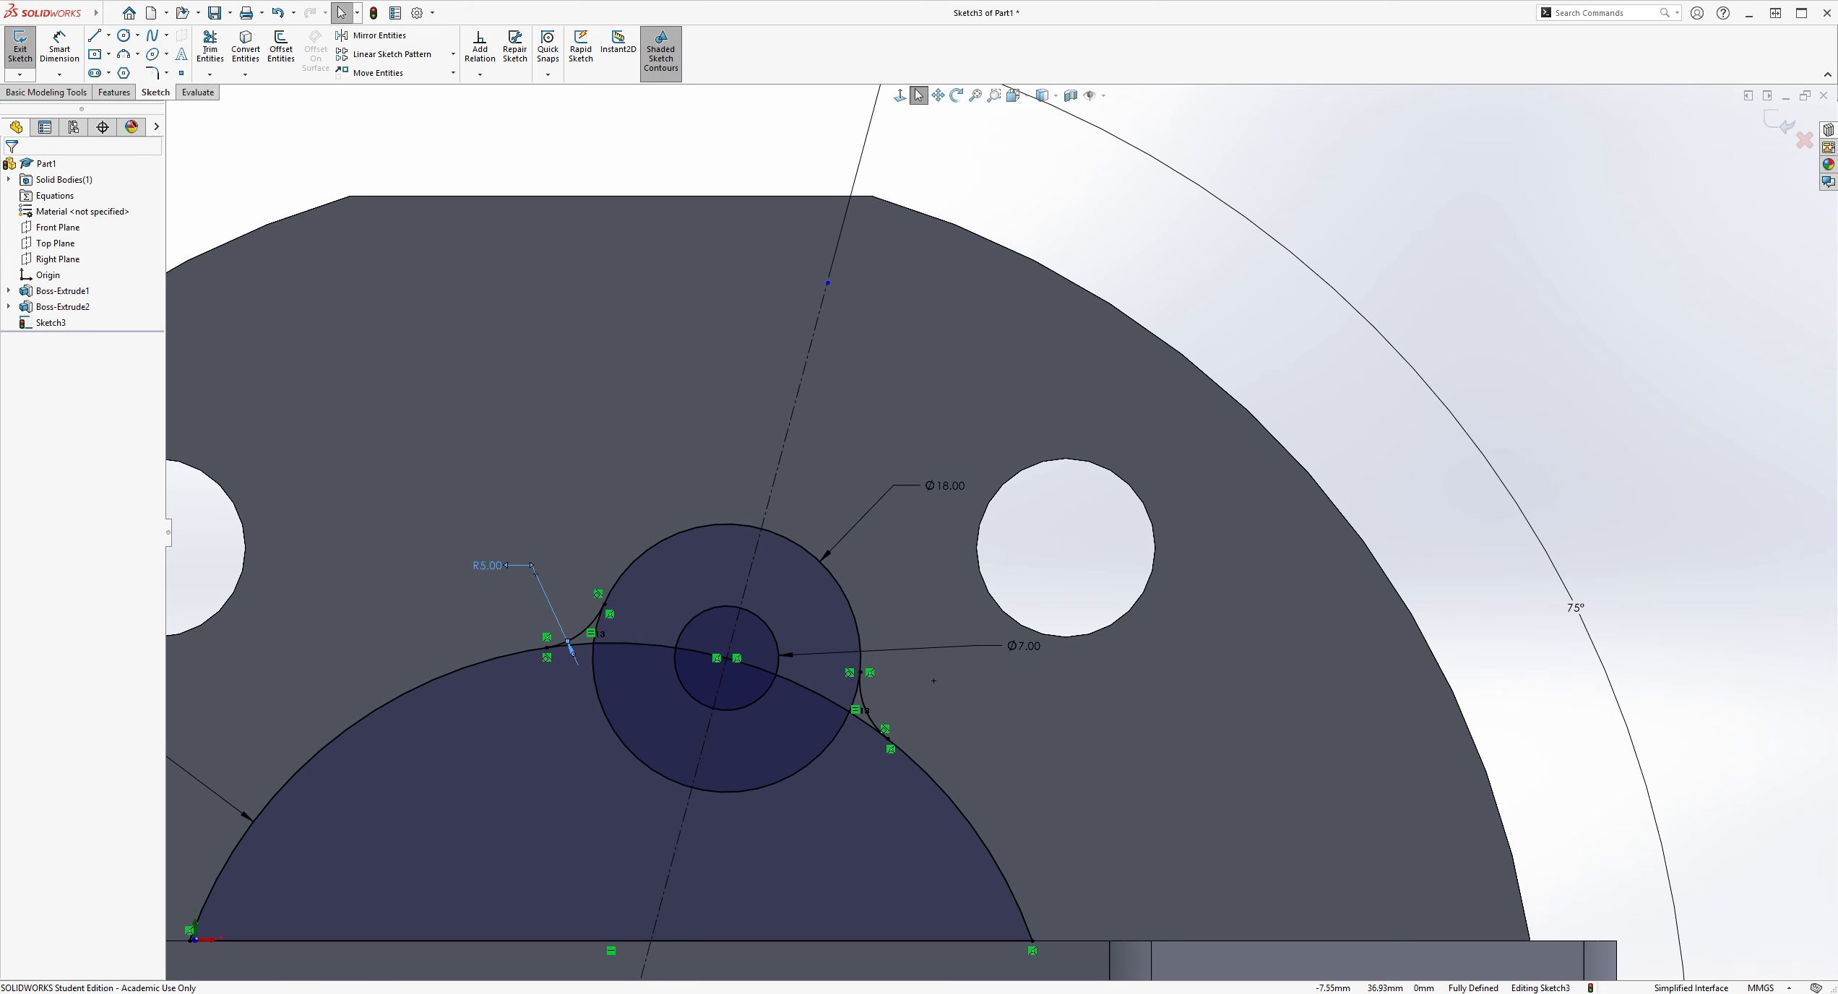
pyautogui.press('Escape')
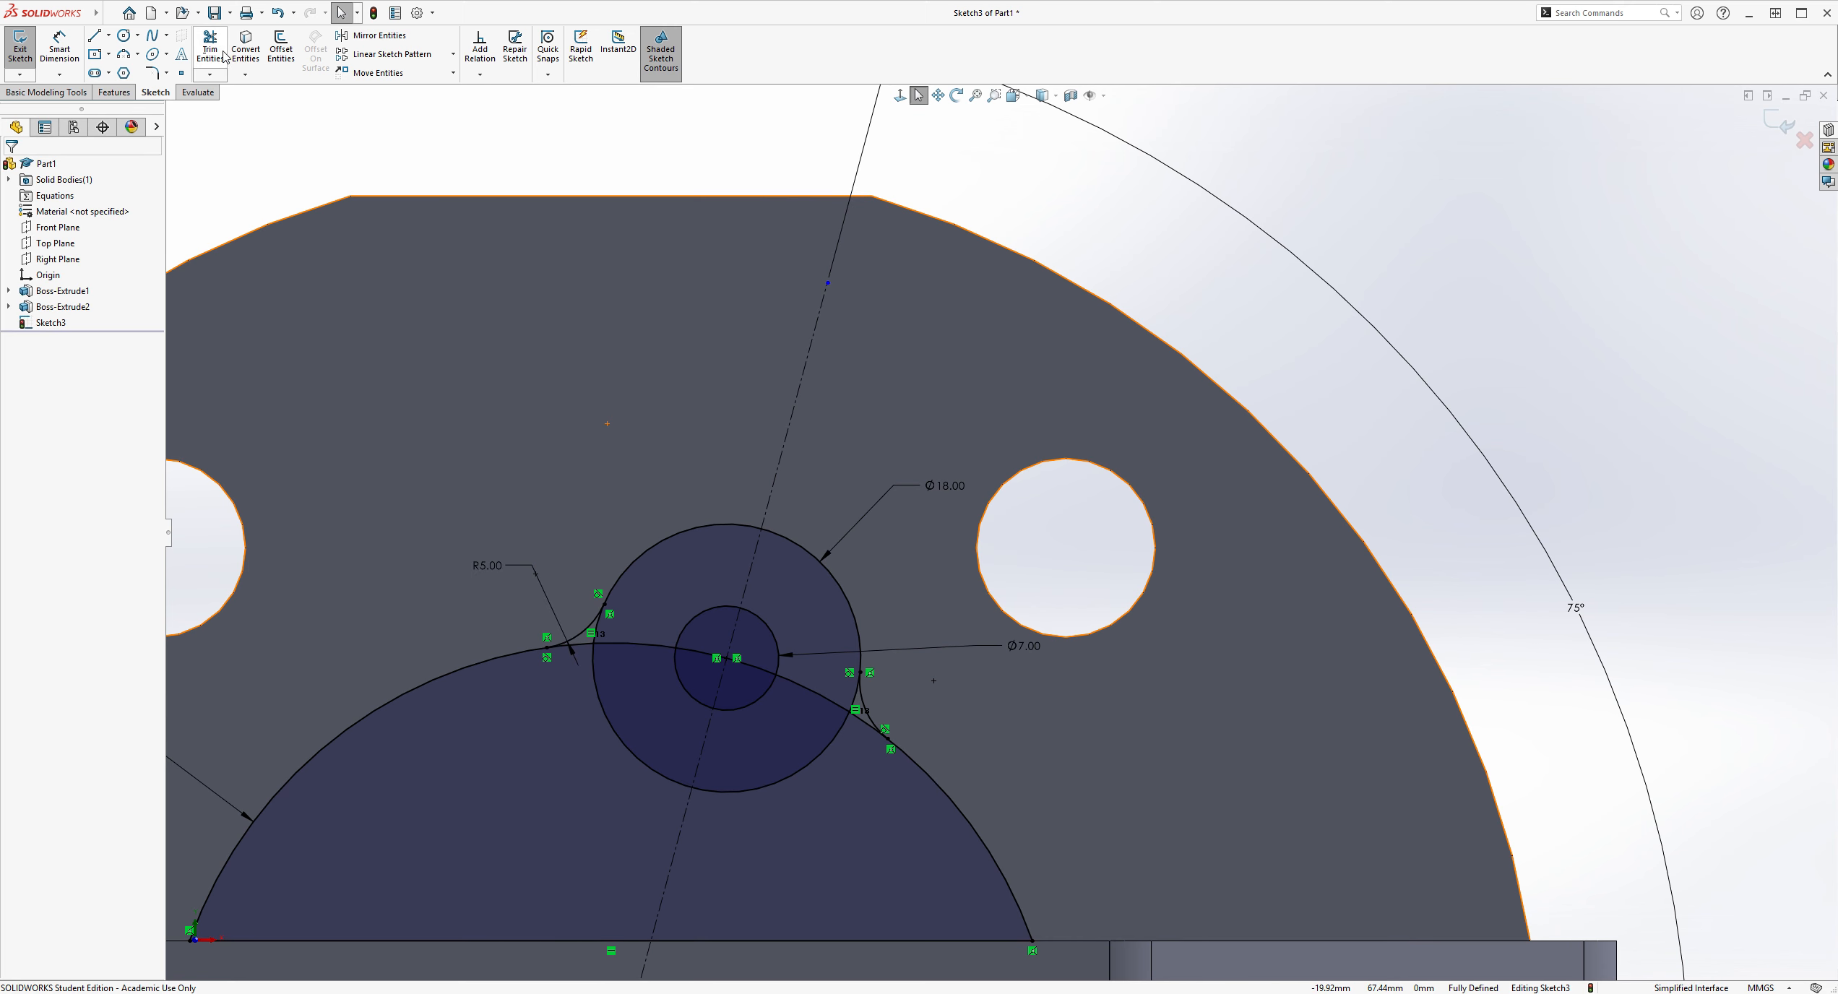
# Step: Trim away the lower part of the 18 mm circle that lies inside the R30 arc
pyautogui.click(210, 49)
pyautogui.scroll(-3, 699, 730)
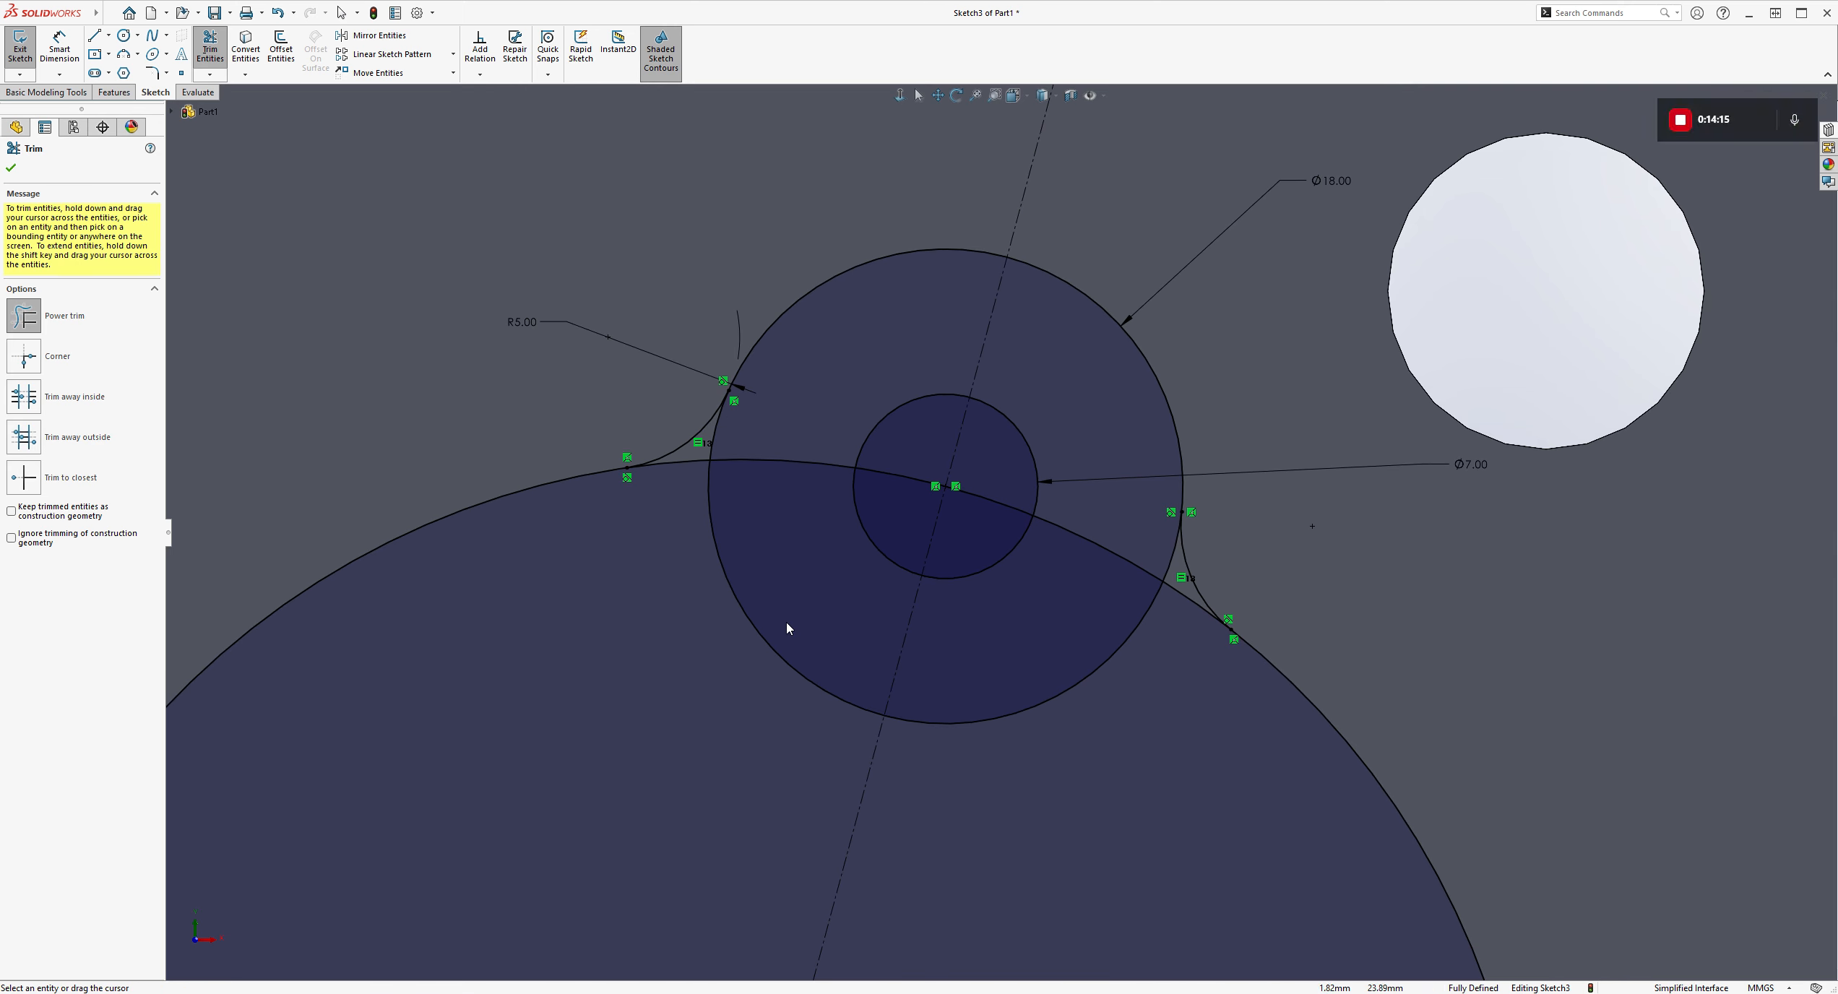
pyautogui.moveTo(787, 628); pyautogui.dragTo(745, 665)
pyautogui.moveTo(1015, 665); pyautogui.dragTo(1108, 648)
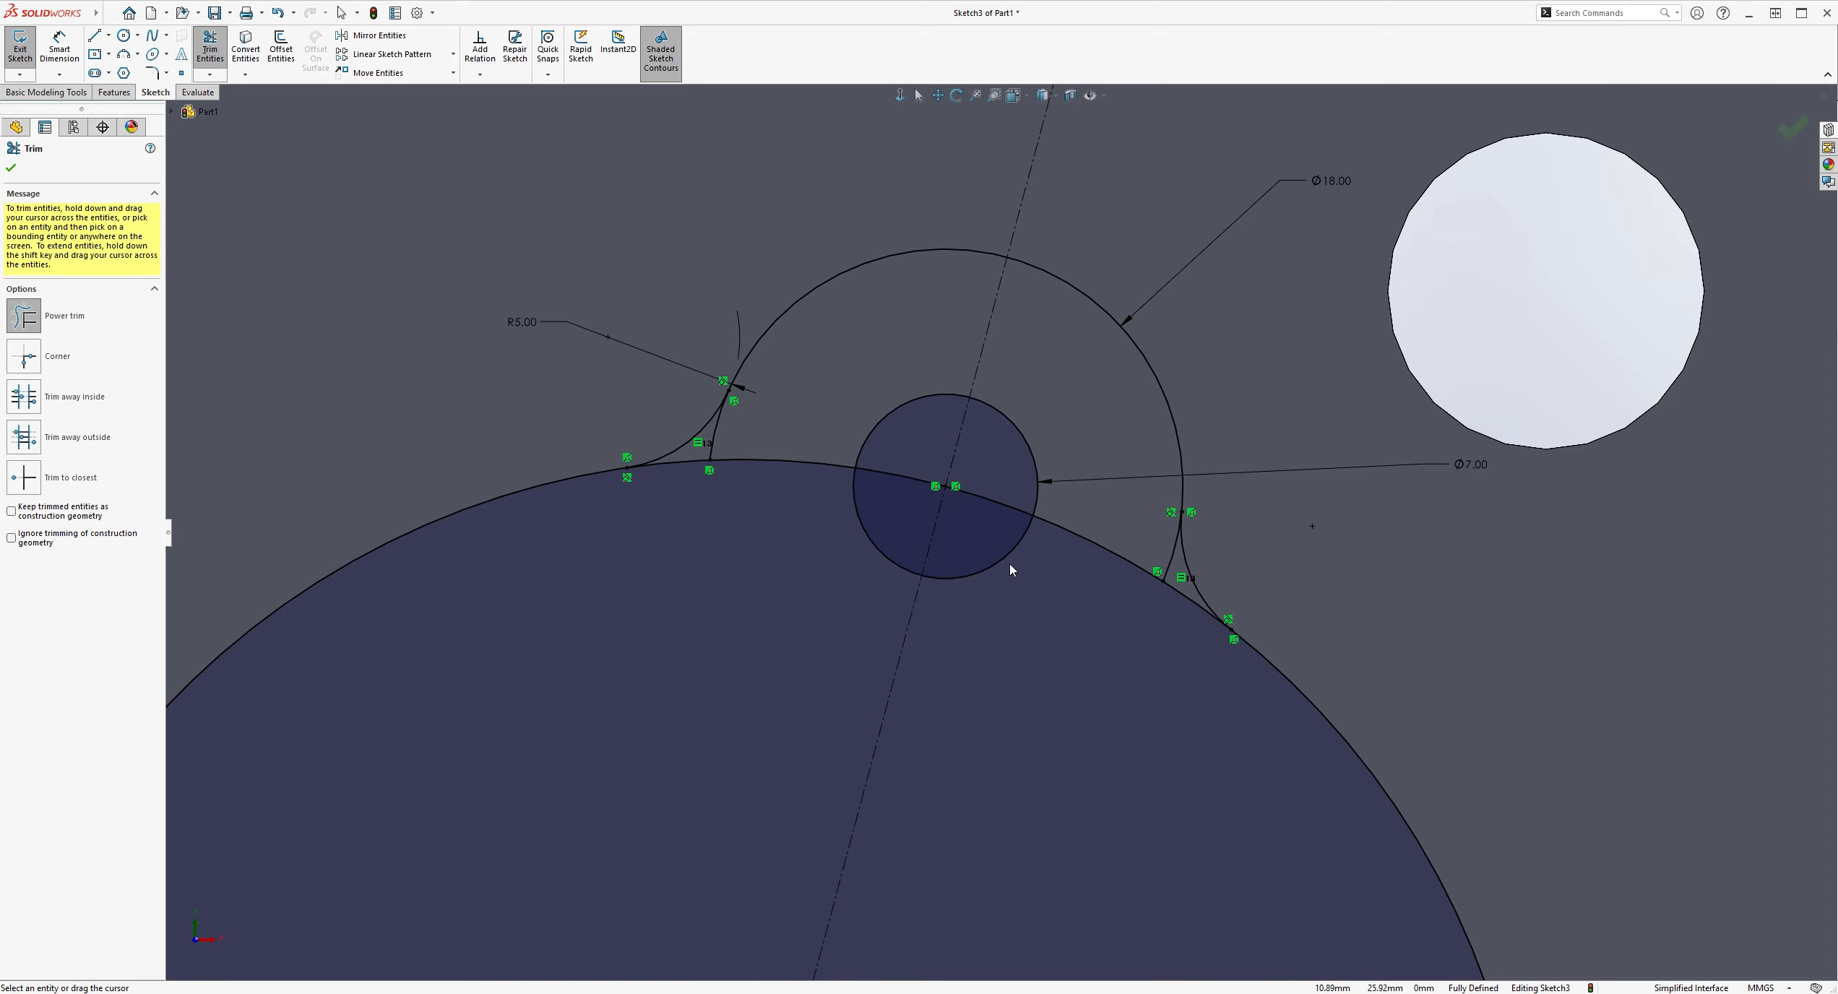
# Step: Trim away the R30 arc segments running through the lug, including those inside the 7 mm circle
pyautogui.moveTo(814, 456); pyautogui.dragTo(810, 471)
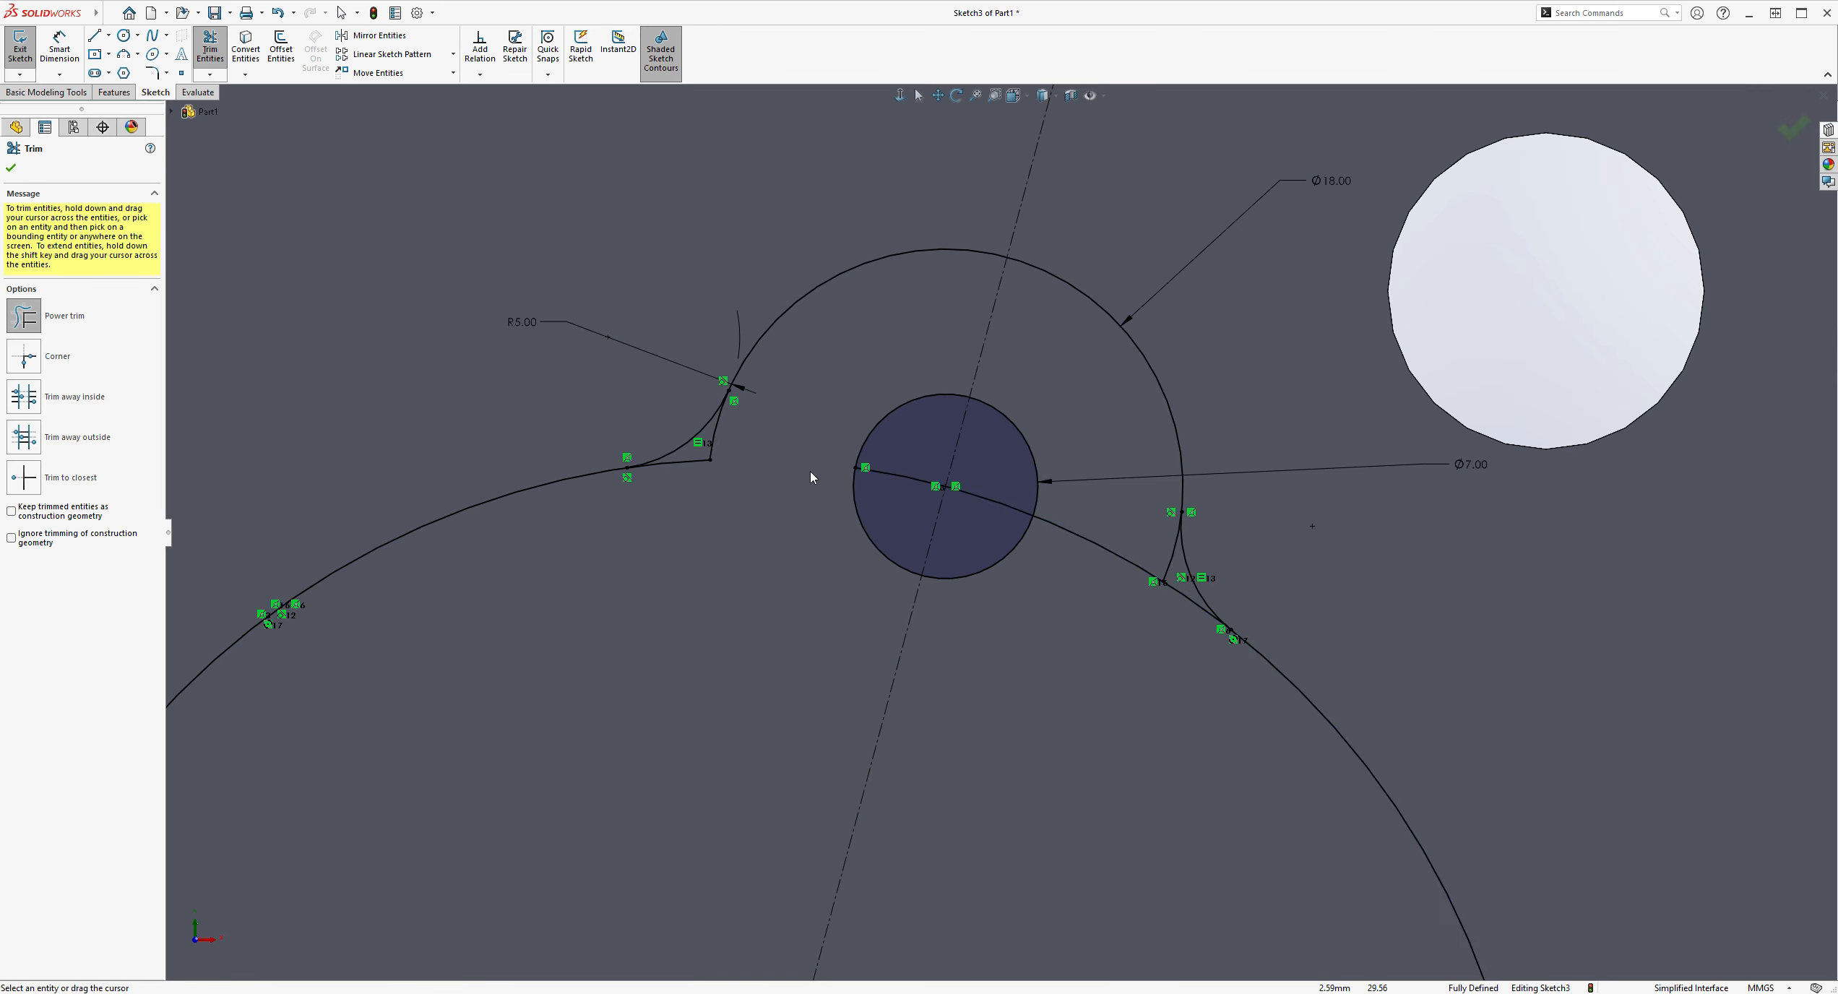
pyautogui.moveTo(1070, 522); pyautogui.dragTo(1087, 539)
pyautogui.scroll(-3, 1111, 505)
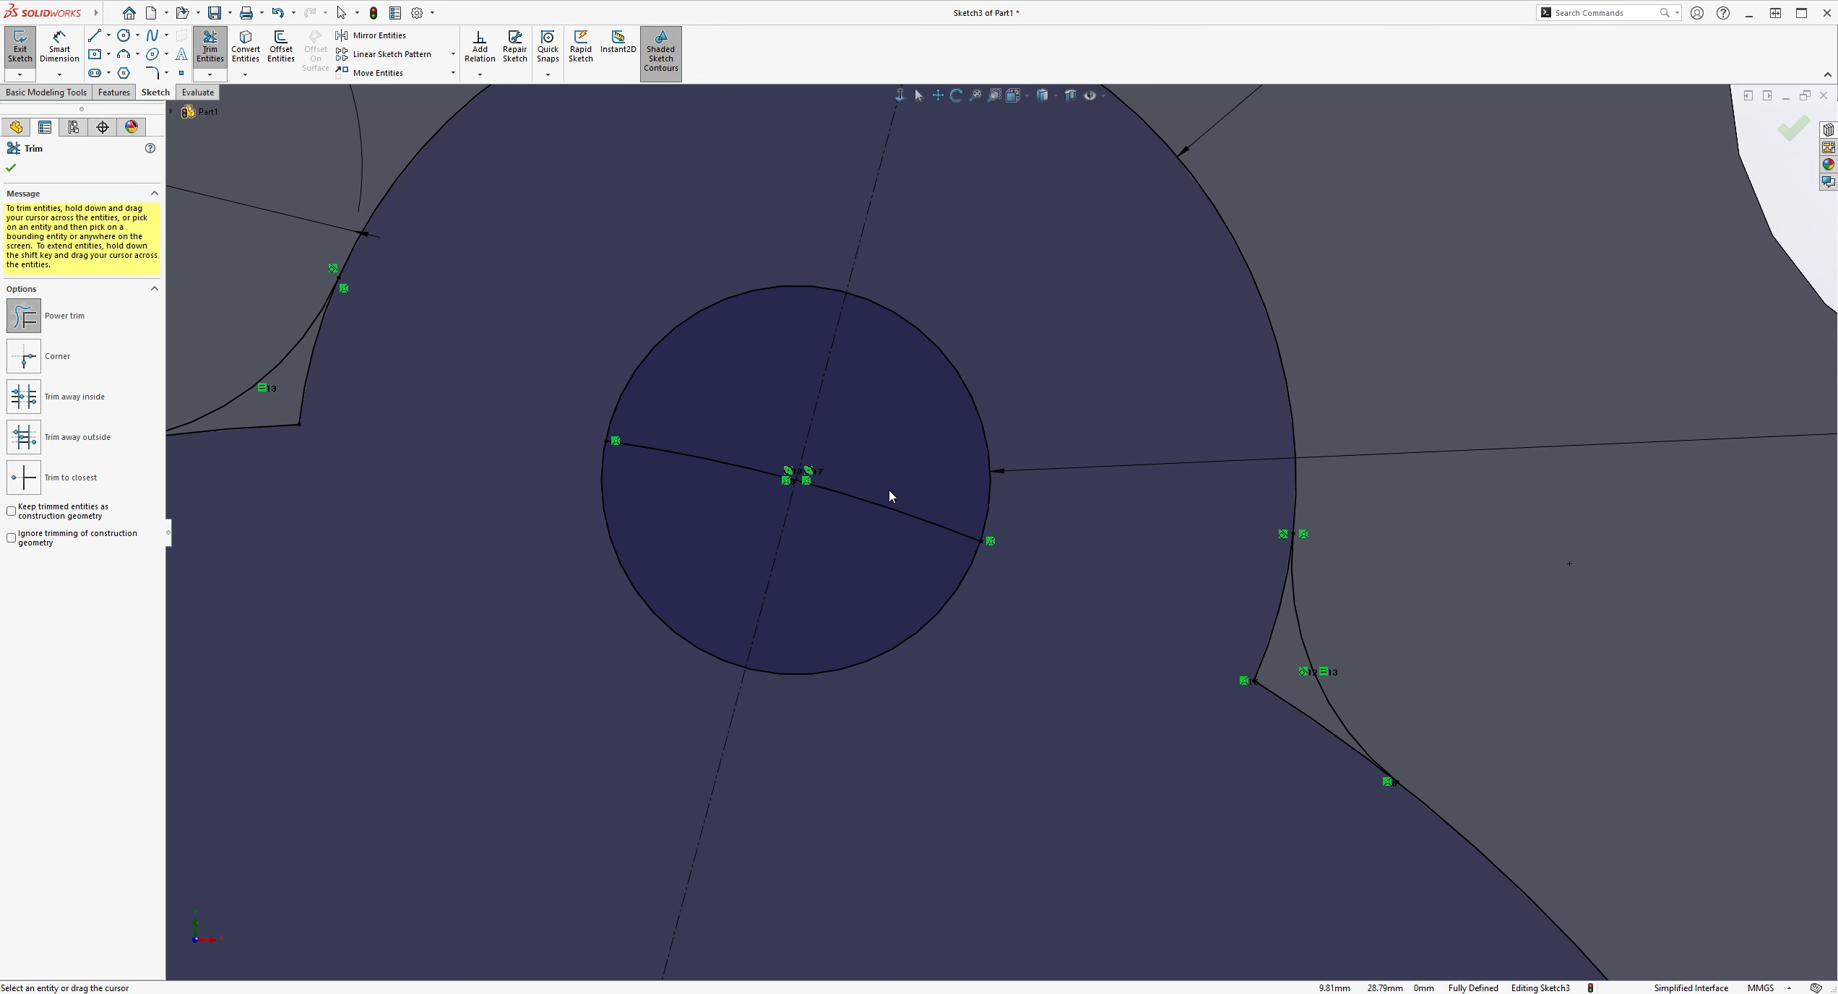
pyautogui.moveTo(720, 455); pyautogui.dragTo(712, 475)
pyautogui.moveTo(905, 488); pyautogui.dragTo(937, 534)
pyautogui.scroll(10, 1060, 599)
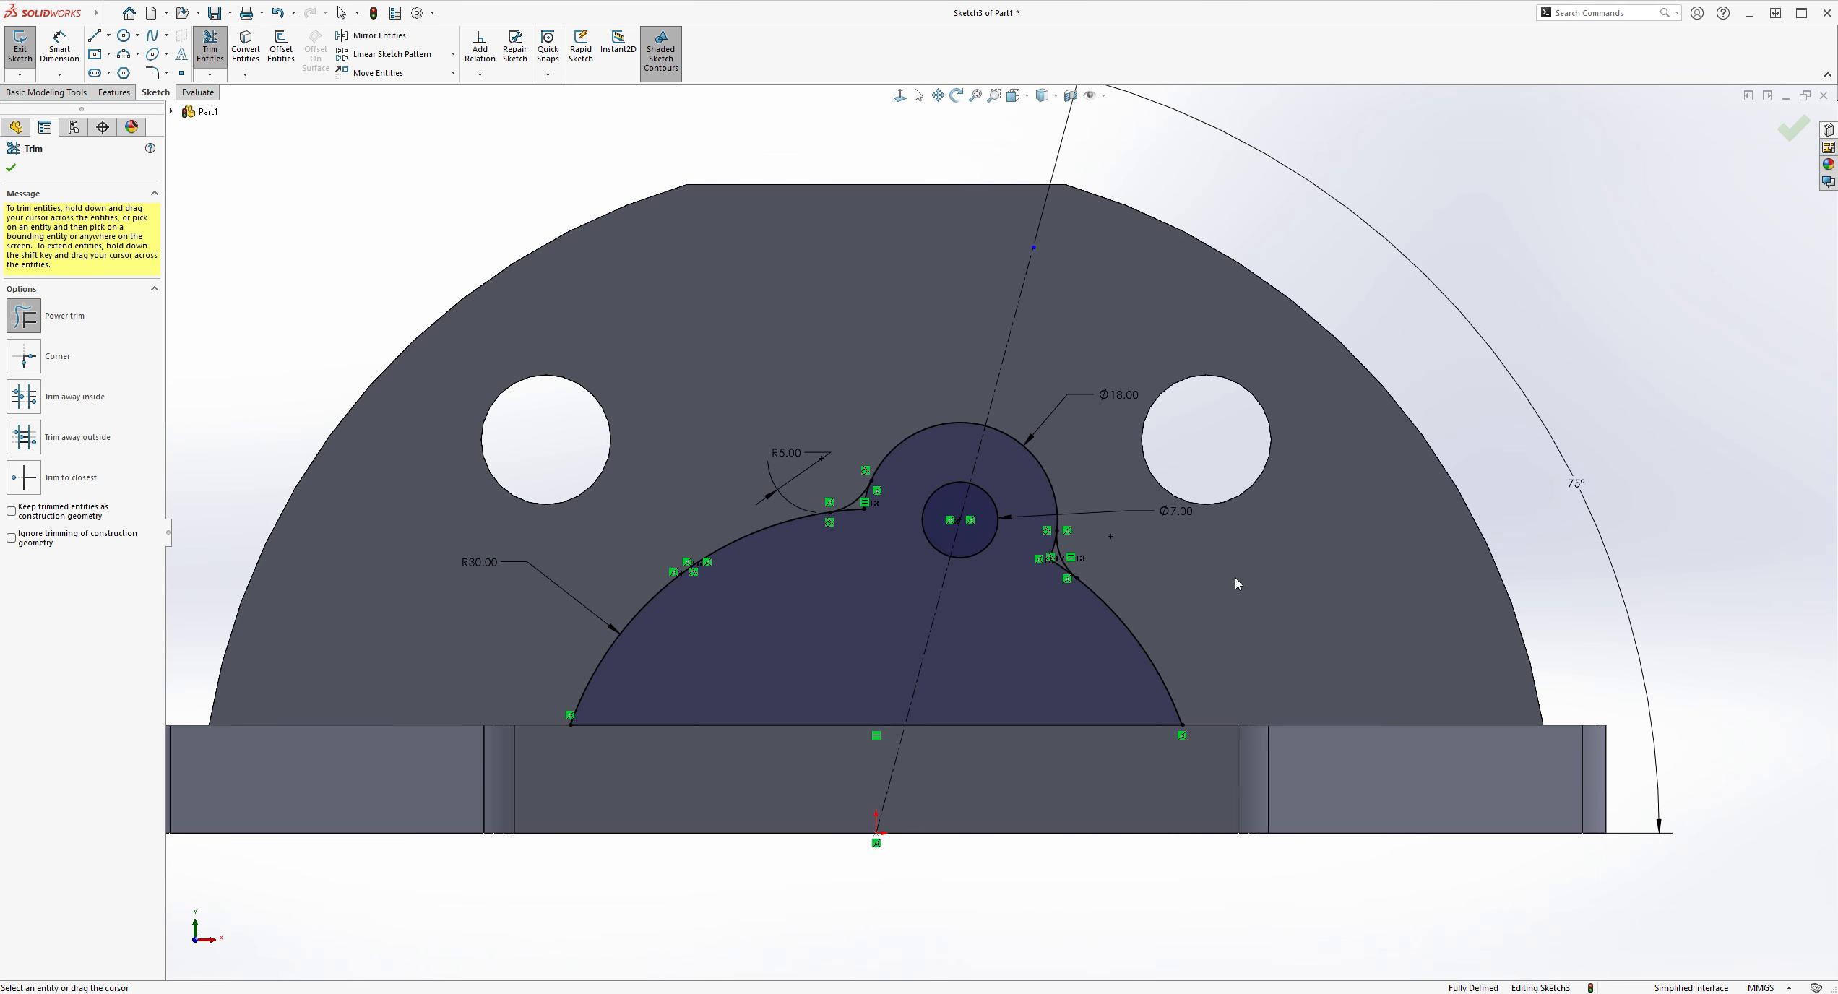
# Step: Trim the leftover R30 arc and 18 mm circle ends beside the left connecting arc
pyautogui.scroll(-5, 1235, 577)
pyautogui.scroll(3, 1233, 577)
pyautogui.scroll(-8, 728, 462)
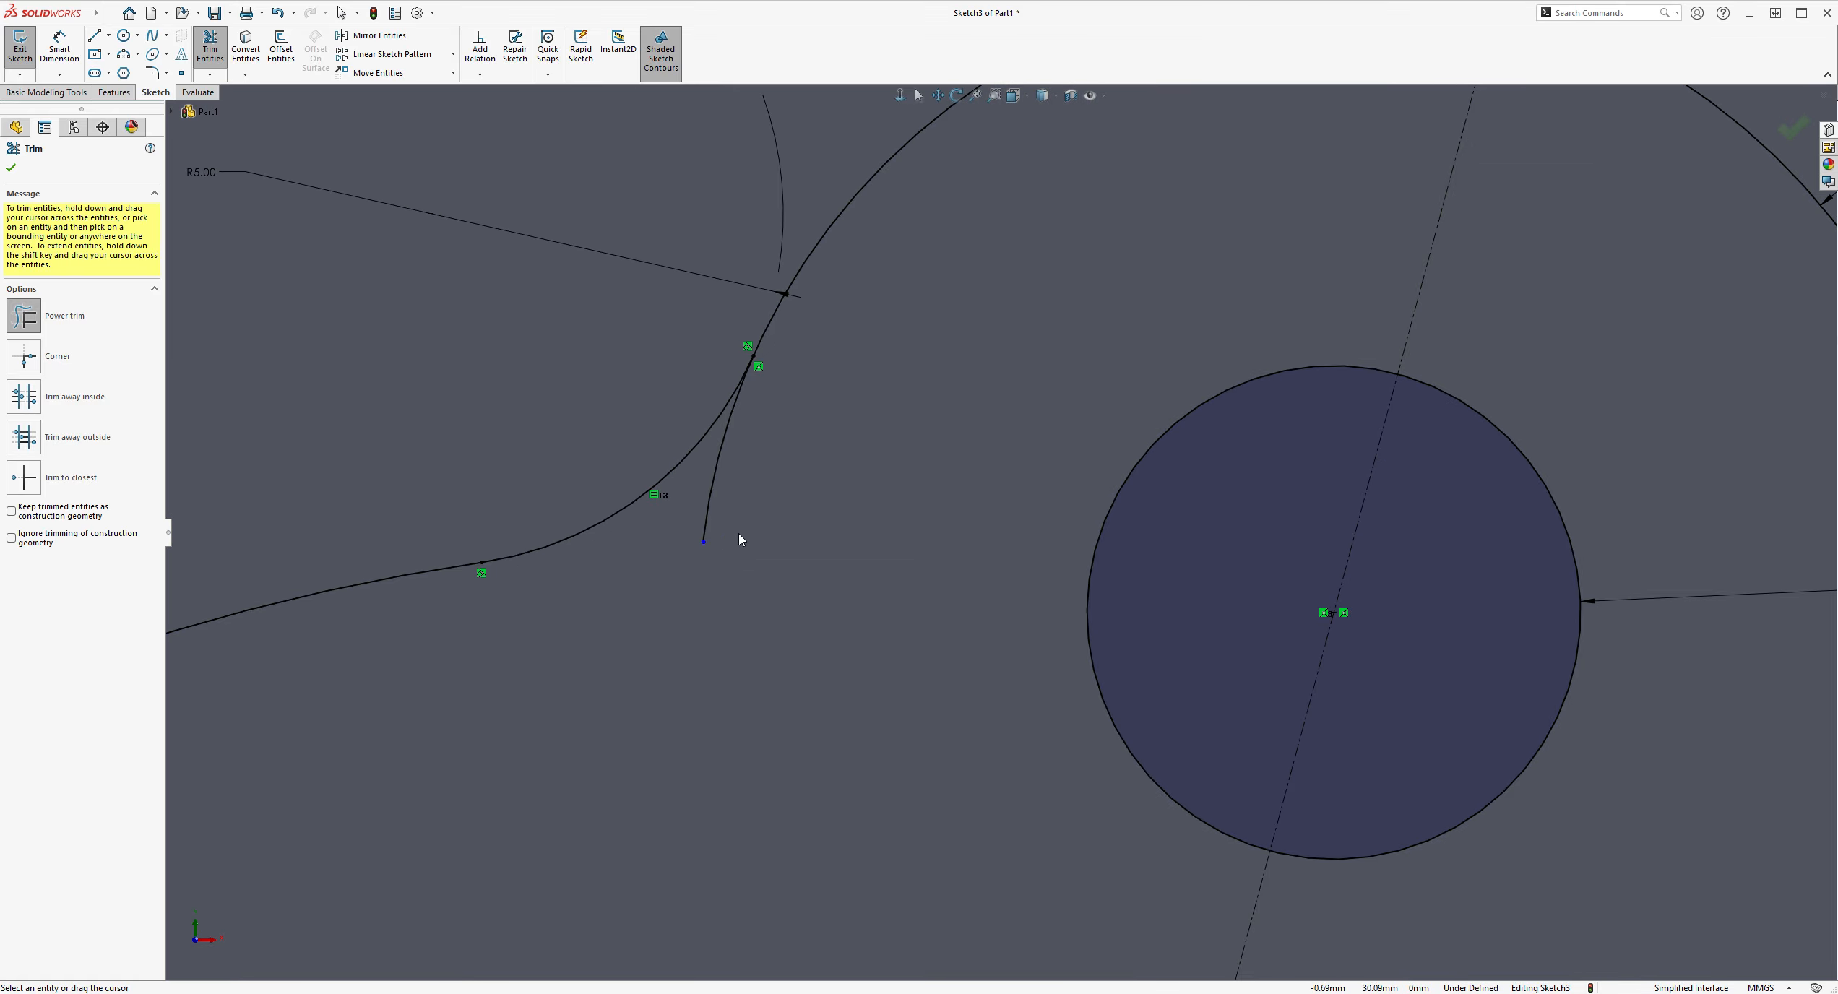
pyautogui.moveTo(705, 528); pyautogui.dragTo(690, 529)
pyautogui.scroll(7, 936, 612)
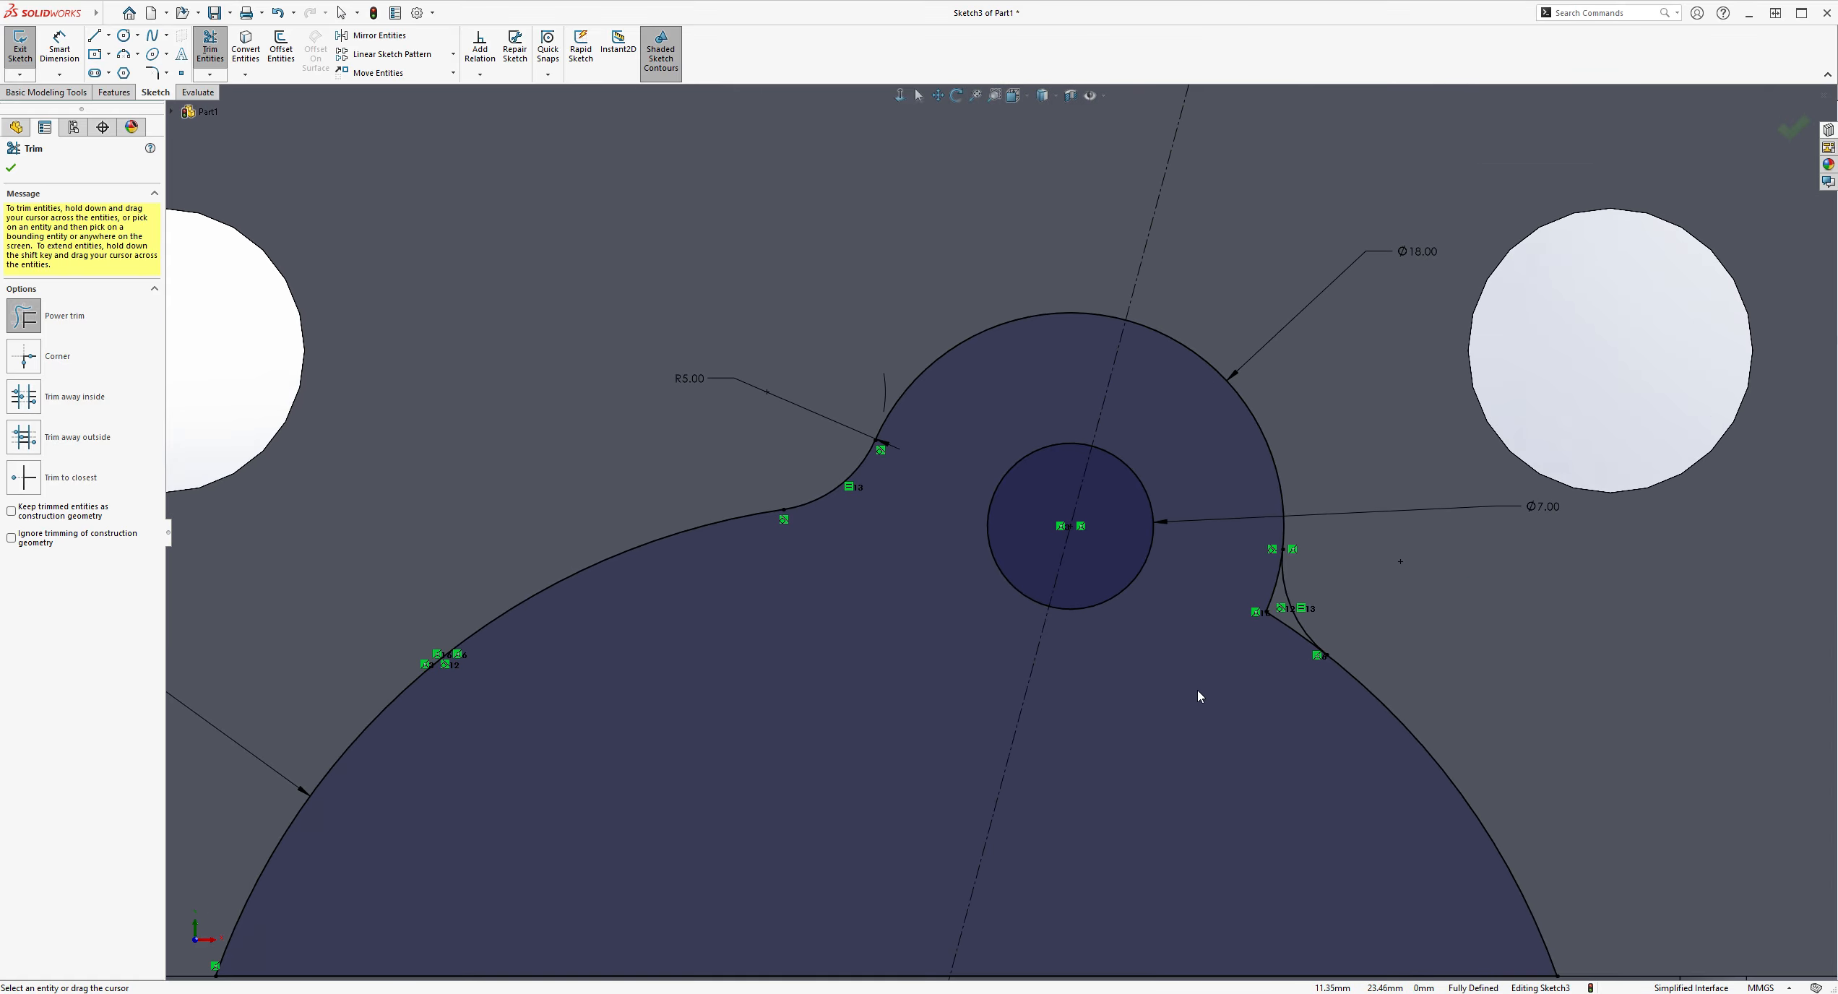
# Step: Try to trim the leftover end of the 18 mm circle beside the right connecting arc and undo the change
pyautogui.scroll(2, 1281, 693)
pyautogui.scroll(-8, 1106, 547)
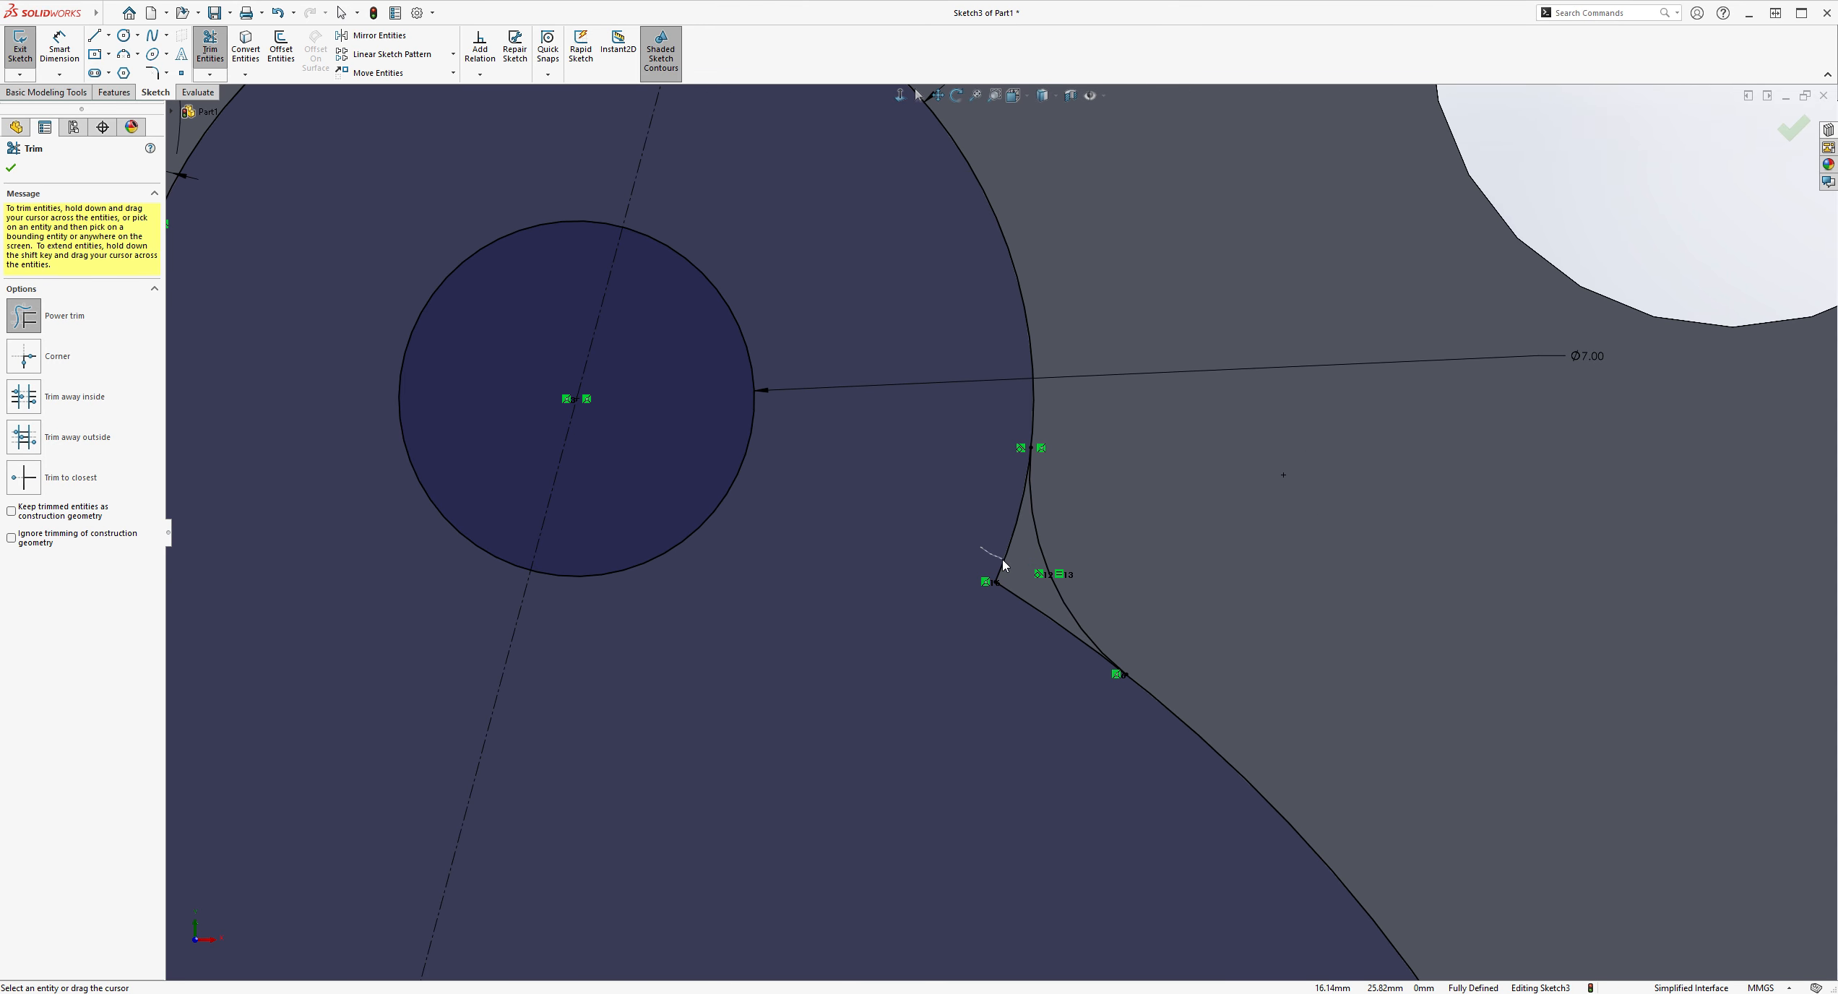
pyautogui.click(1005, 563)
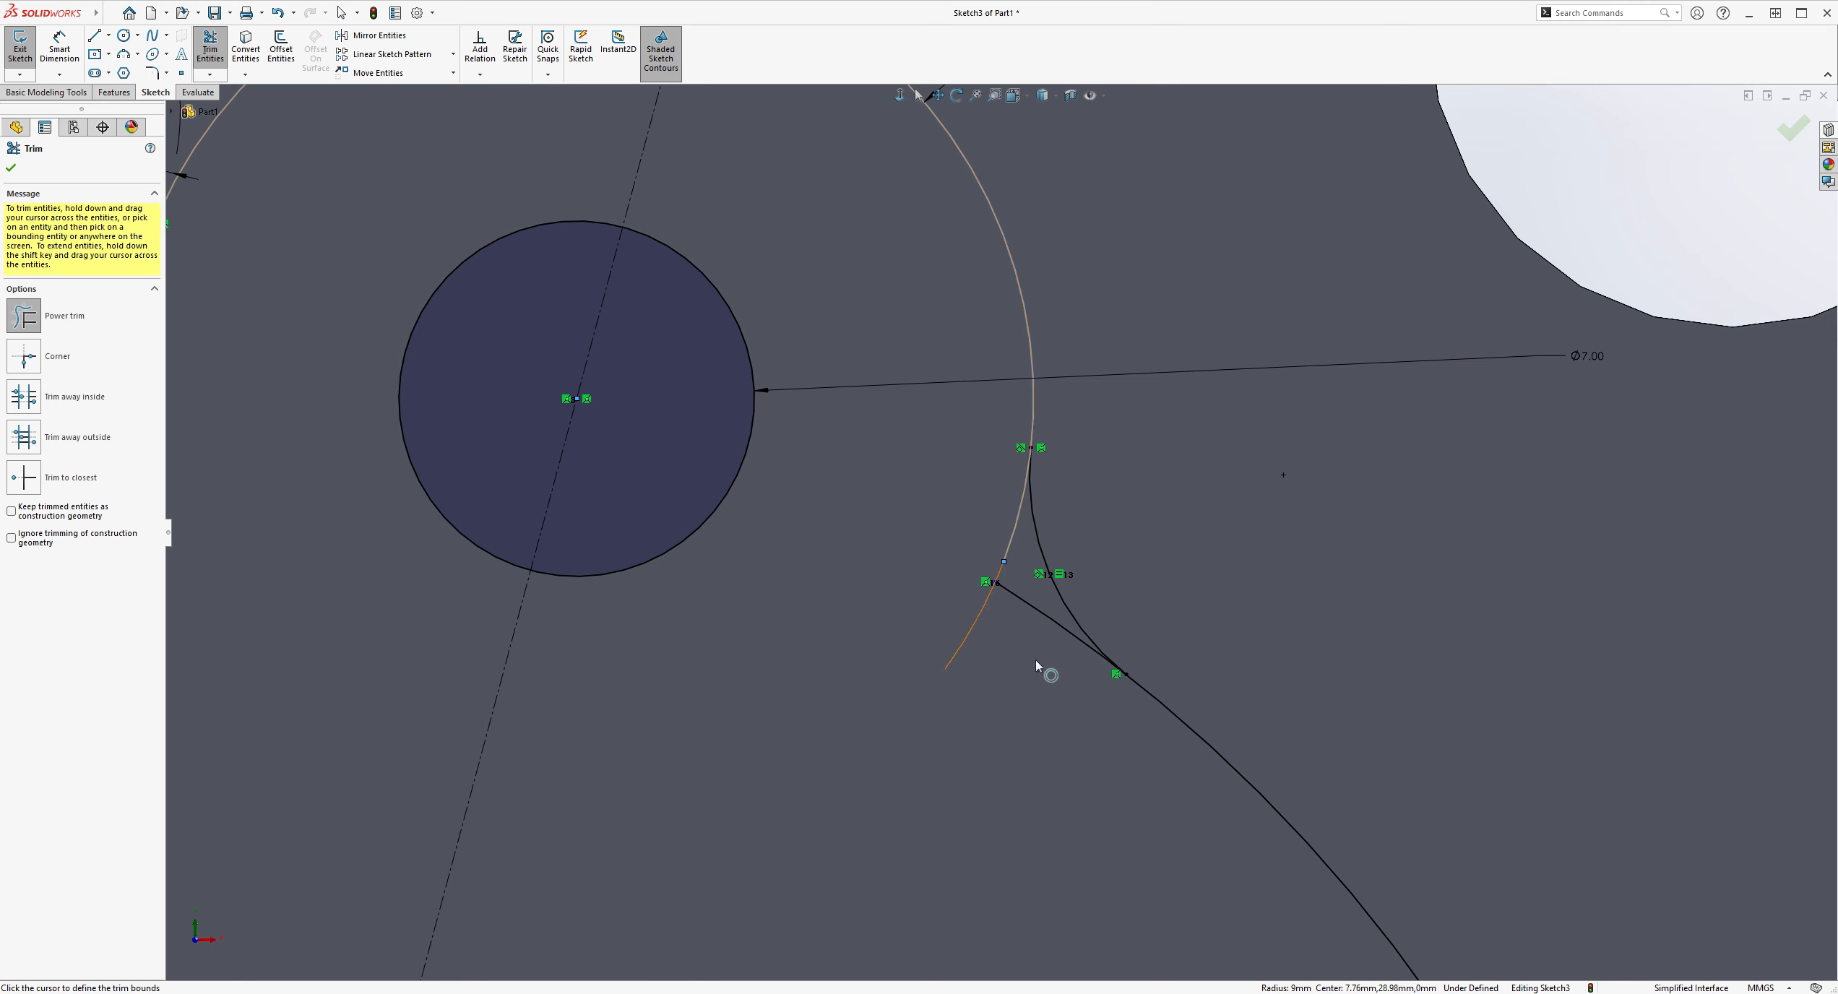
pyautogui.click(883, 616)
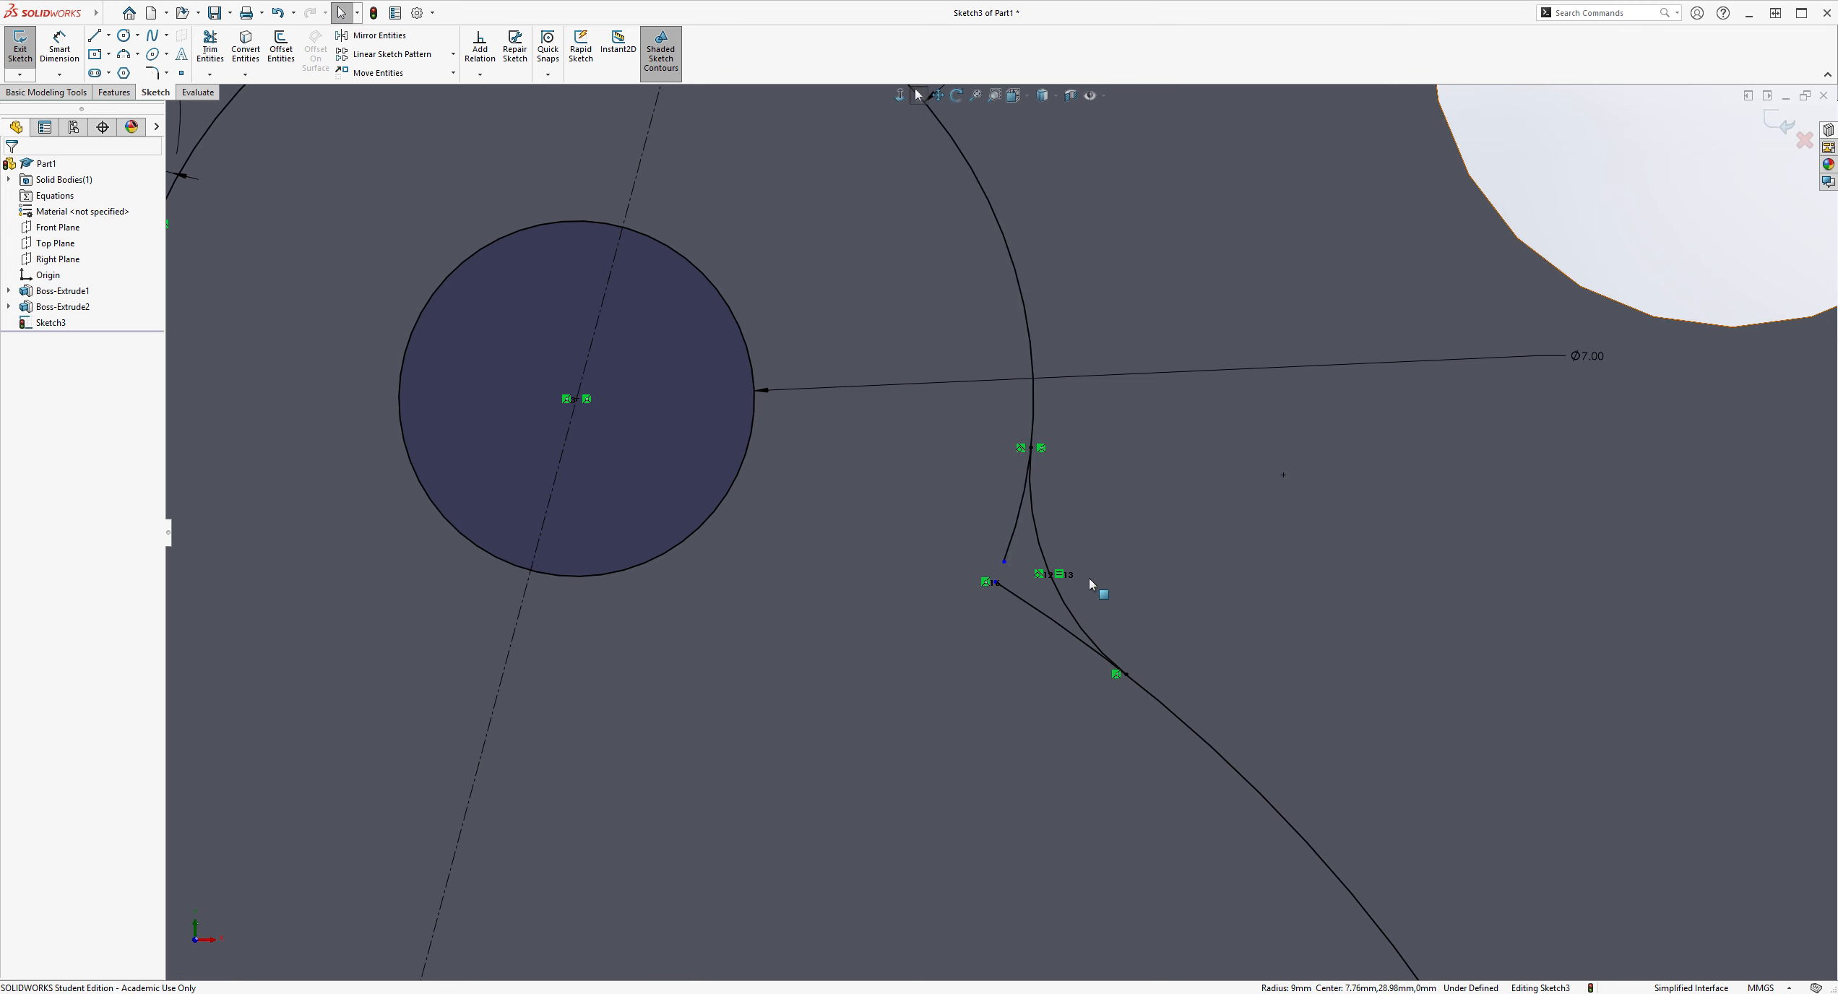
pyautogui.scroll(5, 1210, 555)
pyautogui.scroll(-2, 1190, 544)
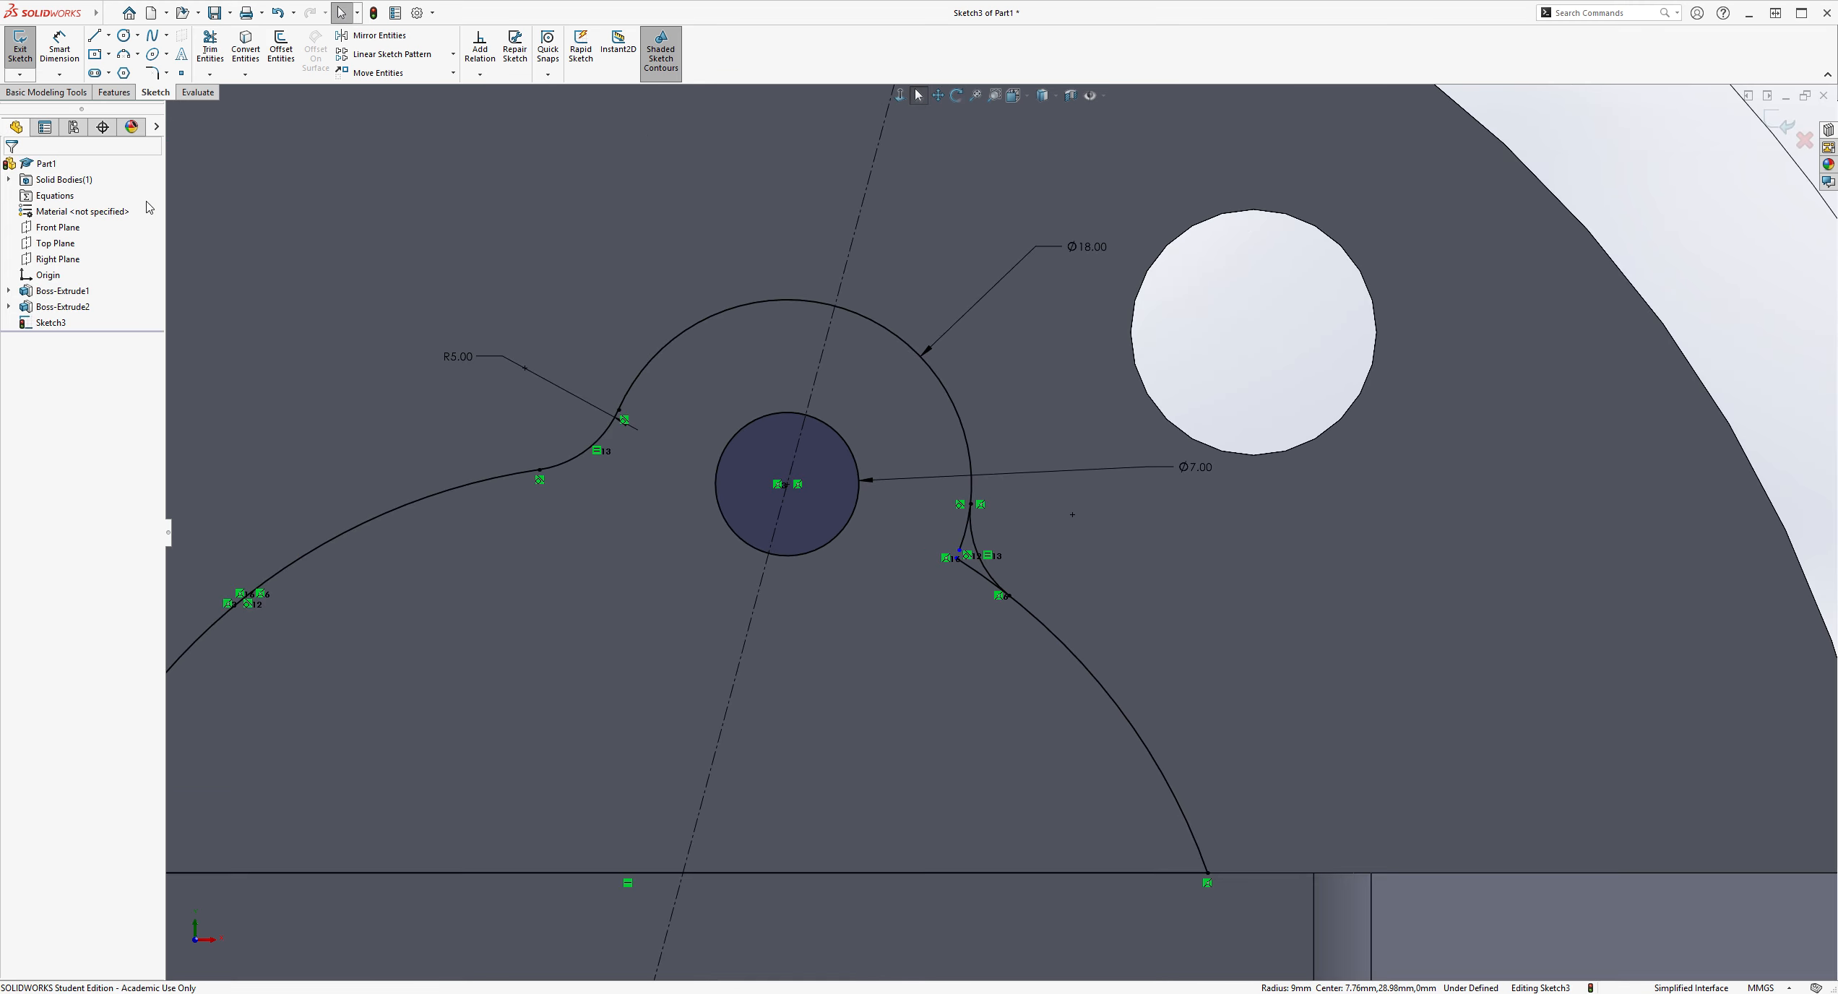
pyautogui.click(210, 50)
pyautogui.press('Escape')
pyautogui.hotkey('ctrl', 'z')
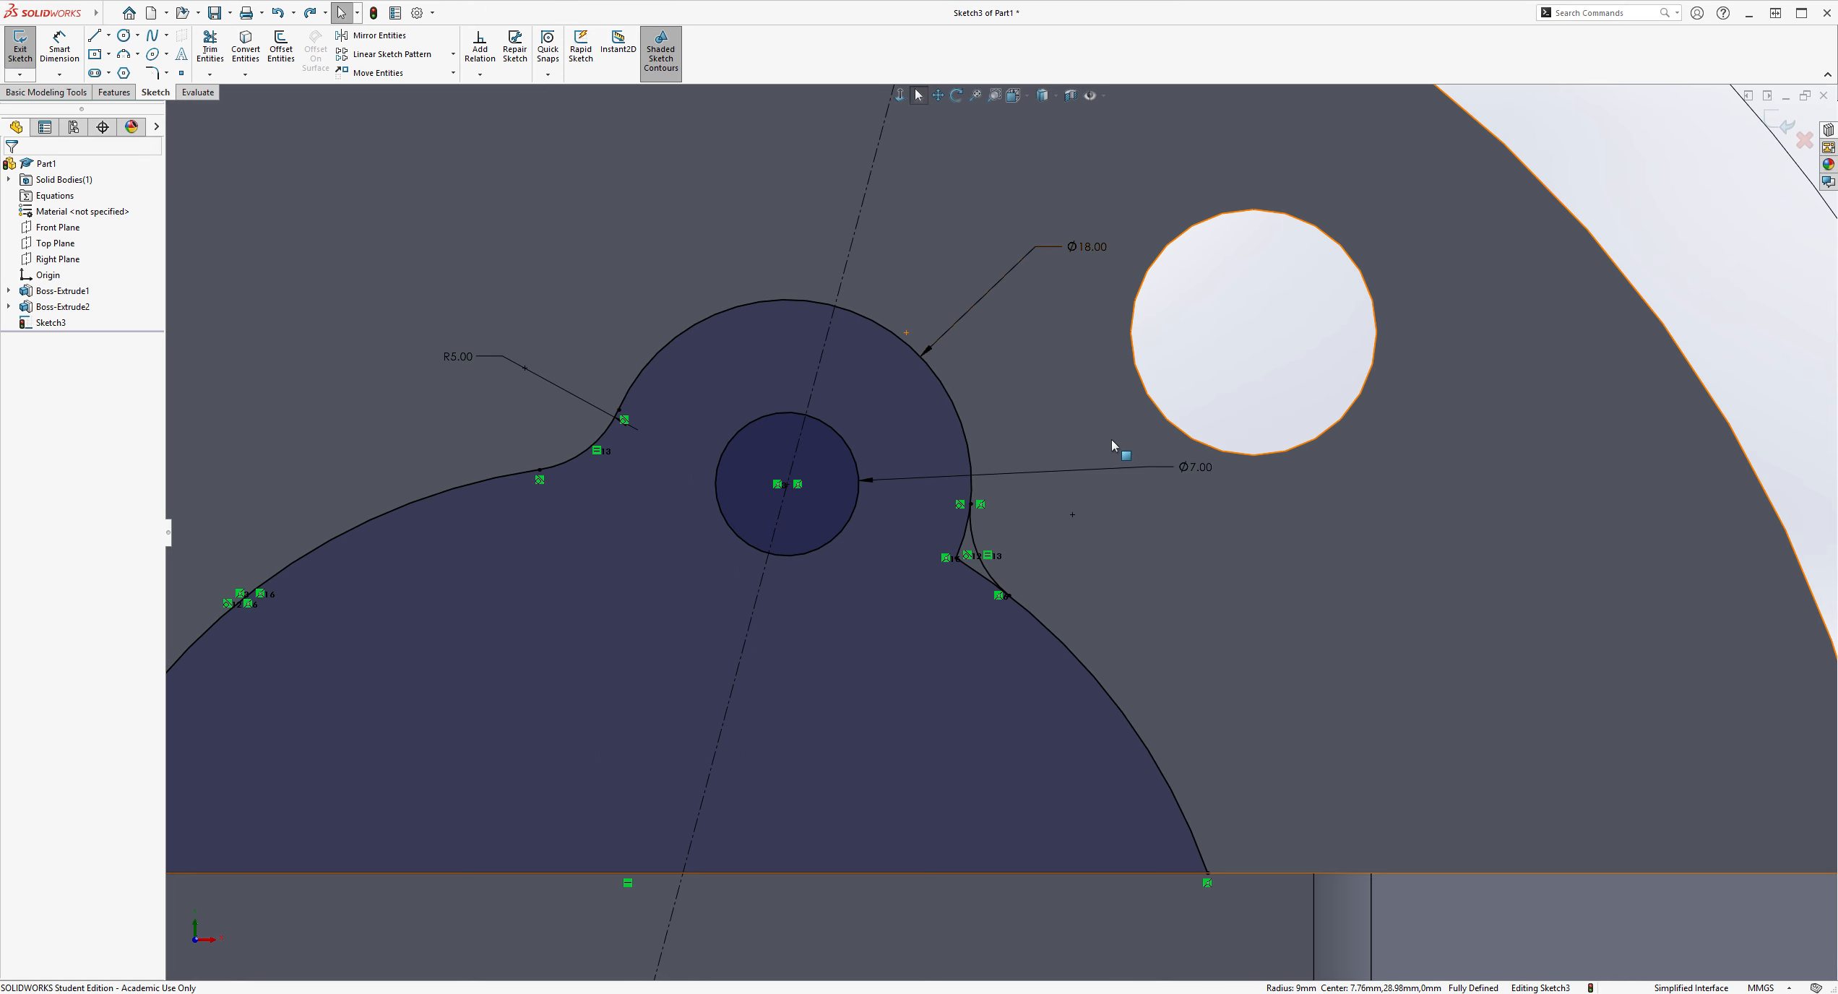
# Step: Trim the leftover 18 mm circle and R30 arc ends beside the right connecting arc and finish trimming
pyautogui.click(209, 50)
pyautogui.scroll(-3, 950, 668)
pyautogui.scroll(-3, 948, 592)
pyautogui.moveTo(992, 328); pyautogui.dragTo(1019, 405)
pyautogui.scroll(10, 1090, 554)
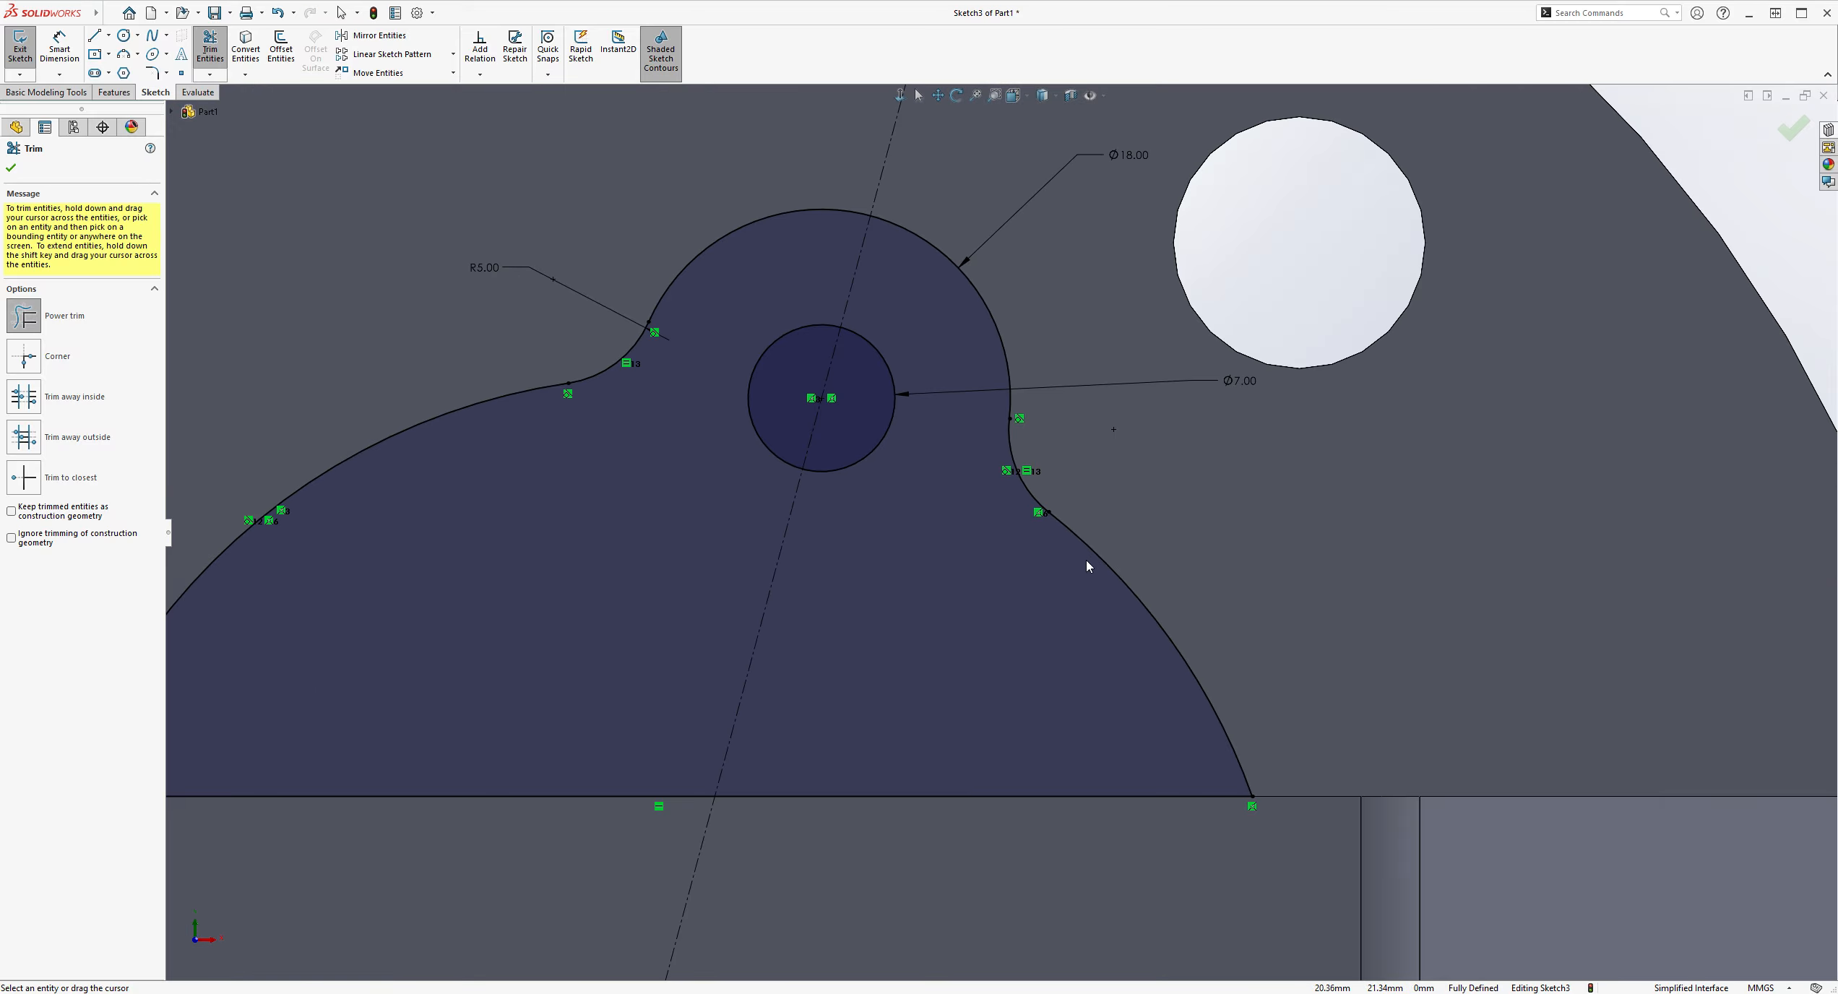
pyautogui.scroll(3, 1156, 592)
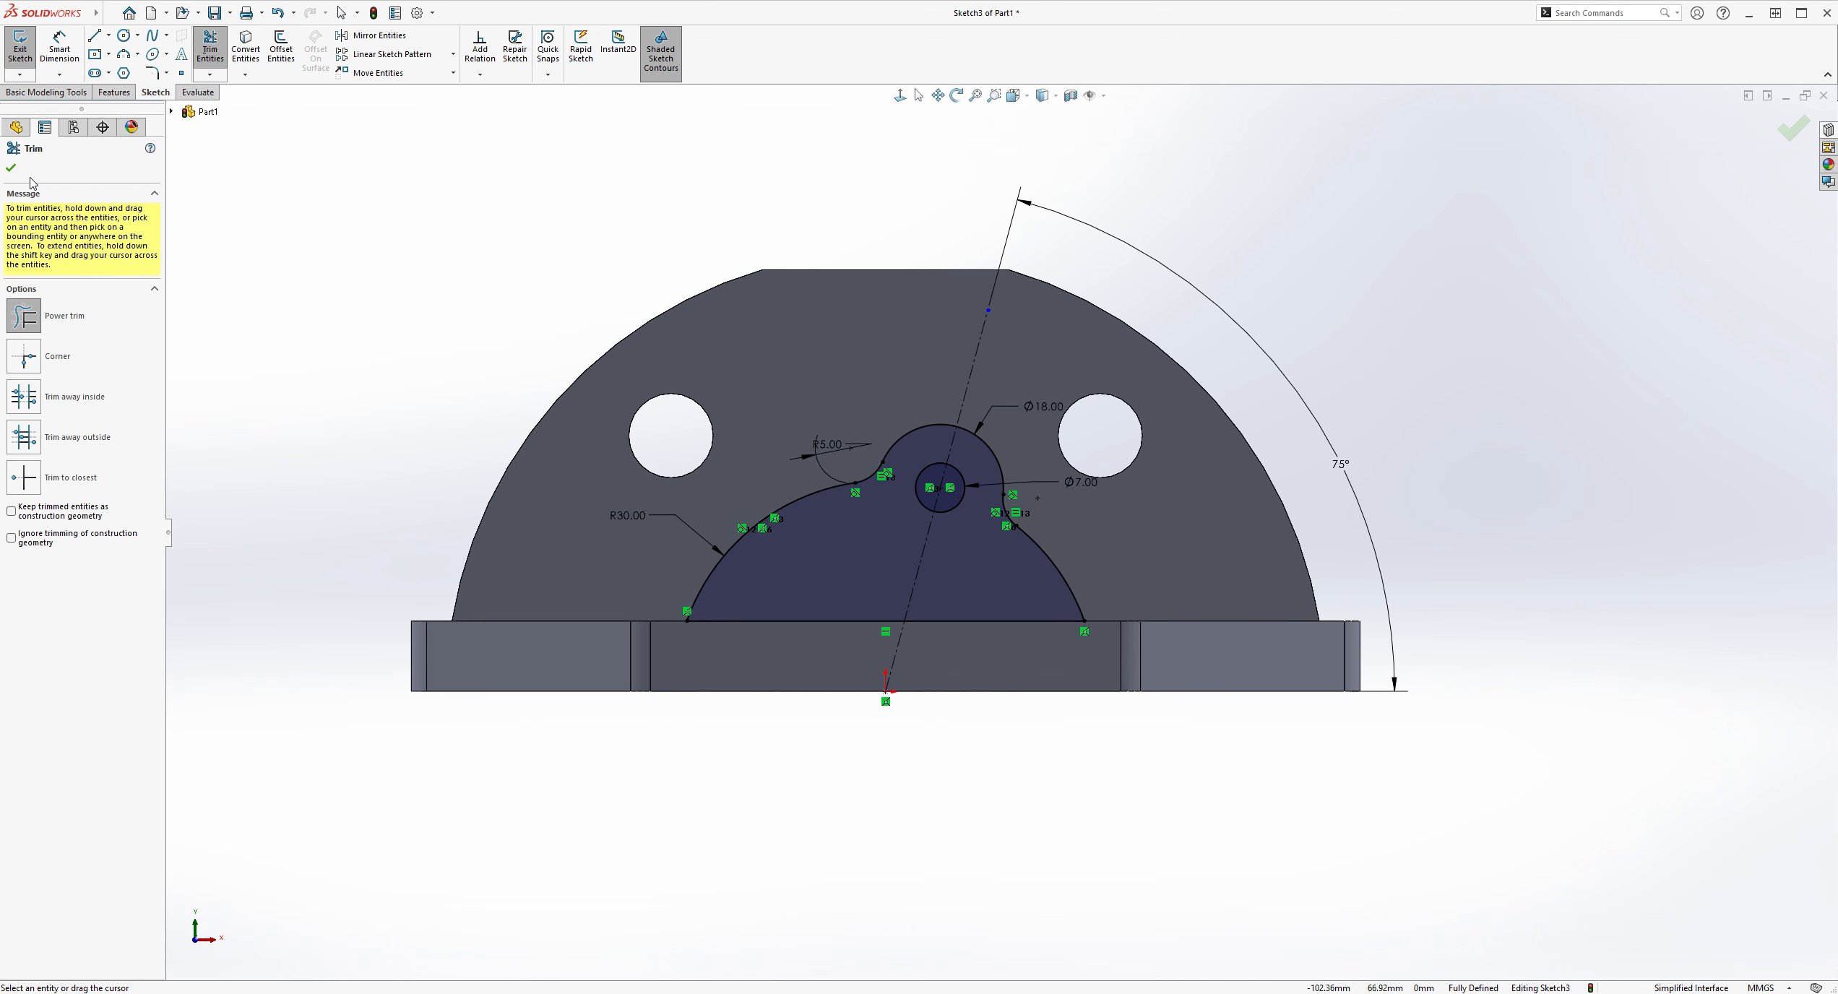
pyautogui.click(11, 168)
# Step: Extrude the lug profile as a boss in the reversed direction with the Up To Next end condition
pyautogui.moveTo(1475, 471); pyautogui.dragTo(1440, 528, button='middle')
pyautogui.scroll(-3, 1185, 527)
pyautogui.scroll(1, 1108, 528)
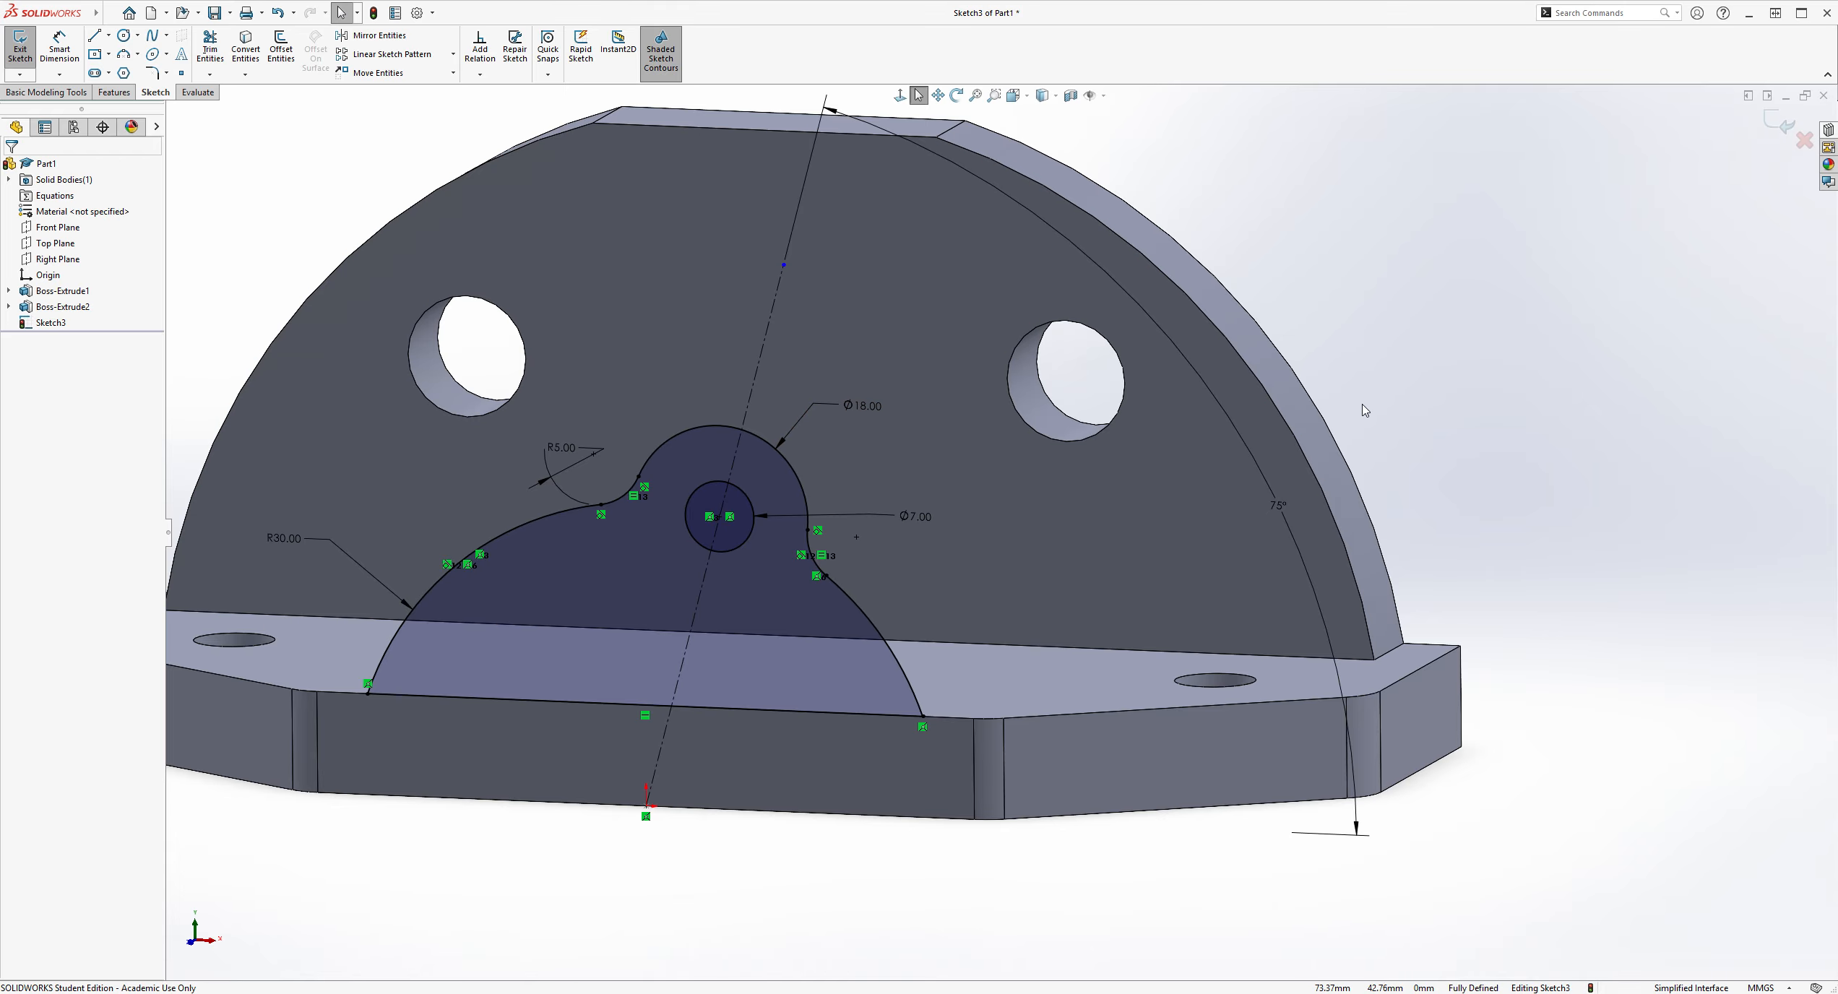
pyautogui.scroll(1, 1358, 406)
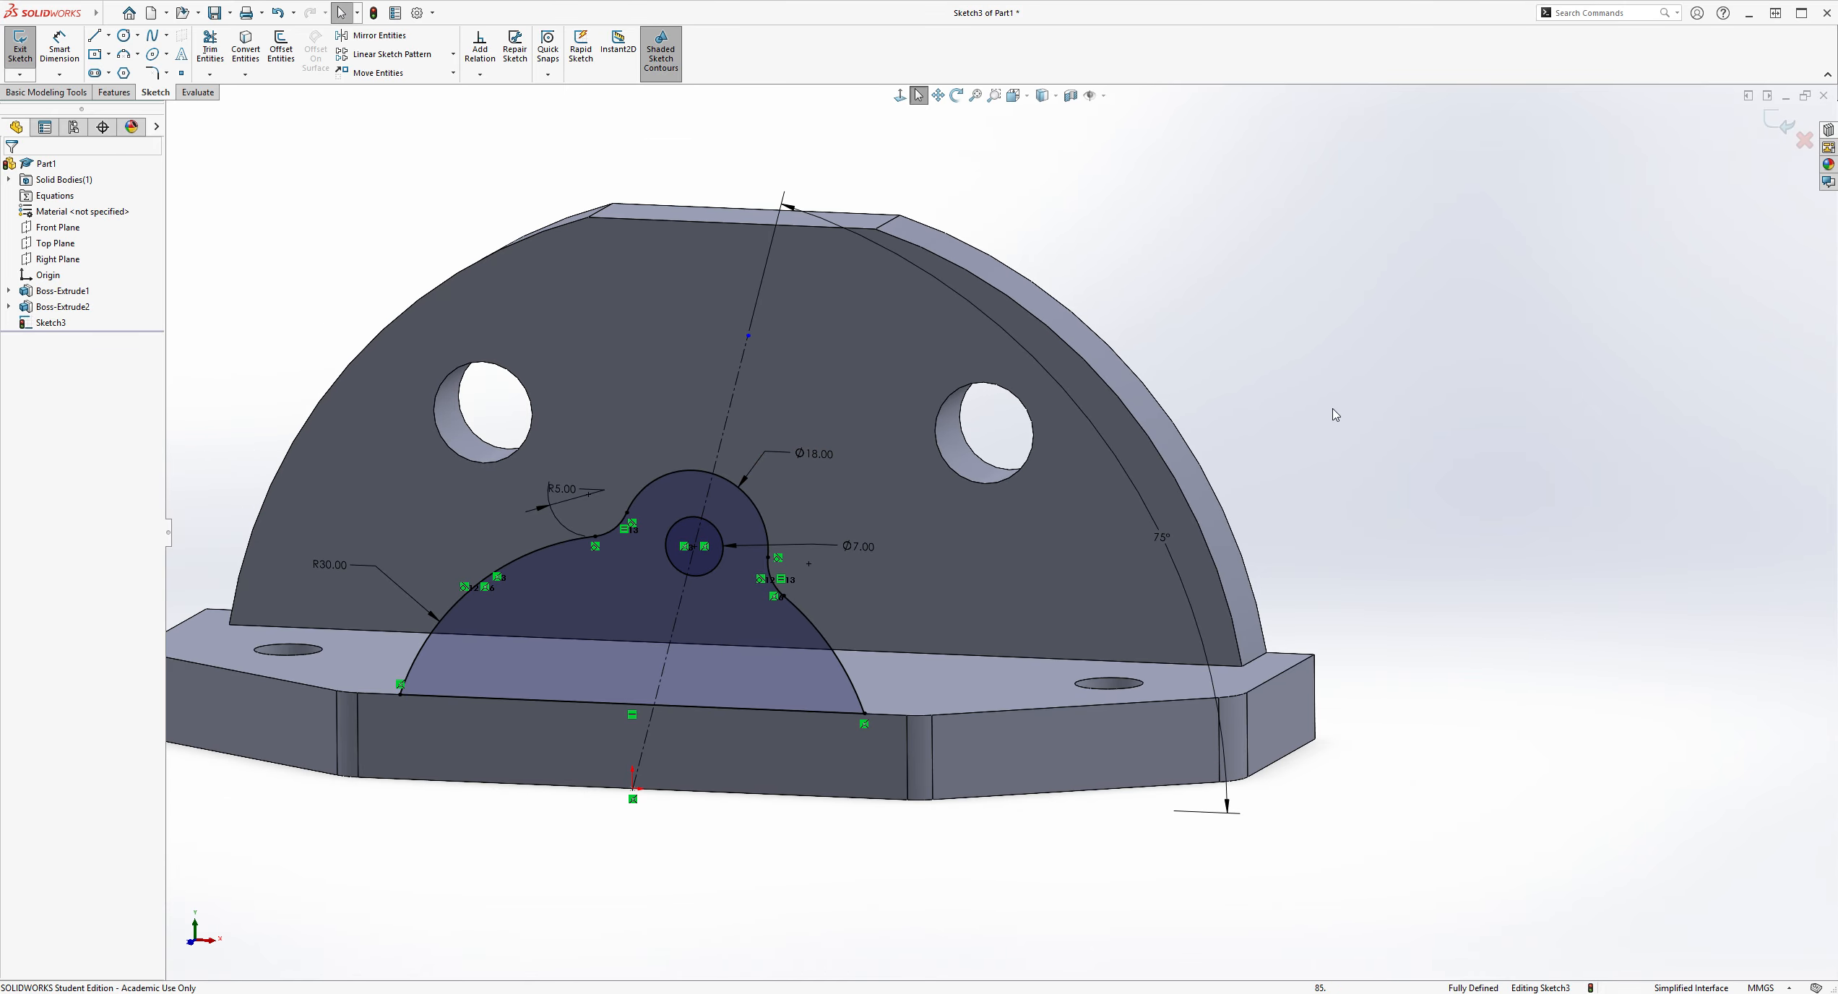
pyautogui.click(114, 92)
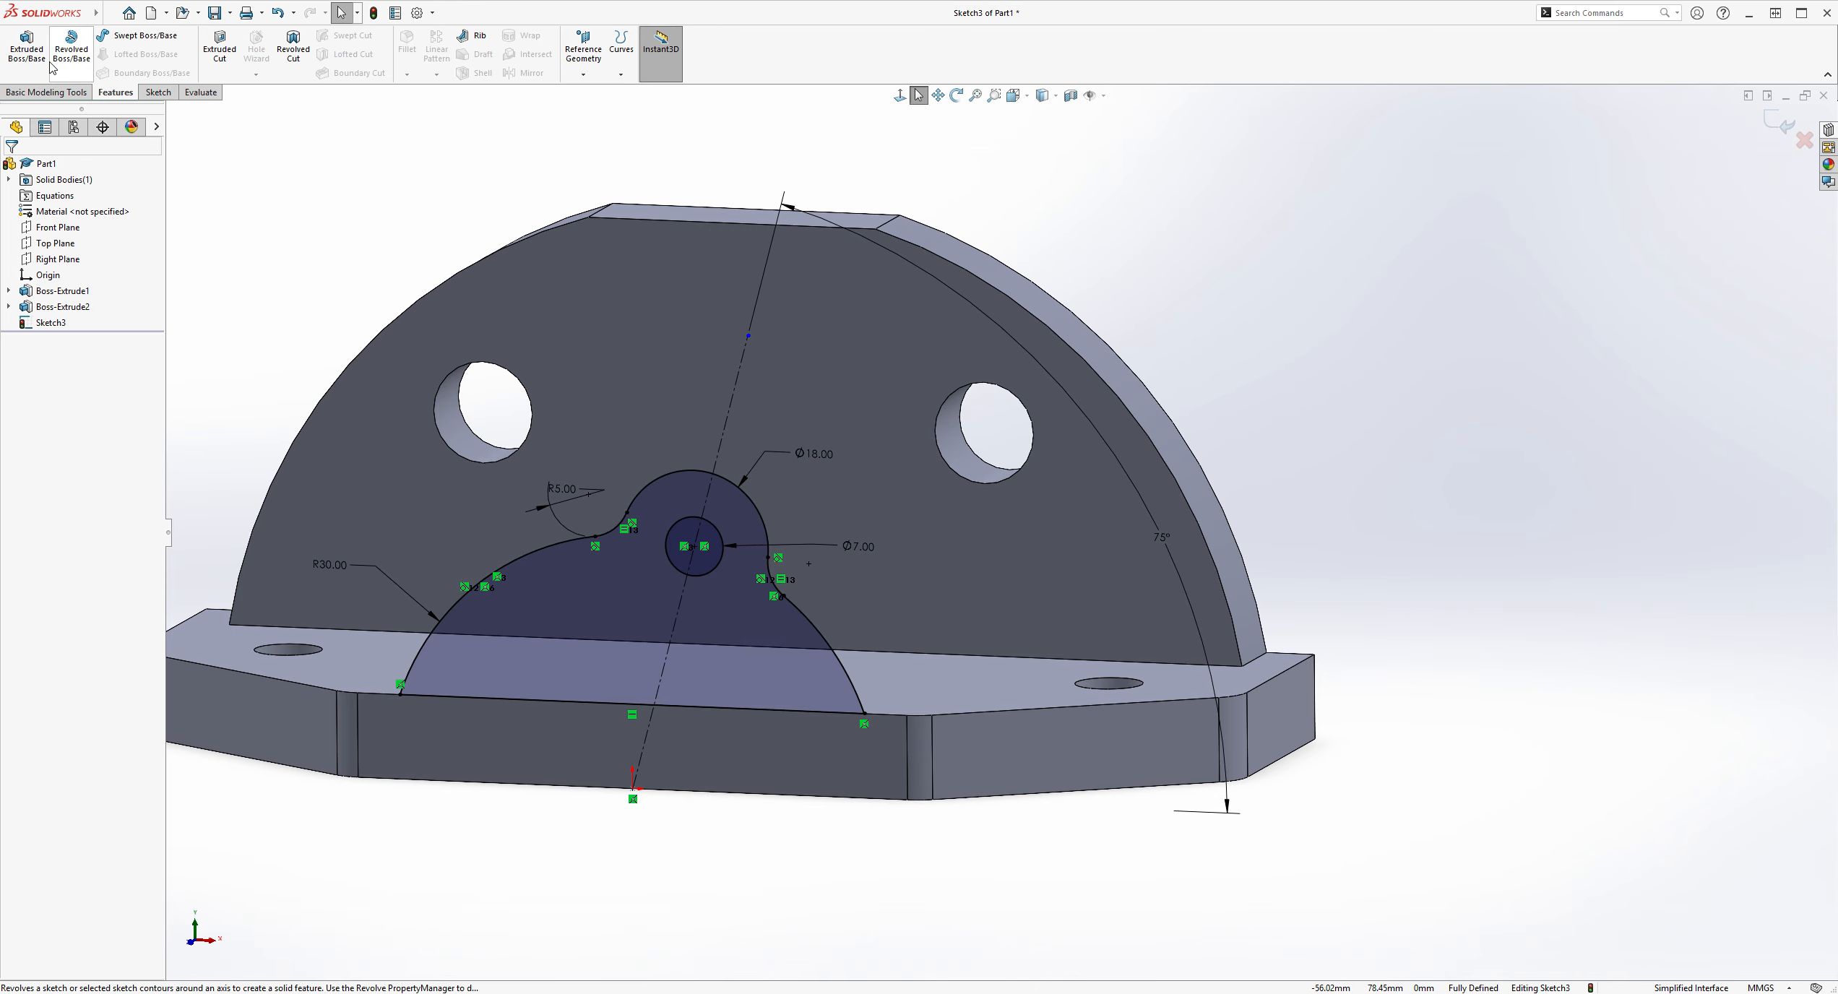
pyautogui.click(27, 47)
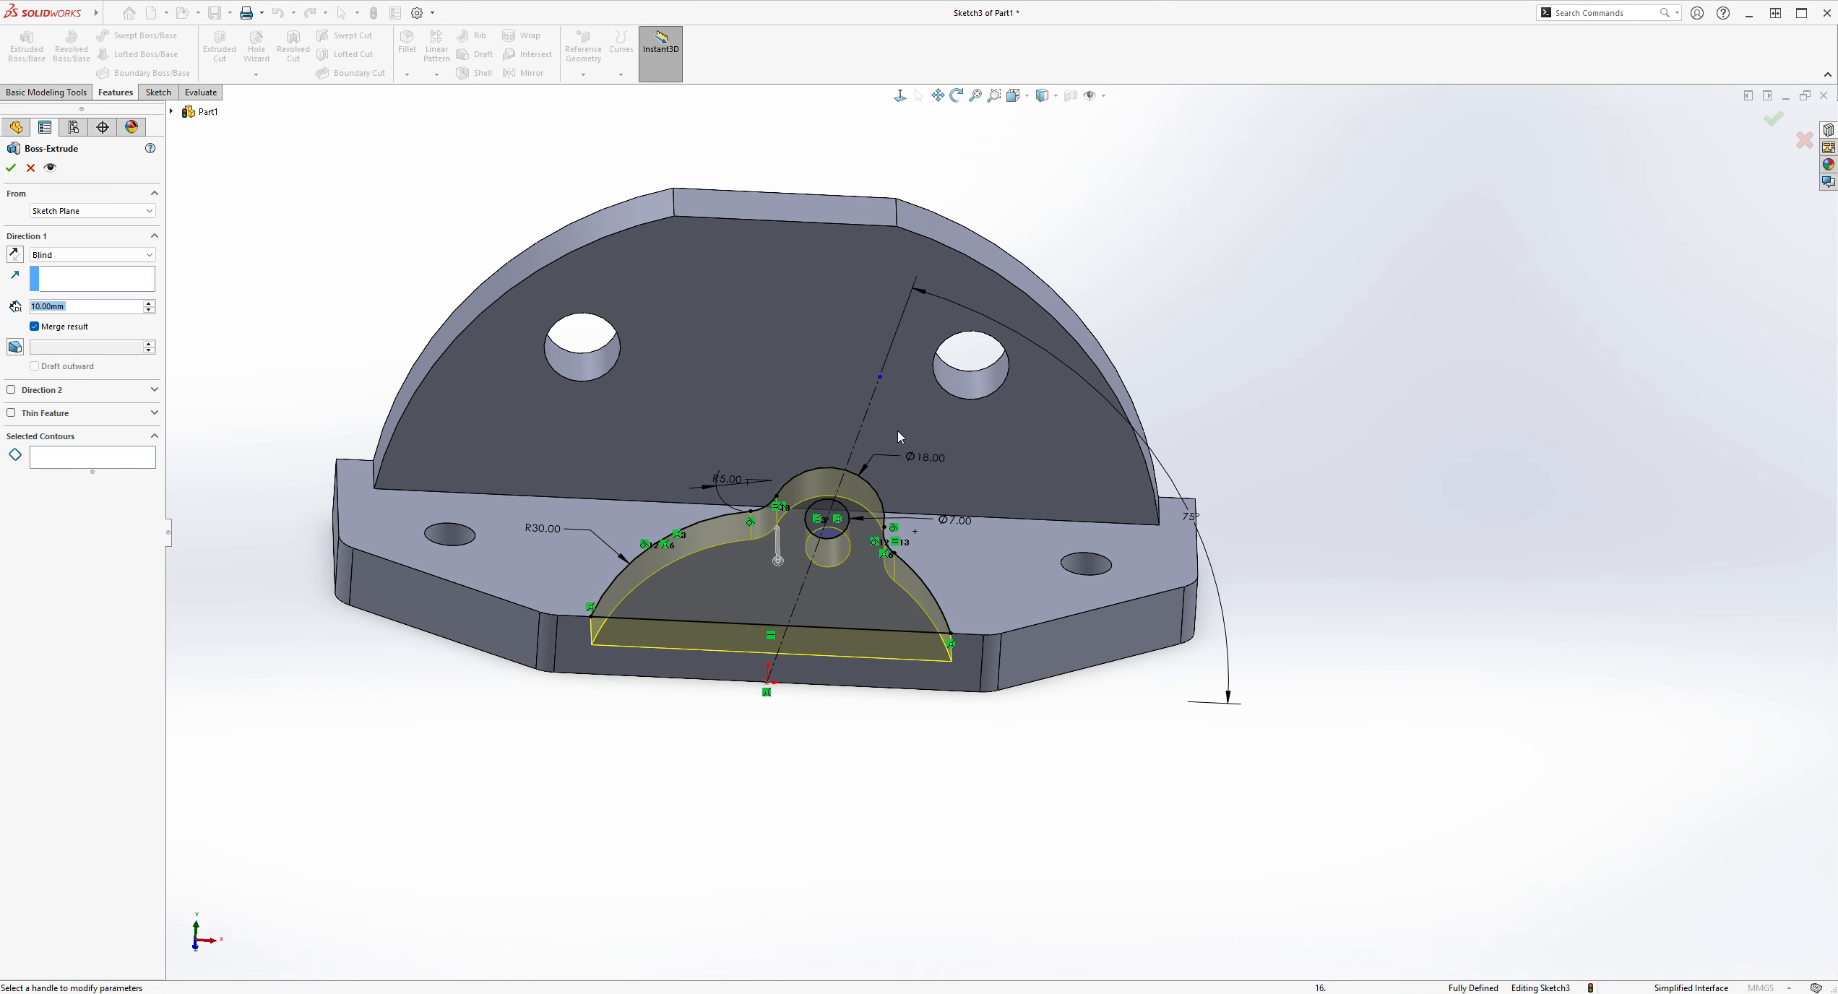
pyautogui.click(14, 254)
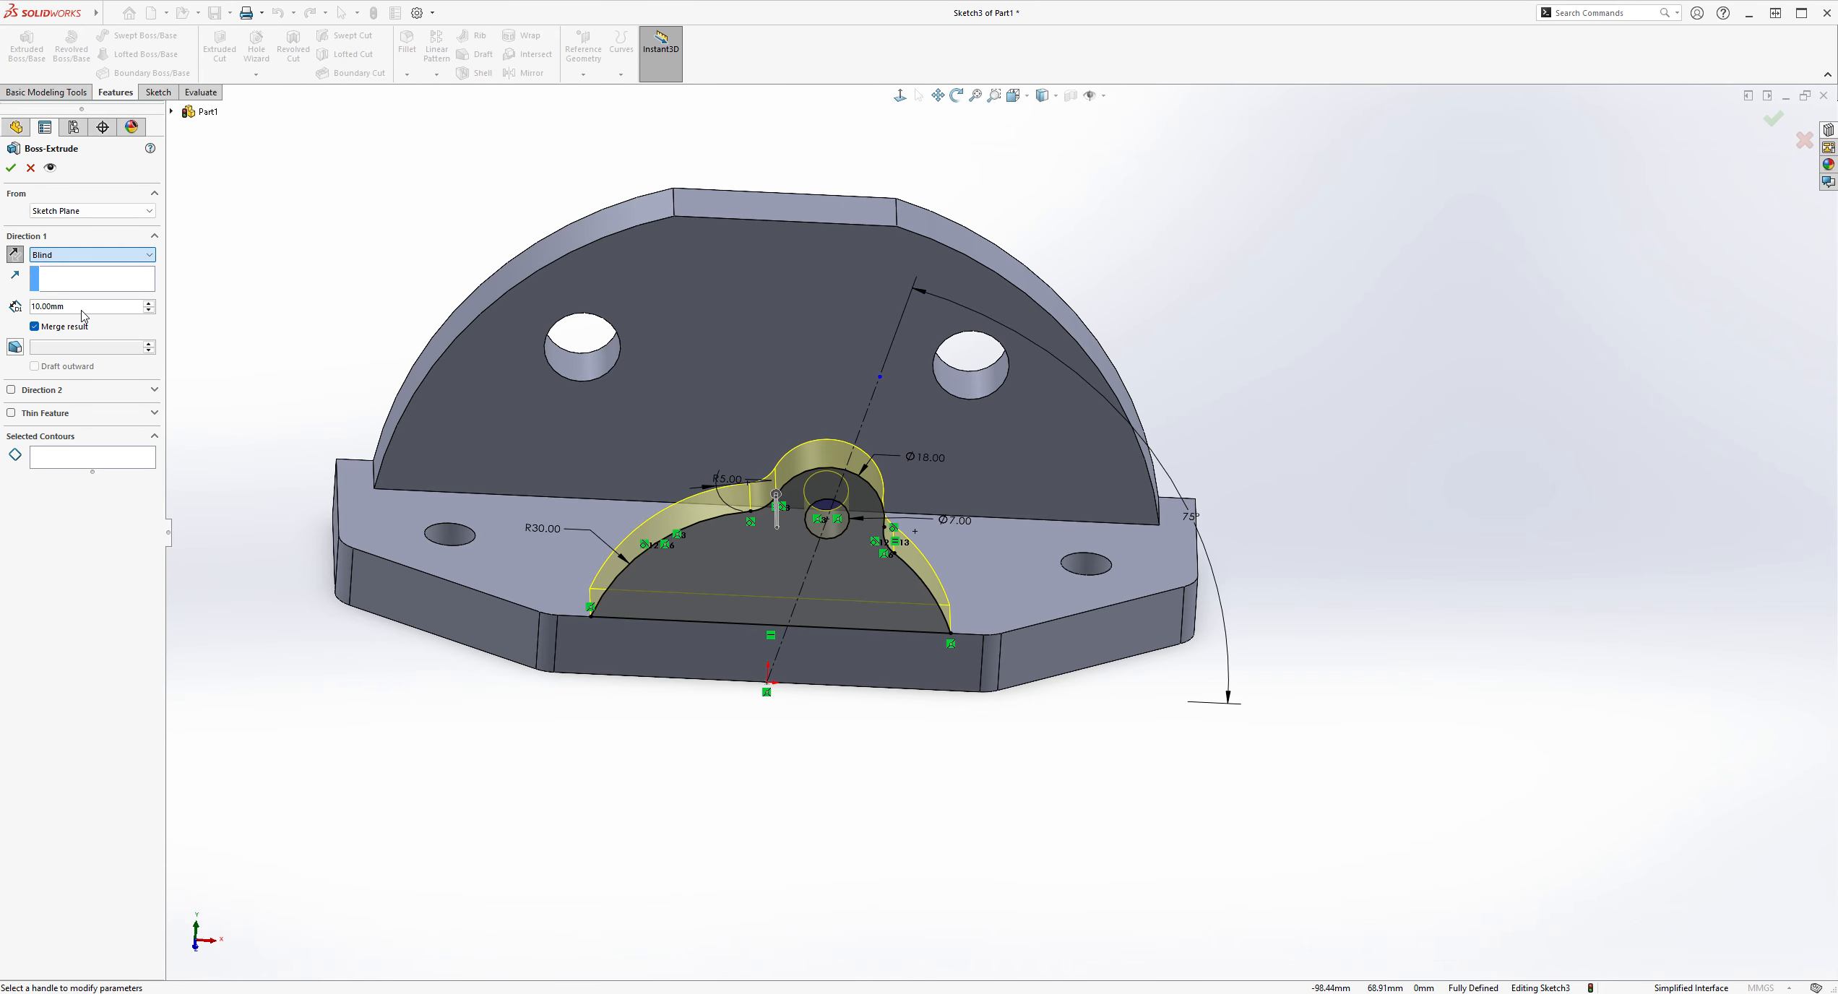
pyautogui.click(79, 292)
pyautogui.moveTo(1481, 408); pyautogui.dragTo(1375, 419, button='middle')
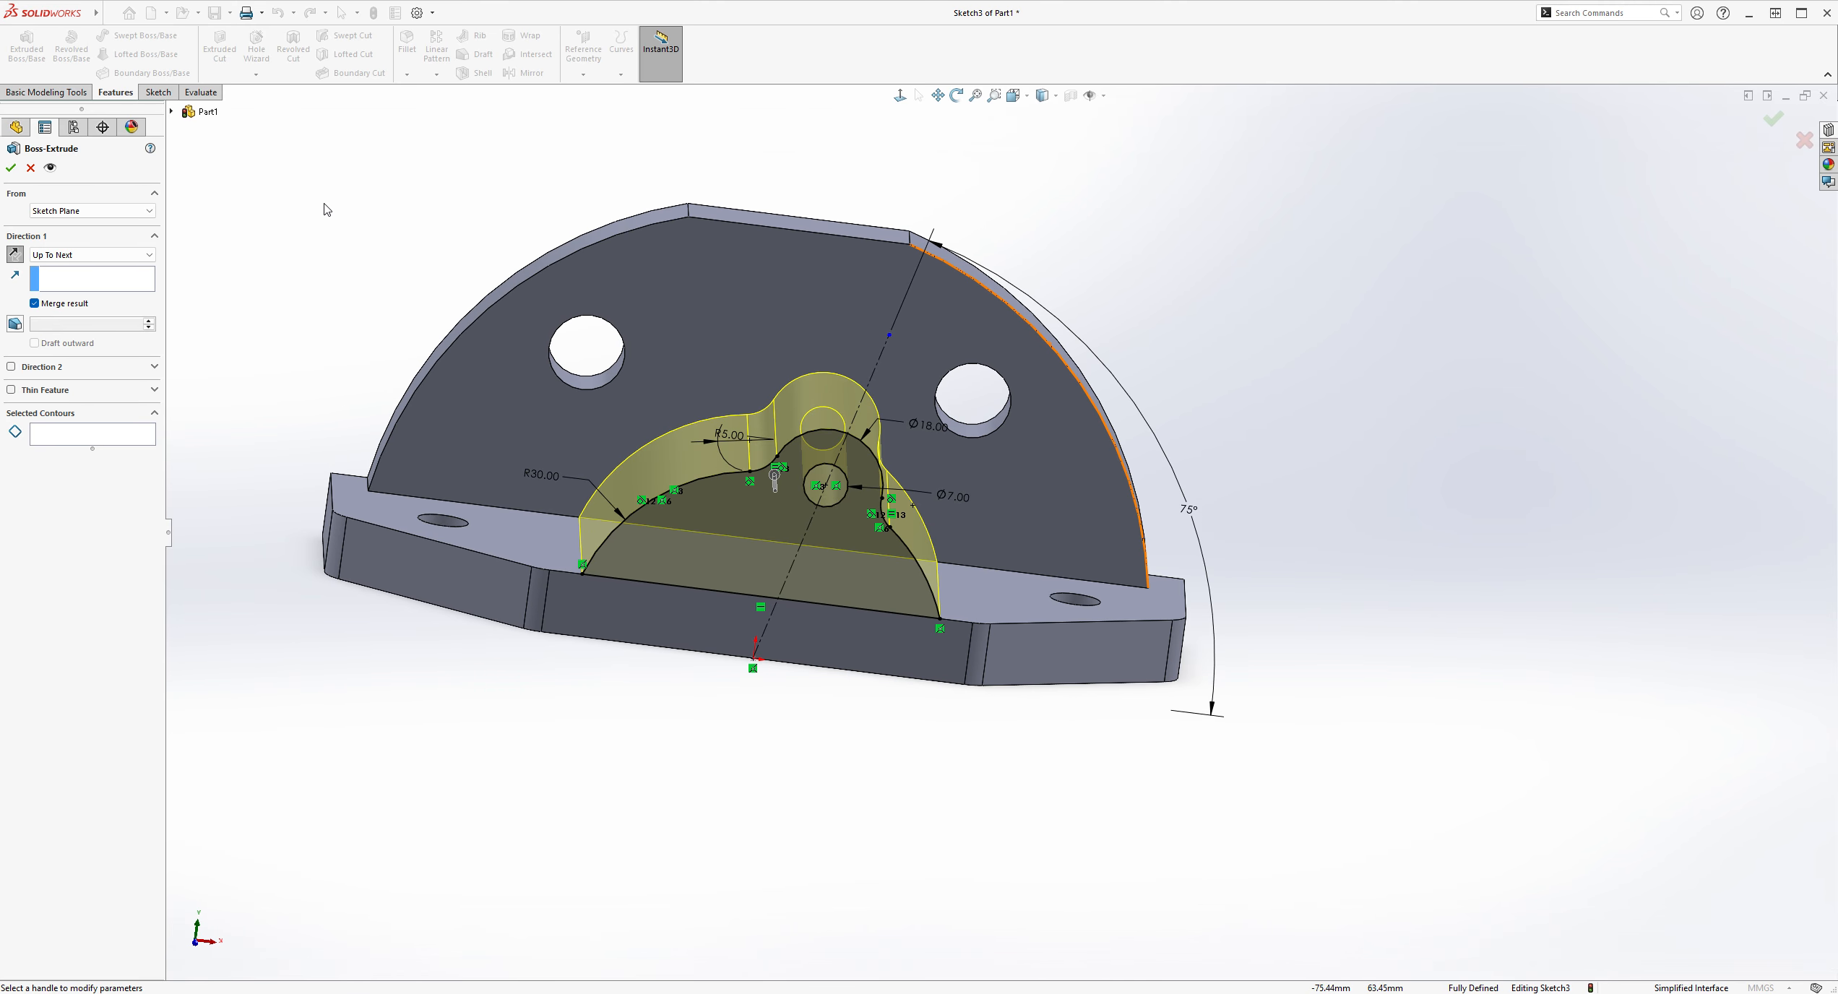
pyautogui.click(10, 169)
# Step: Examine the extruded lug, its hole and its blended edges from several angles
pyautogui.moveTo(1356, 385)
pyautogui.mouseDown(button='middle')
pyautogui.moveTo(1351, 332)
pyautogui.moveTo(1268, 340)
pyautogui.mouseUp(button='middle')
pyautogui.click(1345, 344)
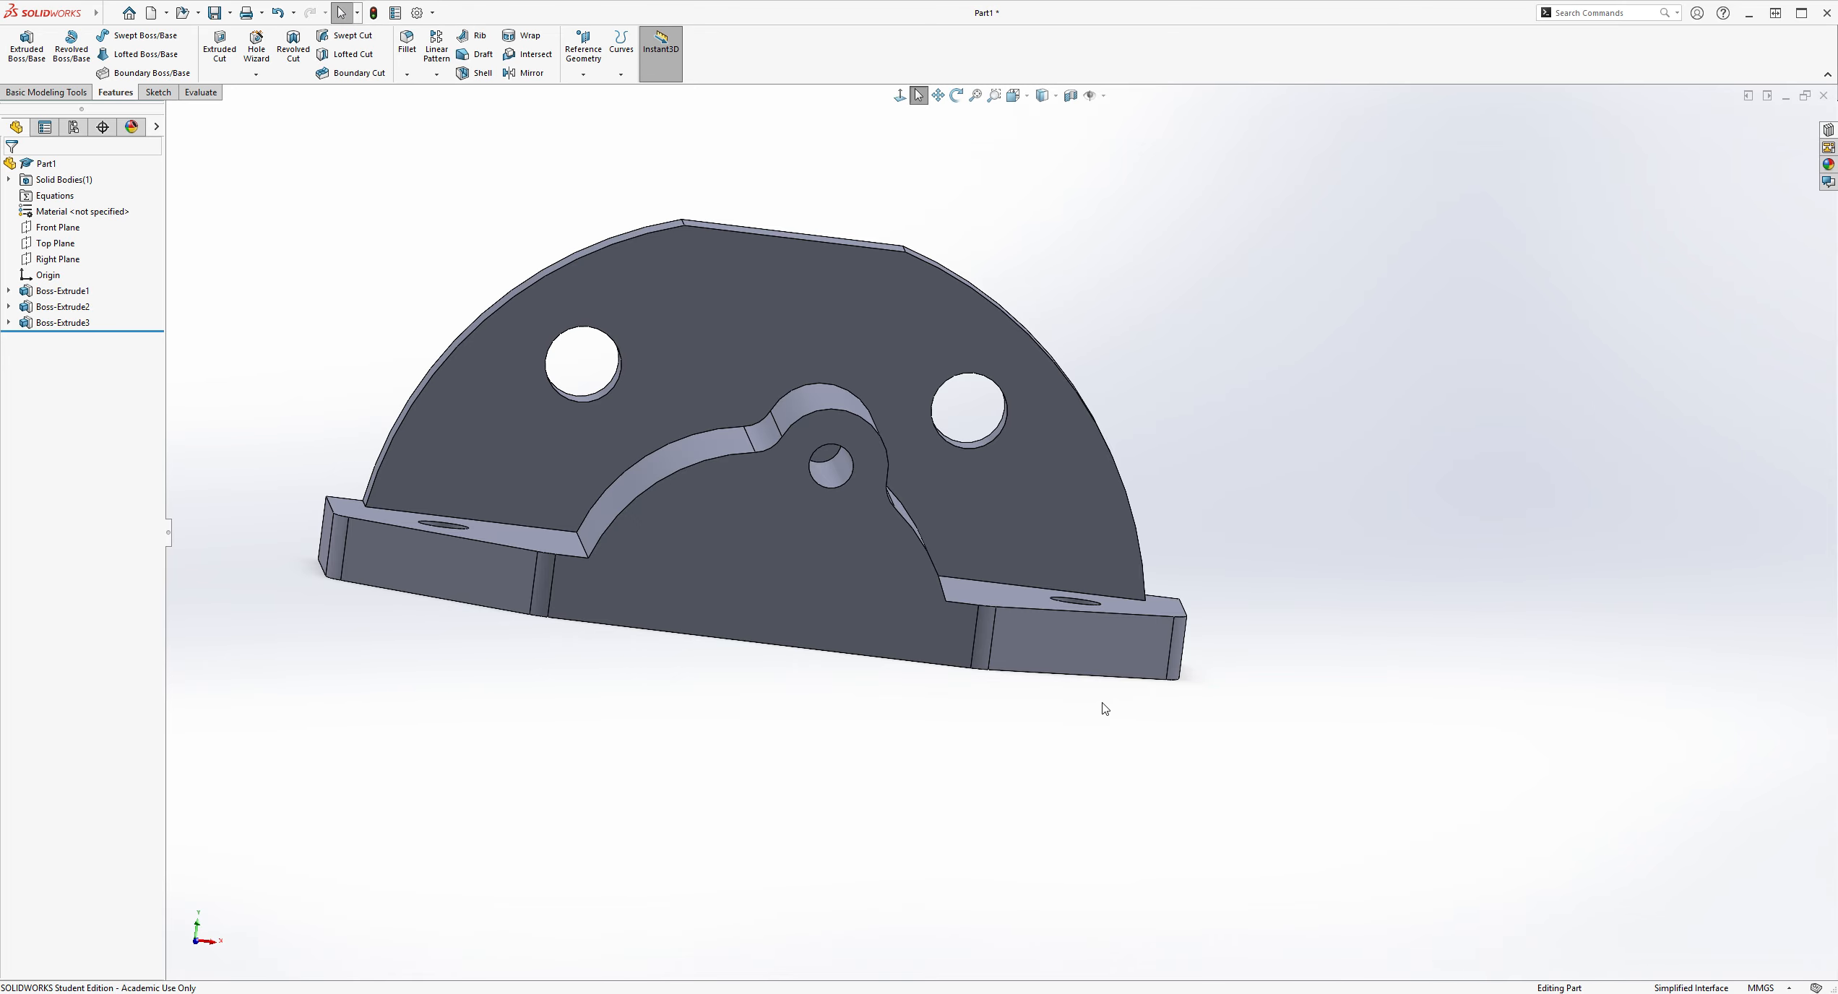
pyautogui.moveTo(1102, 705); pyautogui.dragTo(1041, 722, button='middle')
pyautogui.scroll(-3, 831, 568)
pyautogui.moveTo(811, 481); pyautogui.dragTo(825, 435, button='middle')
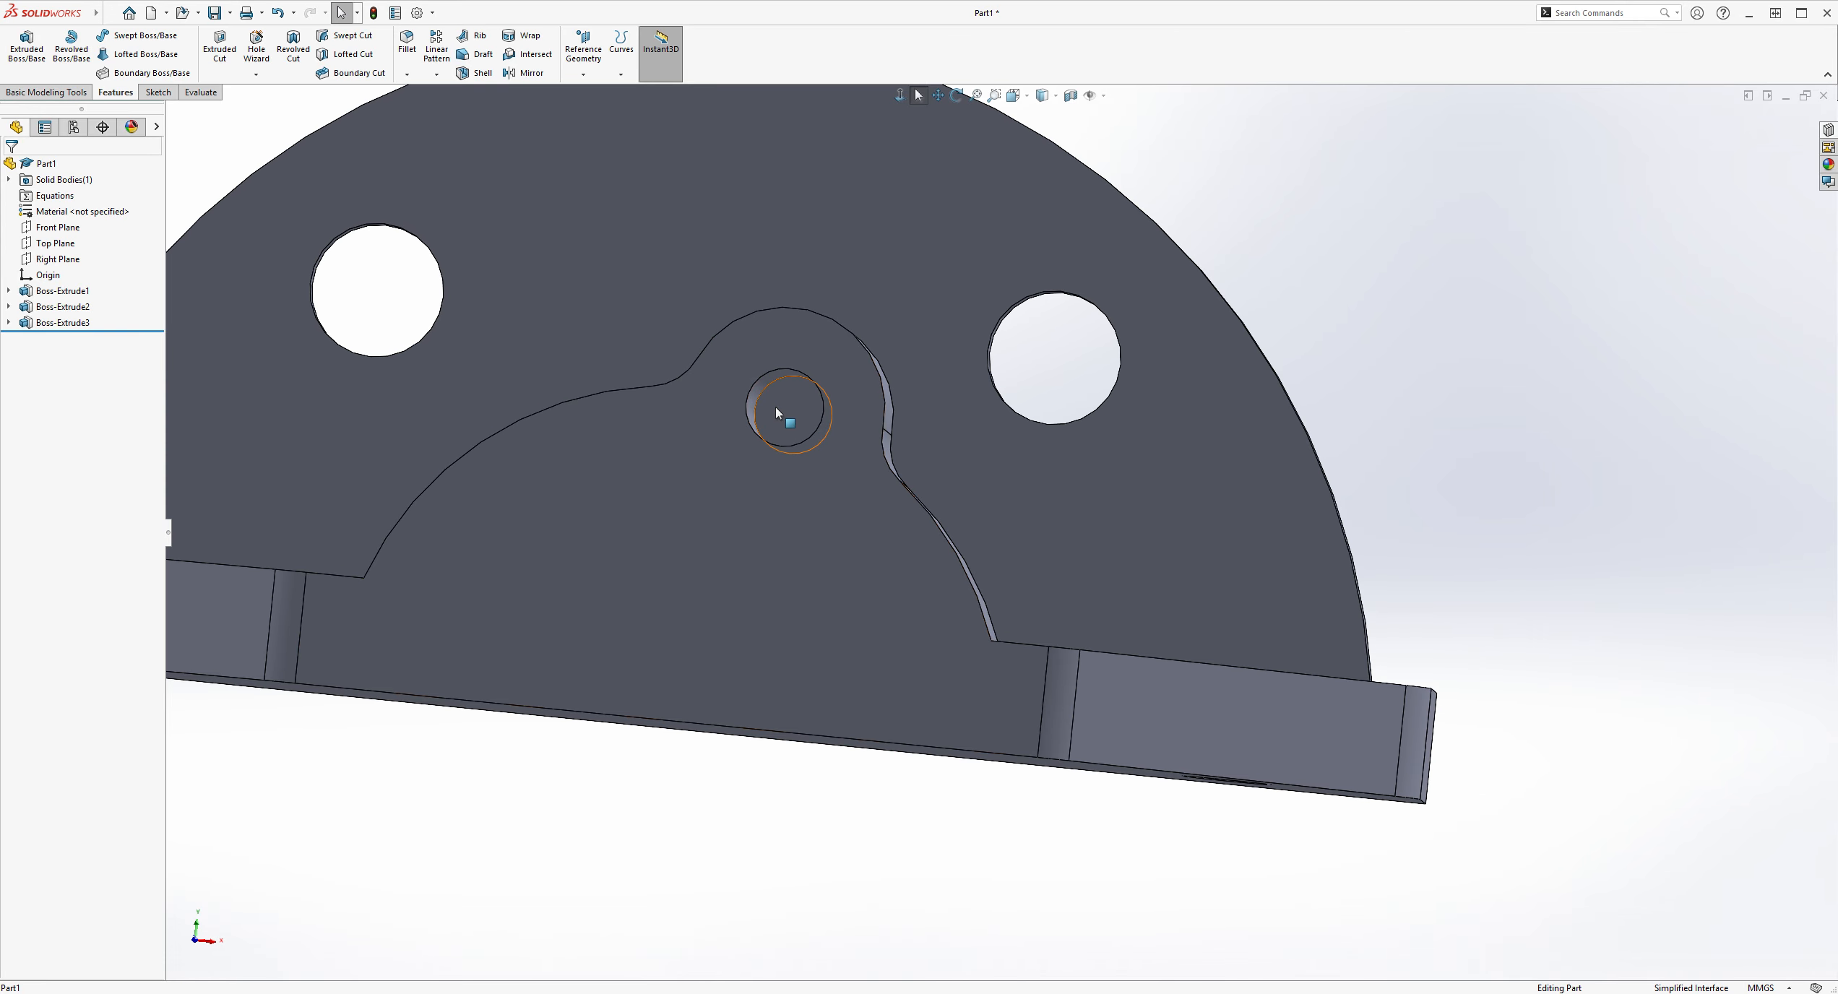
pyautogui.scroll(4, 791, 416)
pyautogui.moveTo(1301, 433)
pyautogui.mouseDown(button='middle')
pyautogui.moveTo(1322, 424)
pyautogui.moveTo(1313, 452)
pyautogui.mouseUp(button='middle')
# Step: Start a sketch on the lug's front face and draw a circle centred on the origin
pyautogui.click(158, 92)
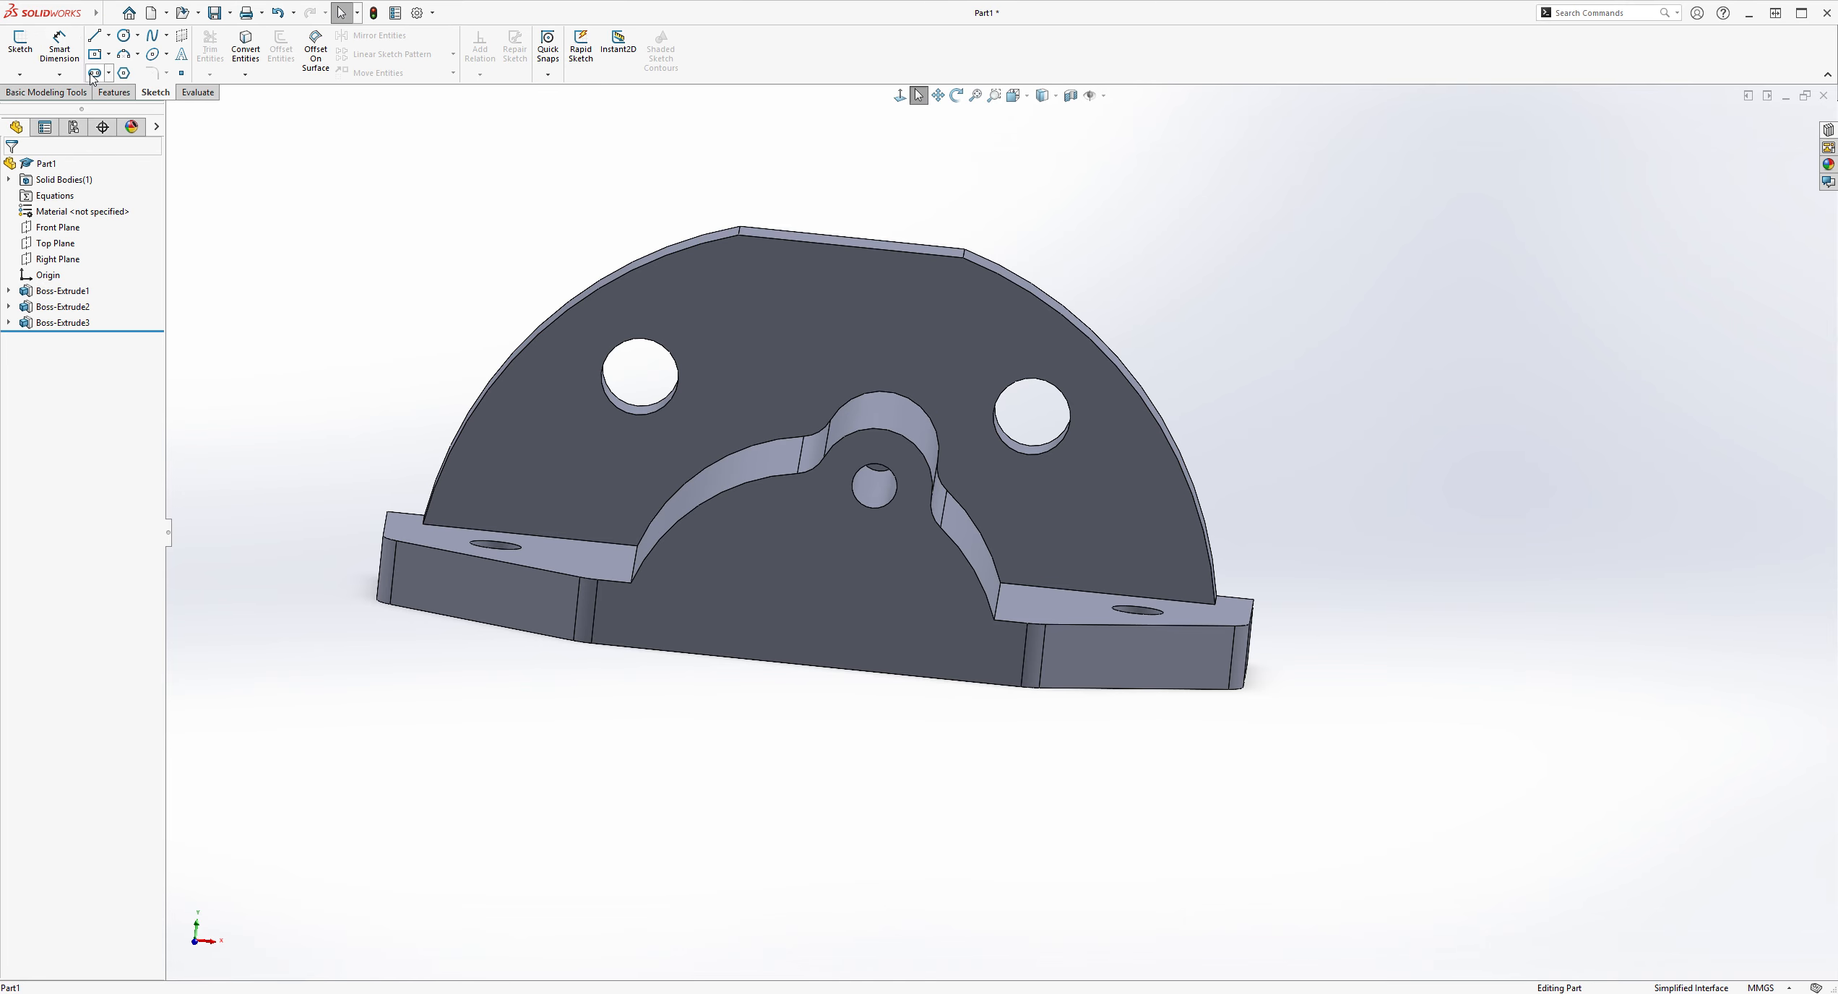
pyautogui.click(26, 53)
pyautogui.click(862, 595)
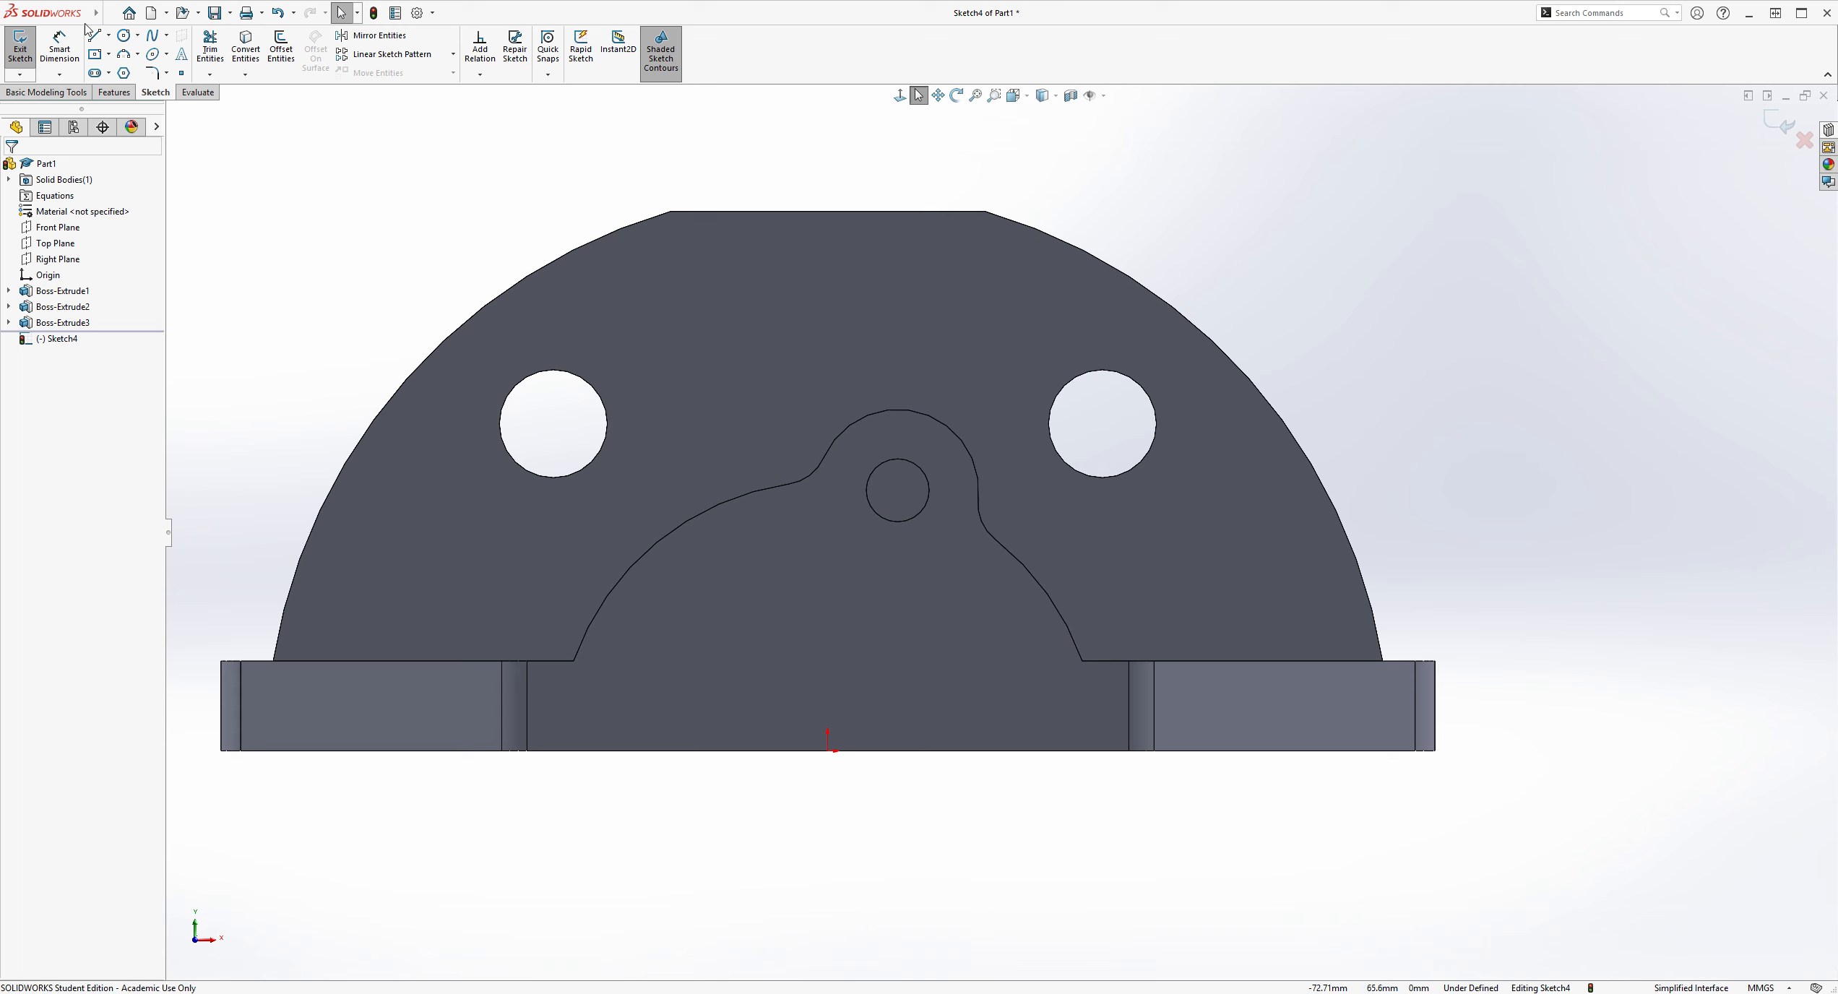
pyautogui.click(120, 39)
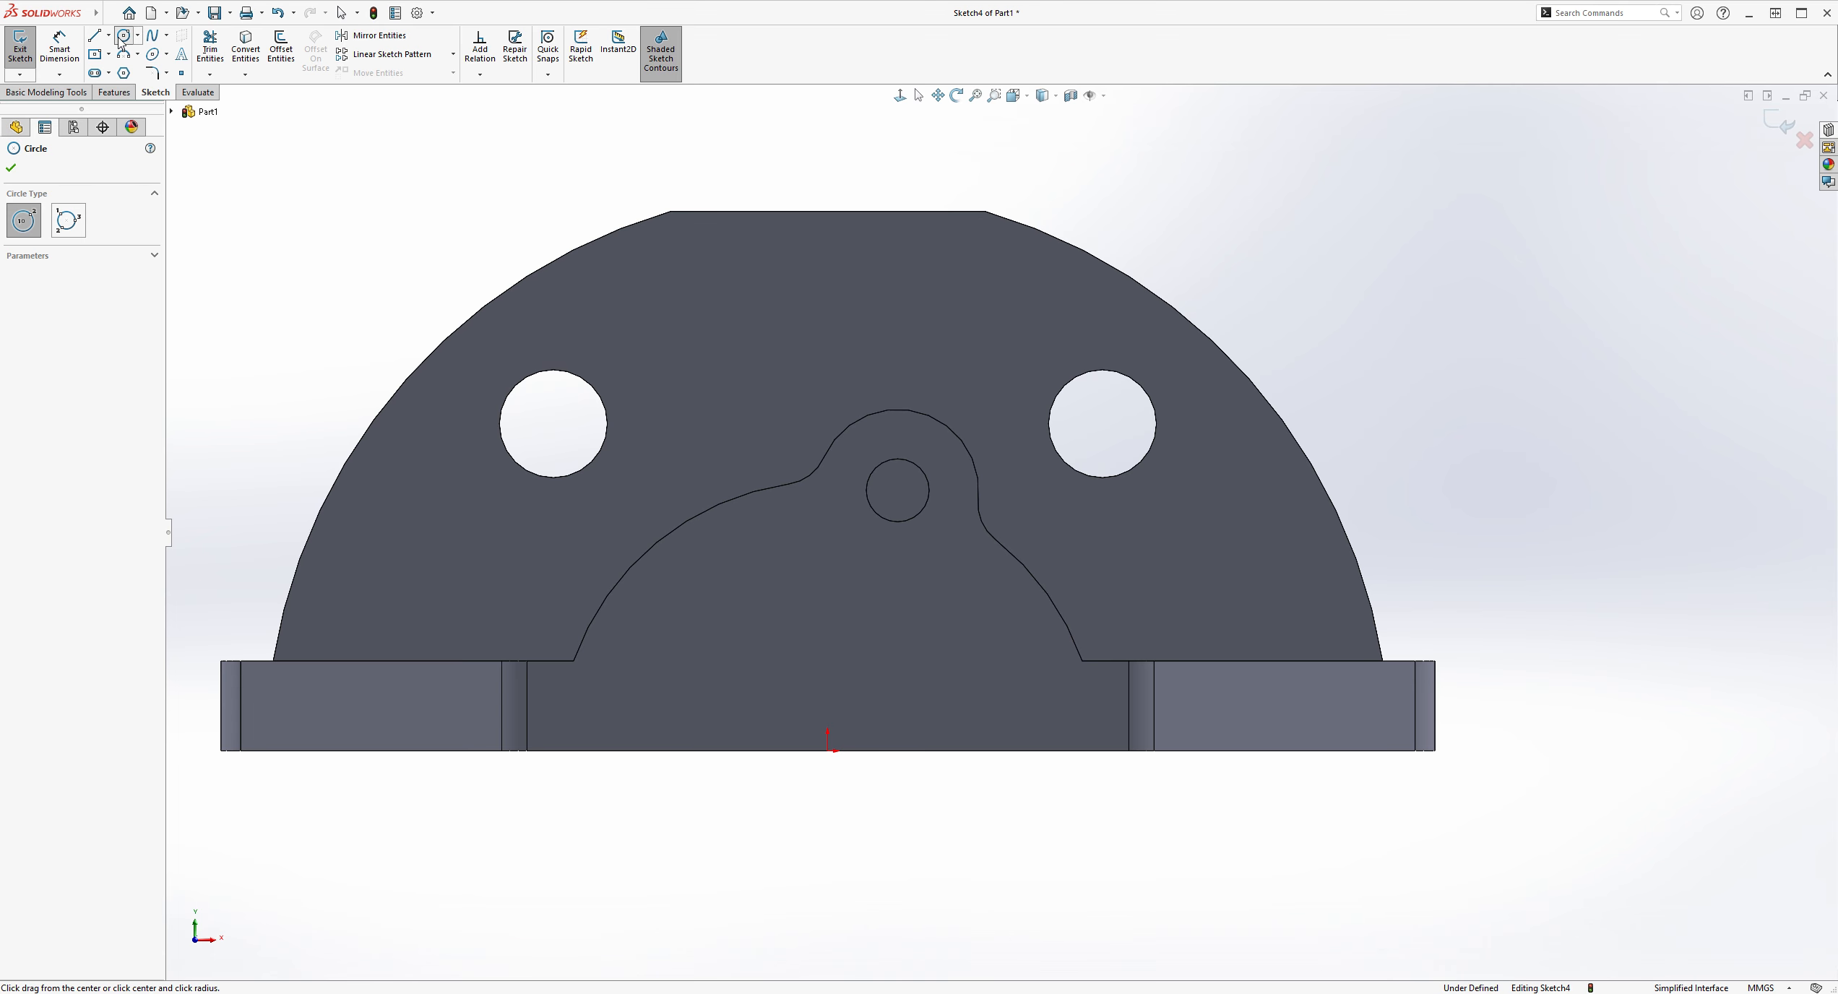
pyautogui.click(828, 751)
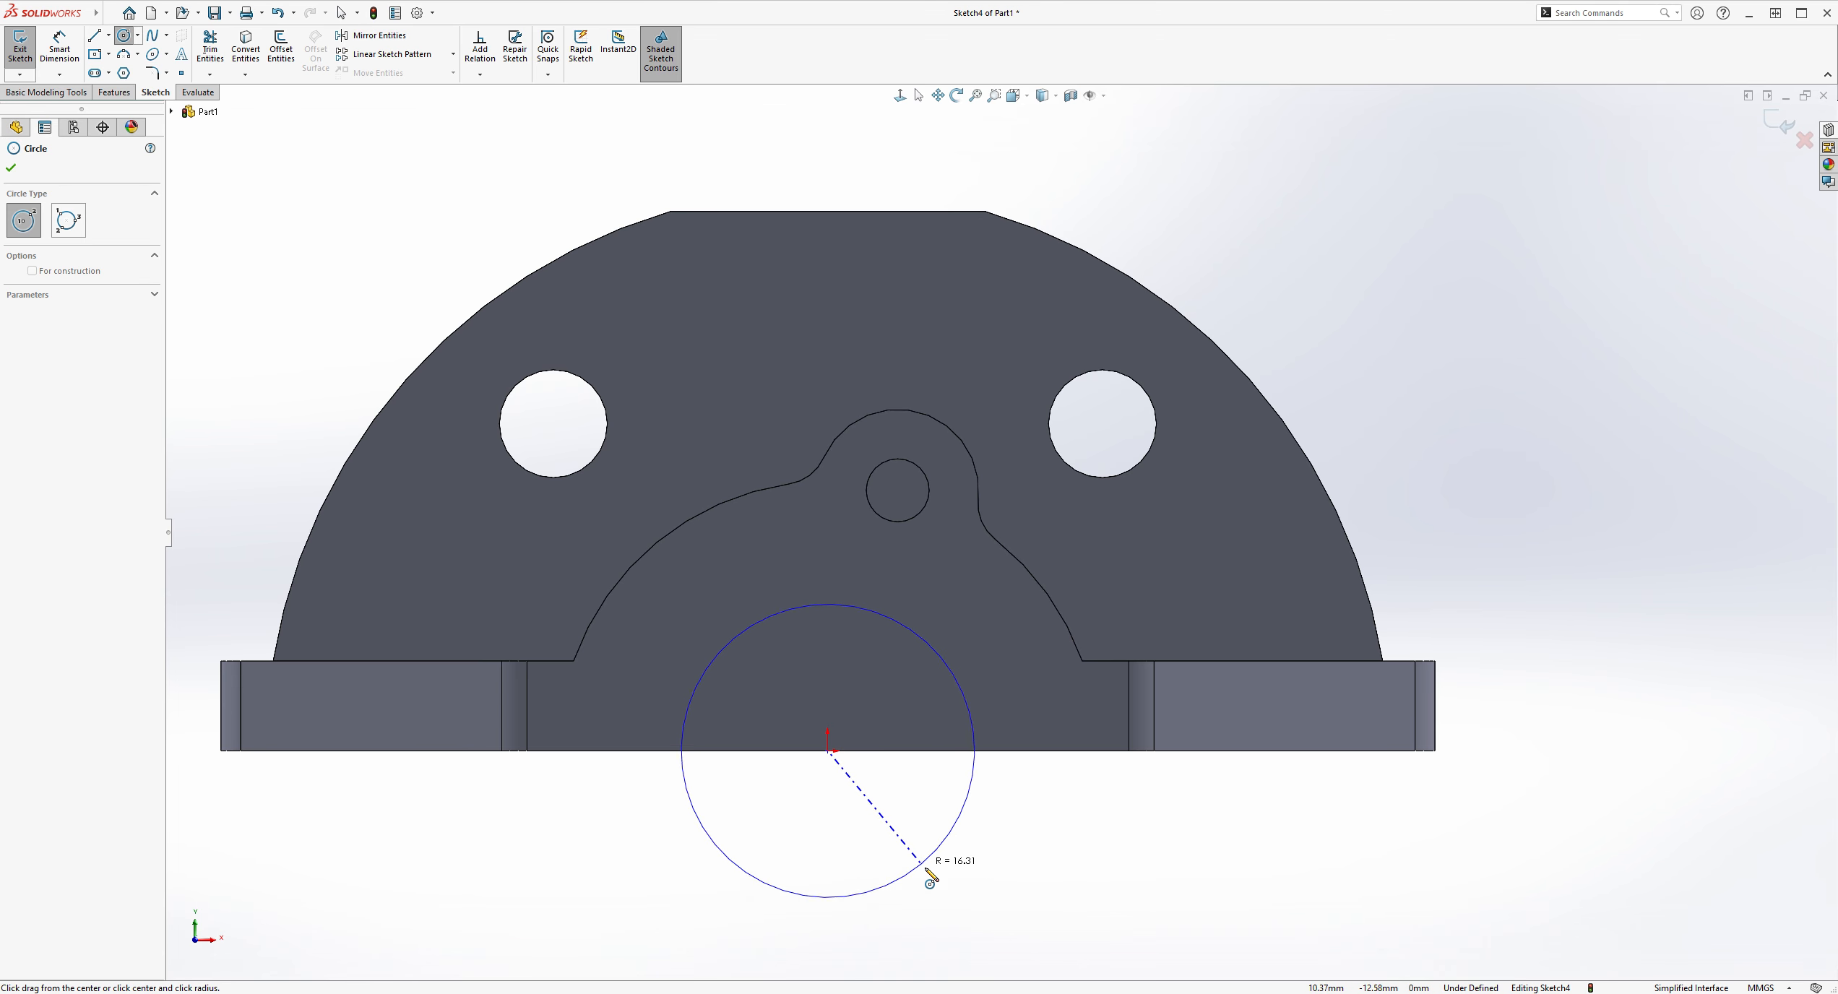
pyautogui.click(992, 701)
pyautogui.press('Escape')
# Step: Dimension the origin-centred circle's diameter as 40 mm and place the dimension below the part
pyautogui.click(59, 46)
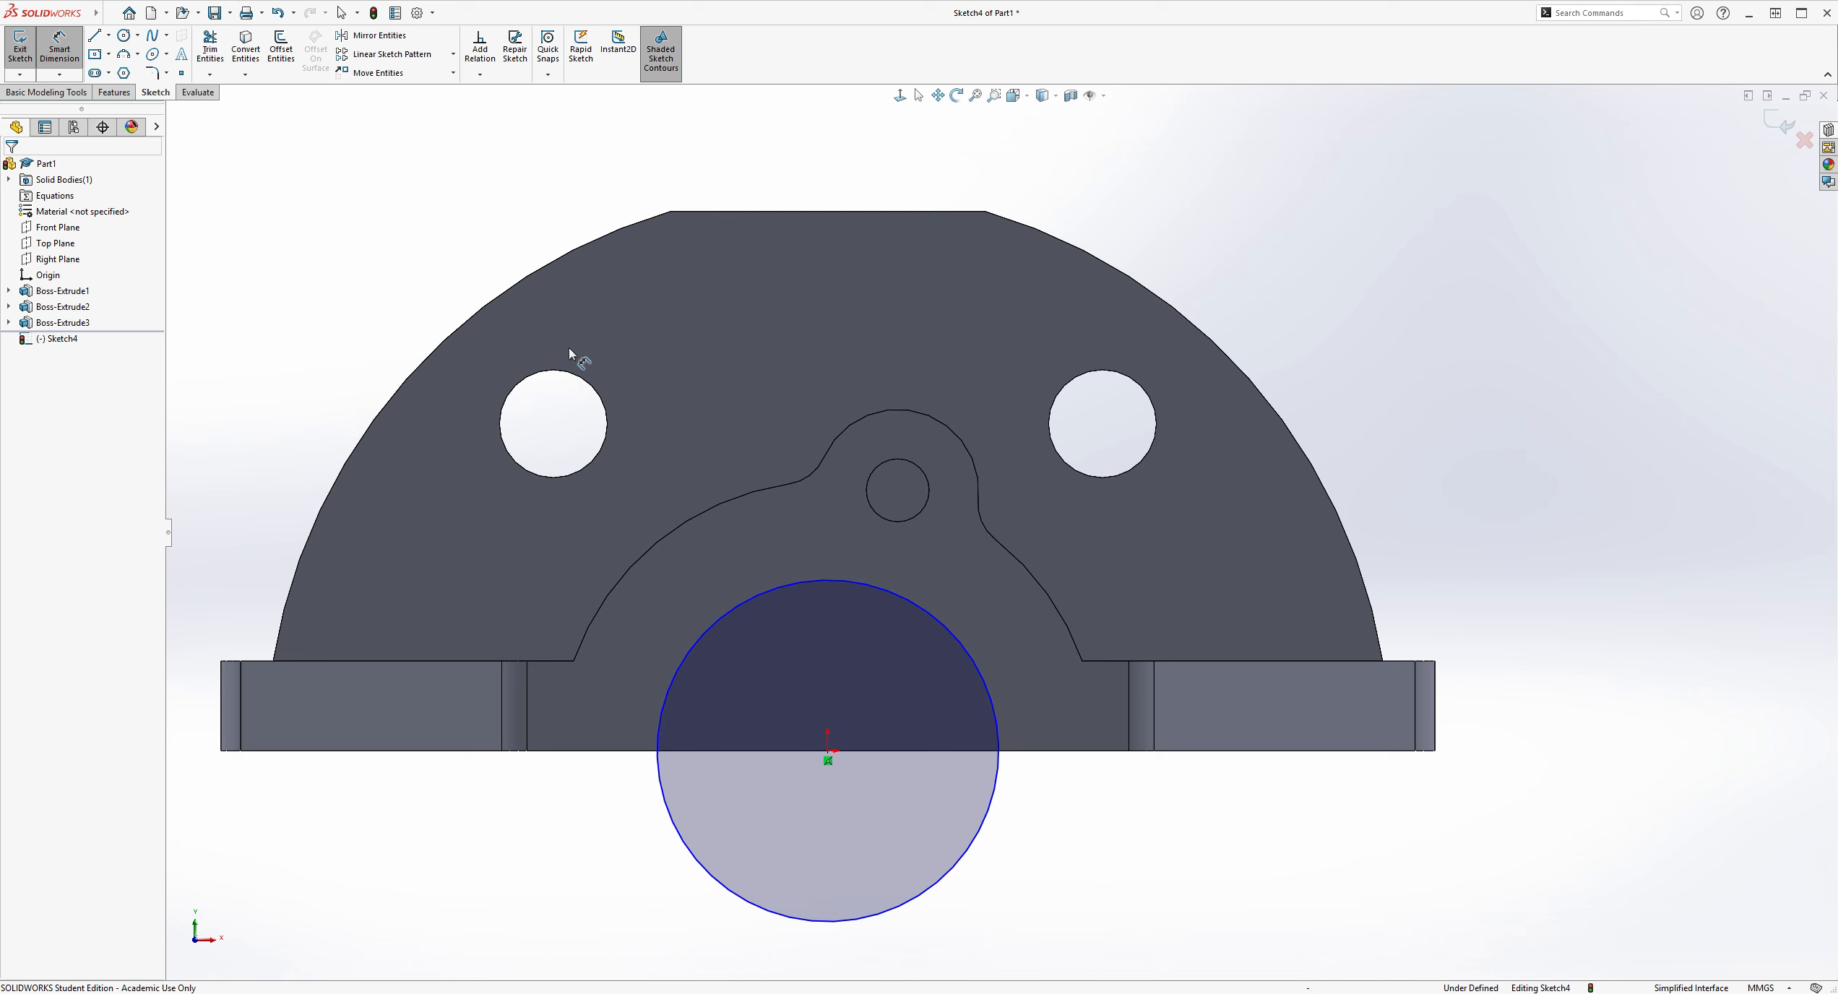
pyautogui.click(993, 819)
pyautogui.click(1190, 950)
pyautogui.write('40')
pyautogui.press('Return')
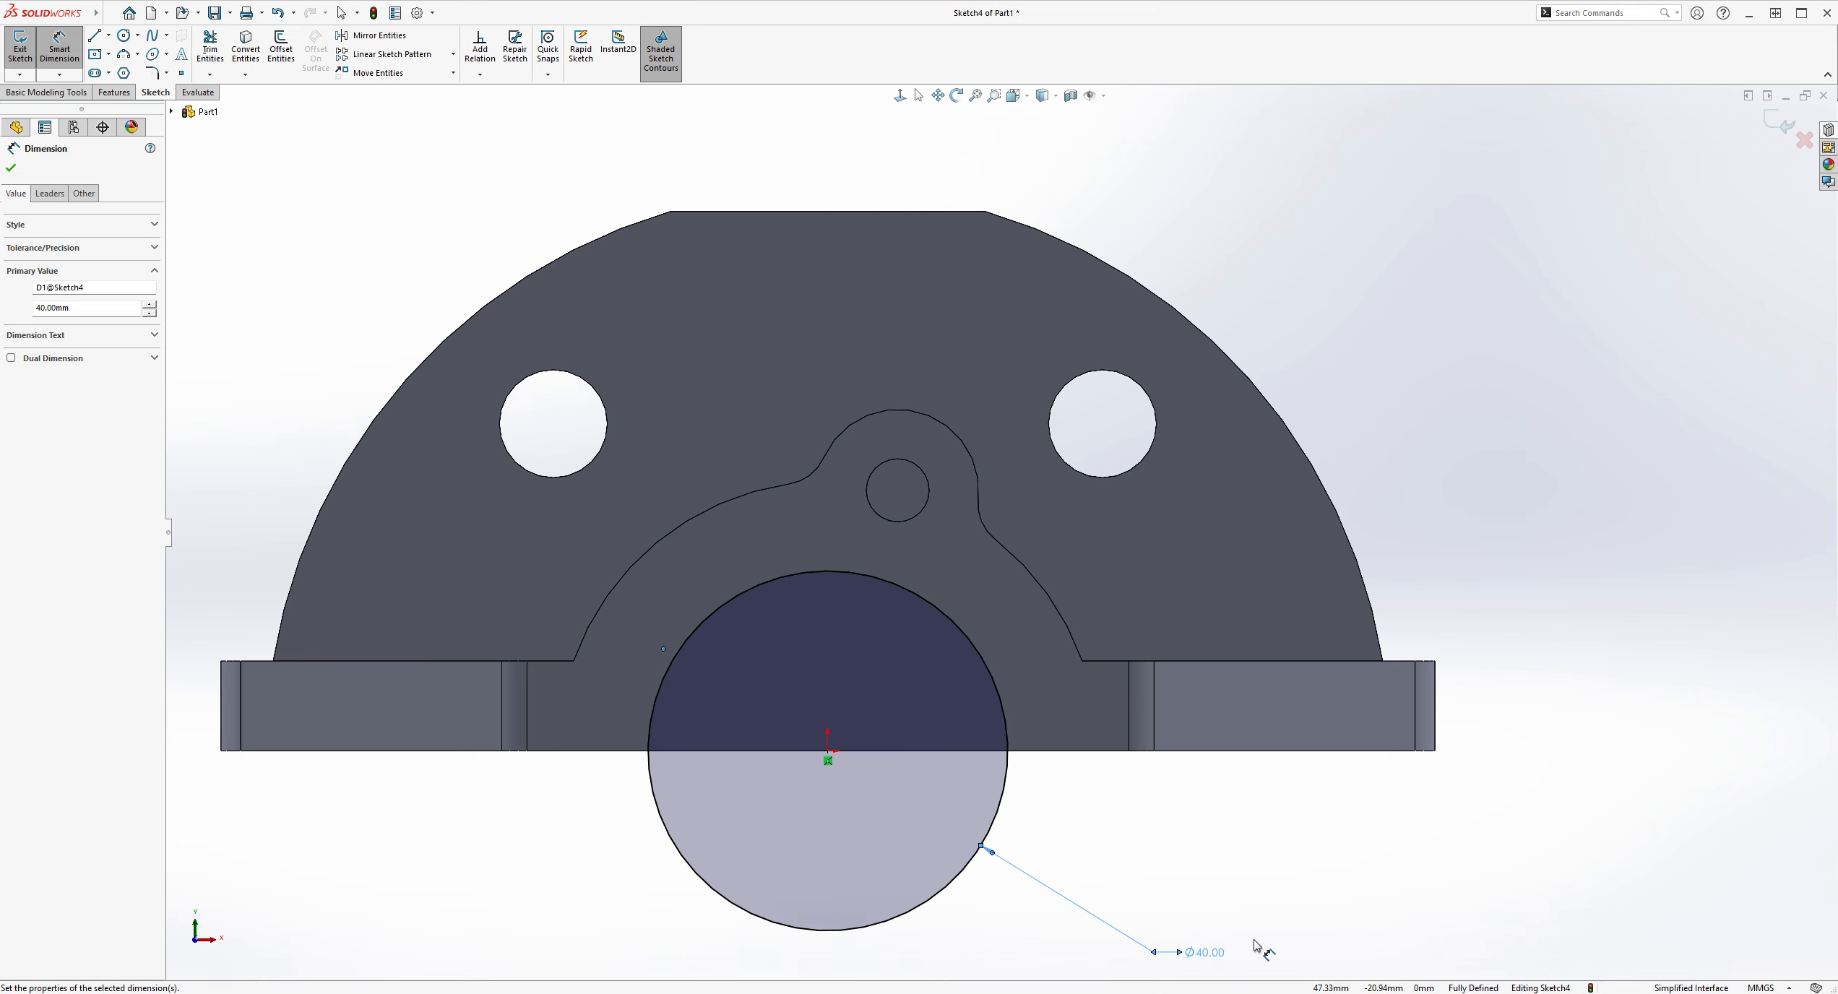
pyautogui.press('Escape')
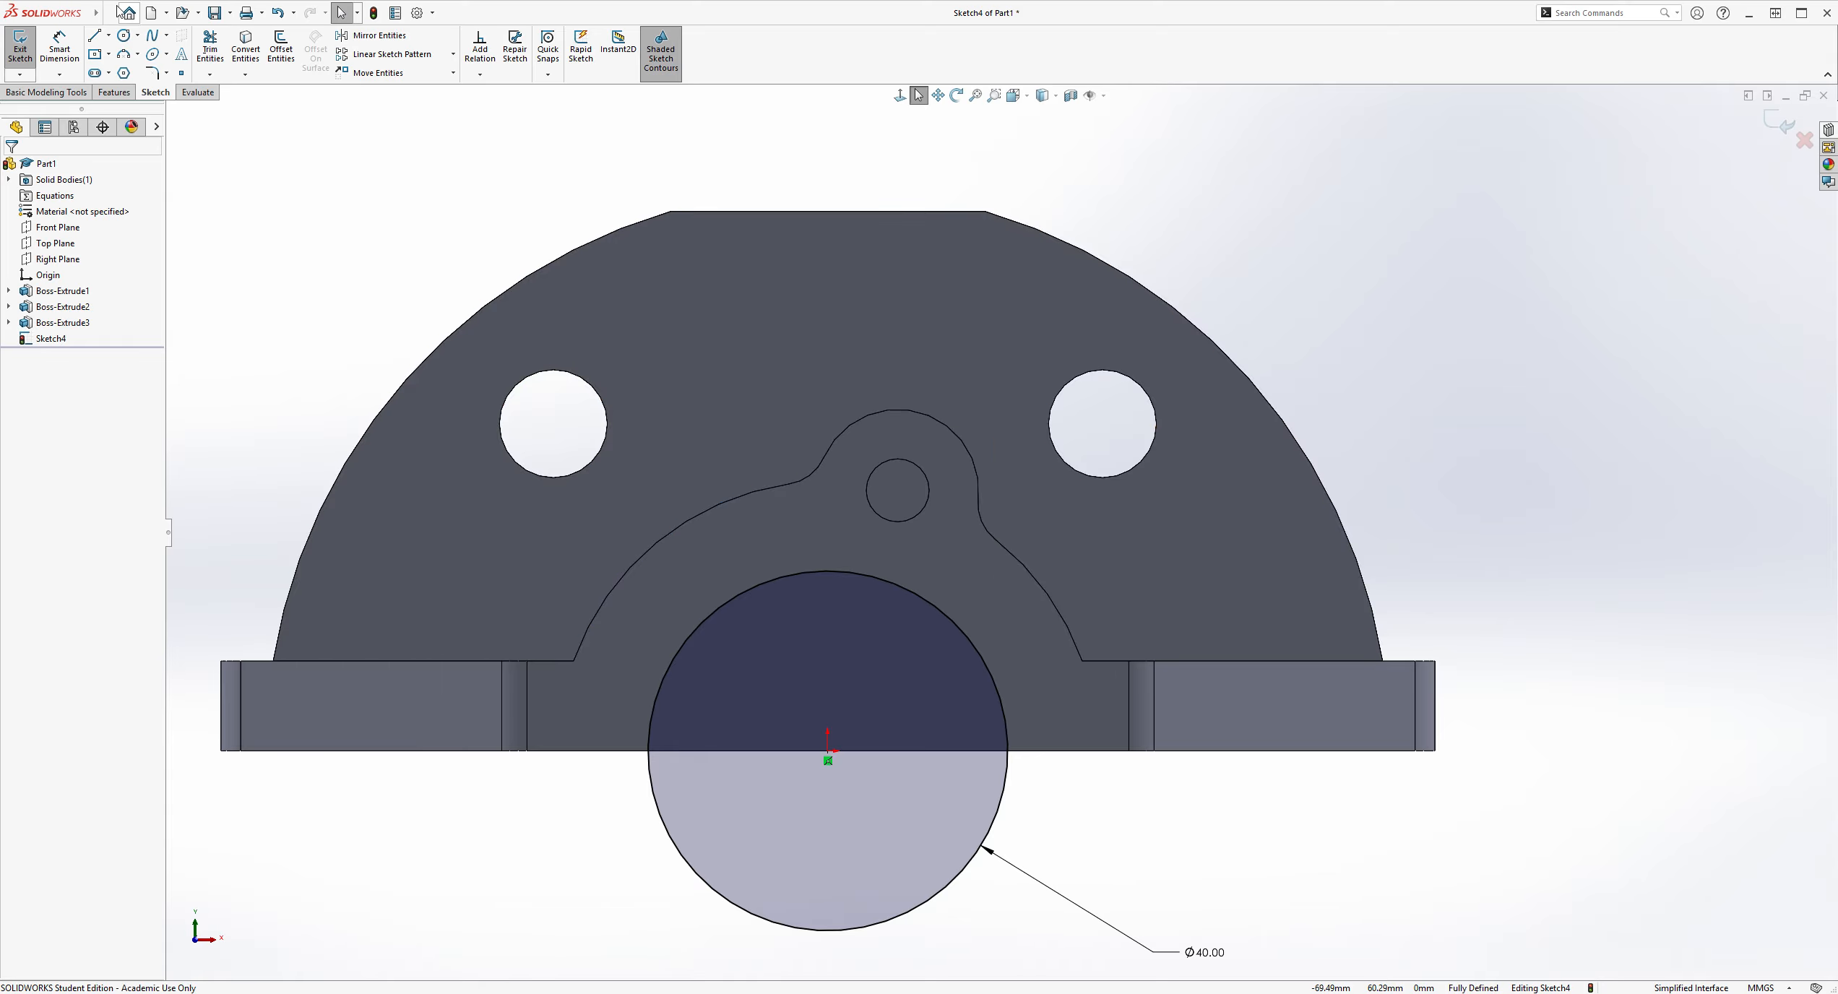
# Step: Draw a horizontal line across the 40 mm circle along the base's bottom edge, joining its two side quadrant points
pyautogui.click(94, 34)
pyautogui.scroll(-2, 994, 678)
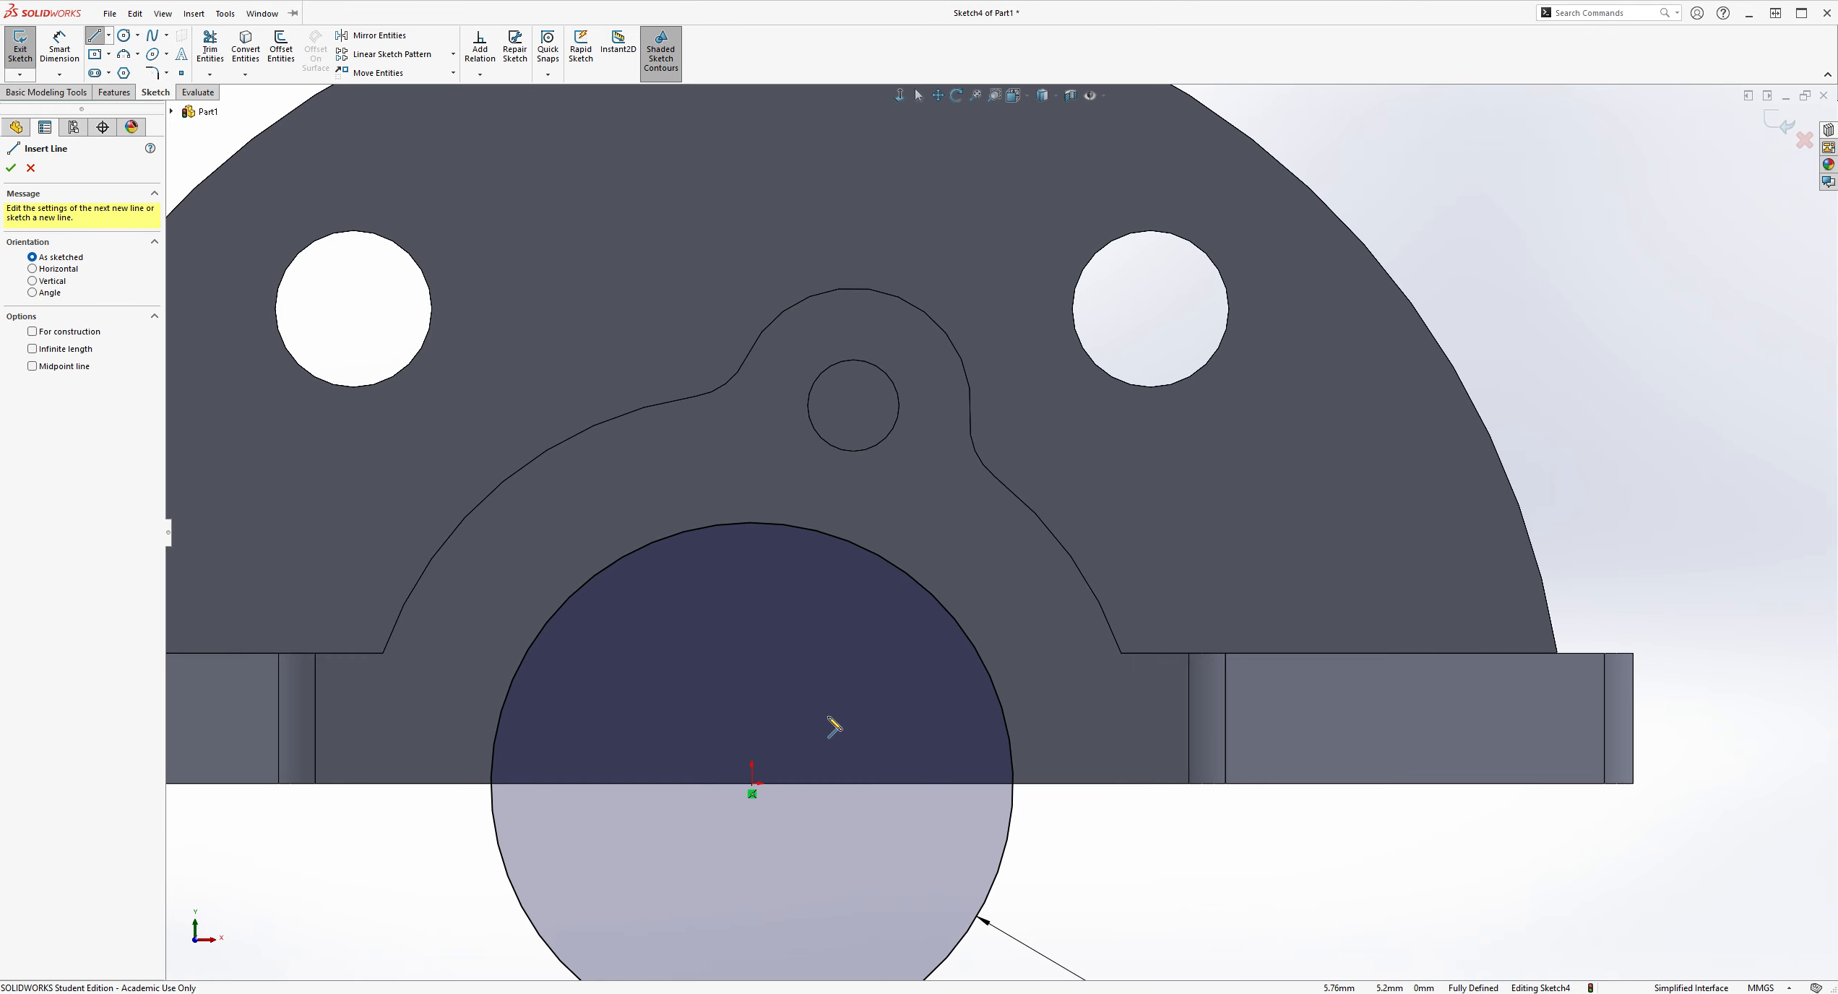
pyautogui.click(491, 783)
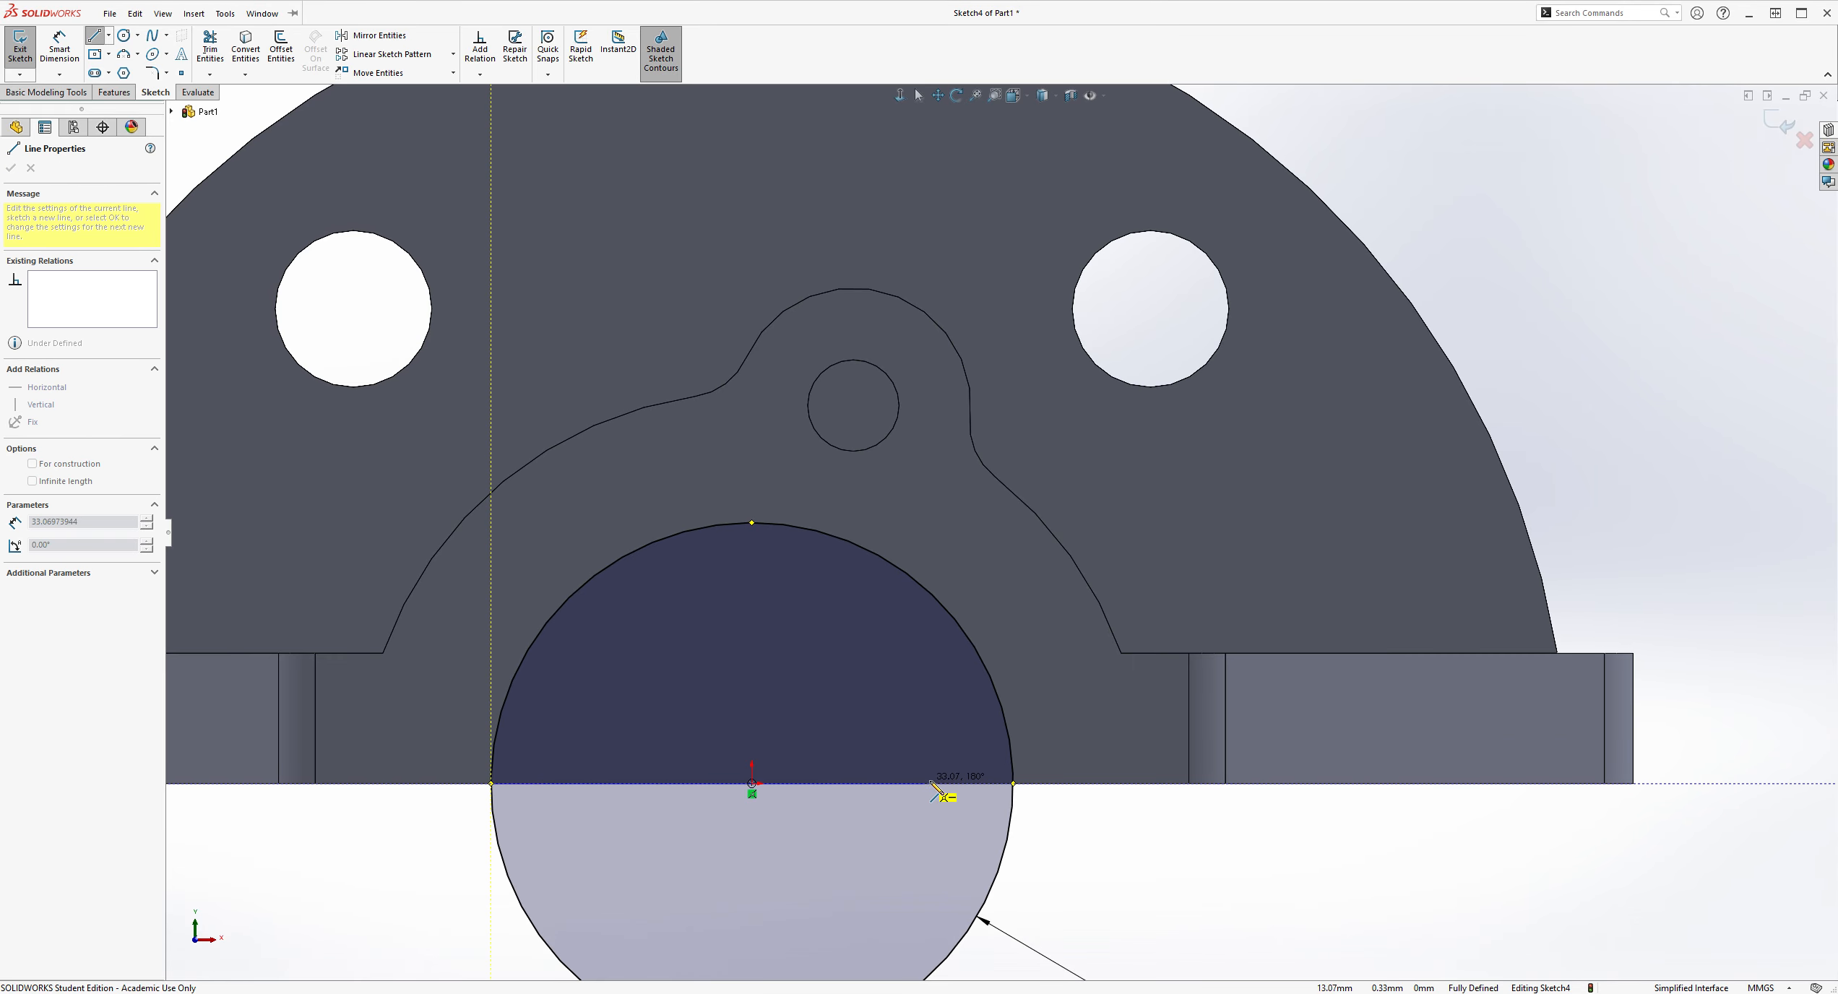
pyautogui.click(1013, 783)
pyautogui.press('Escape')
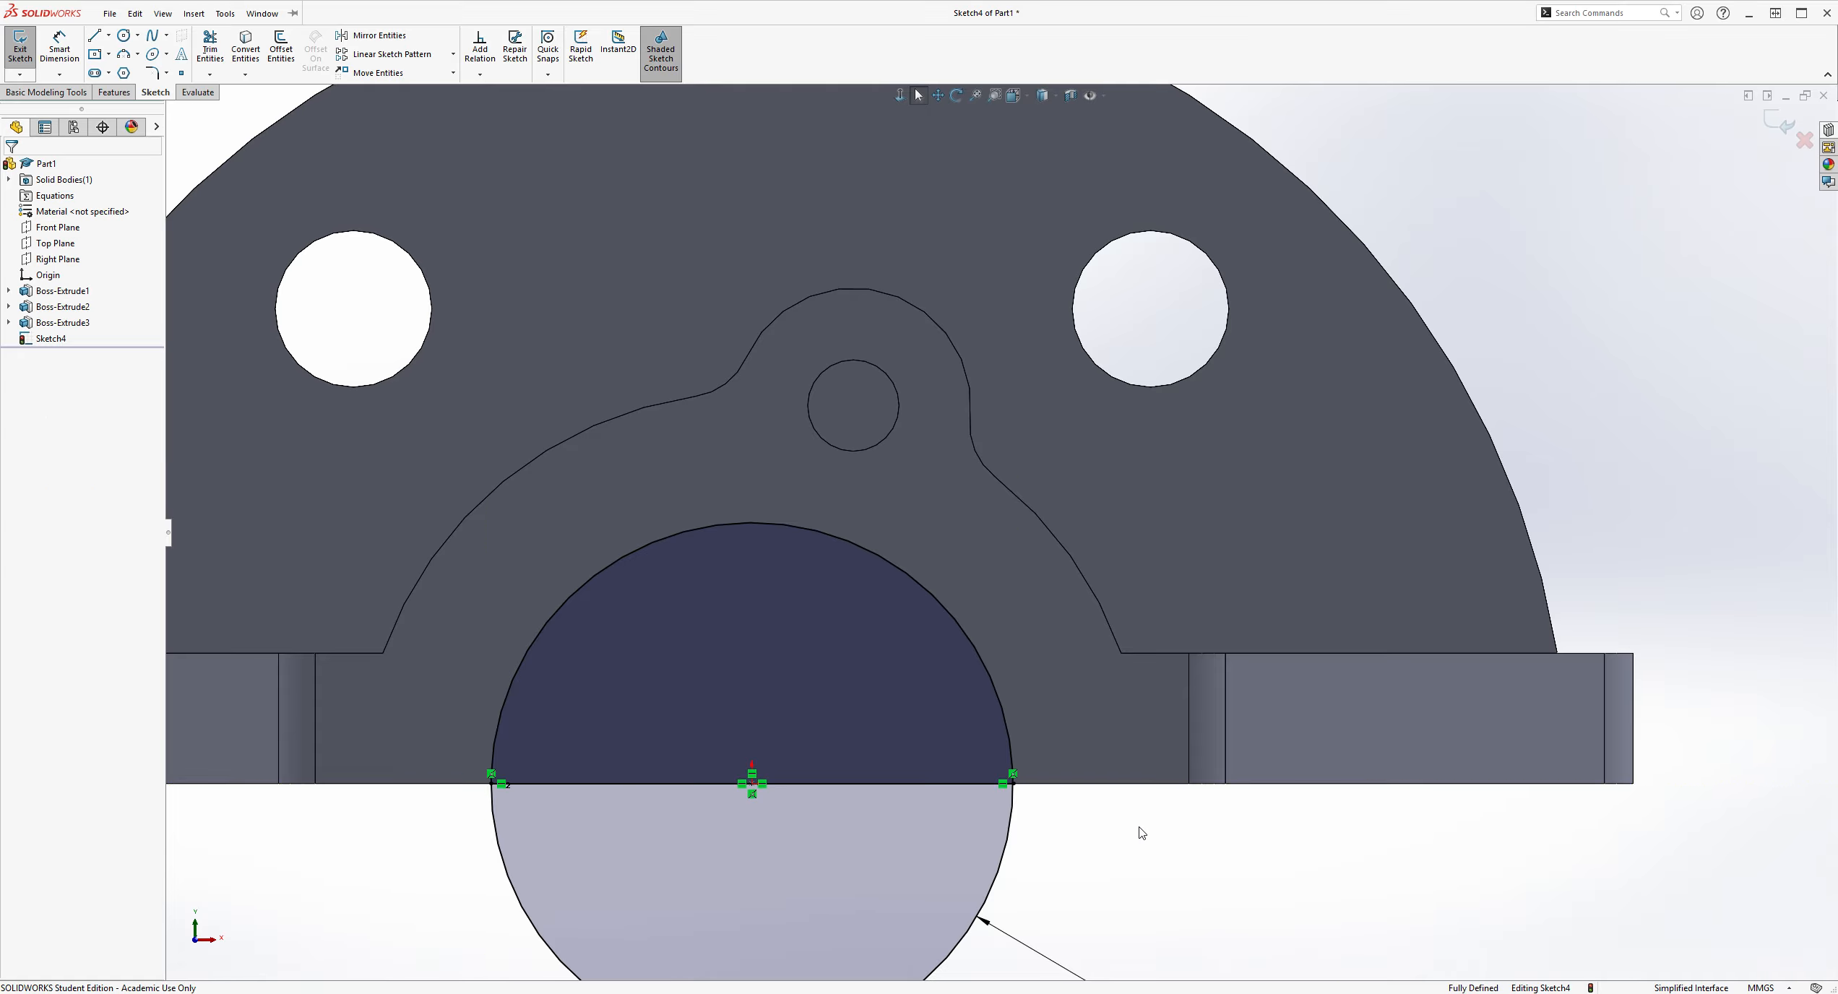
# Step: Trim away the half of the 40 mm circle below the horizontal line
pyautogui.press('f')
pyautogui.click(210, 44)
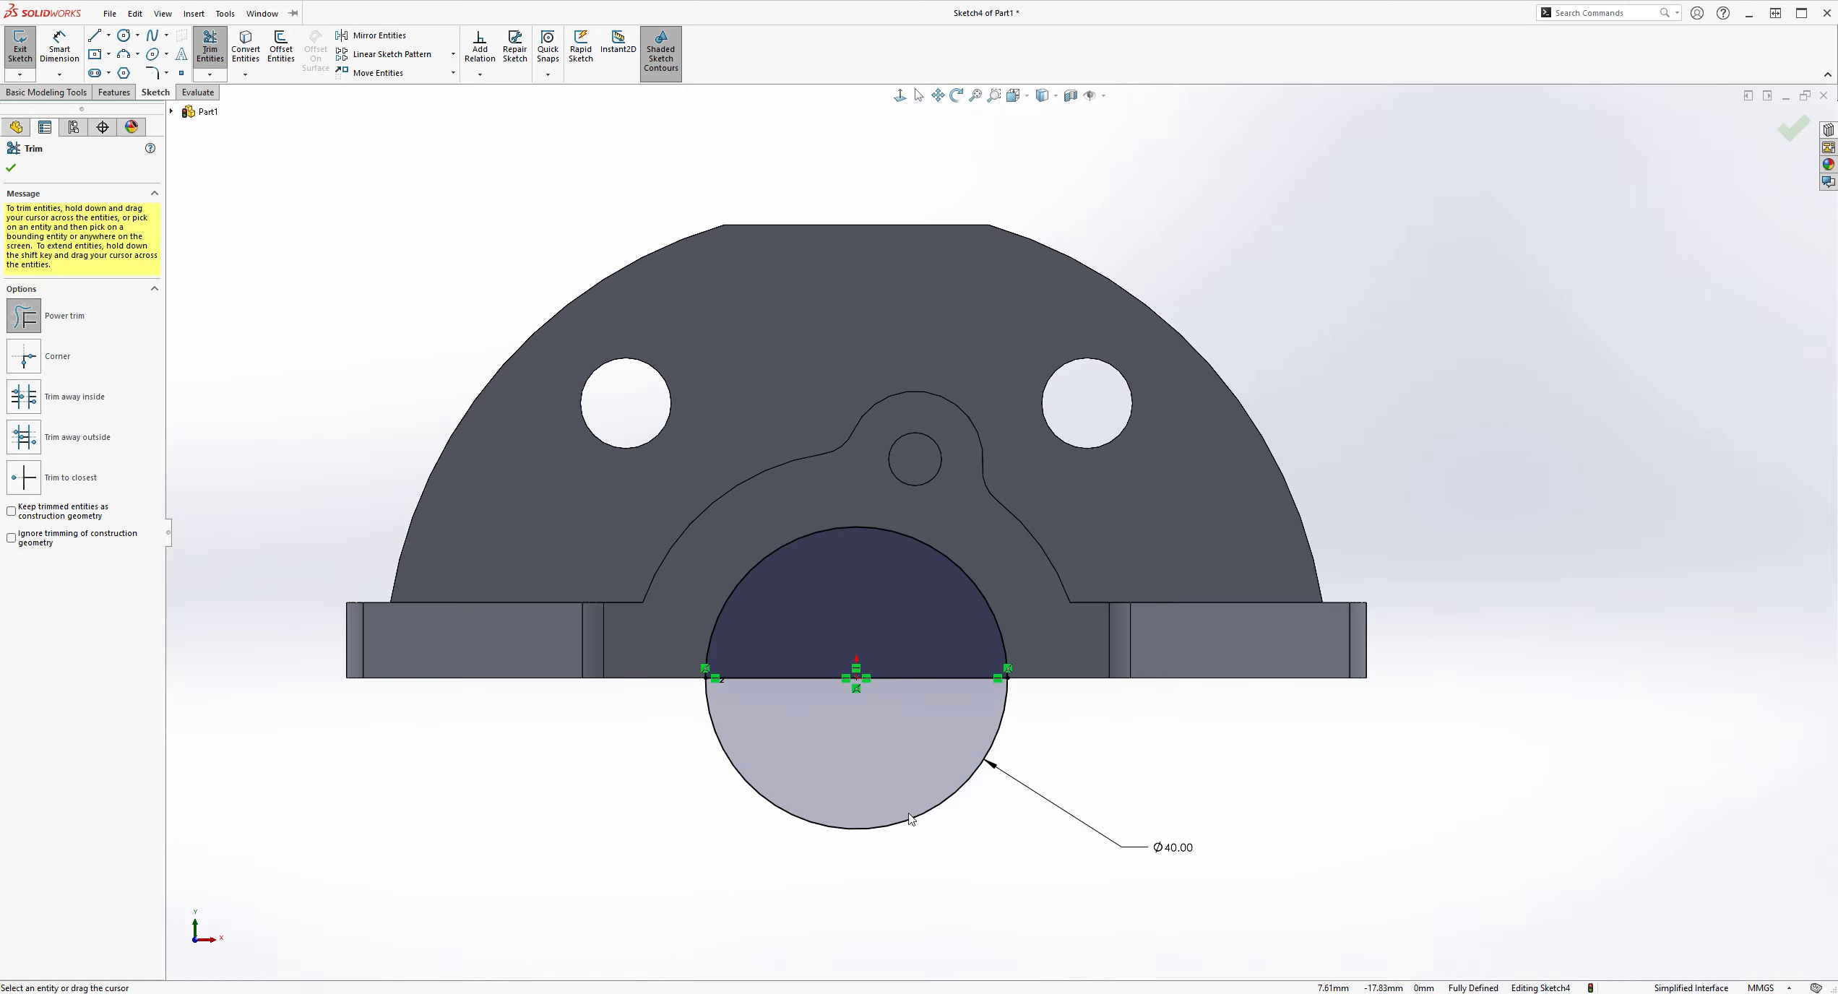
pyautogui.moveTo(807, 837); pyautogui.dragTo(808, 804)
pyautogui.press('Escape')
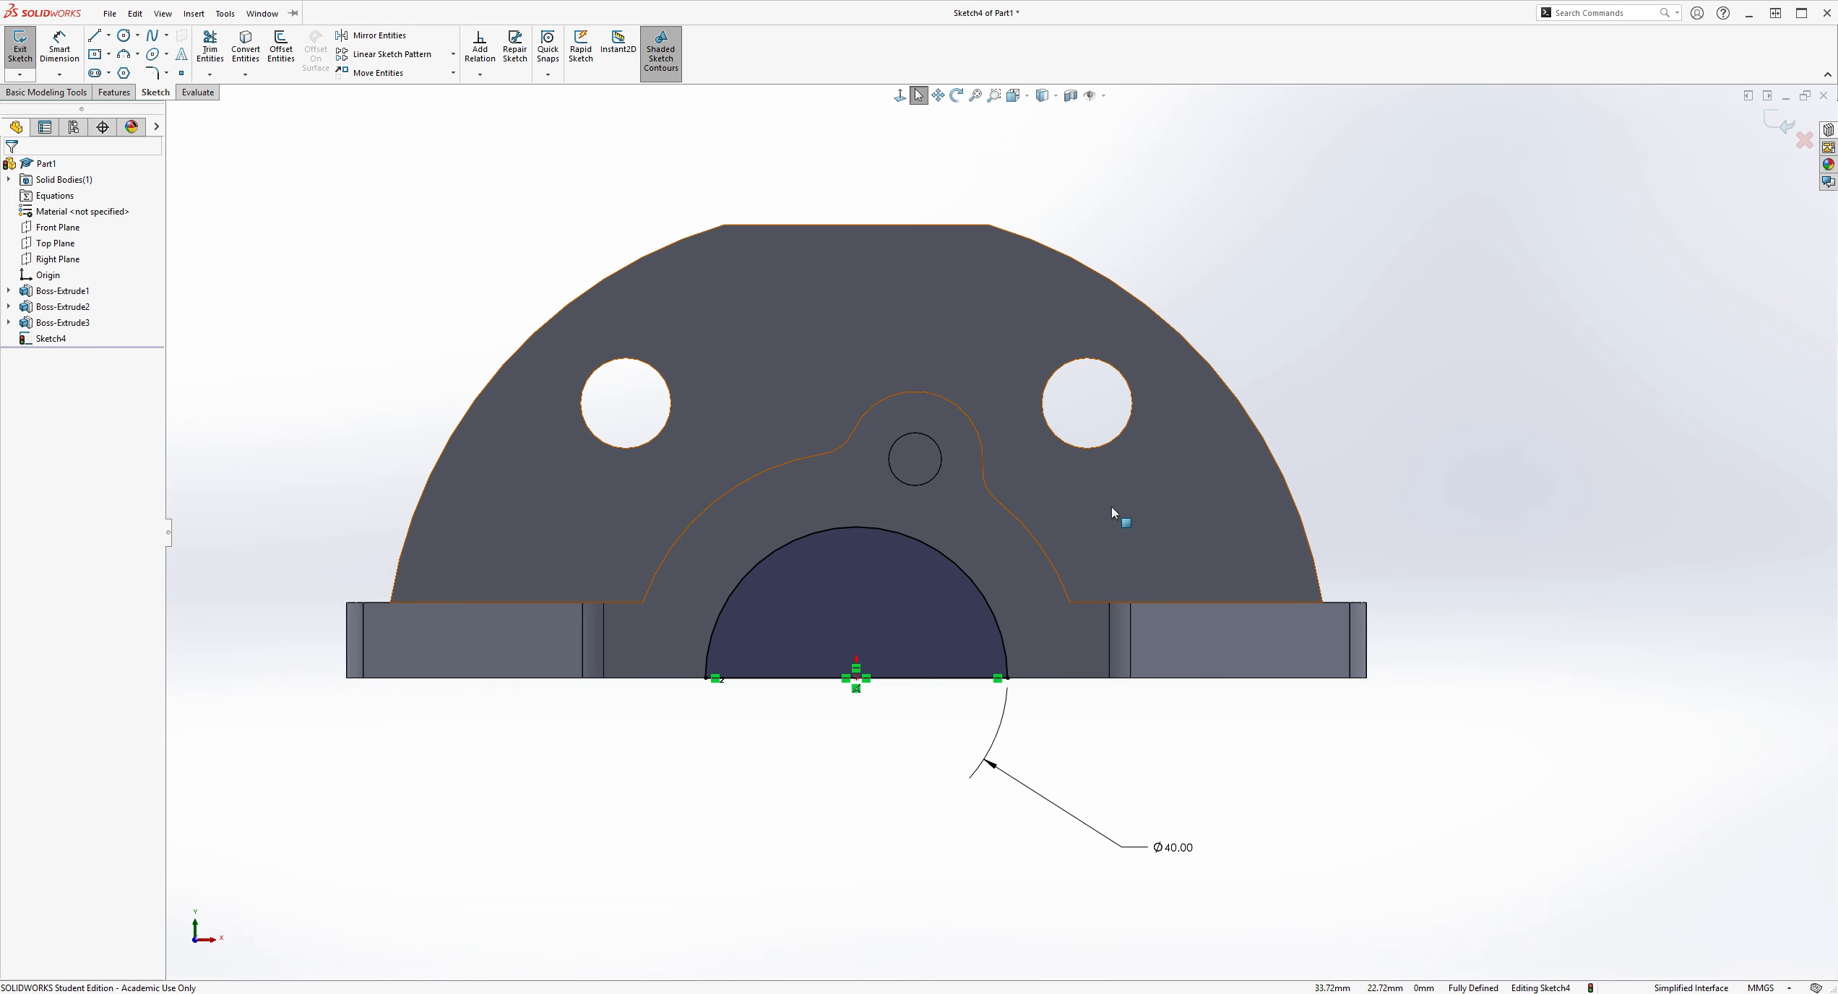
pyautogui.scroll(-2, 1228, 469)
pyautogui.scroll(1, 1276, 441)
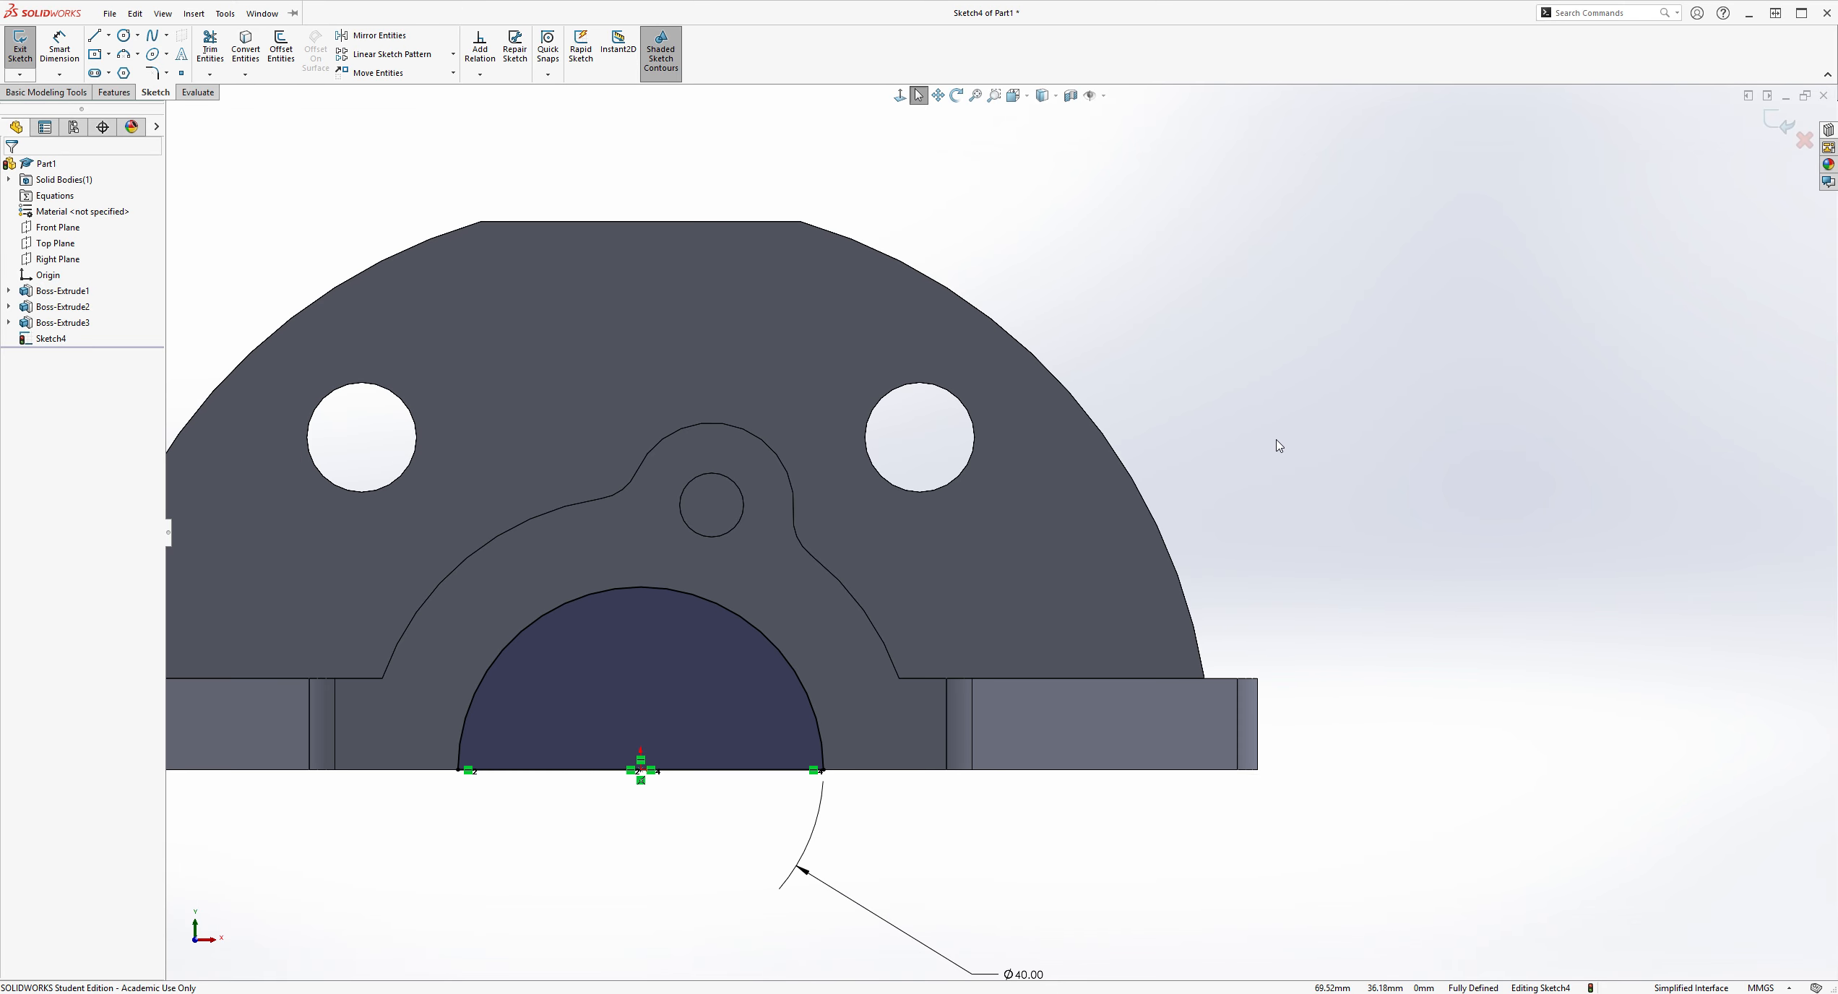
# Step: Try to convert the face inside the lug's small round hole into sketch geometry
pyautogui.scroll(1, 1278, 444)
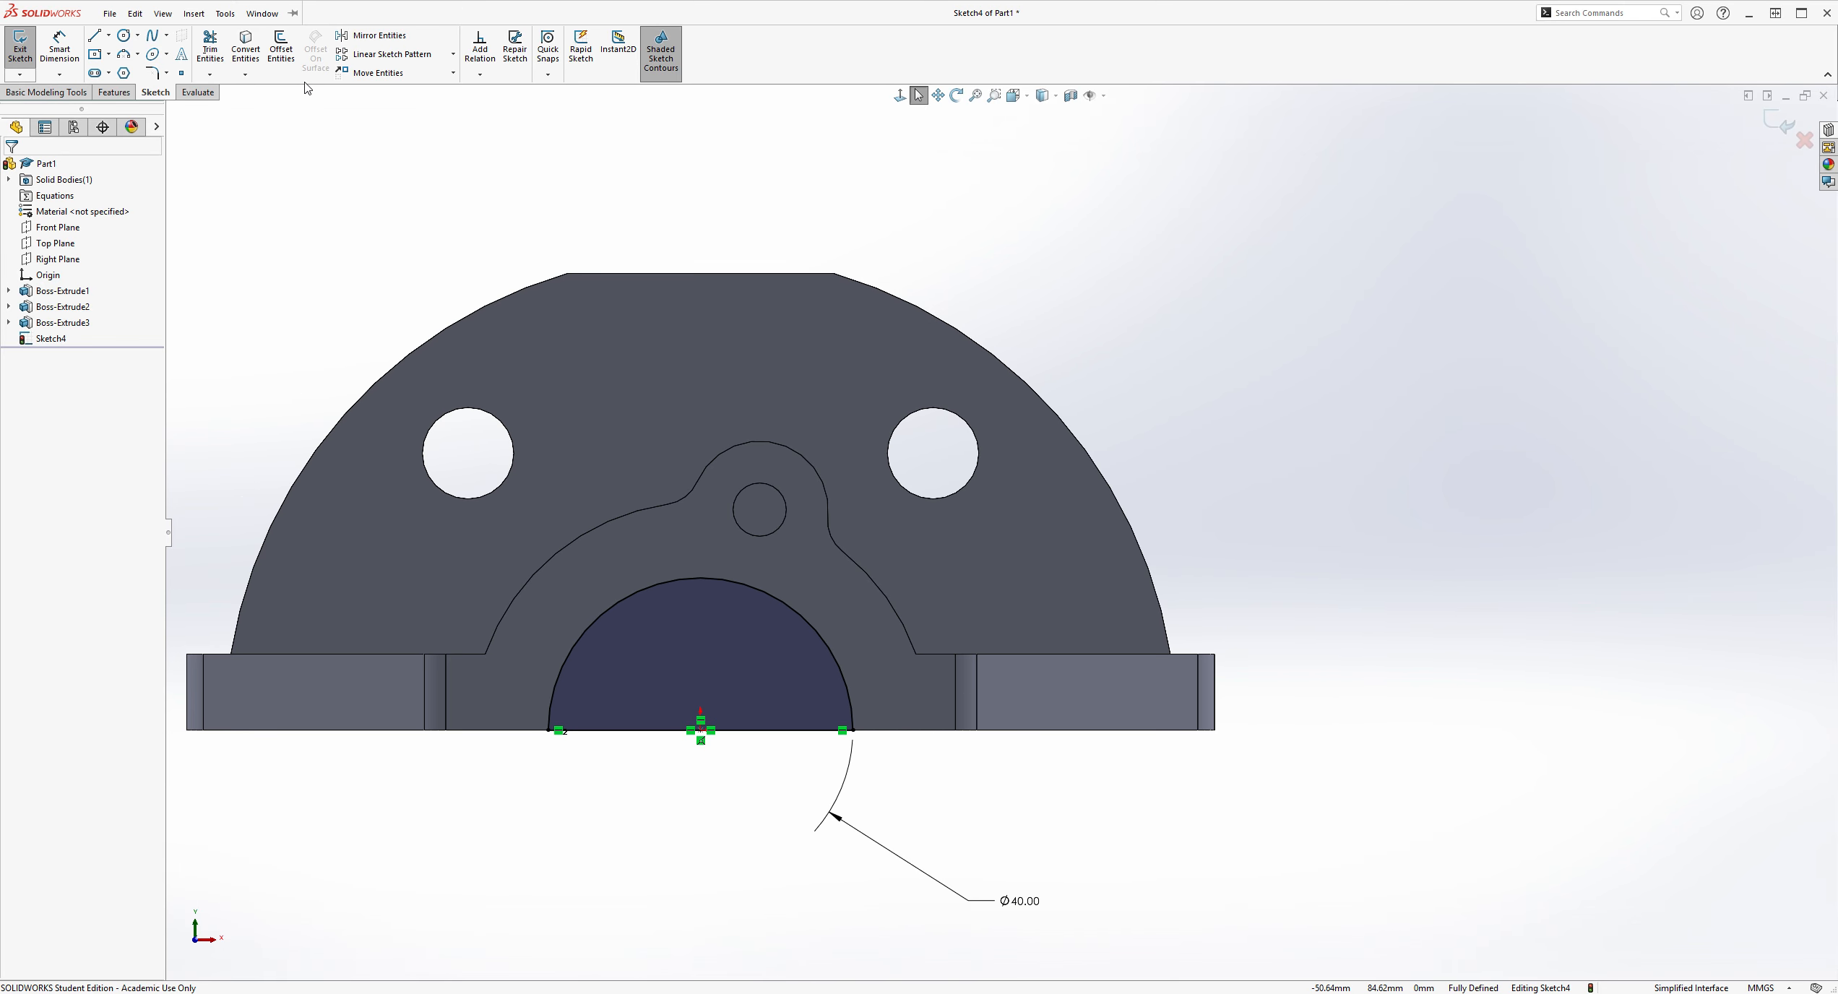
pyautogui.click(245, 49)
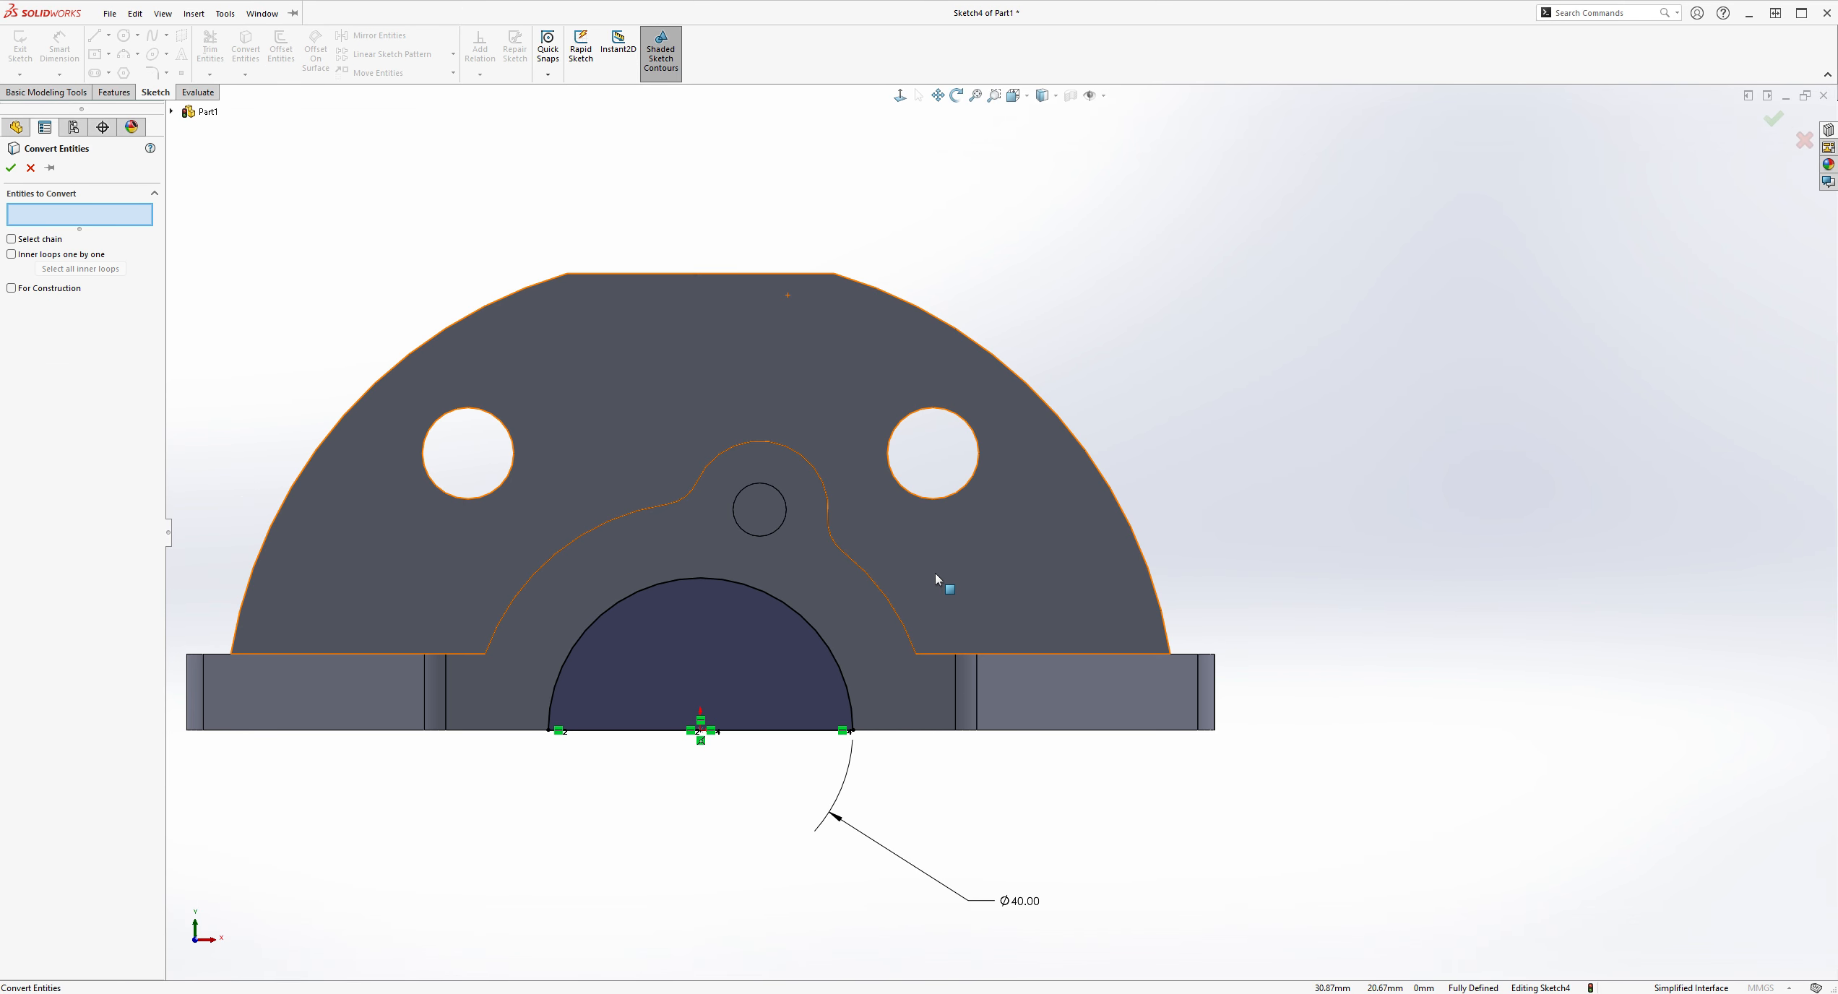
pyautogui.scroll(-3, 850, 562)
pyautogui.click(708, 511)
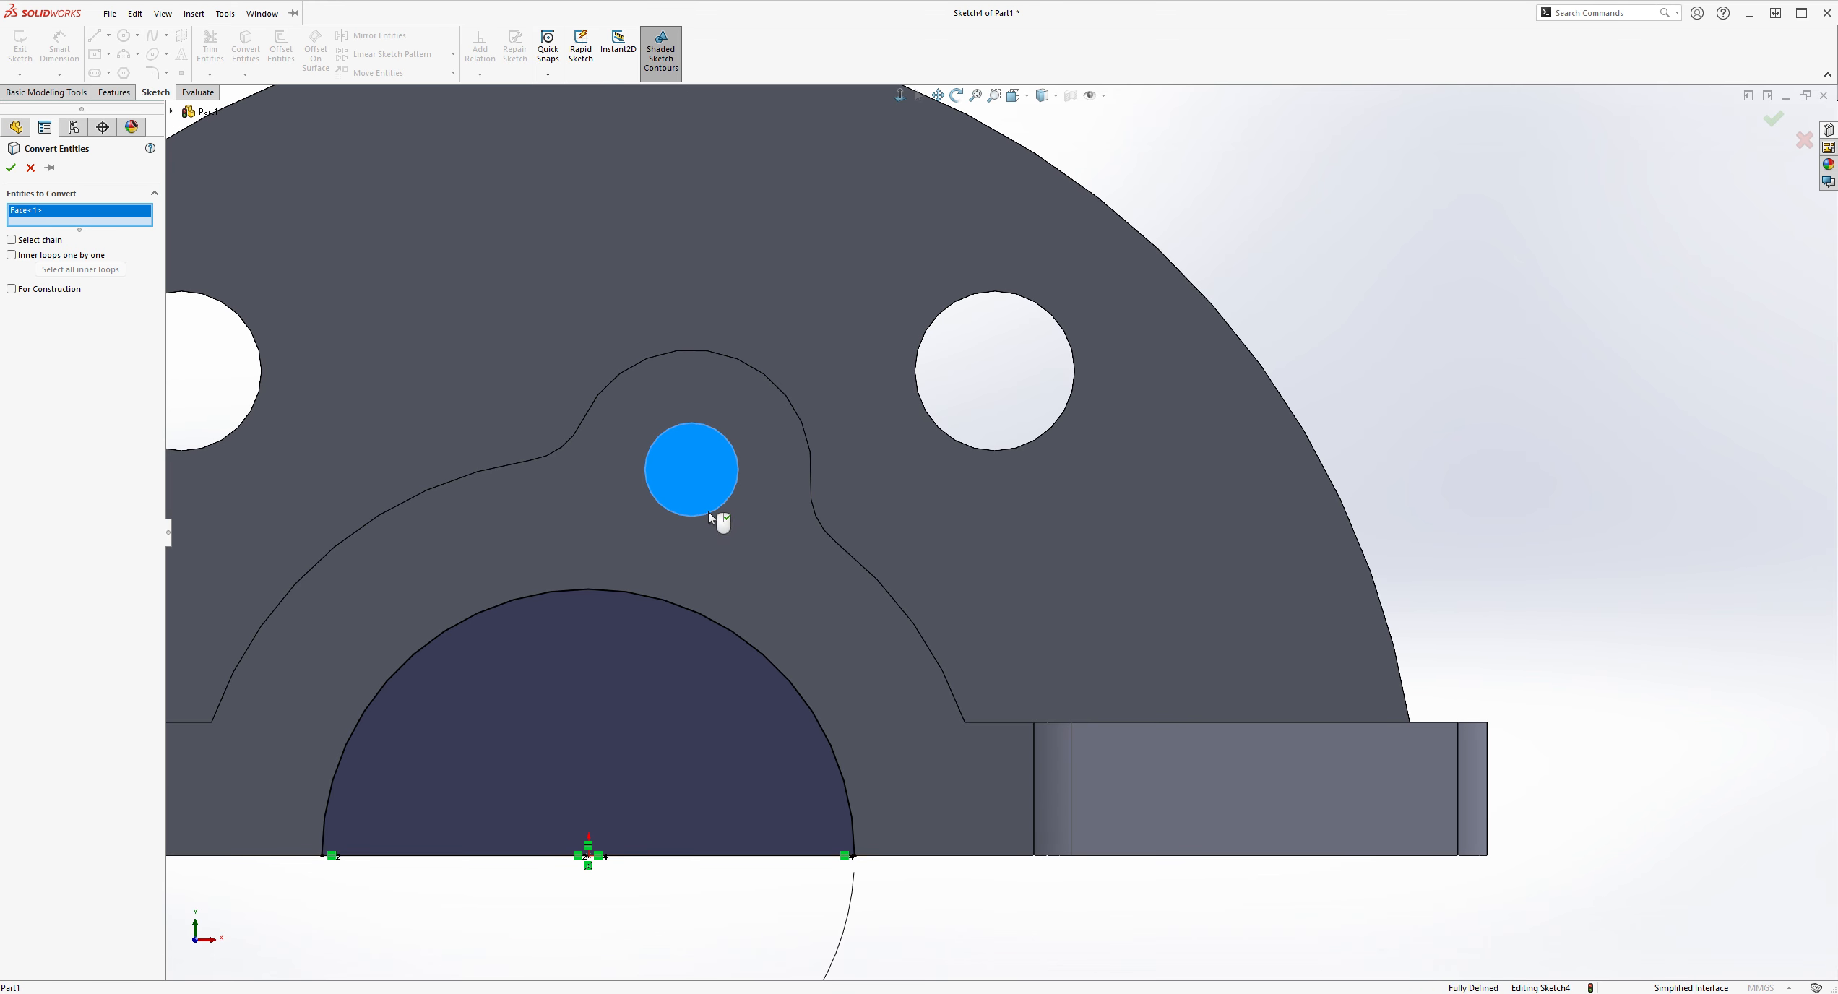
pyautogui.press('Return')
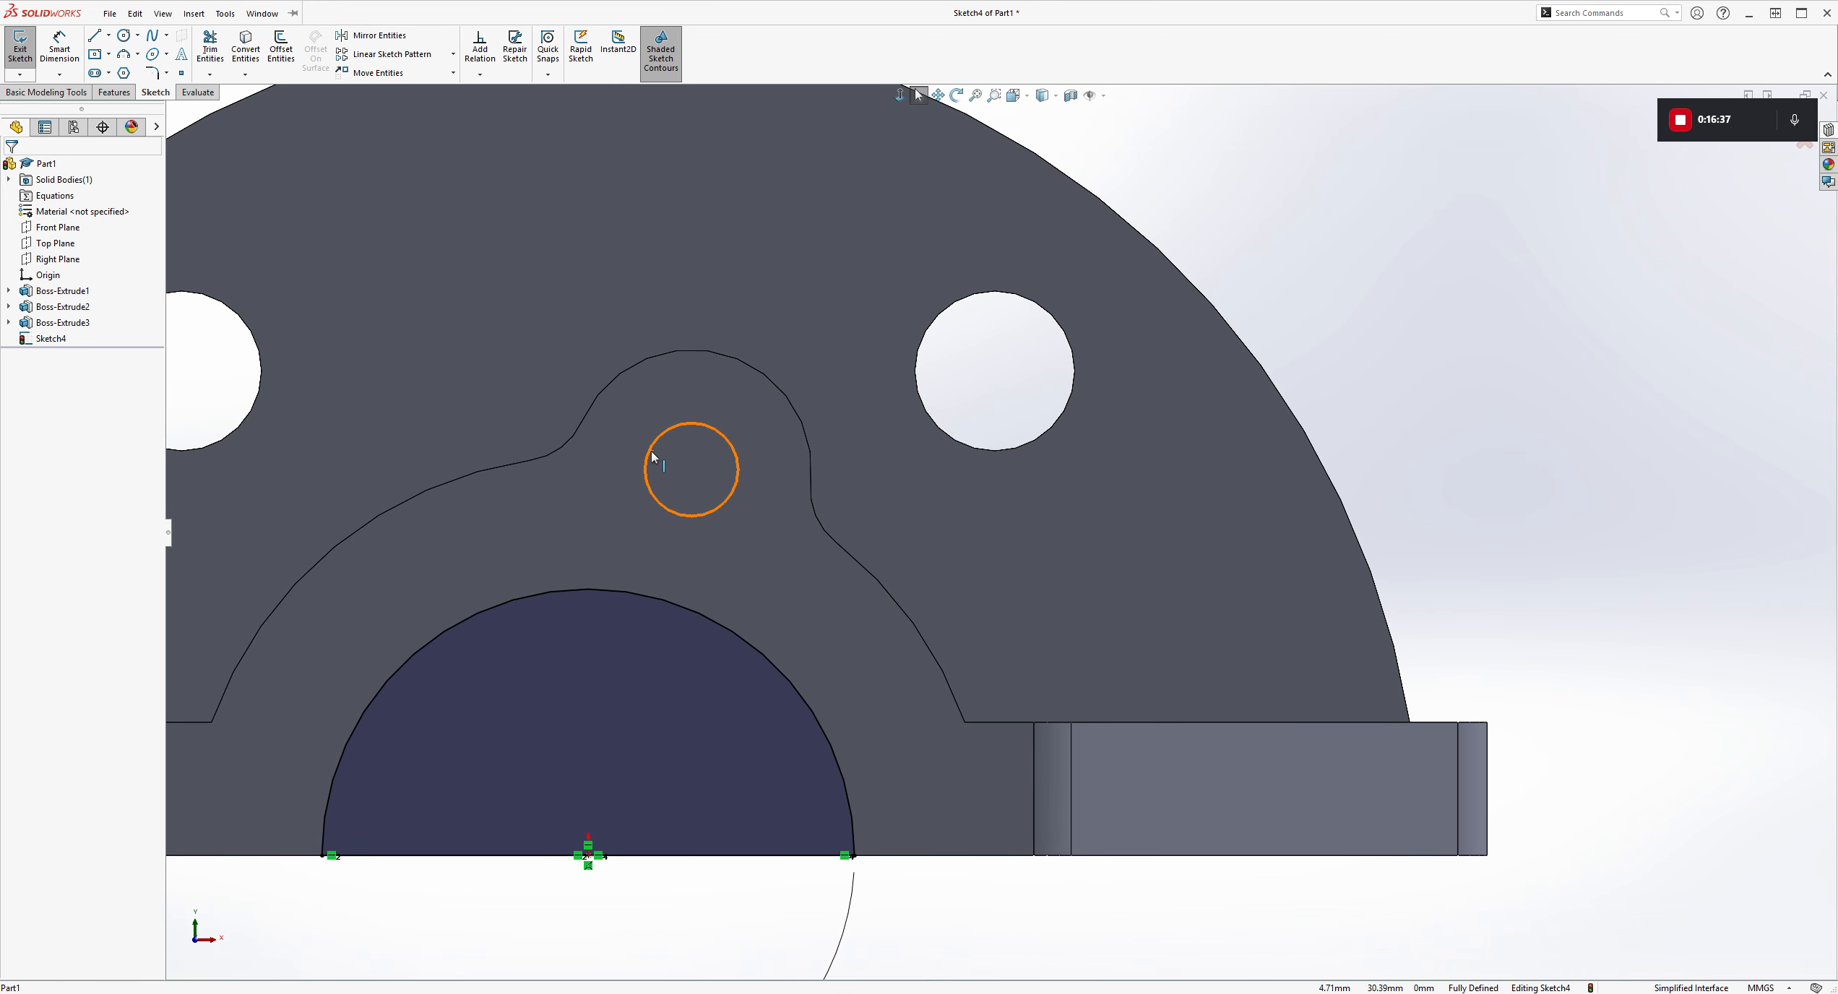
# Step: Convert the circular edge of the lug's small hole into the current sketch
pyautogui.click(256, 61)
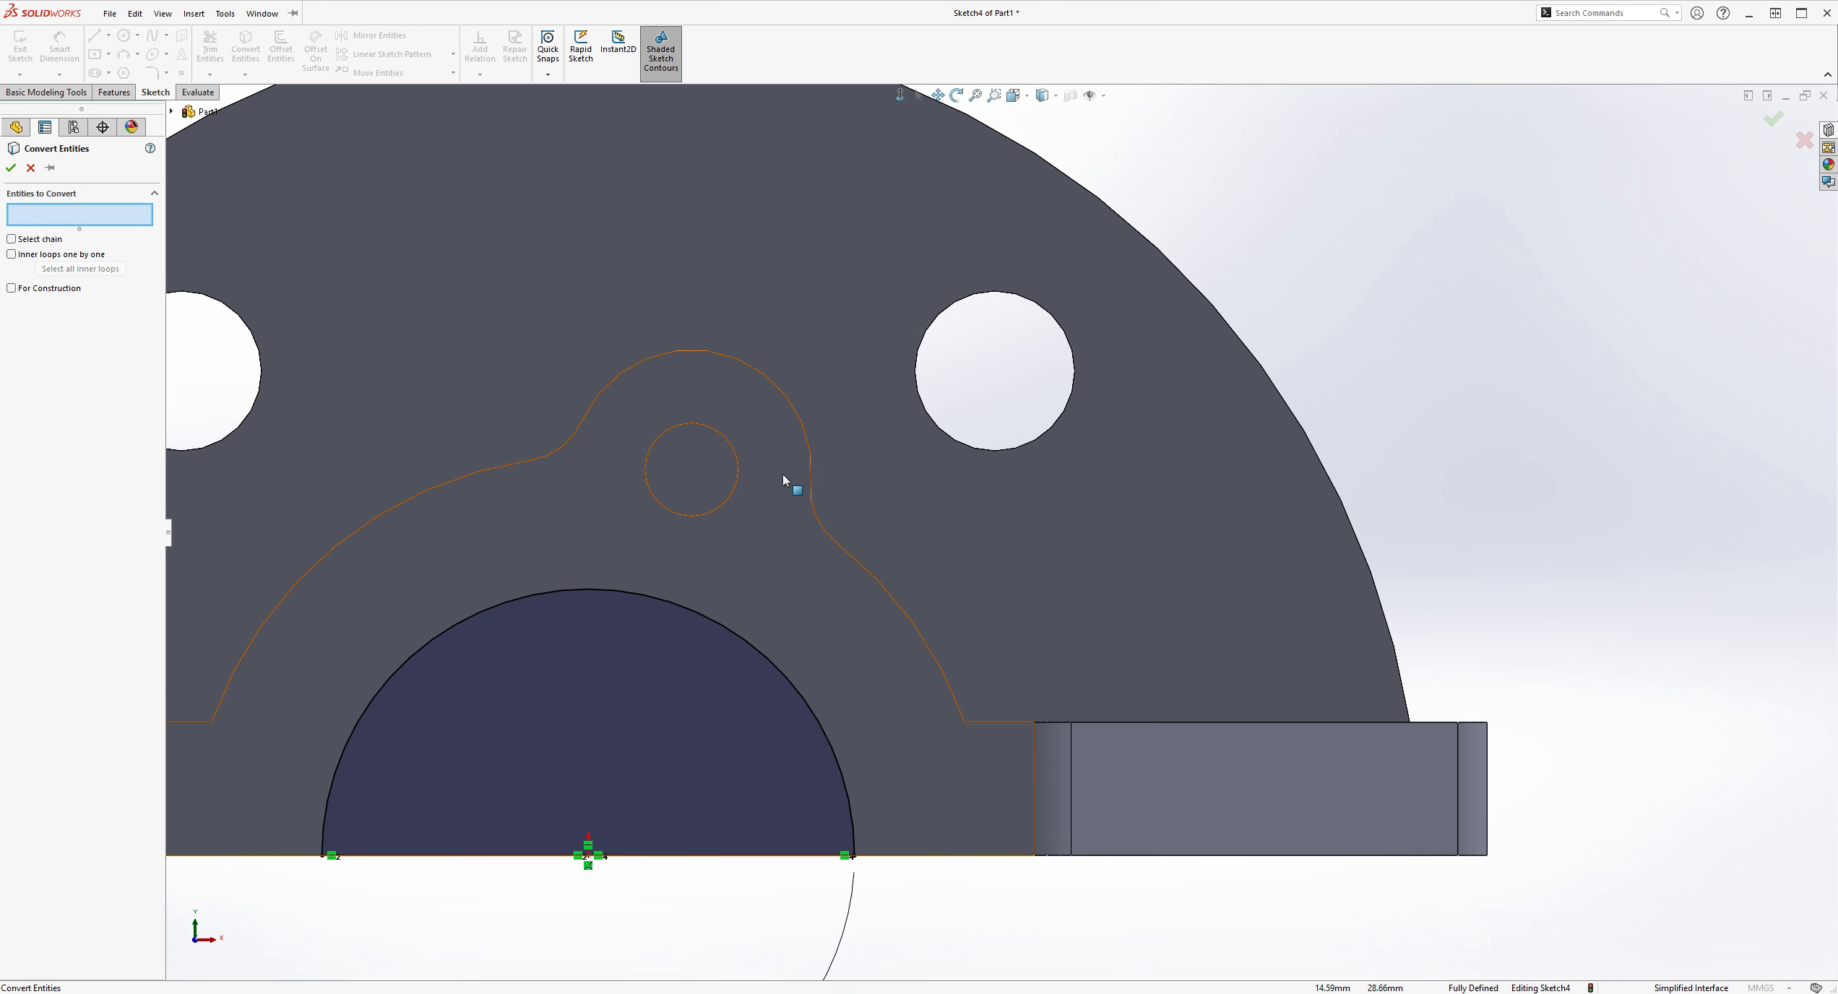
pyautogui.click(733, 497)
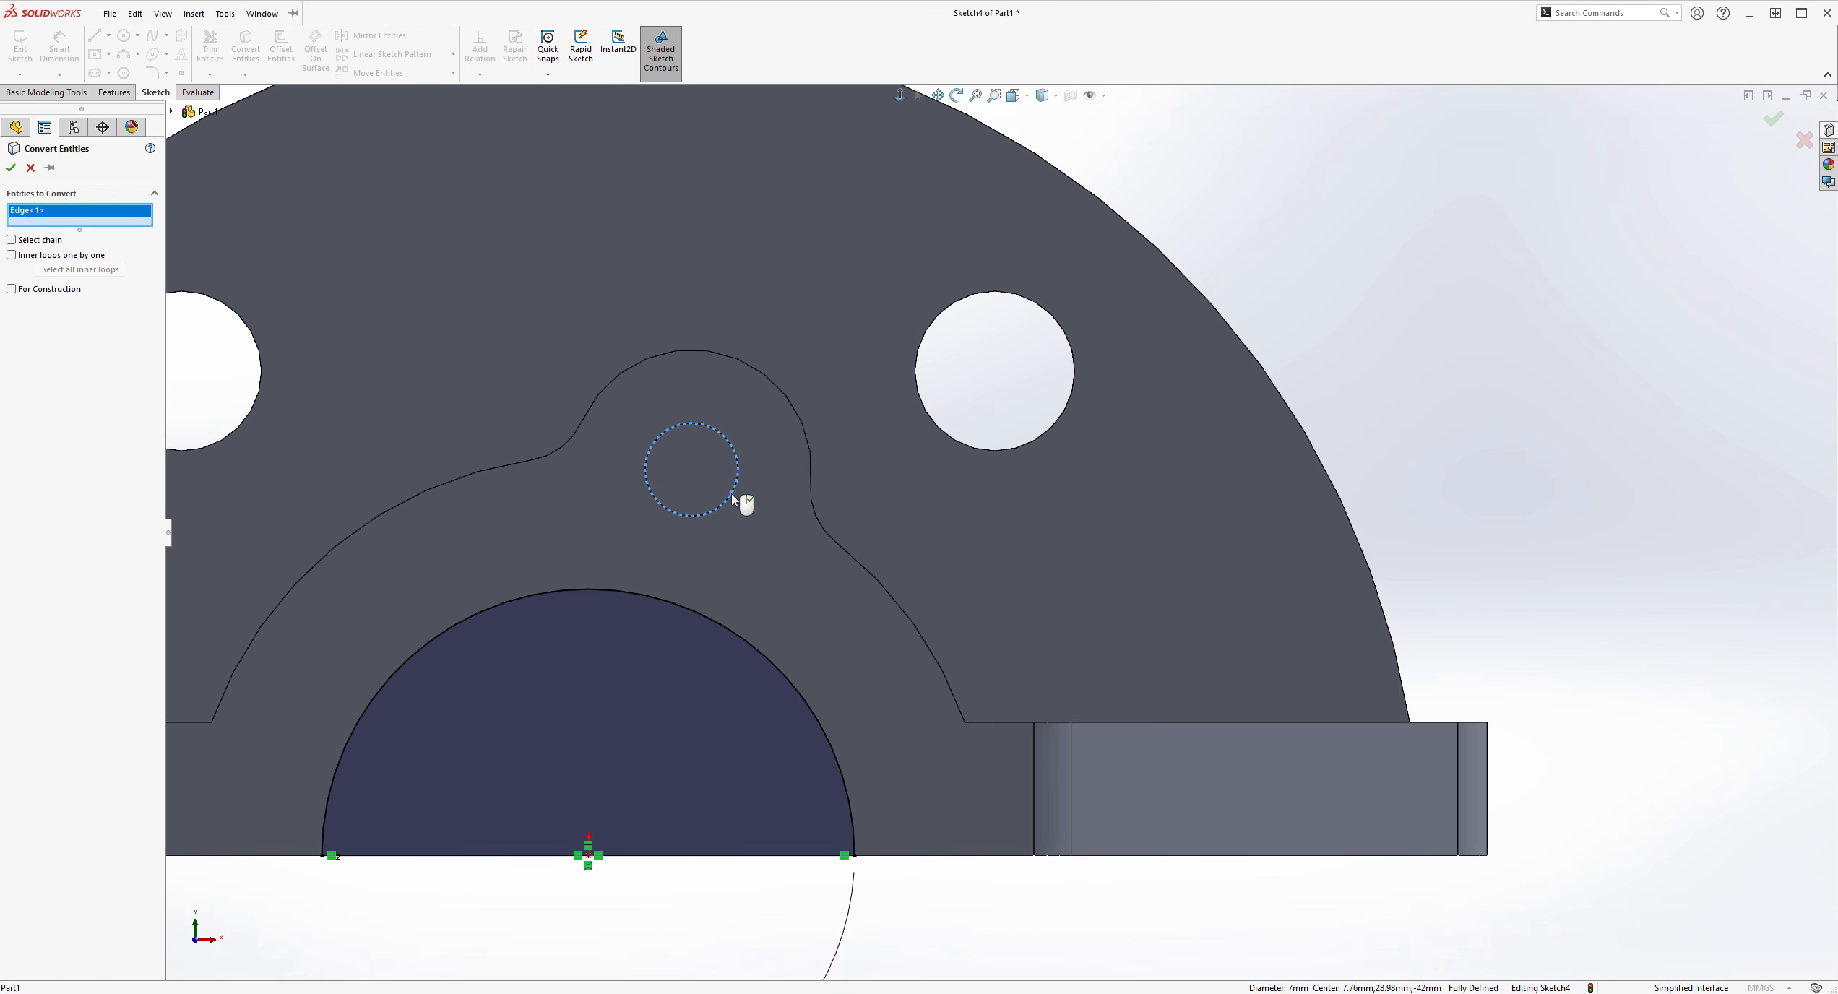
pyautogui.click(11, 168)
# Step: Cut-extrude the semicircle and the small circle Through All, passing through the lug and the wall
pyautogui.scroll(5, 1112, 462)
pyautogui.moveTo(1302, 434)
pyautogui.mouseDown(button='middle')
pyautogui.moveTo(1275, 521)
pyautogui.moveTo(1321, 447)
pyautogui.mouseUp(button='middle')
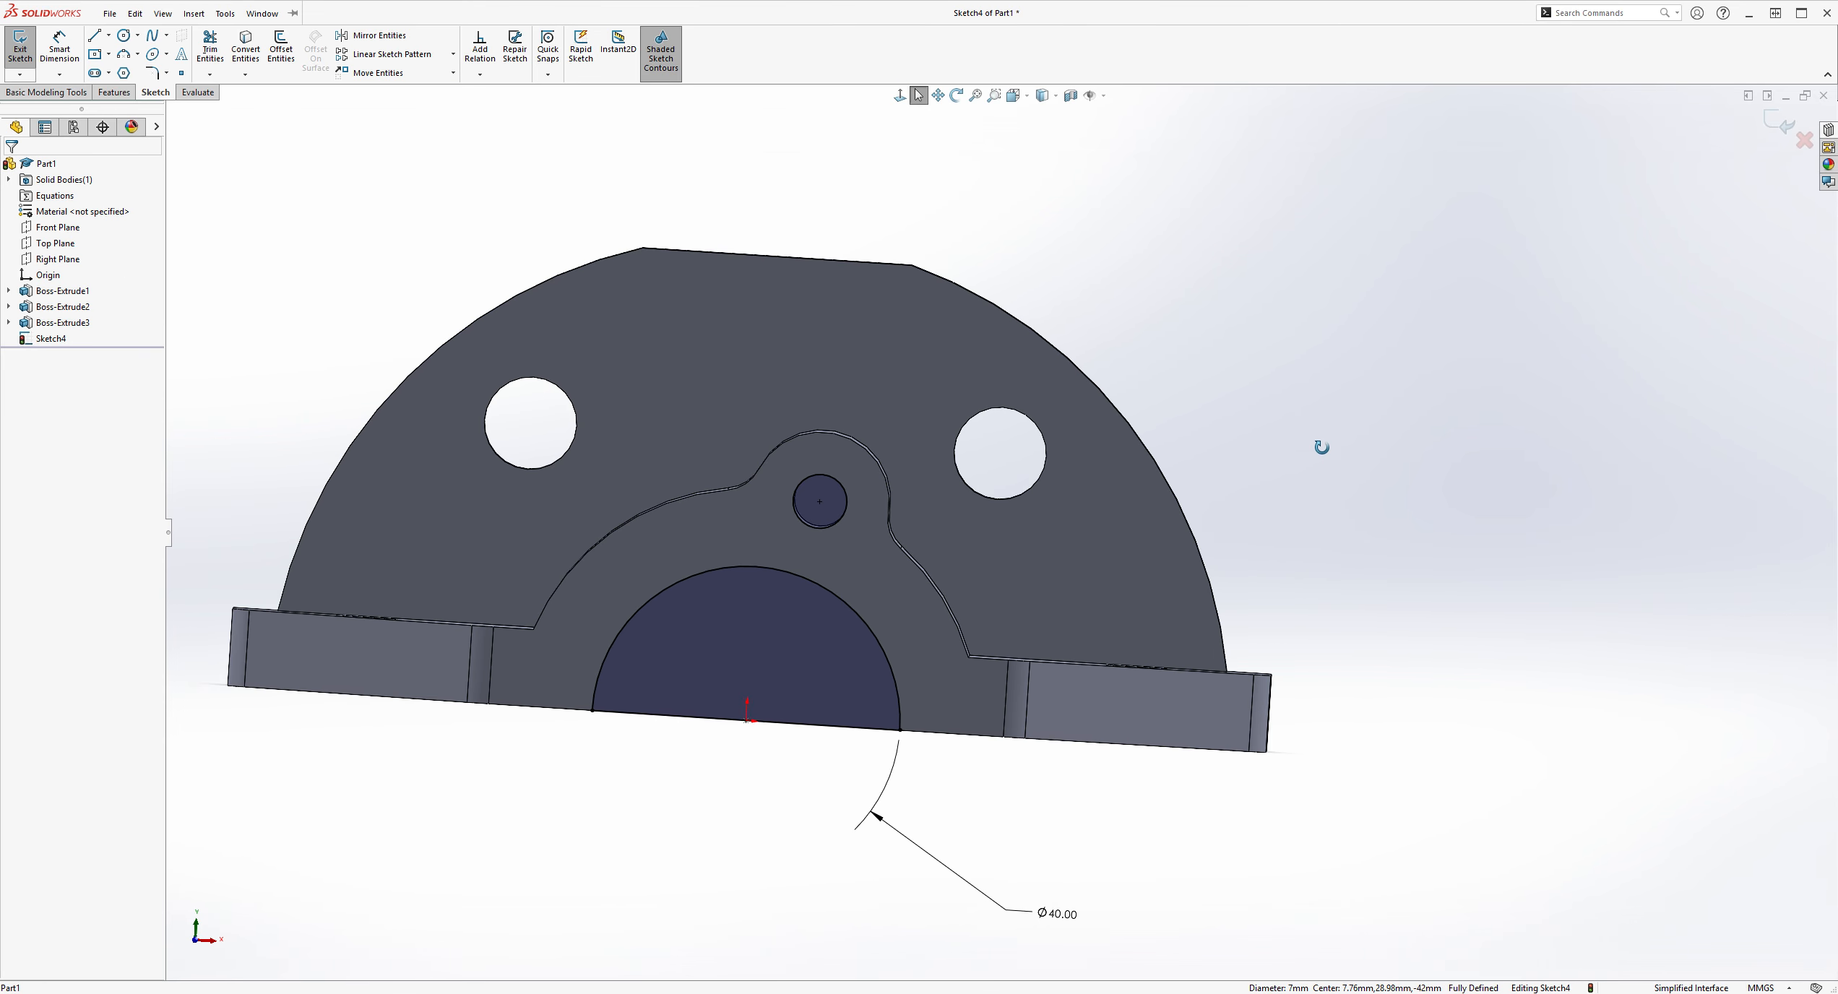
pyautogui.click(114, 91)
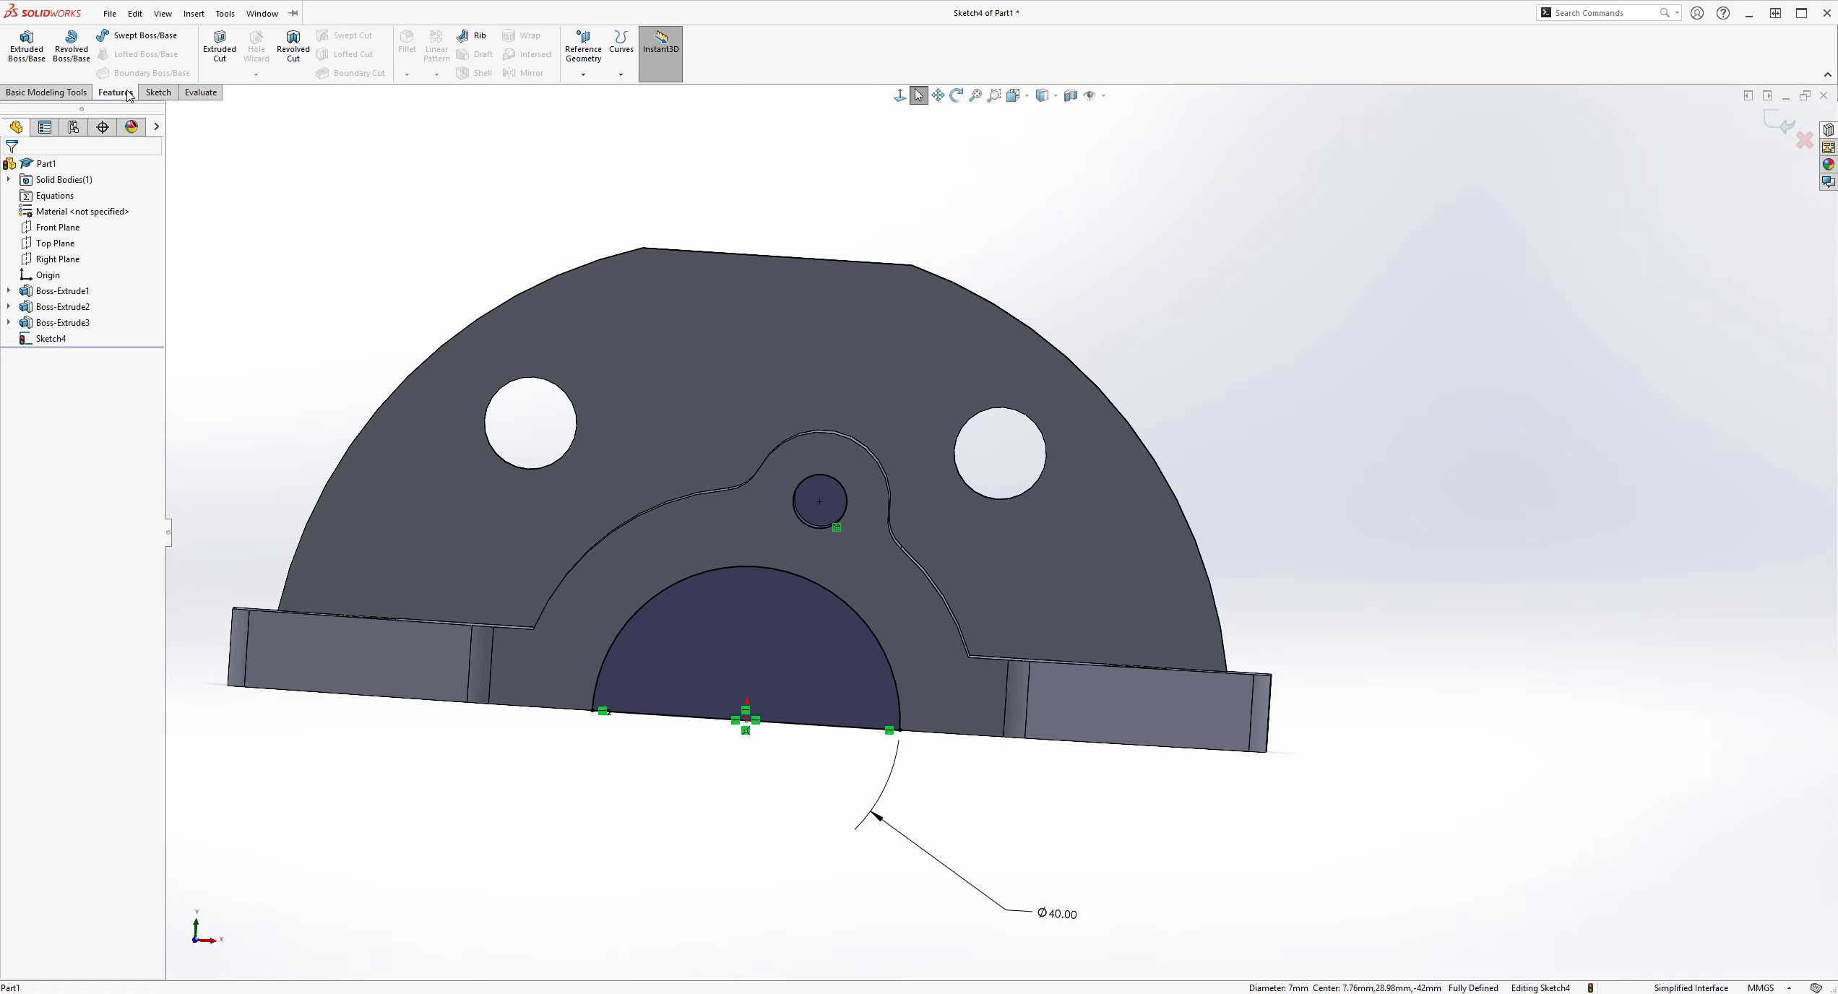
pyautogui.click(207, 78)
pyautogui.moveTo(1345, 438); pyautogui.dragTo(1232, 458, button='middle')
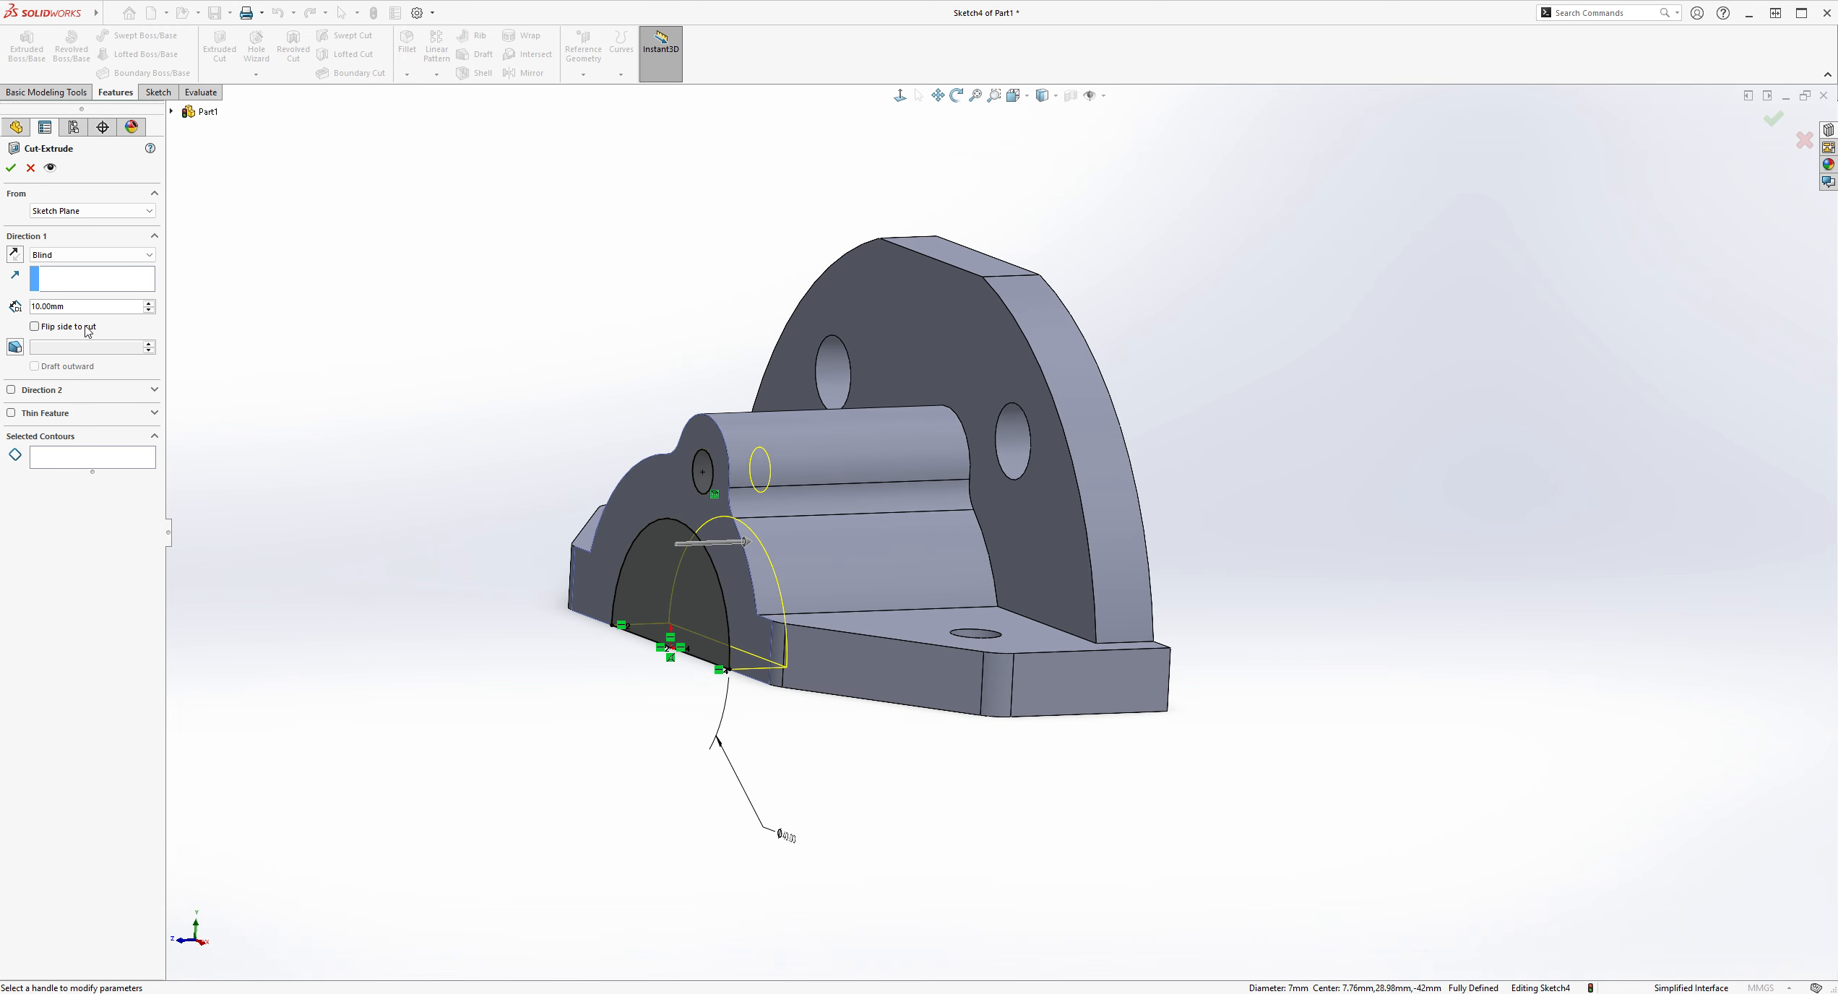
pyautogui.click(55, 280)
pyautogui.moveTo(1202, 423); pyautogui.dragTo(1306, 432, button='middle')
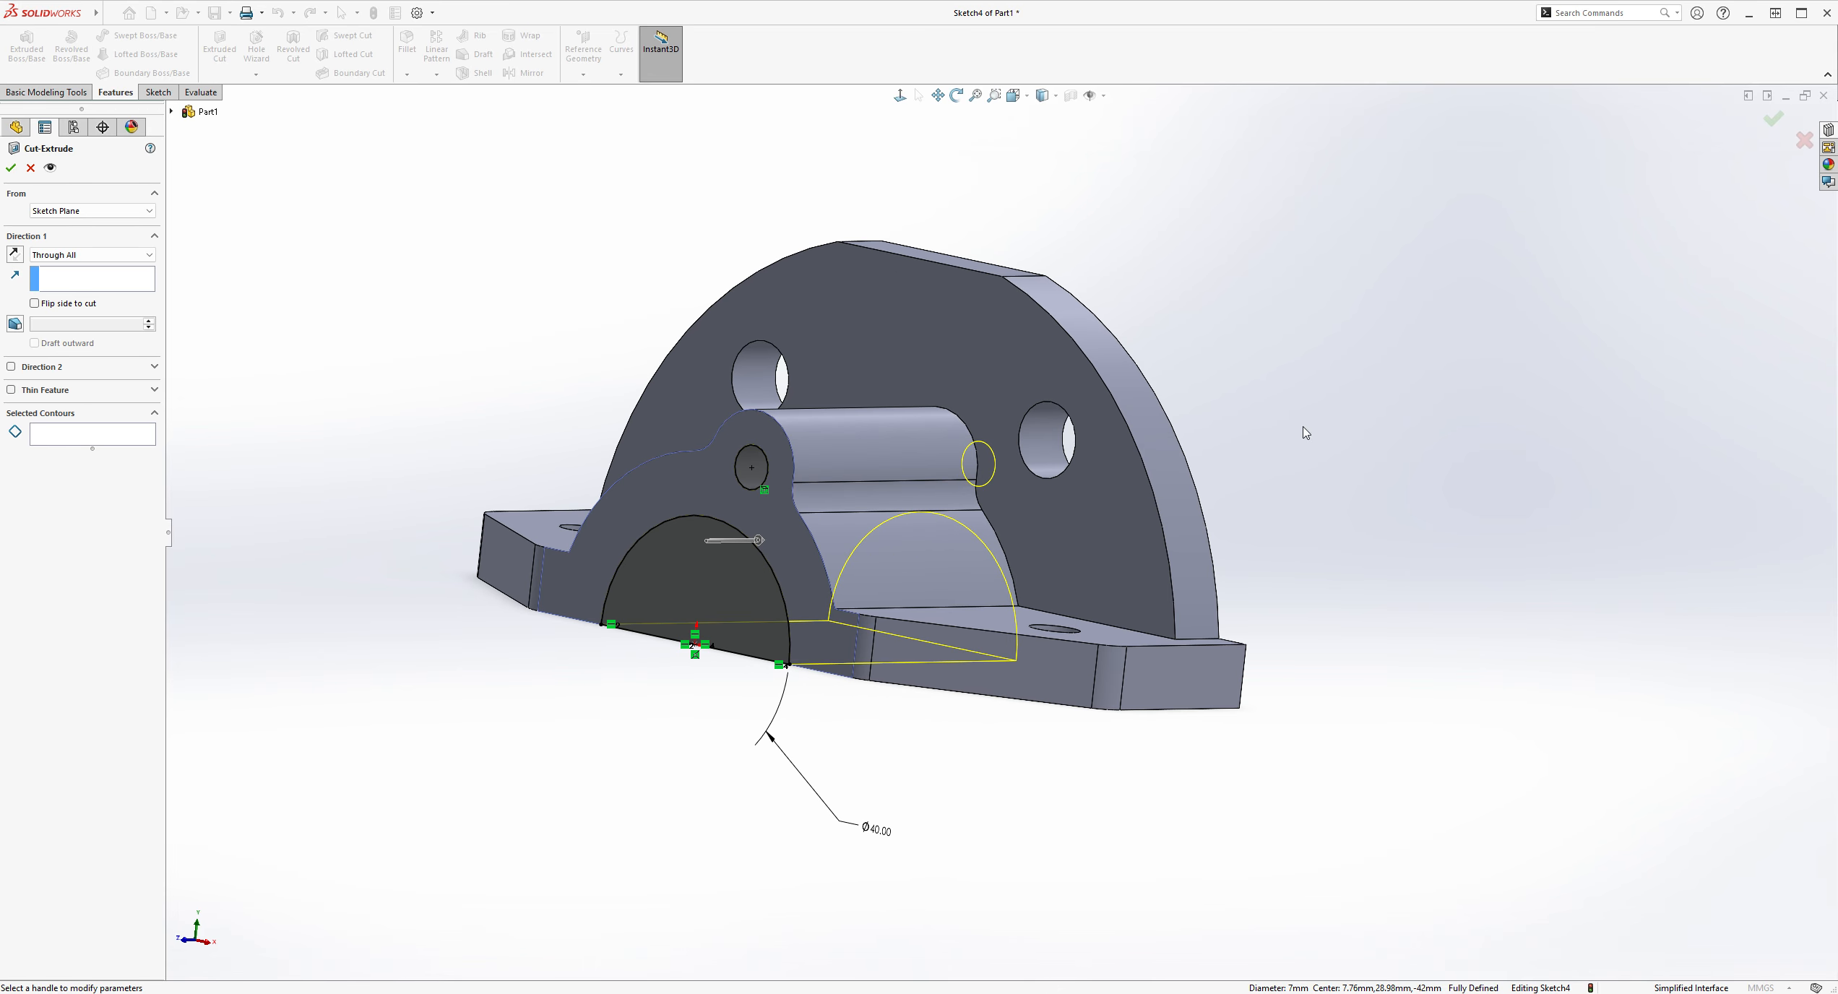
pyautogui.click(10, 168)
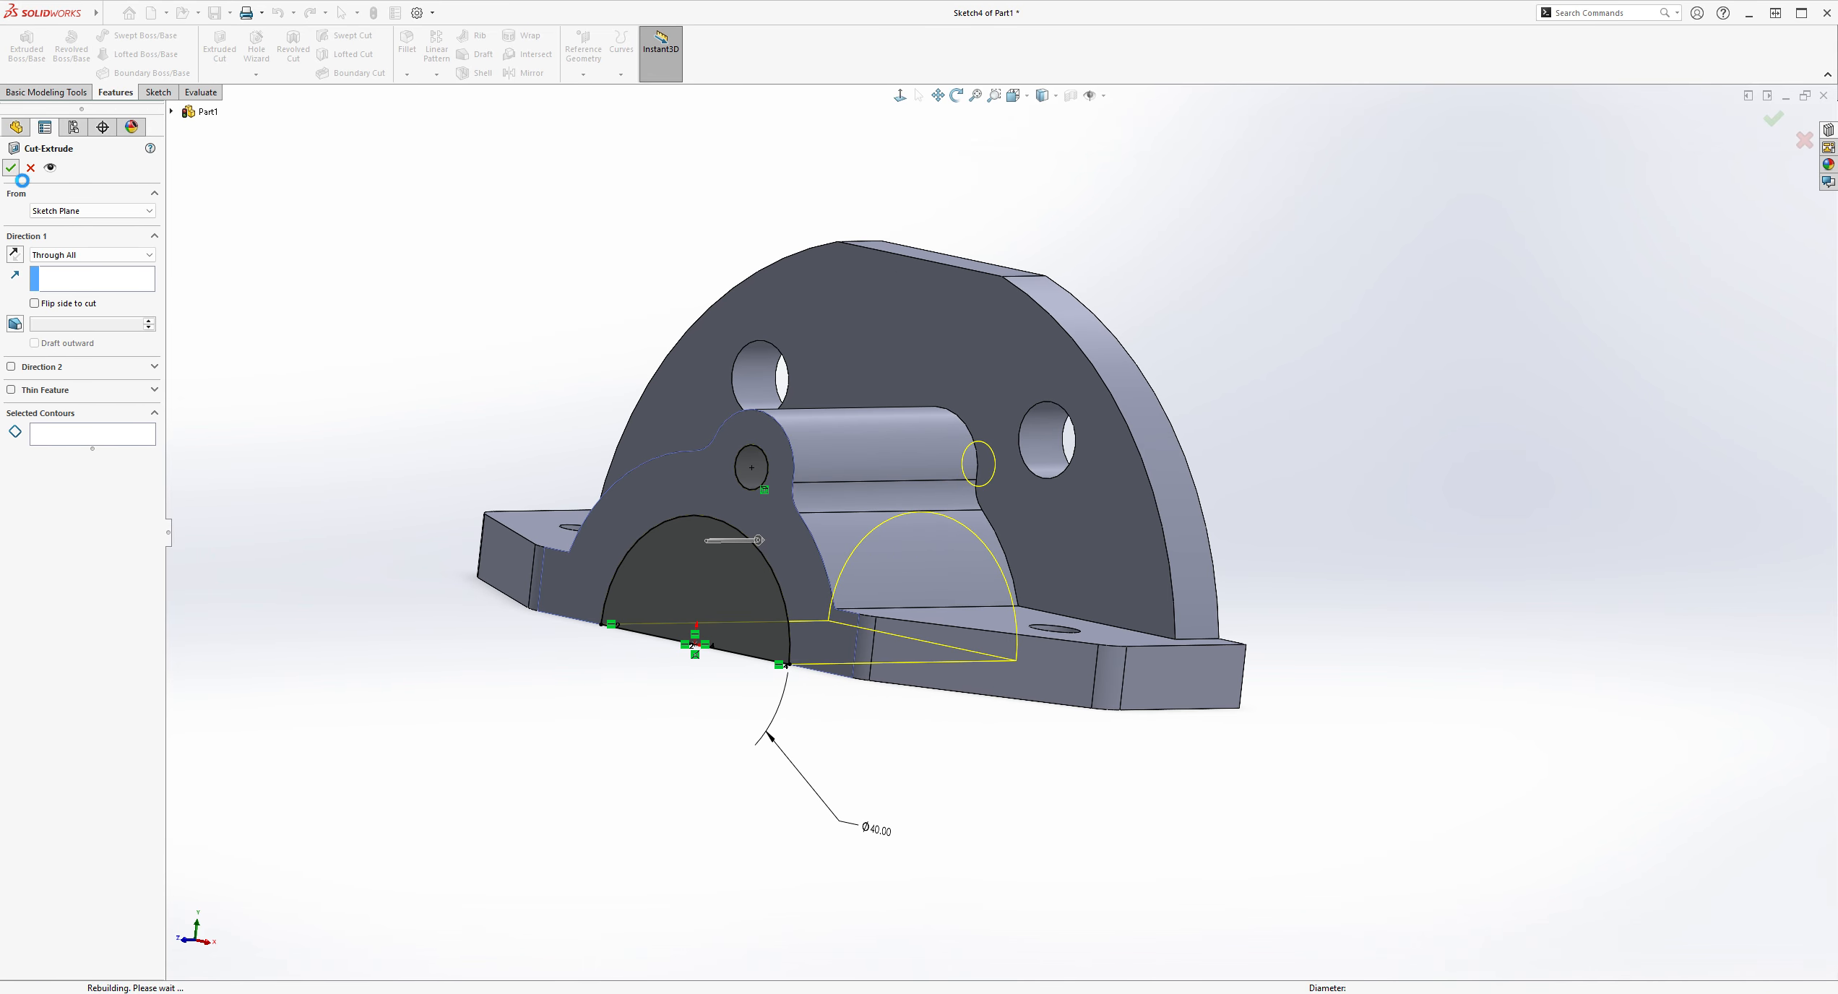
# Step: Inspect the cut part from the front and above, and open its mass properties
pyautogui.moveTo(1374, 497); pyautogui.dragTo(1436, 599, button='middle')
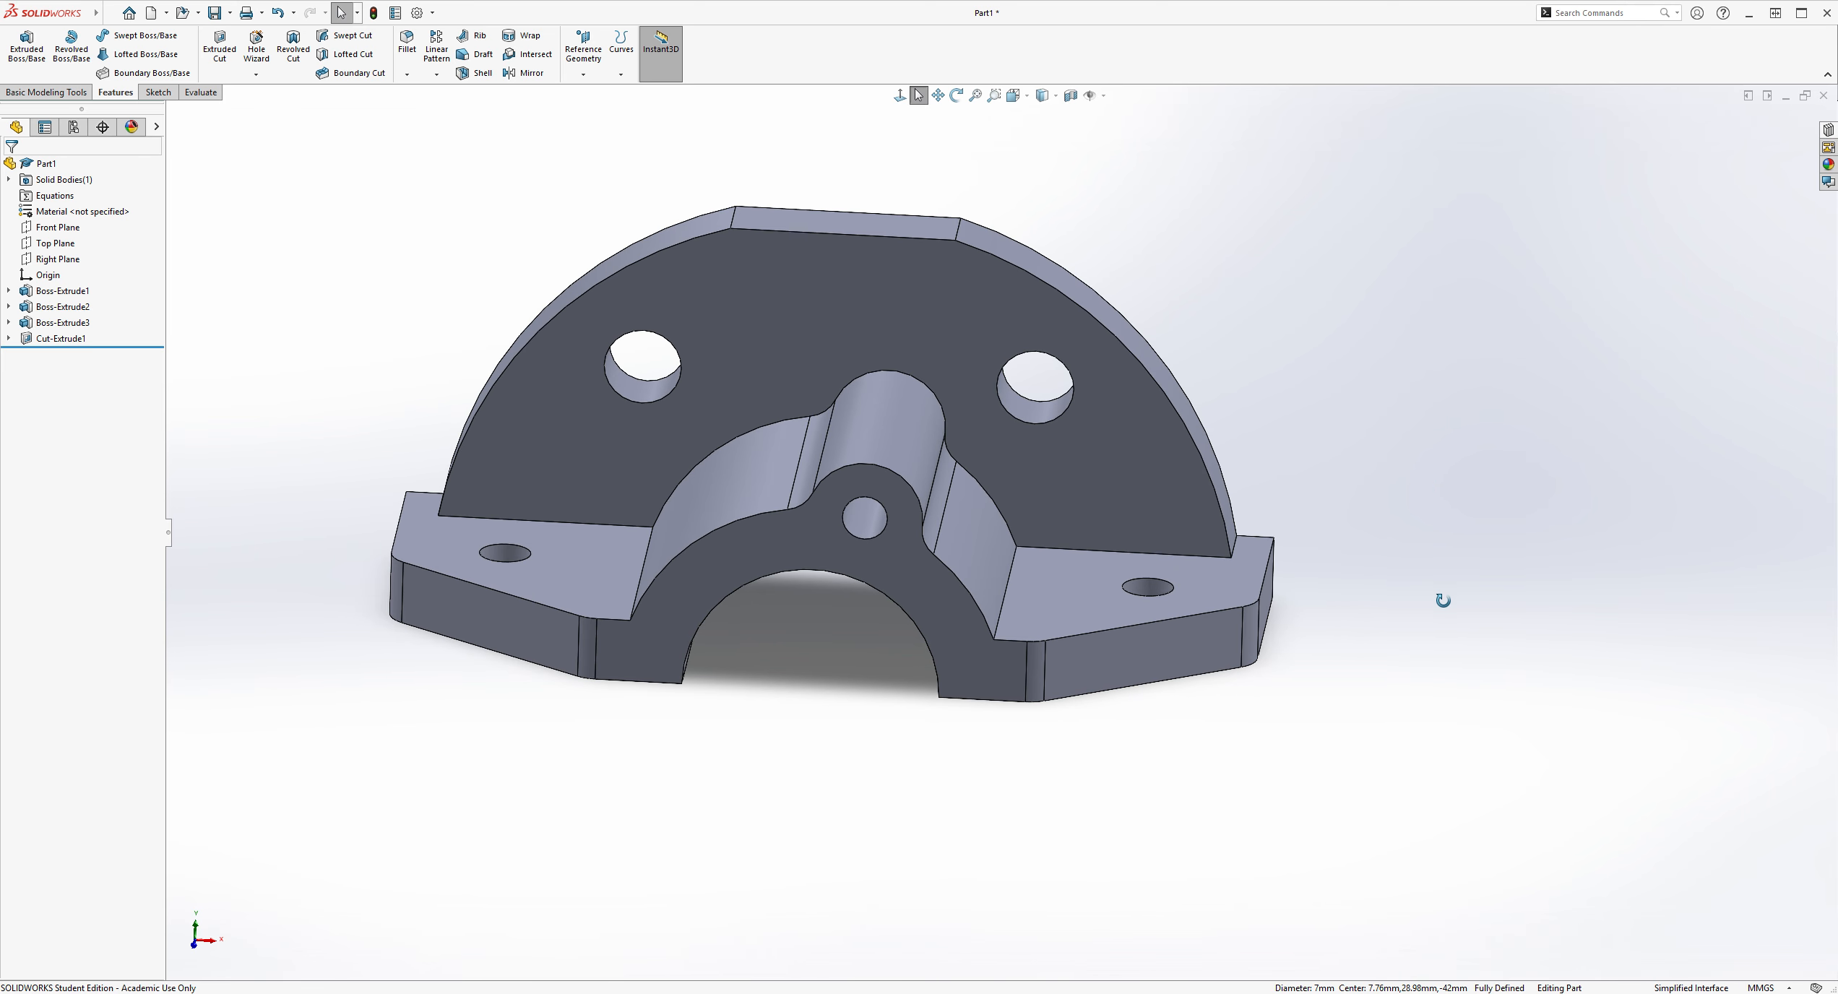
pyautogui.scroll(-2, 1412, 598)
pyautogui.scroll(3, 1252, 513)
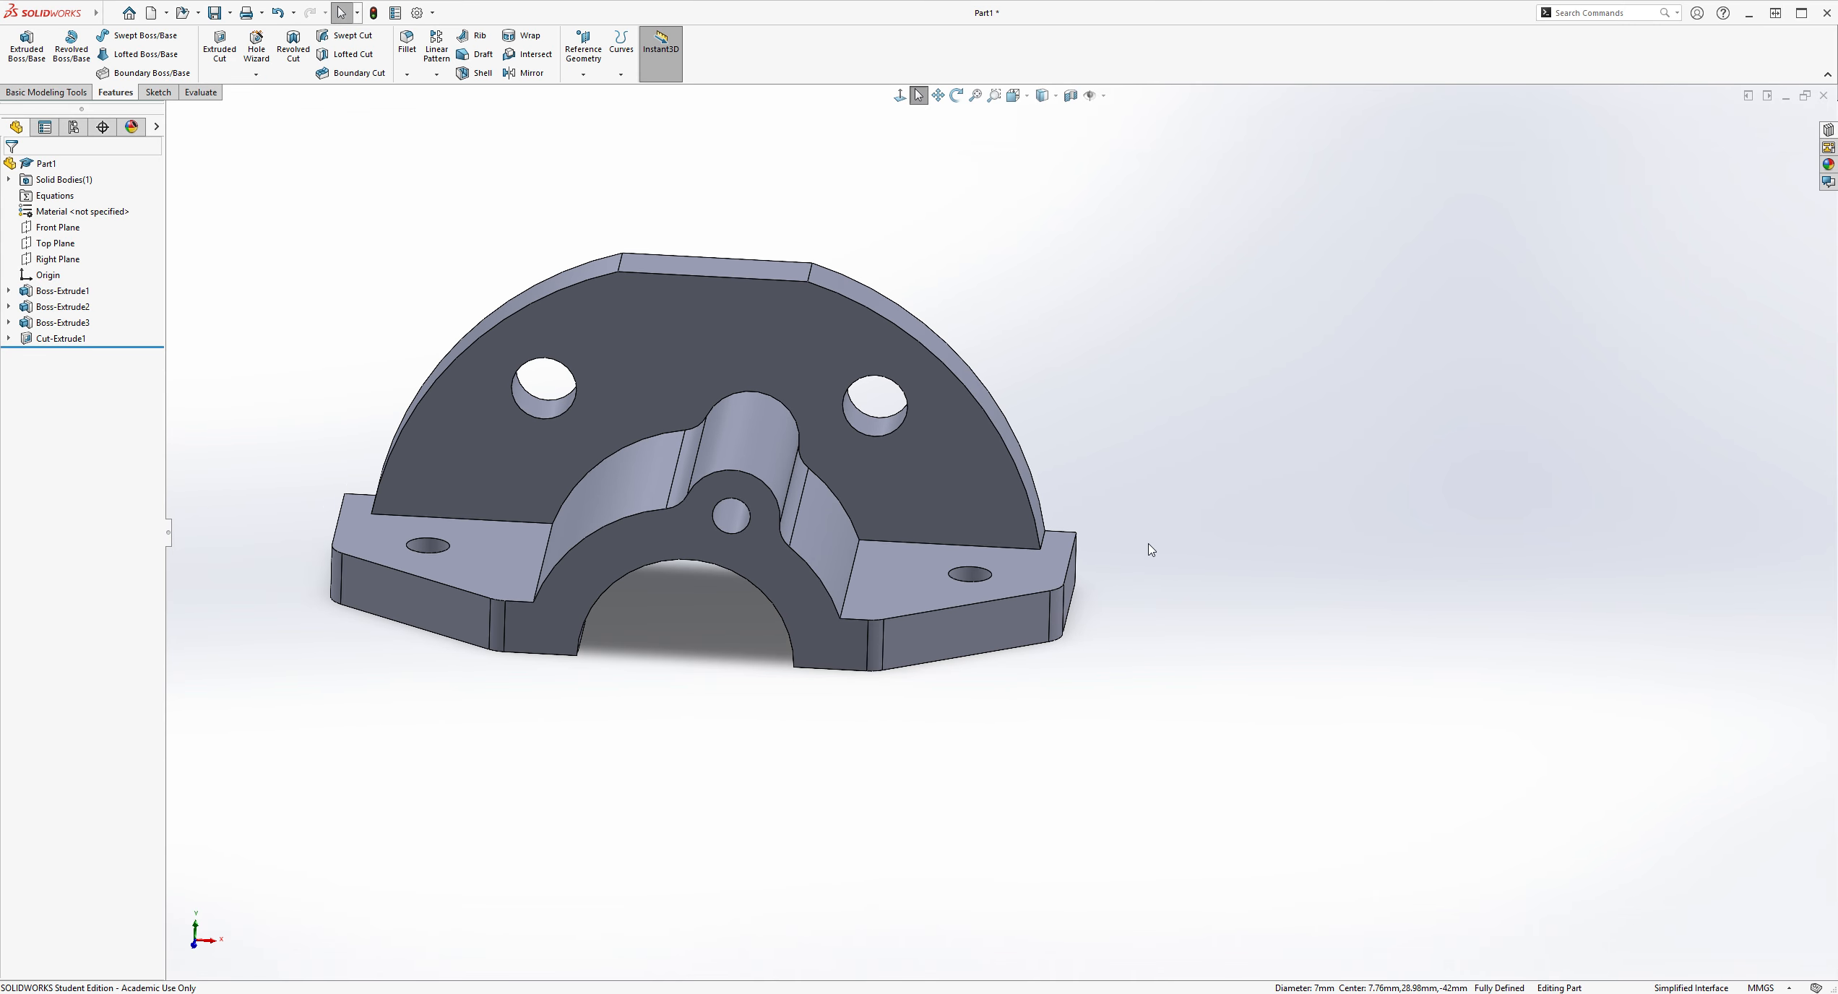
pyautogui.moveTo(1182, 450); pyautogui.dragTo(1179, 491, button='middle')
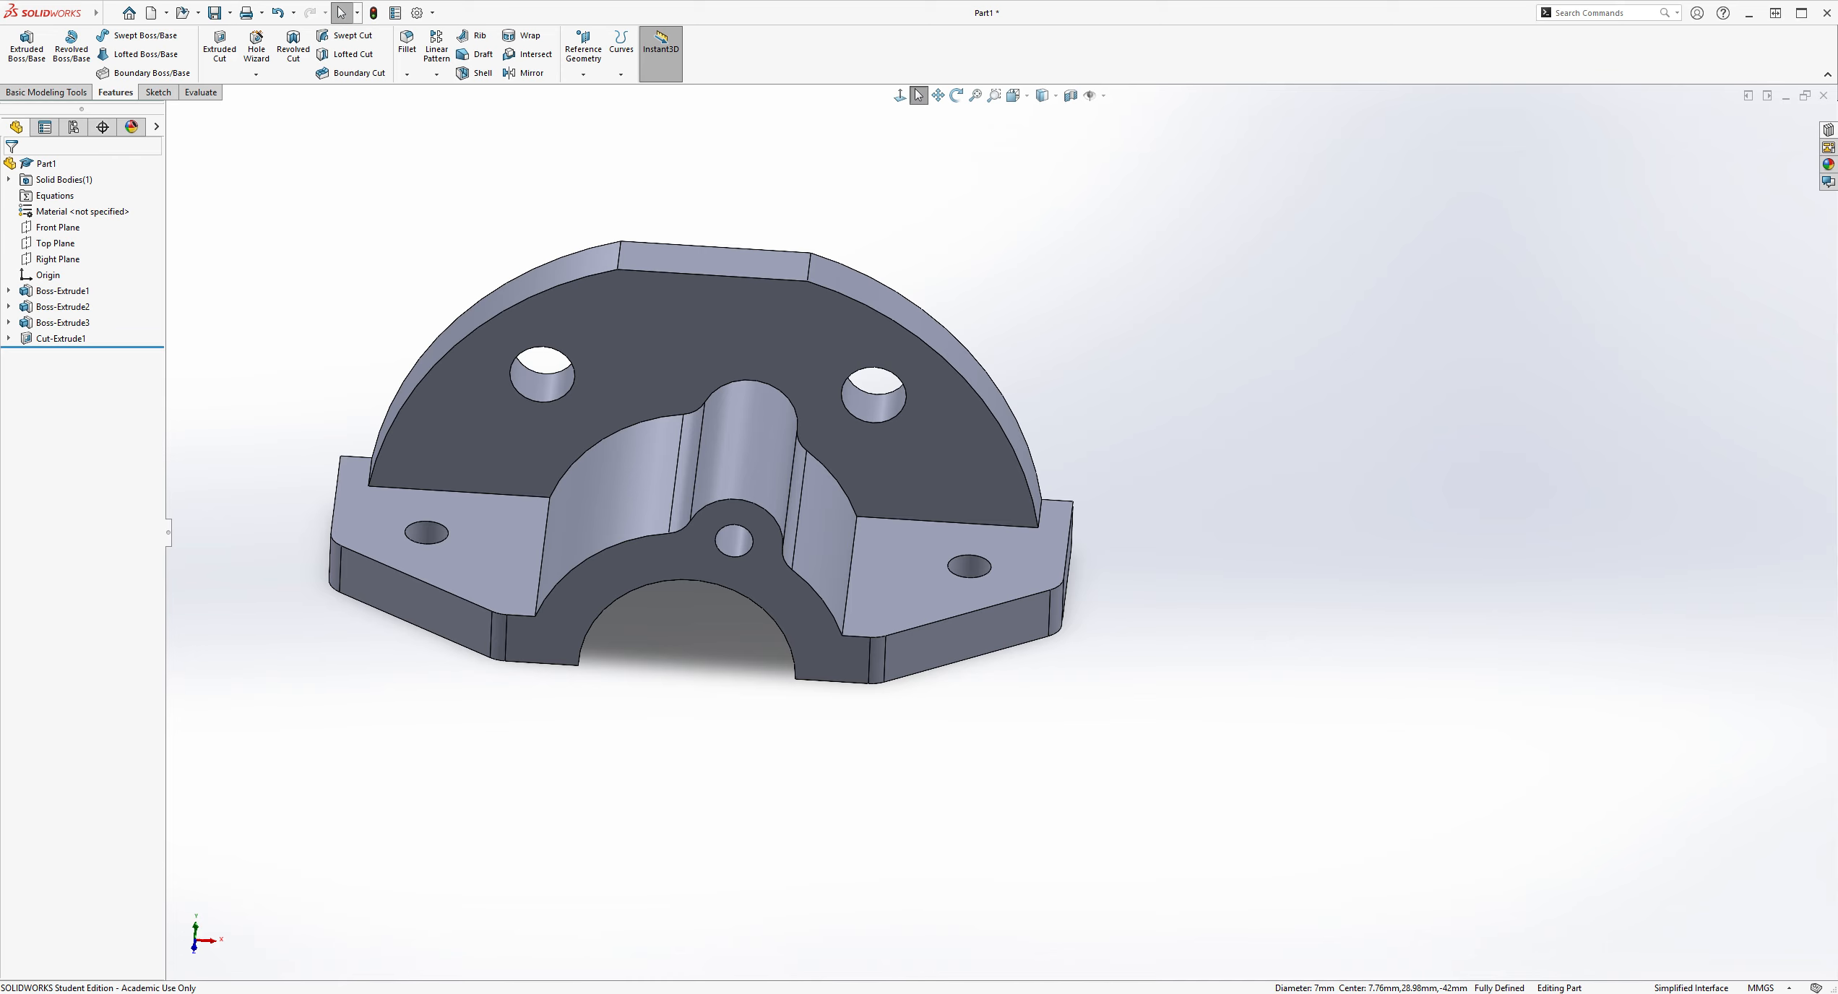
pyautogui.moveTo(1198, 390); pyautogui.dragTo(1107, 451, button='middle')
pyautogui.scroll(-3, 914, 316)
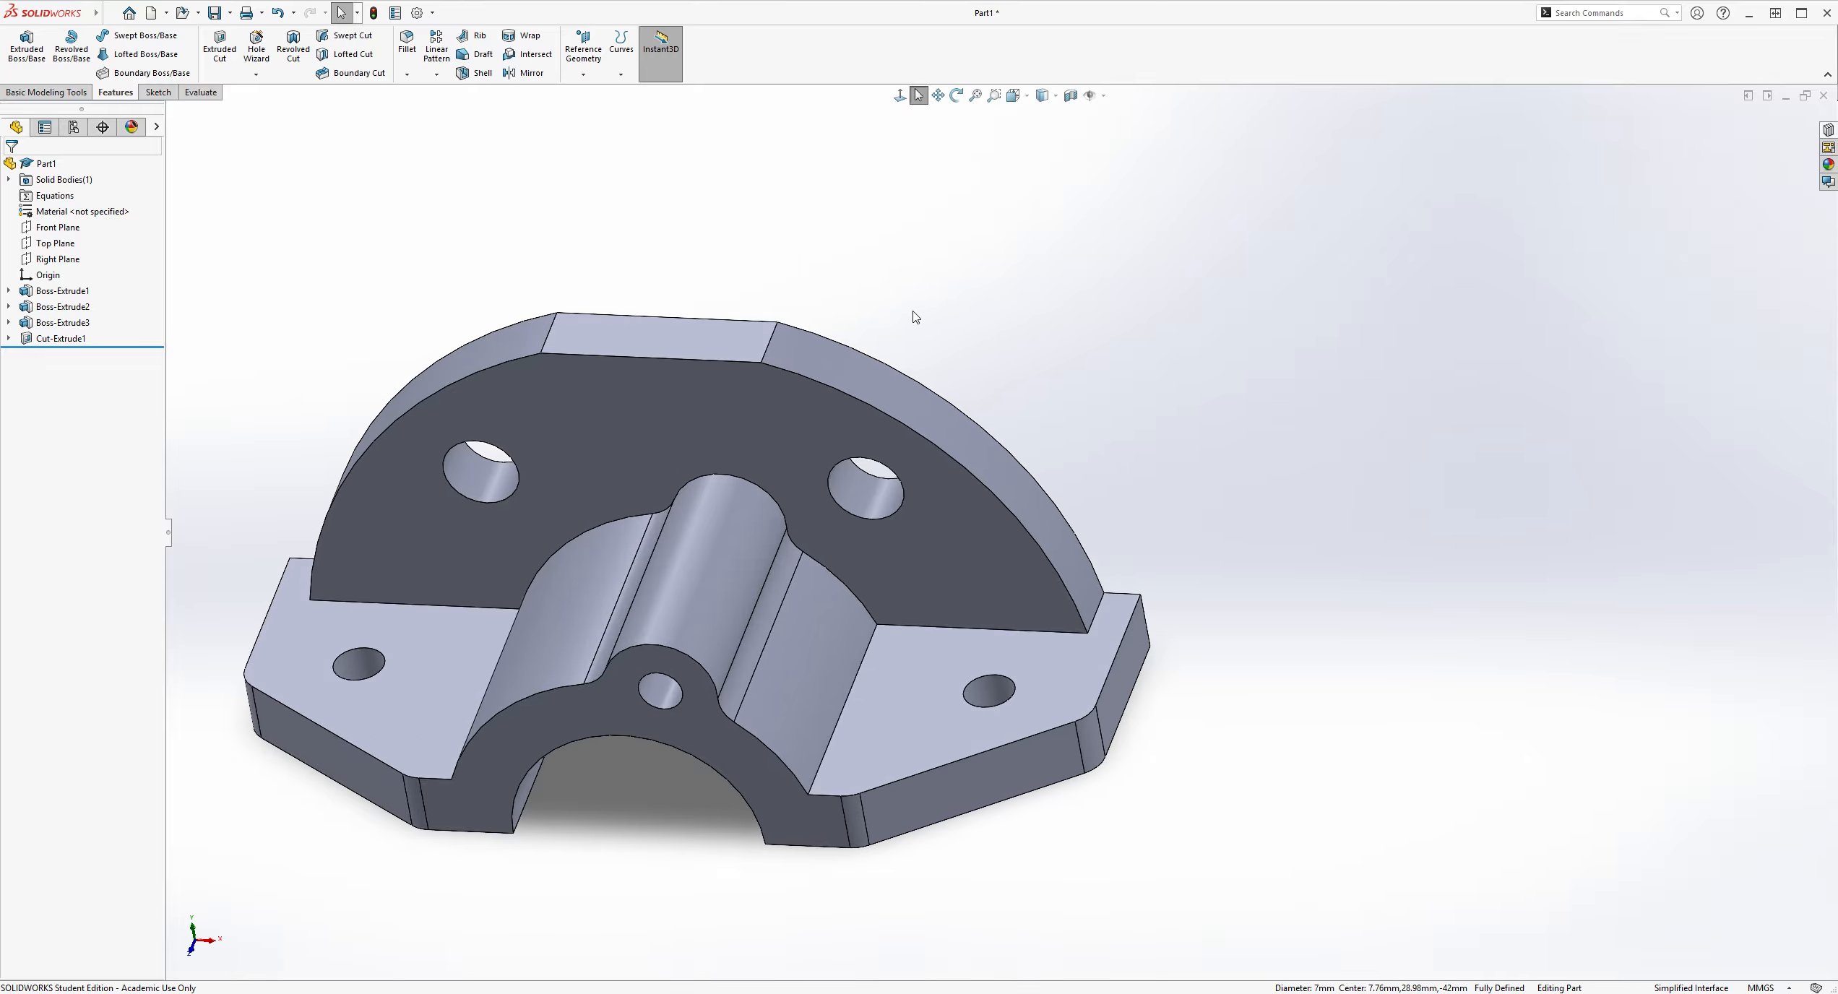
pyautogui.click(200, 92)
pyautogui.click(115, 56)
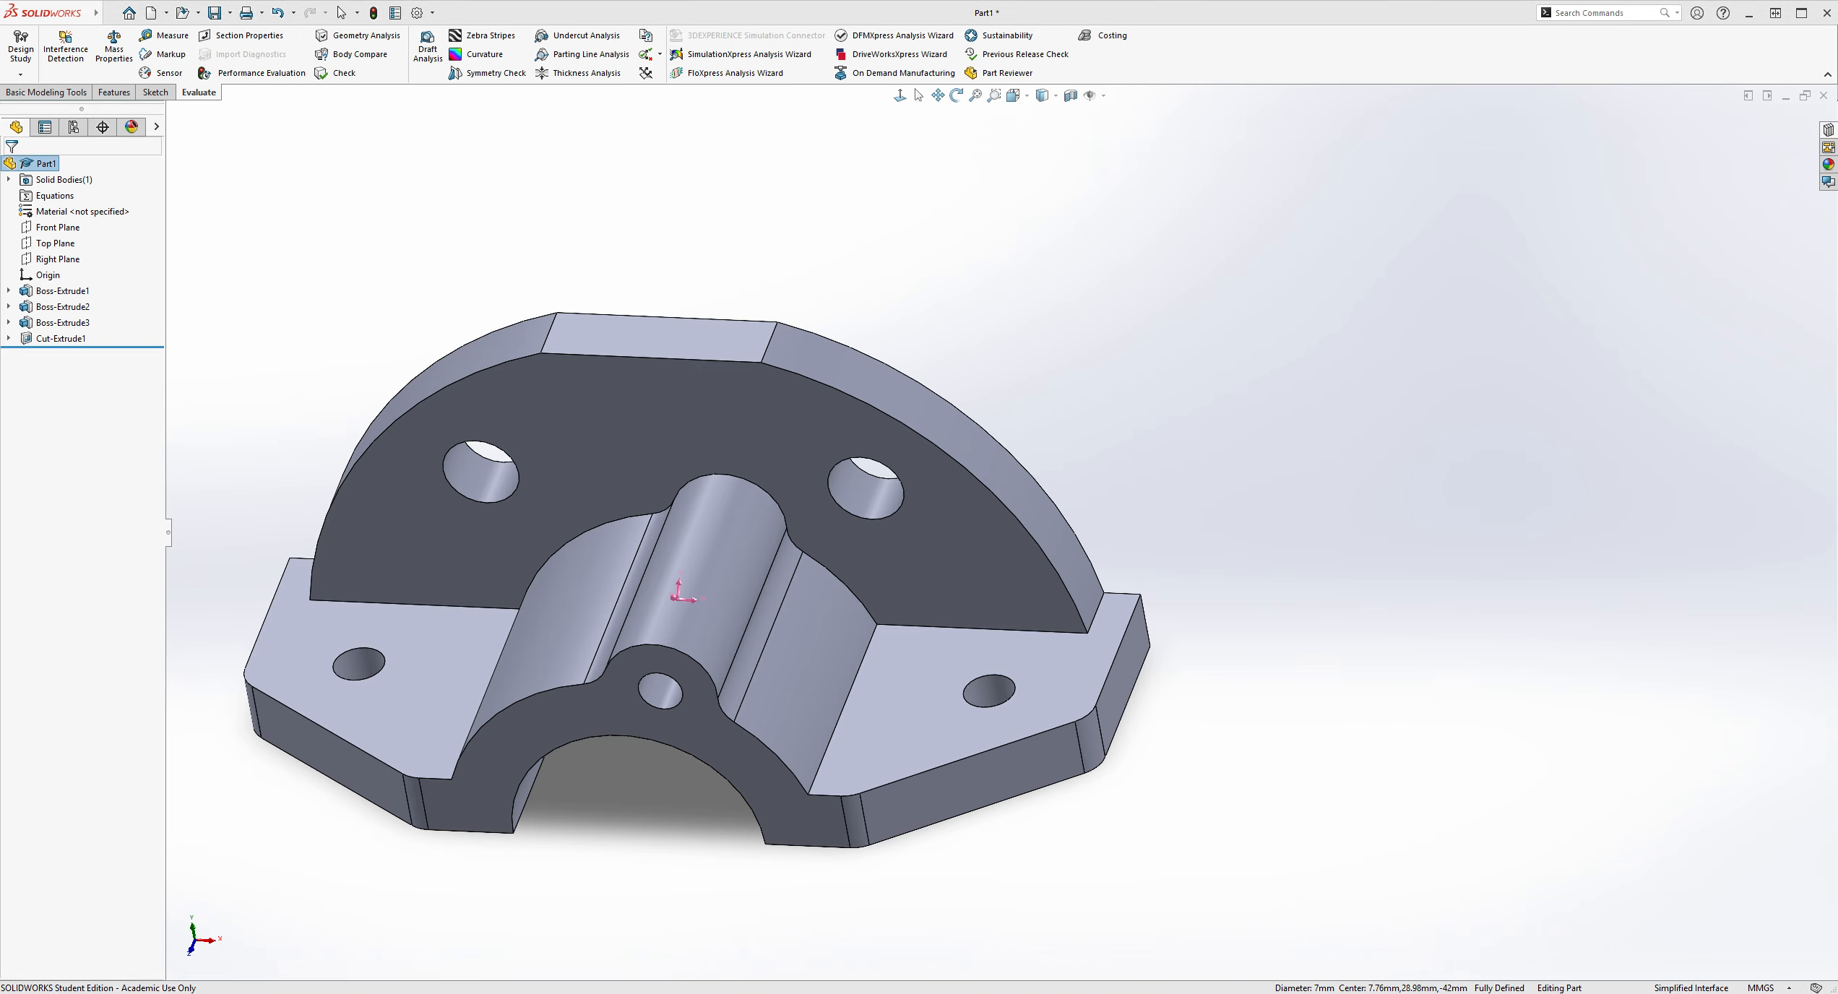